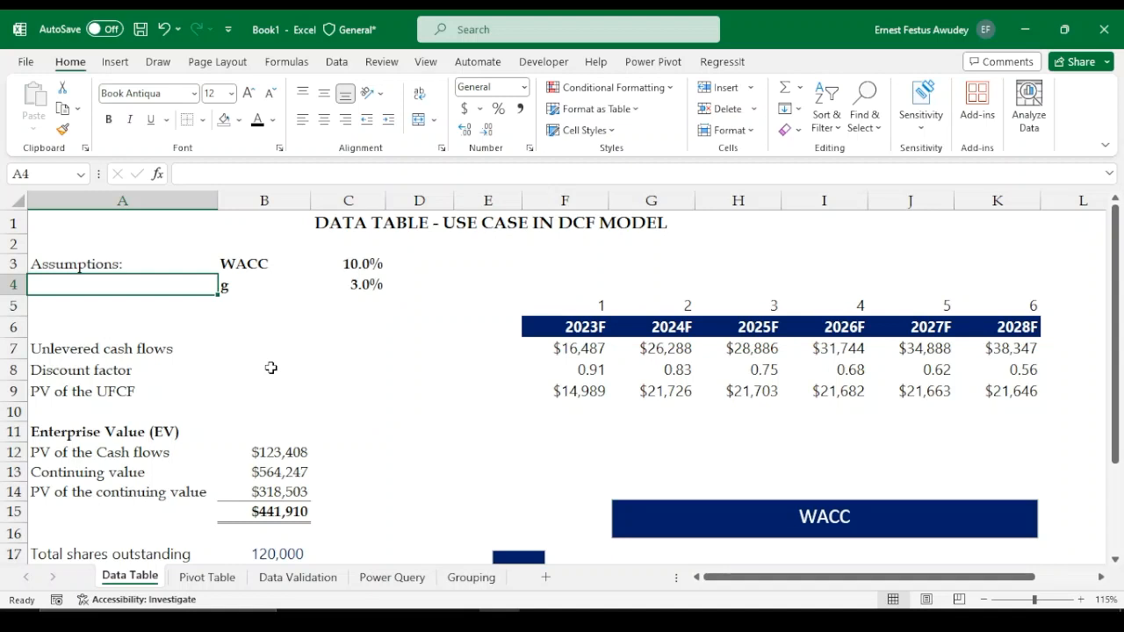
Browse the workbook's sheets: Data Table, Pivot Table, Data Validation, Power Query and Grouping, then return to Data Table
scroll(263, 425, down, 2)
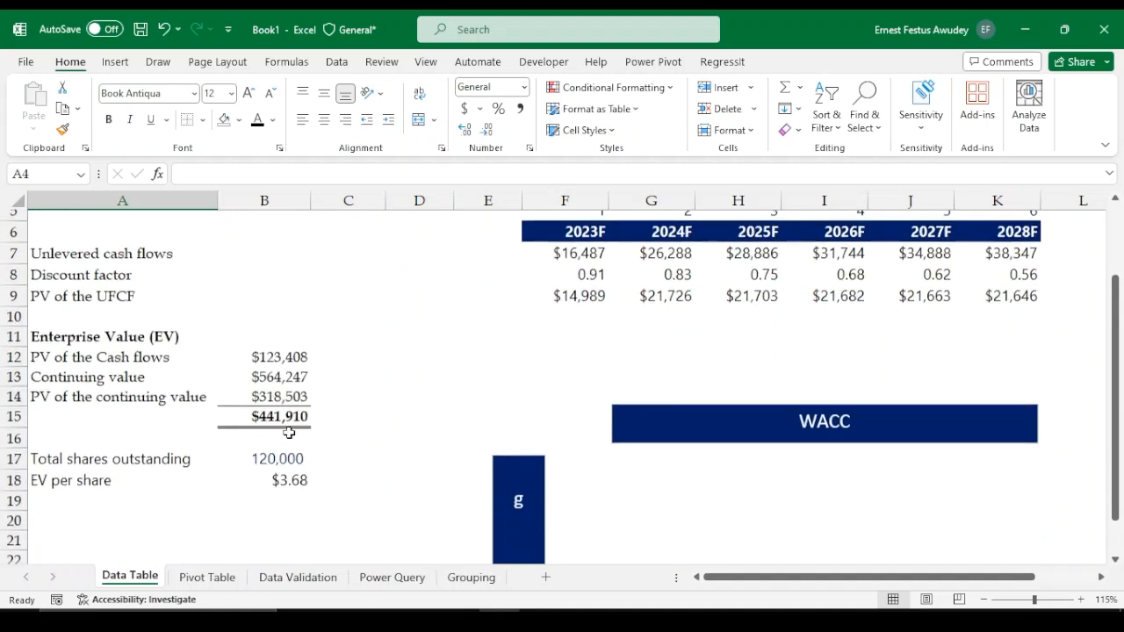
scroll(377, 418, up, 2)
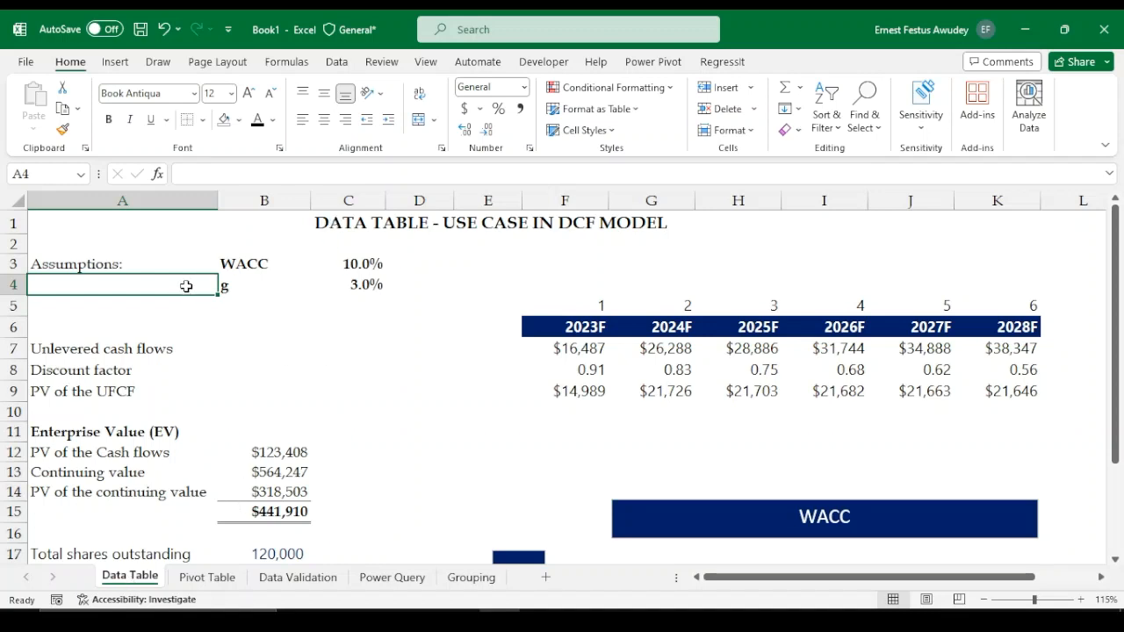
click(186, 580)
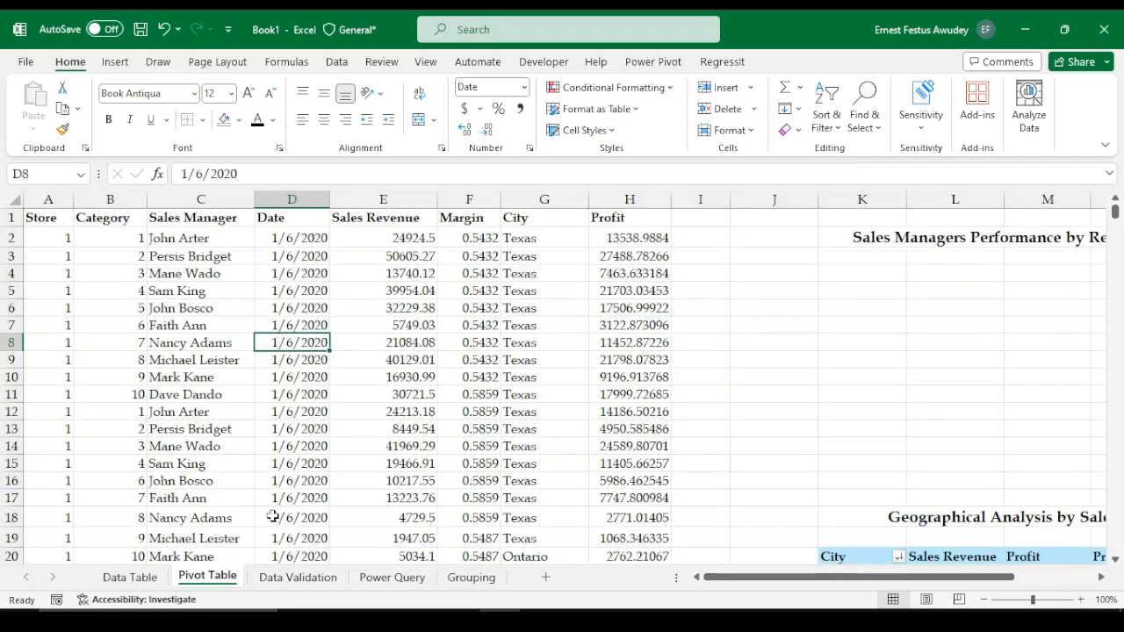
click(290, 582)
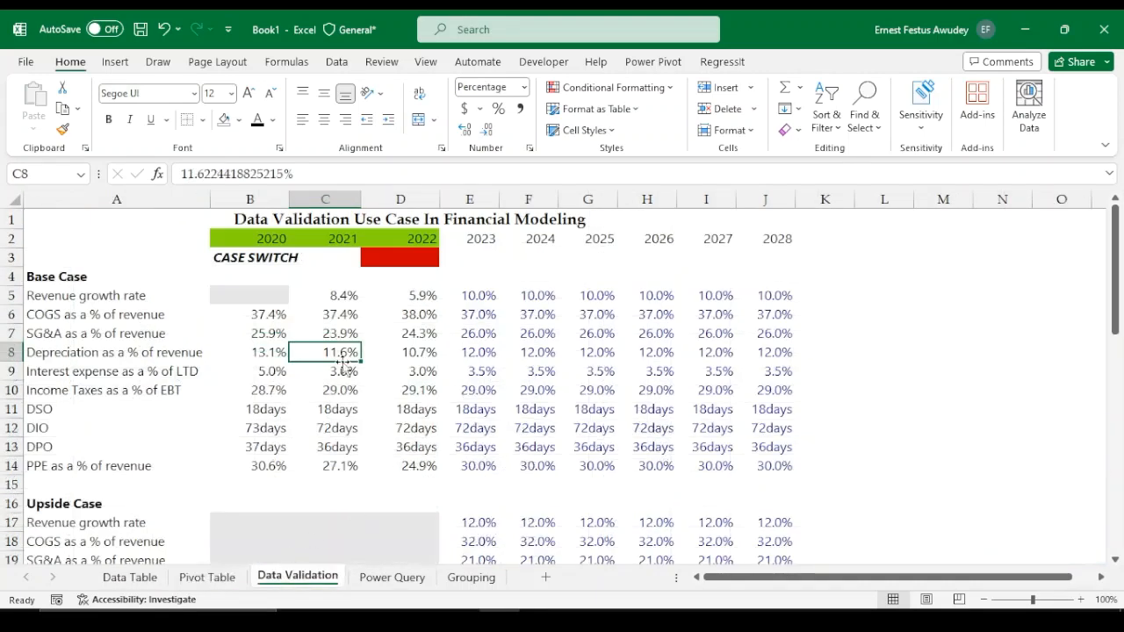
click(392, 577)
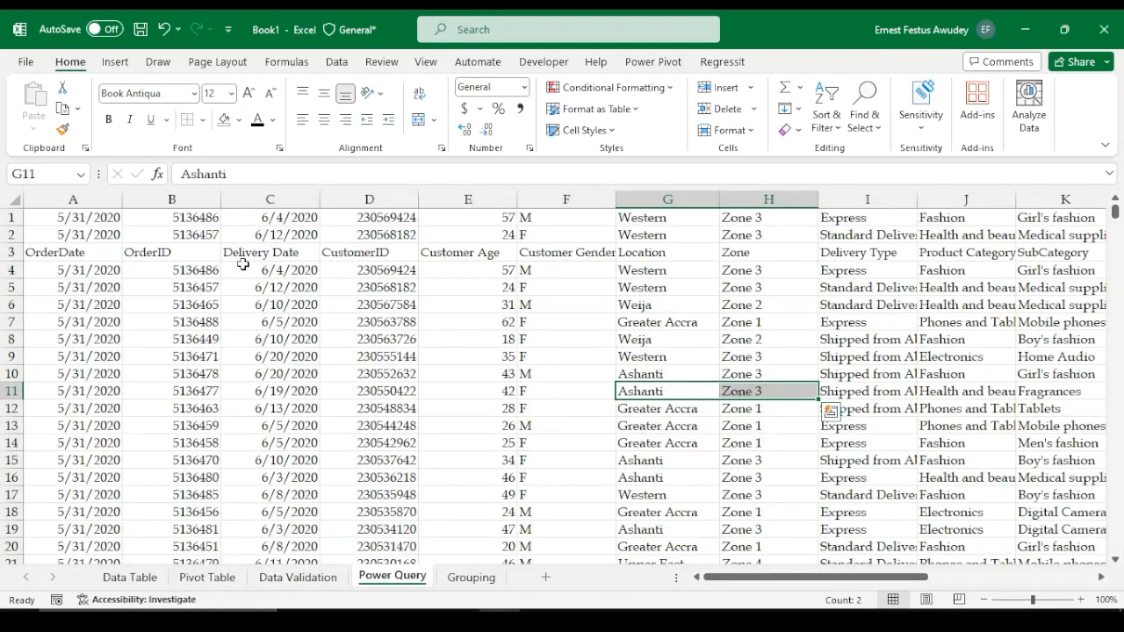
click(471, 584)
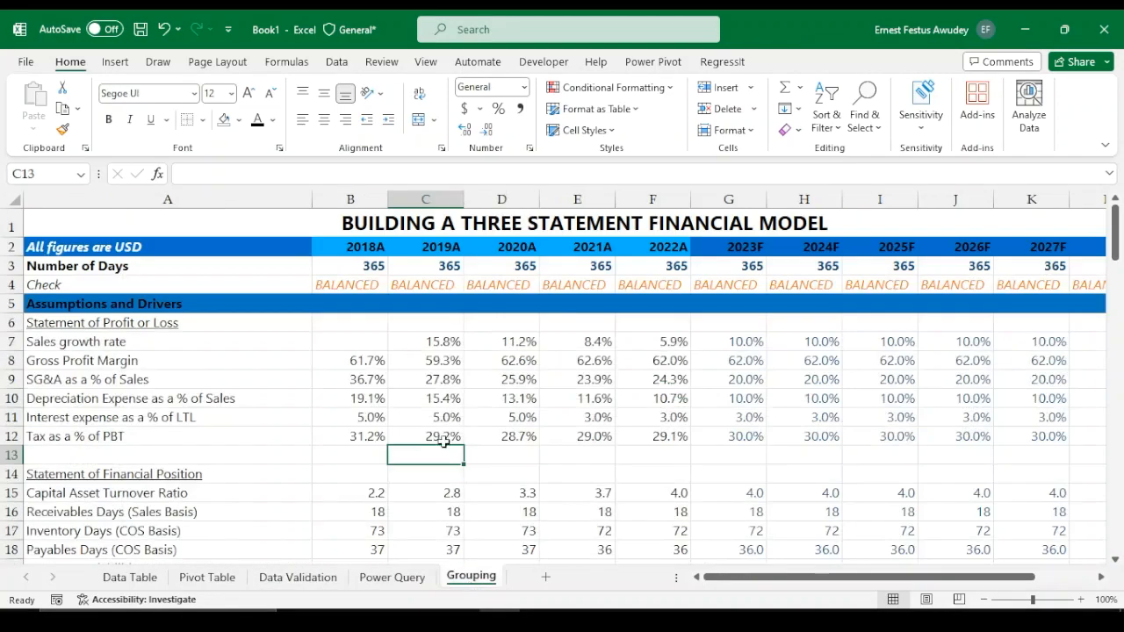
click(130, 579)
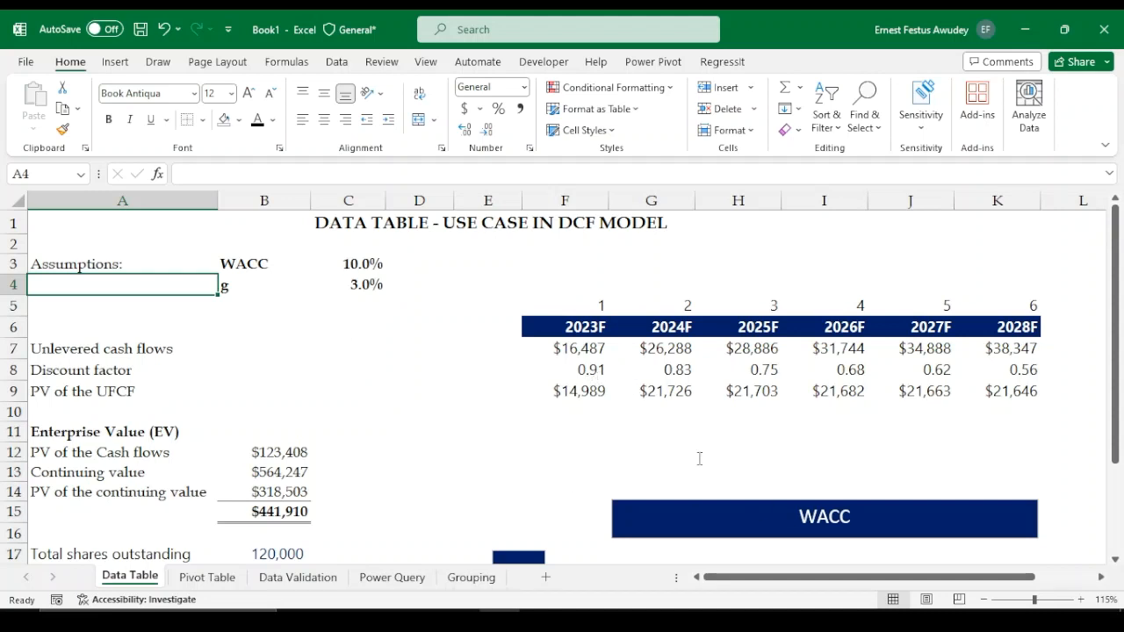
Bold the PV of the UFCF values for 2023F through 2028F
scroll(635, 454, down, 3)
scroll(627, 448, up, 3)
click(240, 263)
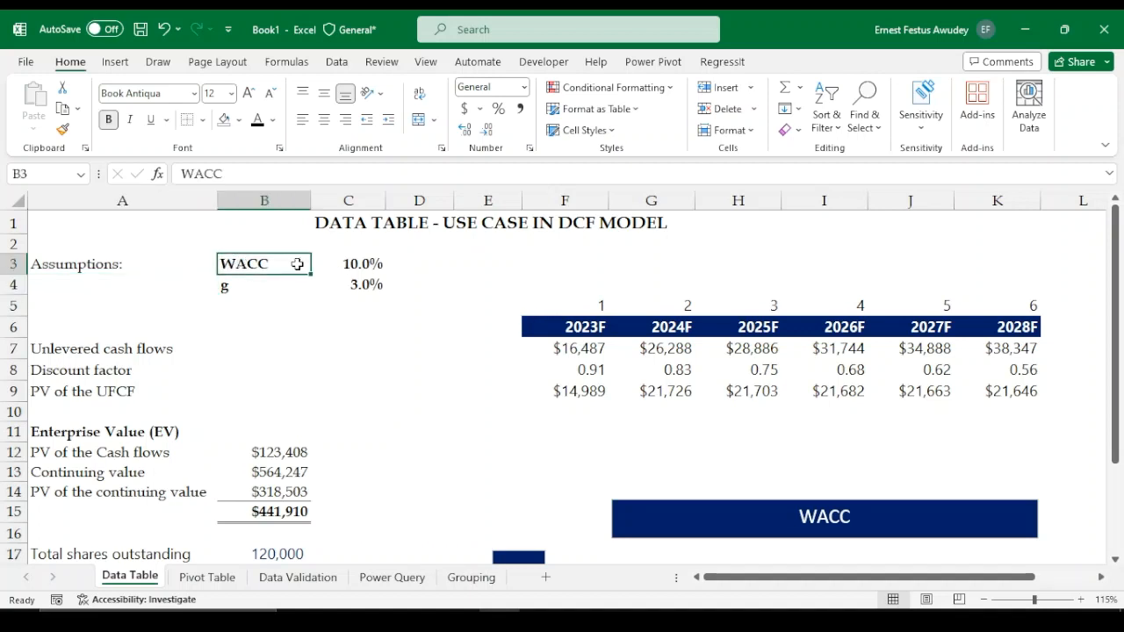
click(241, 280)
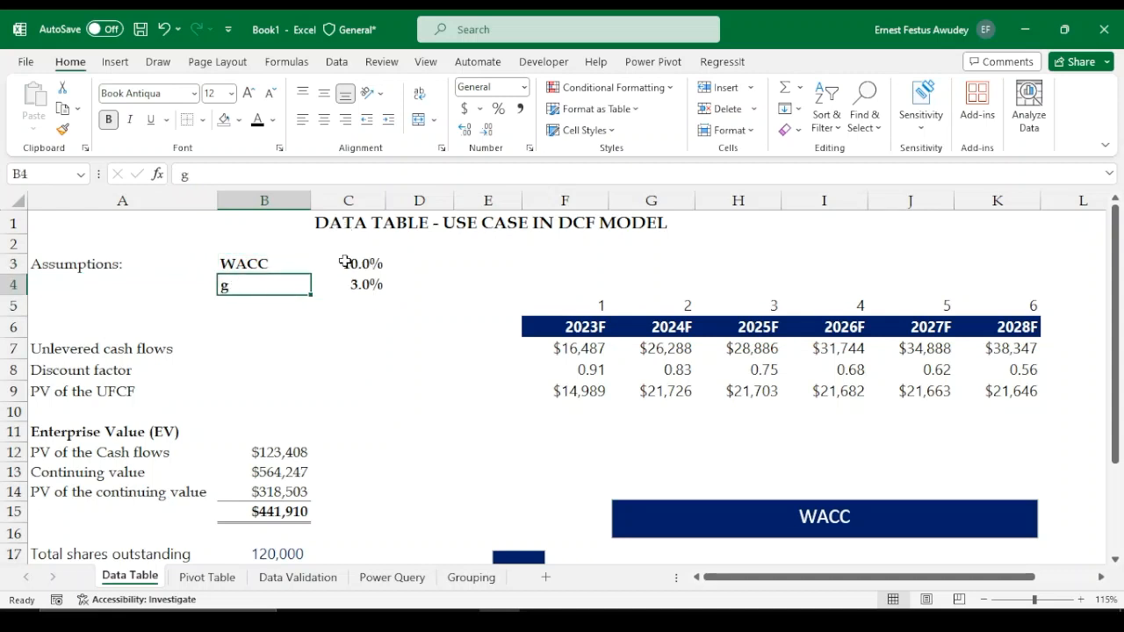
drag(350, 256, 352, 284)
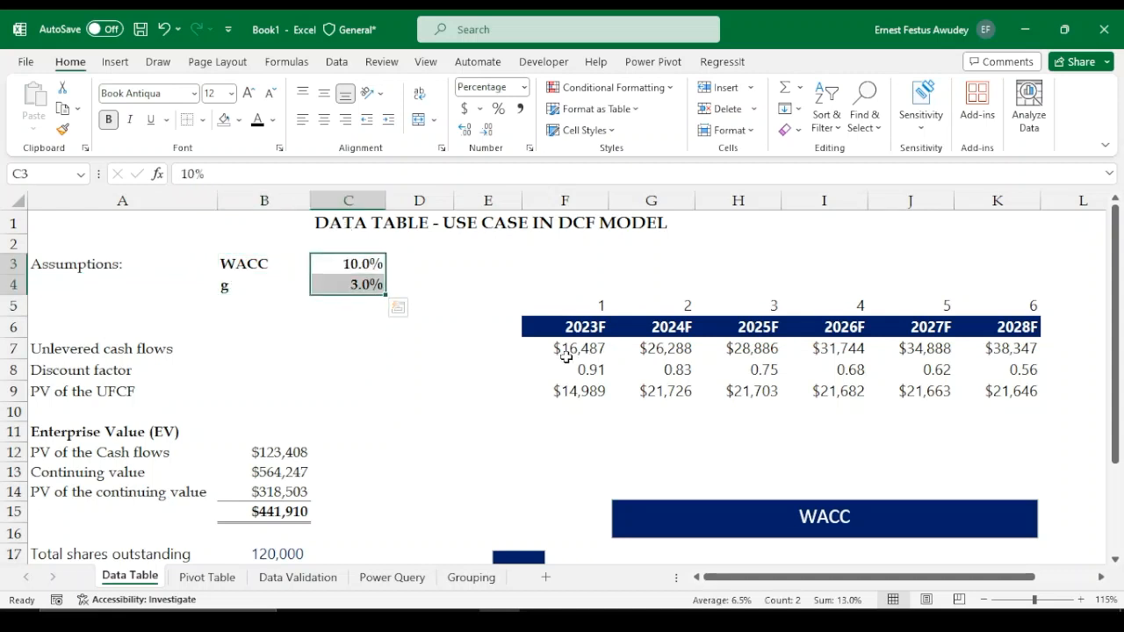
drag(554, 391, 1004, 397)
key(ctrl+b)
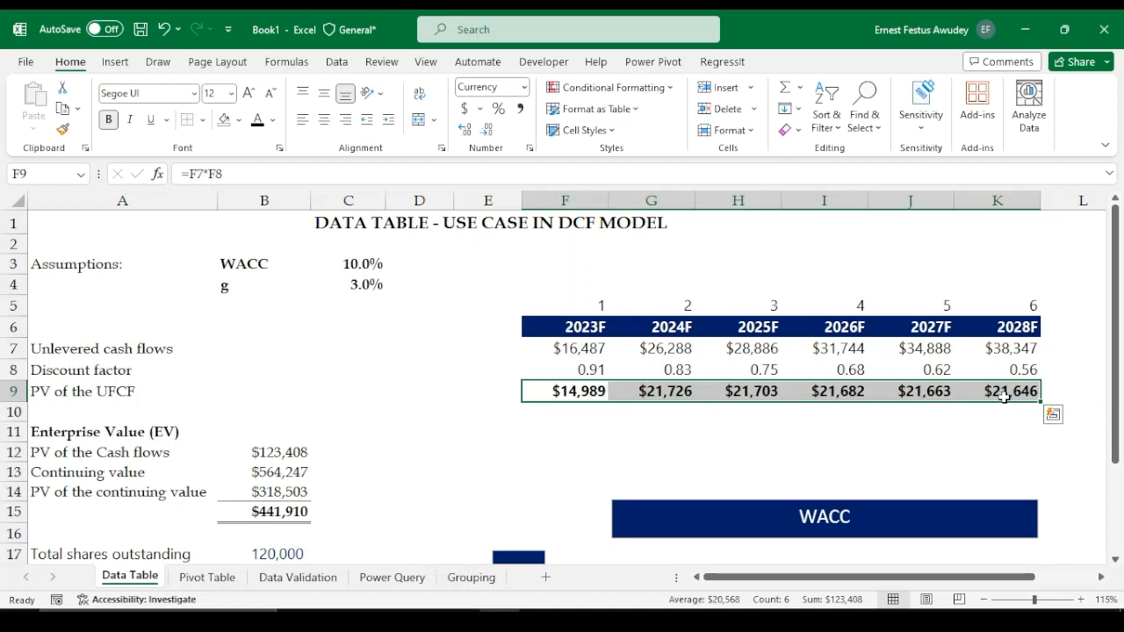
Review the WACC and g assumptions, the PV of the UFCF row, and the enterprise value formulas
click(346, 266)
drag(345, 280, 348, 287)
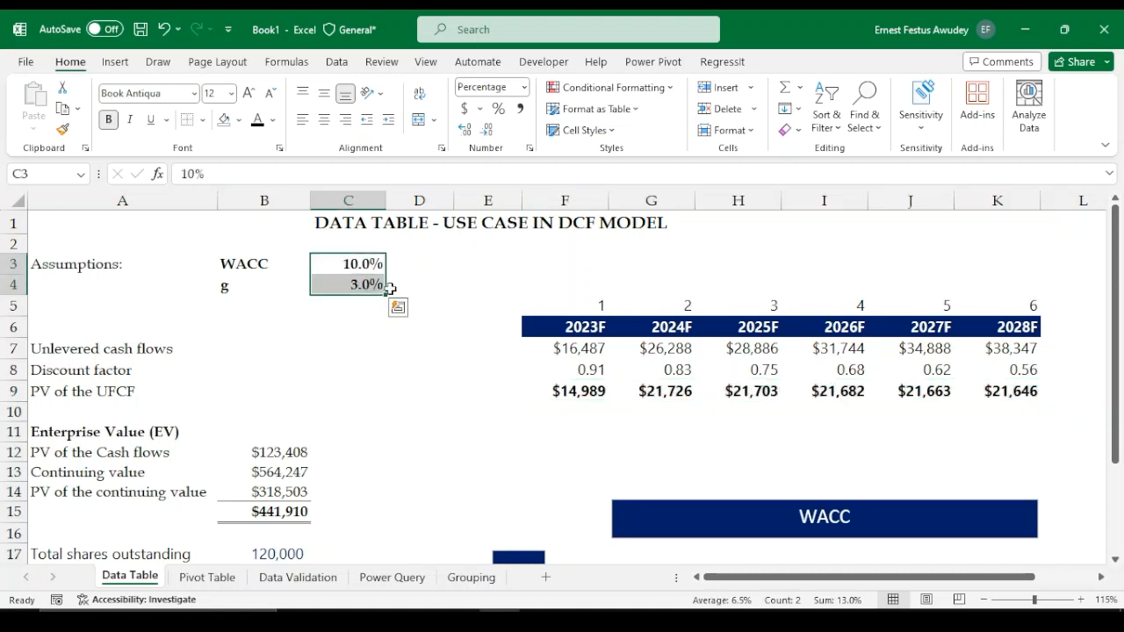
drag(566, 391, 1019, 397)
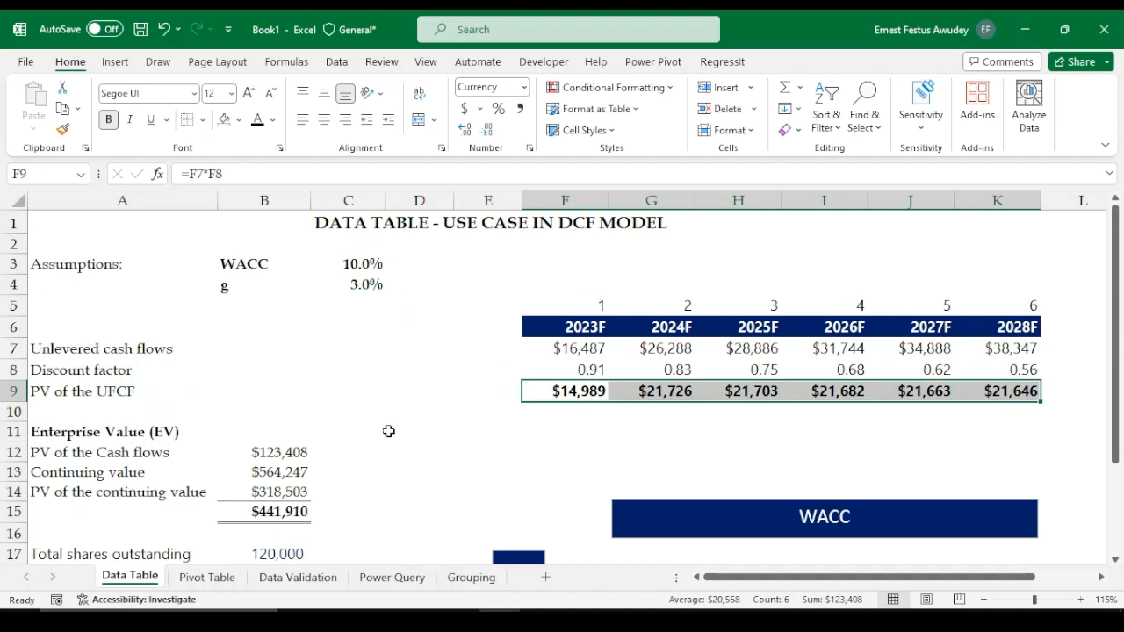
scroll(351, 417, down, 1)
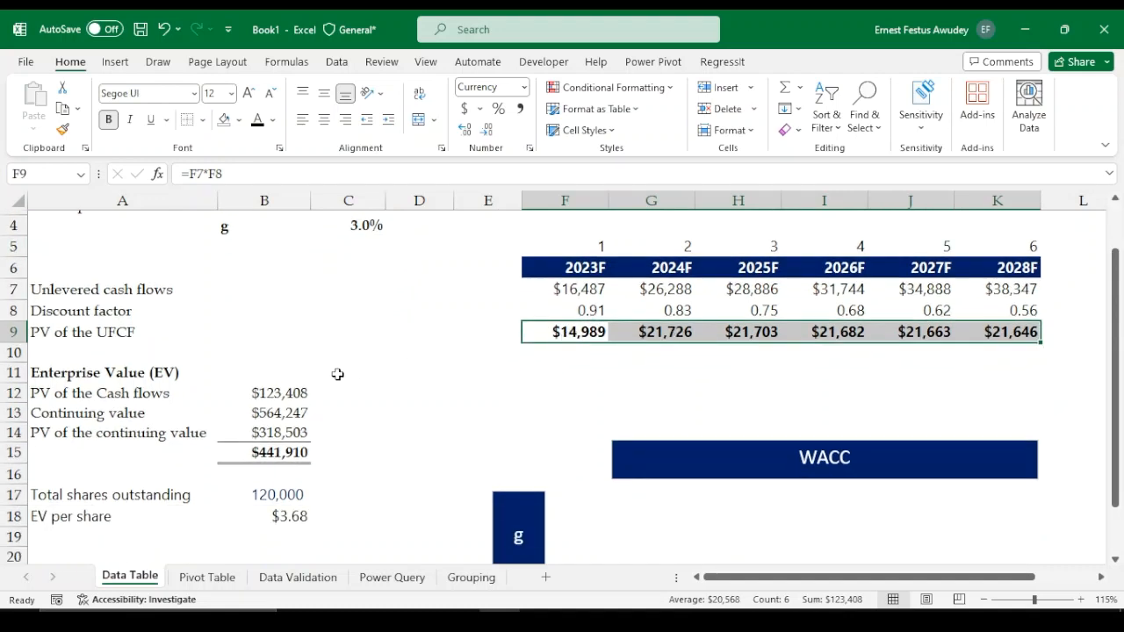
click(268, 453)
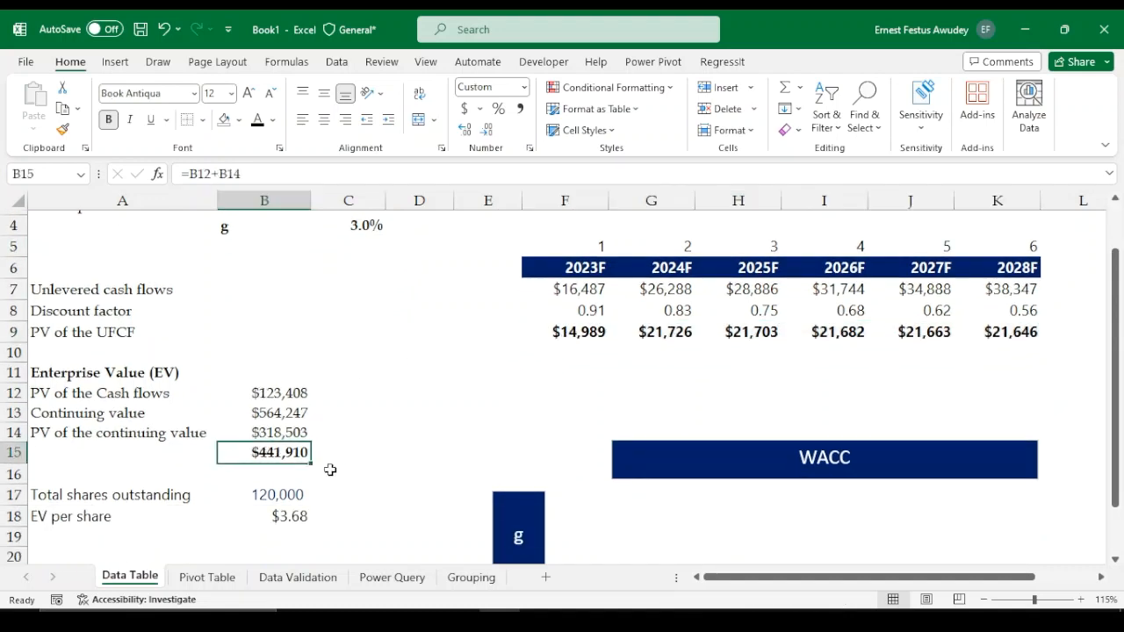
scroll(450, 396, up, 1)
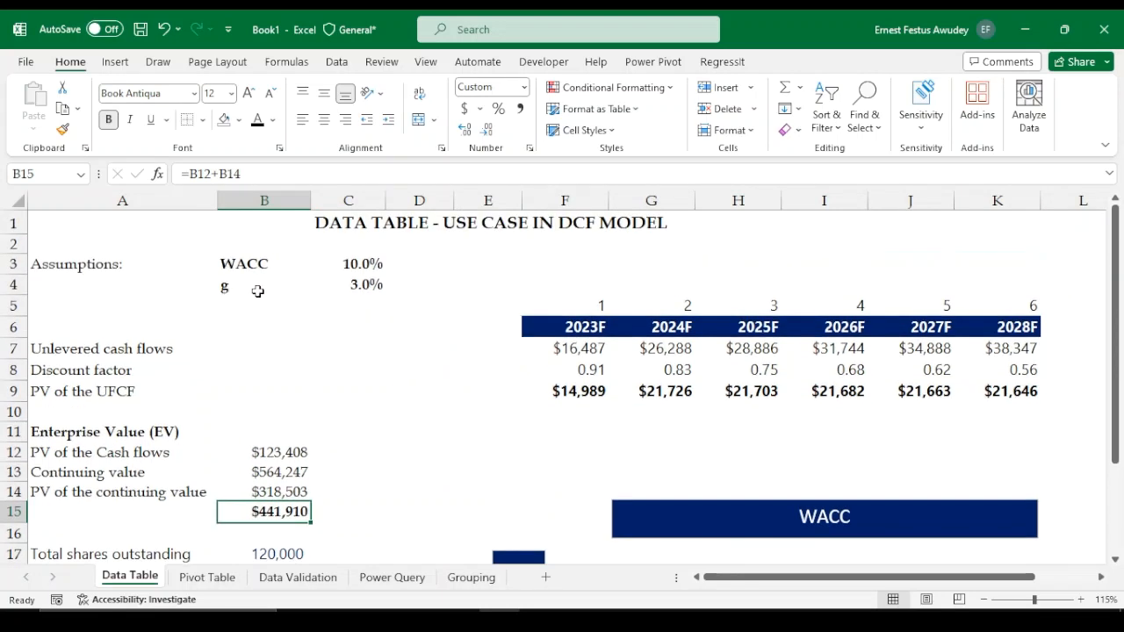
scroll(296, 474, down, 1)
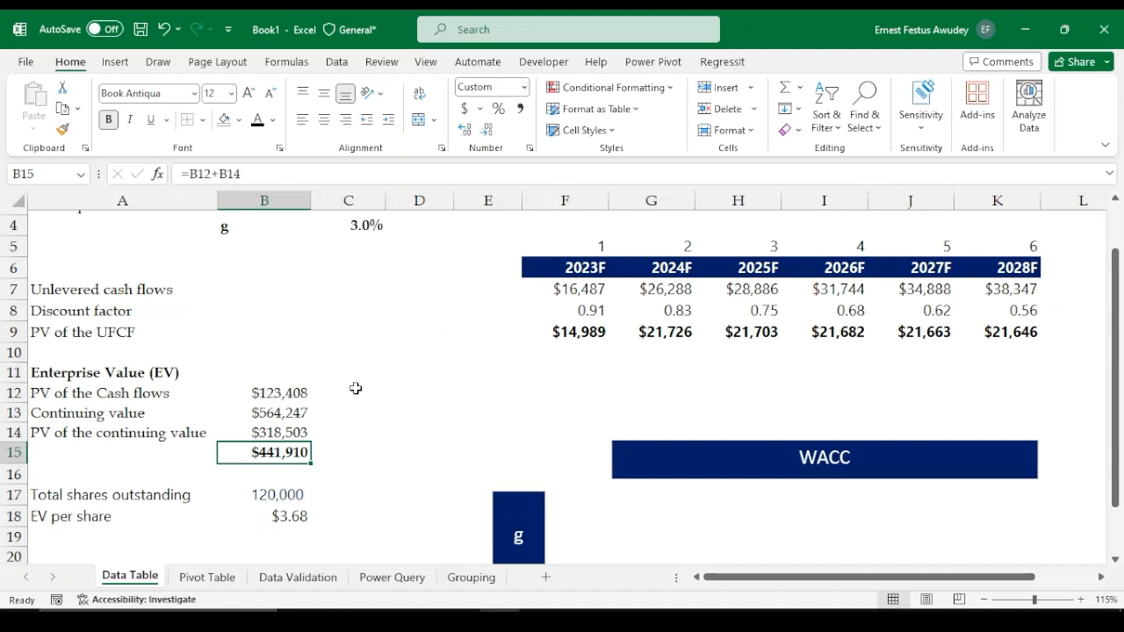
scroll(359, 387, up, 1)
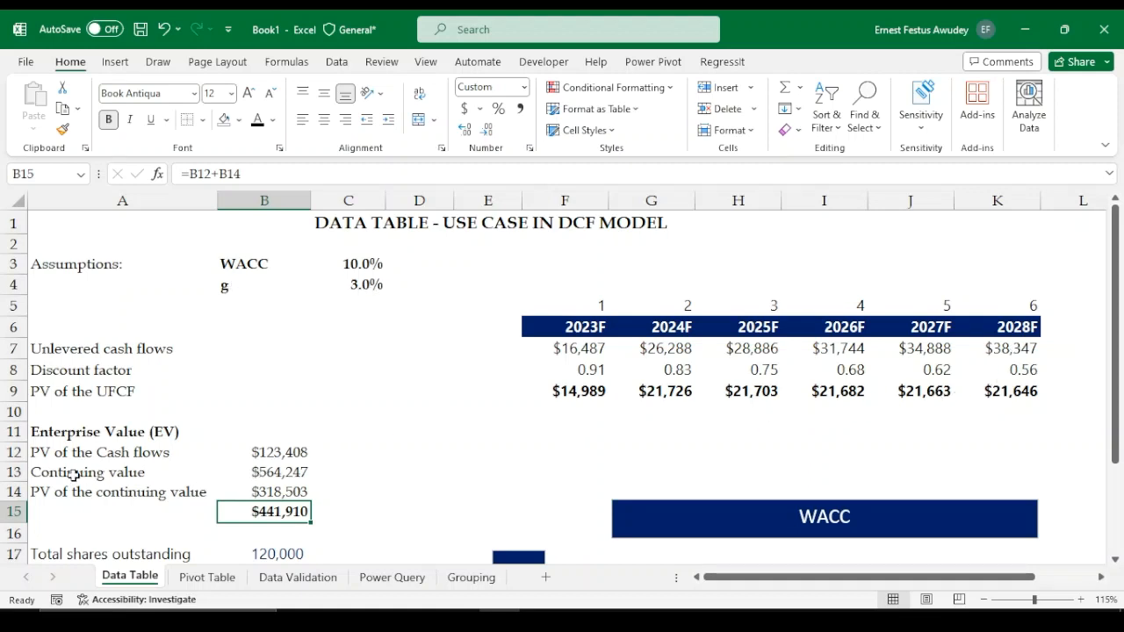
click(263, 475)
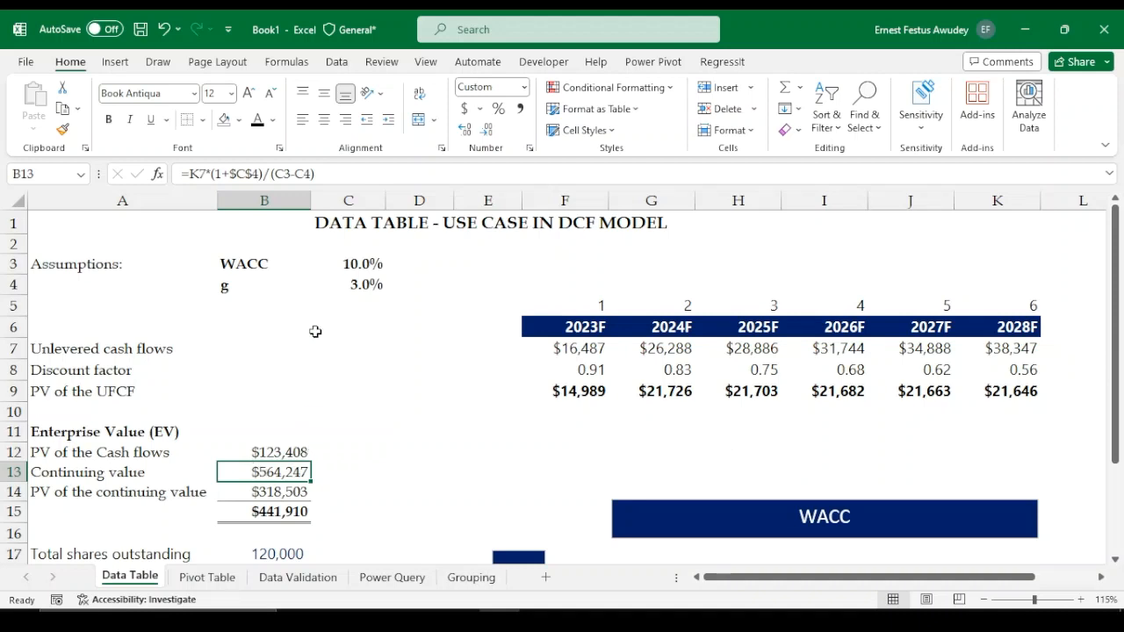
click(275, 493)
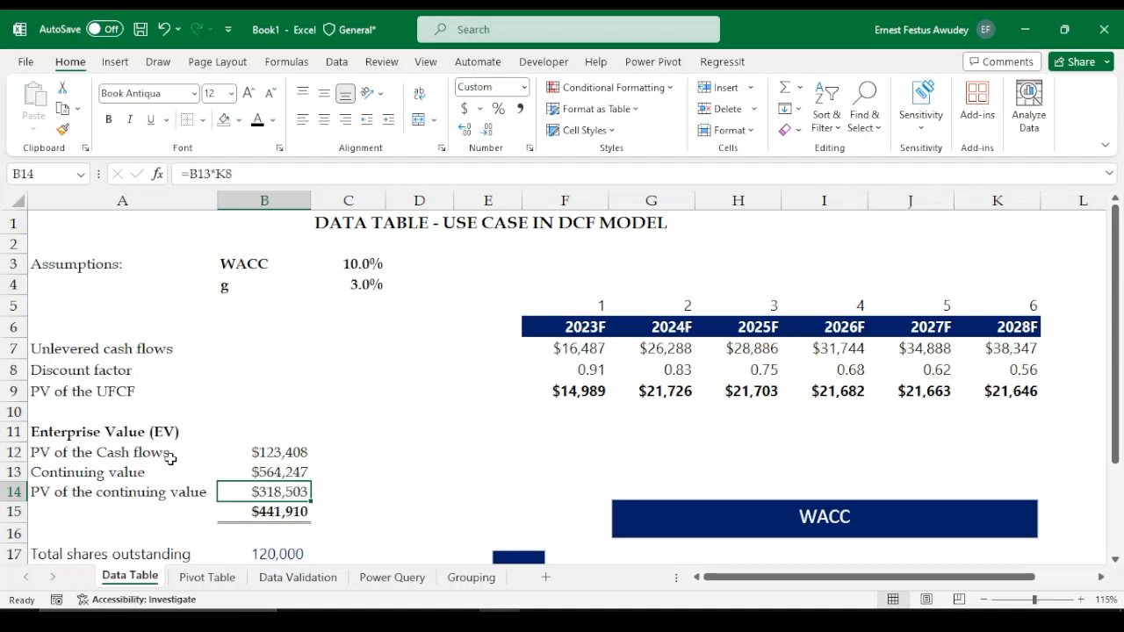
click(287, 515)
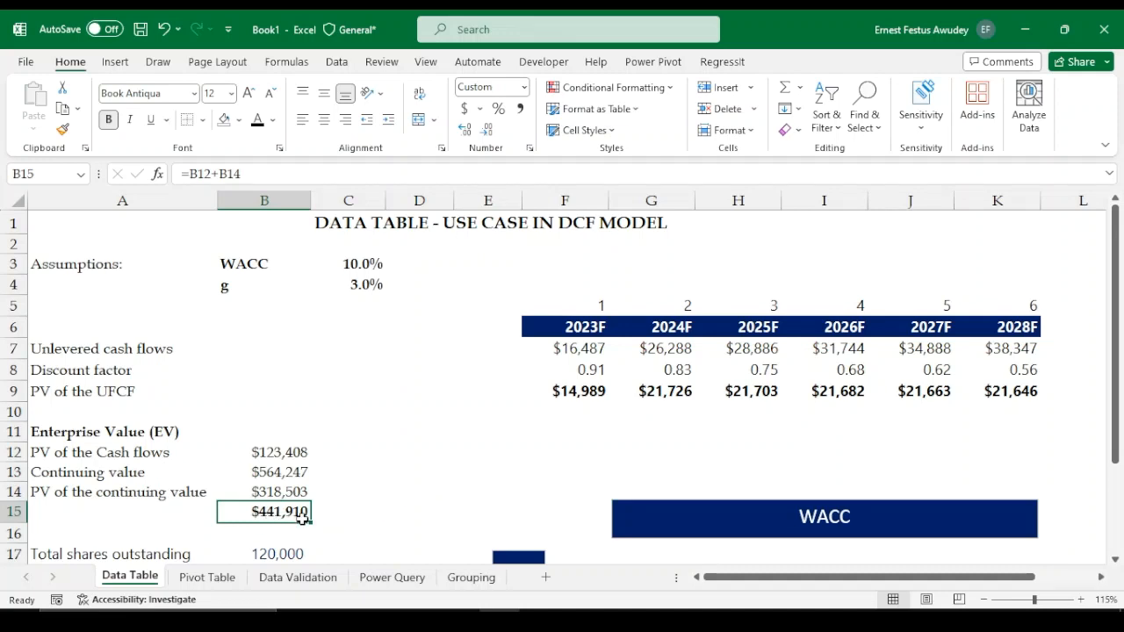
scroll(521, 470, down, 2)
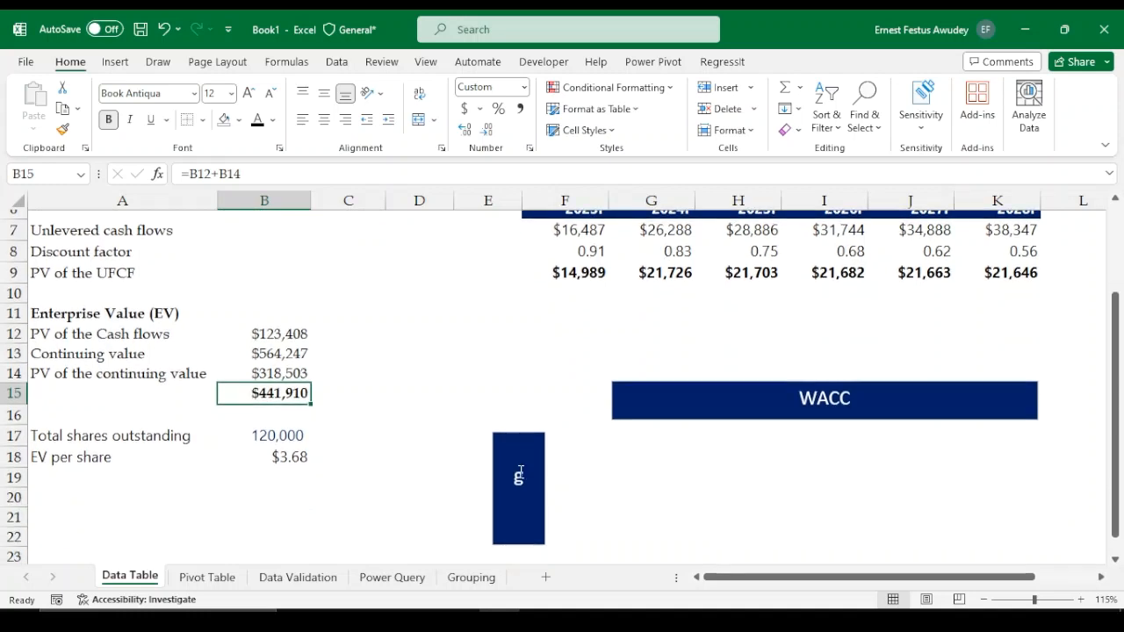
scroll(520, 470, up, 2)
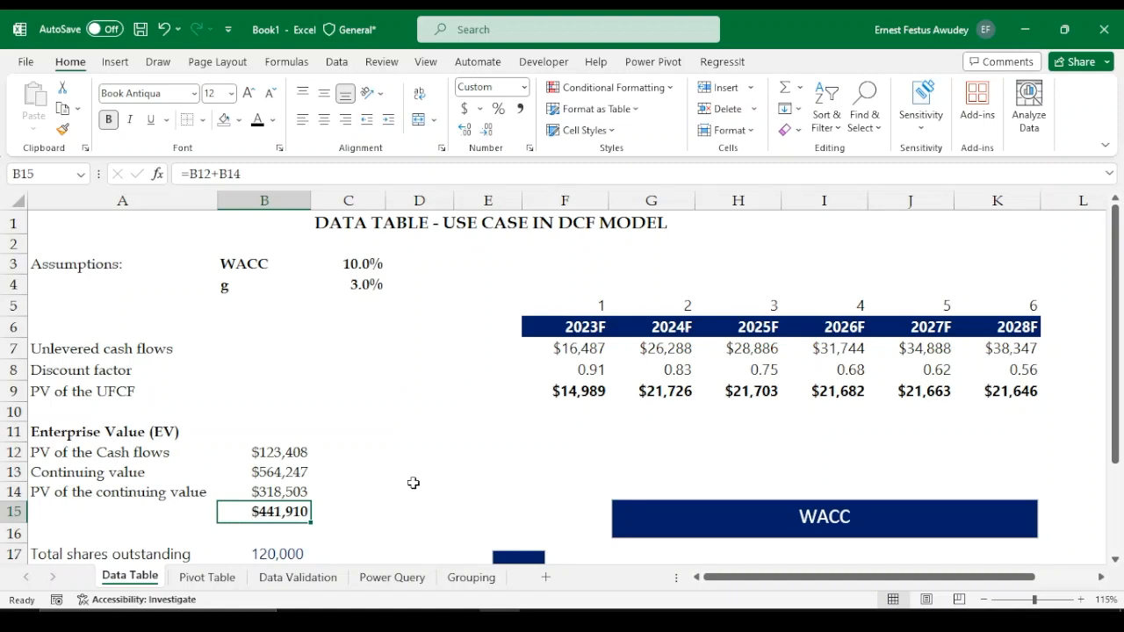
scroll(578, 483, down, 1)
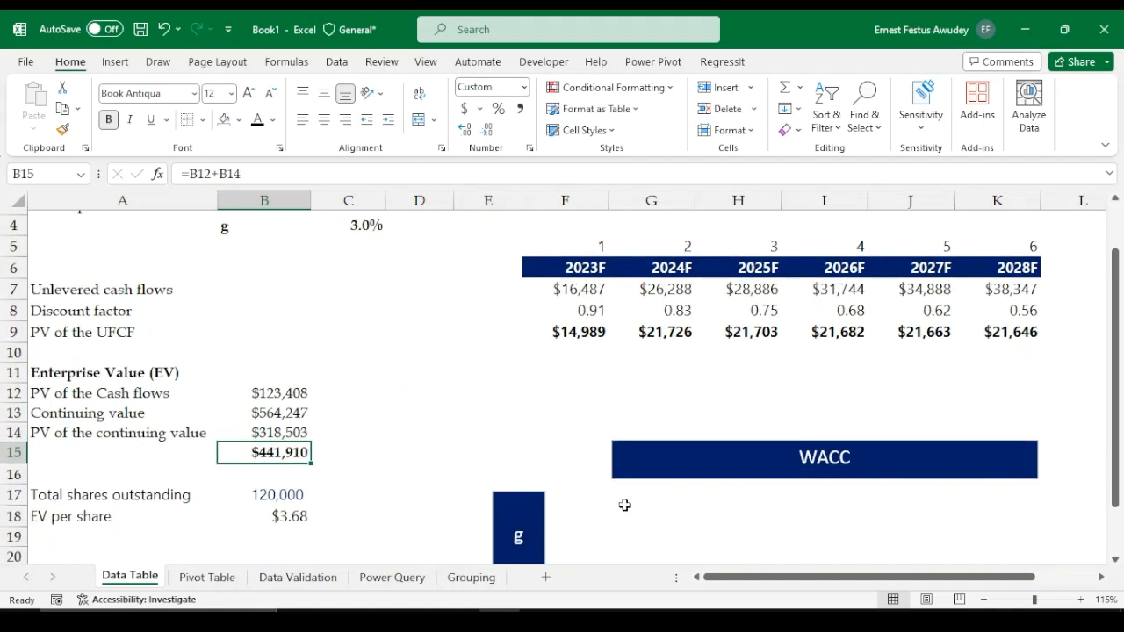
scroll(621, 504, down, 1)
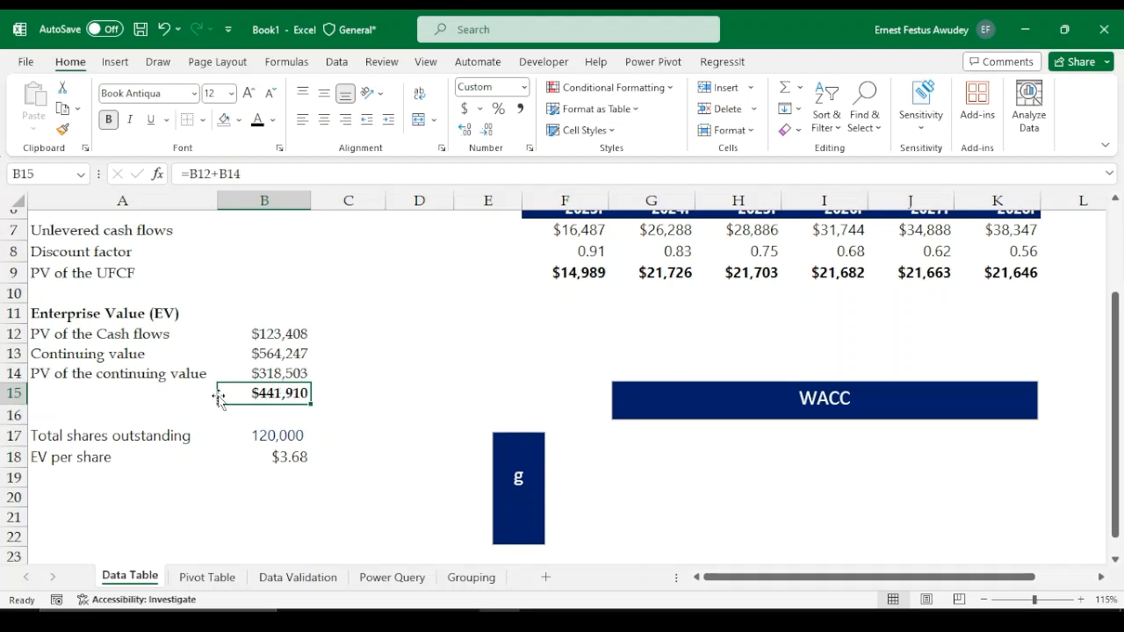
scroll(311, 296, up, 2)
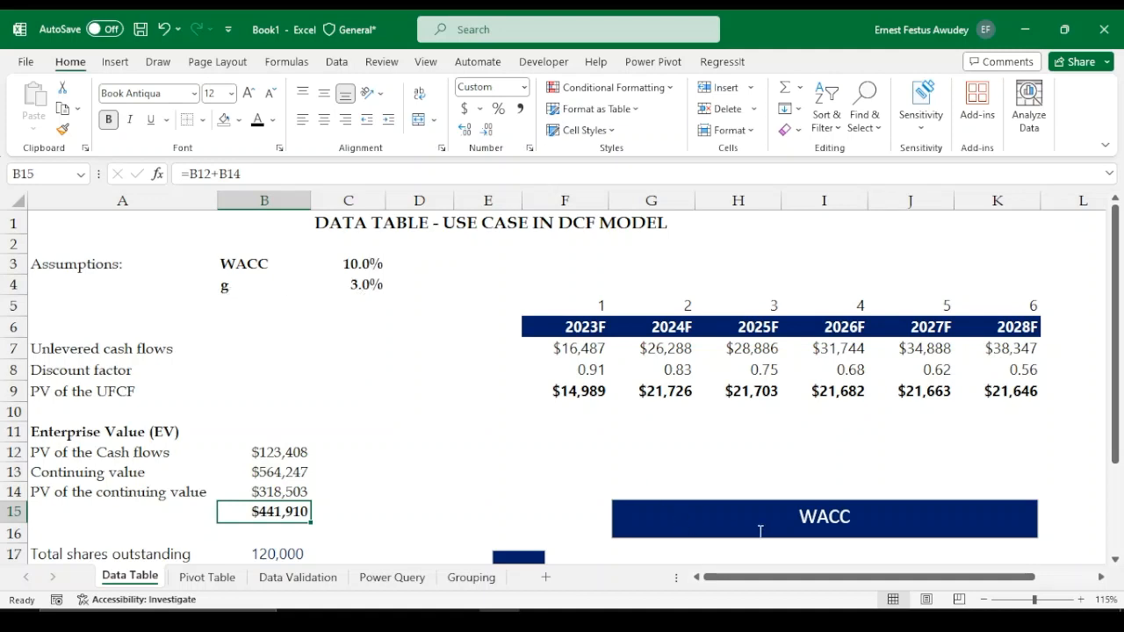
scroll(740, 482, down, 2)
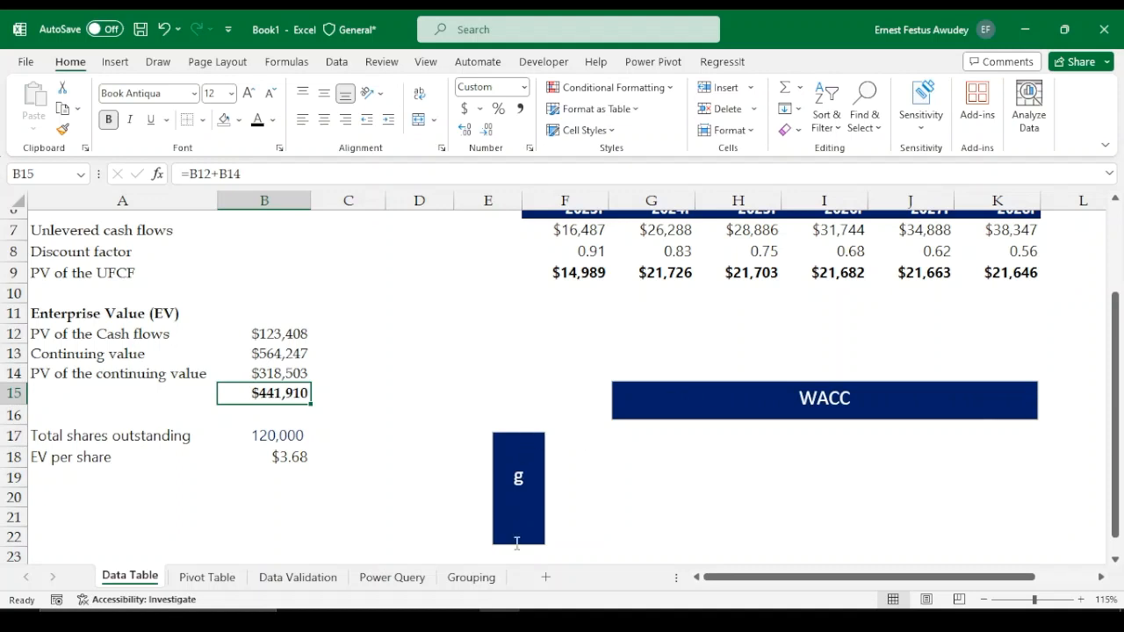
Enter a formula in F16 referencing the total enterprise value in B15
click(567, 418)
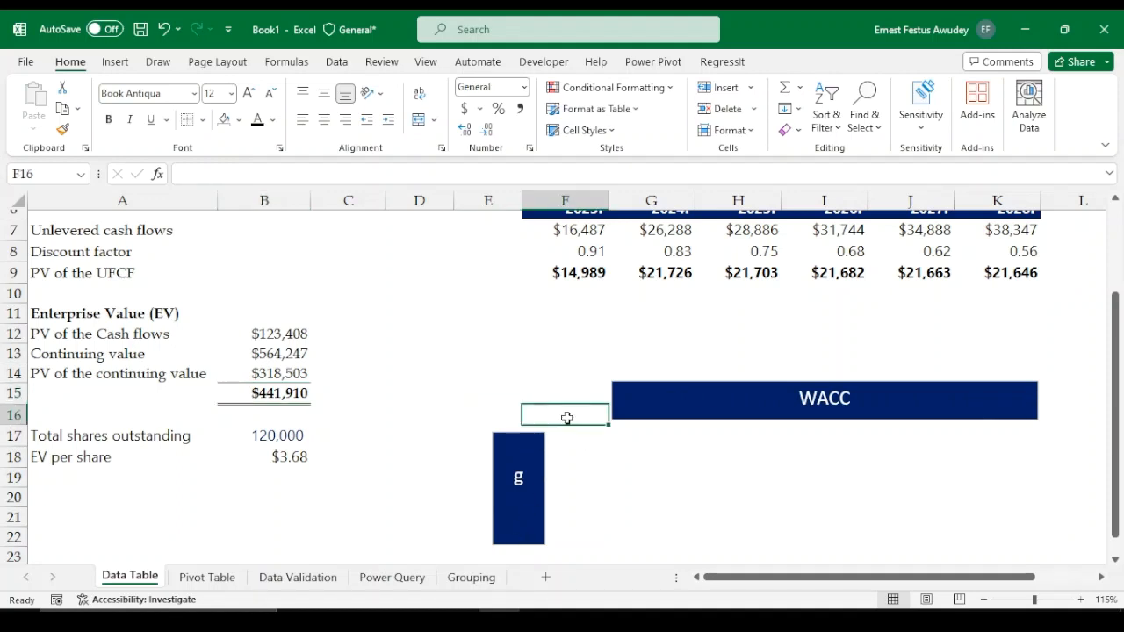
text(=)
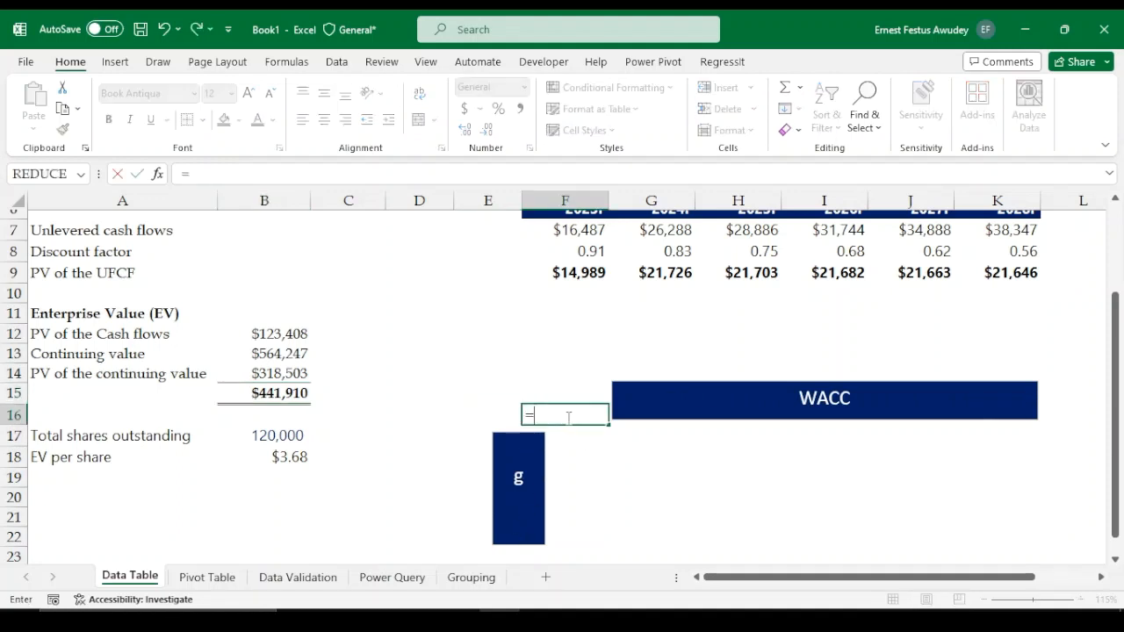
click(275, 392)
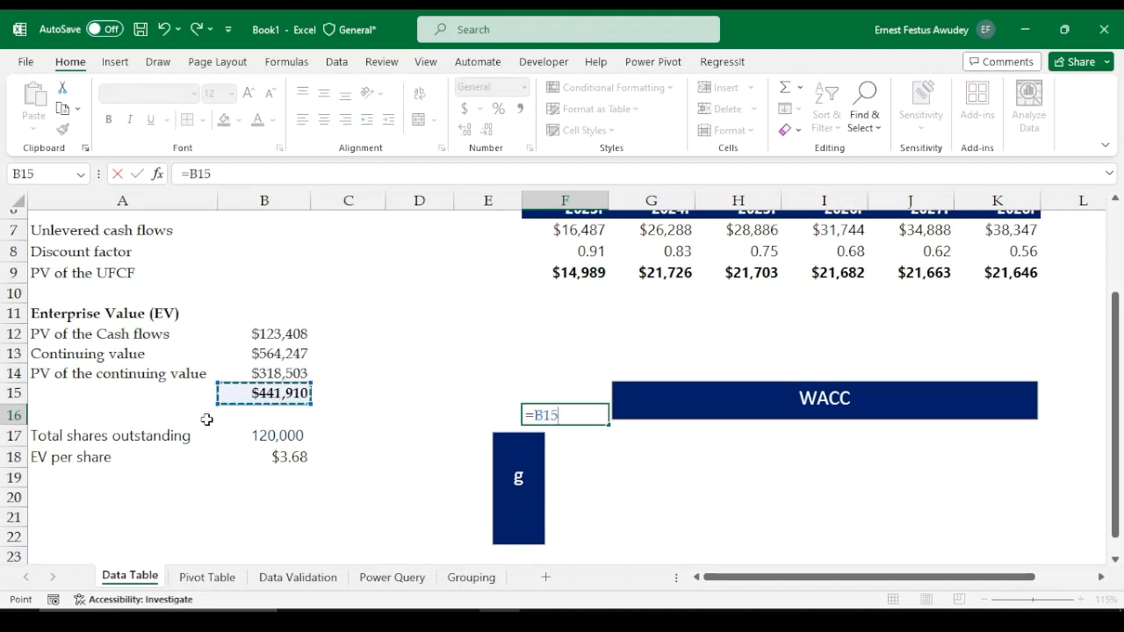
key(Return)
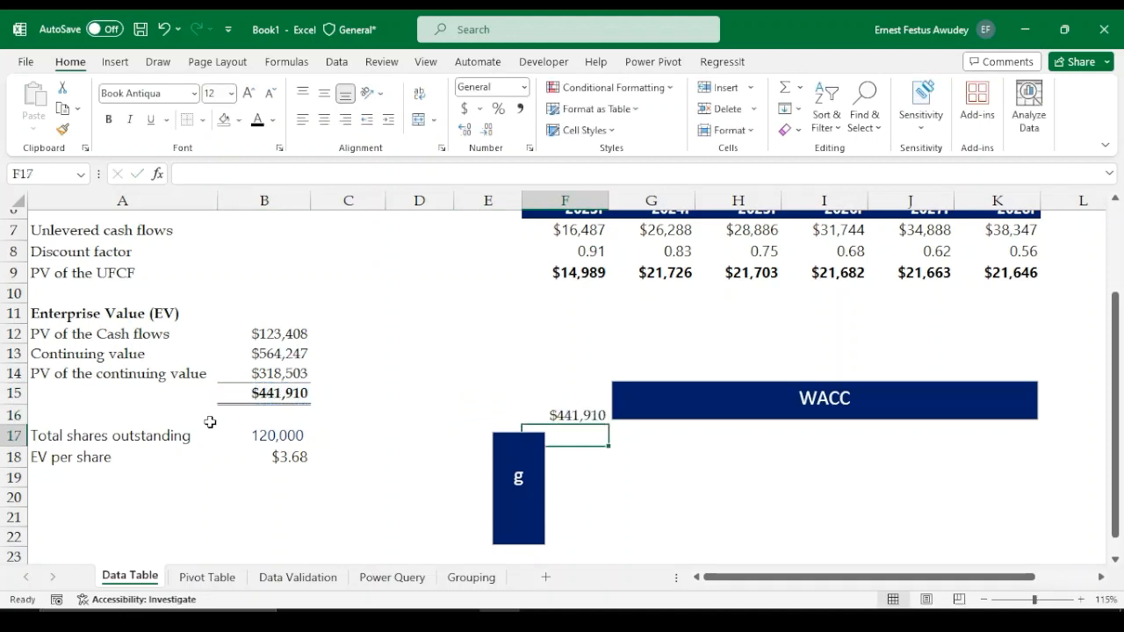
Move the enterprise value reference from F16 down to F17, the data table's corner cell
click(582, 417)
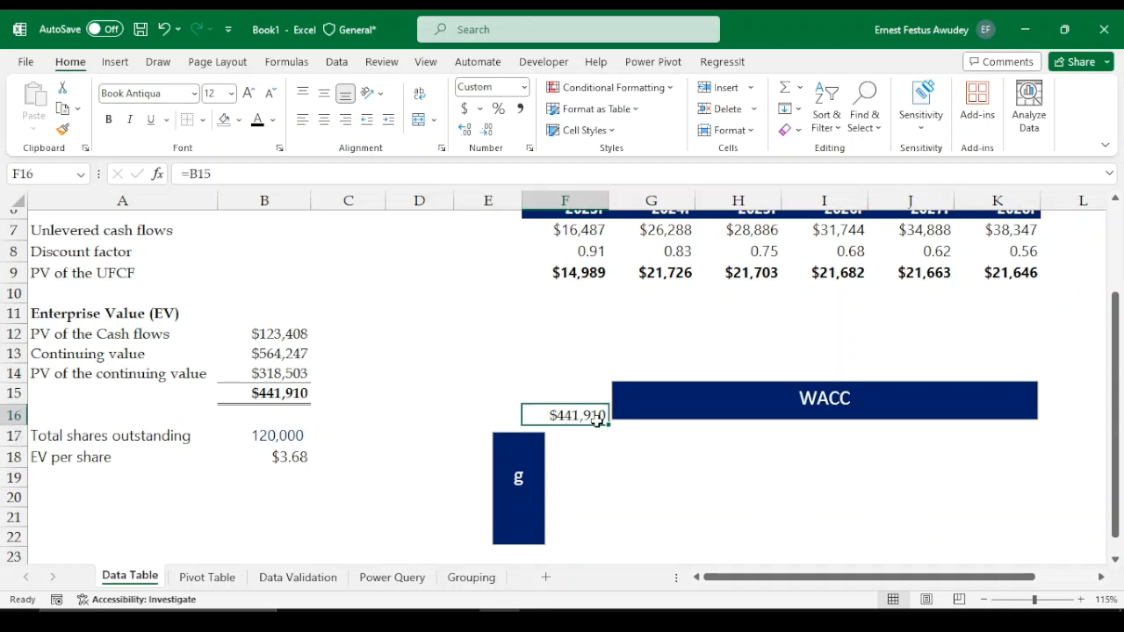
key(ctrl+c)
click(590, 433)
key(ctrl+v)
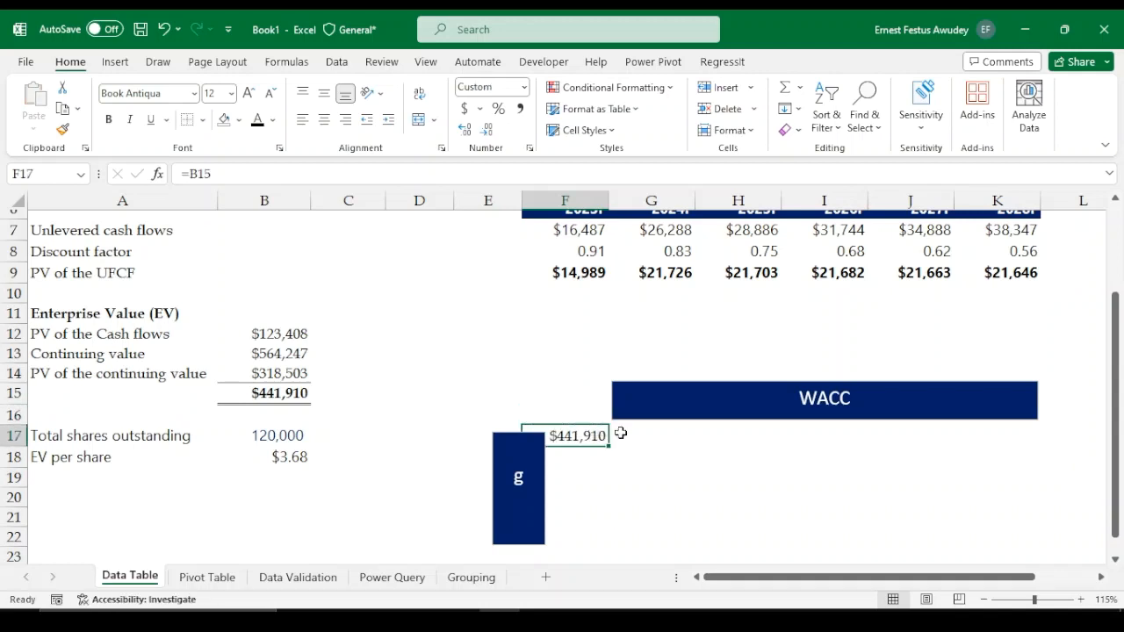
Apply percentage format to the WACC header cells G17:K17
click(643, 436)
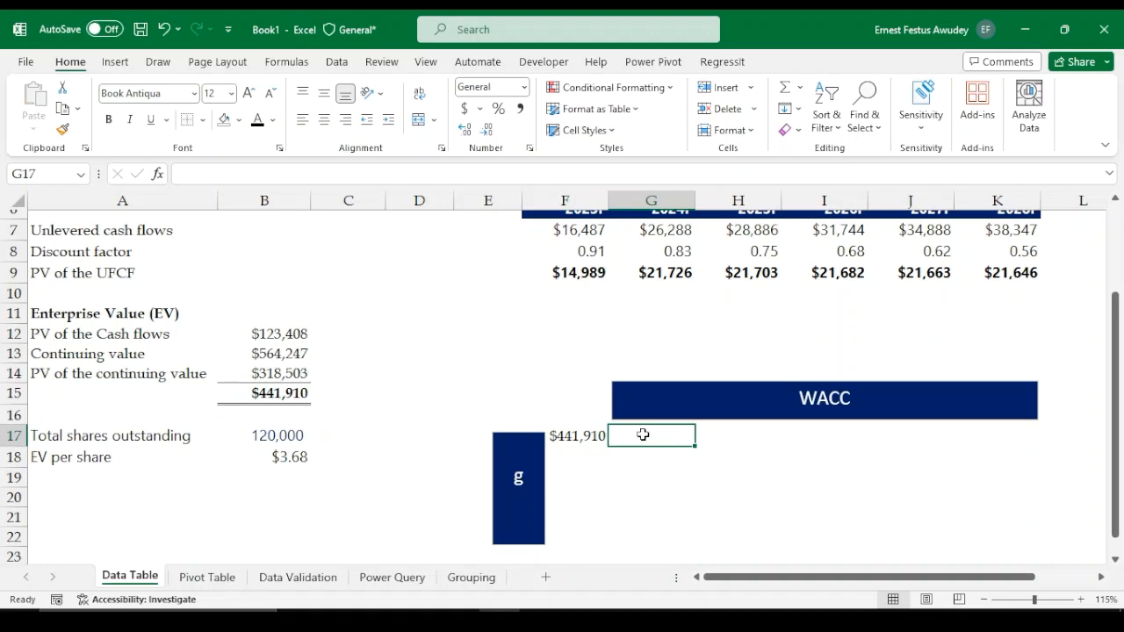
drag(643, 434, 977, 433)
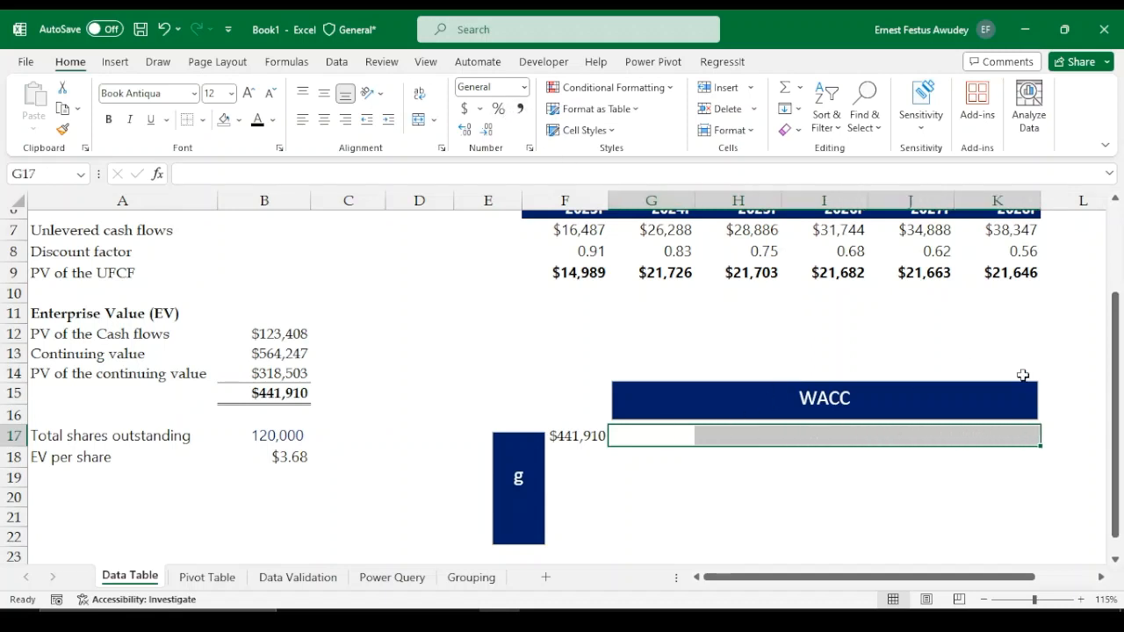
click(500, 109)
Enter 8% as the first WACC value in G17
click(643, 435)
scroll(461, 417, up, 2)
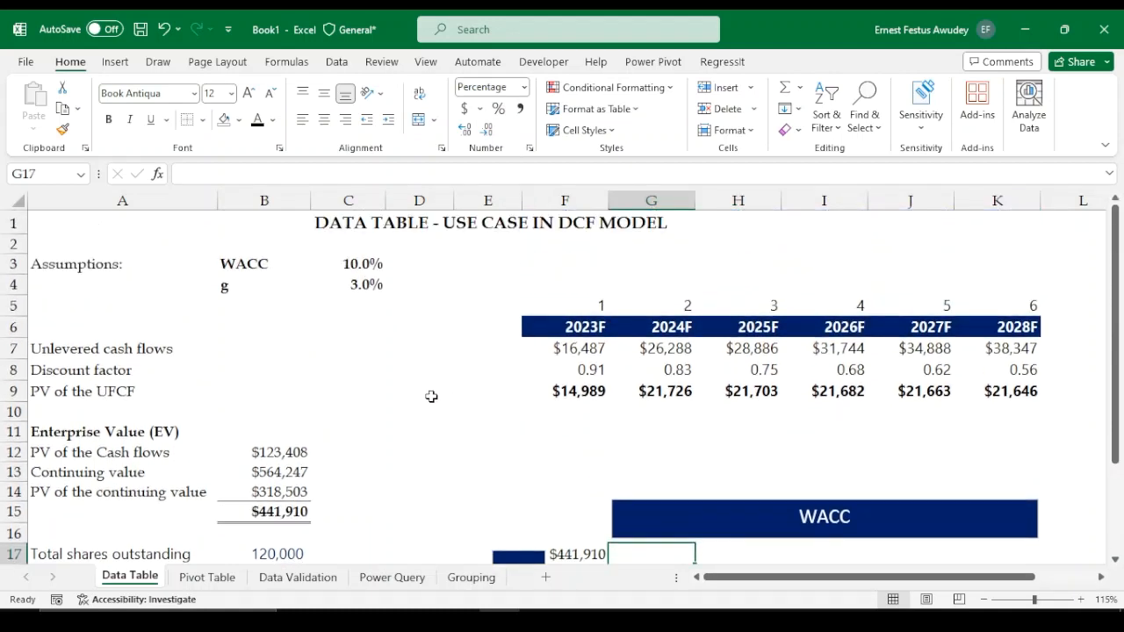
scroll(647, 509, down, 1)
text(8%)
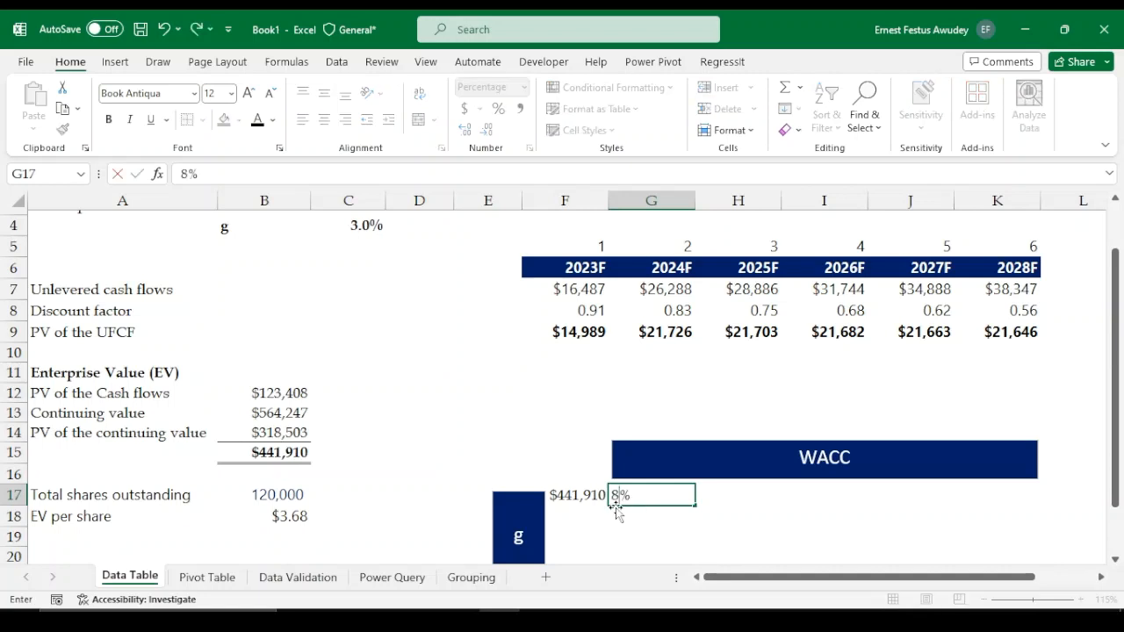
key(Tab)
Try to enter a formula in H17 adding 0.01 to G17
text(=)
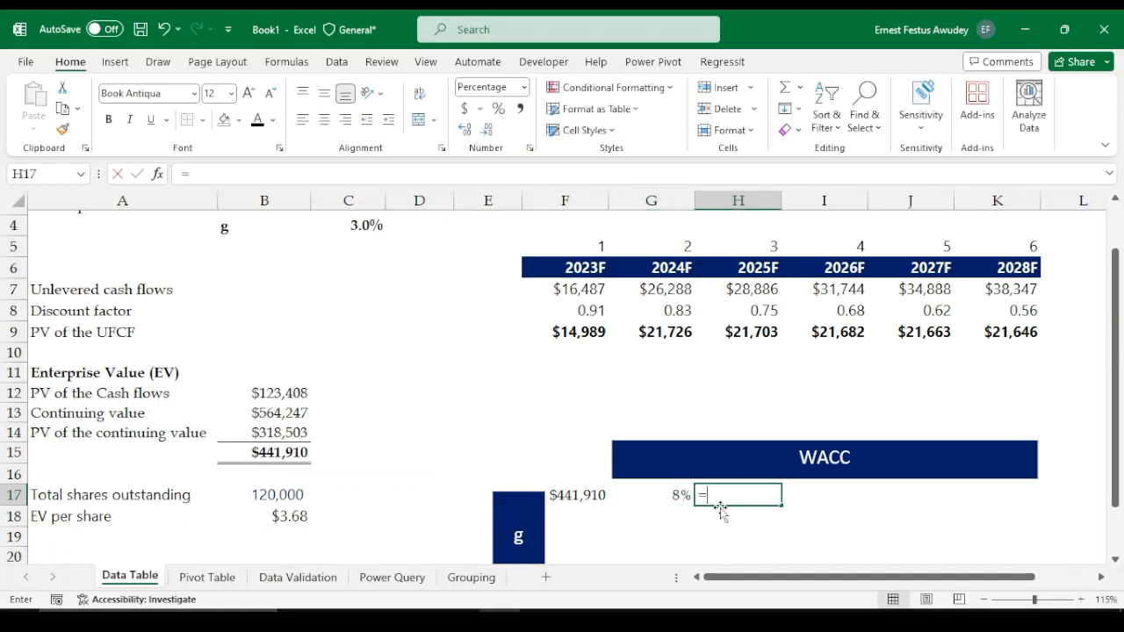
click(676, 497)
text(0.01)
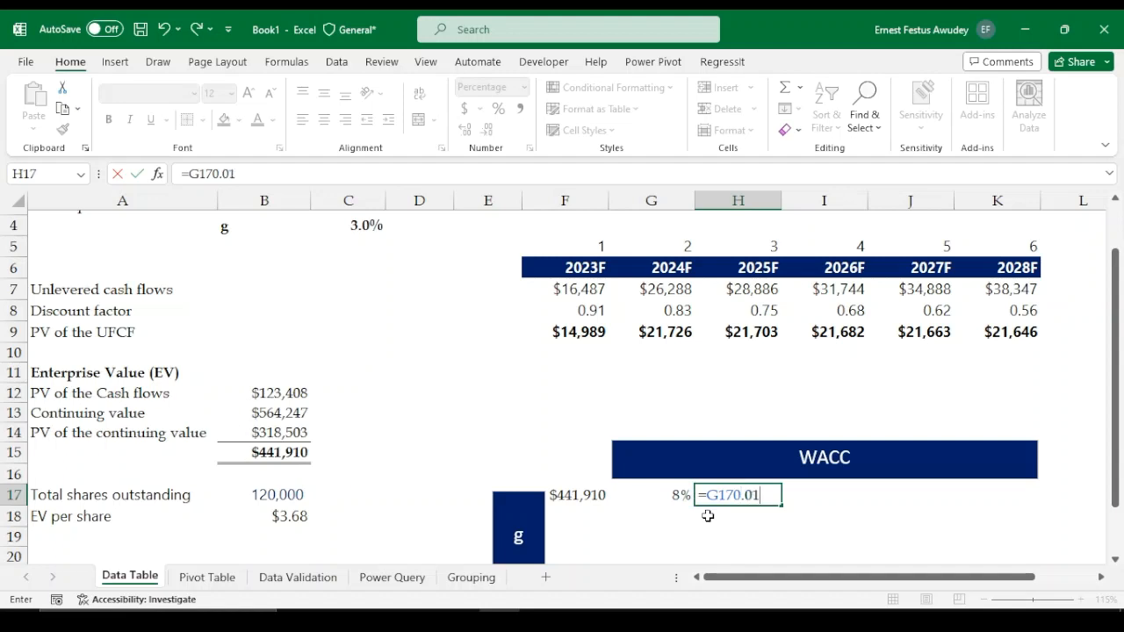
key(Return)
Enter the formula =G17+0.01 in H17 to step the WACC up by one percent
click(730, 497)
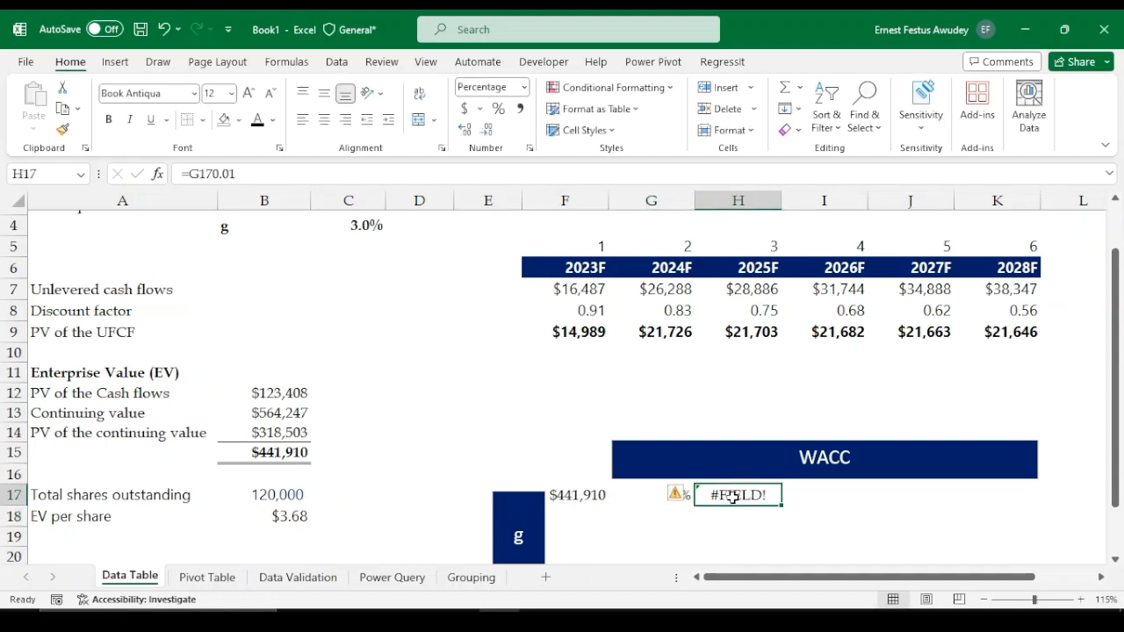
text(=)
click(674, 497)
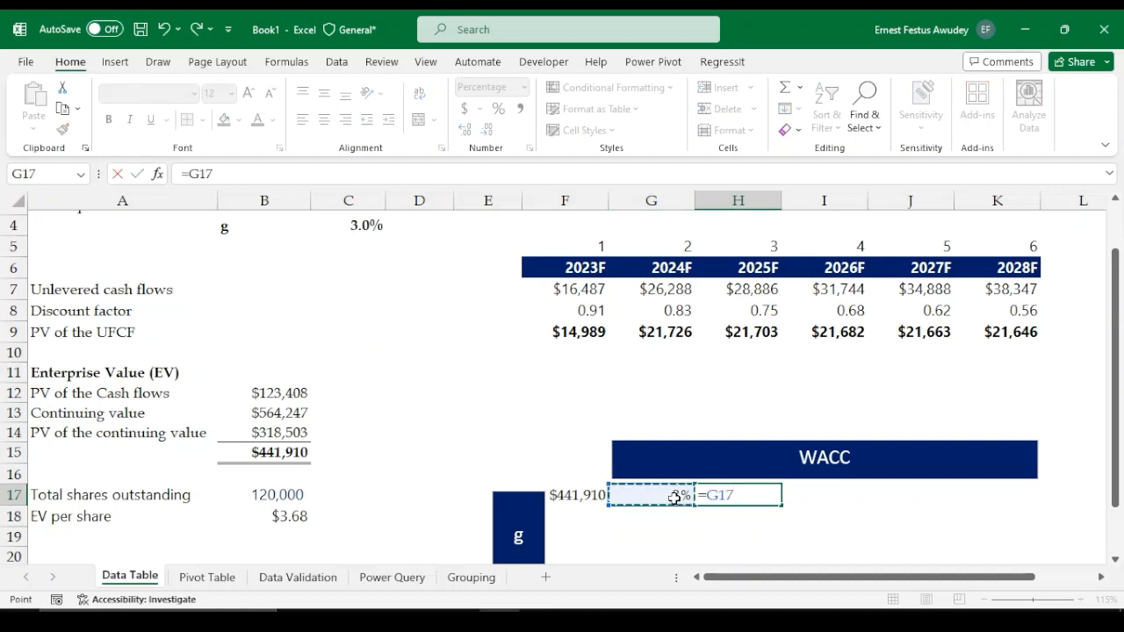
text(+0.01)
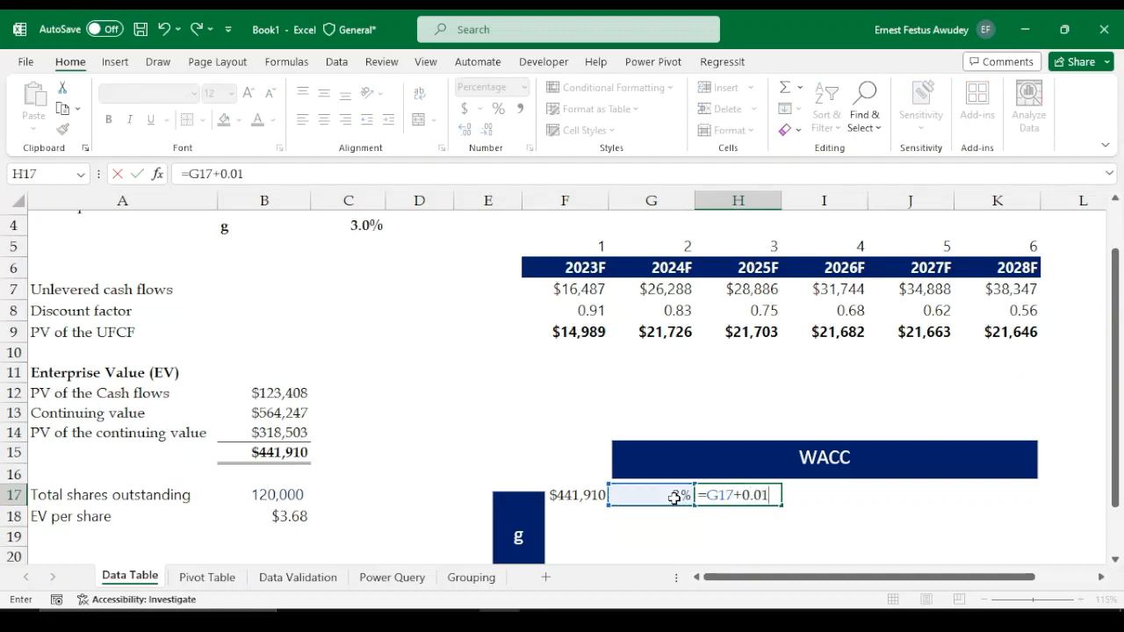
key(Return)
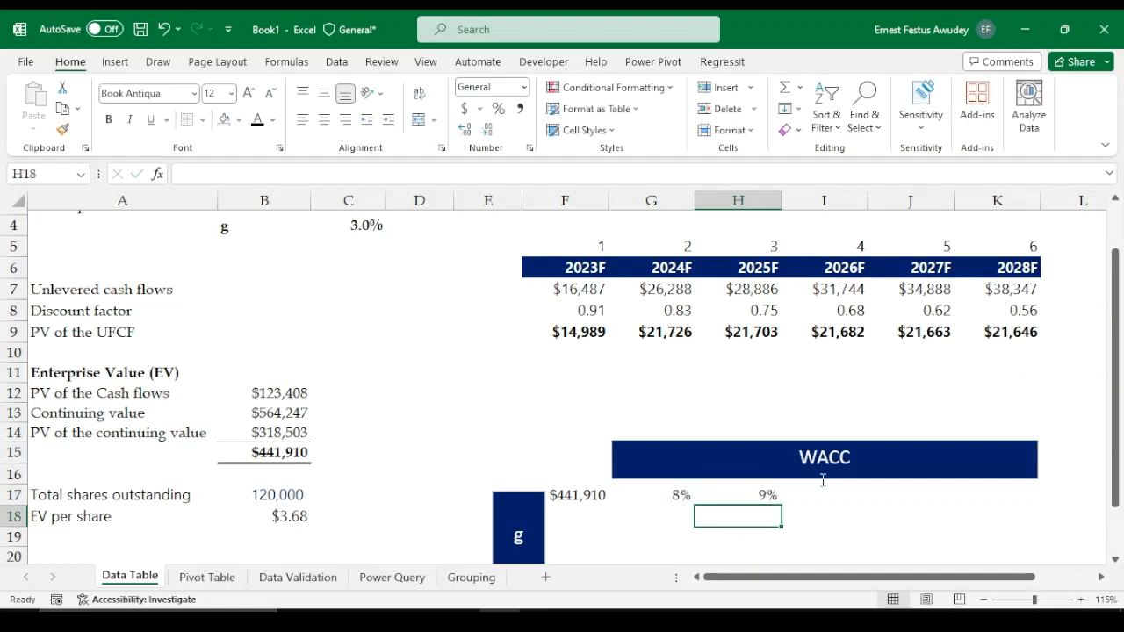
Fill the H17 formula right through K17 to complete the WACC row
click(758, 498)
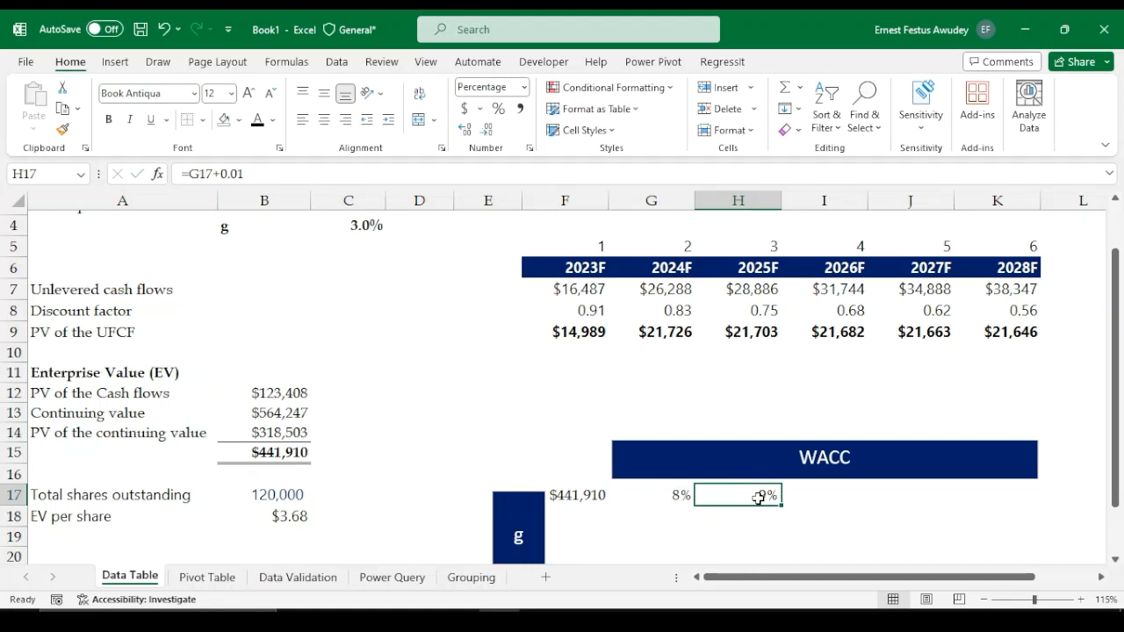
key(shift+Right)
key(shift+Right)
key(shift+Right)
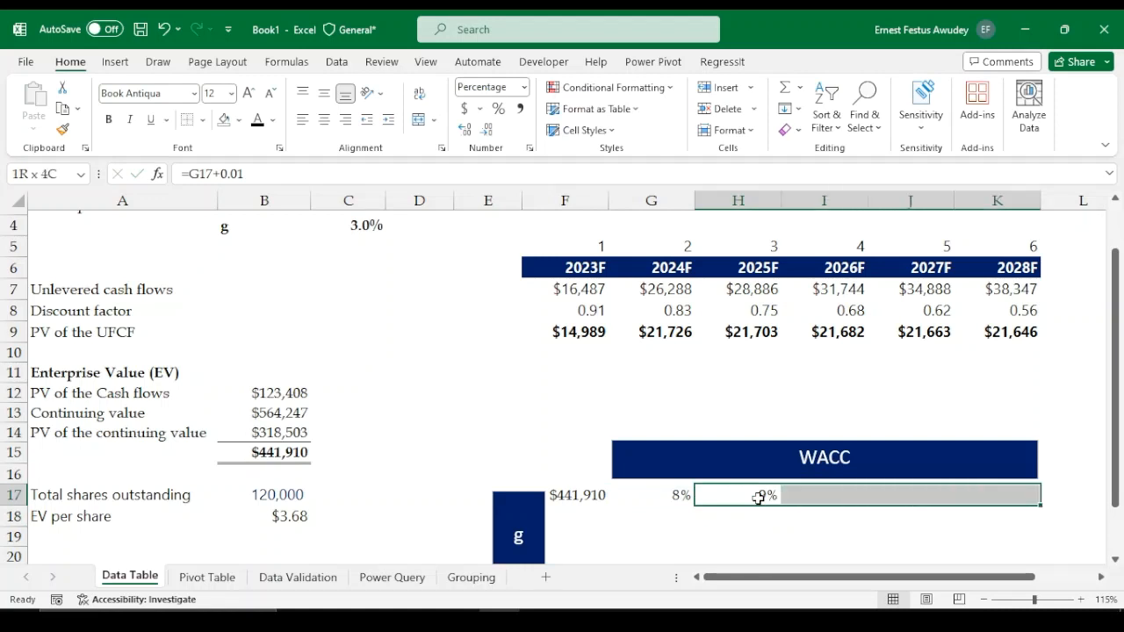
key(ctrl+r)
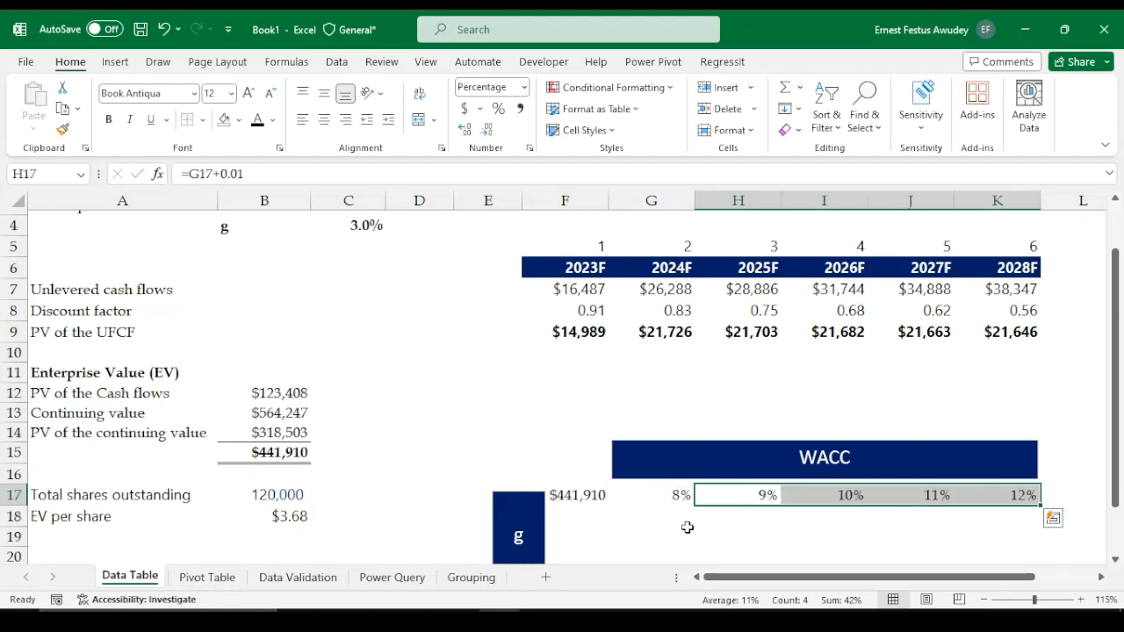
click(685, 525)
scroll(649, 498, down, 1)
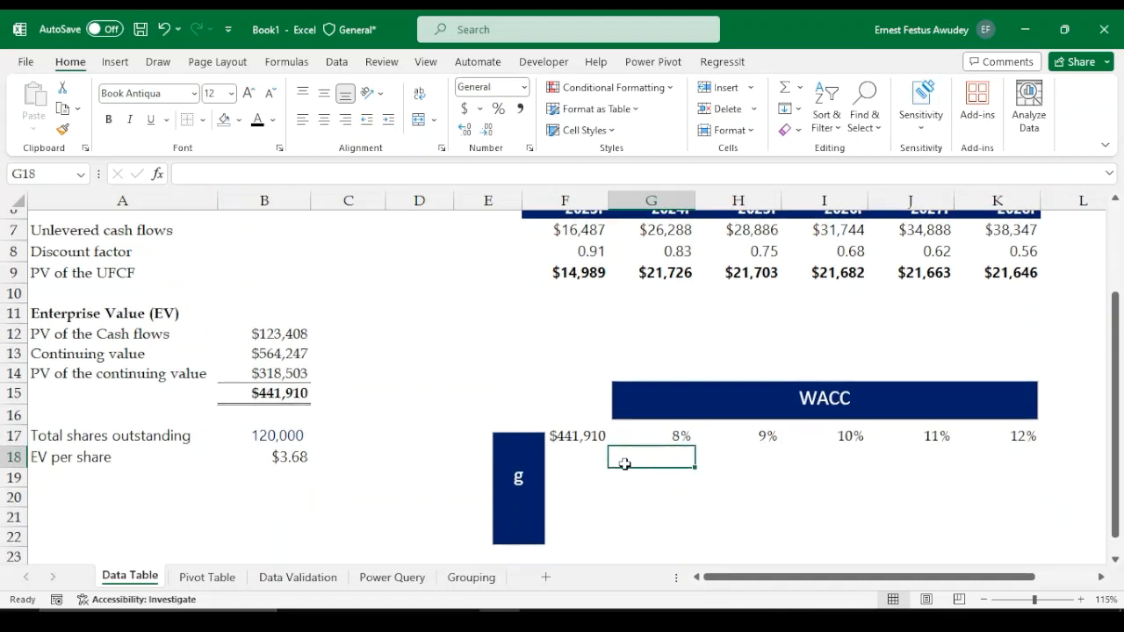
click(587, 464)
text(=)
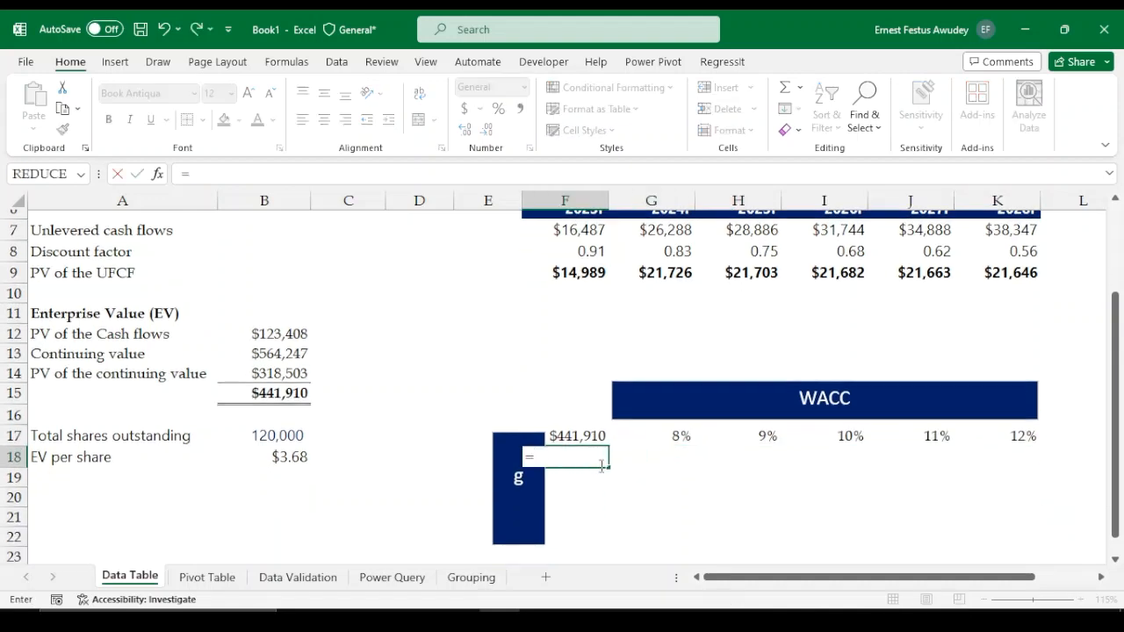
key(Escape)
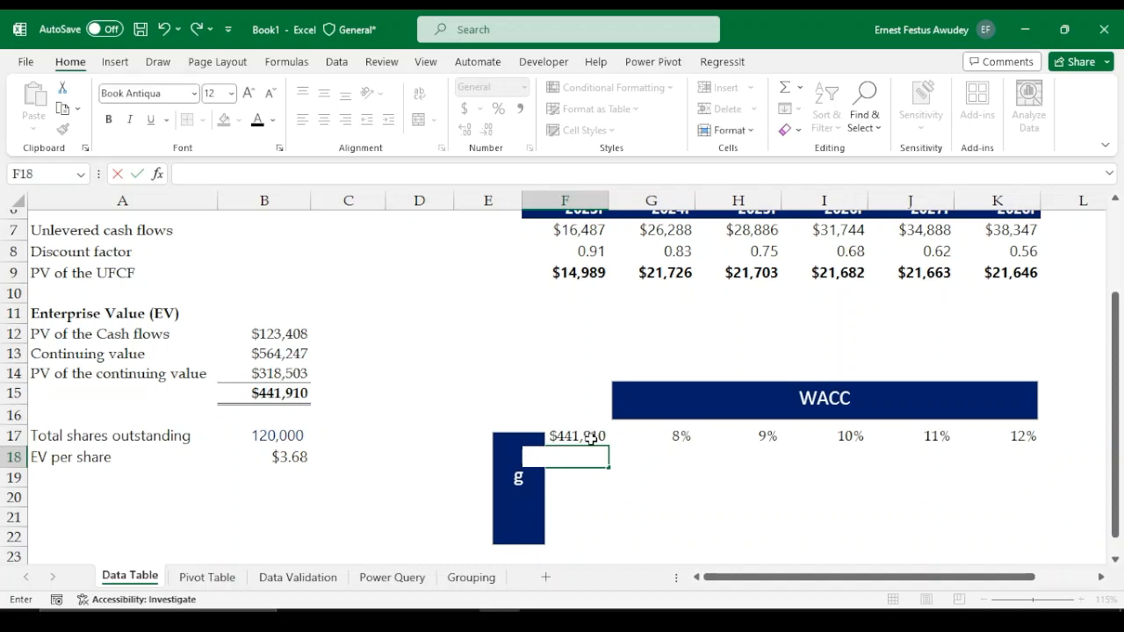
Apply percentage format to the growth rate cells F18:F22
click(589, 493)
drag(578, 456, 580, 536)
click(498, 108)
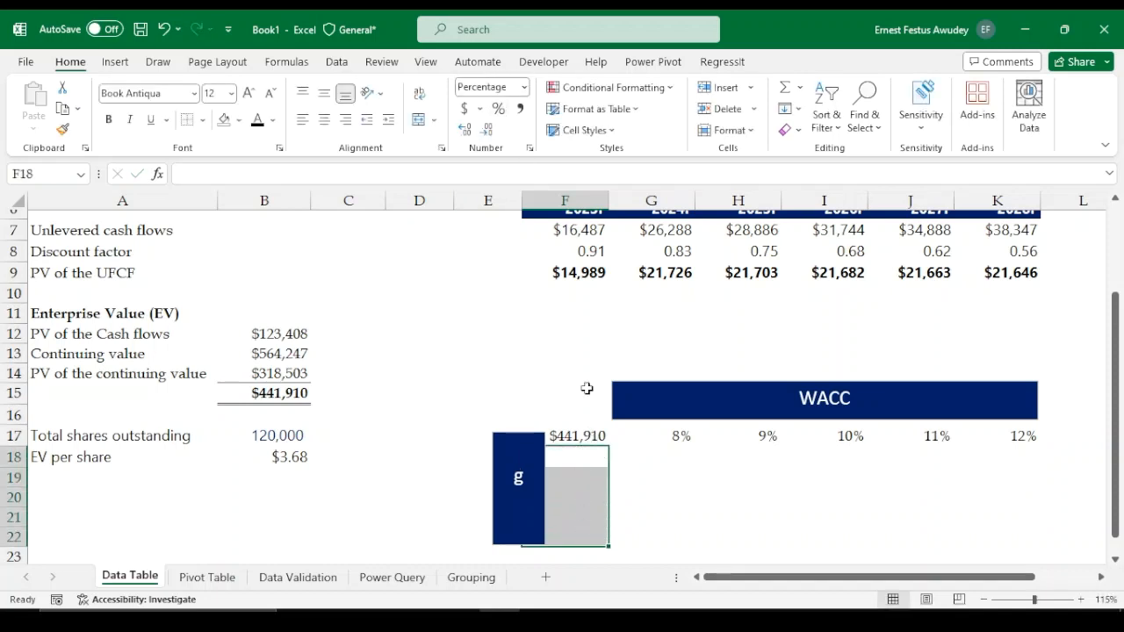
Enter 1% as the first growth rate value in F18
click(581, 457)
scroll(383, 279, up, 2)
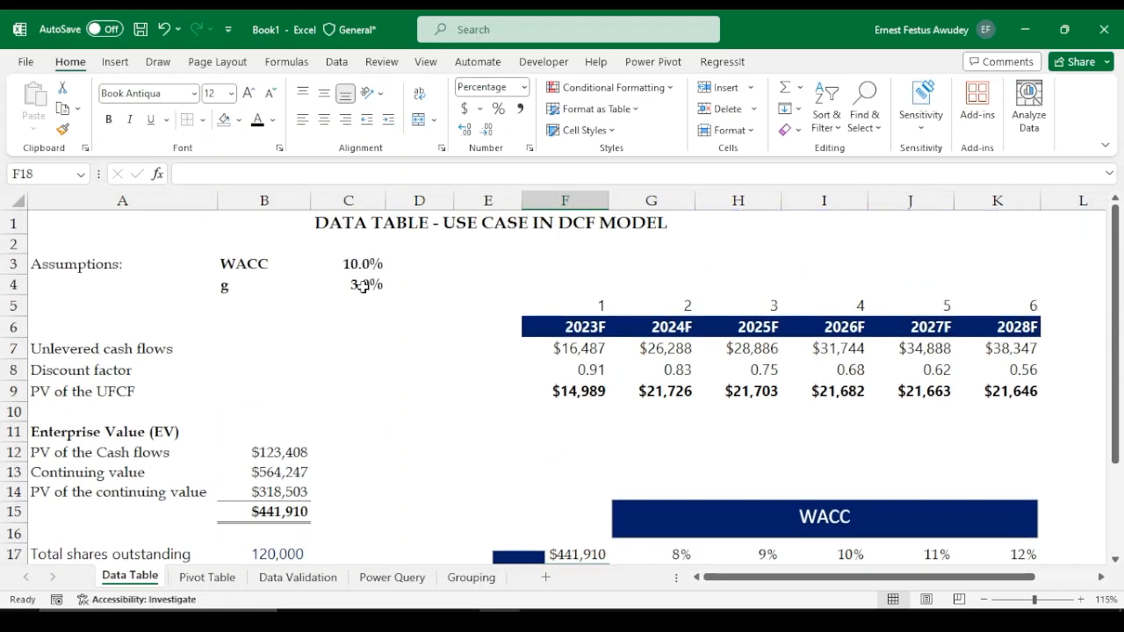
scroll(651, 474, down, 2)
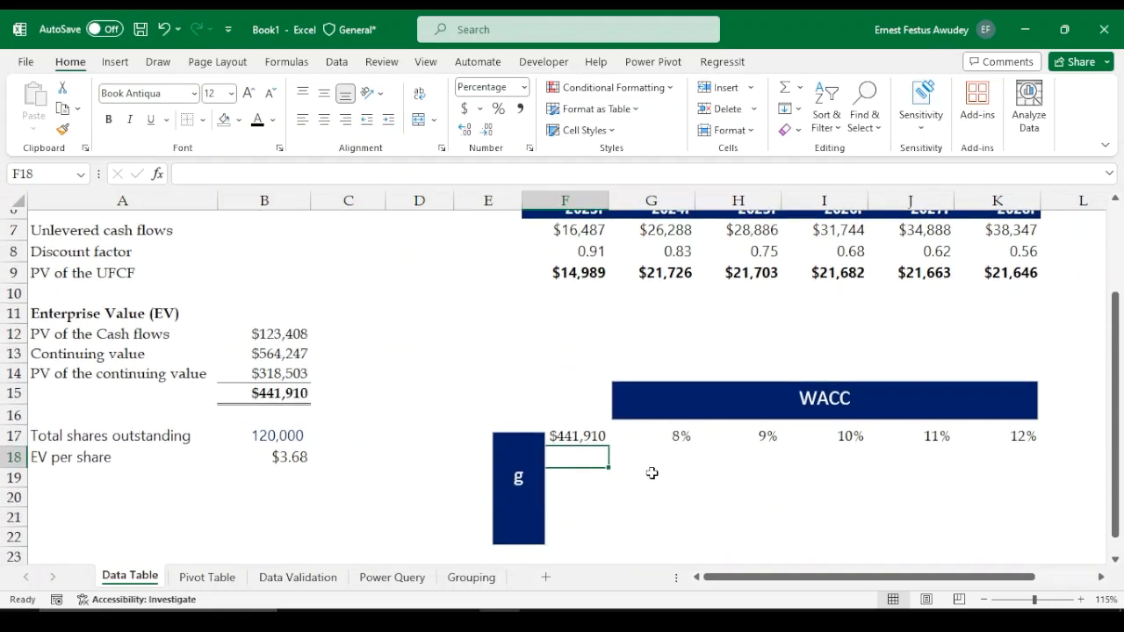
text(1)
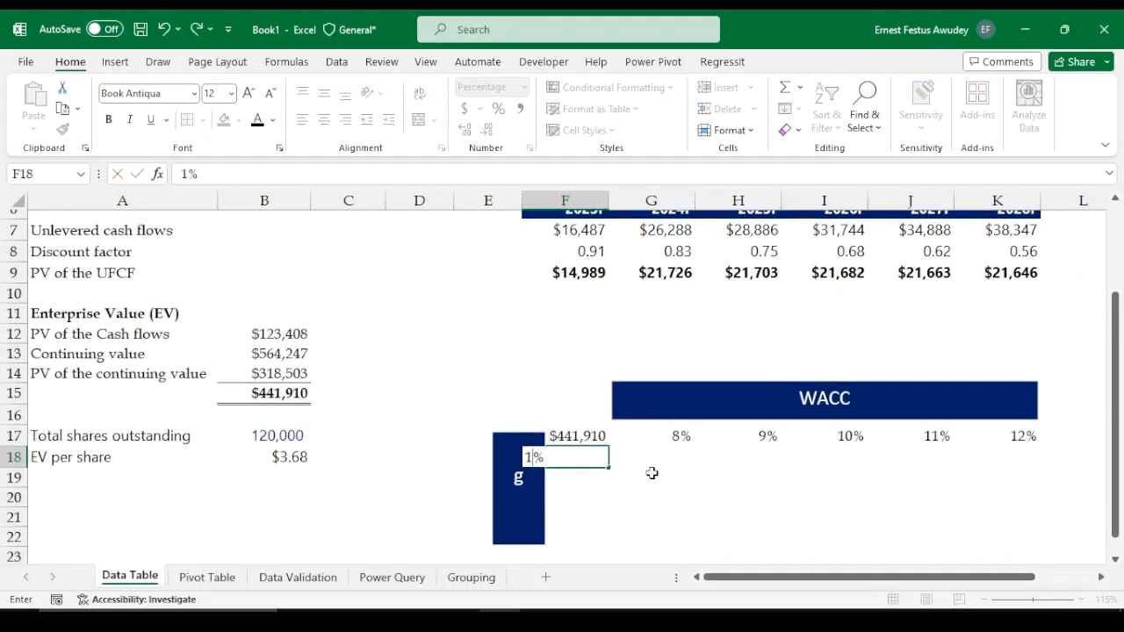
key(Return)
Enter the formula =F18+0.01 in F19 to step the growth rate up by one percent
text(=)
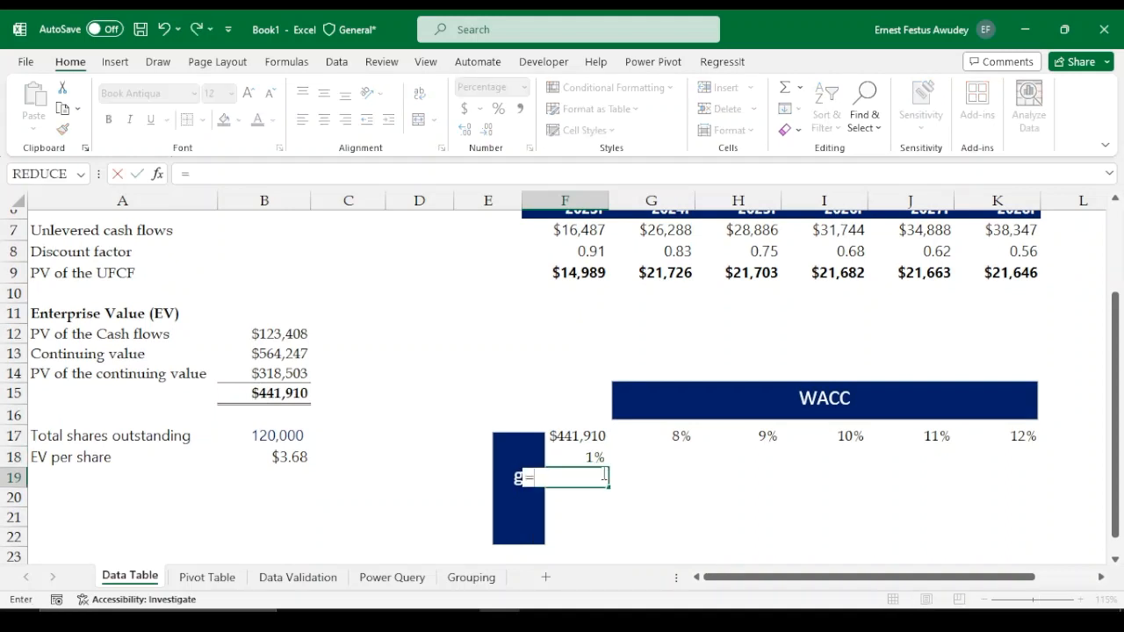
key(Up)
text(+)
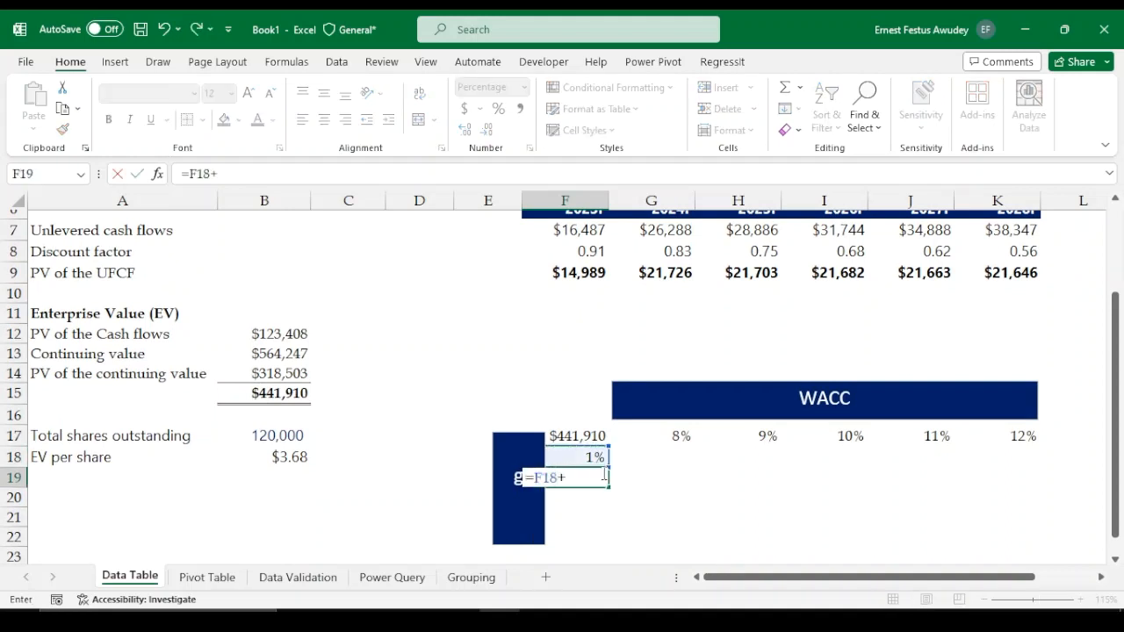
text(0.01)
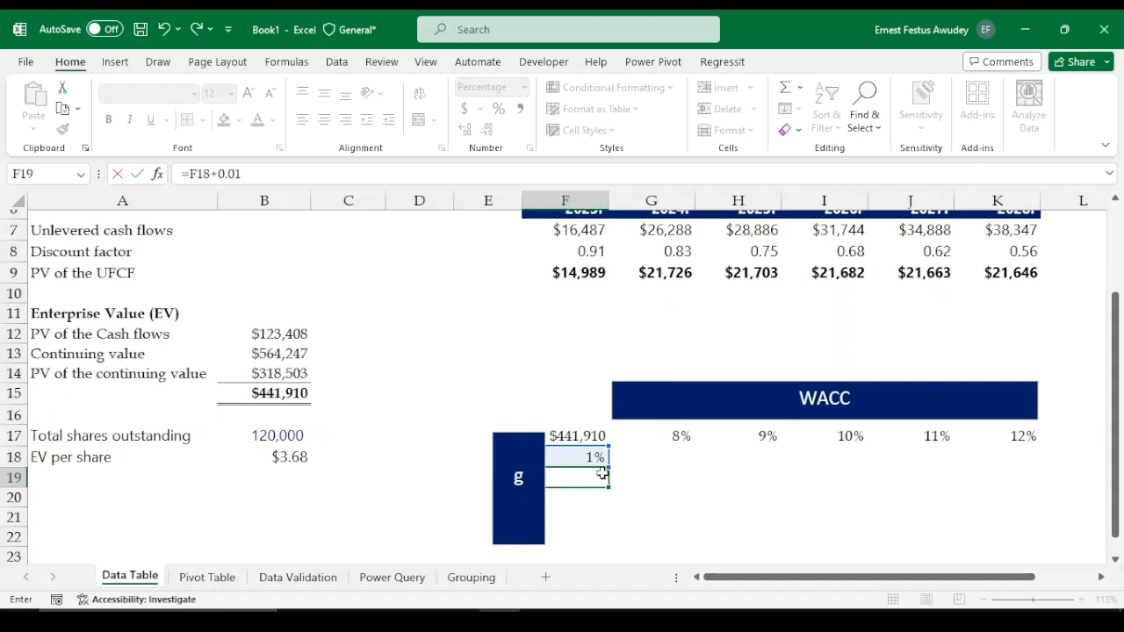
key(Return)
Fill the F19 formula down through F22 to complete the growth rate column
click(584, 477)
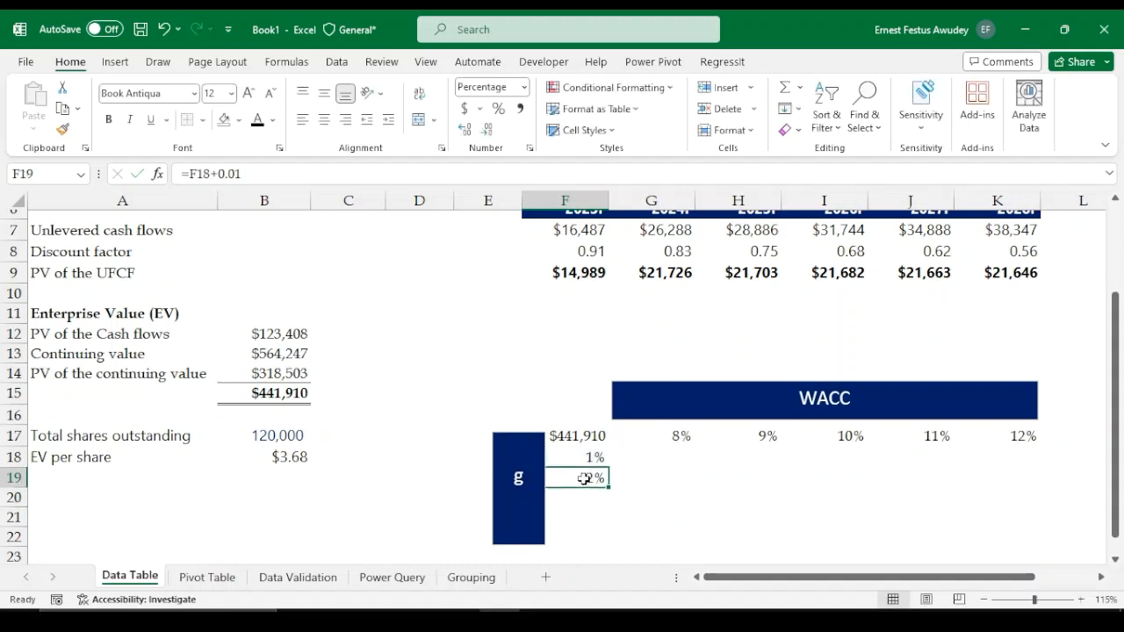
key(shift+Down)
key(shift+Down)
key(shift+Down)
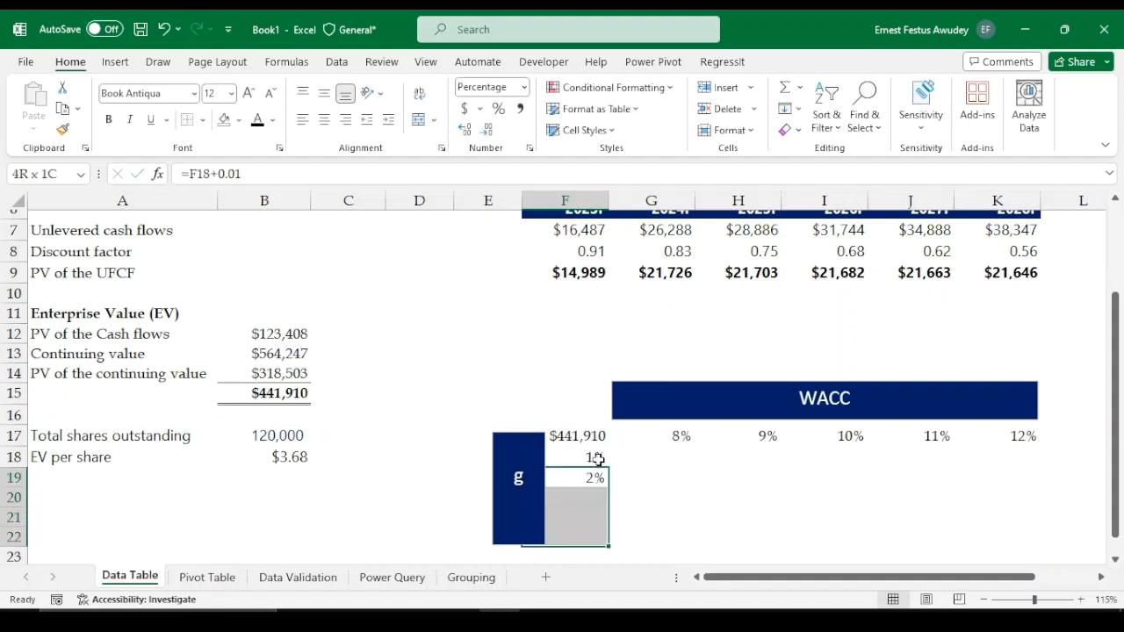
key(ctrl+d)
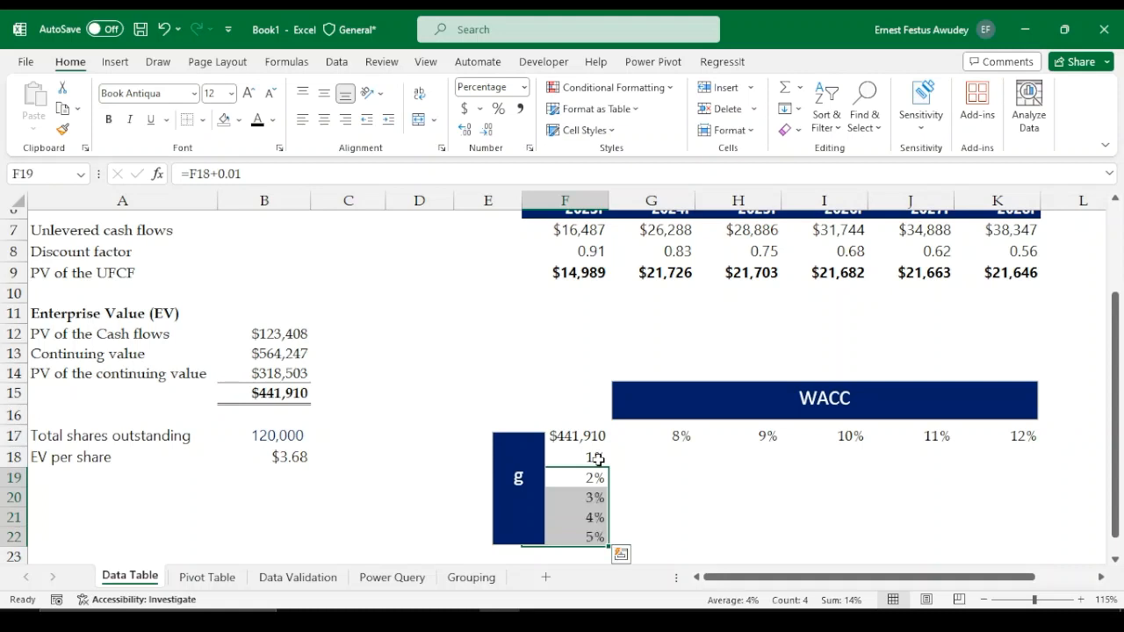
click(648, 514)
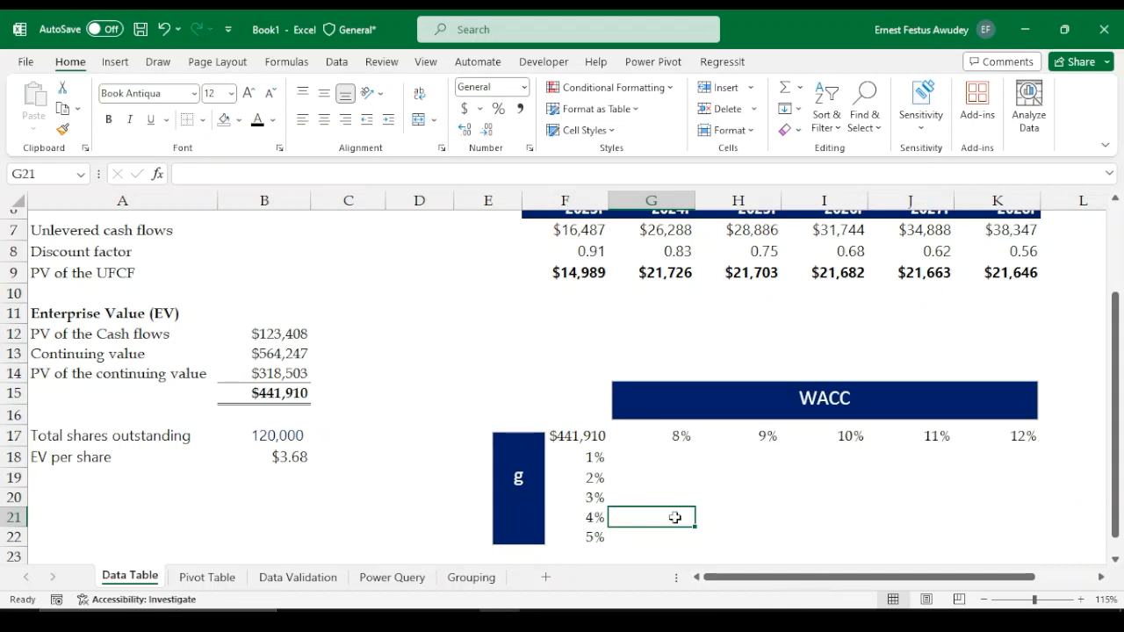
Select the table range F17:K22 and open the What-If Data Table dialog
mouse_move(565, 432)
mouse_down()
mouse_move(677, 433)
mouse_move(890, 487)
mouse_move(893, 537)
mouse_move(1041, 546)
mouse_up()
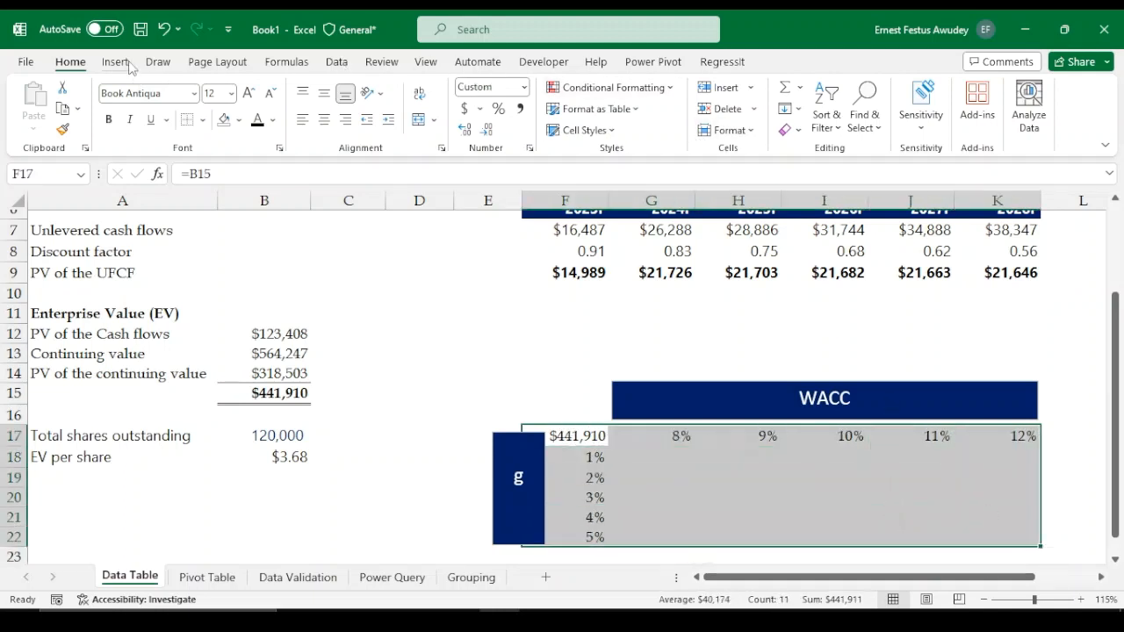
click(338, 63)
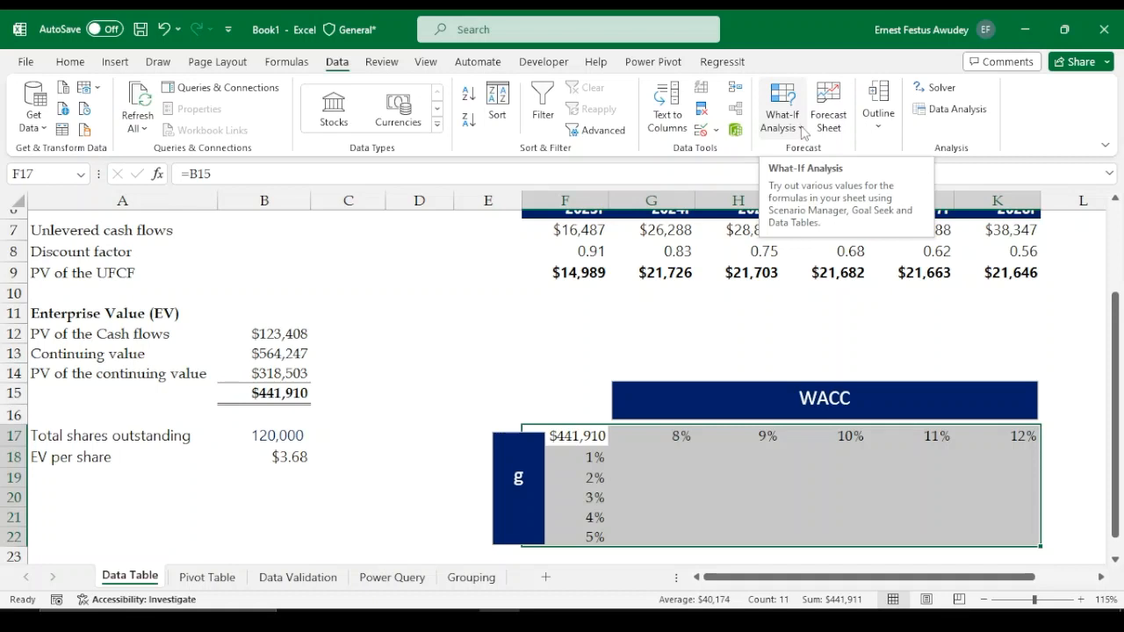
click(800, 128)
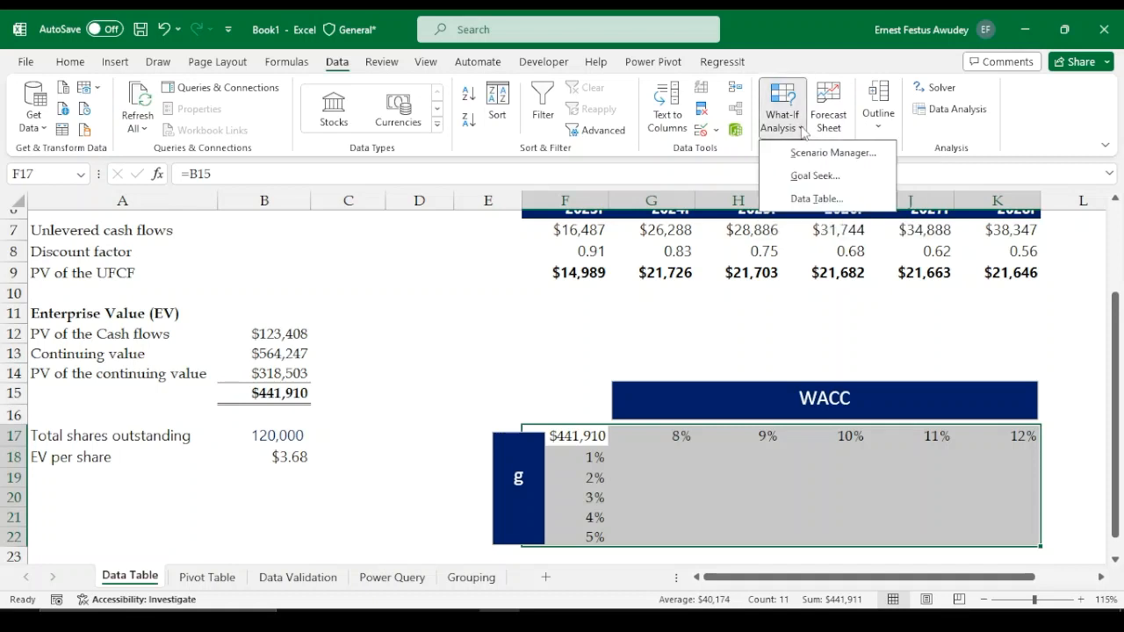
click(815, 200)
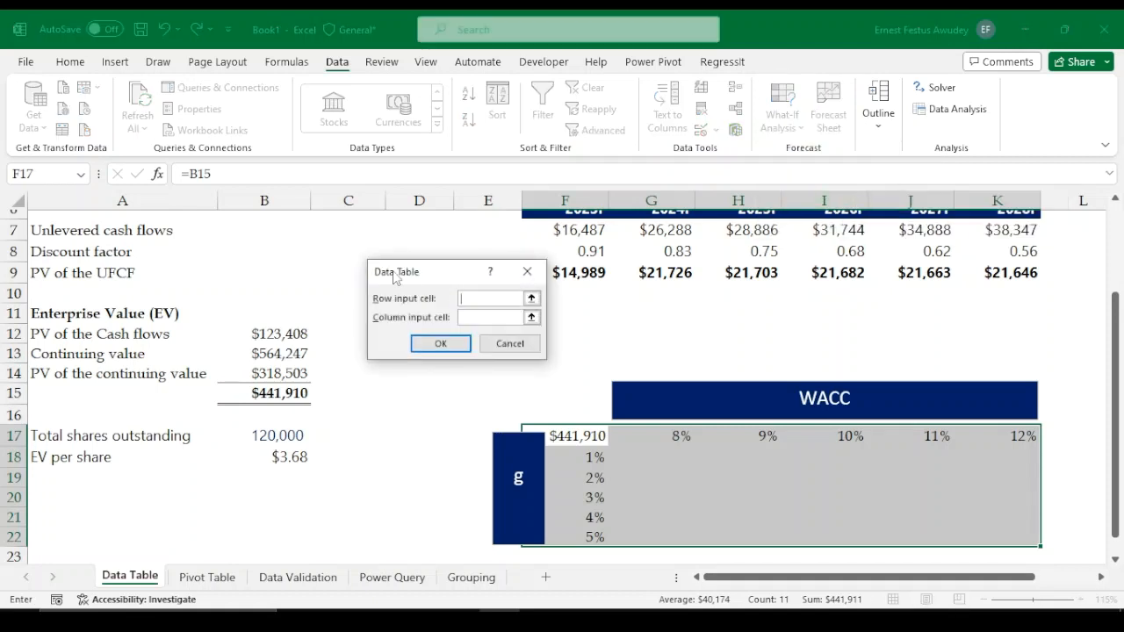
Set the data table's row input cell to the WACC assumption in C3
drag(440, 276, 394, 323)
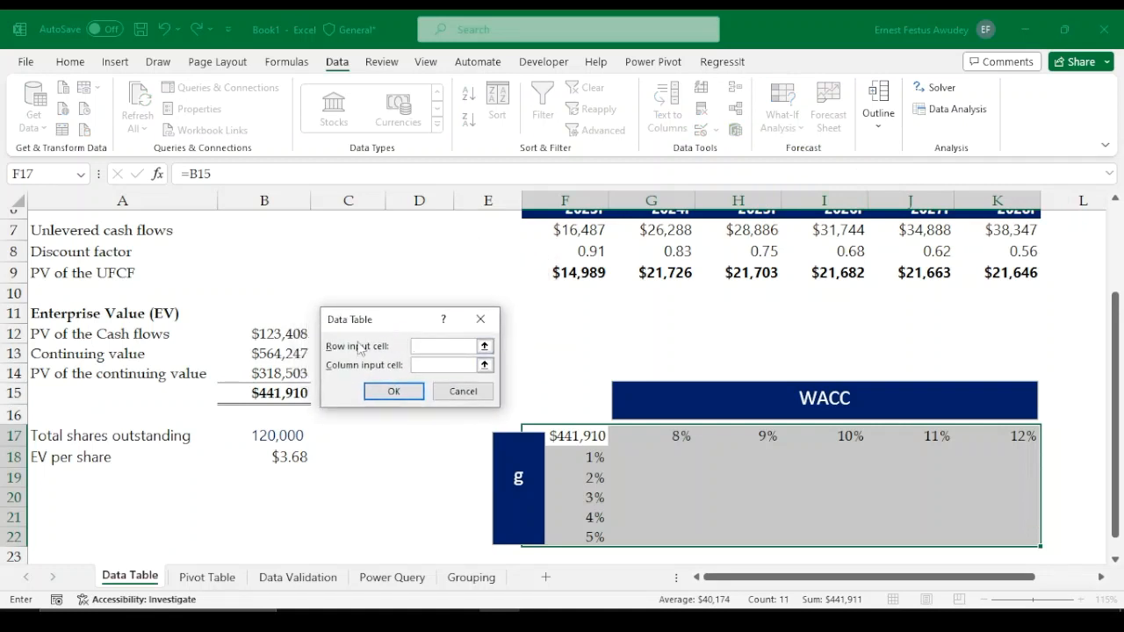
scroll(419, 267, up, 2)
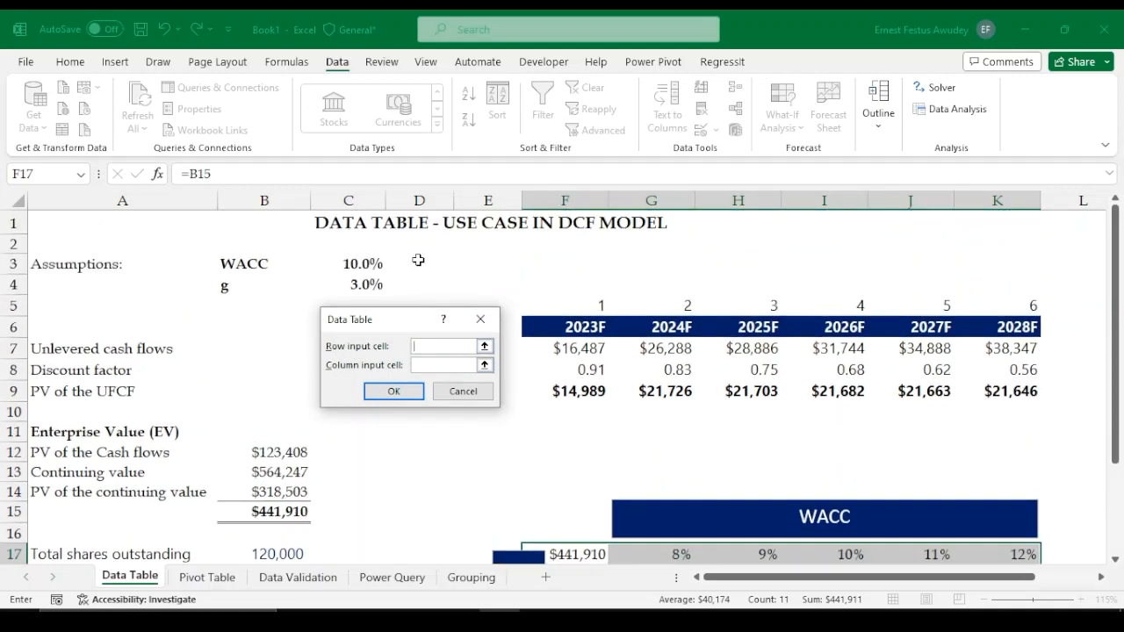
scroll(496, 420, down, 1)
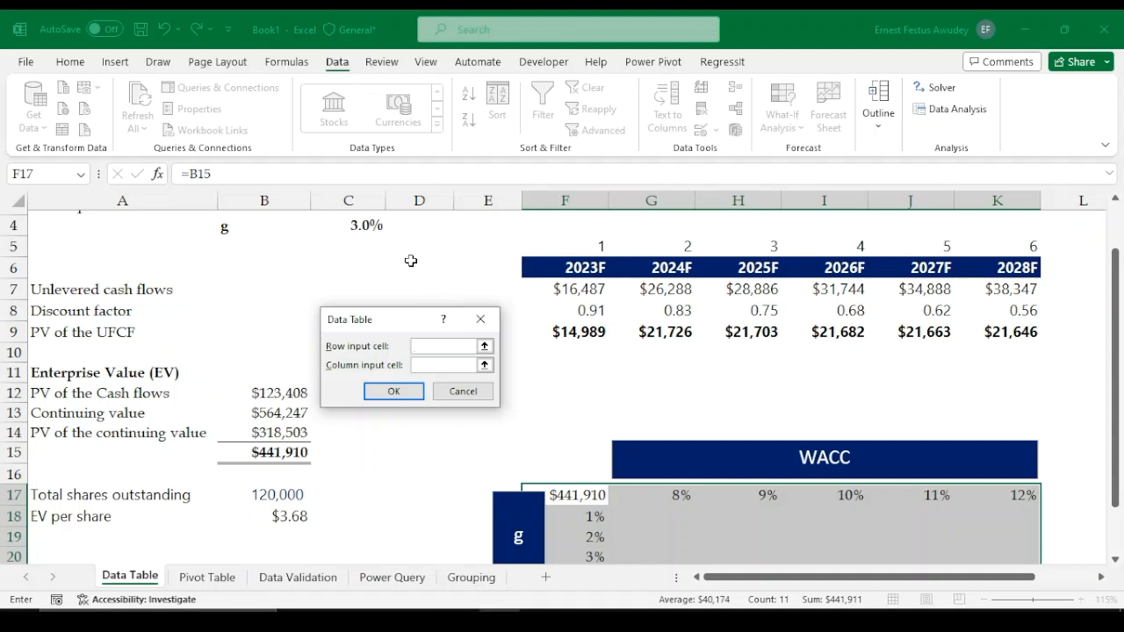
scroll(343, 273, up, 1)
click(358, 263)
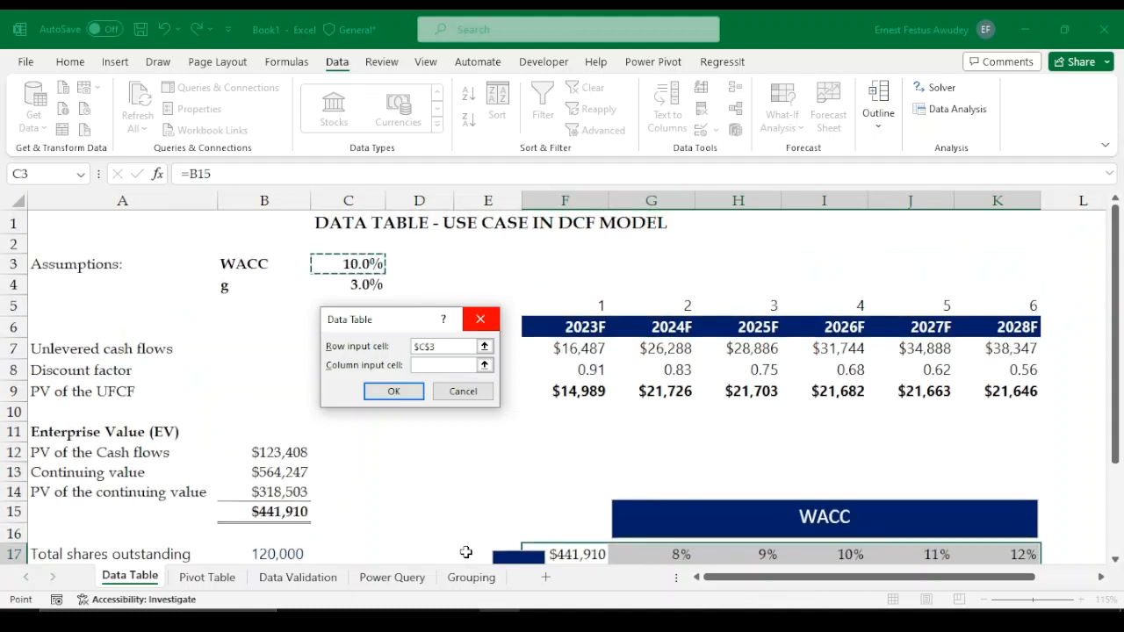
Set the data table's column input cell to the growth rate in C4 and generate the table
click(432, 367)
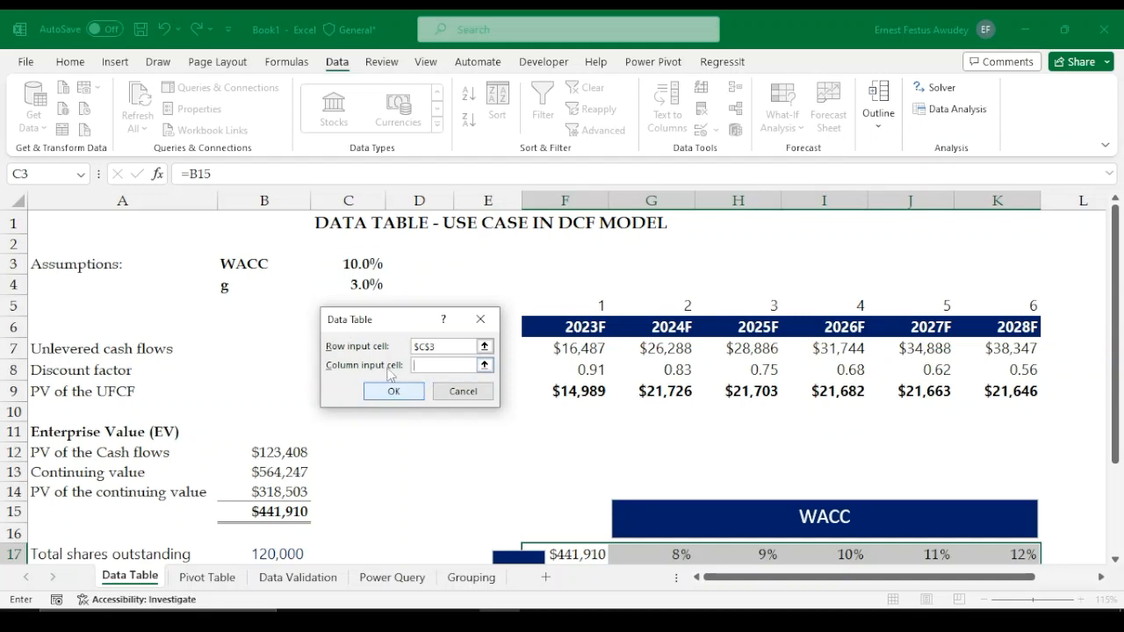
click(347, 283)
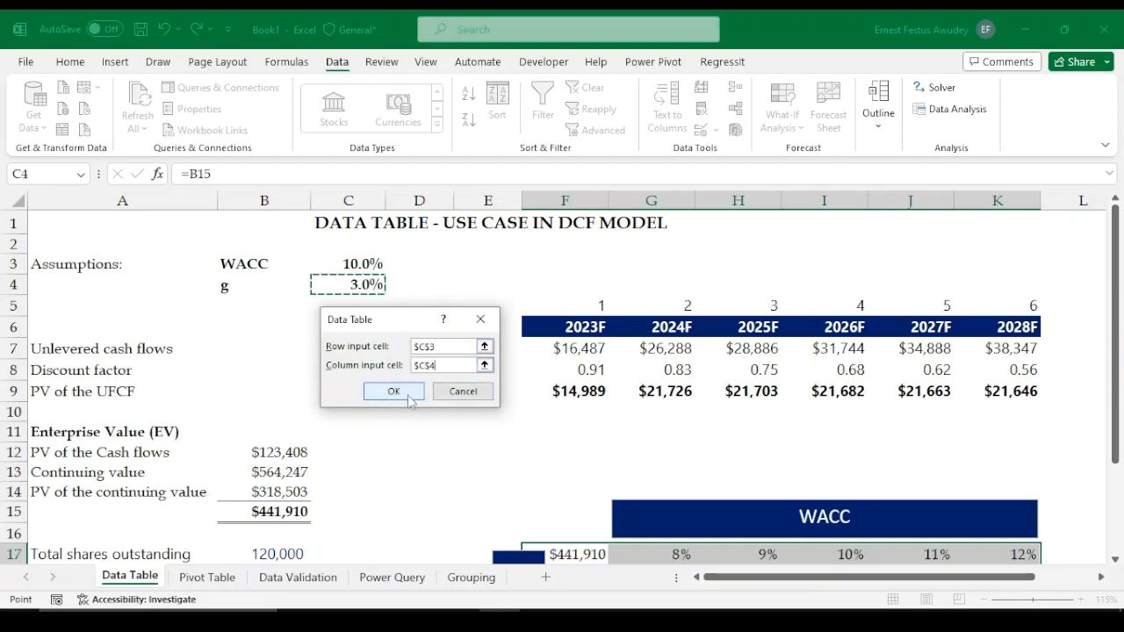
scroll(574, 467, down, 2)
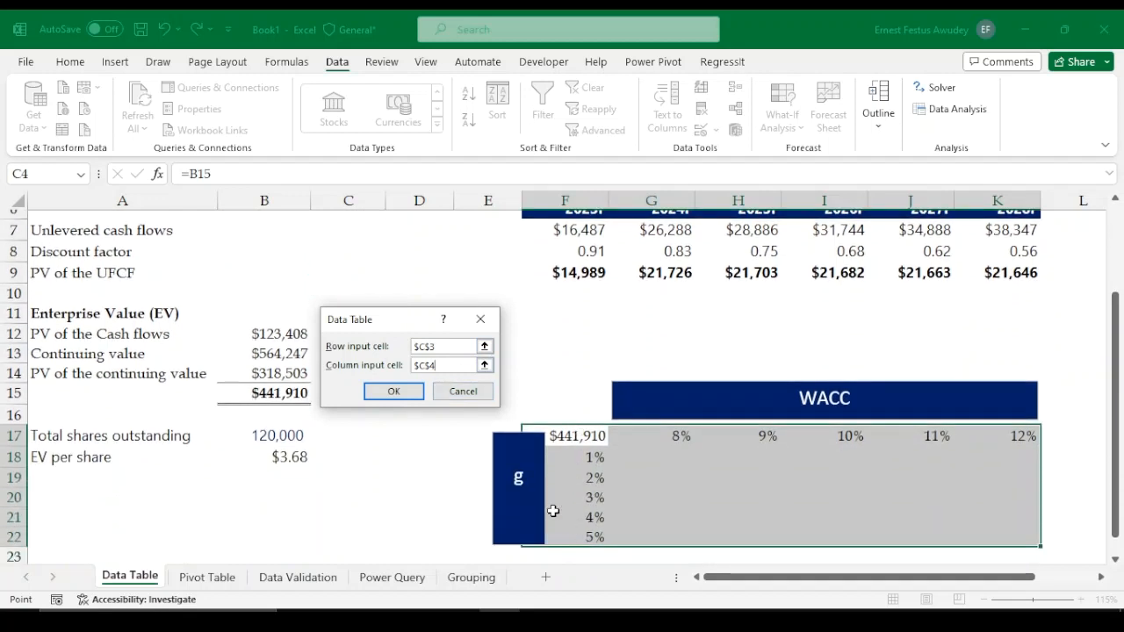
click(397, 391)
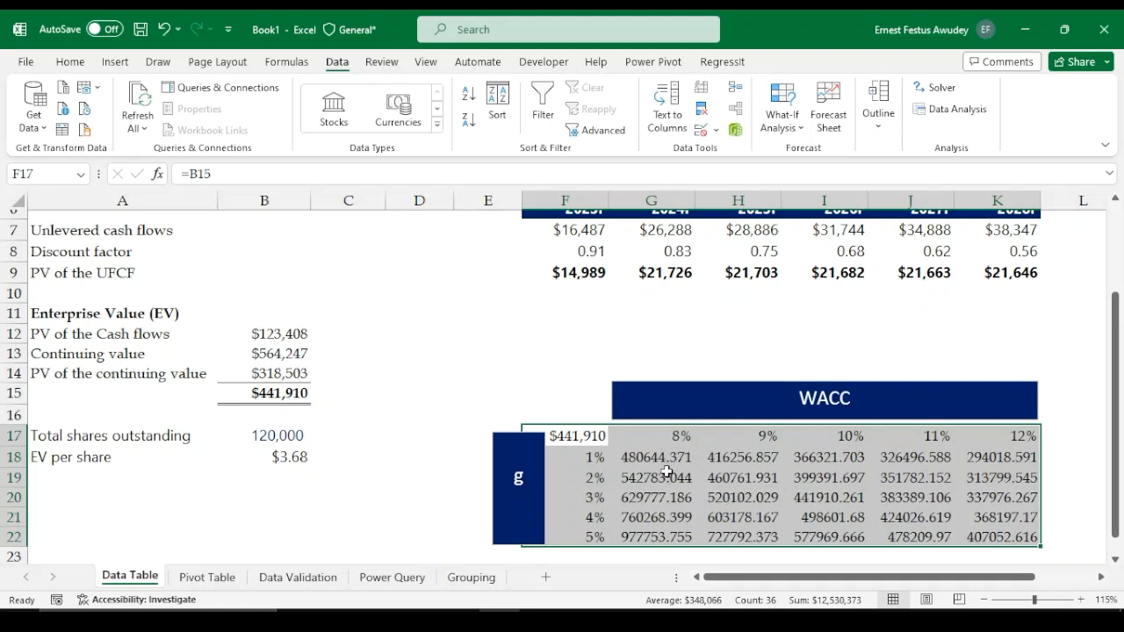
Format the results G18:K22 as Number with zero decimals, a thousands separator and negatives in parentheses
click(736, 497)
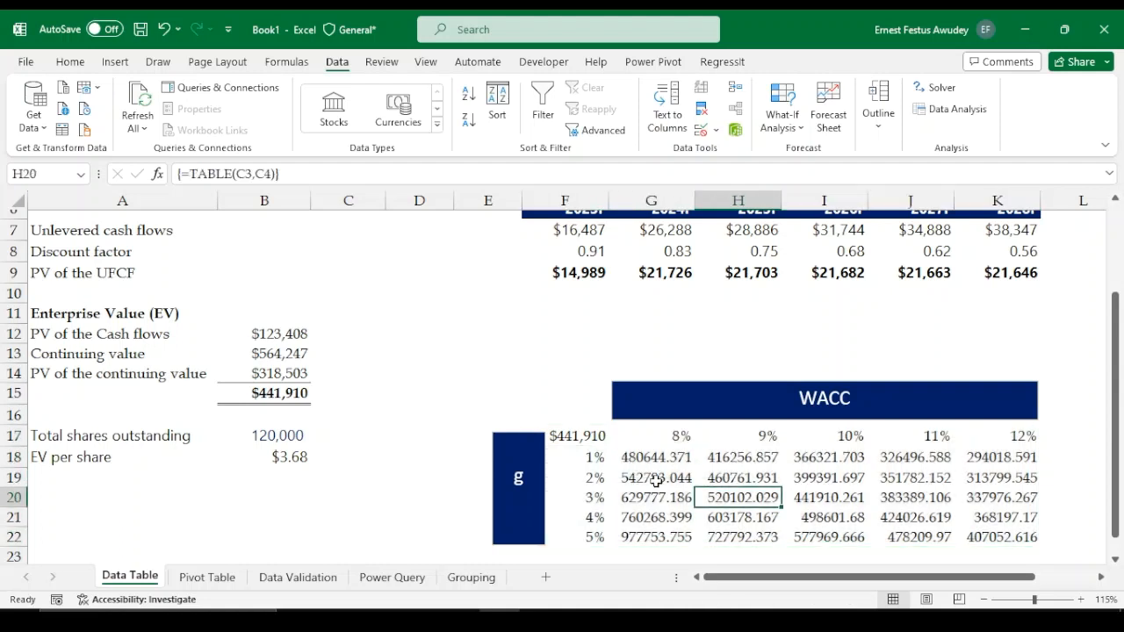
click(629, 457)
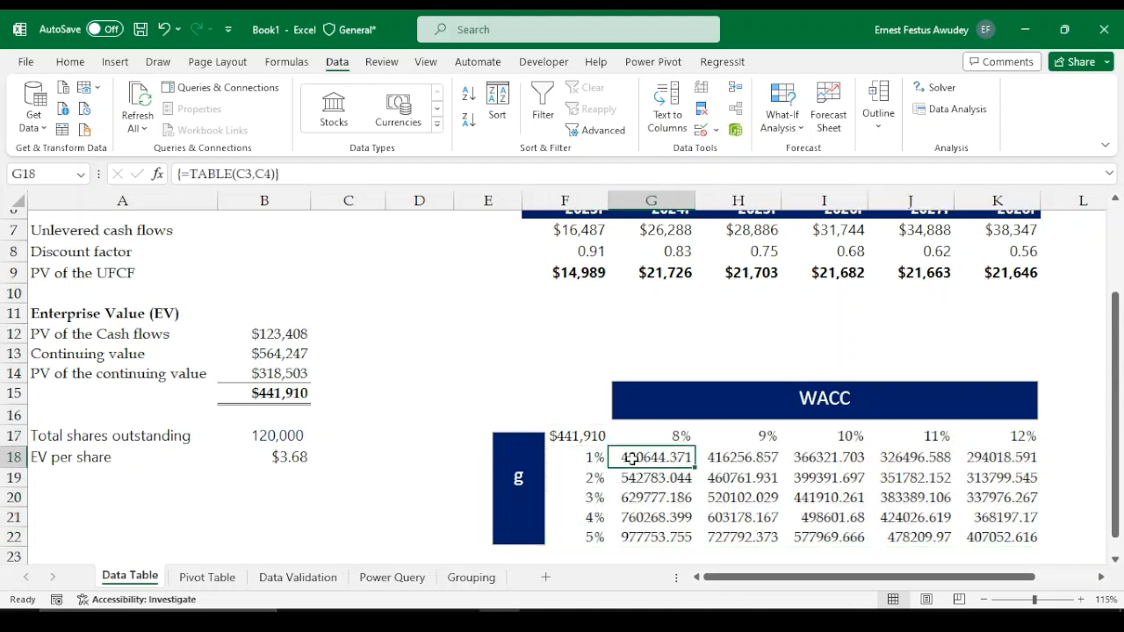
drag(632, 457, 997, 529)
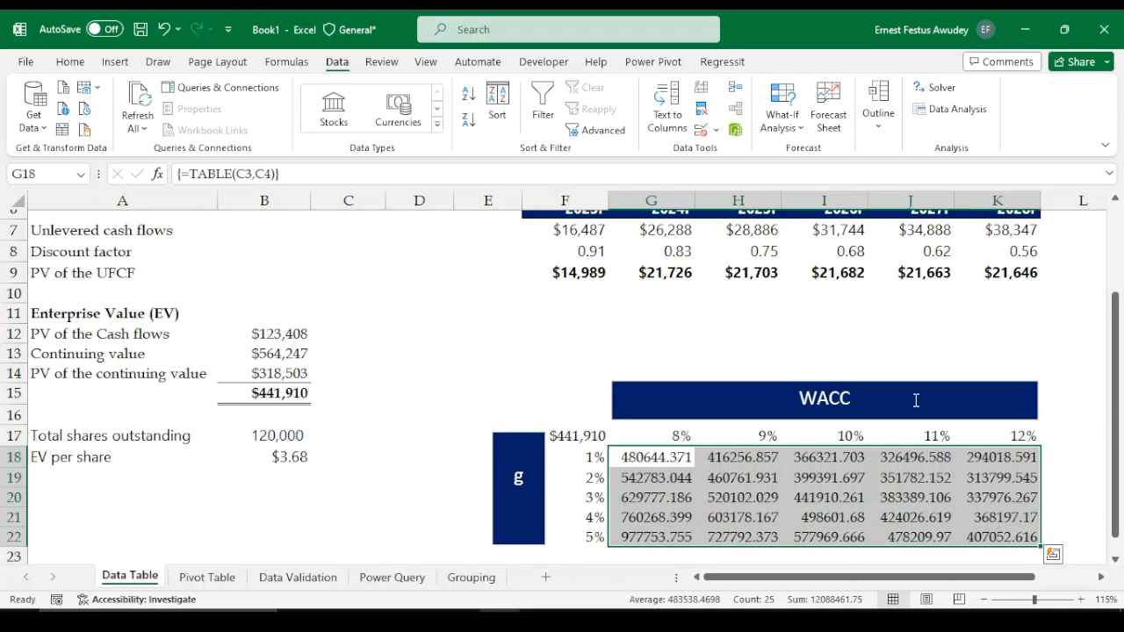
click(70, 63)
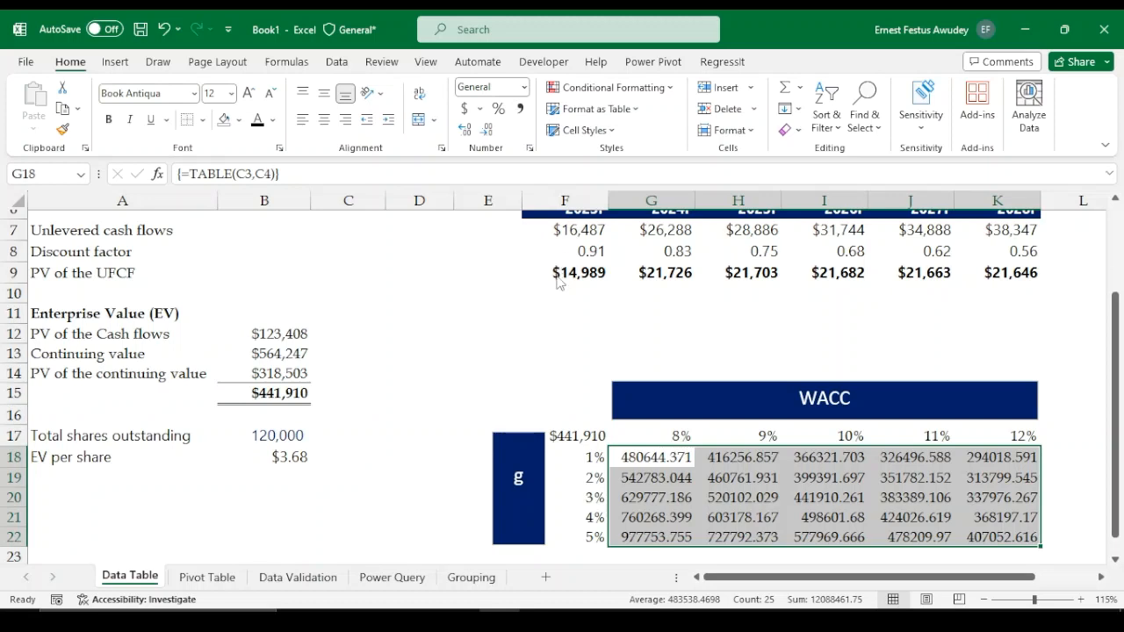
key(ctrl+1)
click(223, 200)
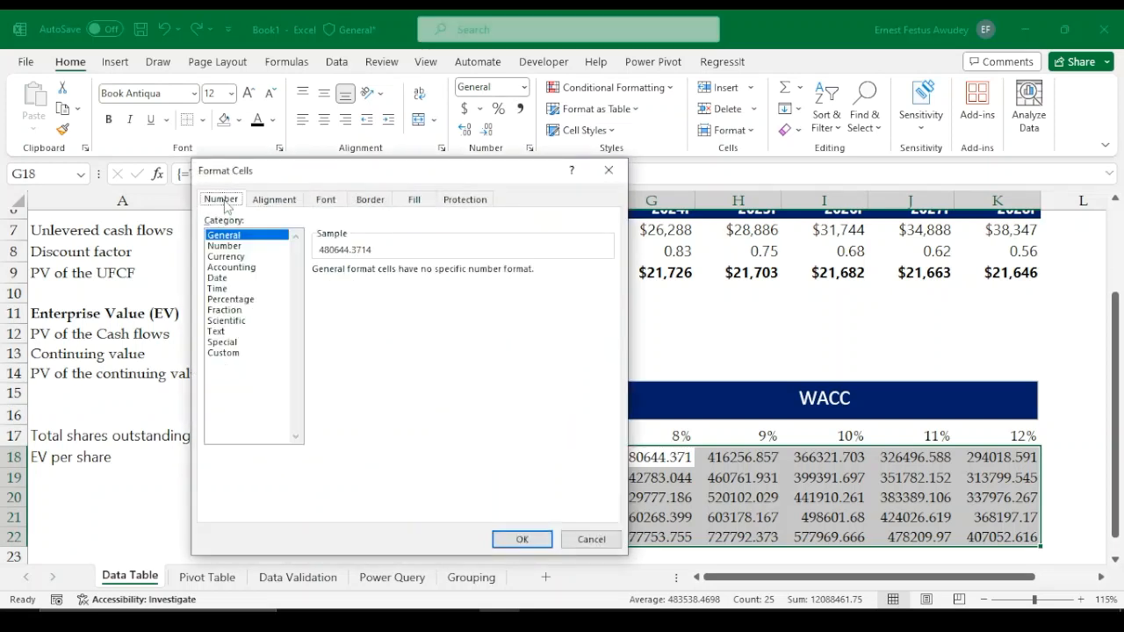
click(239, 249)
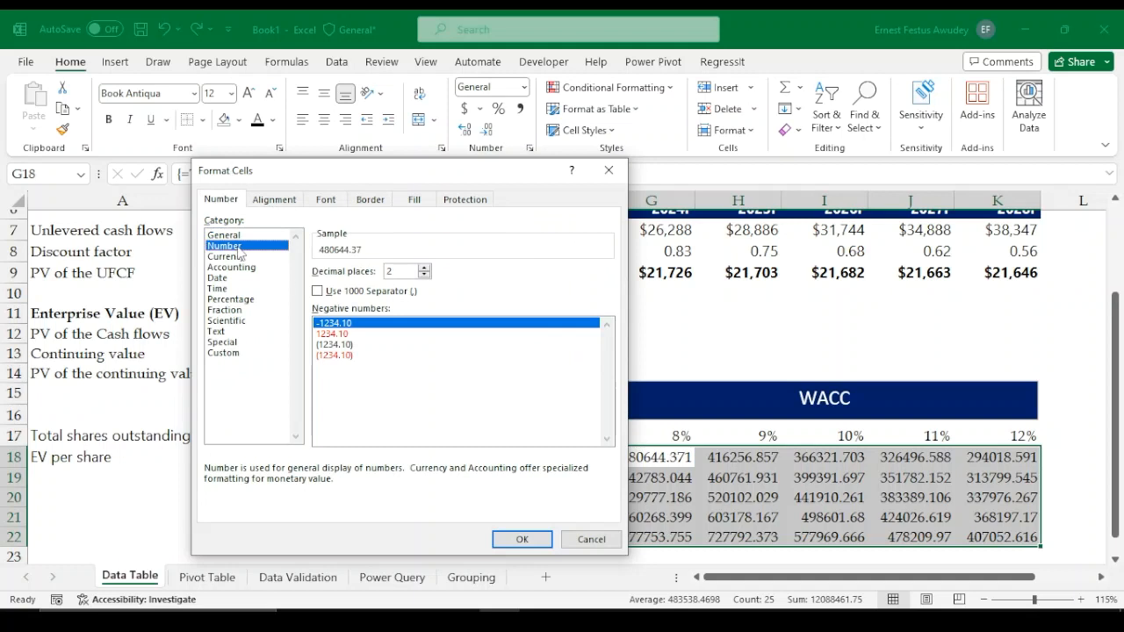
click(317, 291)
click(424, 274)
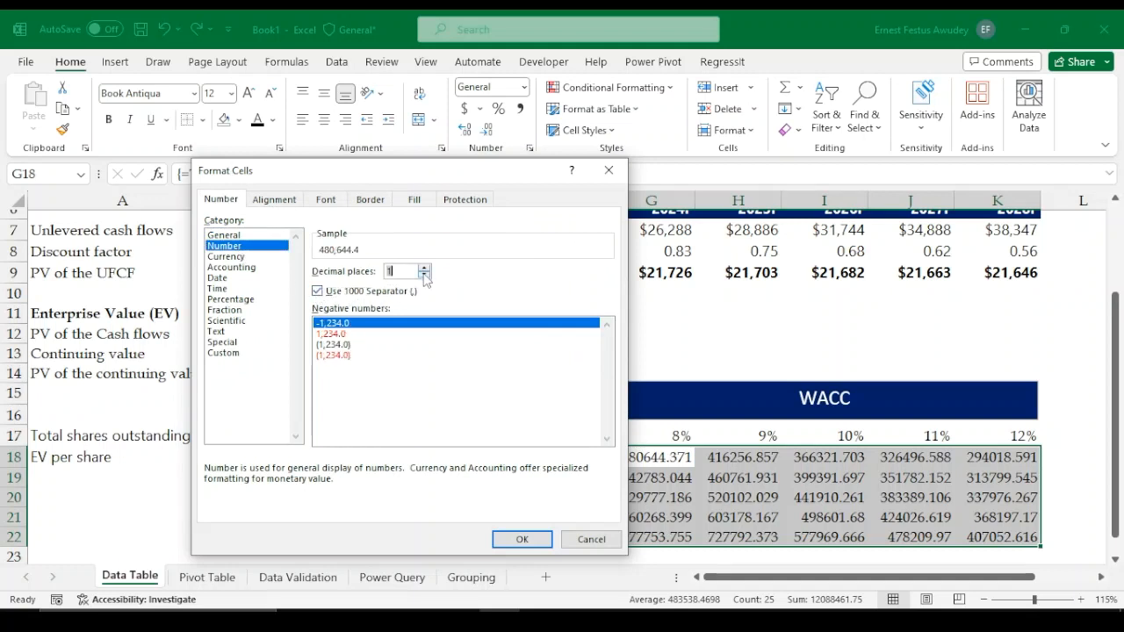
click(424, 275)
click(332, 345)
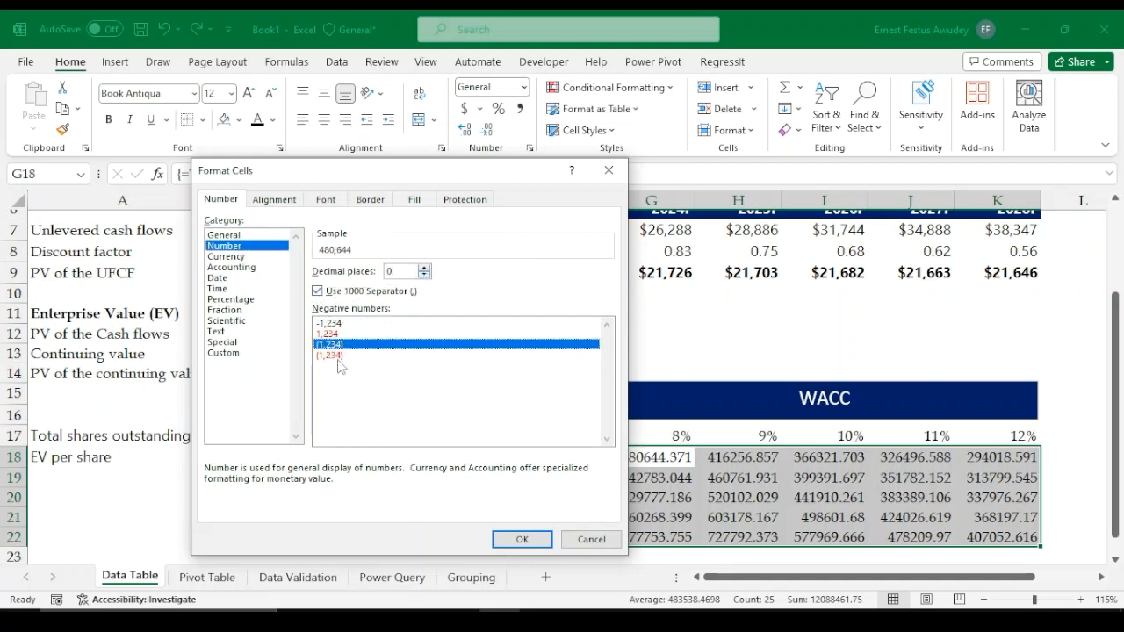
click(516, 540)
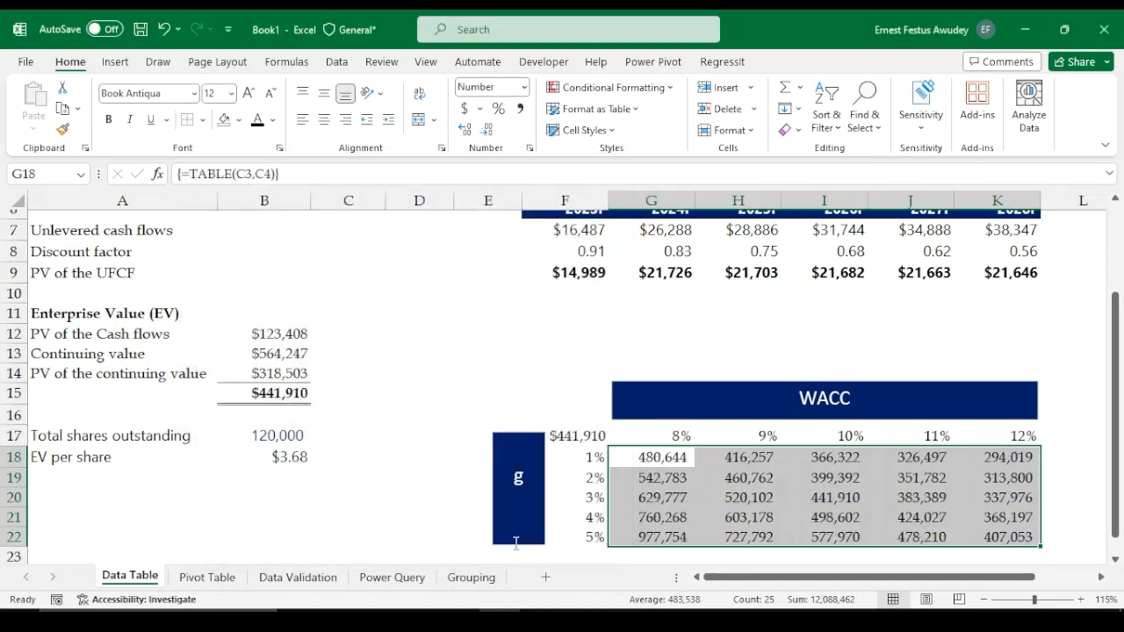
Inspect the enterprise values across the WACC and growth rate combinations in the data table
click(746, 479)
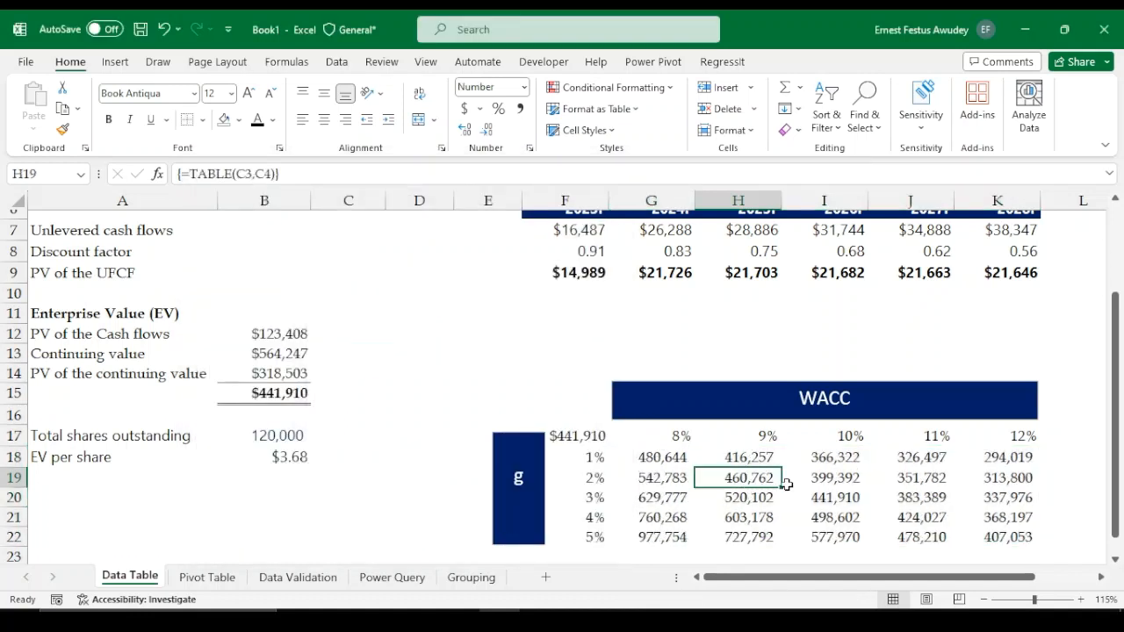
click(858, 500)
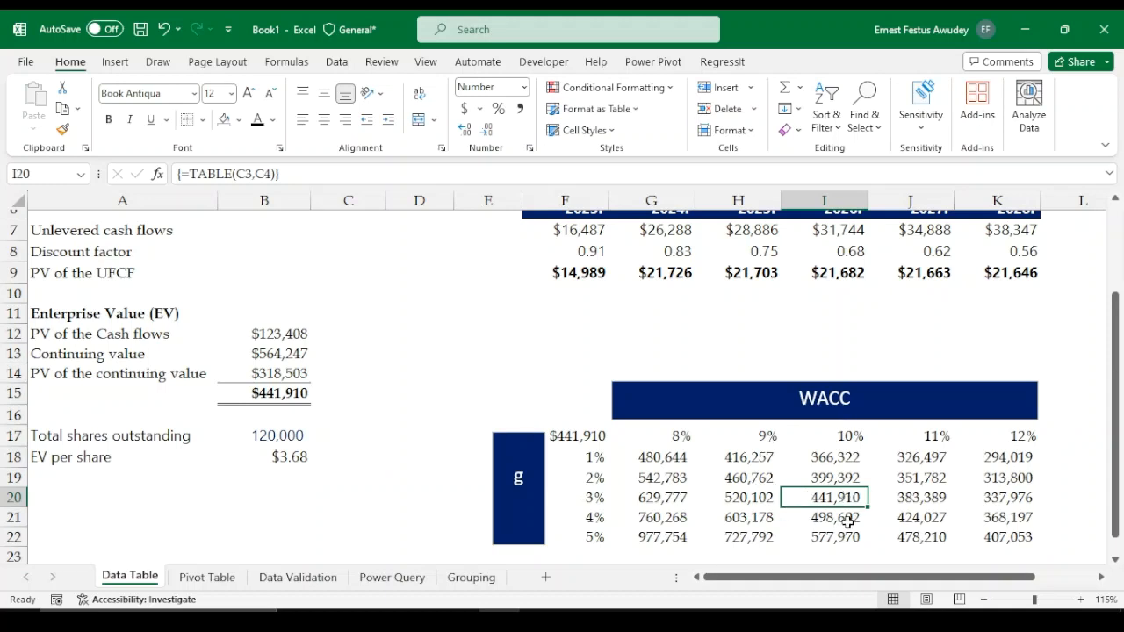
click(1017, 537)
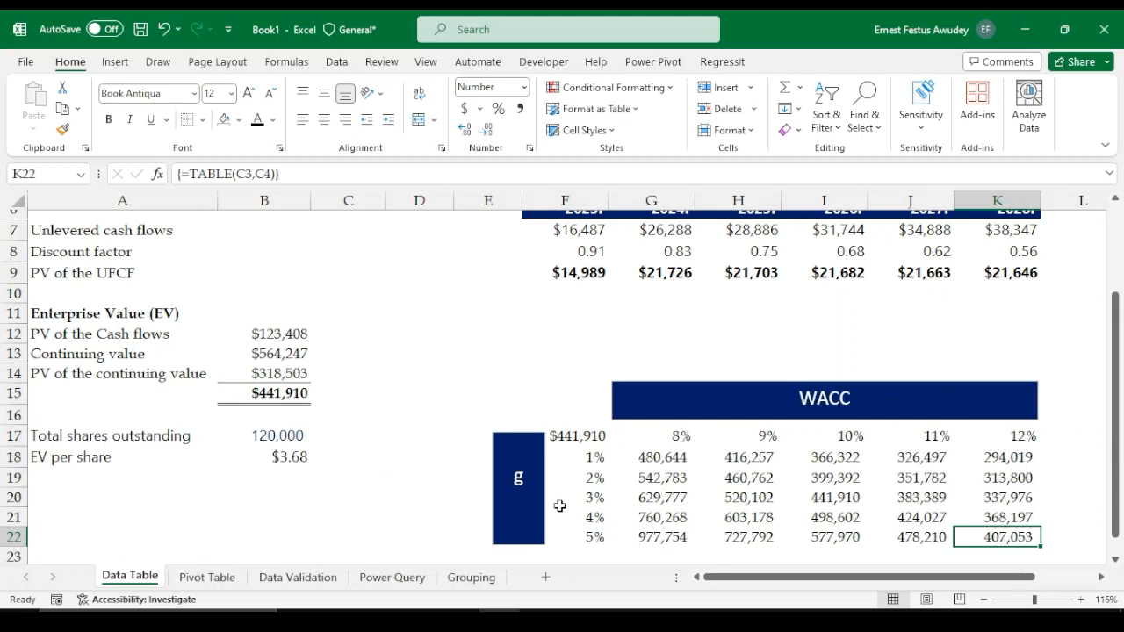
click(585, 457)
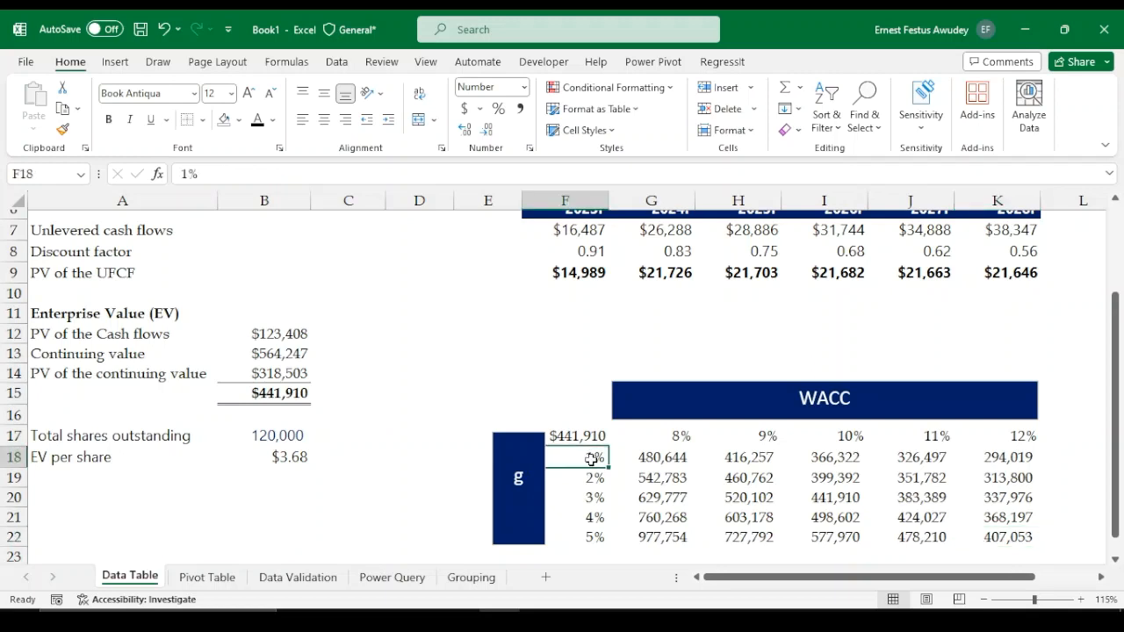
click(943, 457)
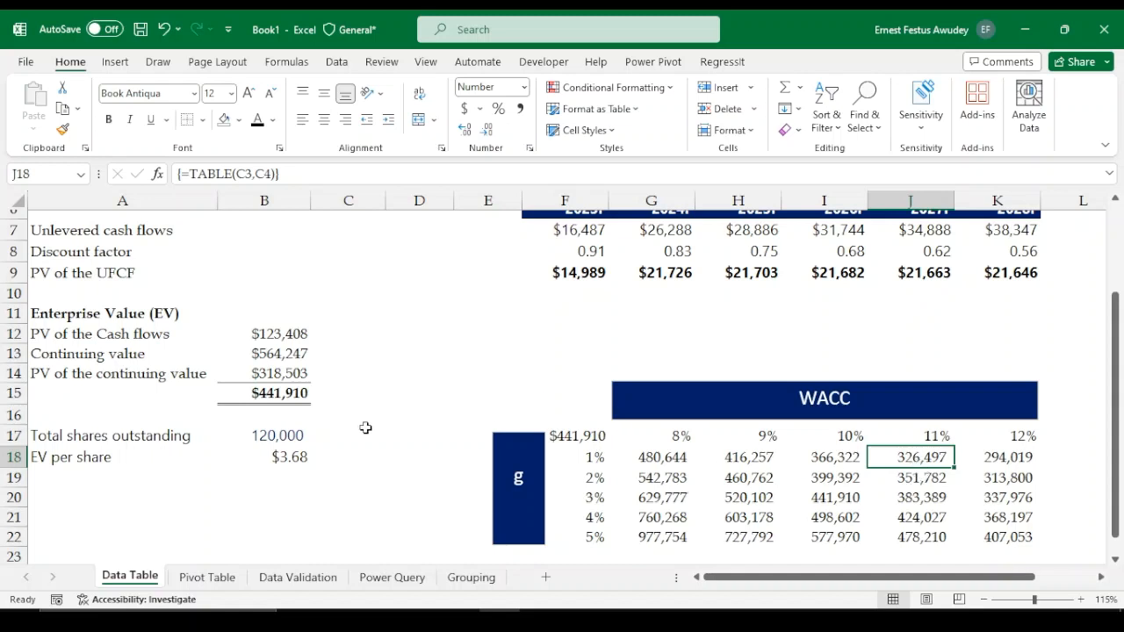
scroll(390, 371, up, 2)
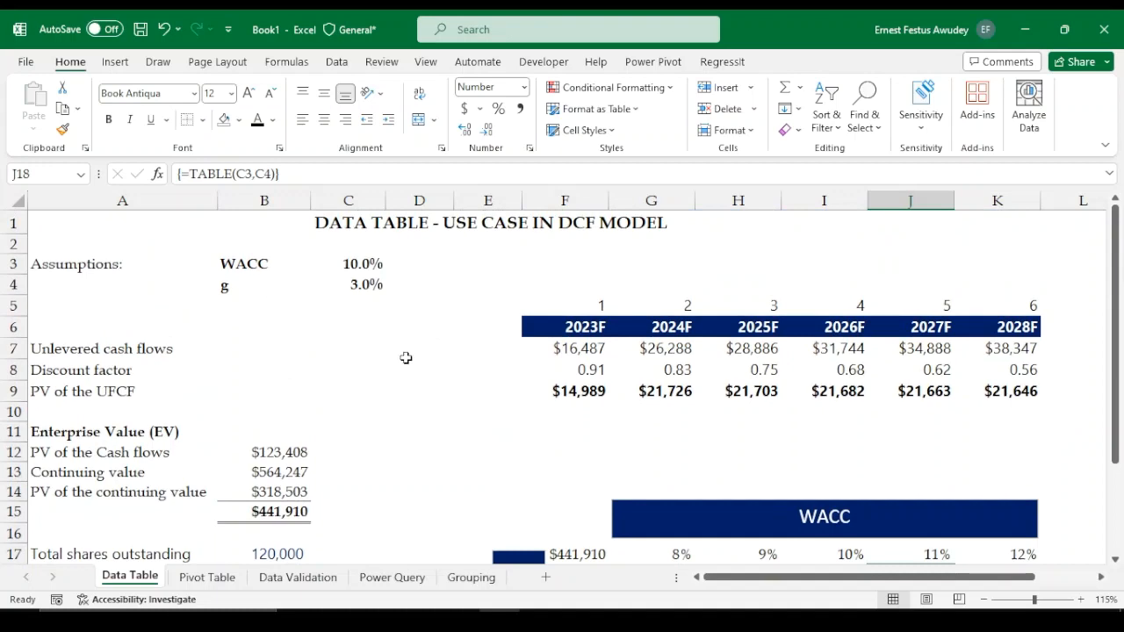
scroll(425, 365, down, 2)
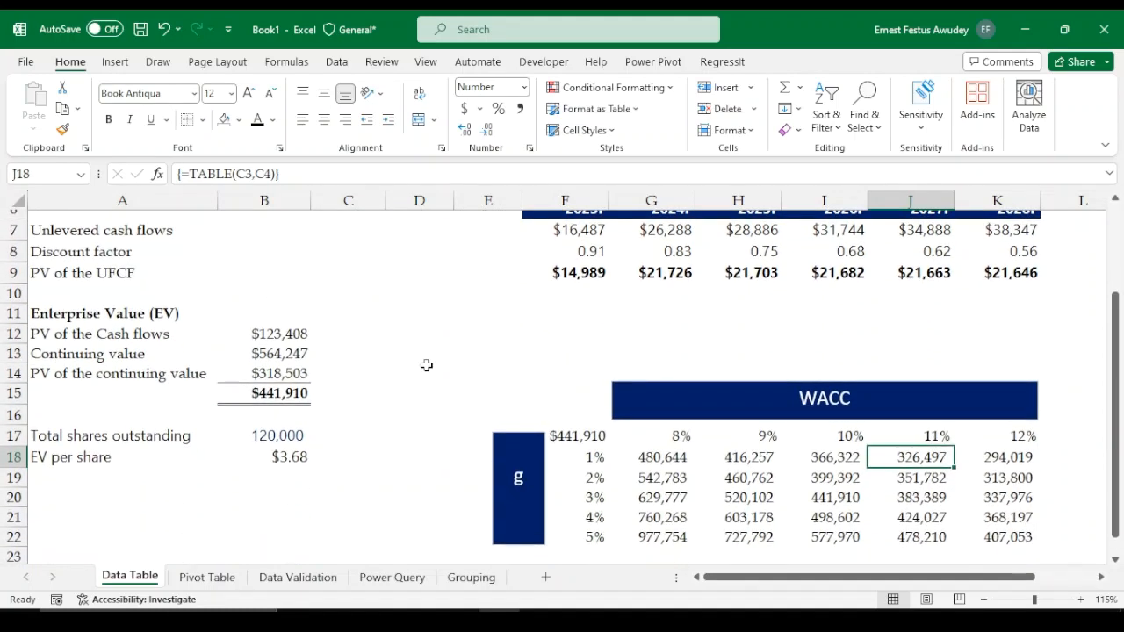
scroll(425, 365, down, 1)
scroll(426, 366, up, 3)
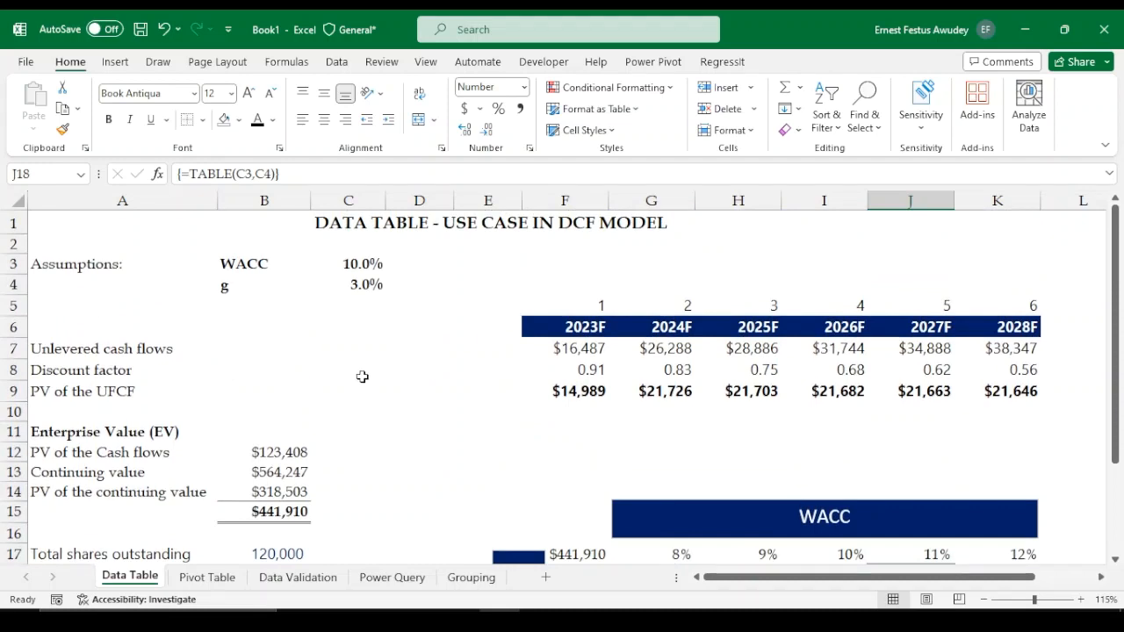
Switch to the Pivot Table sheet and convert the sales data range A1:H256970 into a table with headers
click(203, 579)
click(132, 324)
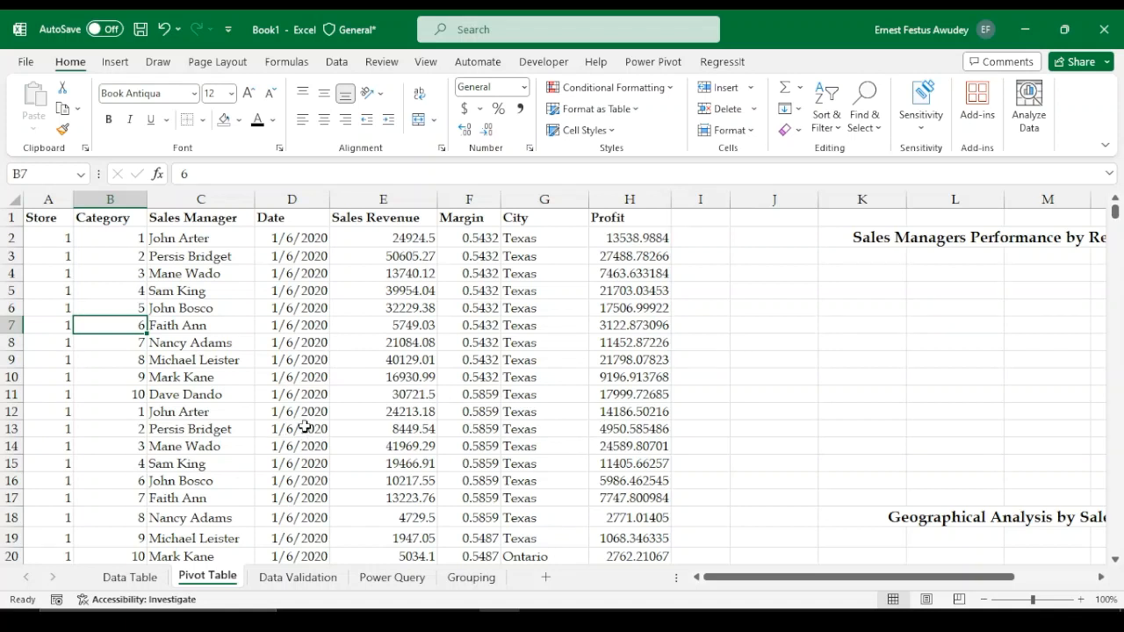
click(345, 401)
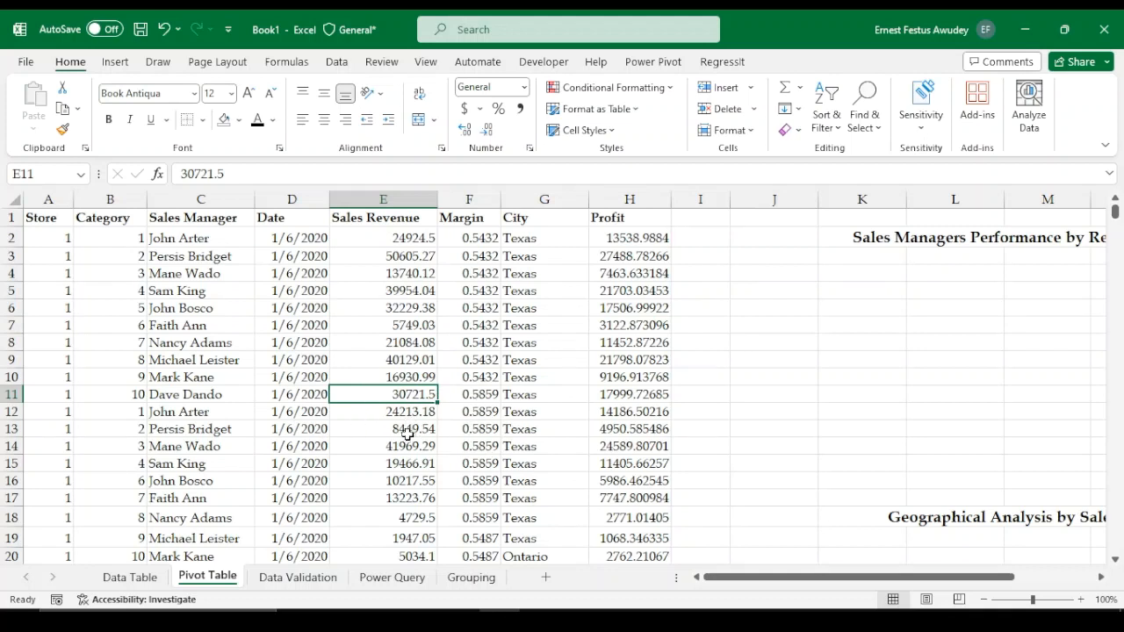
click(295, 398)
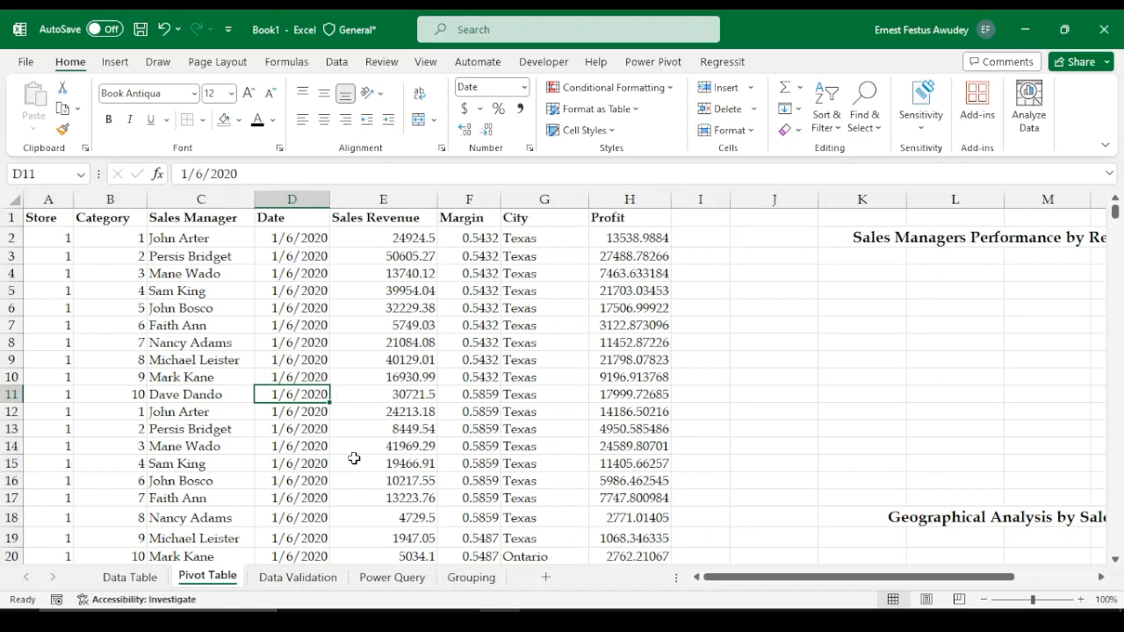
key(ctrl+t)
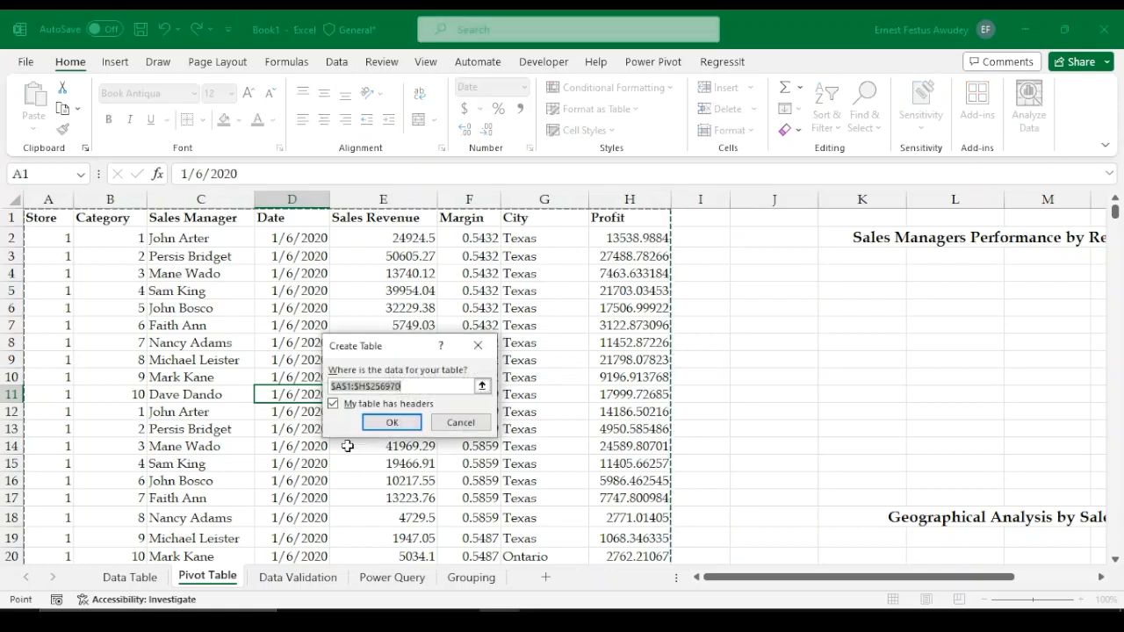
drag(415, 351, 409, 288)
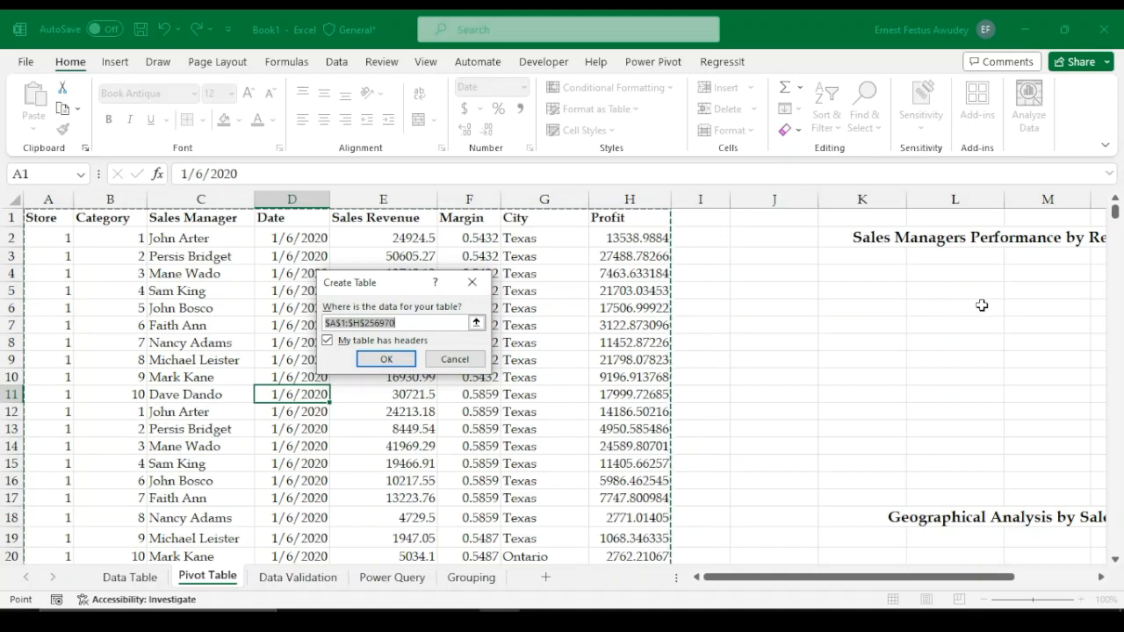
drag(1116, 213, 1120, 547)
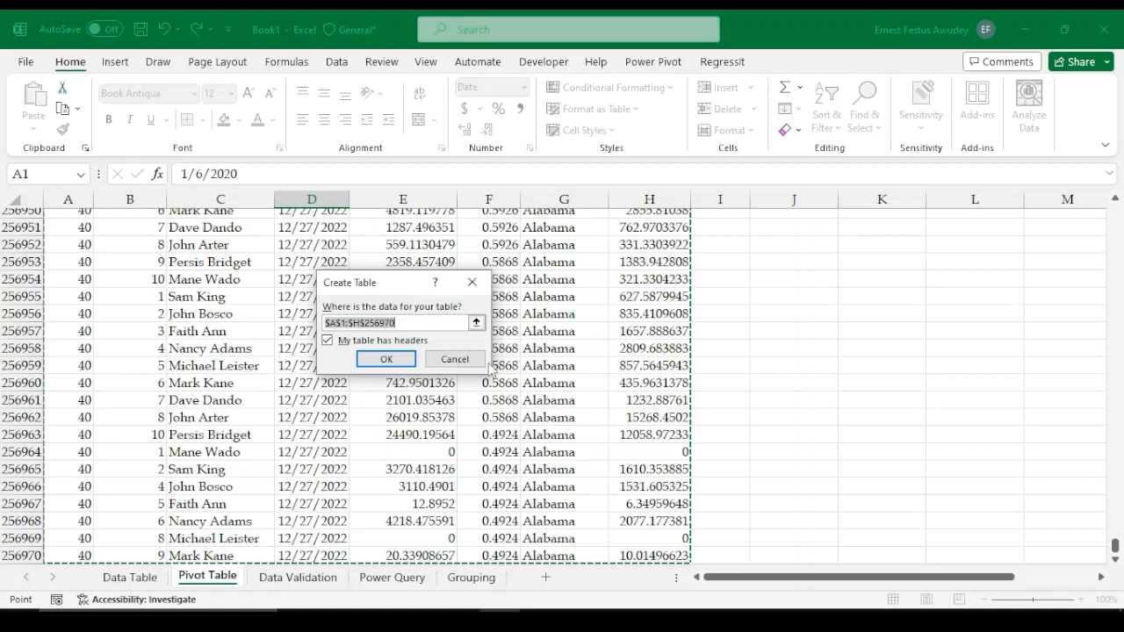
click(385, 360)
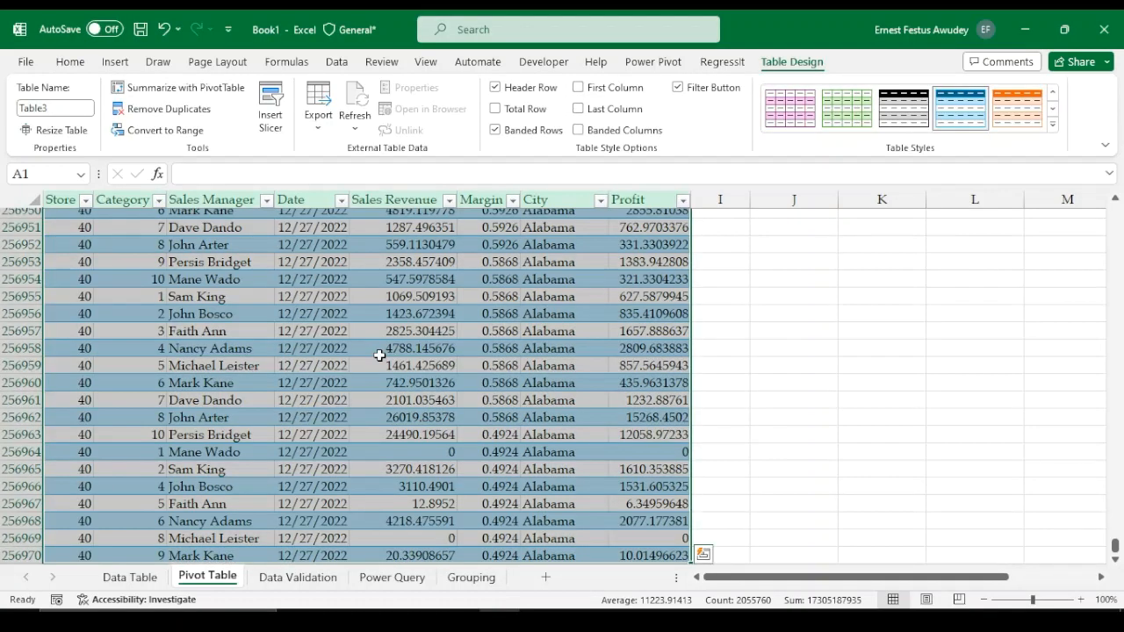
Examine the new table's columns, from Store and Category through Sales Revenue, City and Profit
scroll(379, 354, up, 5)
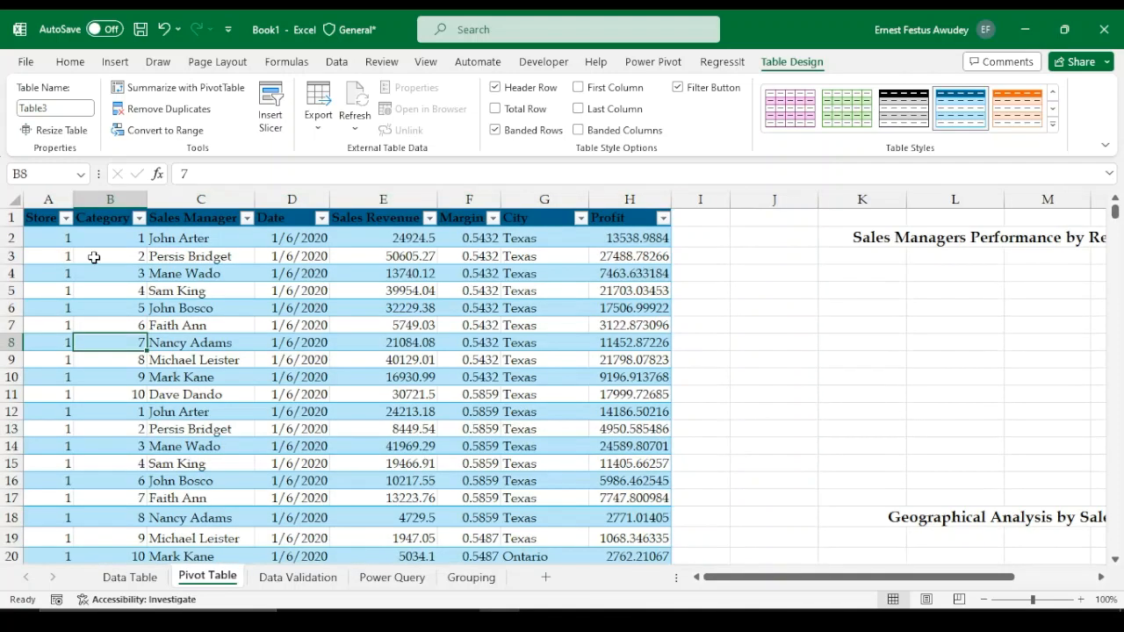
click(90, 255)
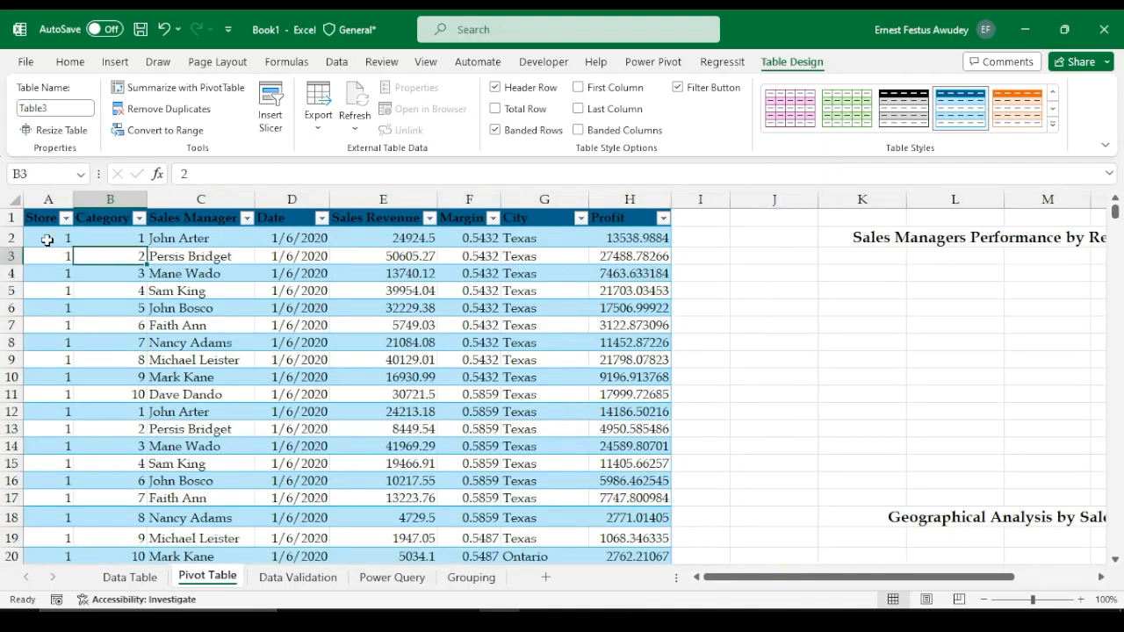
click(47, 239)
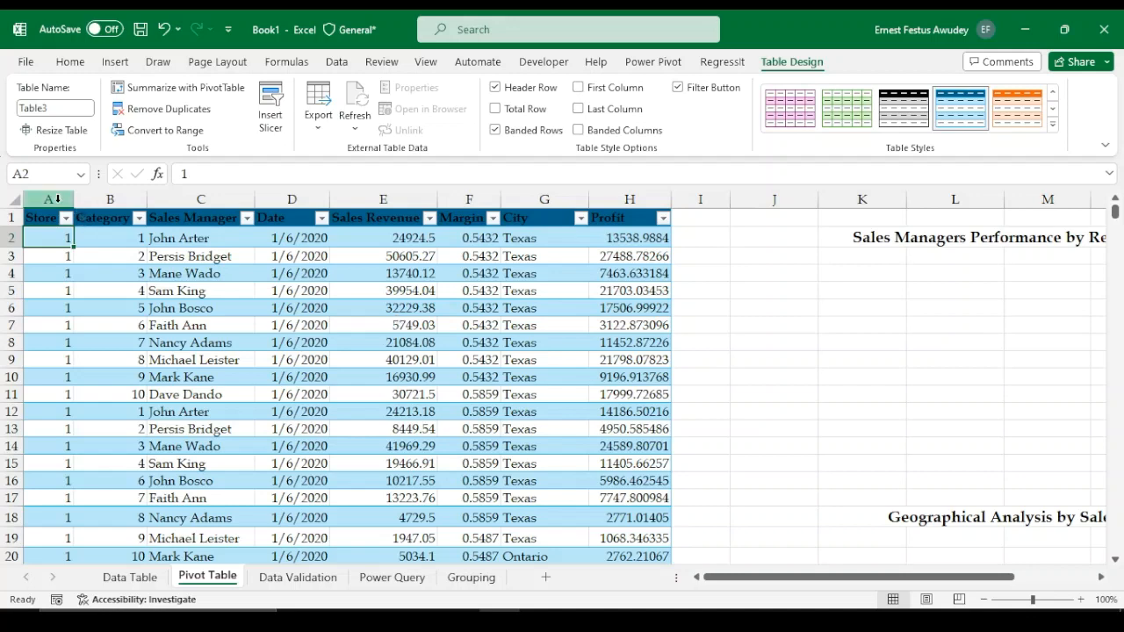
click(109, 198)
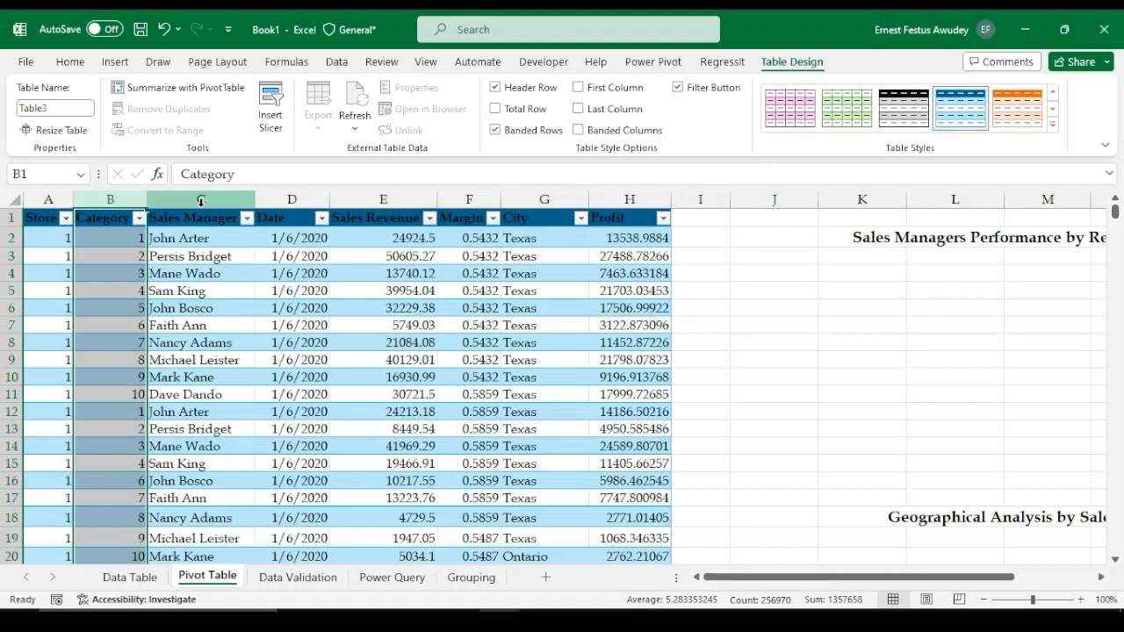
click(290, 212)
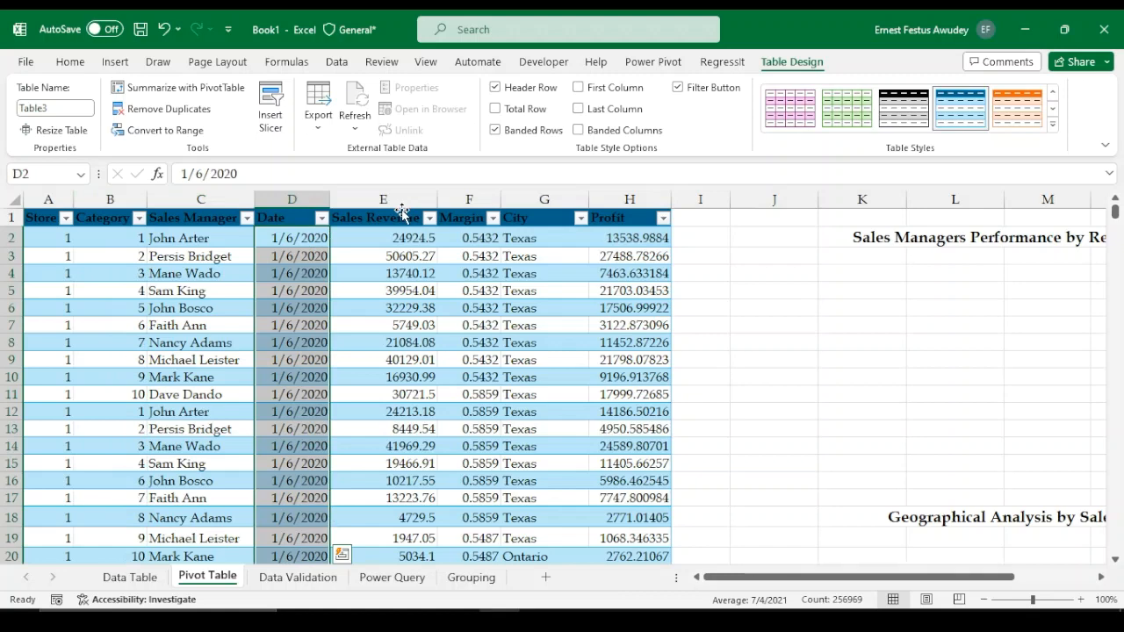
click(401, 211)
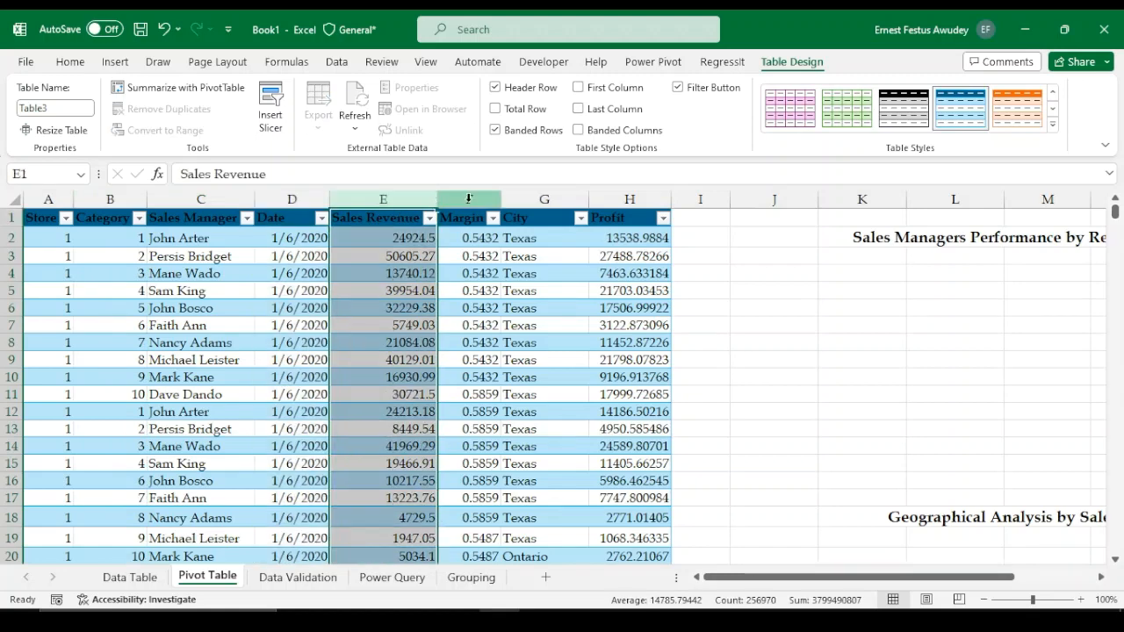
click(544, 199)
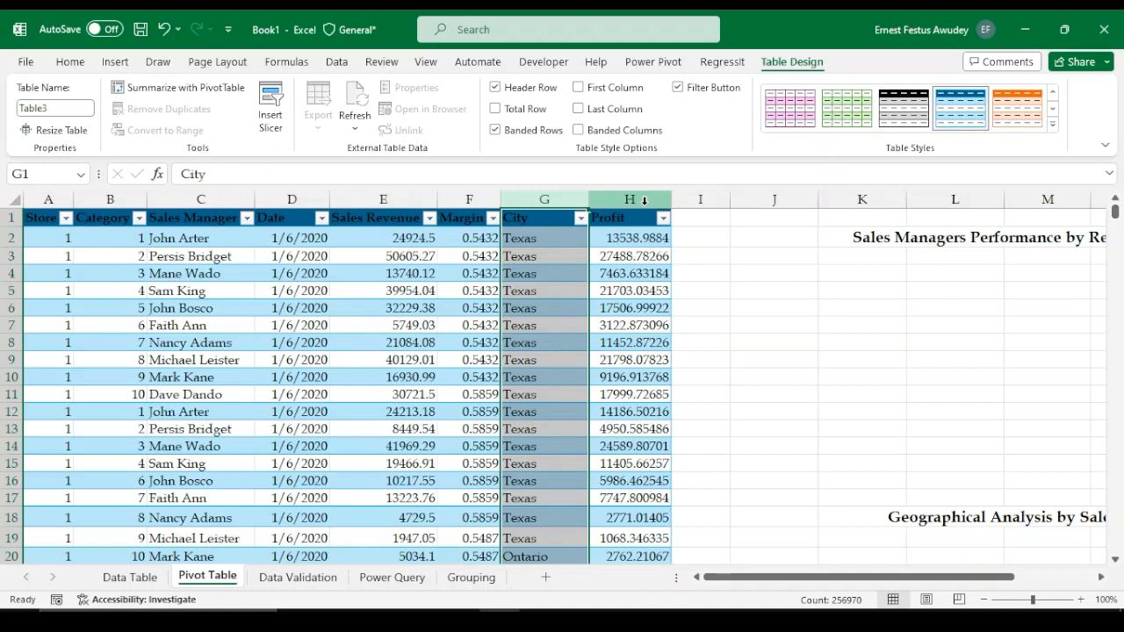
Create a PivotTable from the sales table on the existing Pivot Table sheet at cell K4, replacing the existing data there
click(469, 394)
mouse_move(748, 577)
mouse_down()
mouse_move(777, 582)
mouse_move(759, 579)
mouse_up()
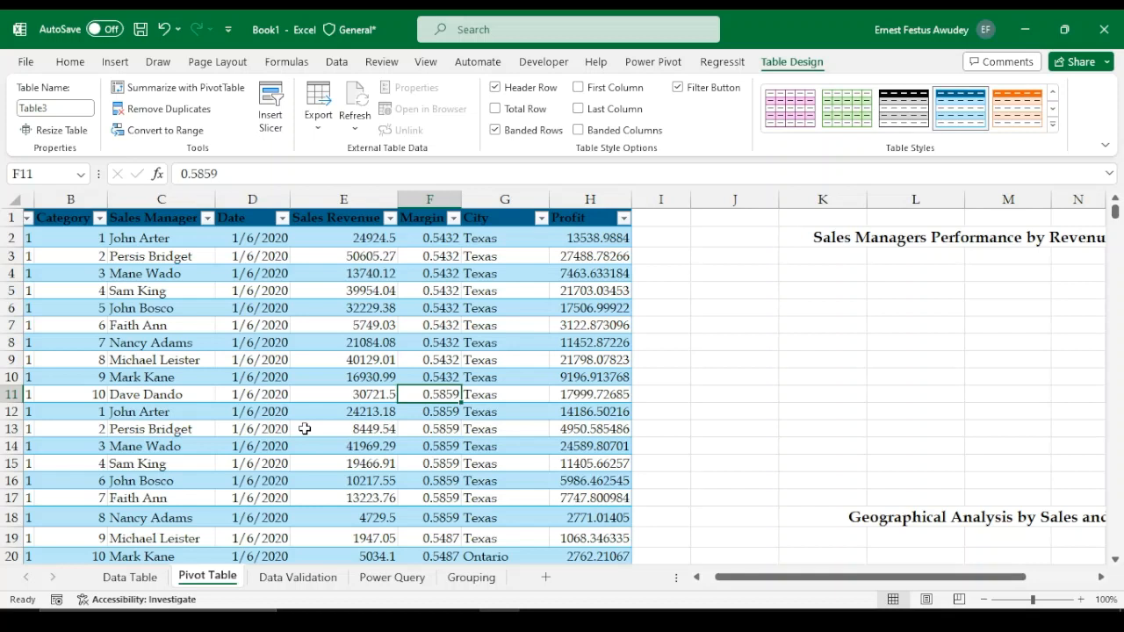
key(Left)
key(Down)
key(Down)
key(Down)
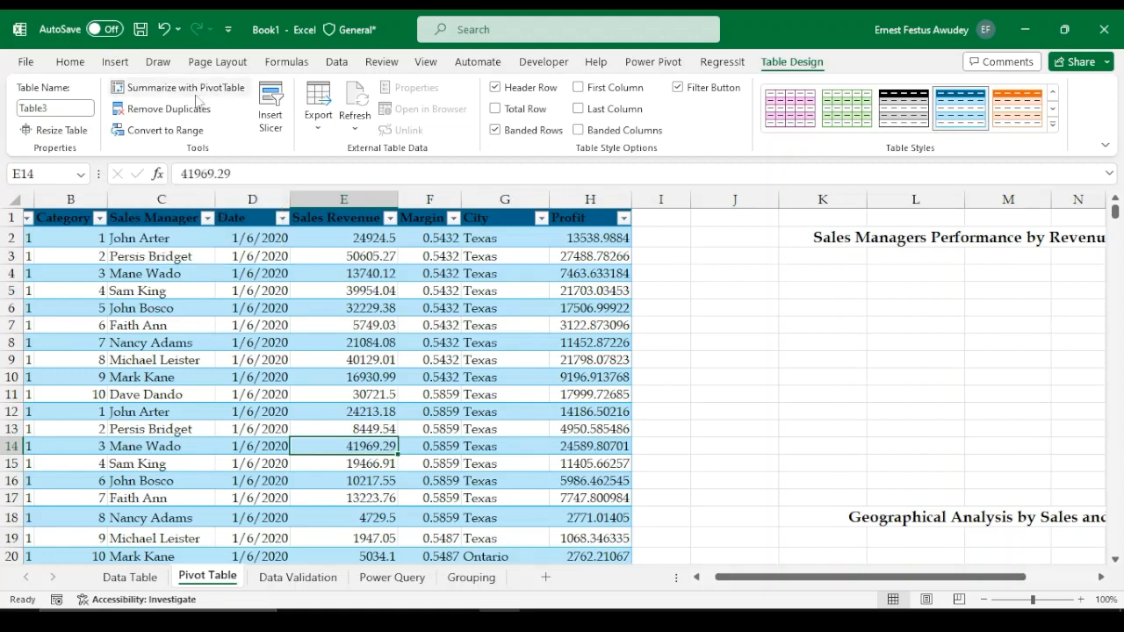
click(194, 92)
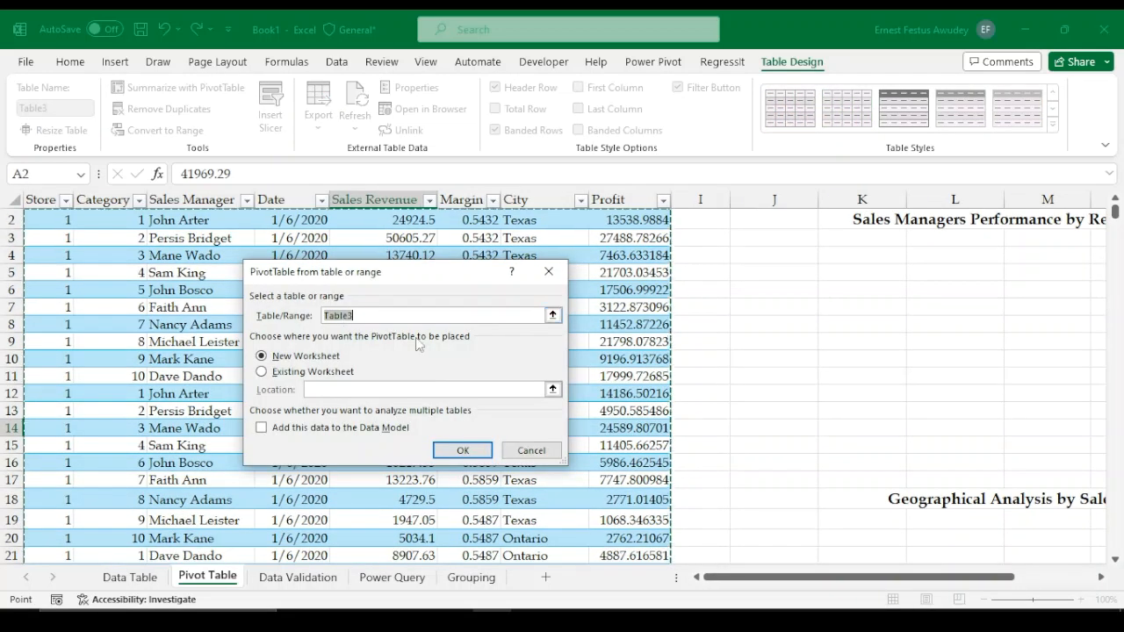
click(262, 371)
click(862, 254)
click(462, 451)
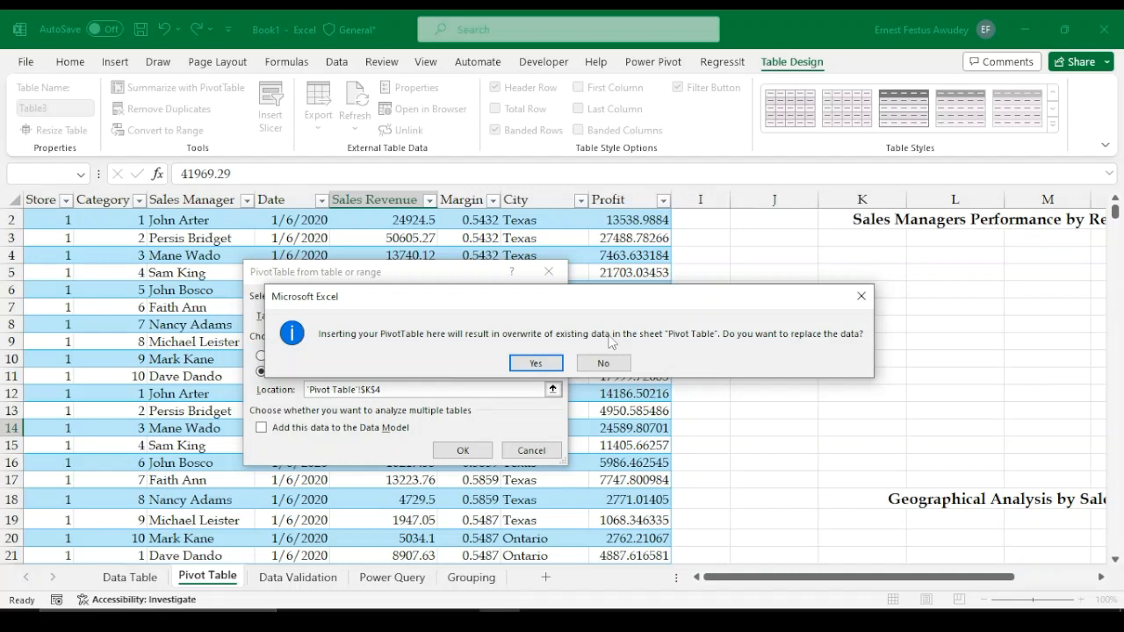
key(Return)
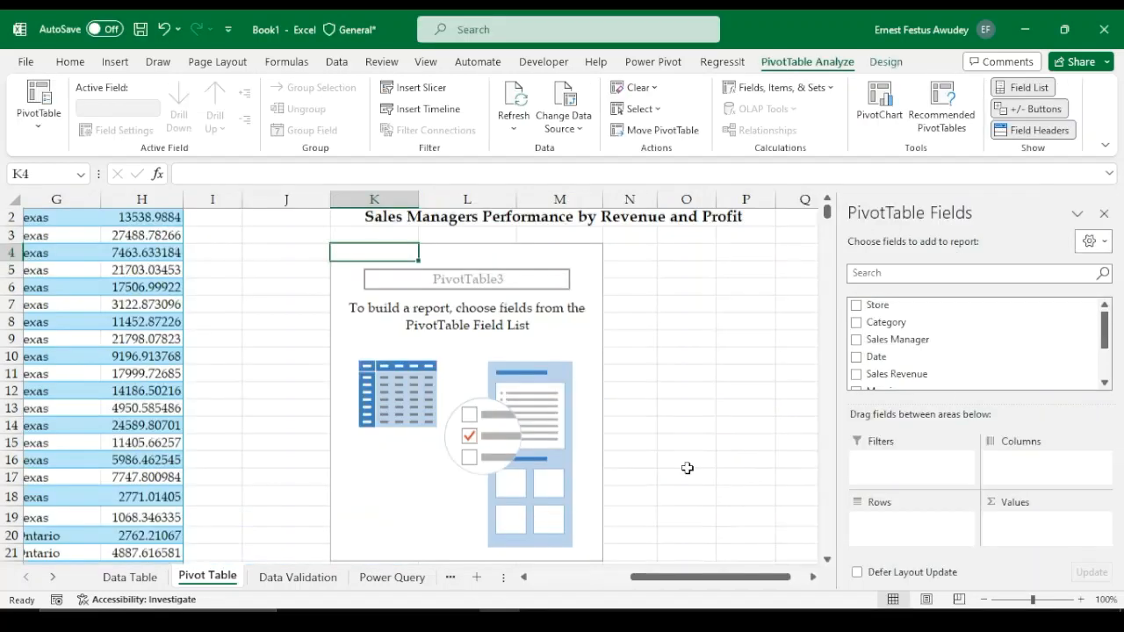
Build the pivot with Sales Manager as rows and Sales Revenue and Profit summed as values
scroll(687, 468, up, 1)
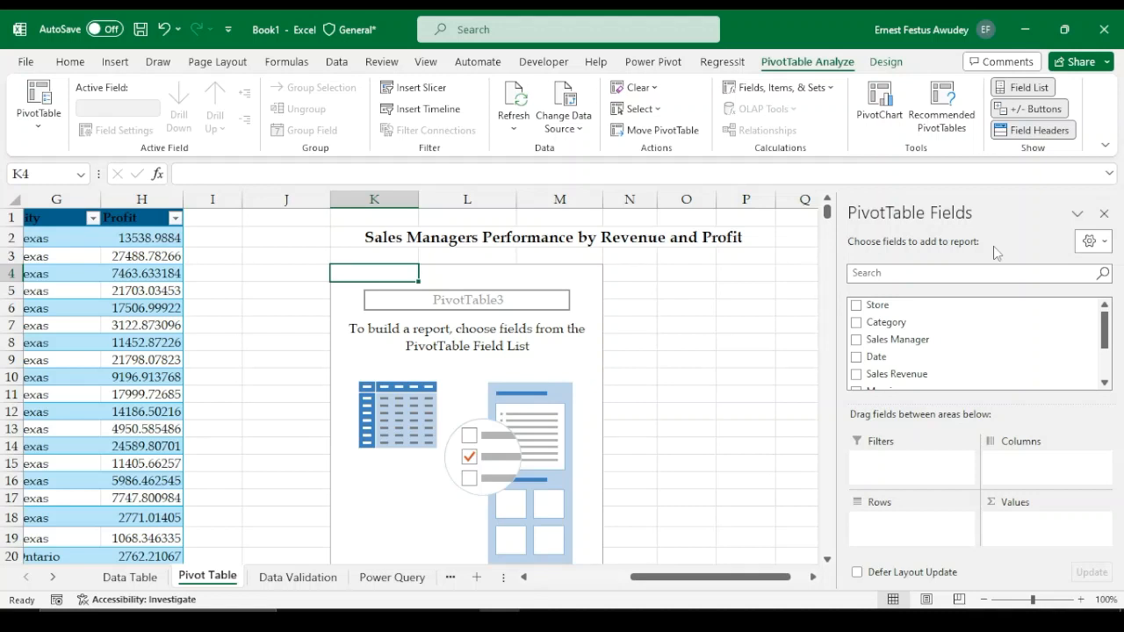
scroll(1010, 342, down, 2)
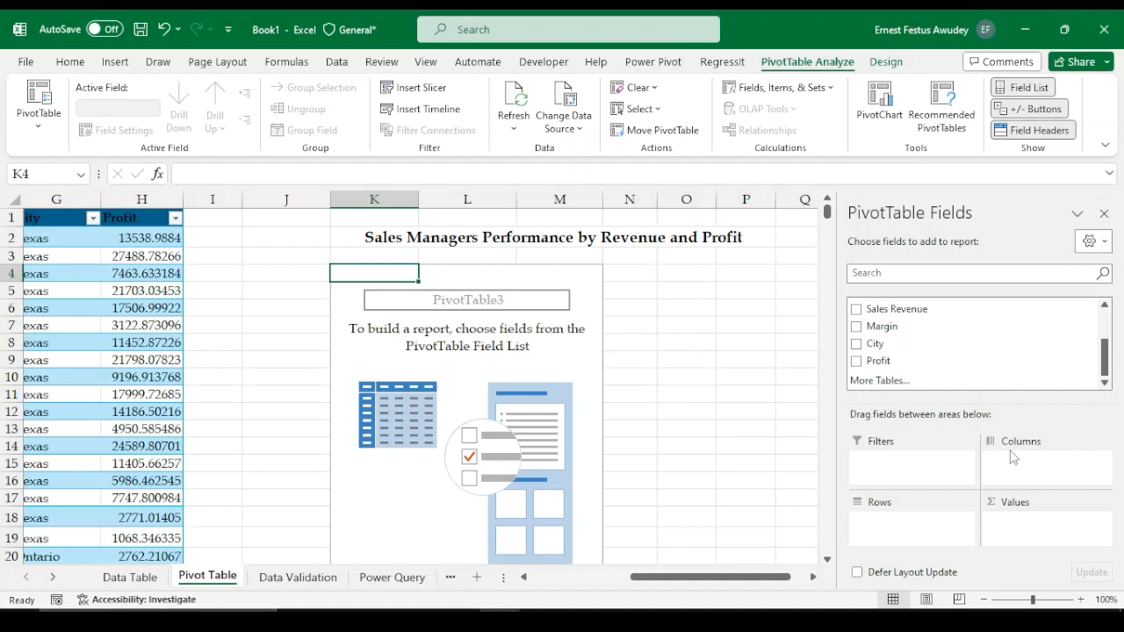
click(556, 578)
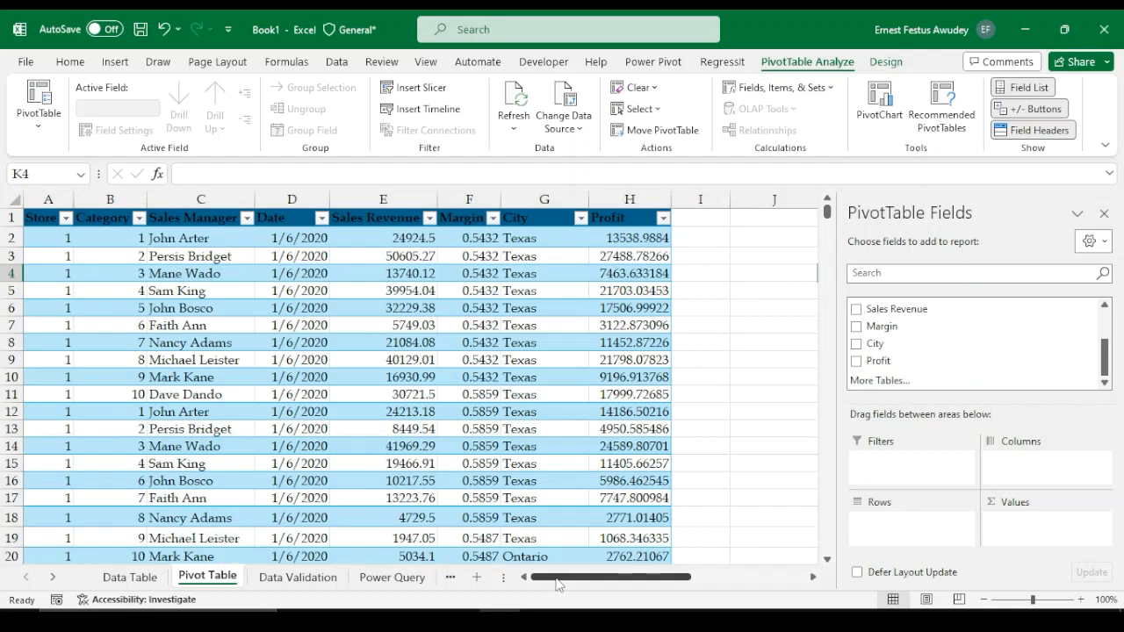
drag(556, 580, 671, 580)
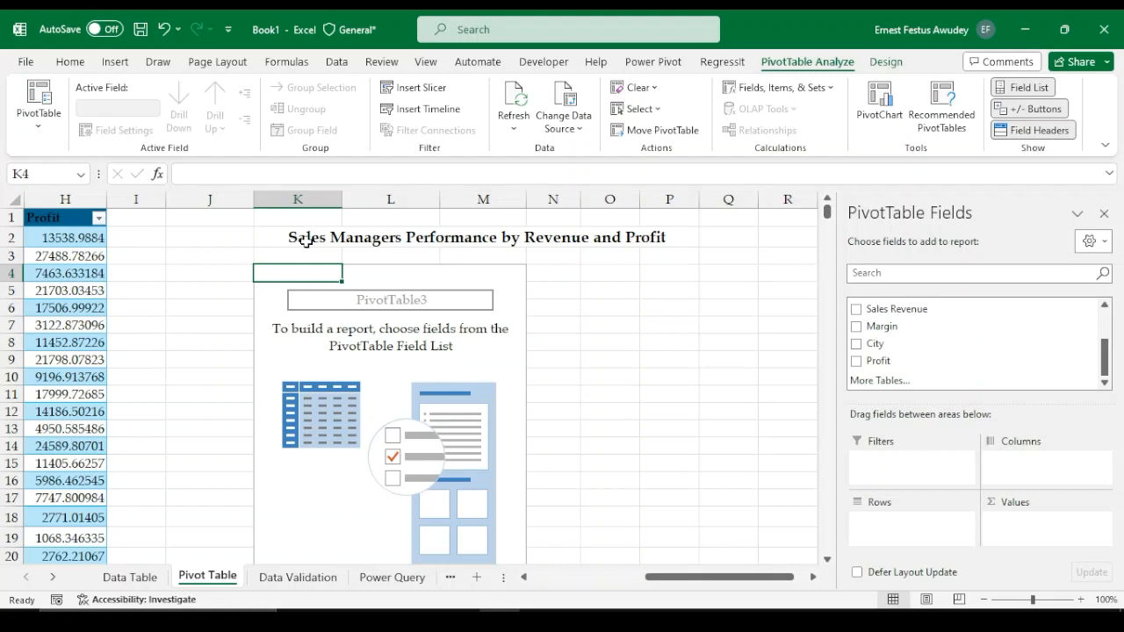
scroll(857, 345, up, 2)
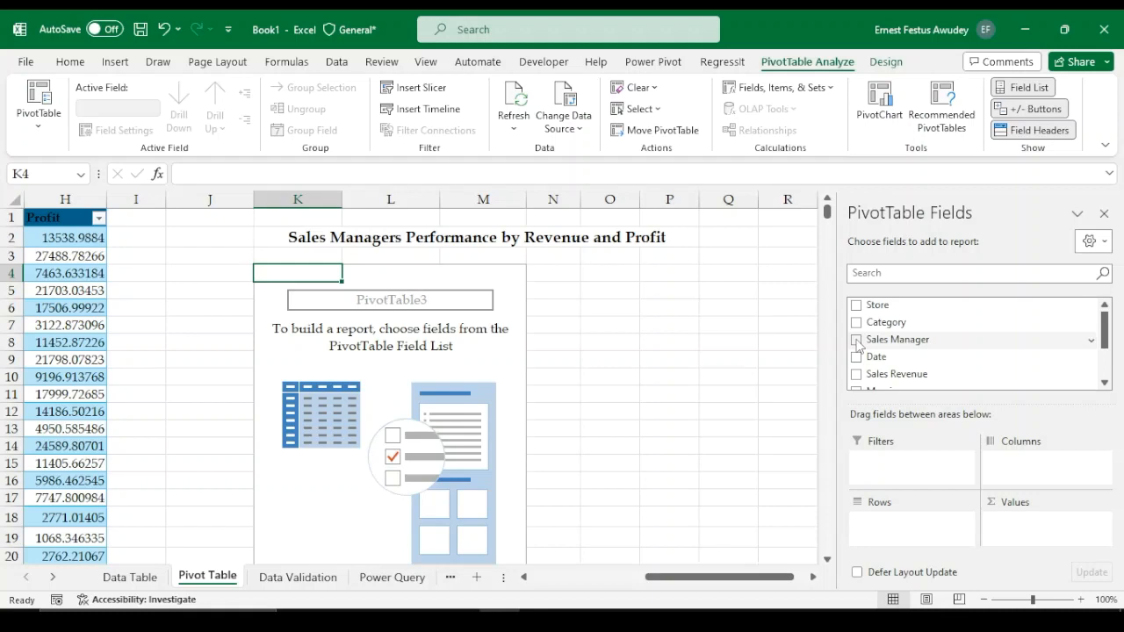
drag(858, 343, 906, 509)
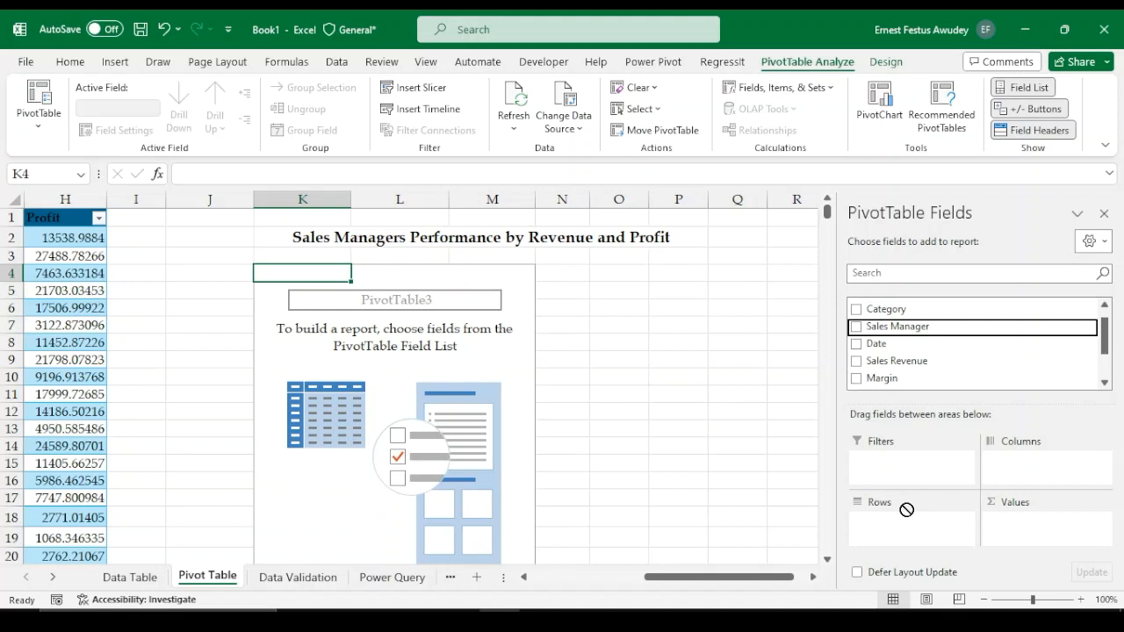
drag(906, 509, 907, 519)
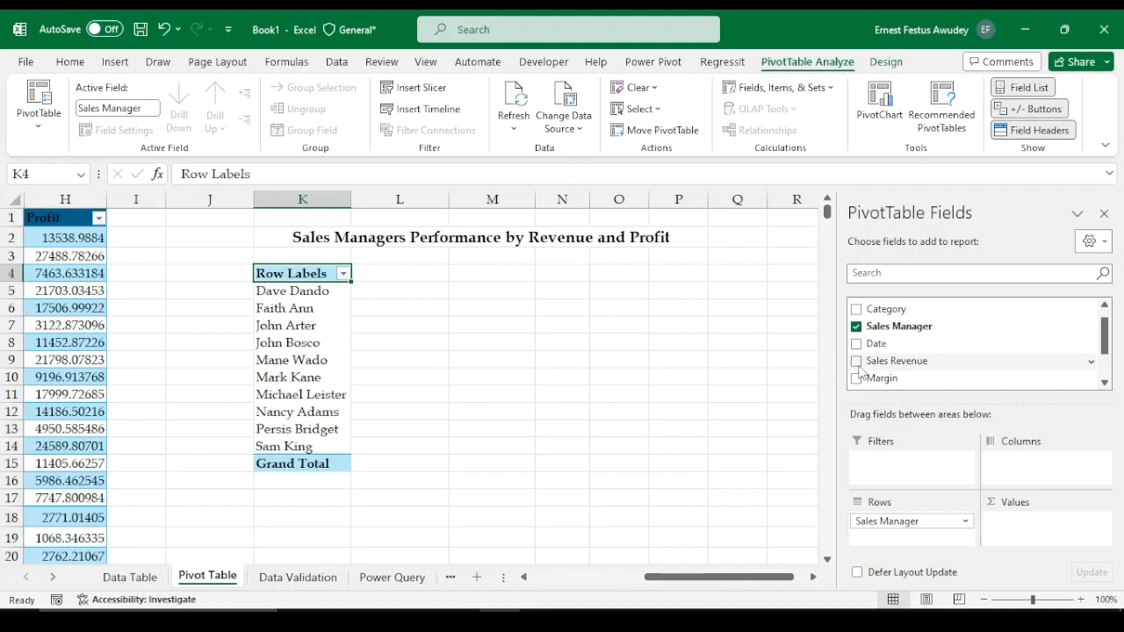
drag(860, 367, 1048, 546)
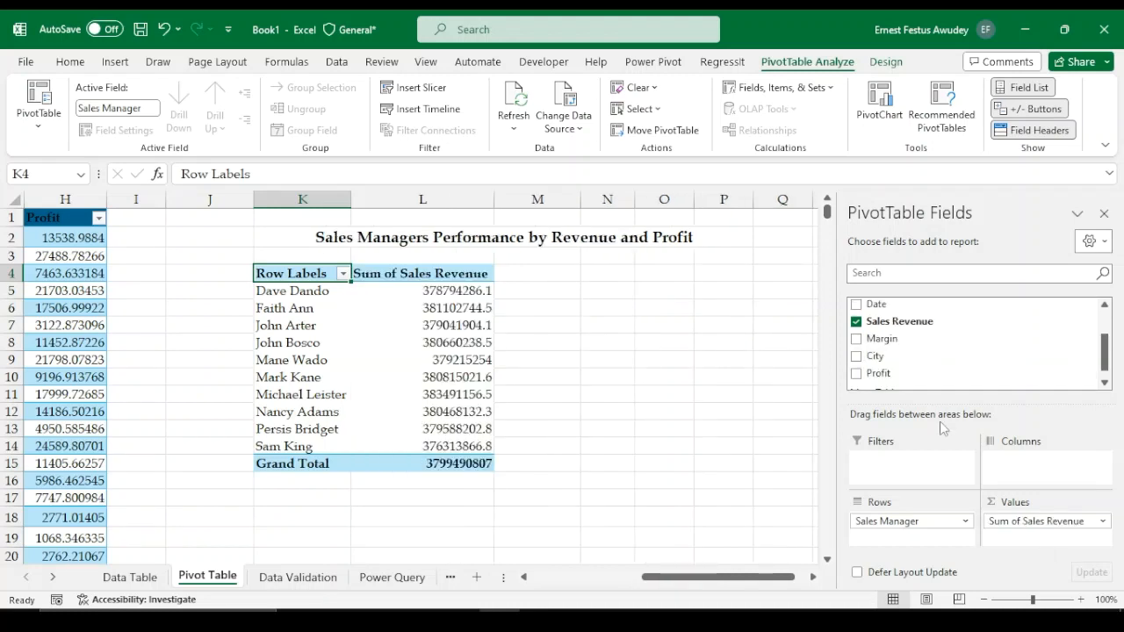
click(856, 373)
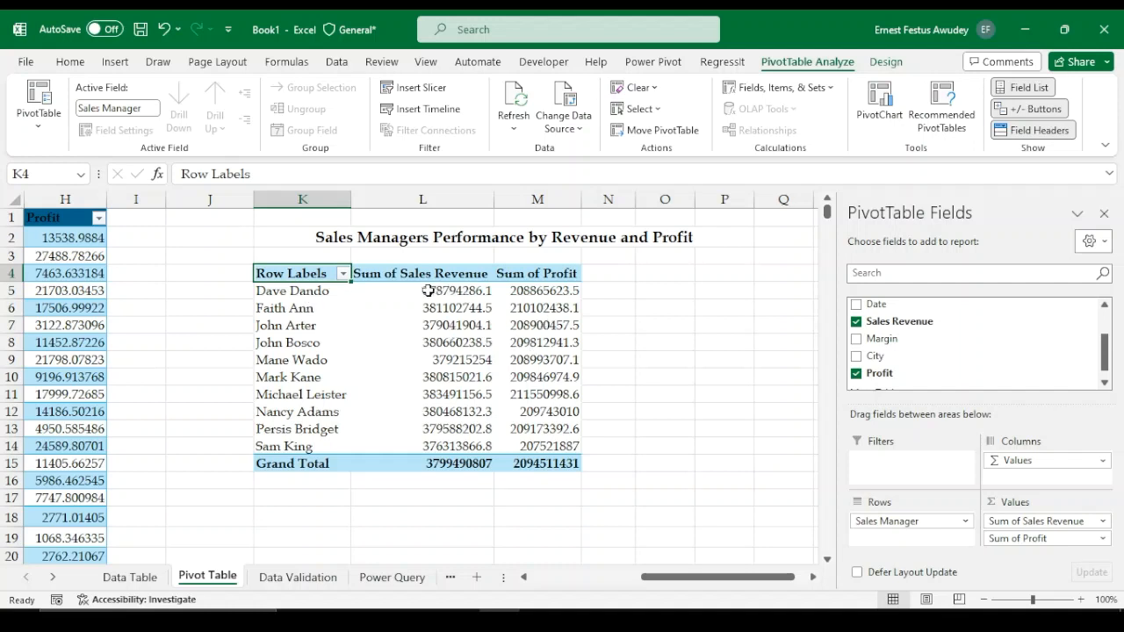
Format the Sum of Sales Revenue values as Number with zero decimals, a thousands separator and negatives in parentheses
click(456, 290)
drag(456, 290, 562, 446)
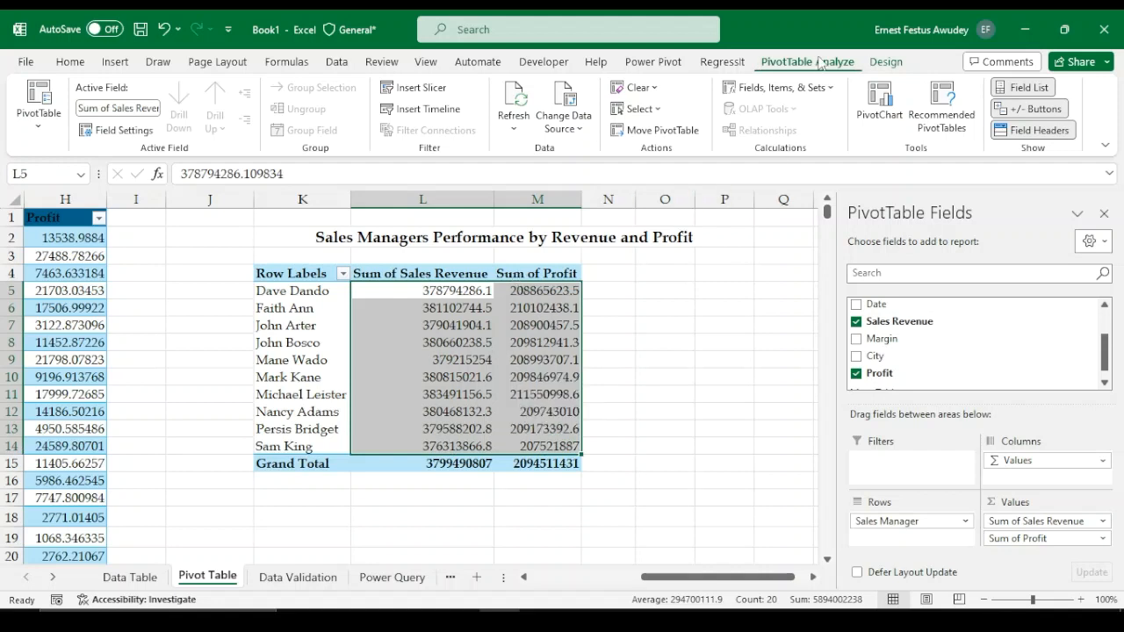
click(890, 63)
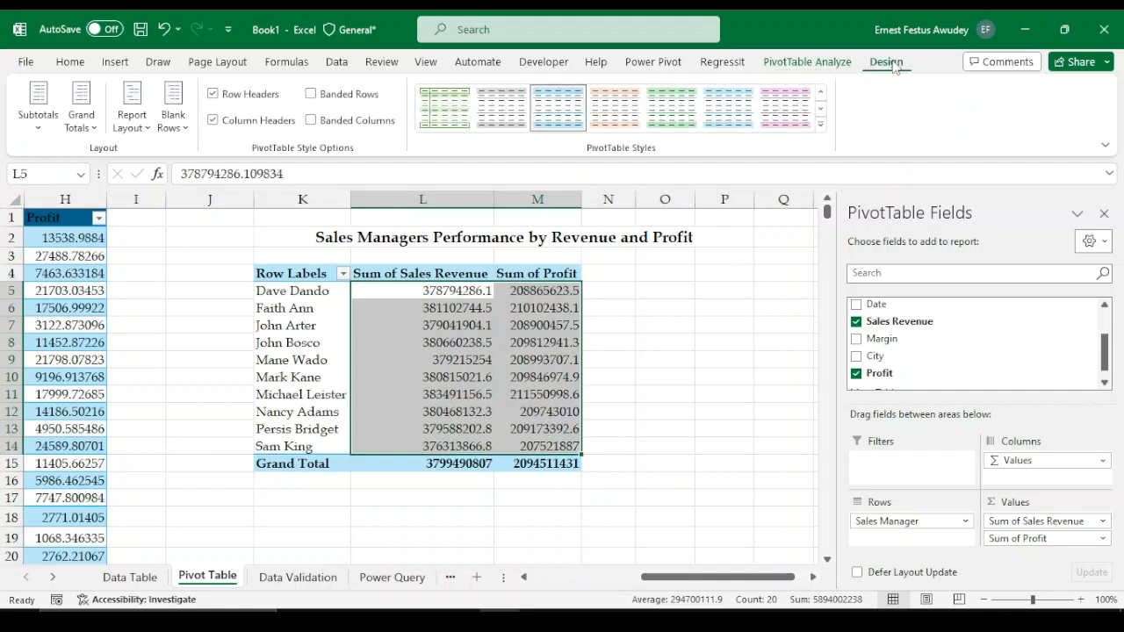
click(807, 64)
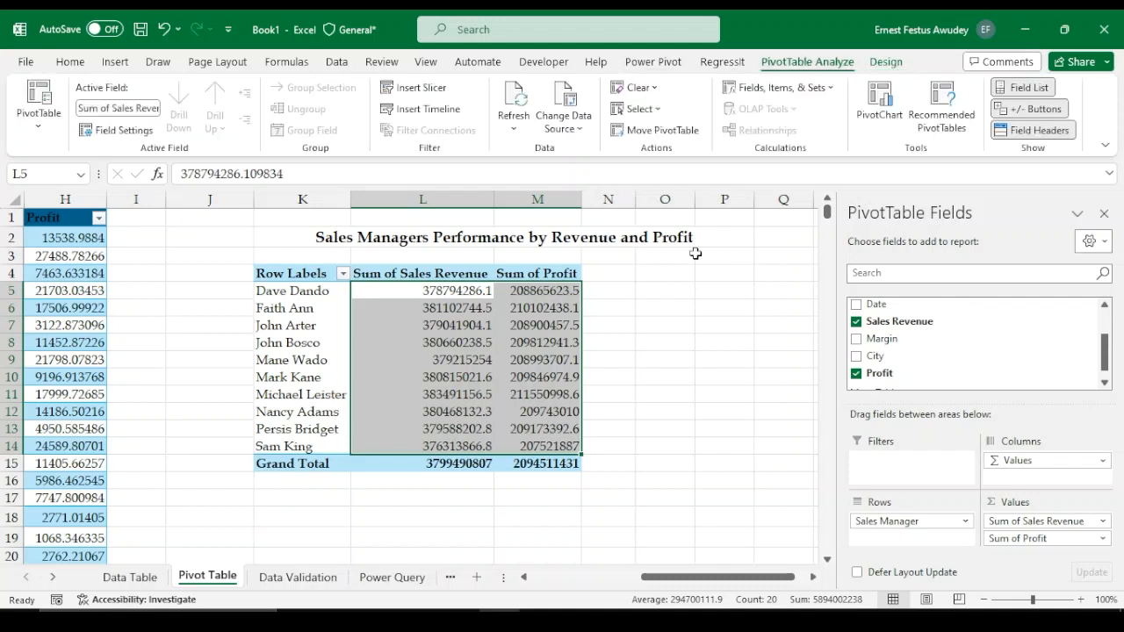
right_click(524, 351)
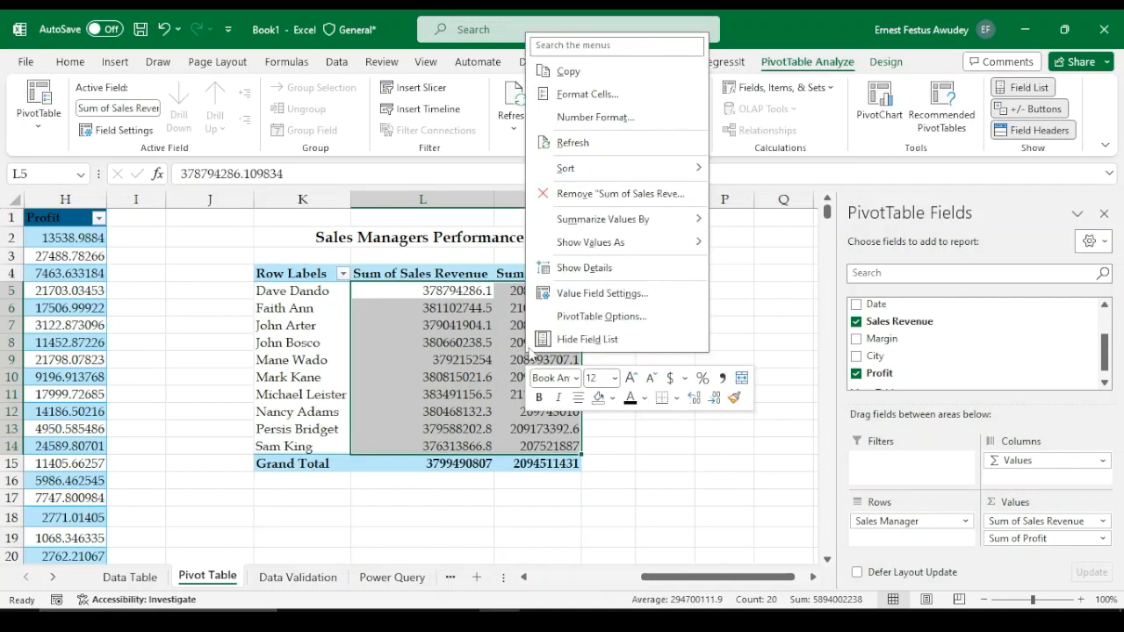
click(630, 121)
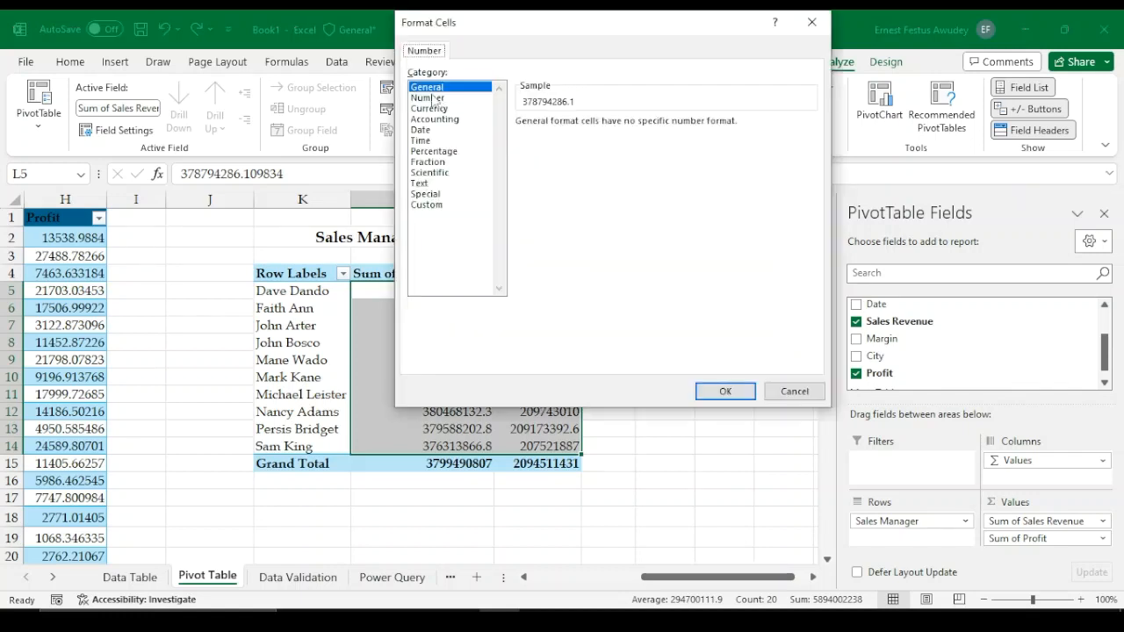
click(427, 97)
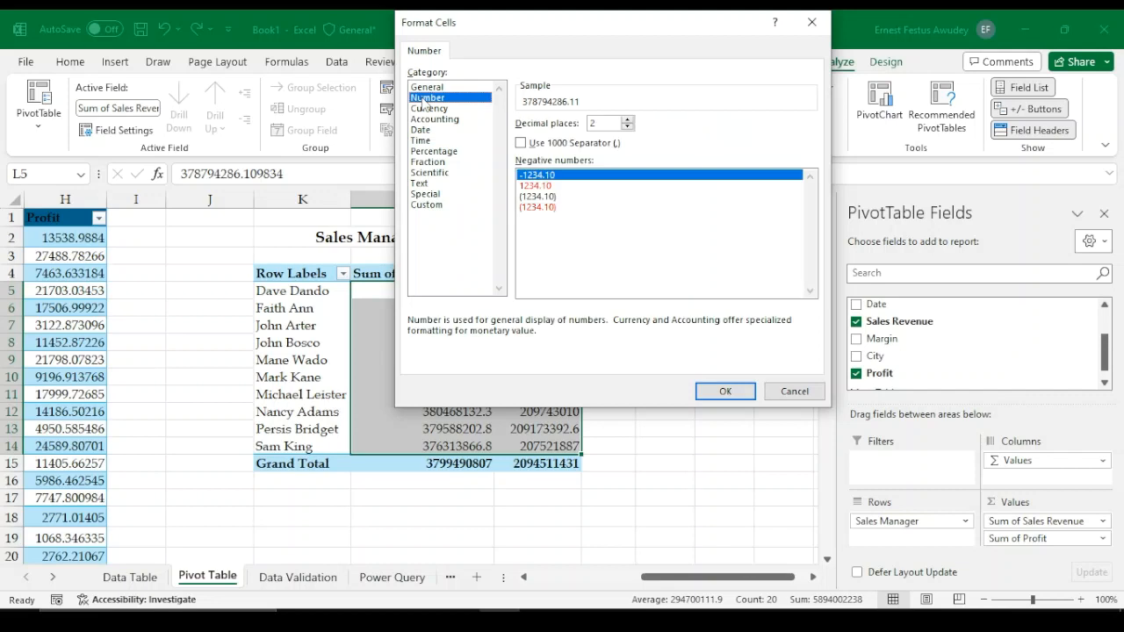
click(527, 145)
click(628, 128)
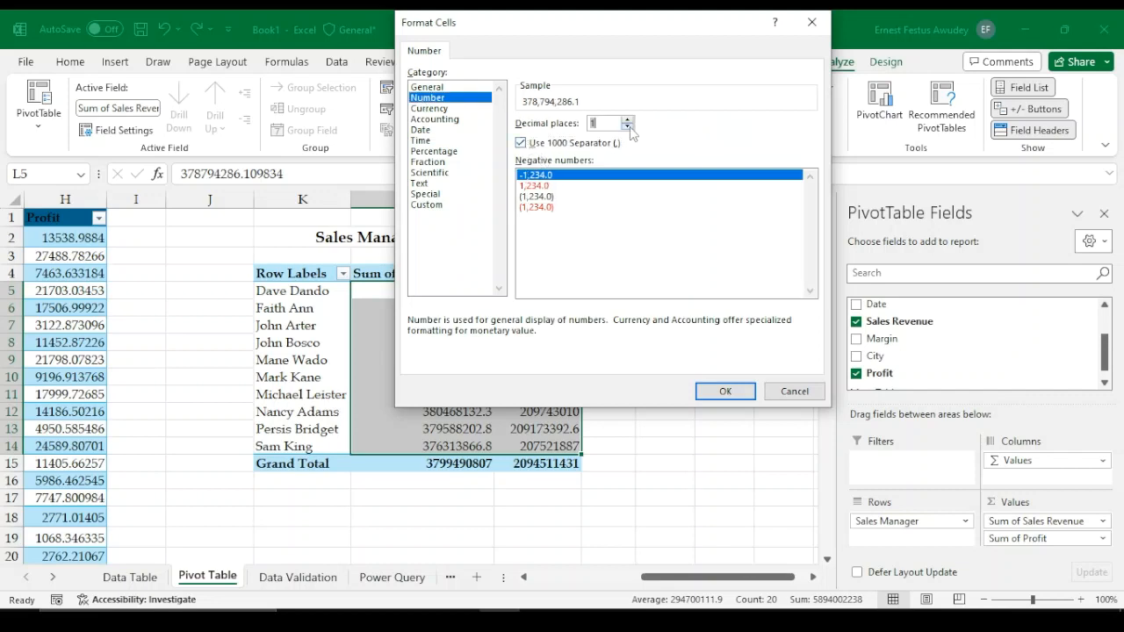
click(629, 127)
click(544, 195)
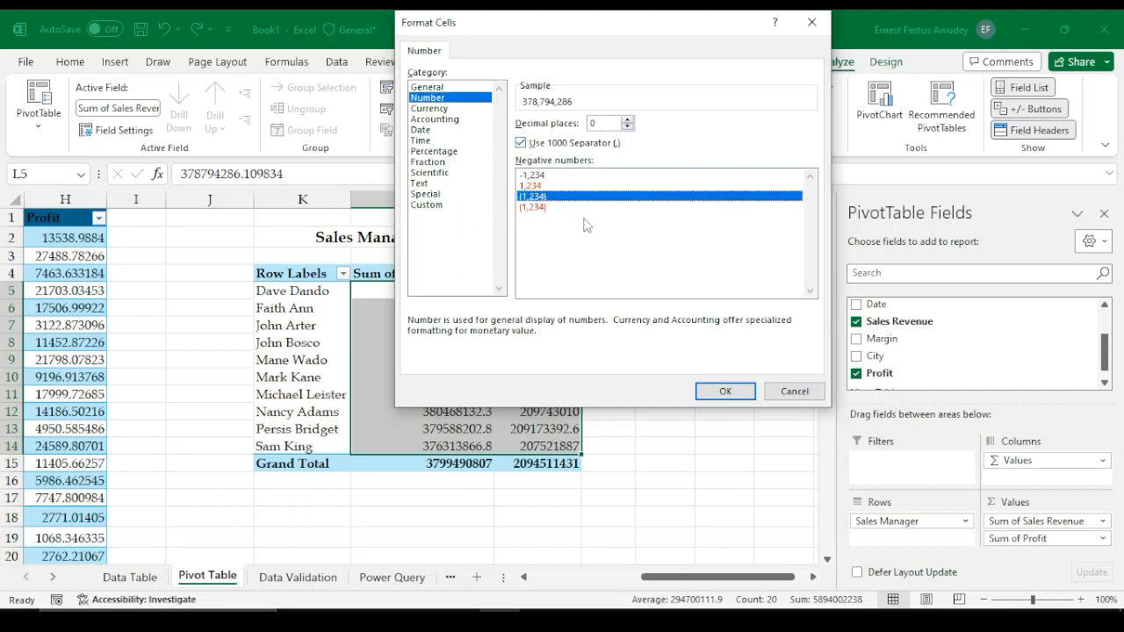
click(725, 391)
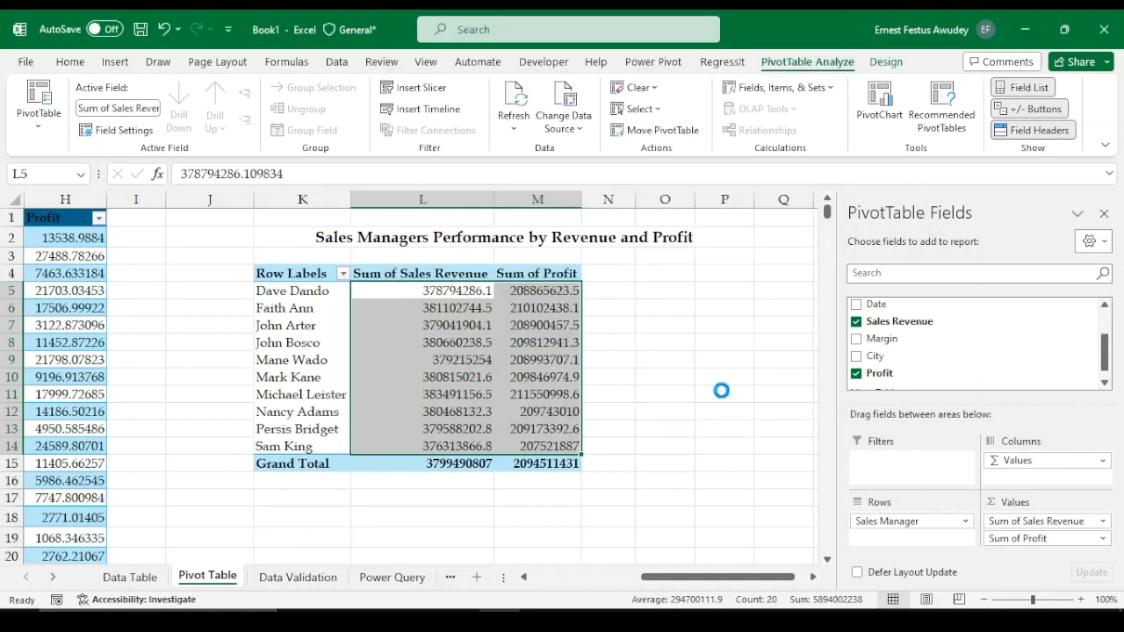
Format the Sum of Profit values as Number with zero decimals, a thousands separator and negatives in parentheses
right_click(539, 347)
click(530, 341)
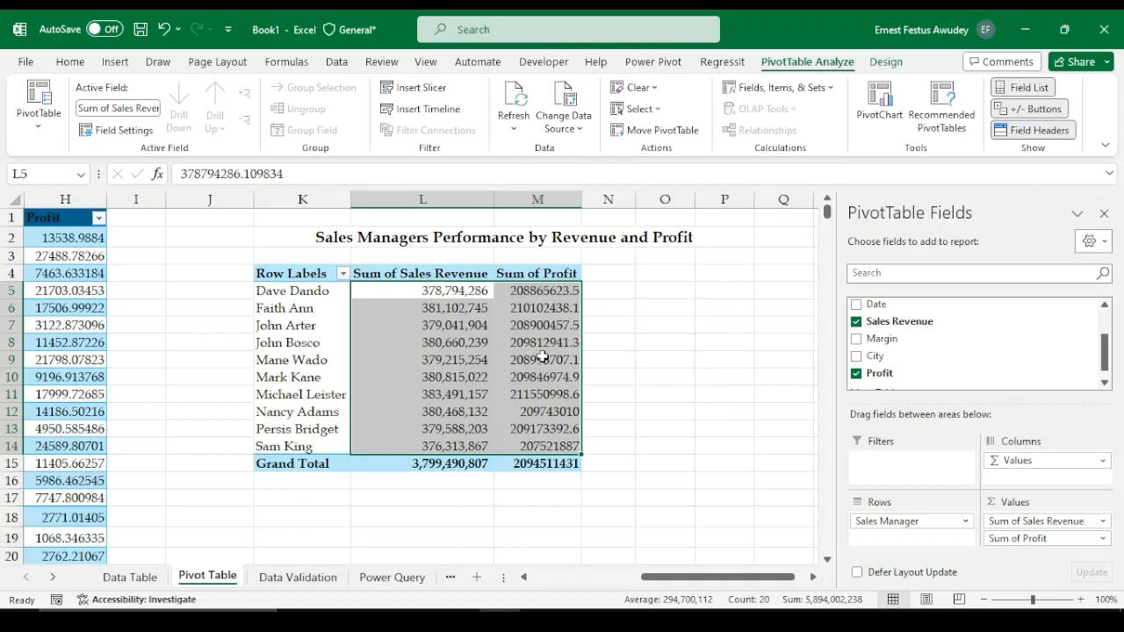
click(542, 358)
right_click(542, 357)
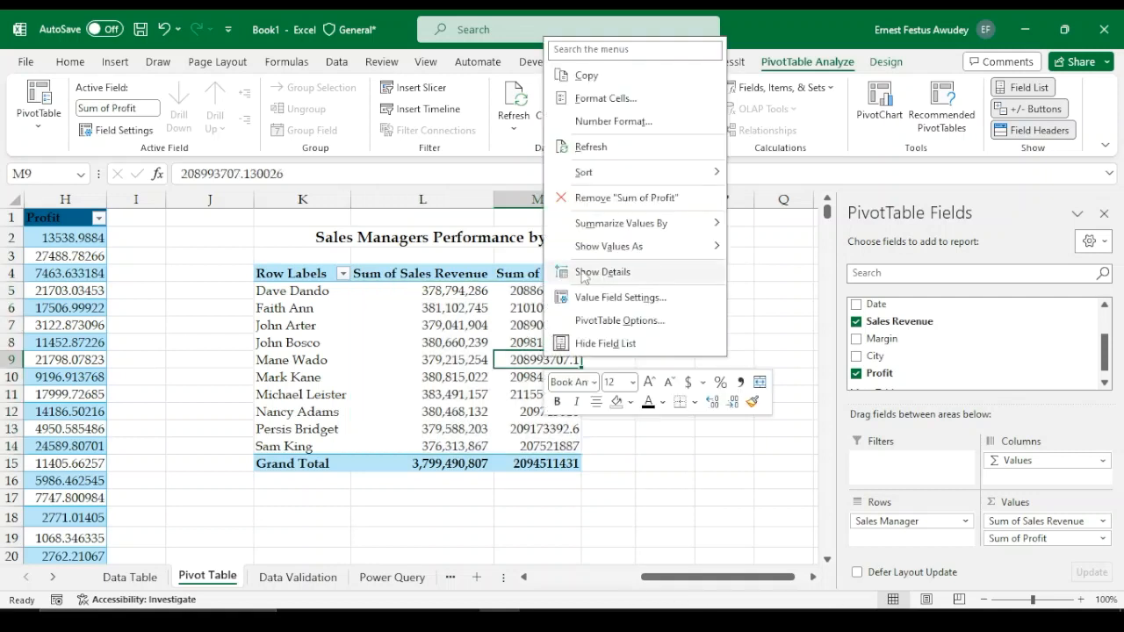
click(604, 121)
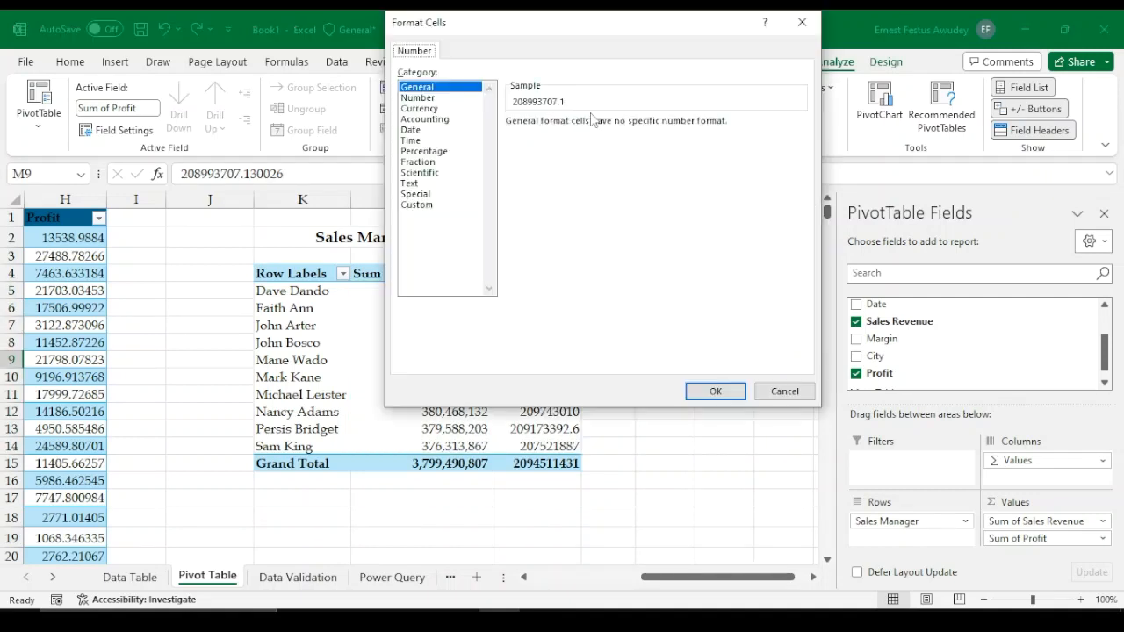
click(439, 98)
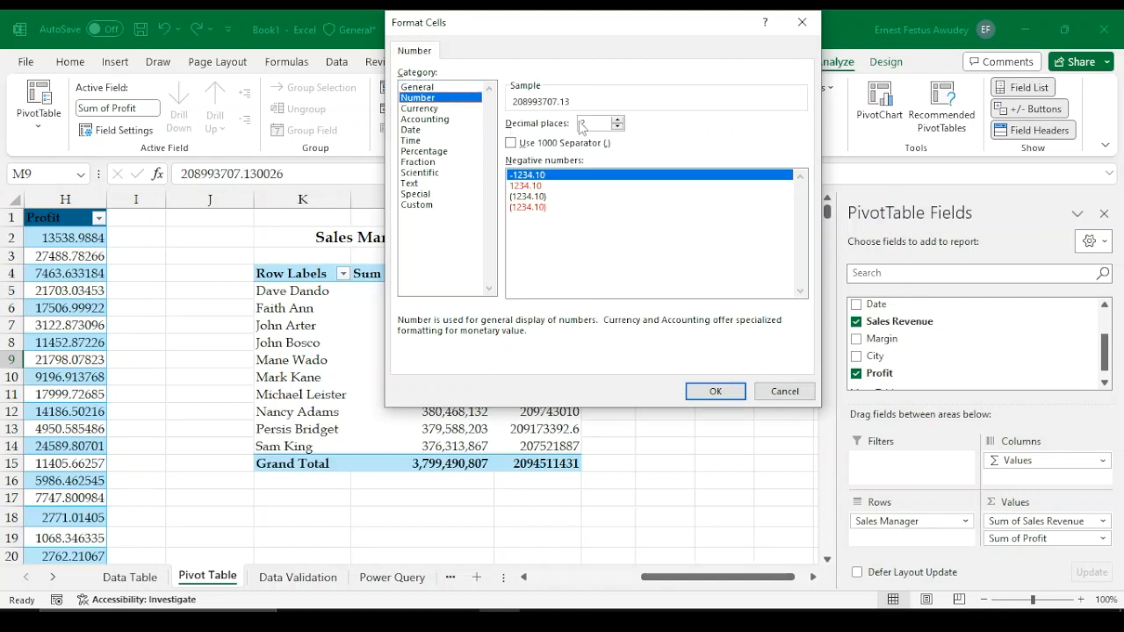
click(618, 128)
click(618, 128)
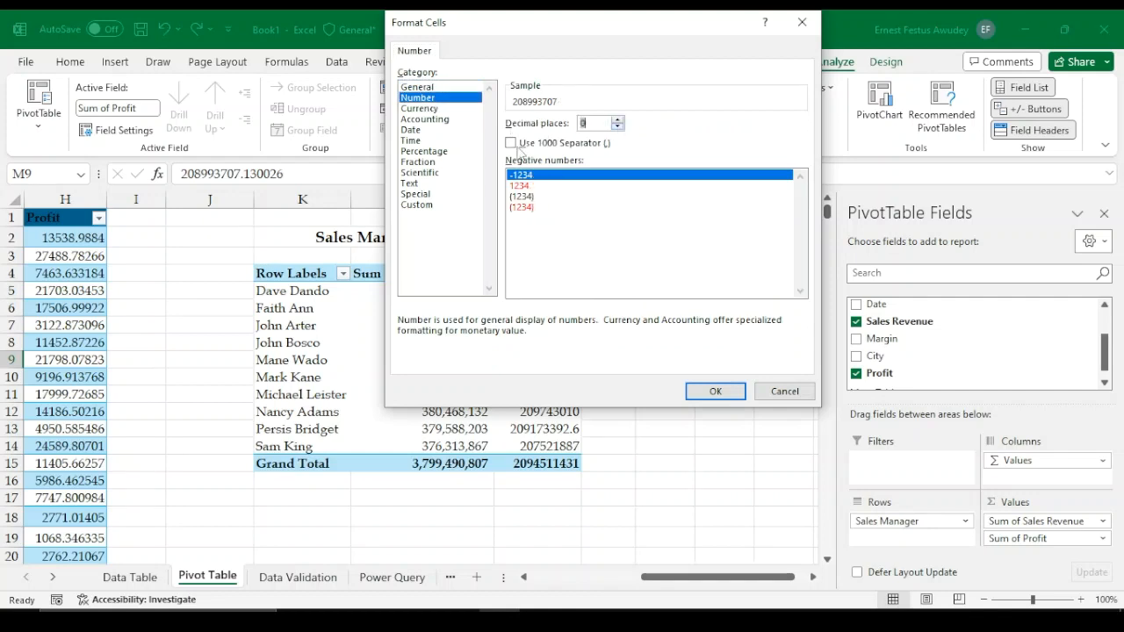
click(511, 143)
click(524, 196)
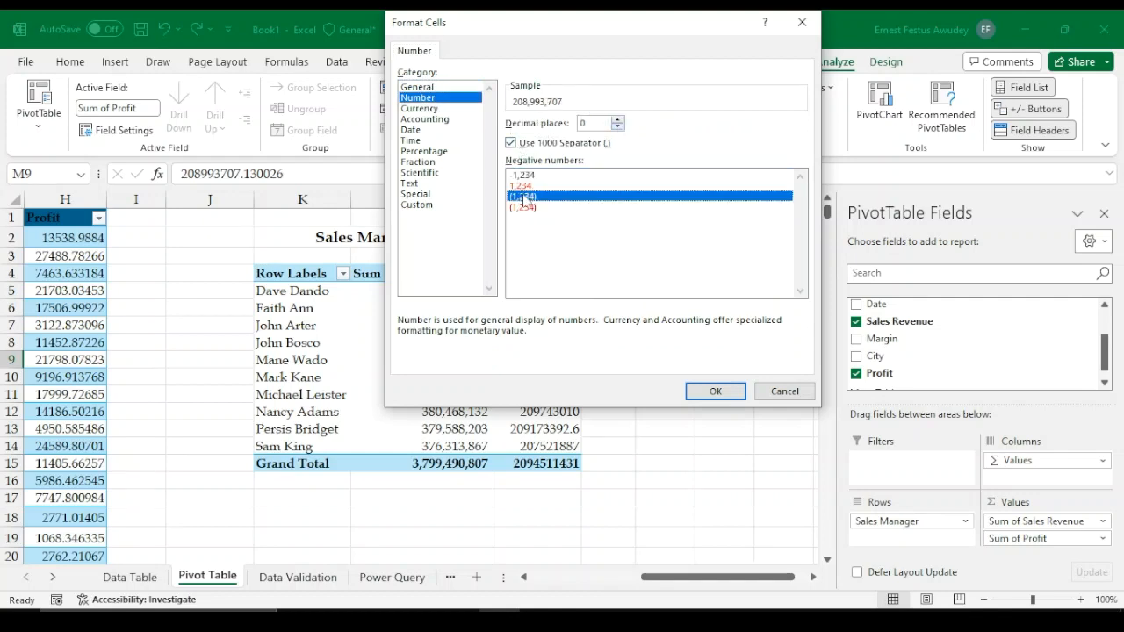
click(715, 392)
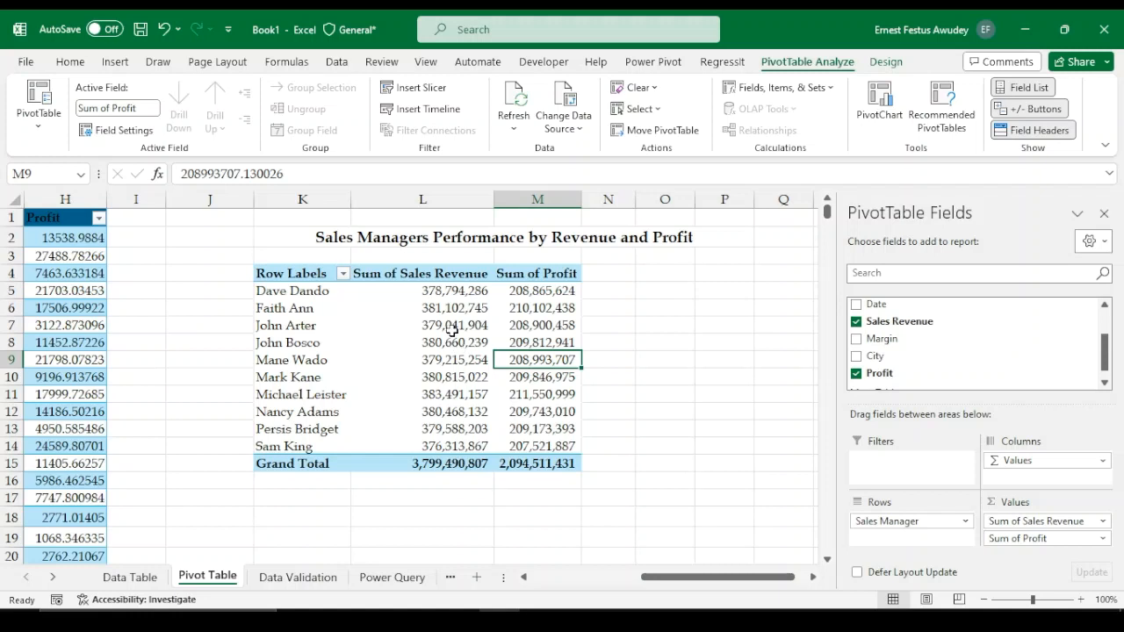
Sort the sales managers by Sum of Sales Revenue from largest to smallest
click(453, 328)
right_click(454, 327)
mouse_move(558, 195)
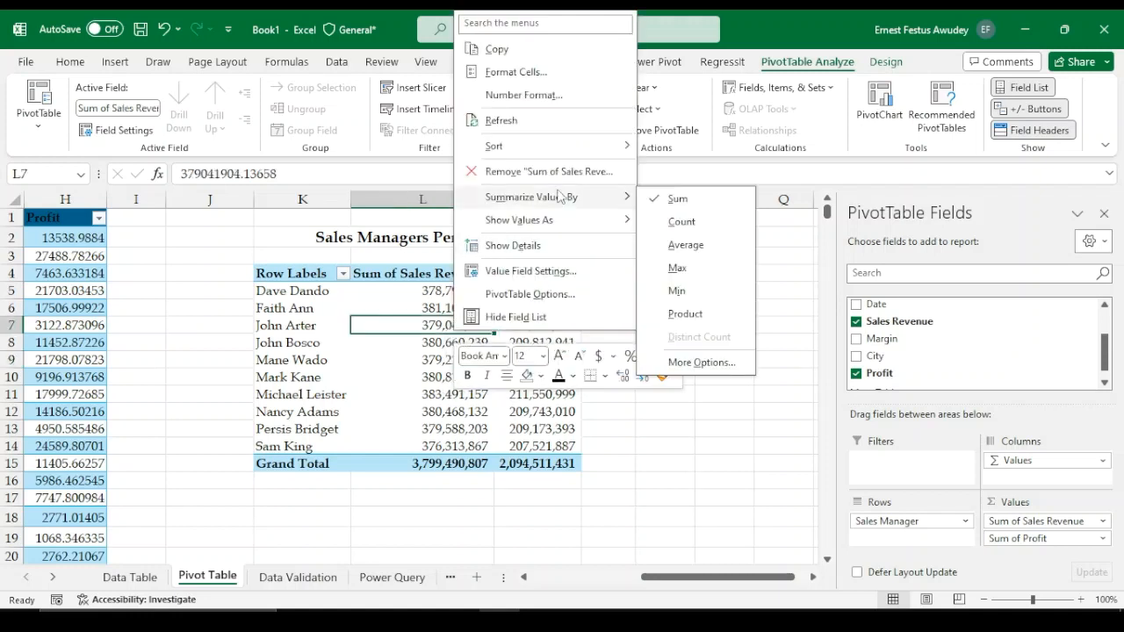
mouse_move(578, 151)
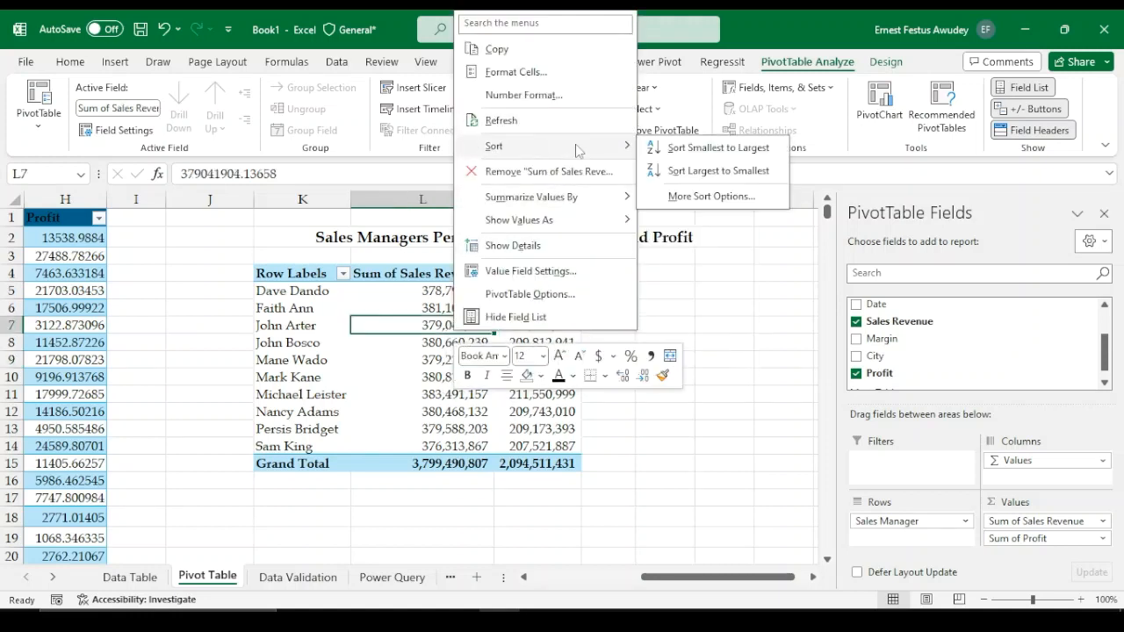
click(712, 170)
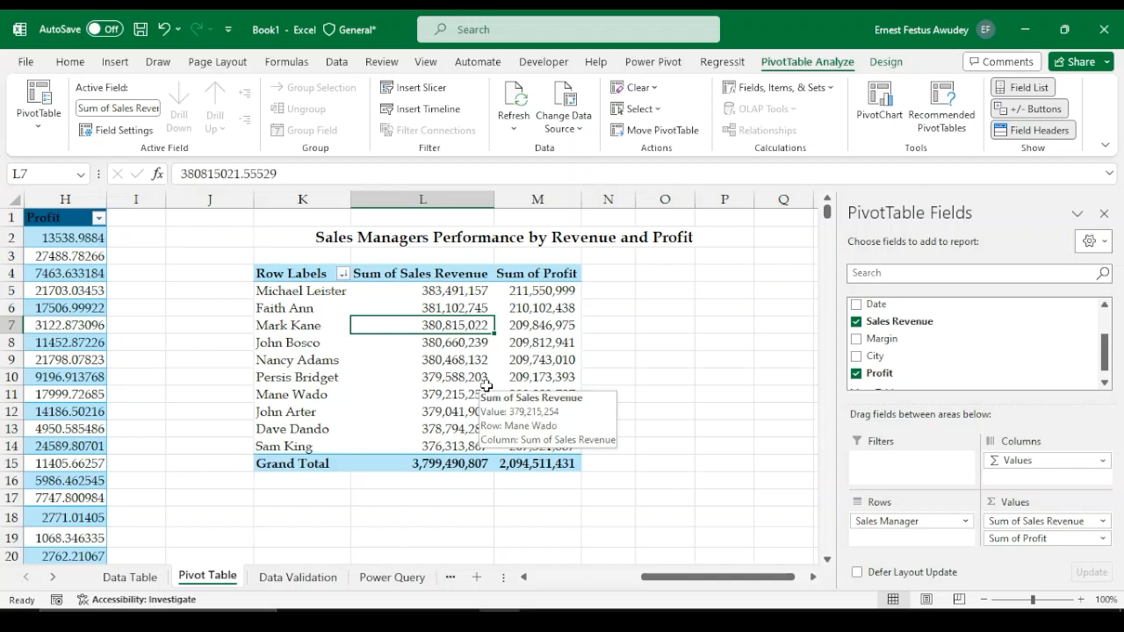
scroll(457, 500, down, 3)
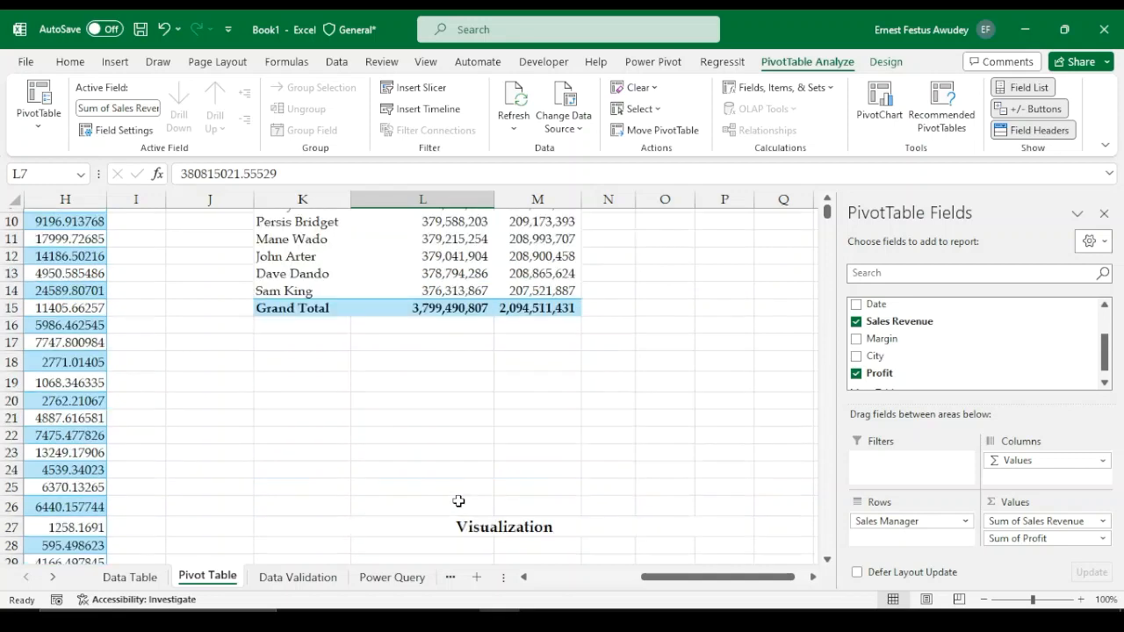
scroll(459, 500, up, 1)
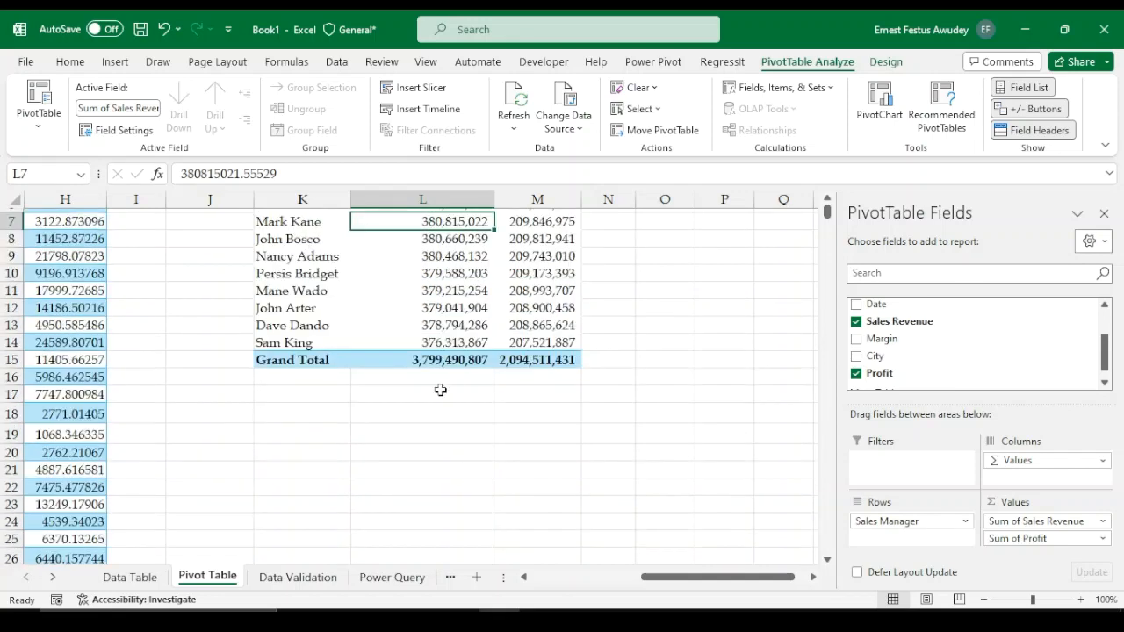
scroll(461, 453, up, 2)
scroll(463, 455, down, 1)
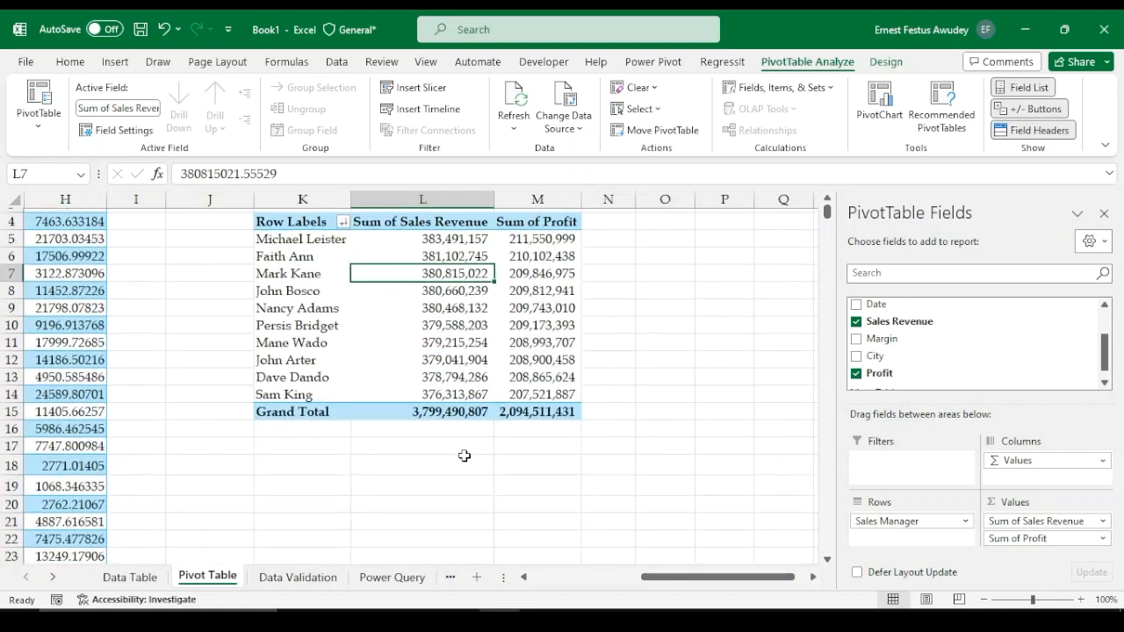
Enter the heading "Geographical Performance by Revenue and Profit" in cell K17 below the pivot table
scroll(464, 455, up, 1)
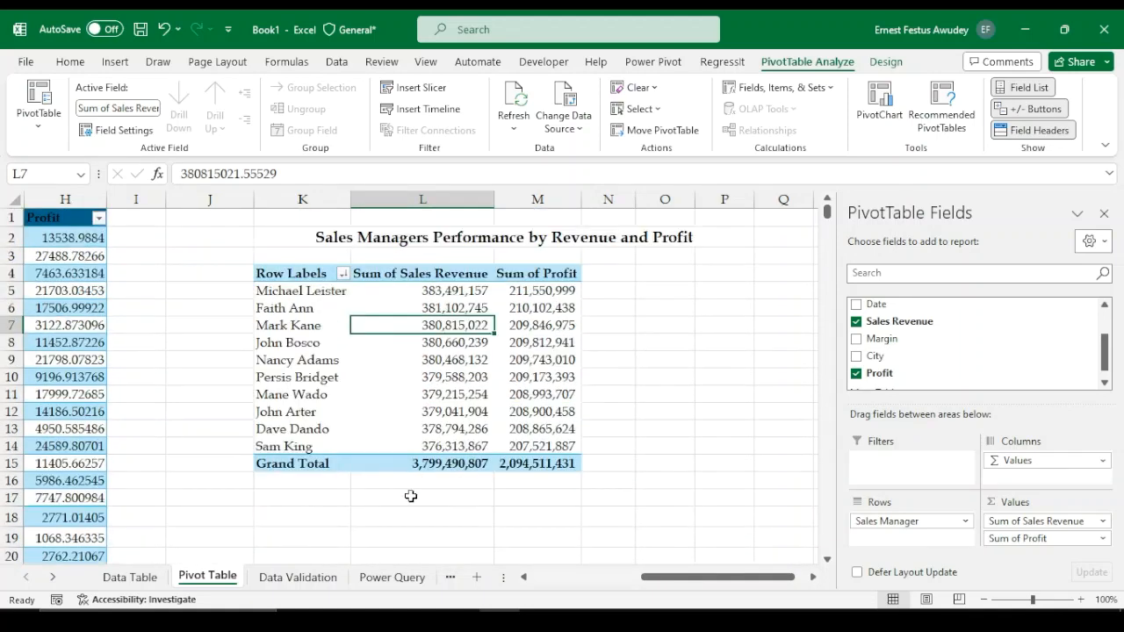
click(410, 496)
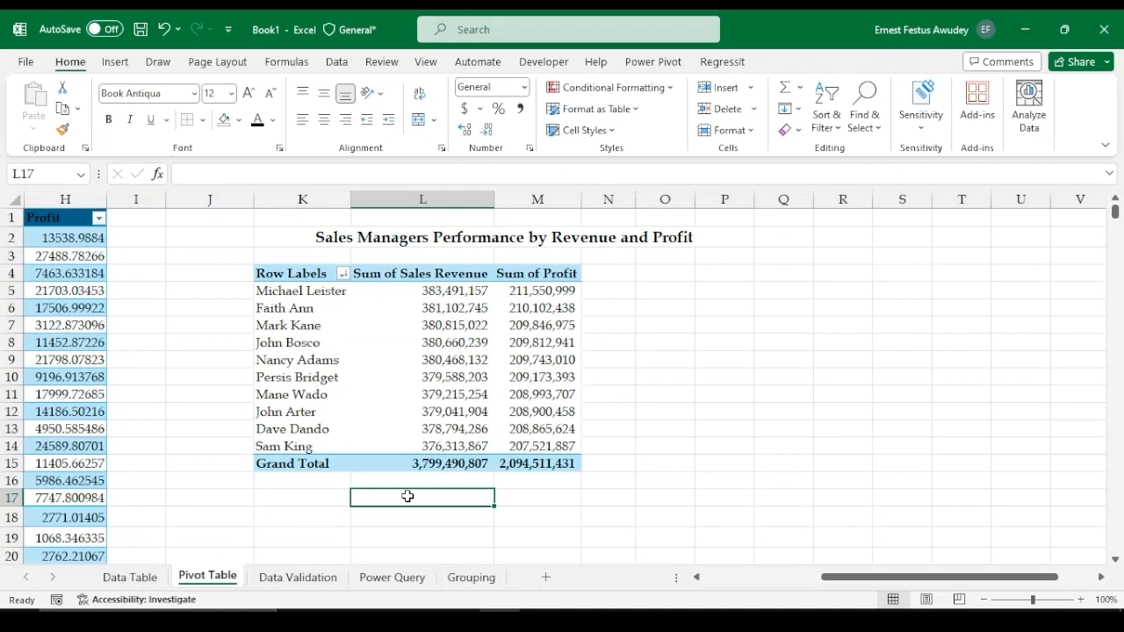
key(Left)
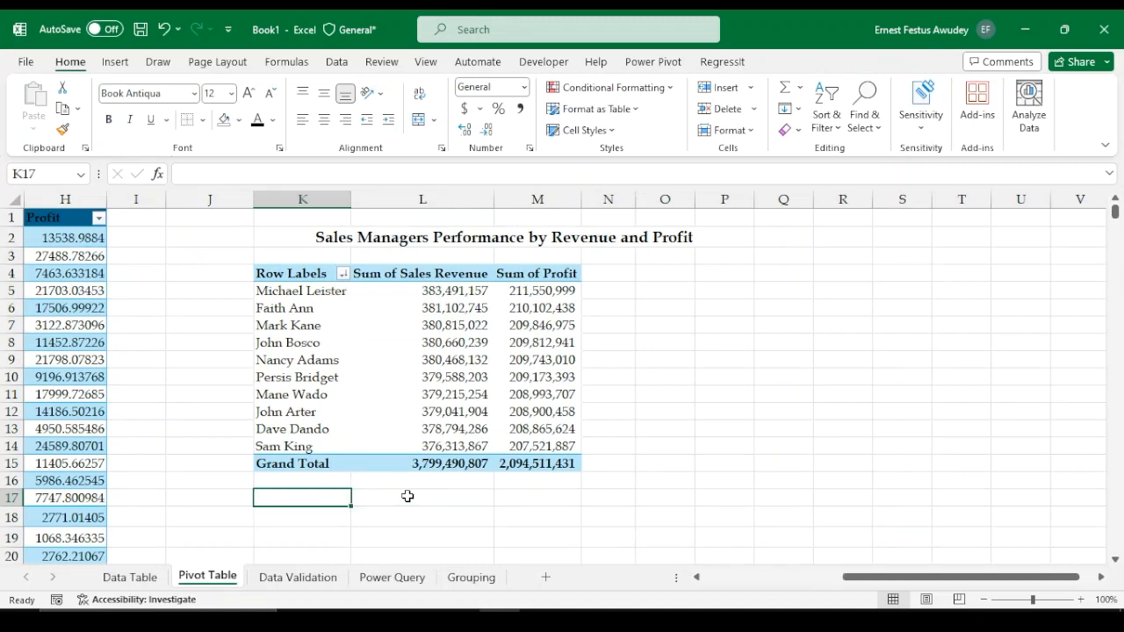
text(Ci)
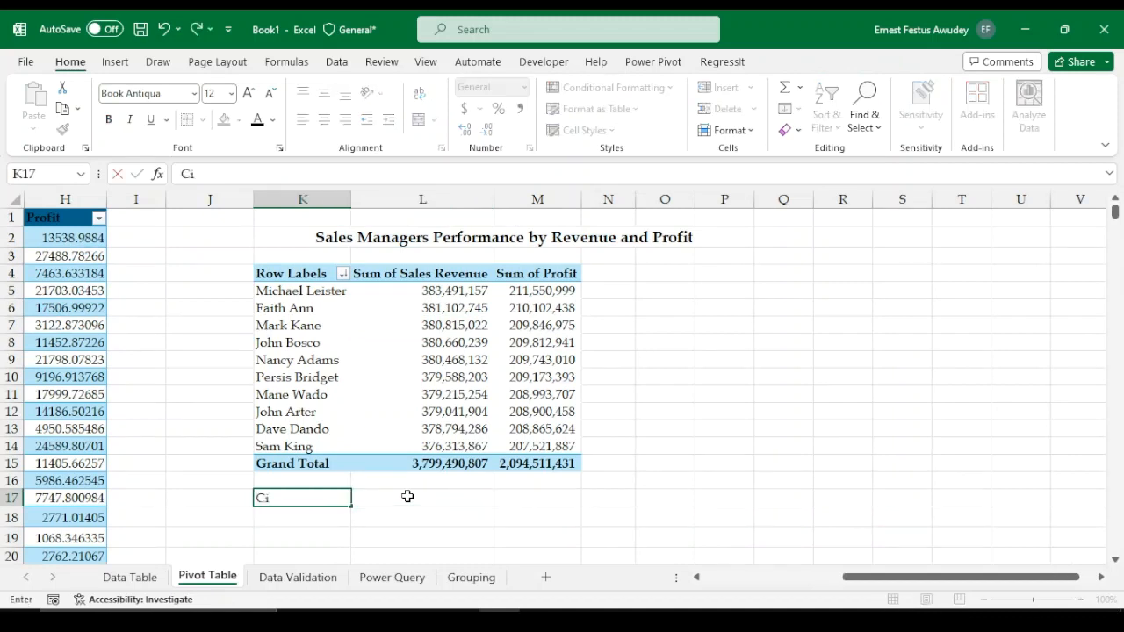
text(ty P)
key(Escape)
text(hgE)
key(BackSpace)
key(BackSpace)
key(BackSpace)
text(Geo[)
text(p)
text(hivcal)
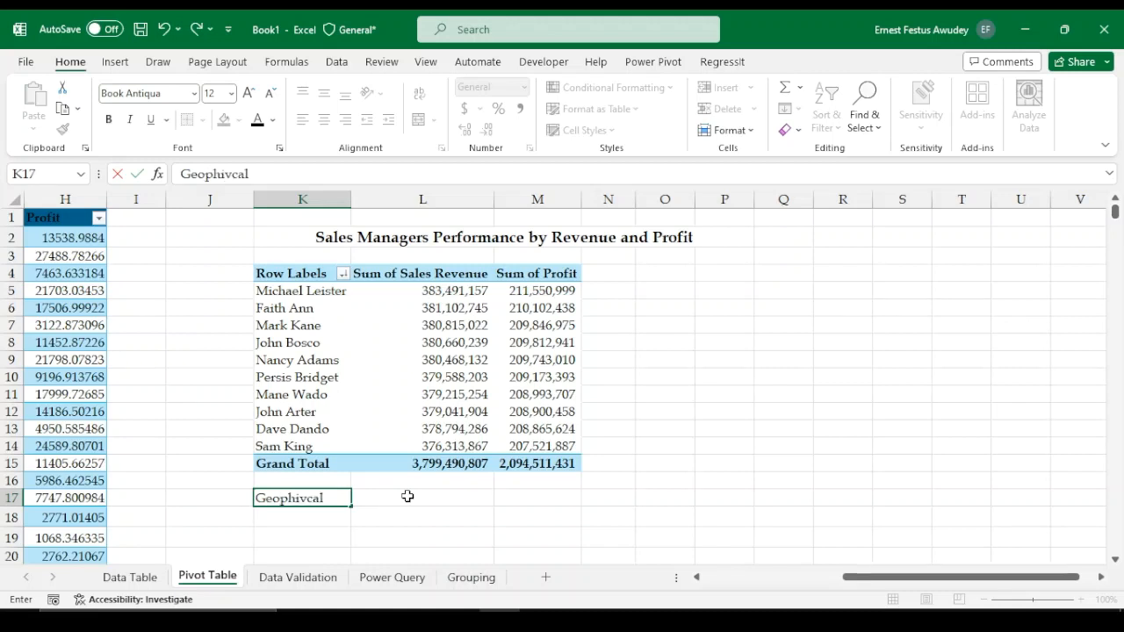
key(BackSpace)
key(BackSpace)
key(BackSpace)
key(BackSpace)
text(ca)
key(BackSpace)
key(BackSpace)
key(BackSpace)
key(BackSpace)
key(BackSpace)
text(graphical P)
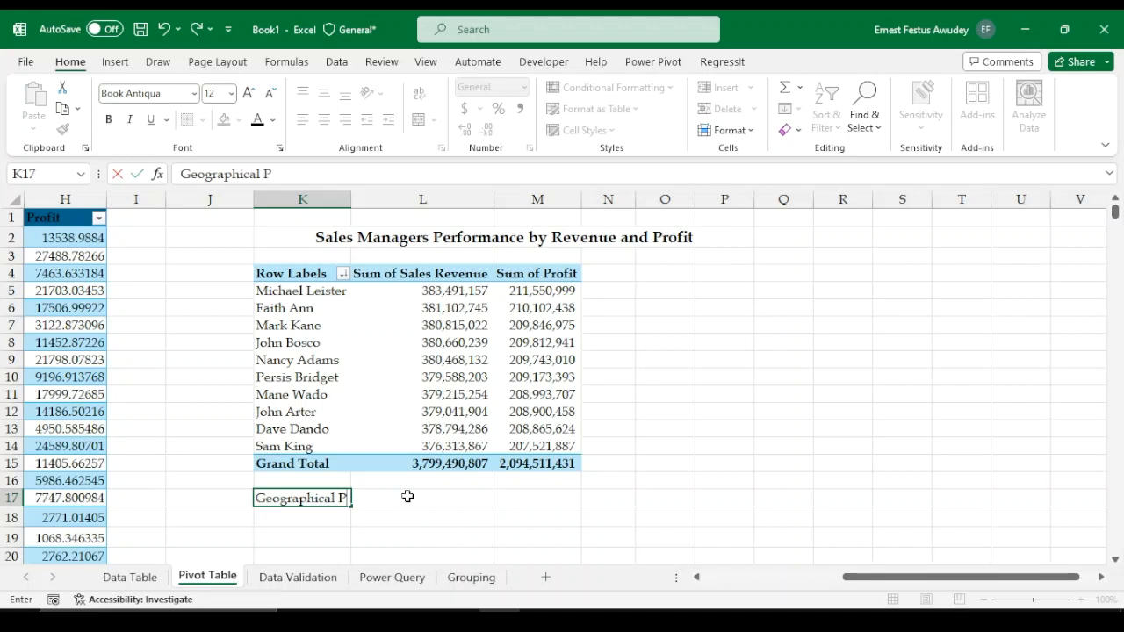
text(erformance)
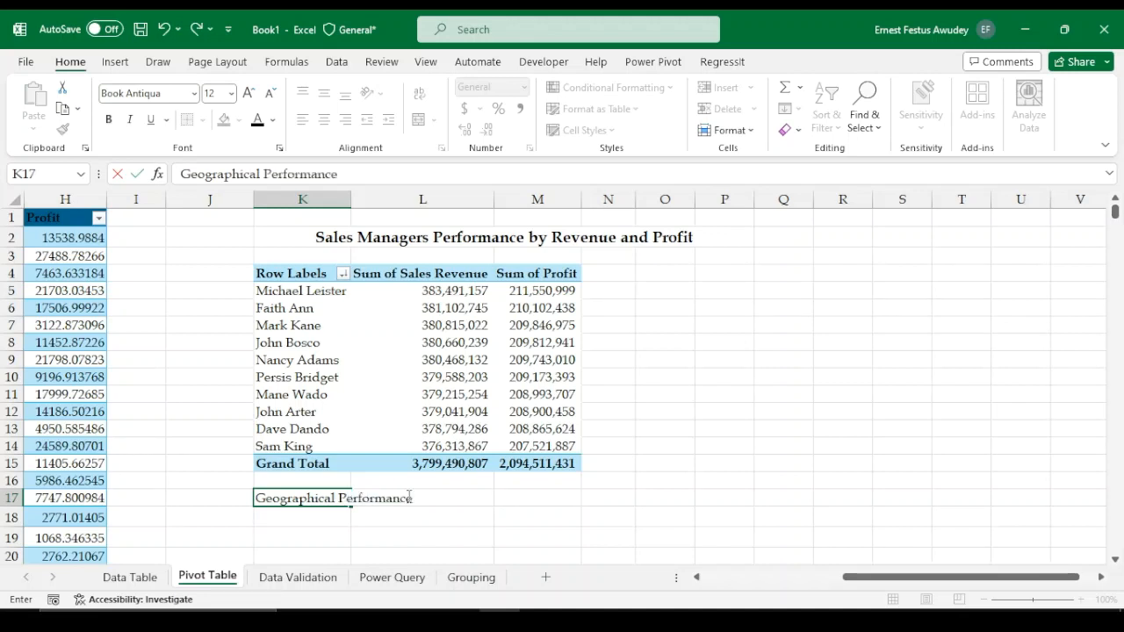
text( by Rvenue and)
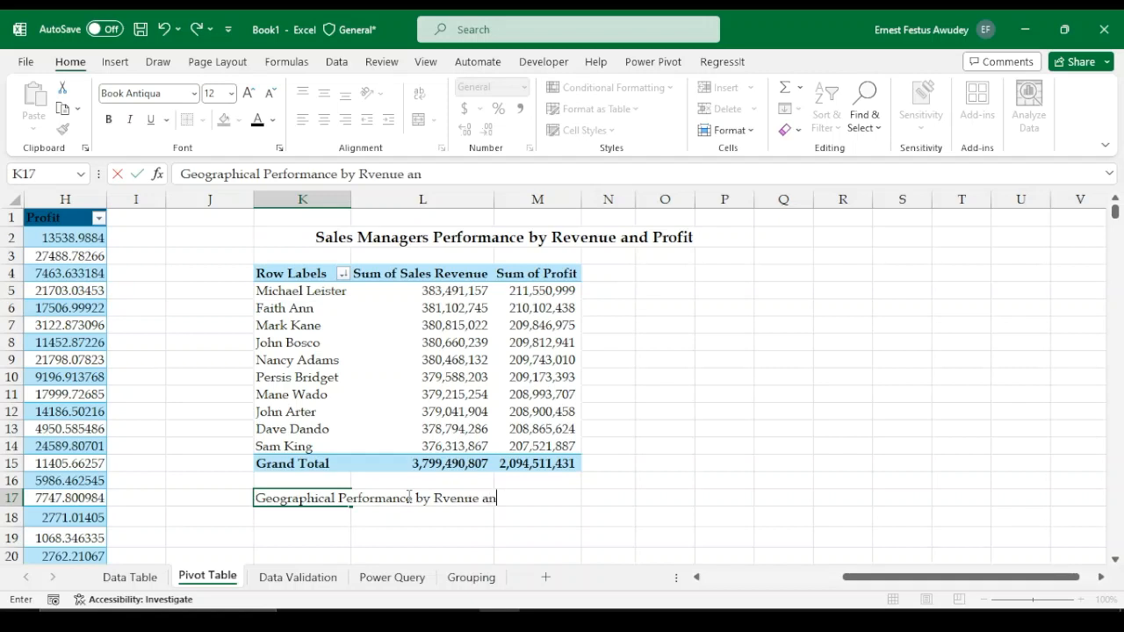
key(BackSpace)
key(BackSpace)
key(BackSpace)
key(BackSpace)
key(BackSpace)
key(BackSpace)
key(BackSpace)
key(BackSpace)
text(eveneu an)
key(BackSpace)
key(BackSpace)
key(BackSpace)
key(BackSpace)
text(ue and Prfo)
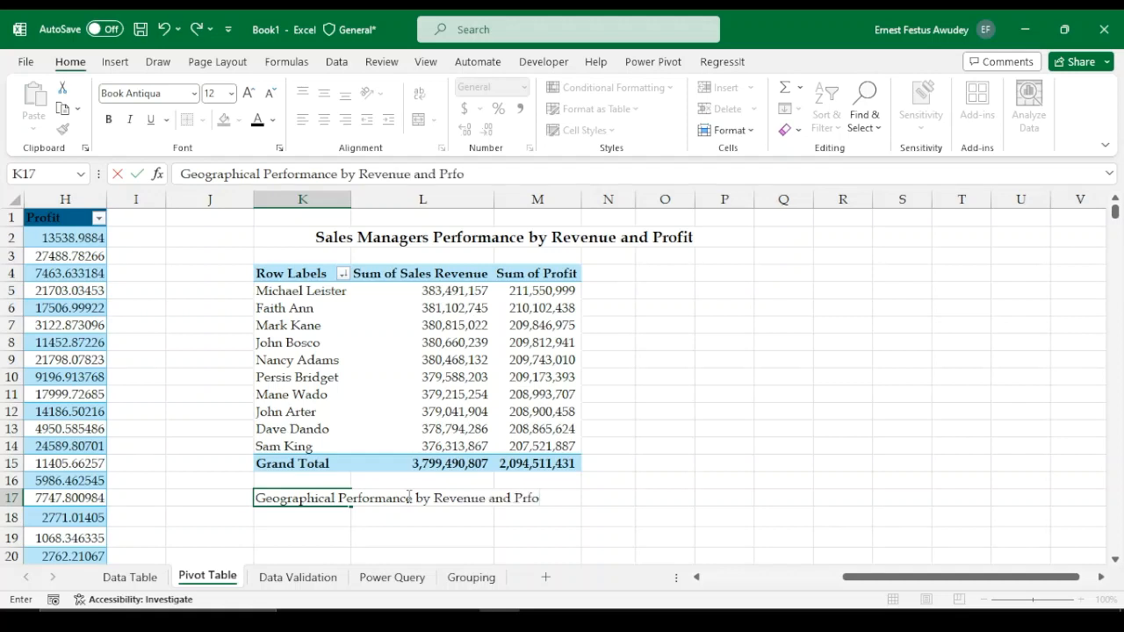
key(BackSpace)
key(BackSpace)
key(ctrl+Return)
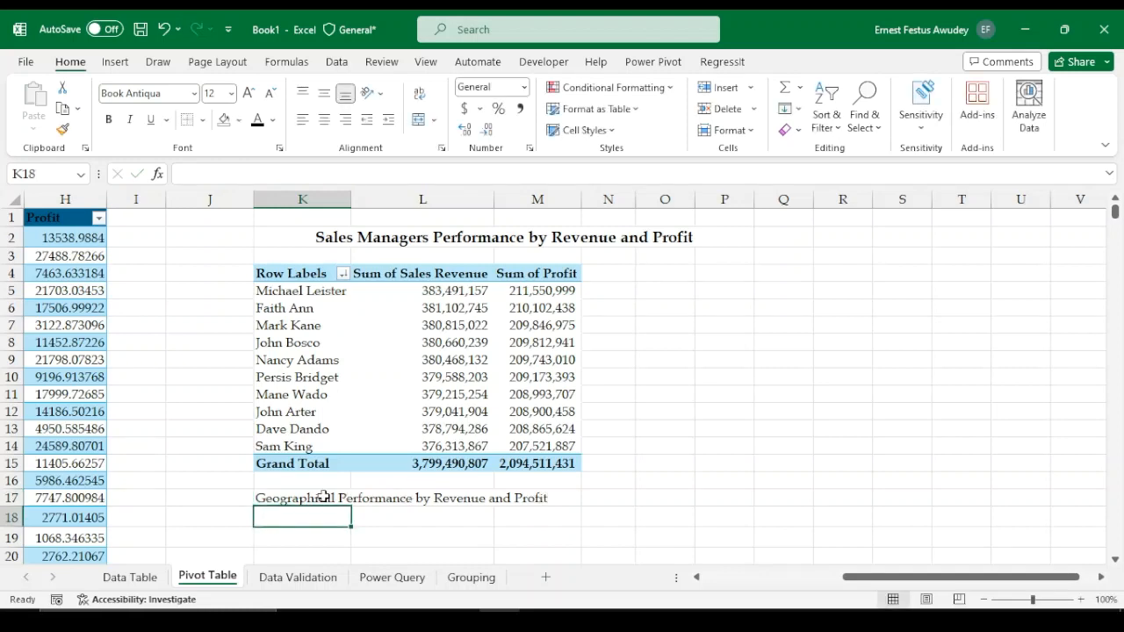
Format the new heading bold and 14 pt, centred across columns K to O
key(ctrl+b)
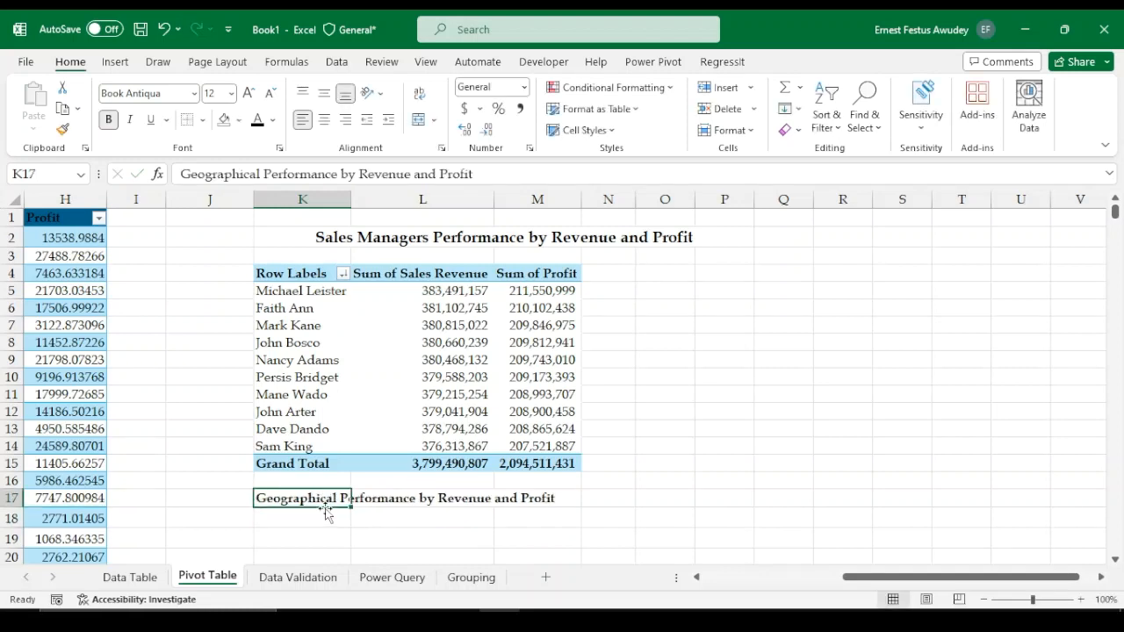
drag(316, 499, 670, 497)
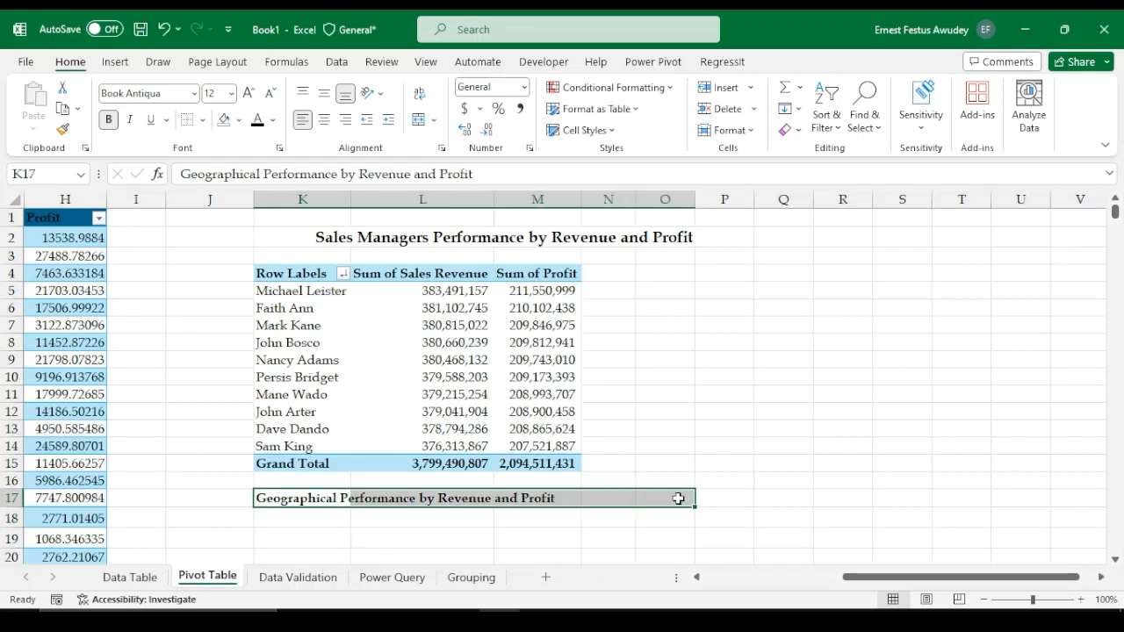
drag(667, 498, 715, 498)
drag(261, 499, 672, 499)
key(ctrl+1)
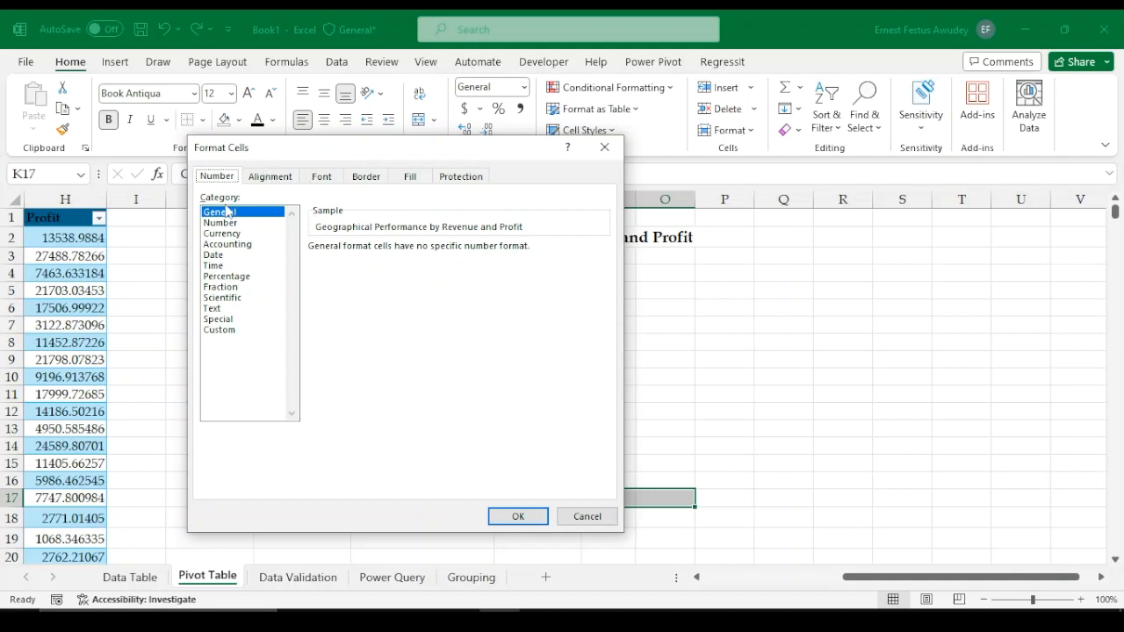
click(271, 178)
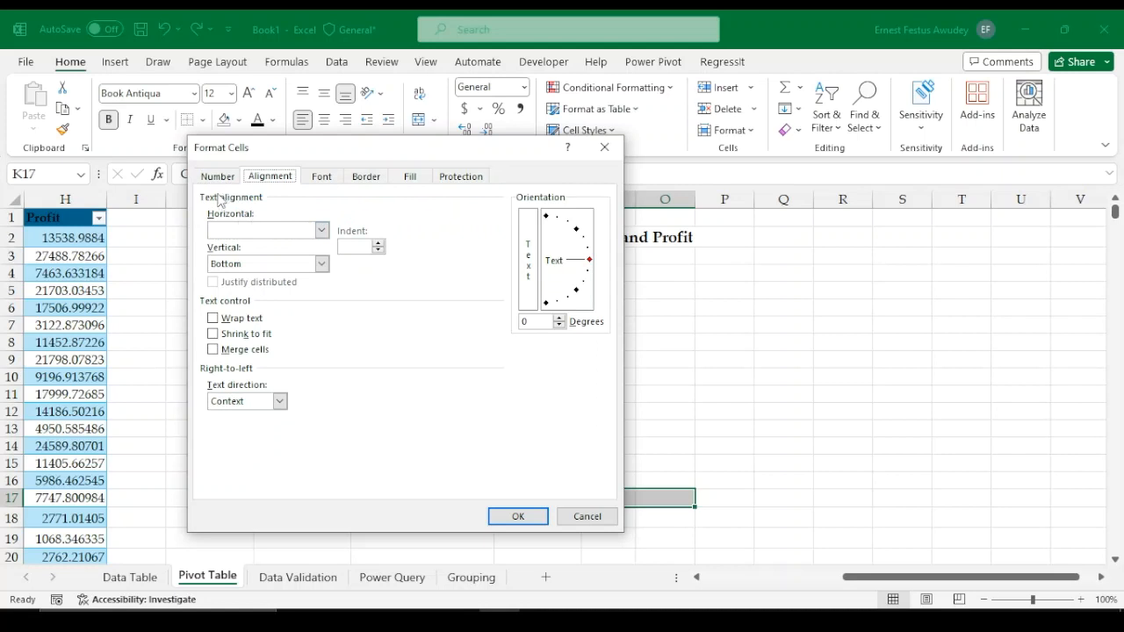
click(322, 230)
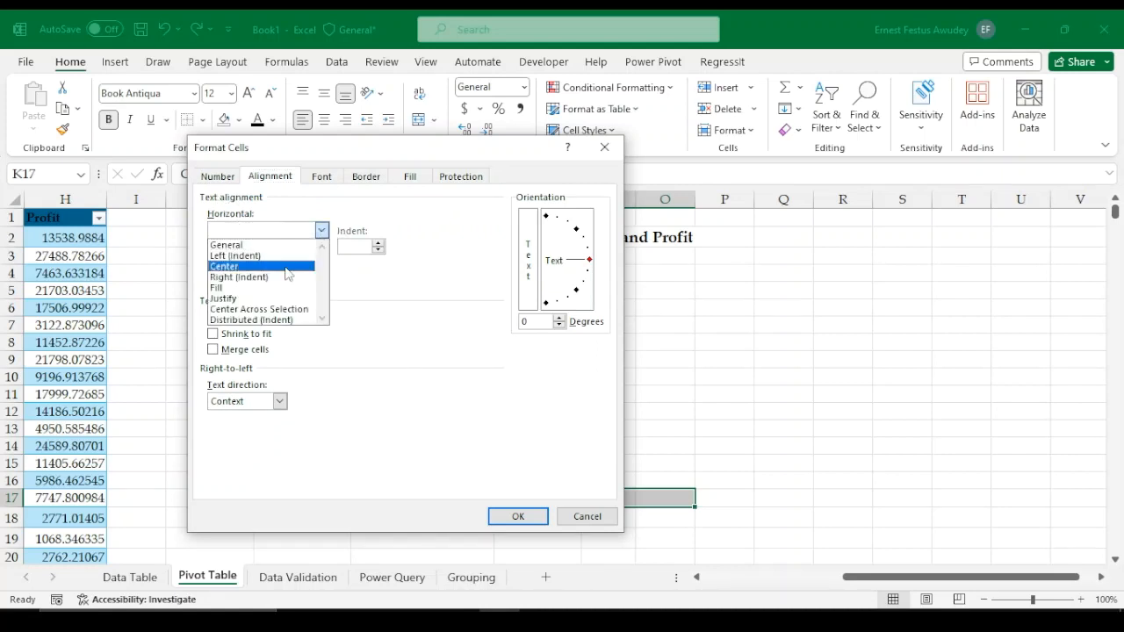
click(243, 310)
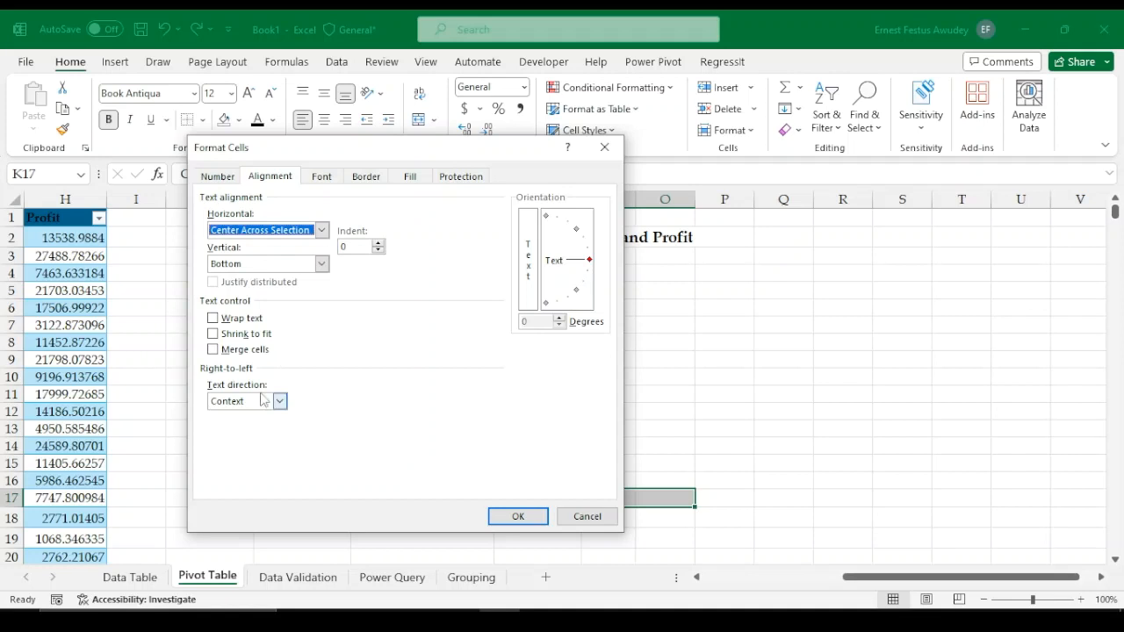
click(518, 517)
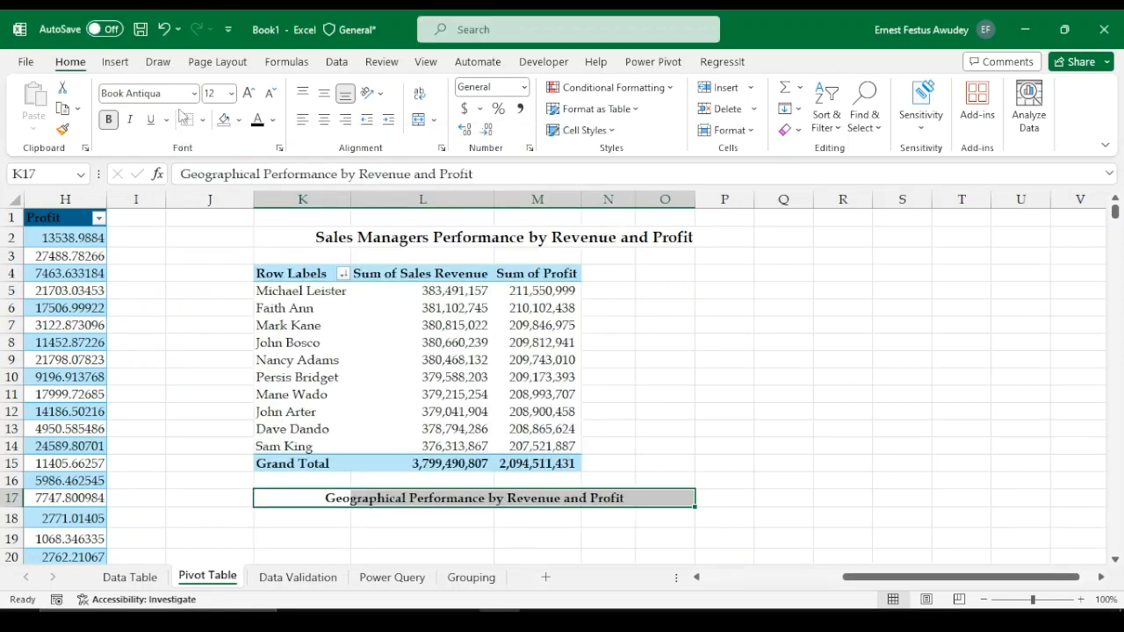
click(248, 93)
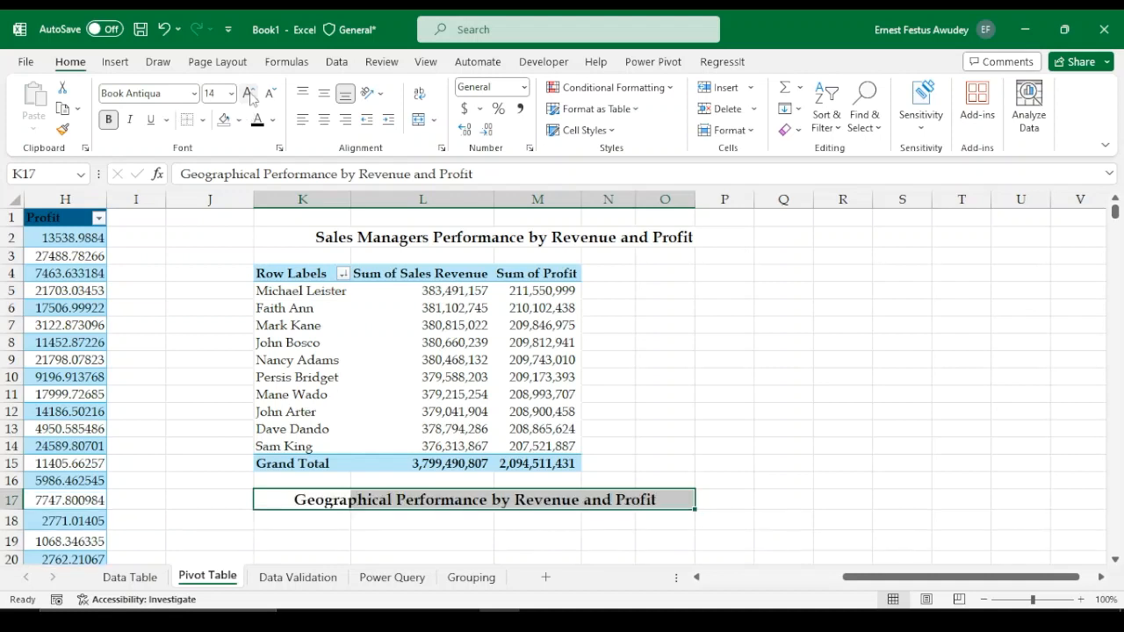
click(323, 540)
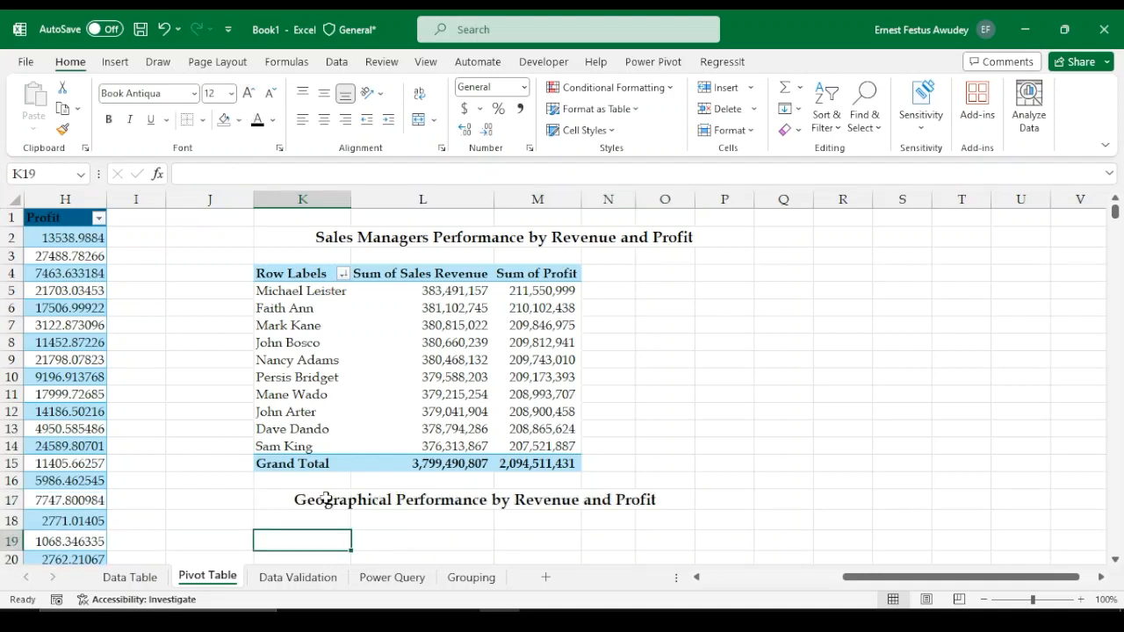
Move the Visualization heading to cell K30 and centre it across columns K to O
scroll(432, 454, down, 3)
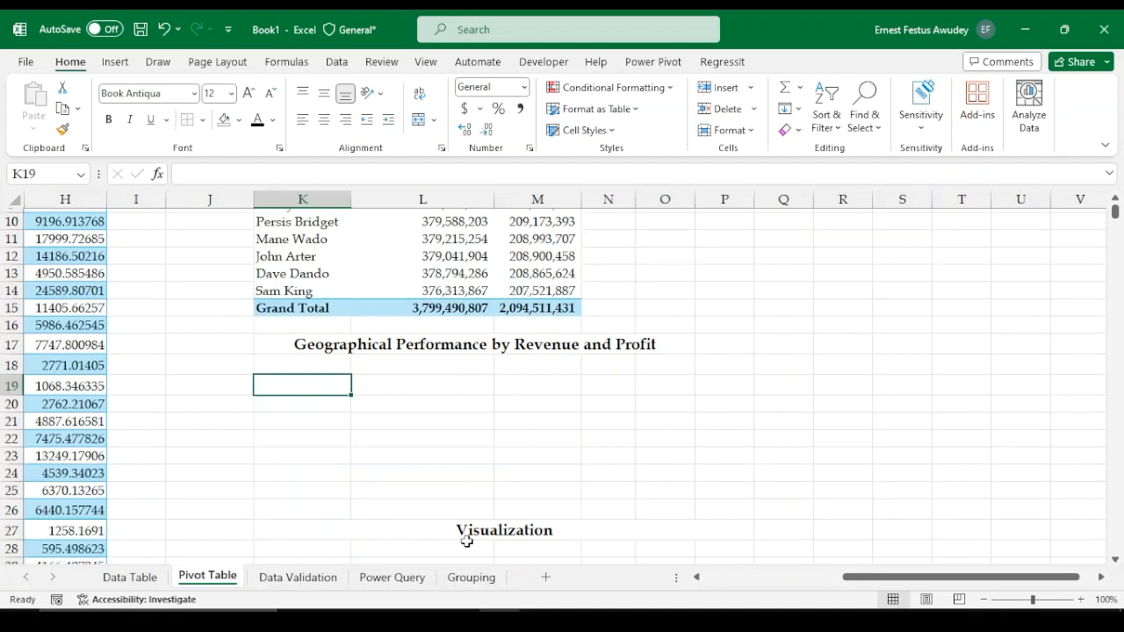
click(298, 531)
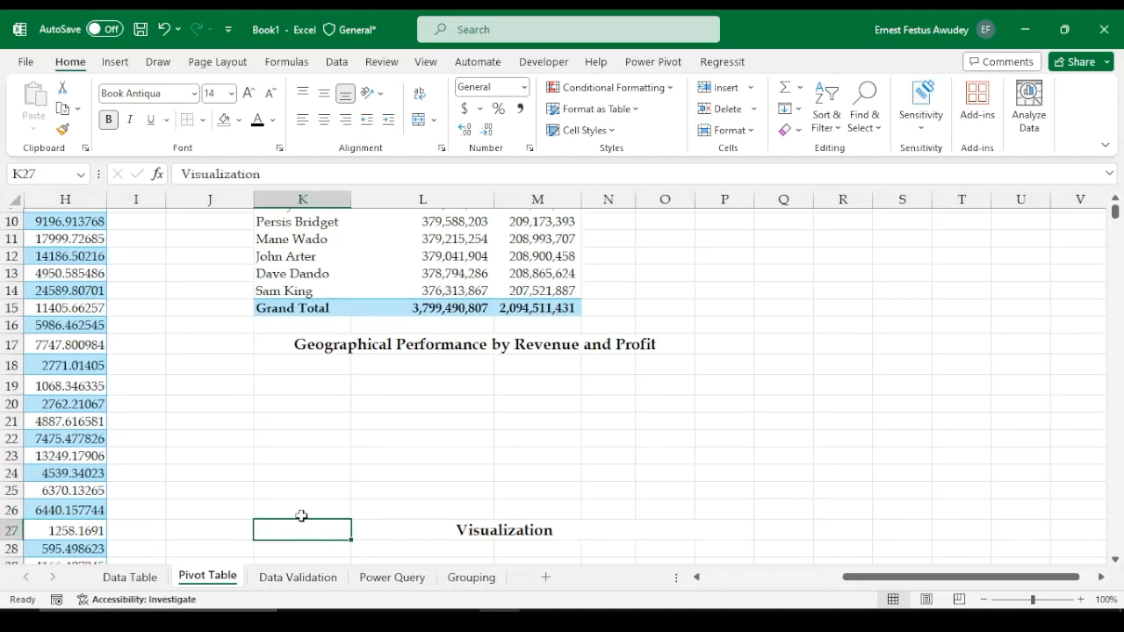
key(ctrl+c)
scroll(307, 524, down, 1)
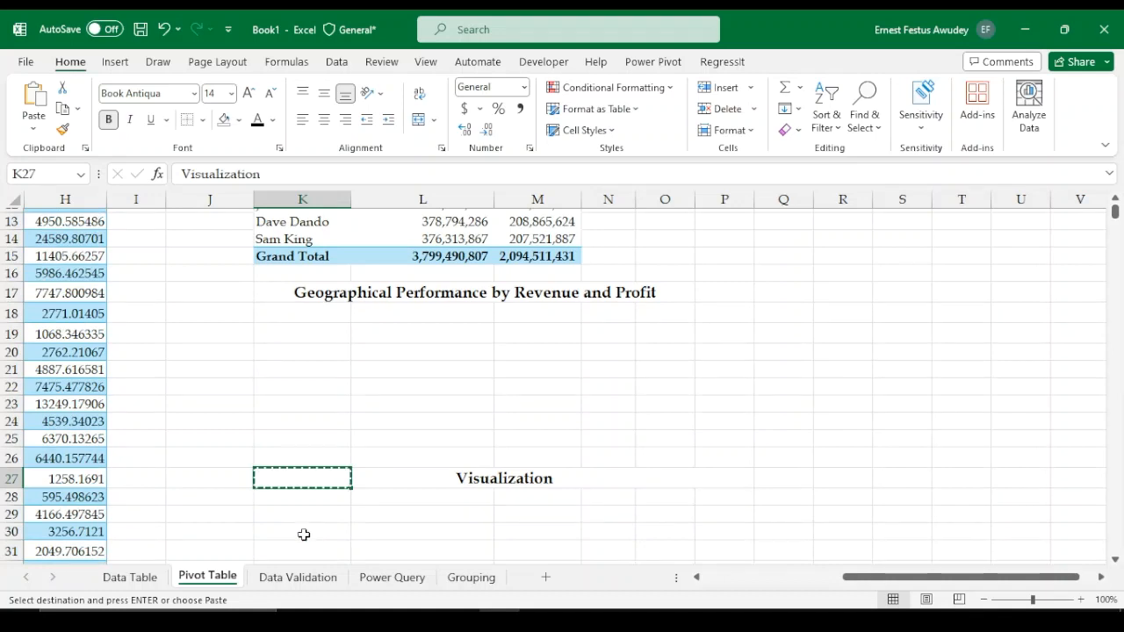
click(304, 534)
key(Return)
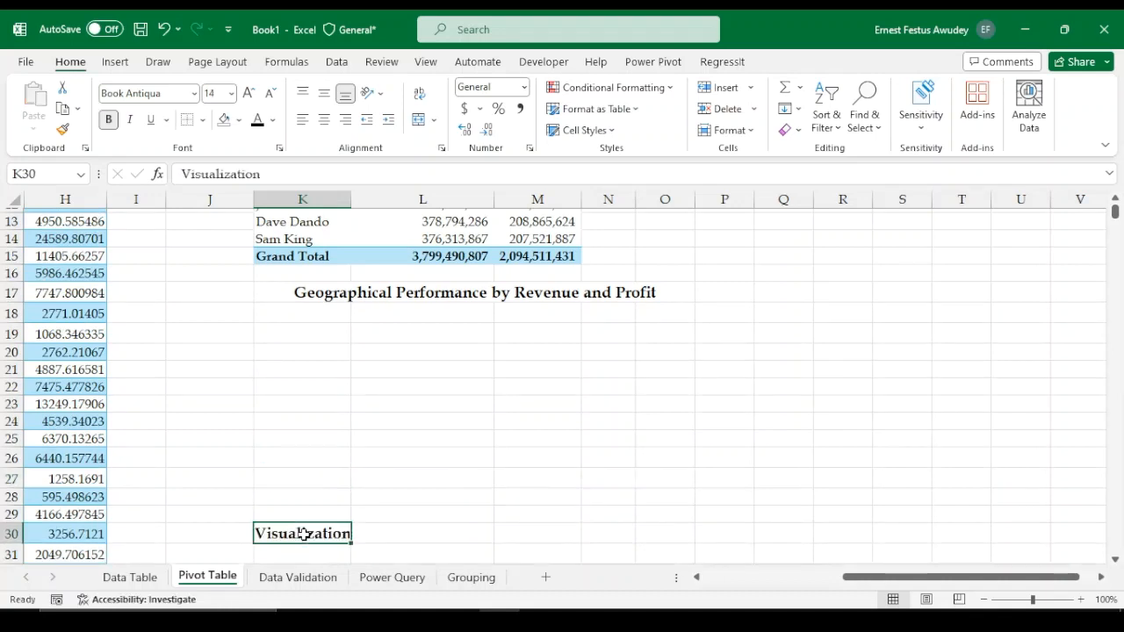
drag(311, 531, 638, 528)
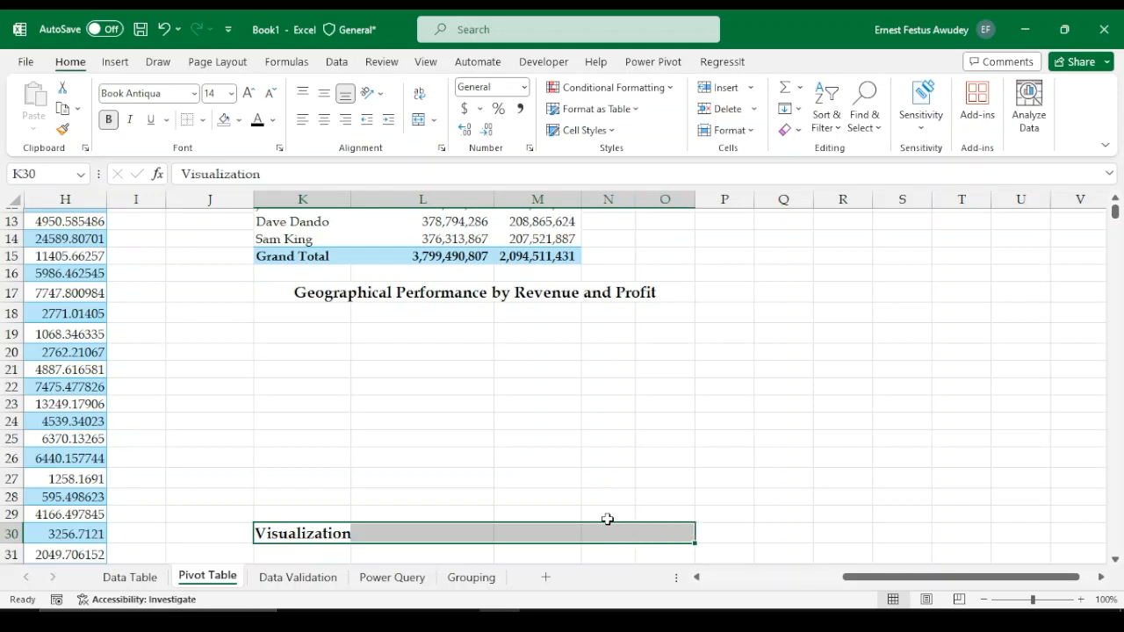
key(ctrl+1)
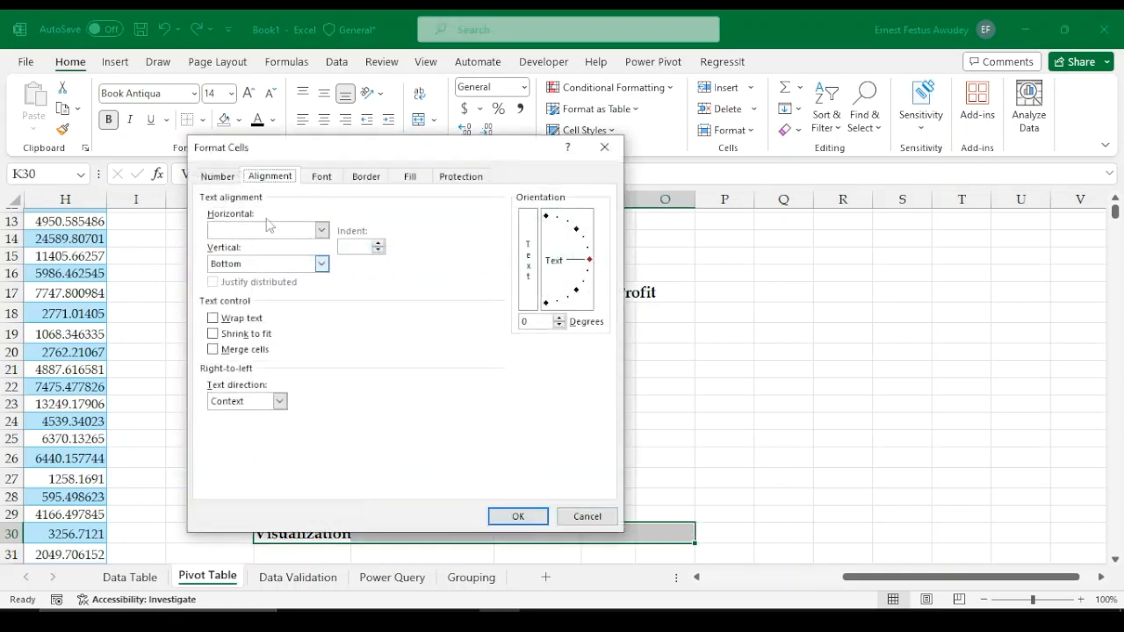
click(320, 230)
click(279, 309)
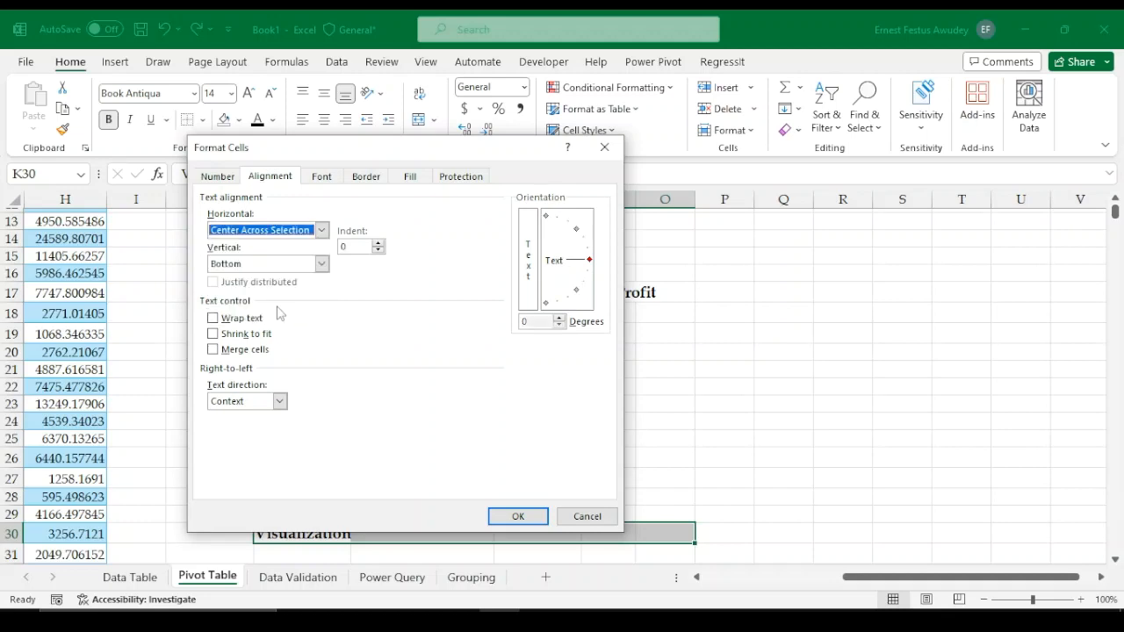
click(518, 516)
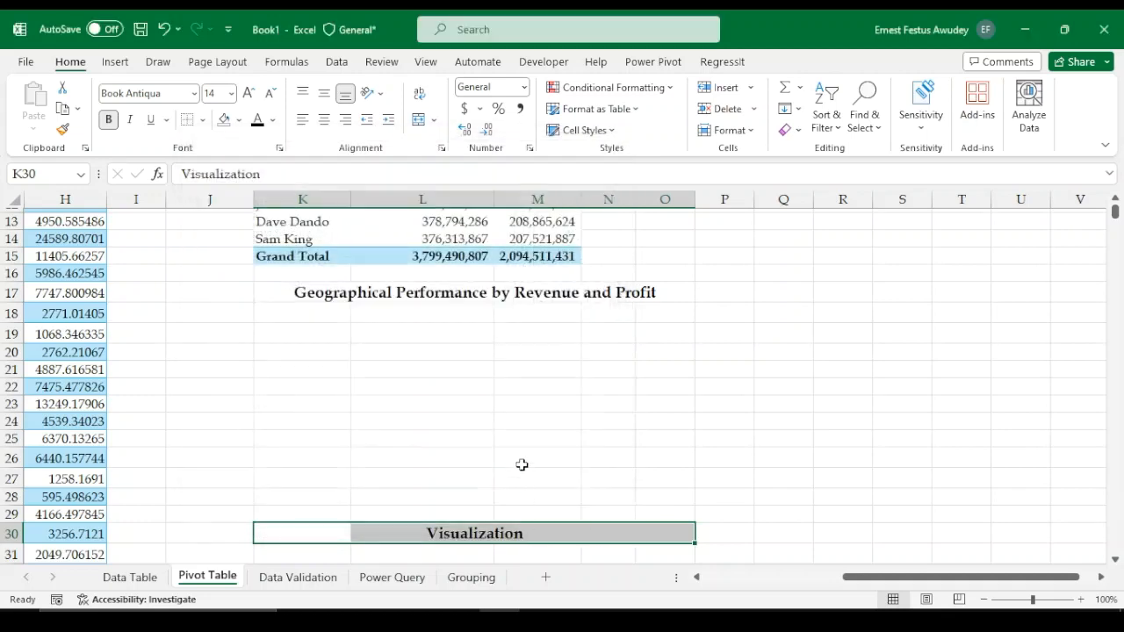
click(484, 462)
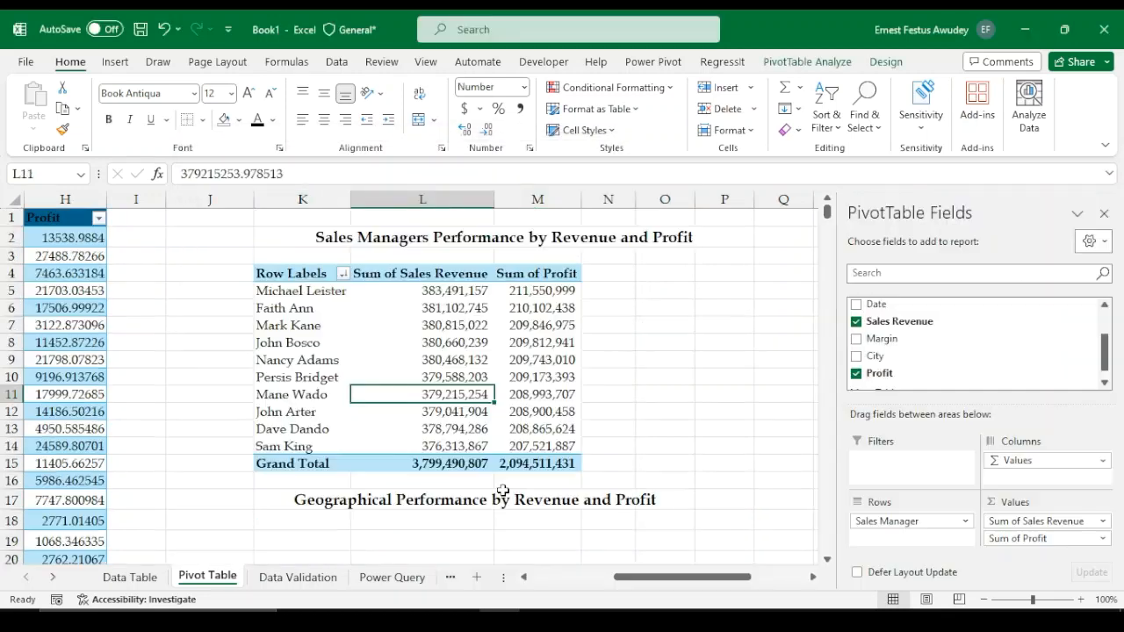
Copy the sales manager pivot table and paste it at K19 under the geographical heading
scroll(434, 511, down, 2)
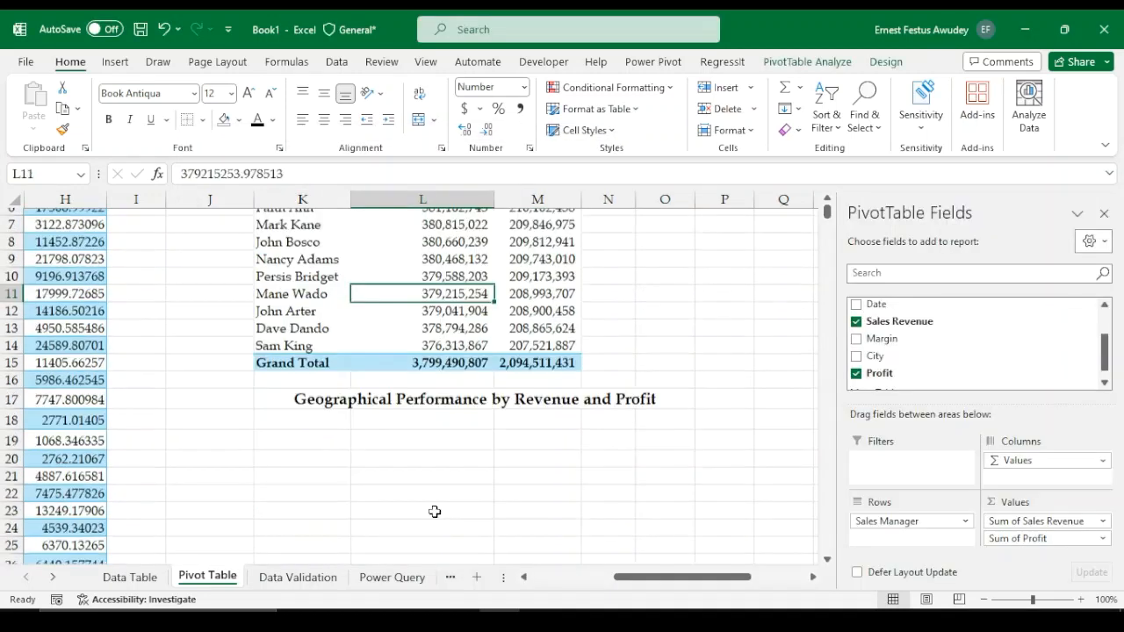
scroll(433, 511, down, 1)
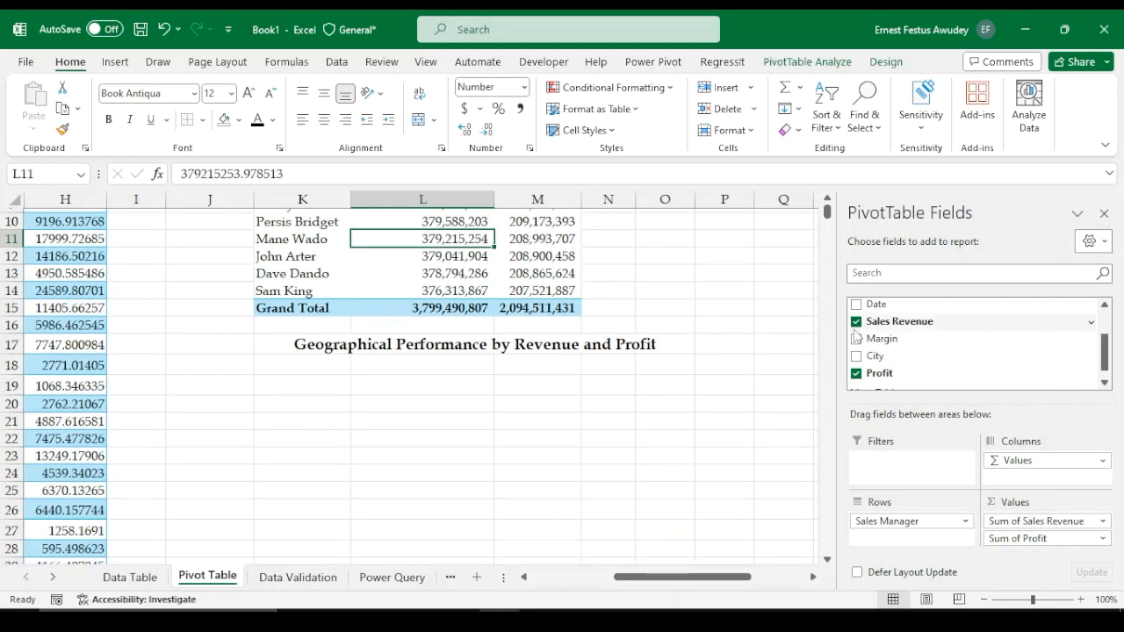
scroll(521, 322, up, 3)
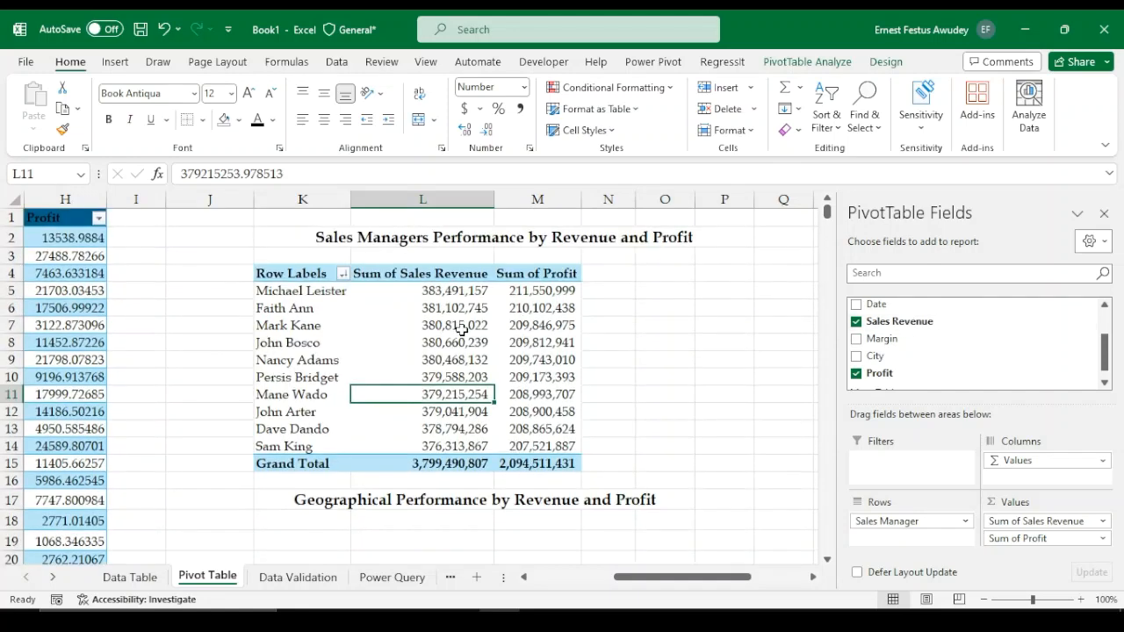
scroll(244, 407, down, 2)
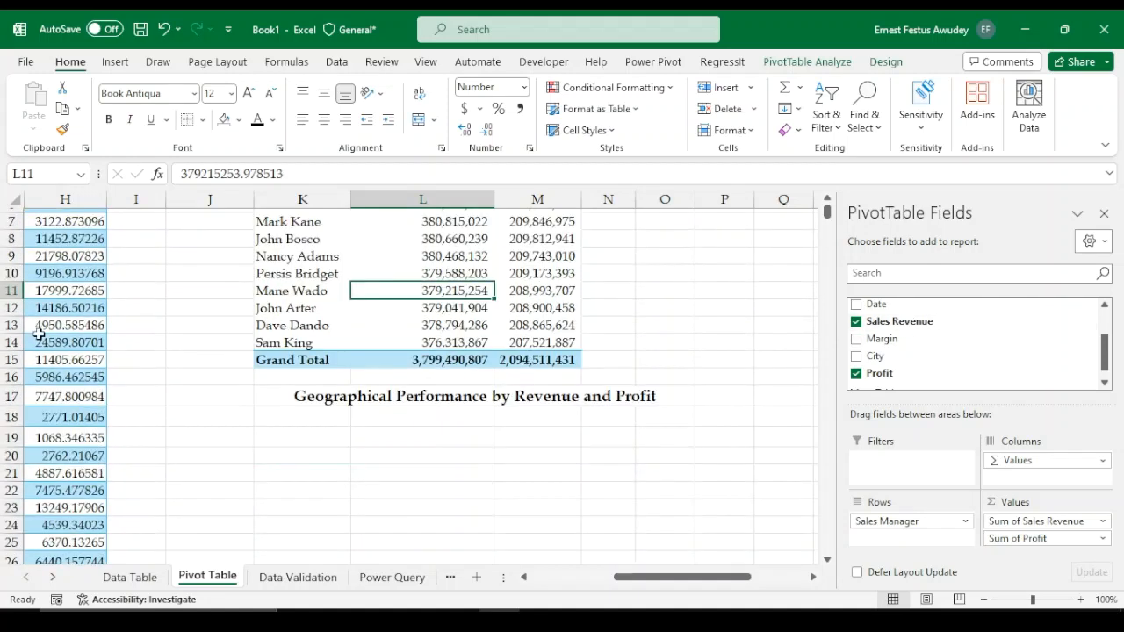
scroll(231, 394, up, 2)
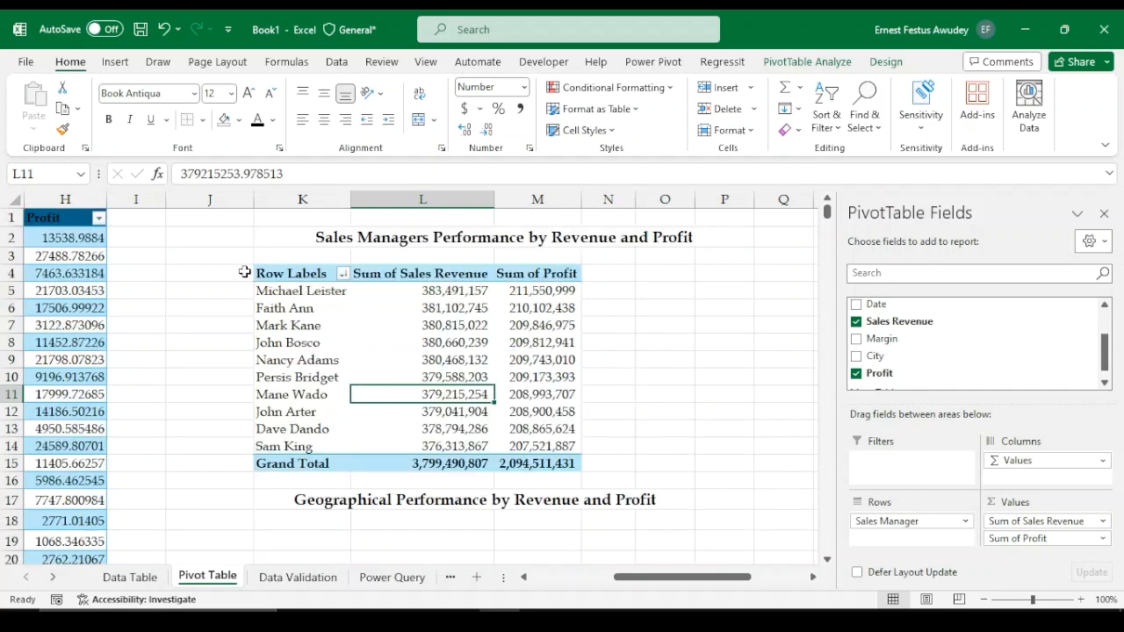
drag(256, 273, 569, 461)
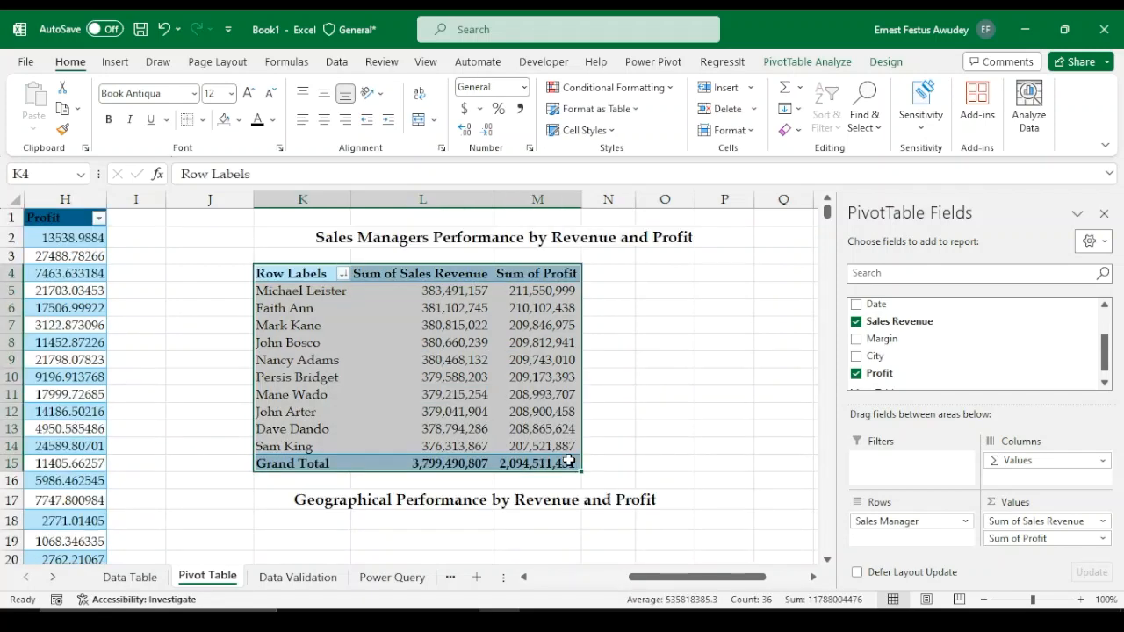
key(ctrl+c)
scroll(446, 474, down, 3)
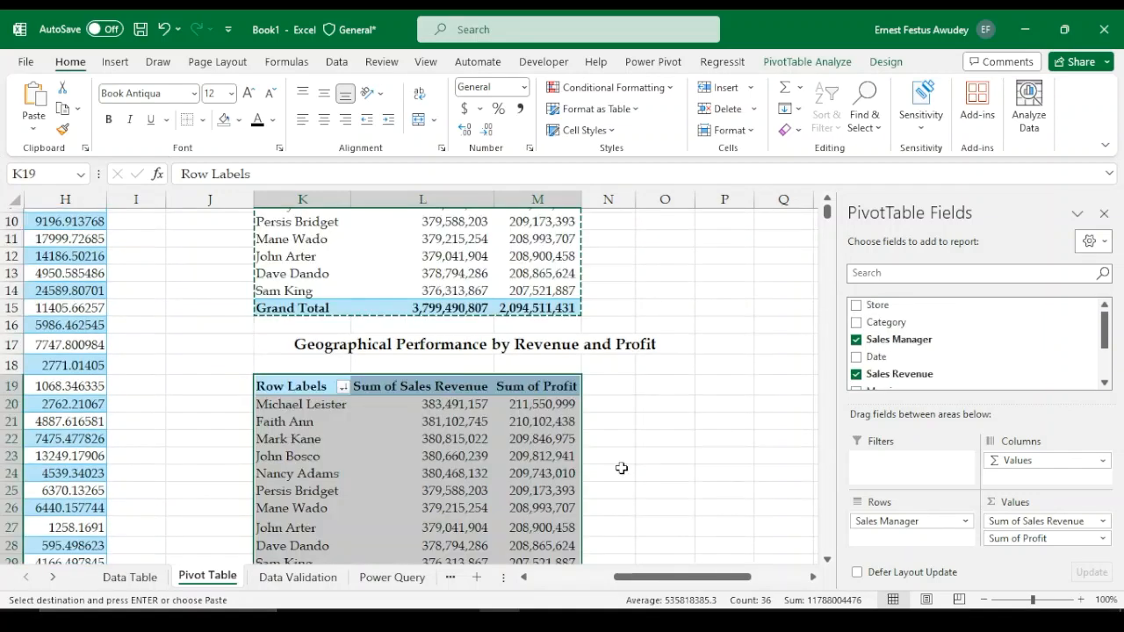
scroll(538, 468, down, 1)
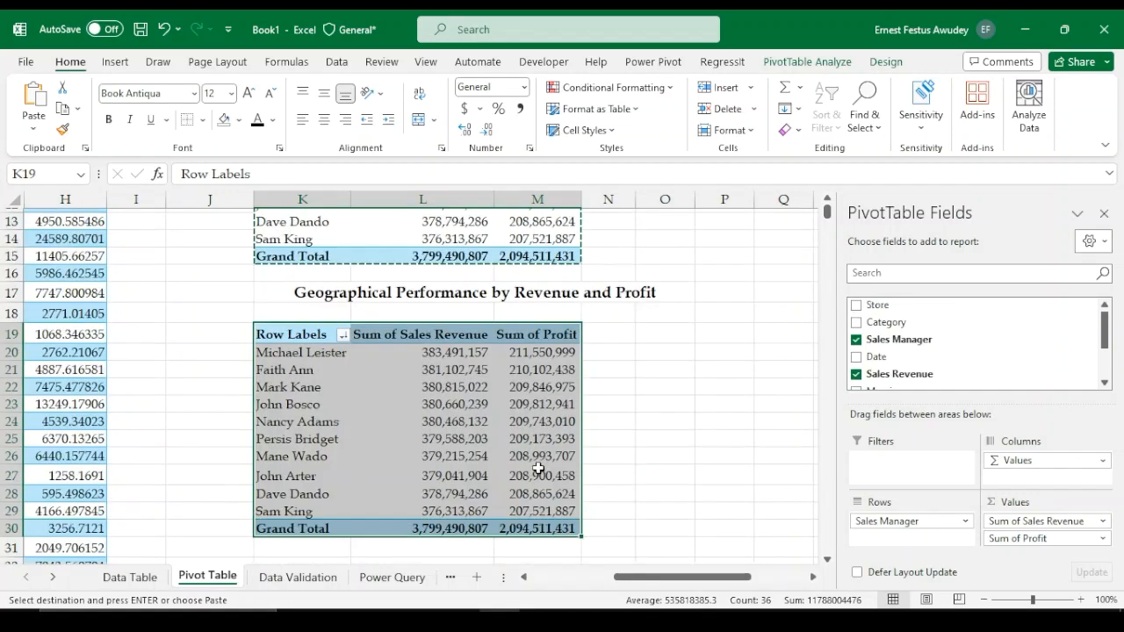
In the copied pivot table, replace the Sales Manager row field with City
click(488, 471)
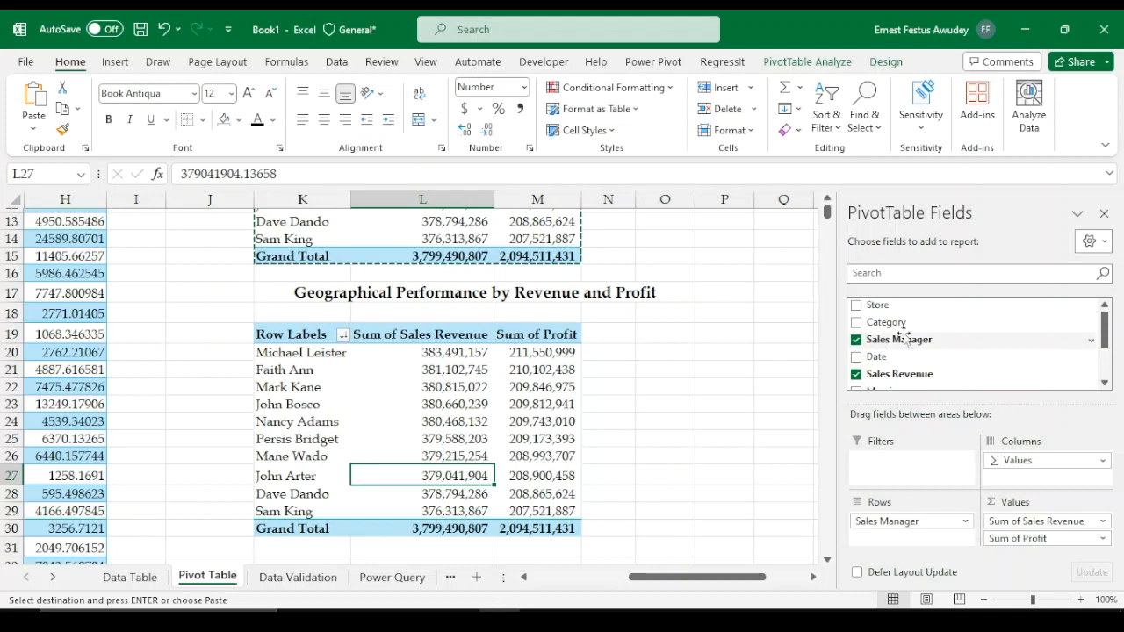
drag(904, 338, 865, 355)
click(857, 340)
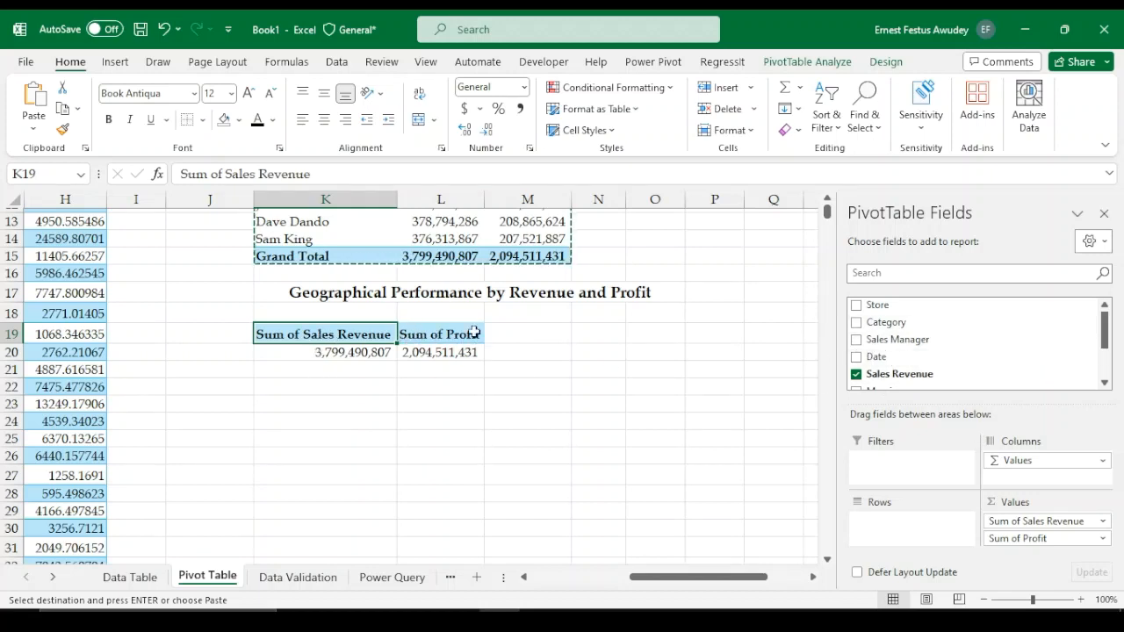
scroll(934, 346, down, 2)
scroll(931, 342, down, 1)
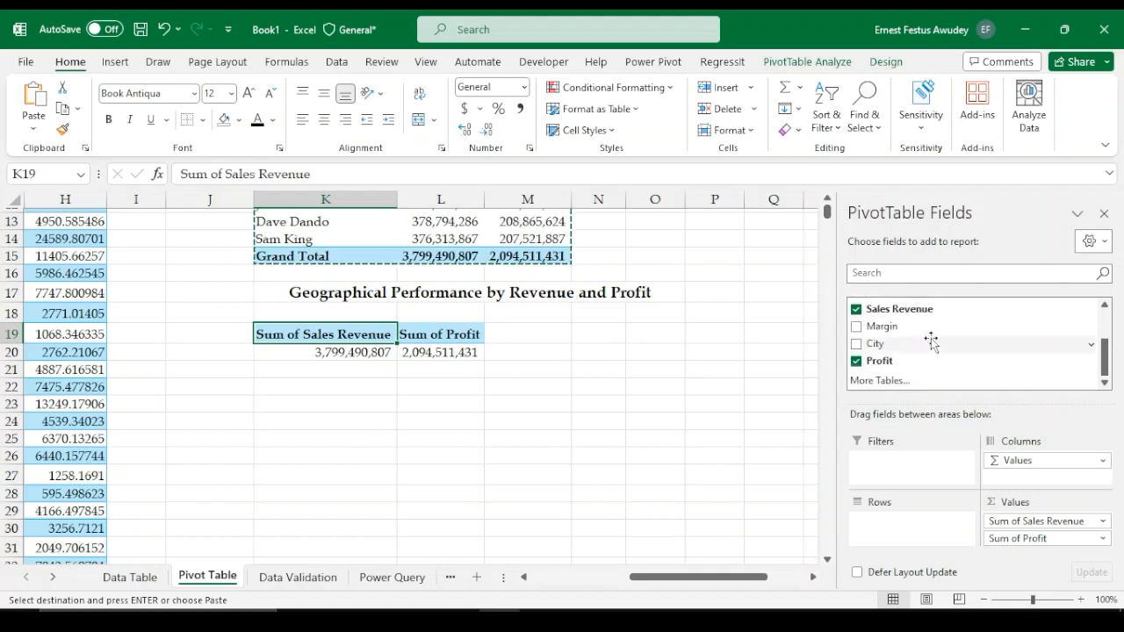
click(856, 344)
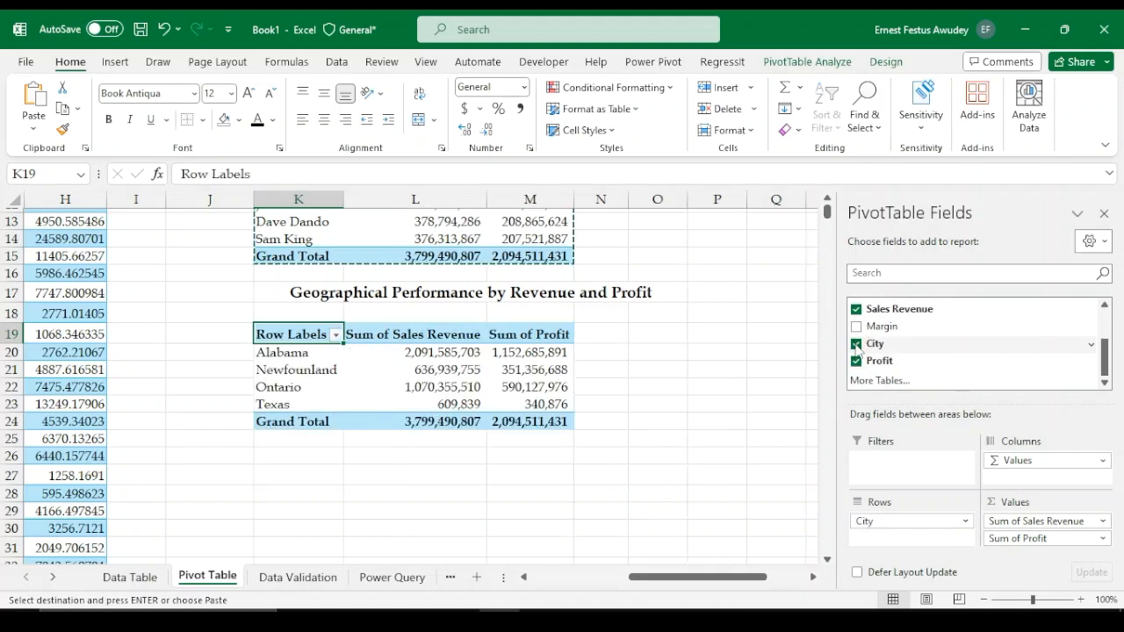
Show the geographical table's Sum of Profit values as % of Grand Total
click(293, 373)
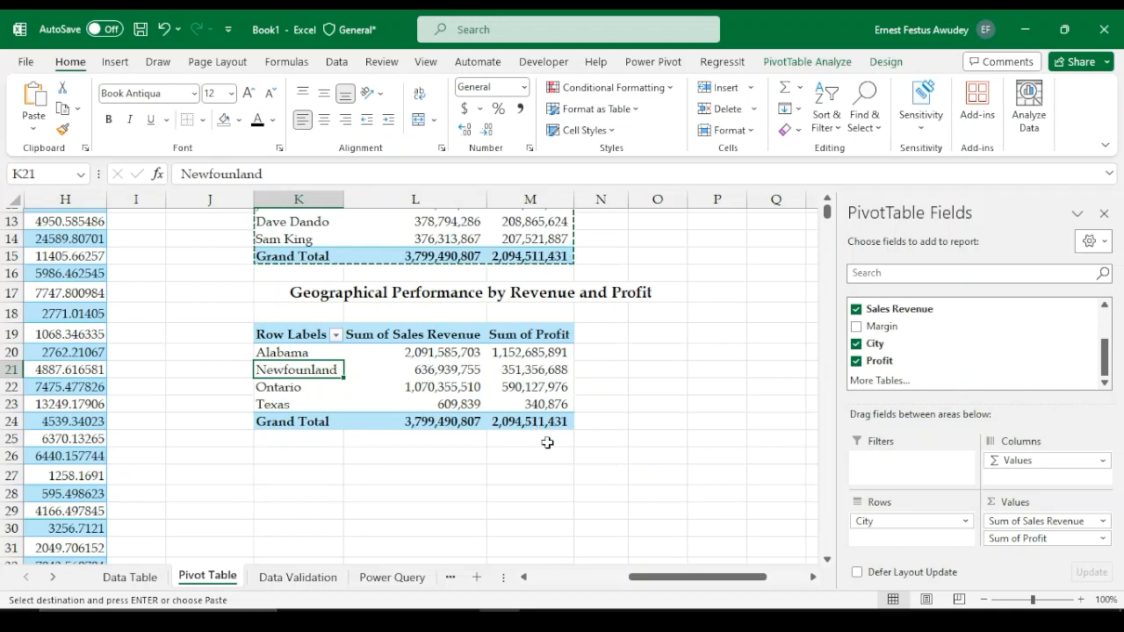
right_click(532, 373)
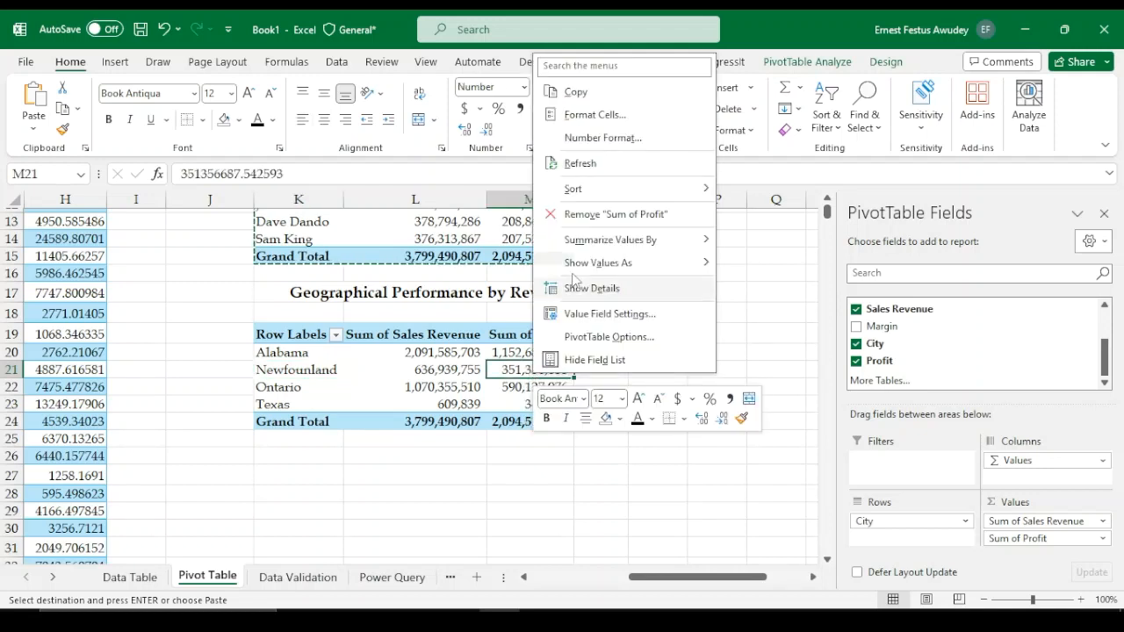
mouse_move(586, 263)
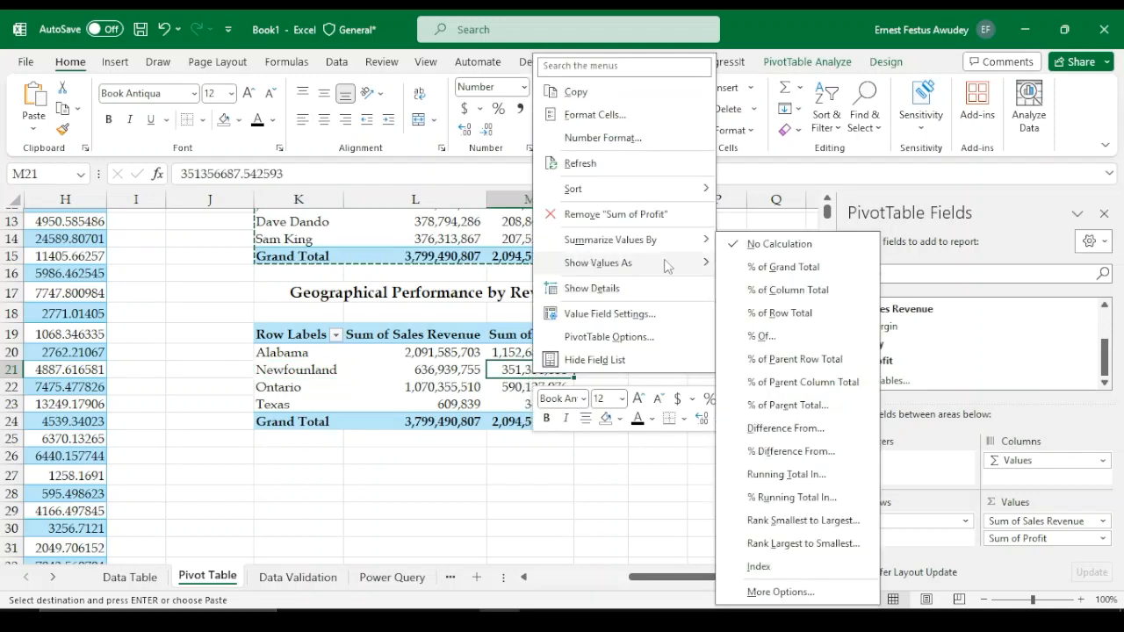
click(773, 268)
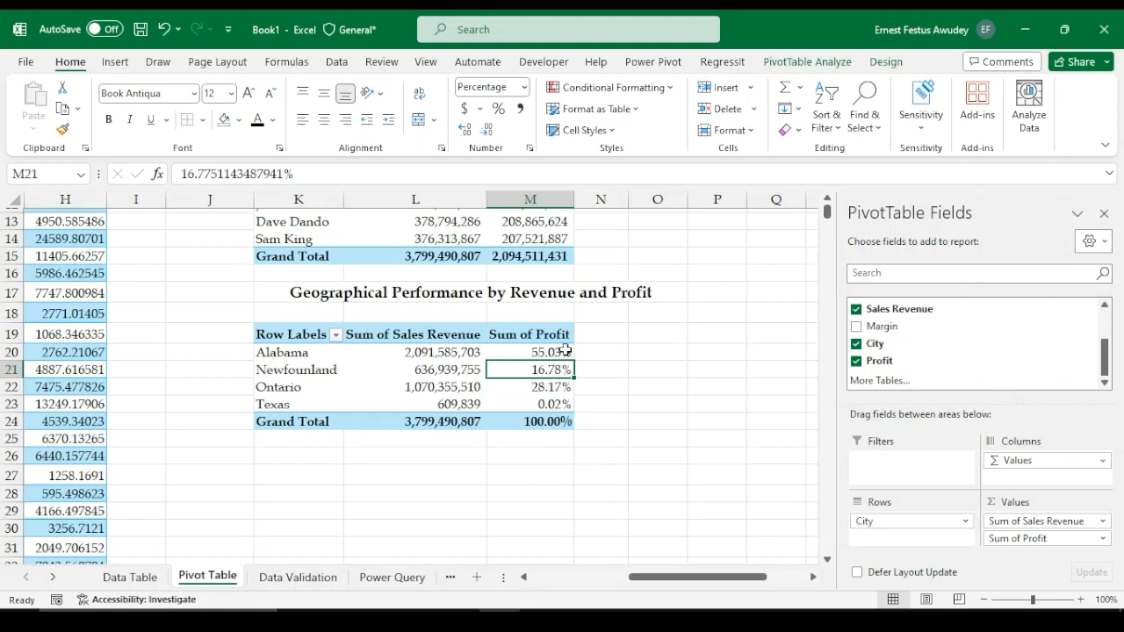
Add the Profit field to the geographical pivot table's values a second time
click(523, 351)
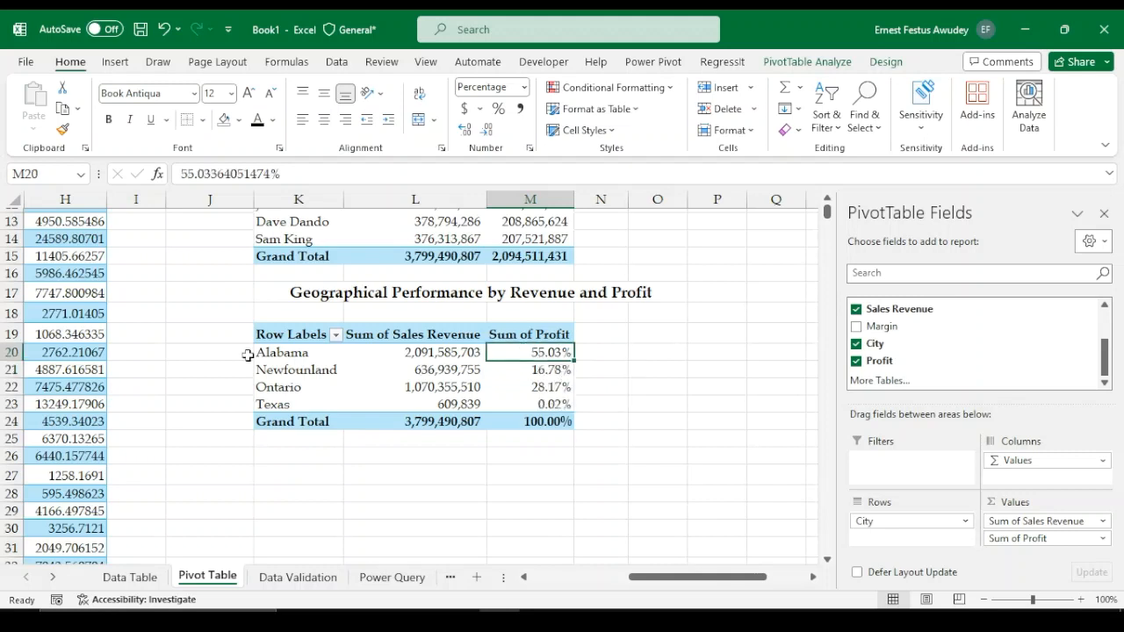
mouse_move(545, 372)
scroll(553, 435, down, 3)
scroll(509, 484, up, 4)
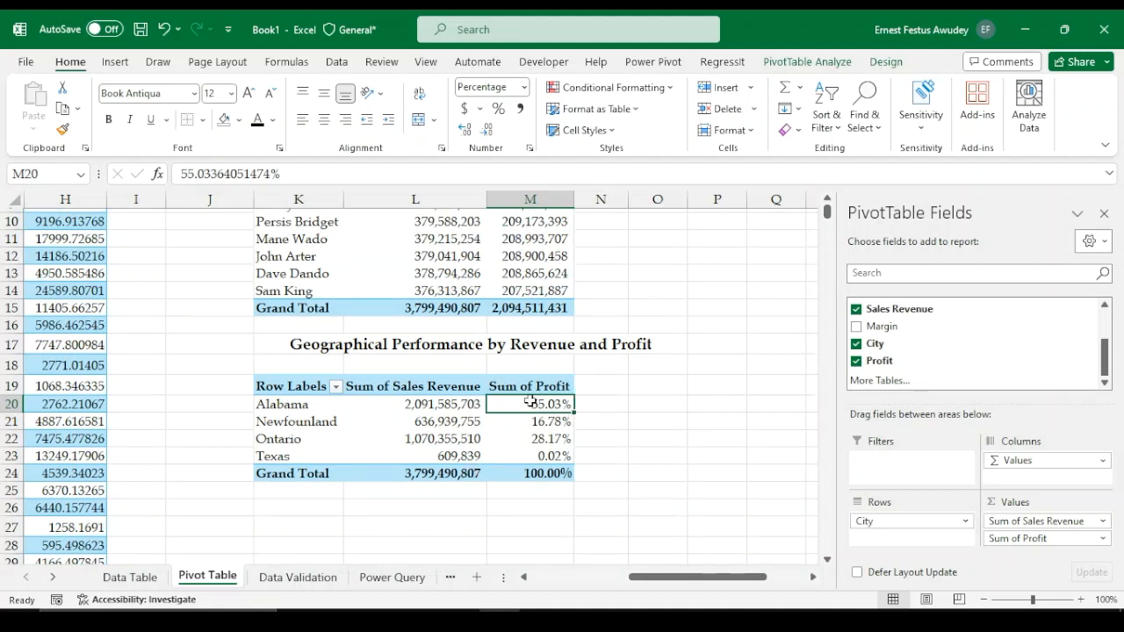
click(606, 384)
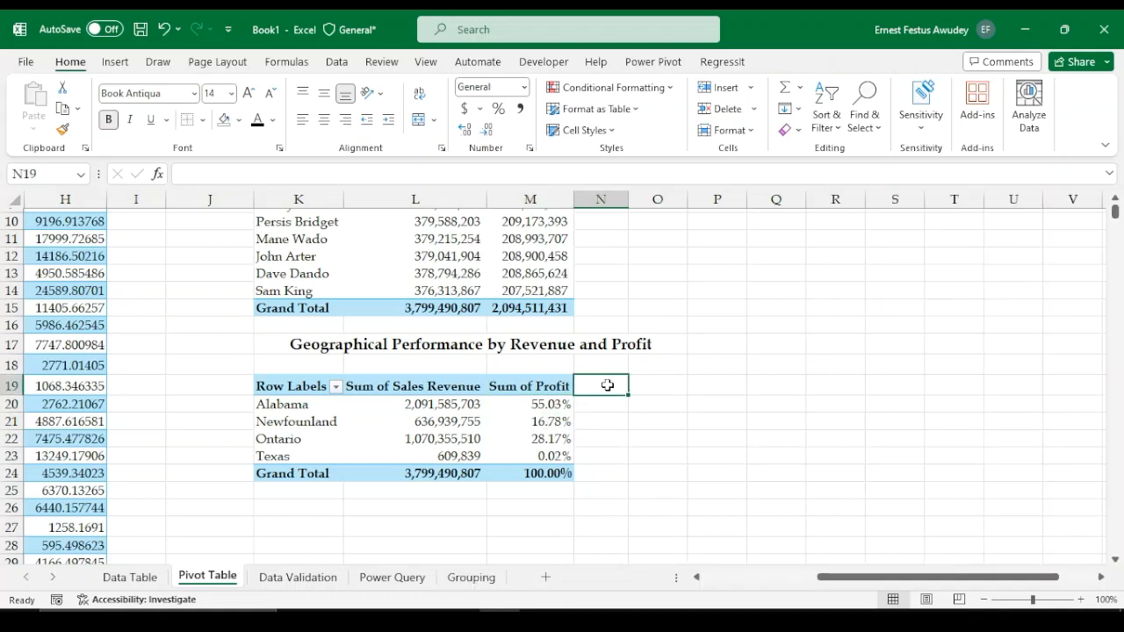
click(530, 421)
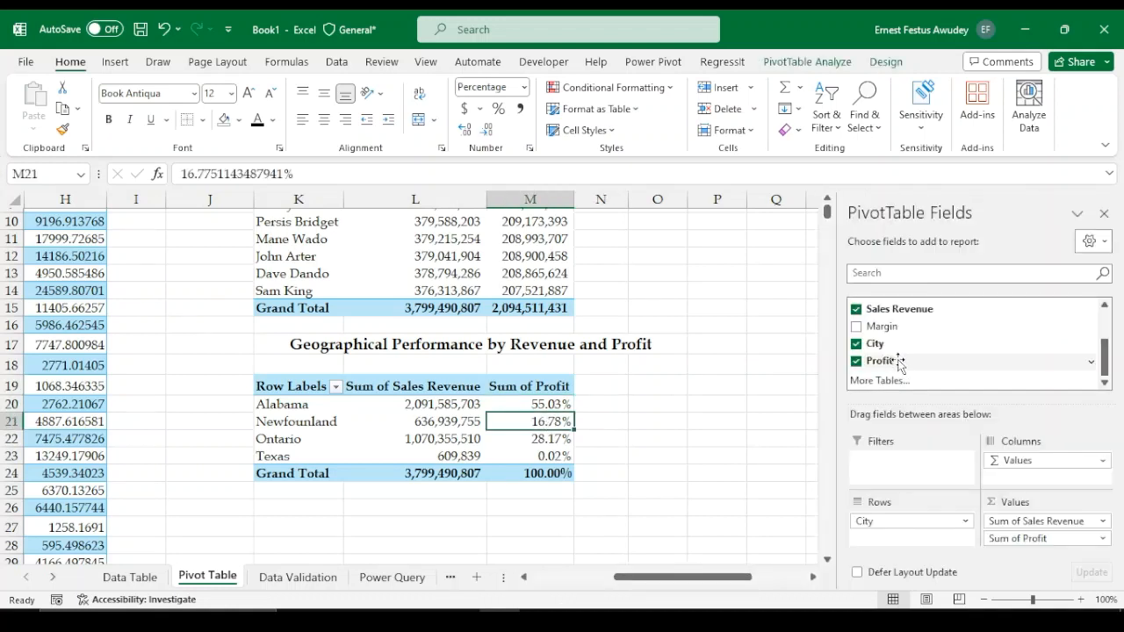
drag(898, 363, 1014, 533)
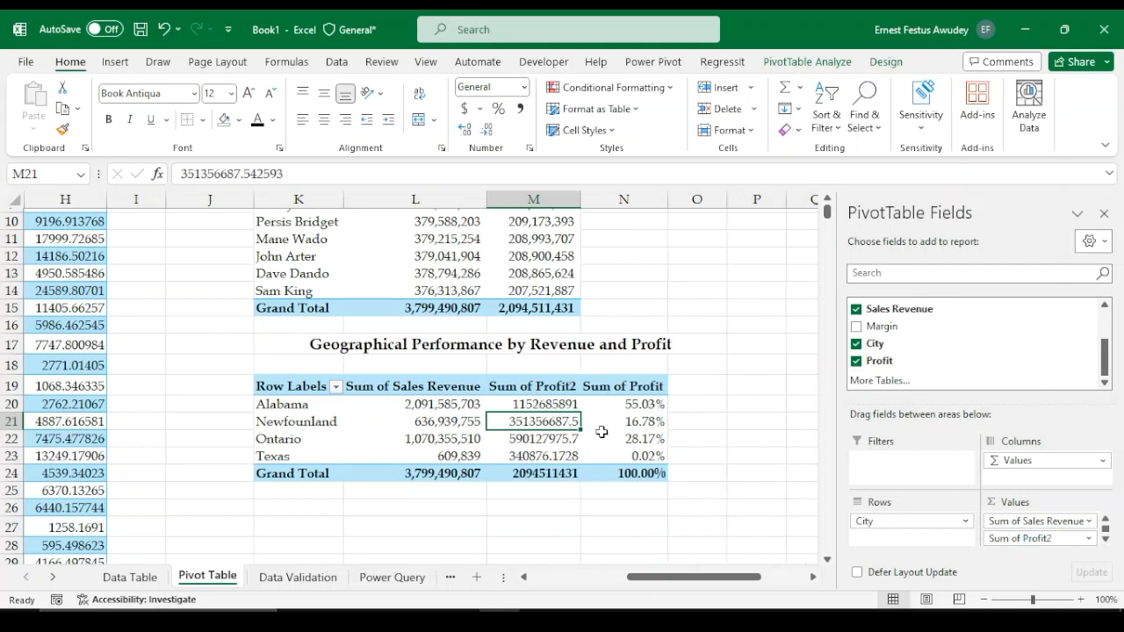
Format the Sum of Profit2 column as Number with 0 decimal places and a 1000 separator
right_click(537, 427)
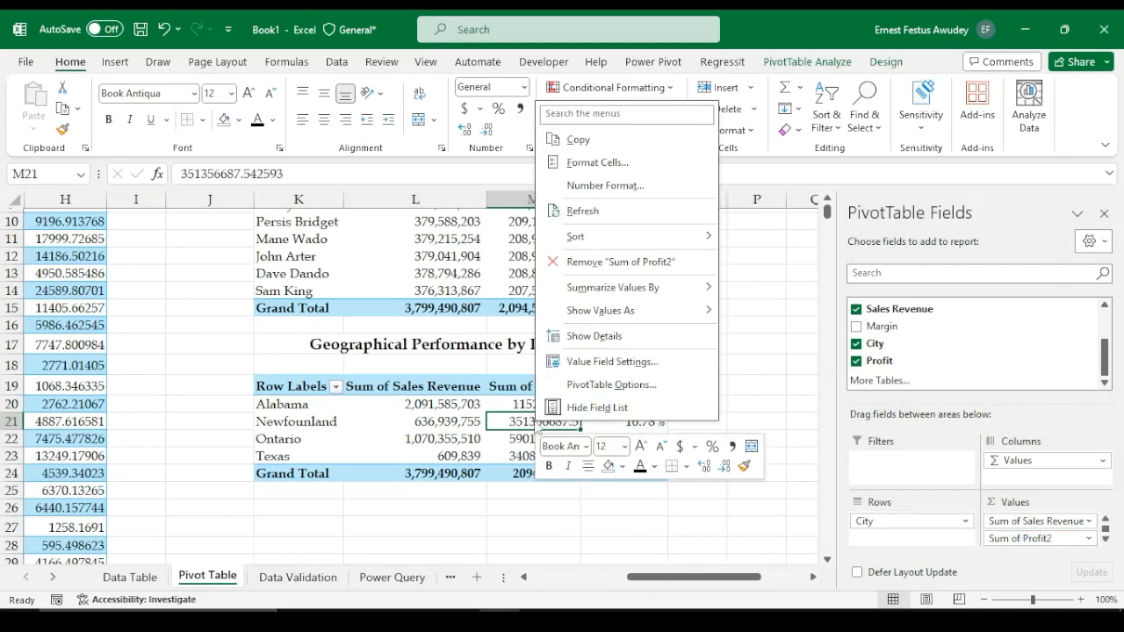
click(598, 186)
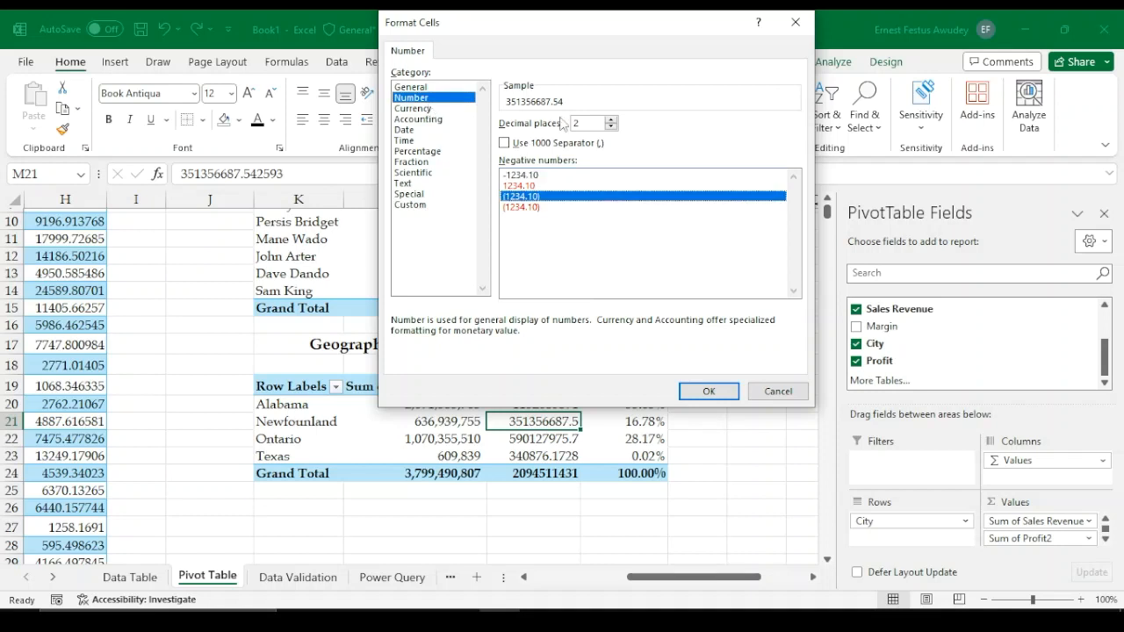
click(575, 142)
click(611, 126)
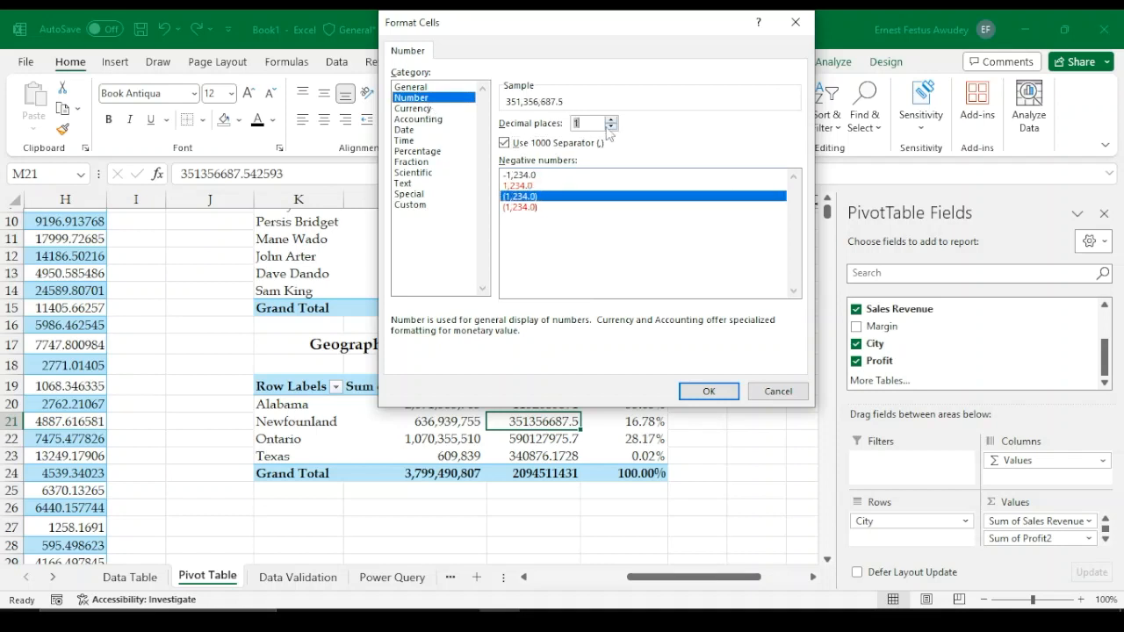
click(610, 127)
click(708, 391)
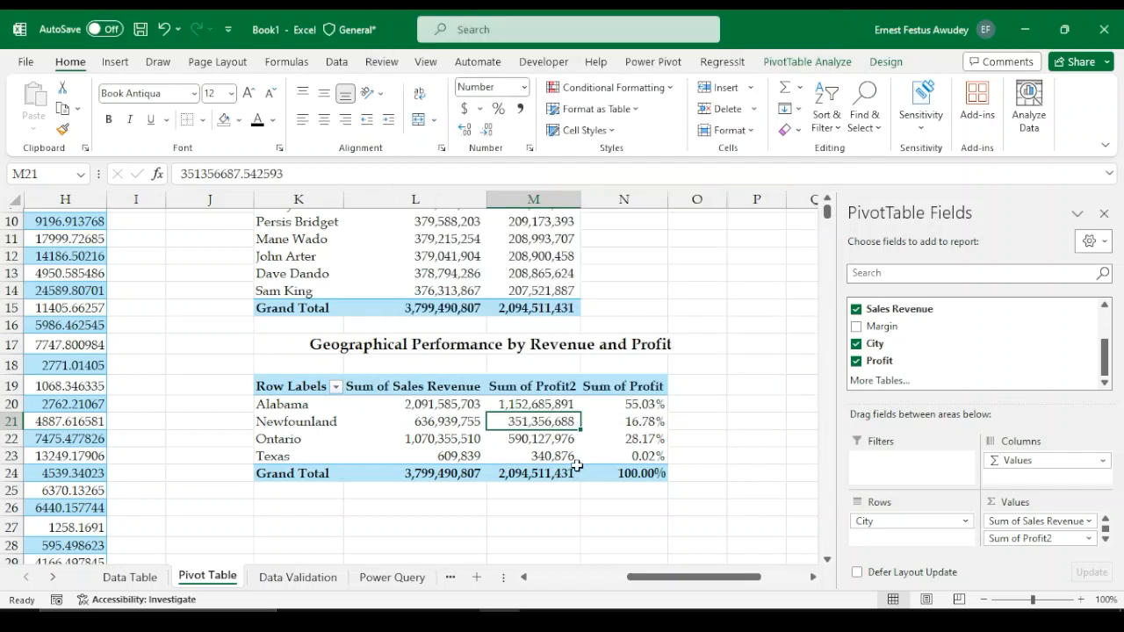
Sort the cities by the profit percentage from largest to smallest
right_click(643, 428)
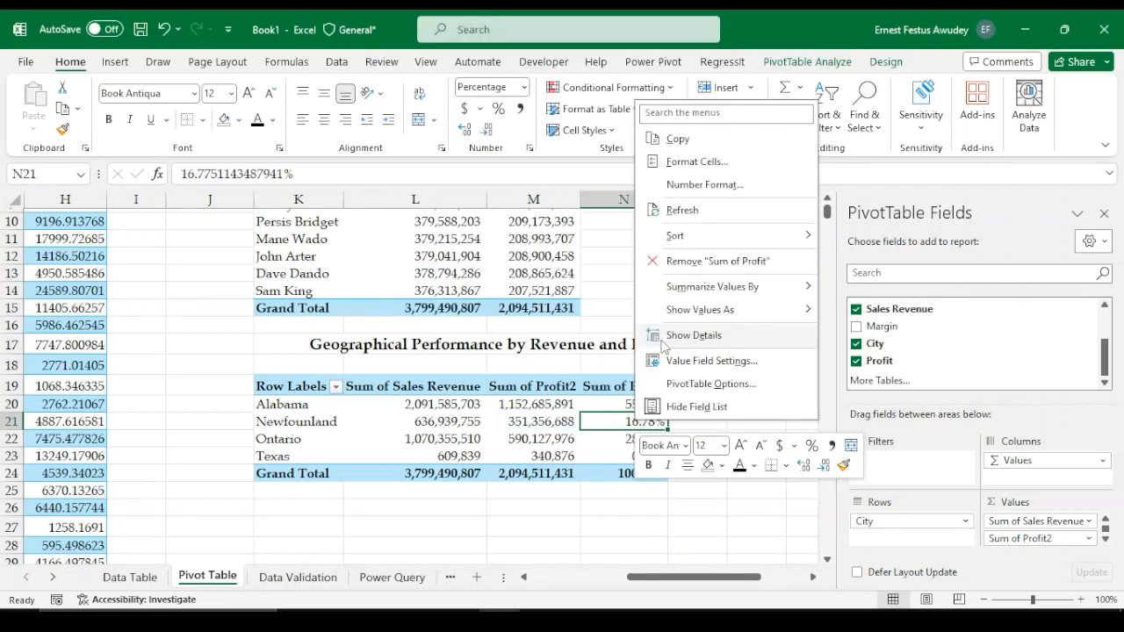
mouse_move(746, 236)
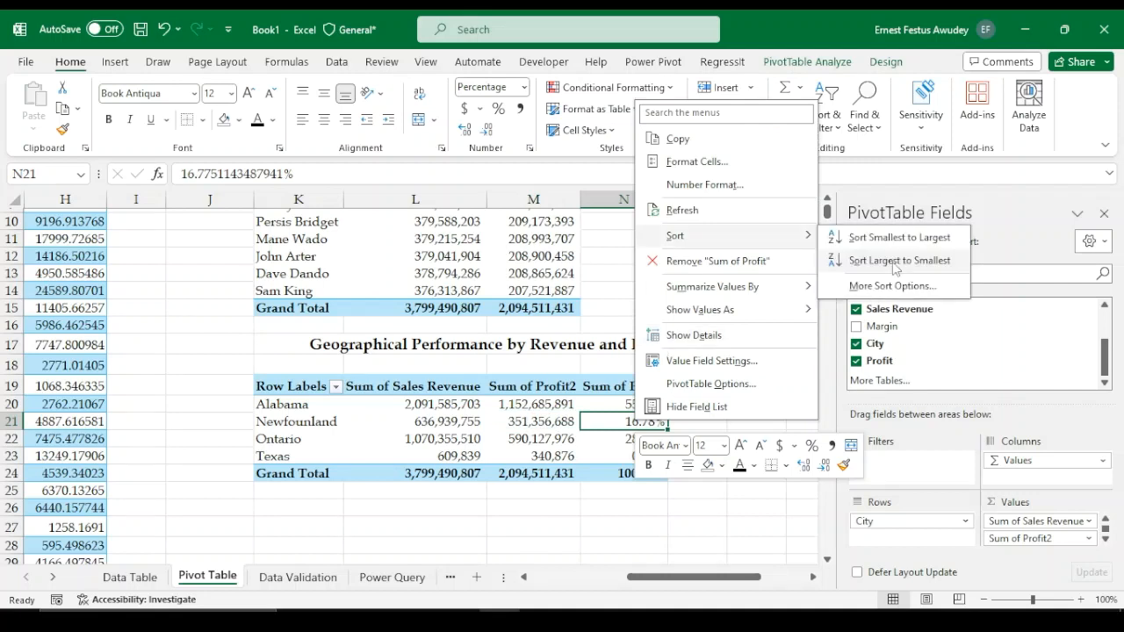
click(894, 261)
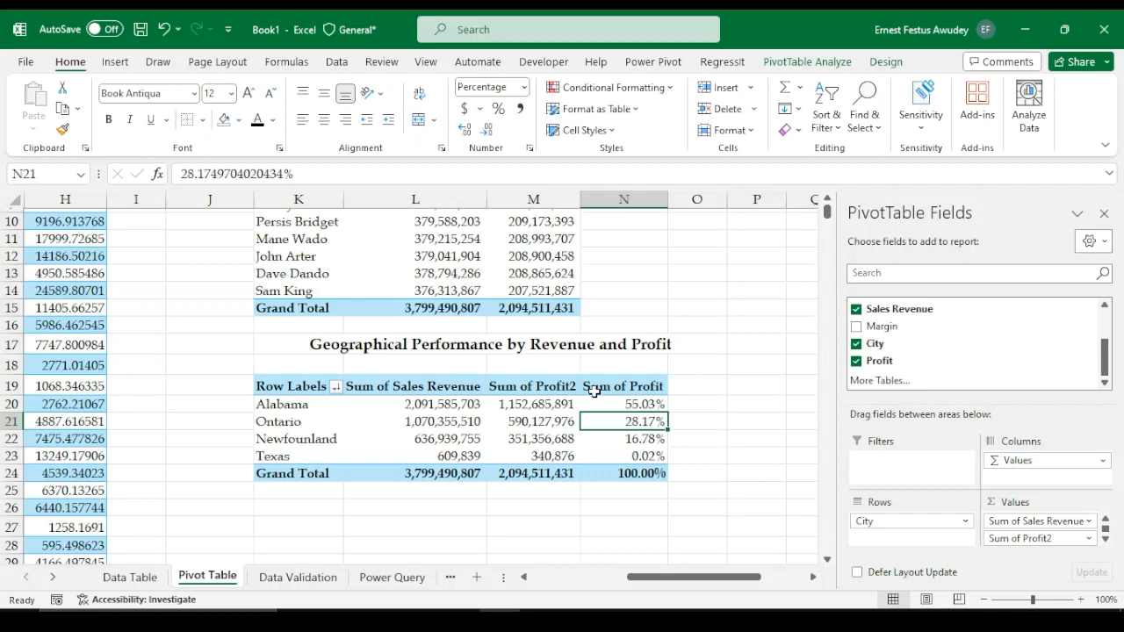
Rename the sales manager pivot table to "Sales Managers' Performance" in its PivotTable Options
scroll(651, 308, up, 3)
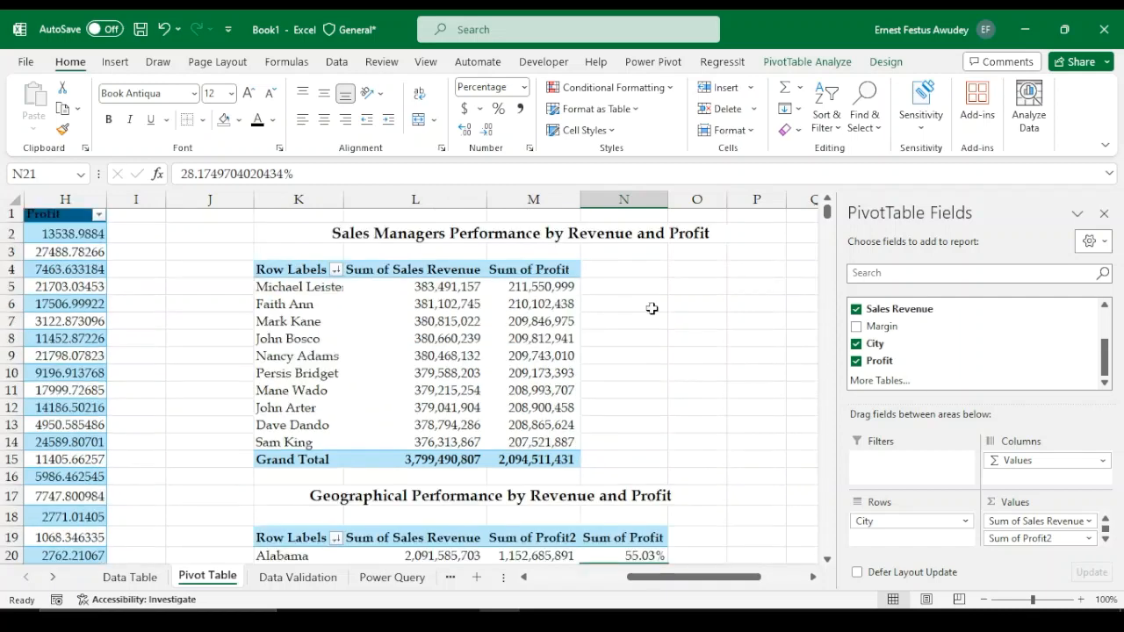
scroll(308, 429, down, 5)
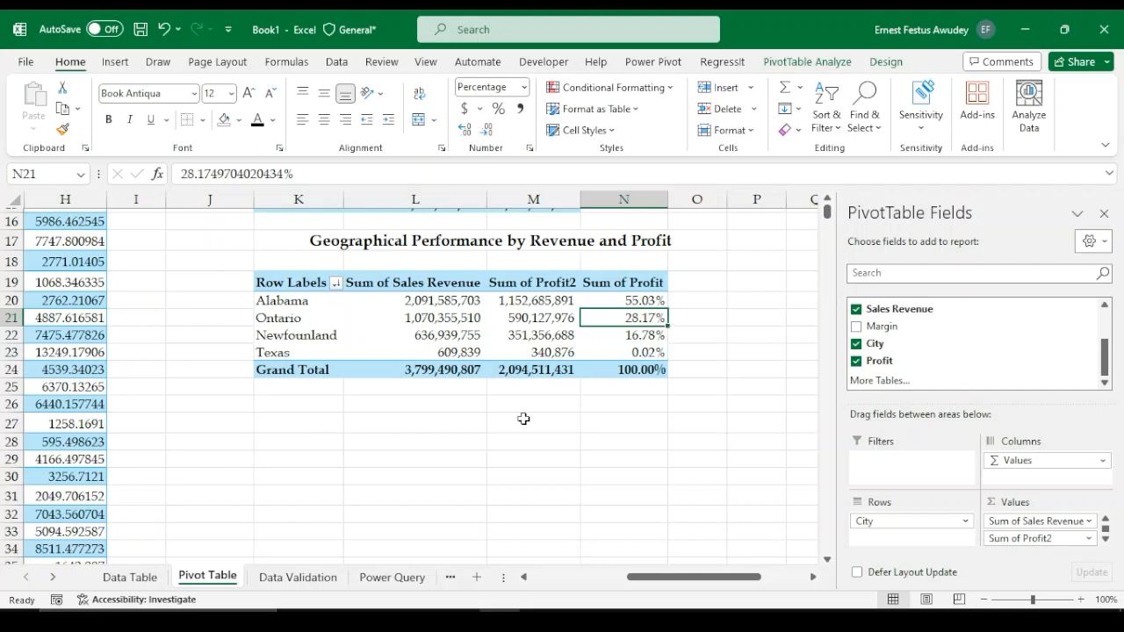
scroll(465, 307, up, 5)
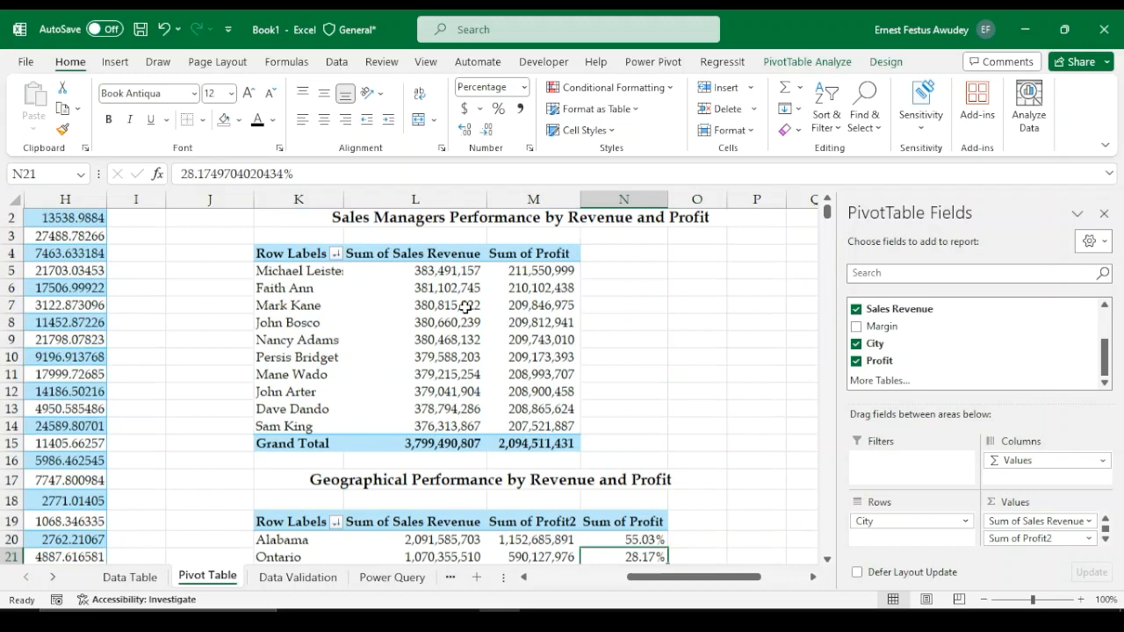
scroll(465, 307, up, 1)
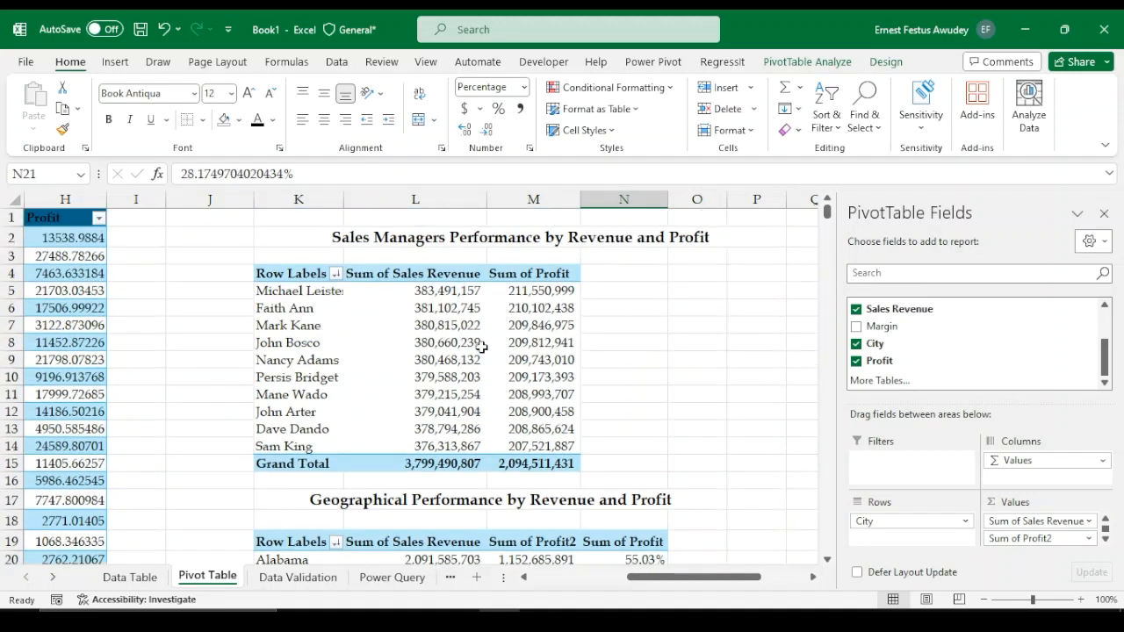
click(474, 359)
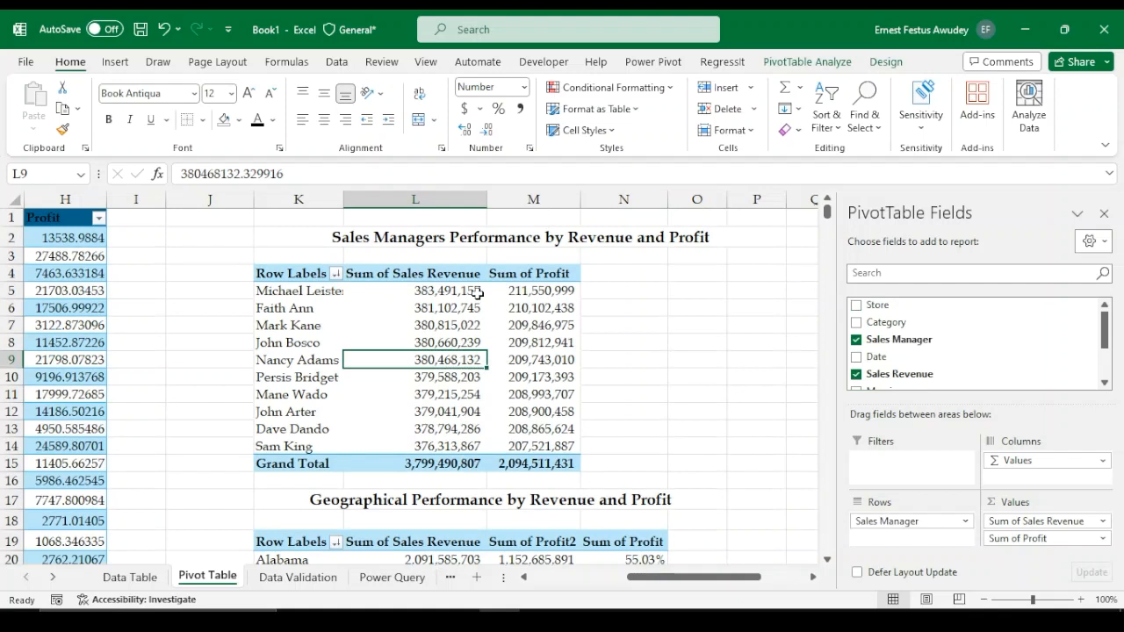
click(808, 61)
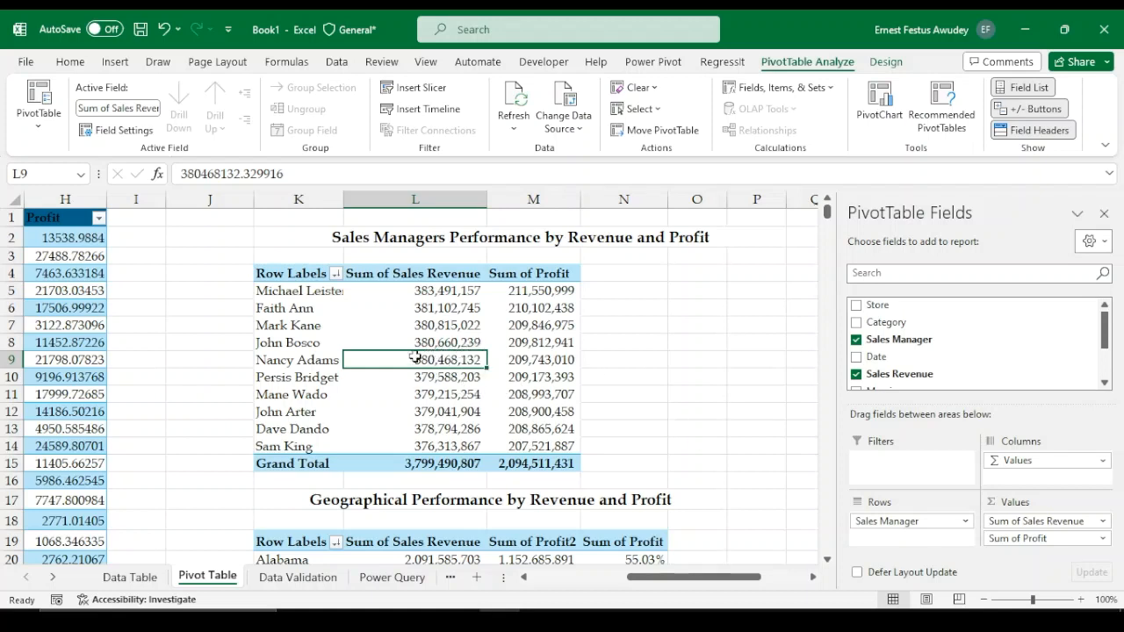
right_click(420, 369)
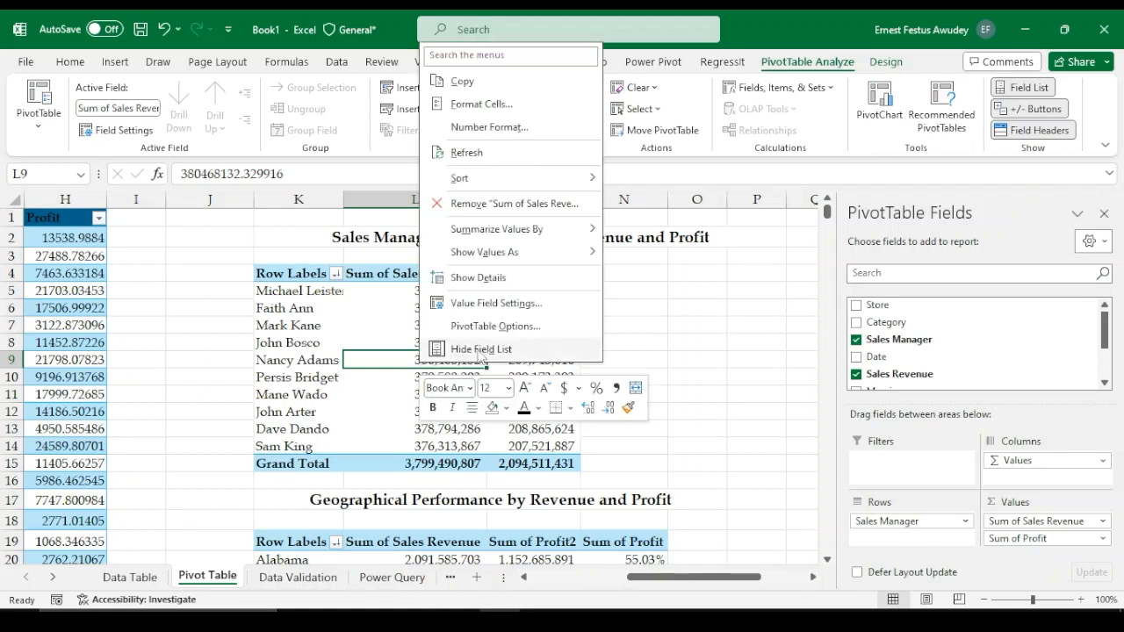
click(488, 326)
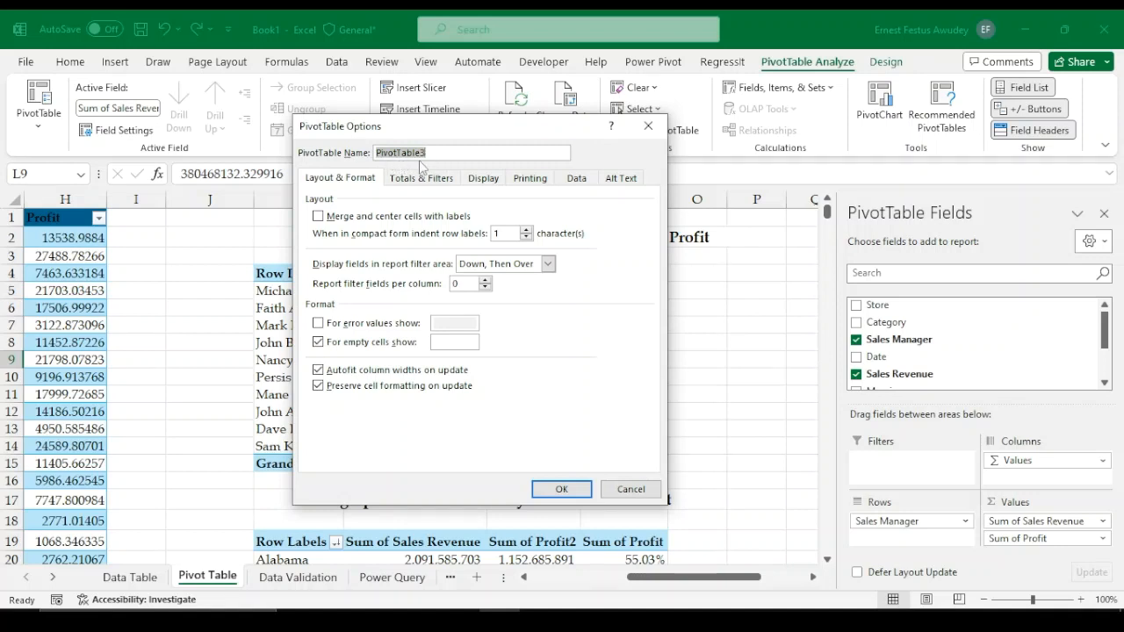
key(BackSpace)
text(Sales Managers' Performance)
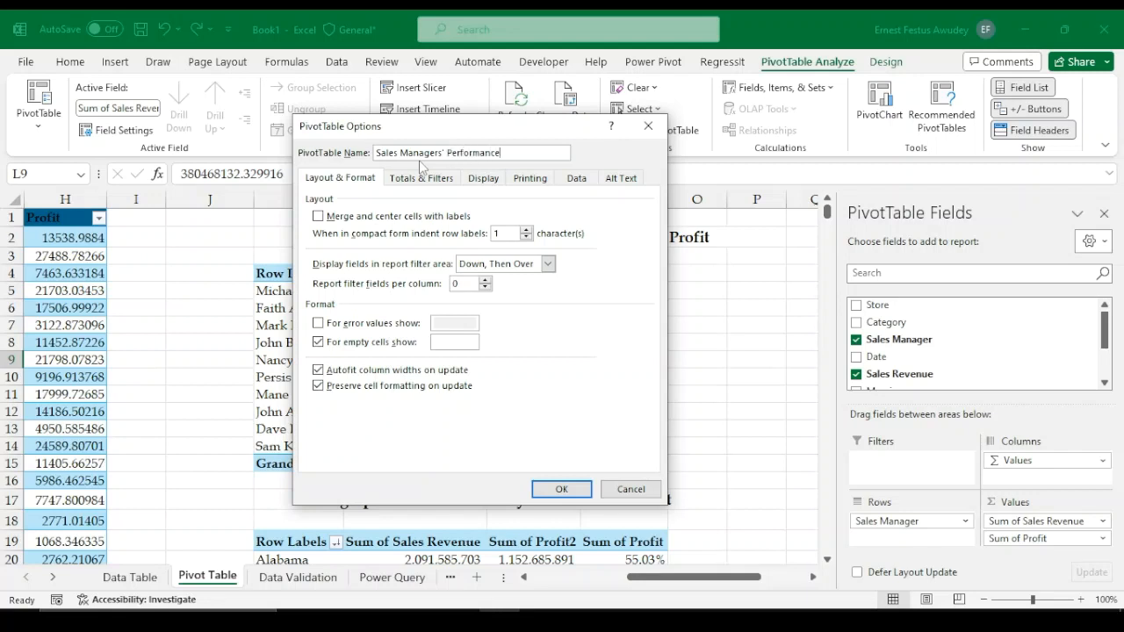
key(Return)
Rename the geographical pivot table to "Geographical Performance" in its PivotTable Options
scroll(452, 302, down, 2)
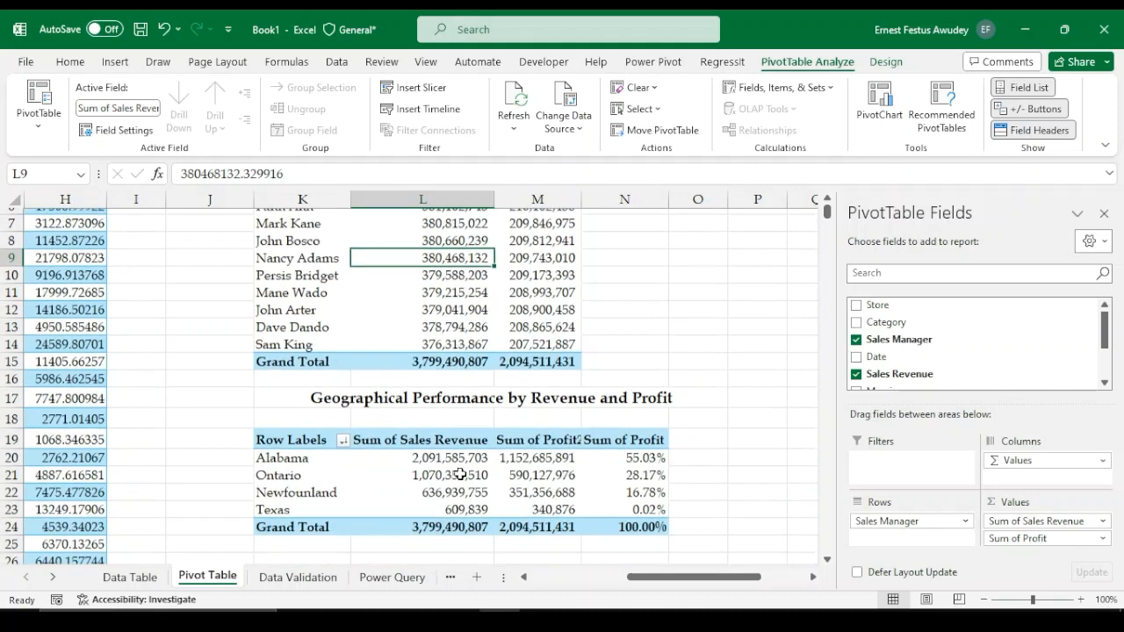
right_click(450, 475)
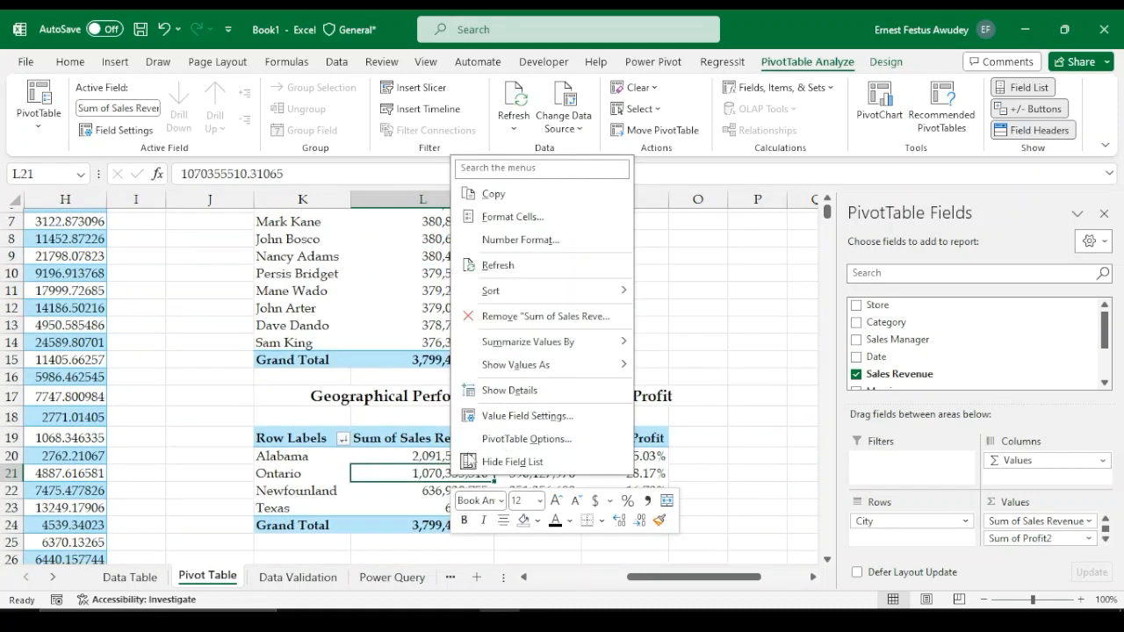
click(536, 439)
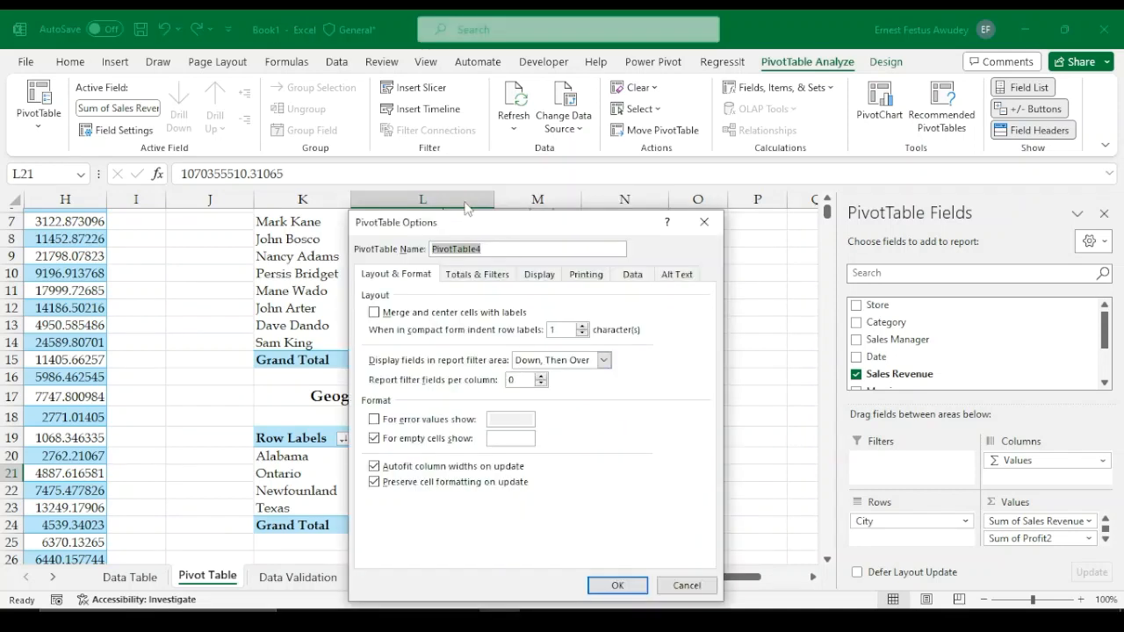
key(BackSpace)
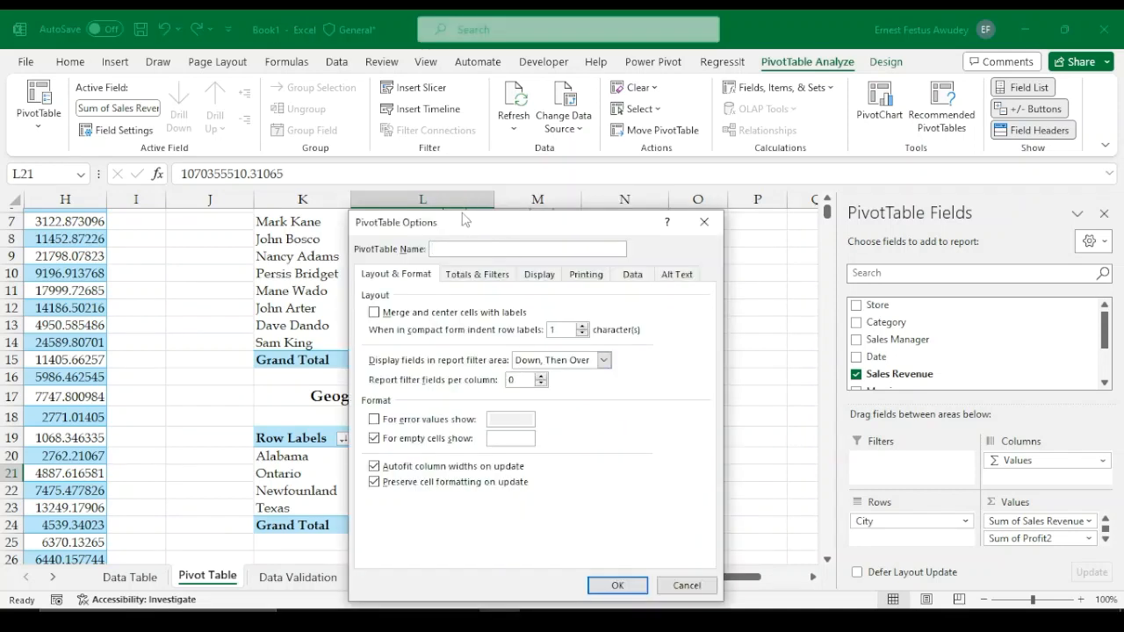
text(Geographical Performance)
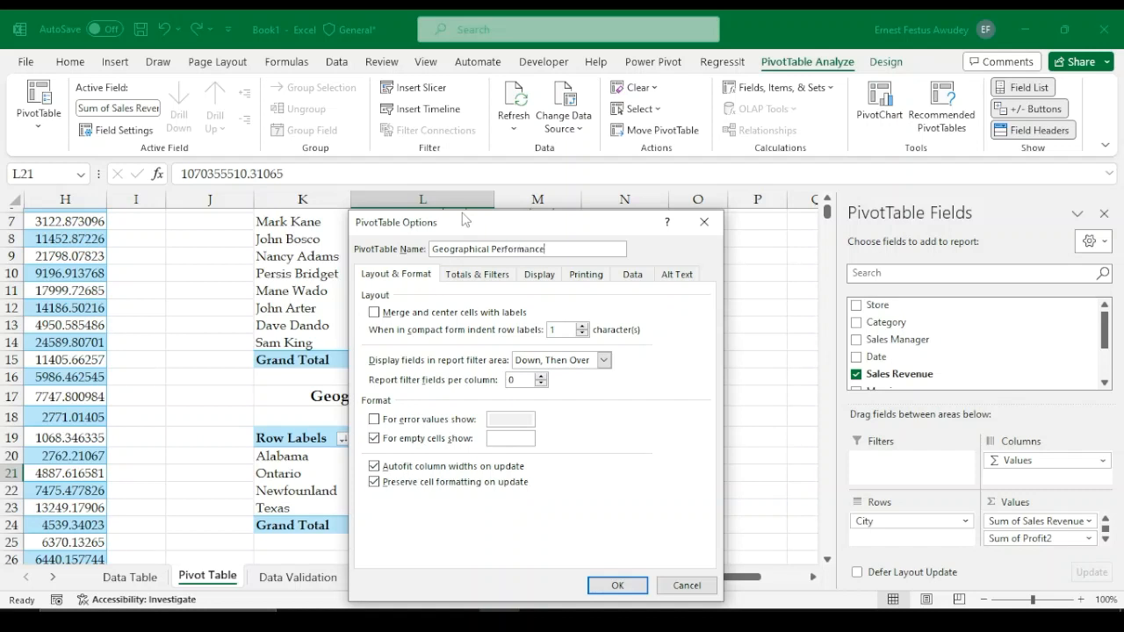
key(Return)
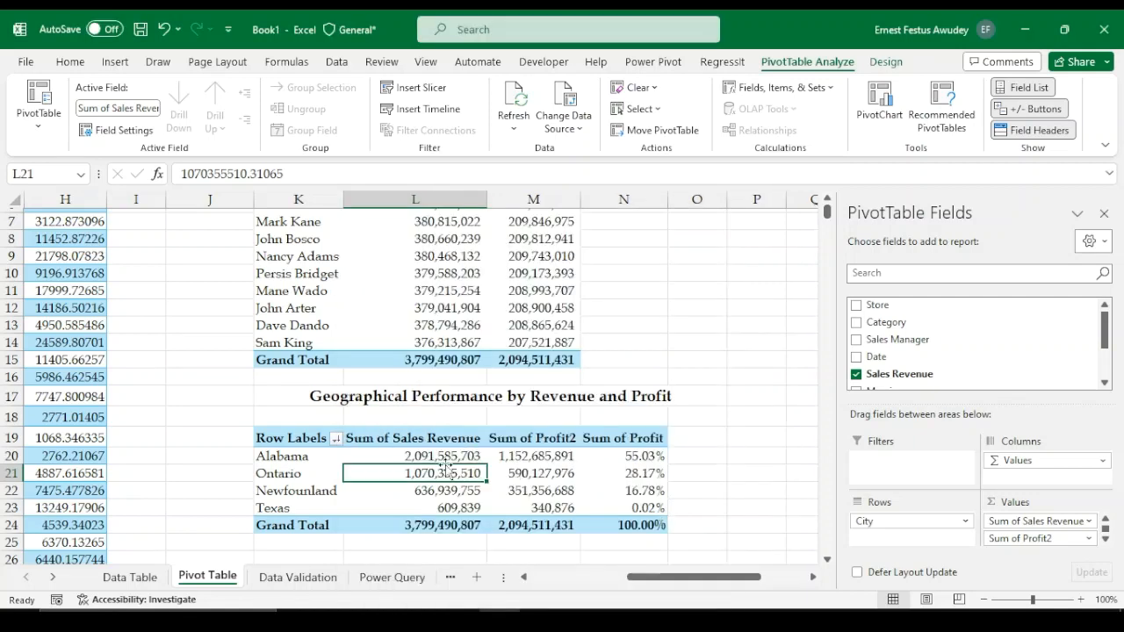
Rename the sales manager pivot table's row header to "Sales Managers"
scroll(402, 449, up, 1)
scroll(417, 219, up, 1)
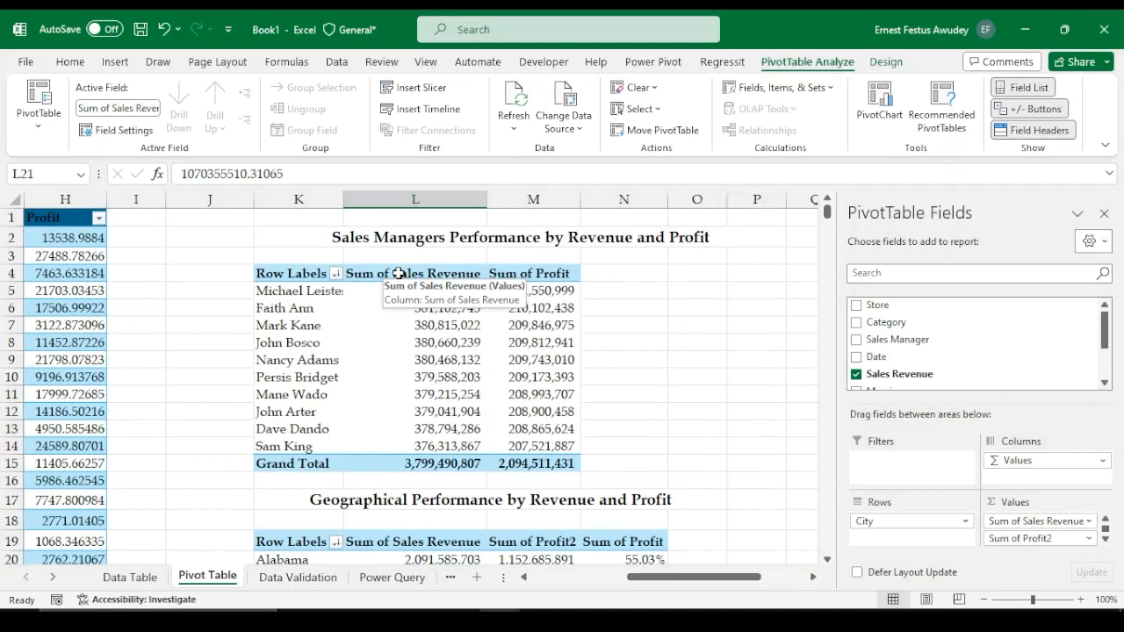
double_click(290, 273)
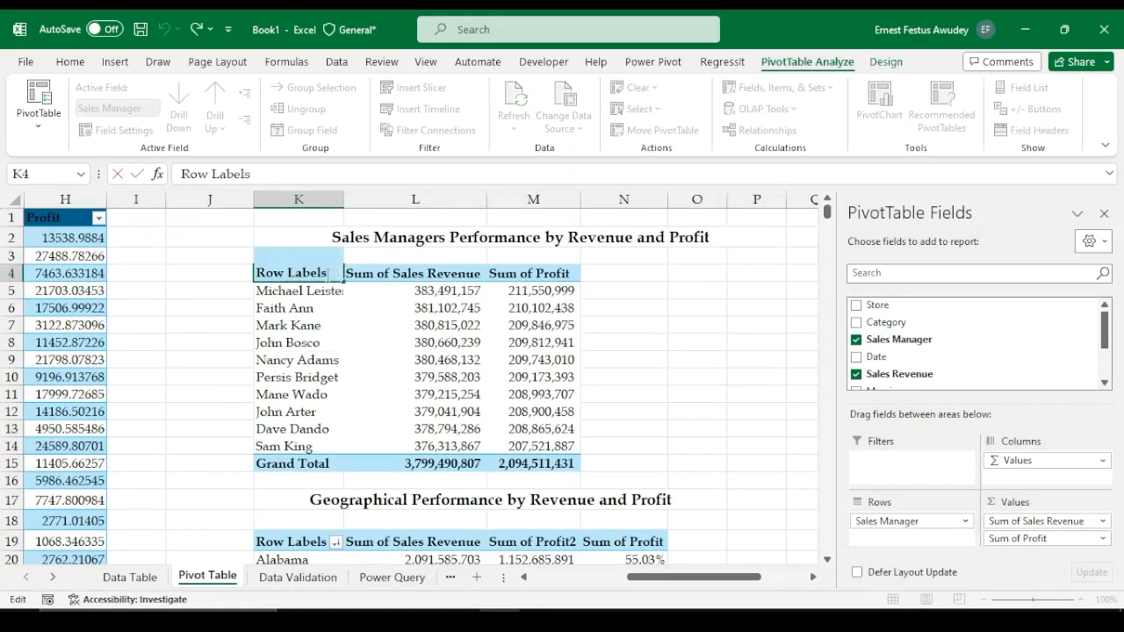
key(BackSpace)
key(BackSpace)
key(BackSpace)
key(BackSpace)
key(BackSpace)
key(BackSpace)
key(BackSpace)
key(BackSpace)
key(BackSpace)
key(BackSpace)
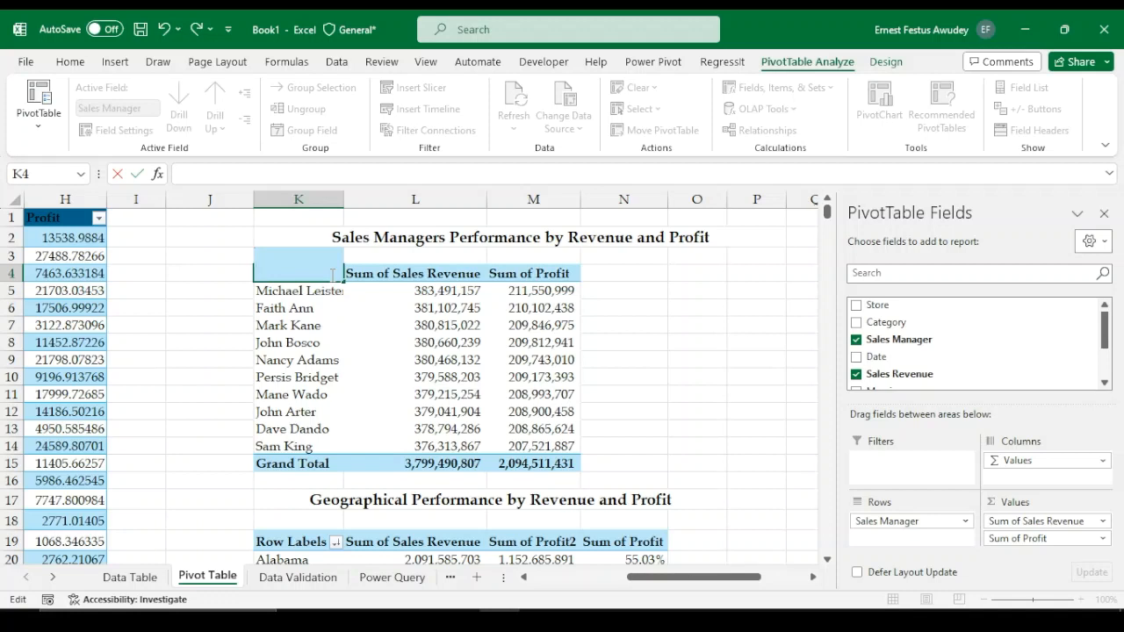
text(Sales Man)
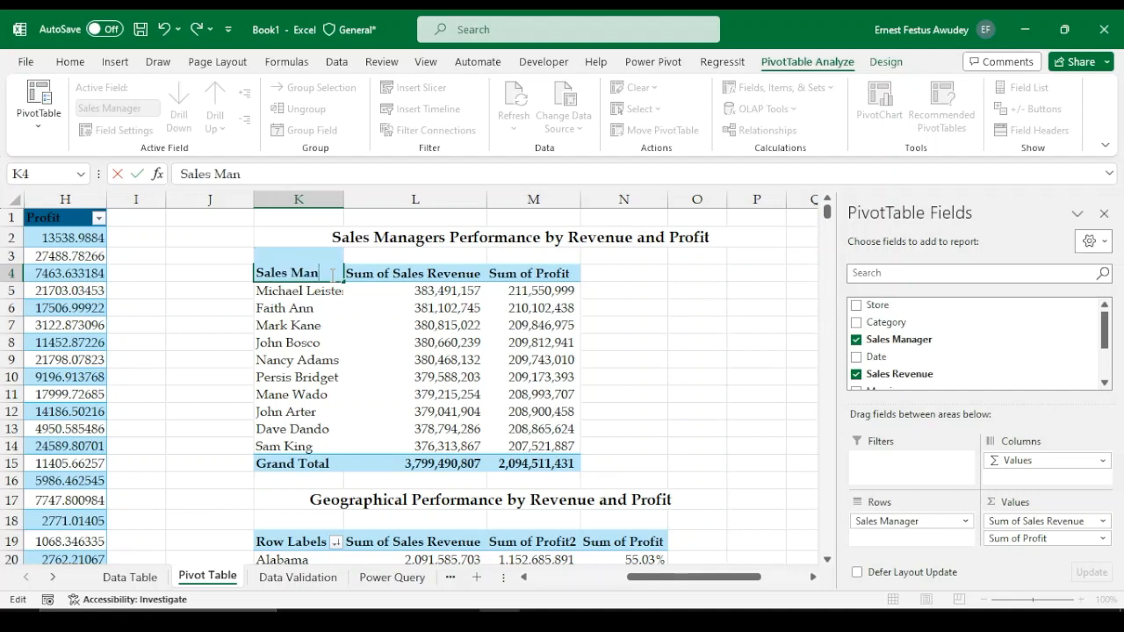
text(agerds)
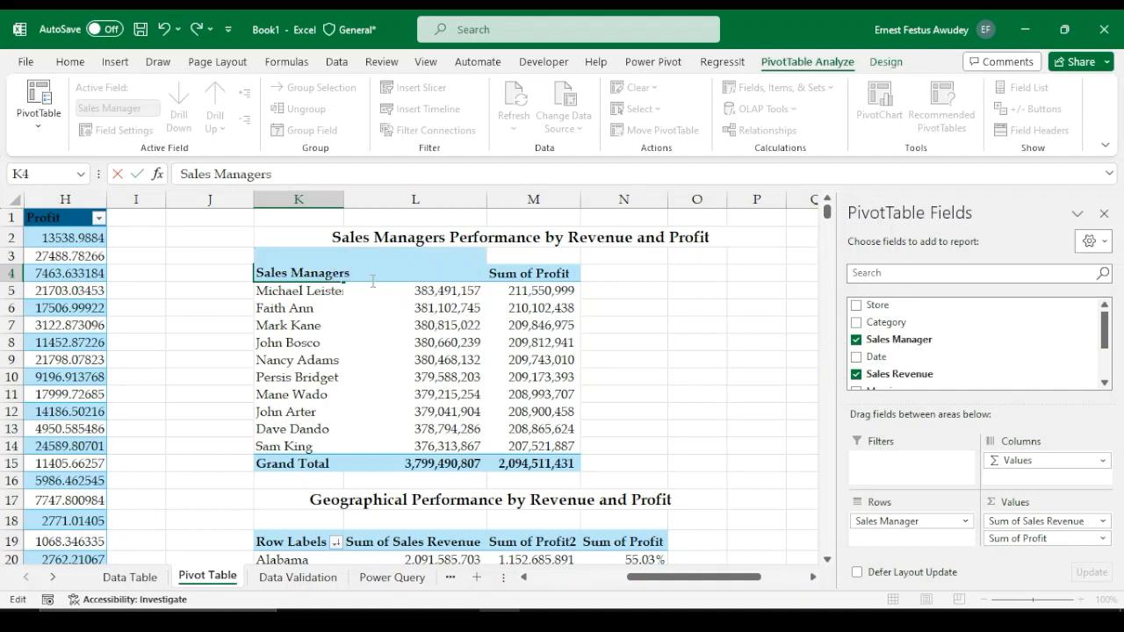
key(Return)
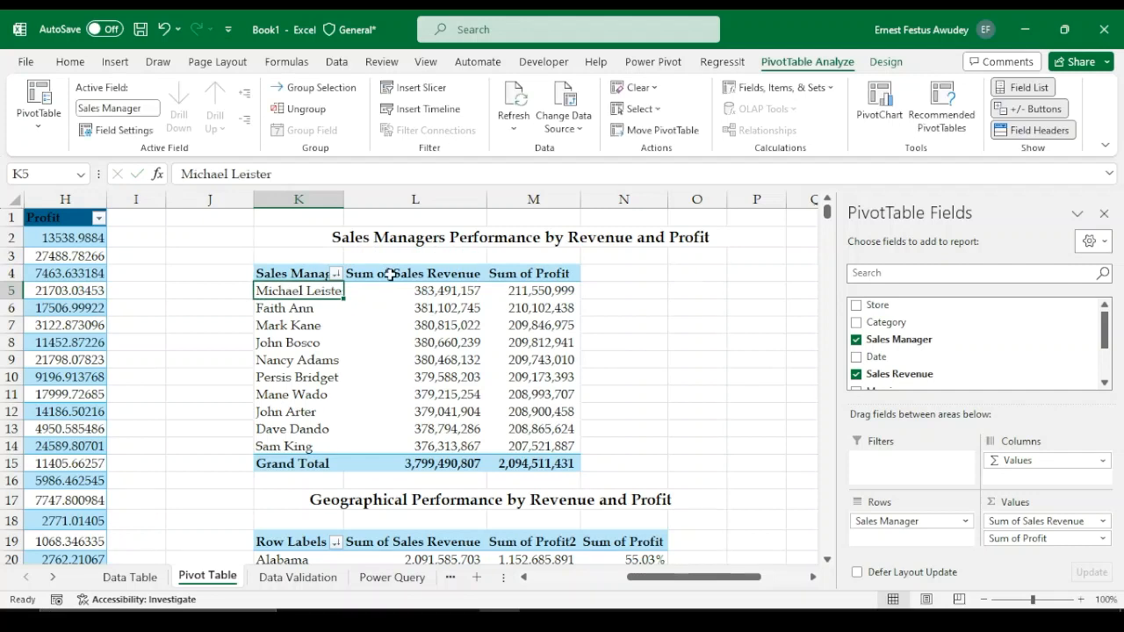
Rename the Sum of Sales Revenue value field in the sales manager pivot table to "Sales Revenue"
click(390, 274)
double_click(390, 274)
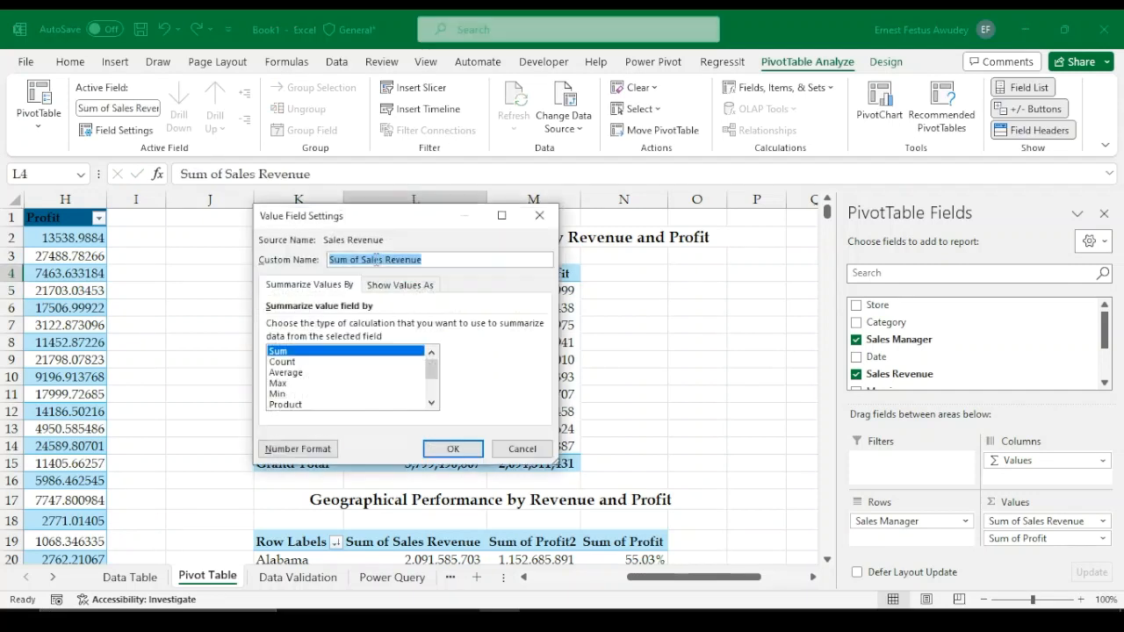
click(362, 260)
key(BackSpace)
key(BackSpace)
key(BackSpace)
key(BackSpace)
key(BackSpace)
key(BackSpace)
key(BackSpace)
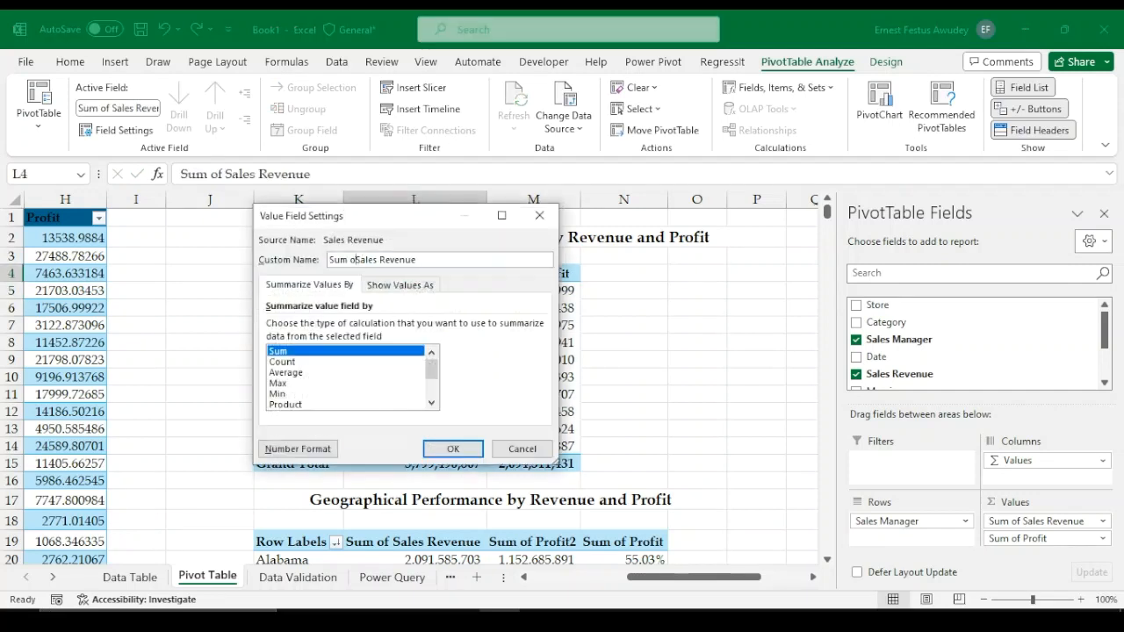
click(394, 259)
click(454, 450)
Rename the Sum of Profit value field in the sales manager pivot table to "Profit"
click(507, 274)
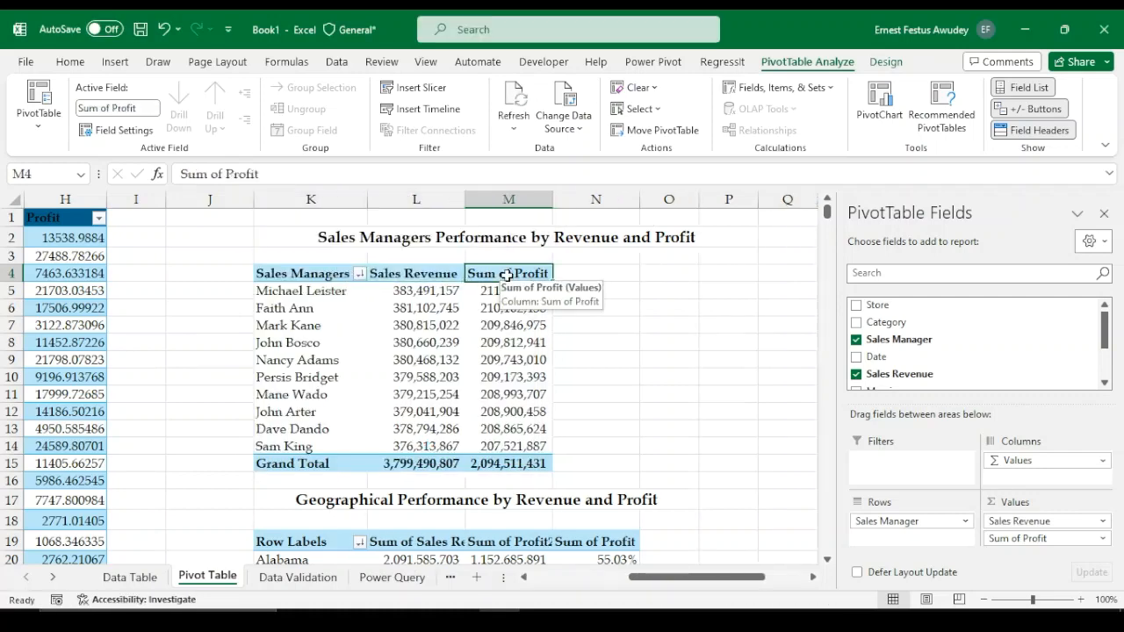
double_click(507, 275)
click(361, 260)
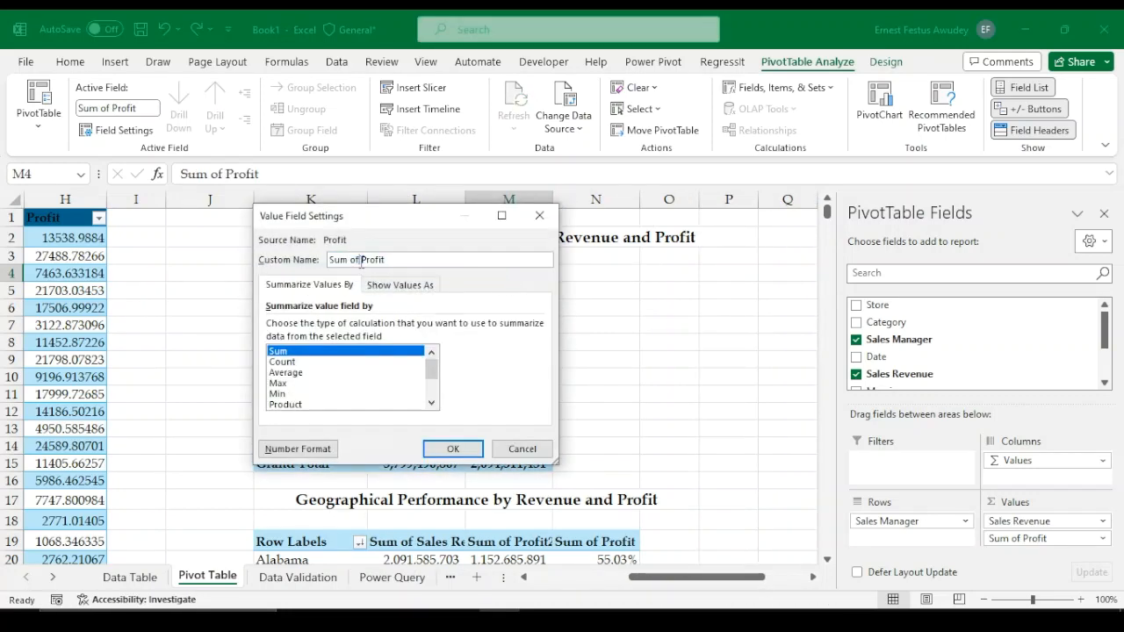
key(BackSpace)
key(BackSpace)
key(BackSpace)
key(BackSpace)
key(BackSpace)
key(BackSpace)
key(BackSpace)
click(453, 449)
Rename the geographical pivot table's row header to "City"
scroll(483, 389, down, 2)
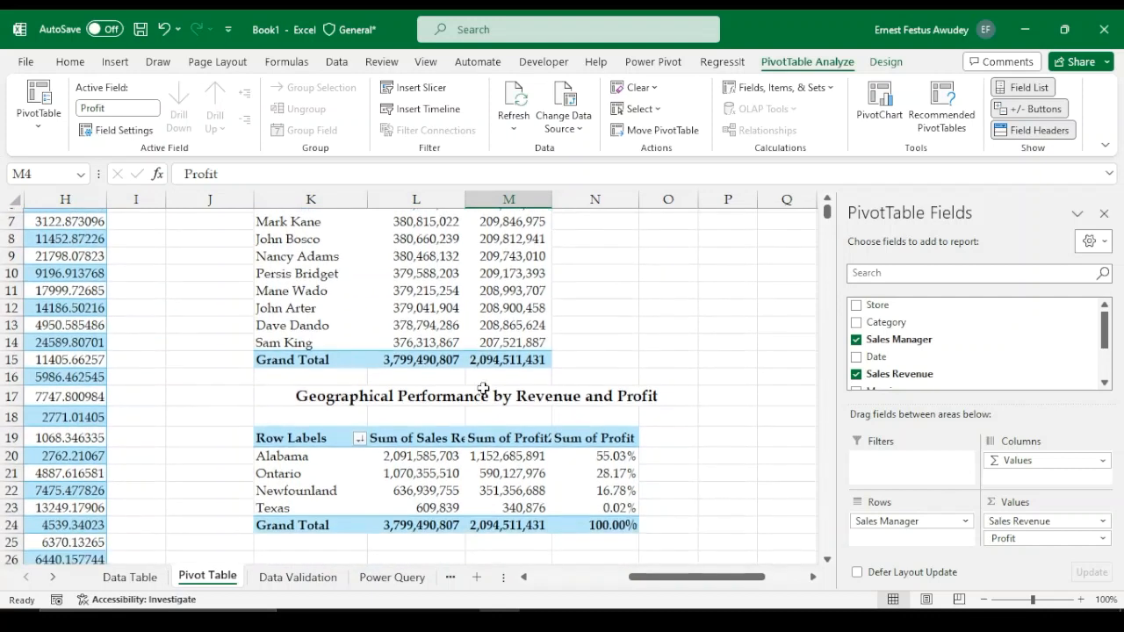
double_click(313, 438)
drag(331, 437, 257, 437)
text(City)
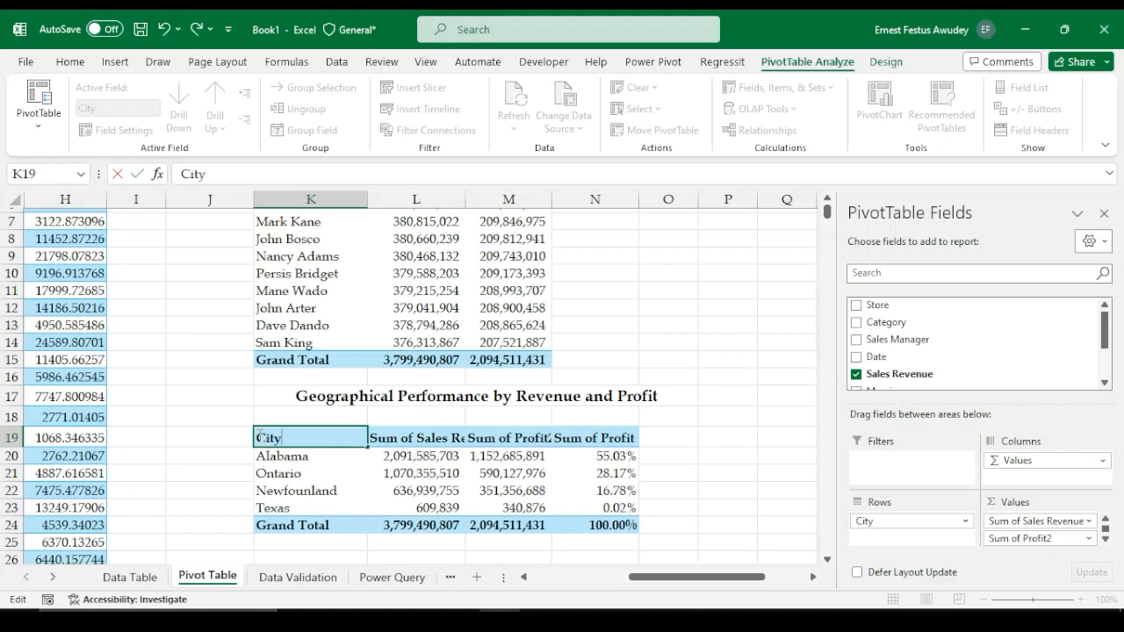
key(Return)
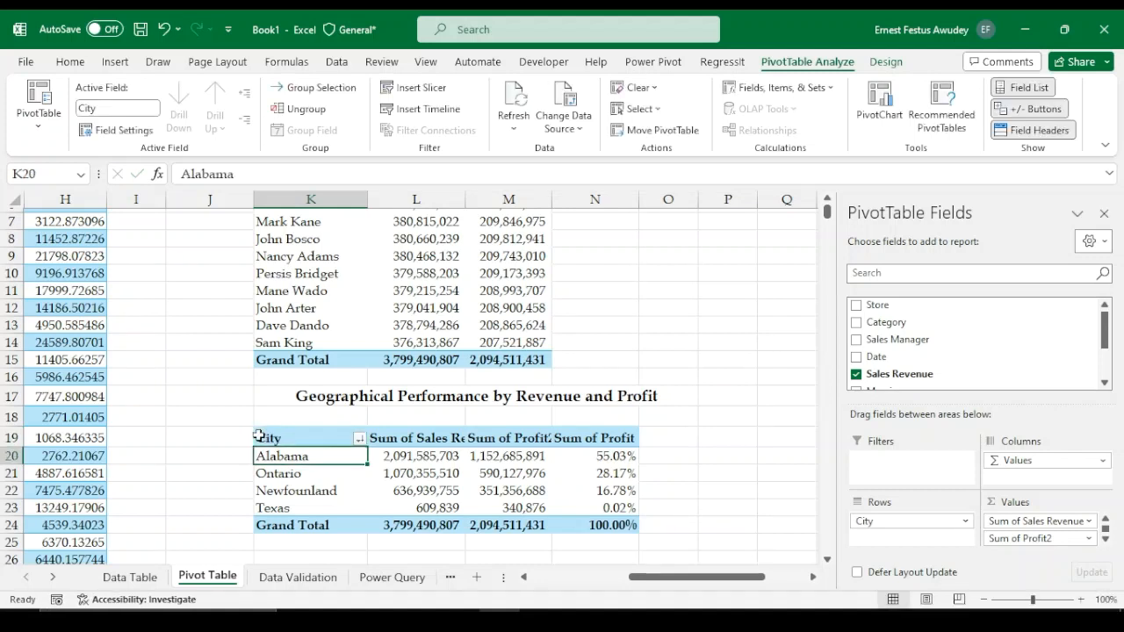
Rename the geographical table's Sum of Sales Revenue value field to "Sales Revenue"
click(429, 437)
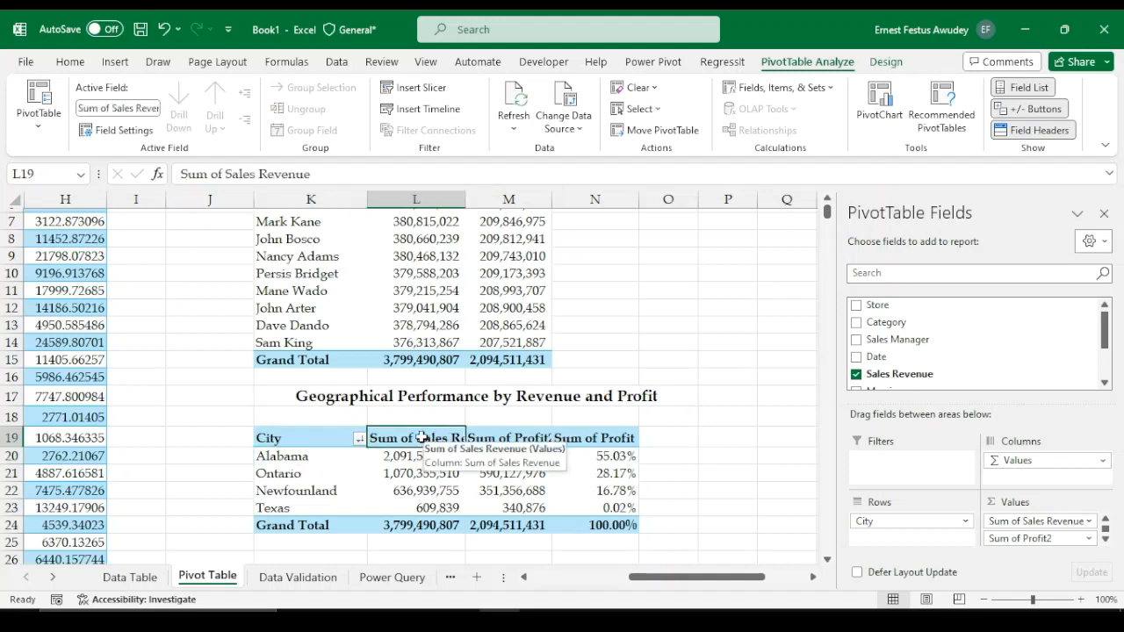
double_click(430, 437)
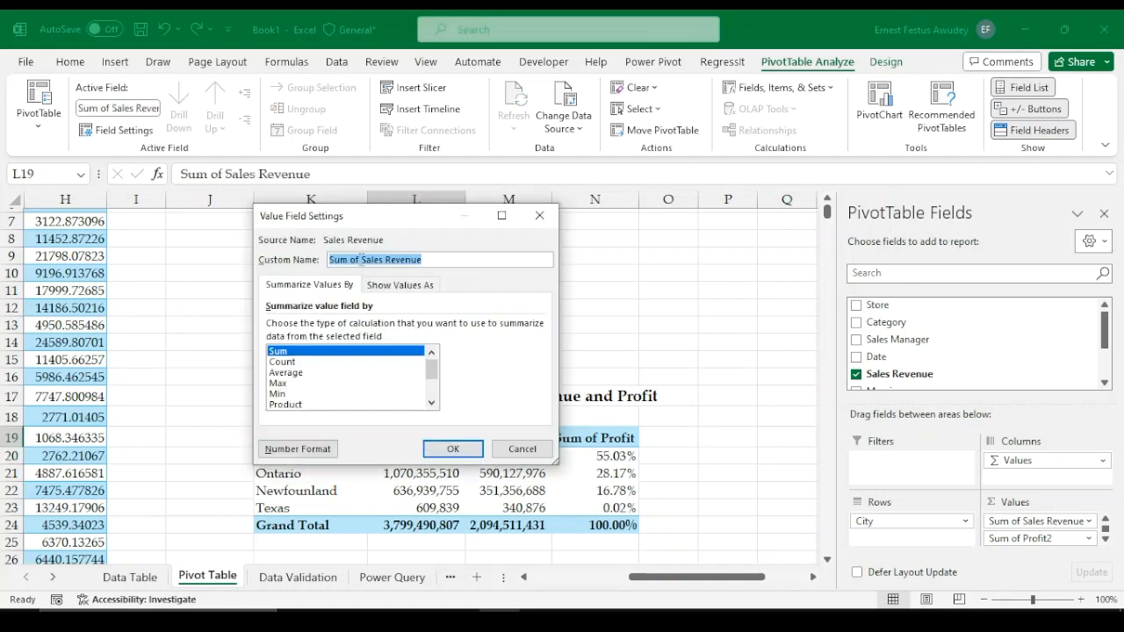
click(363, 260)
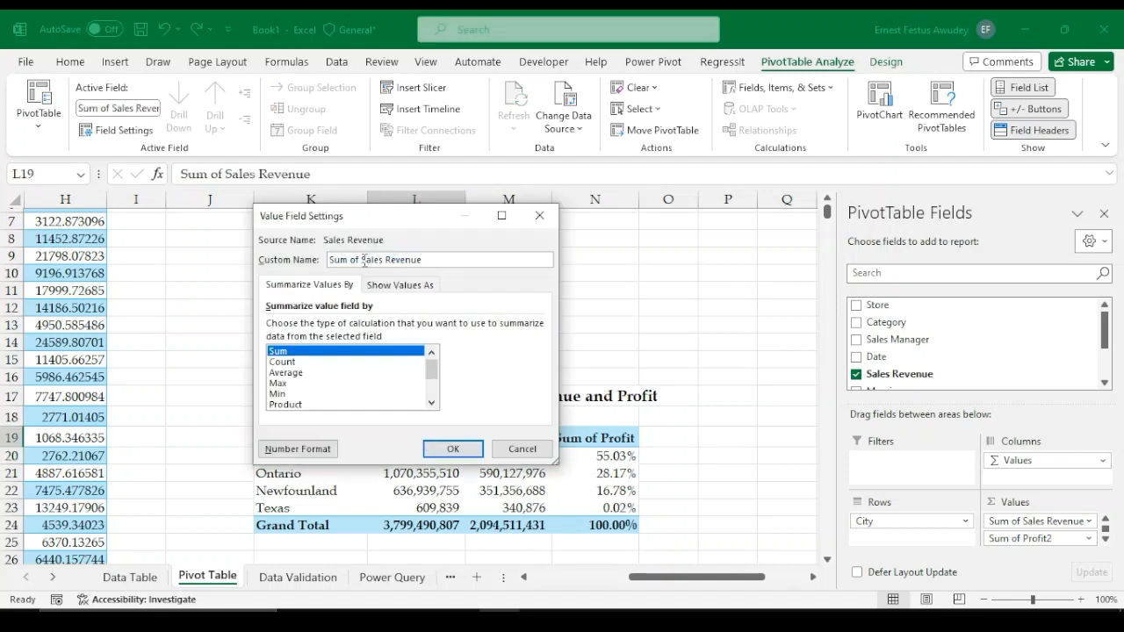
key(BackSpace)
key(BackSpace)
key(BackSpace)
key(BackSpace)
key(BackSpace)
key(BackSpace)
key(BackSpace)
click(456, 450)
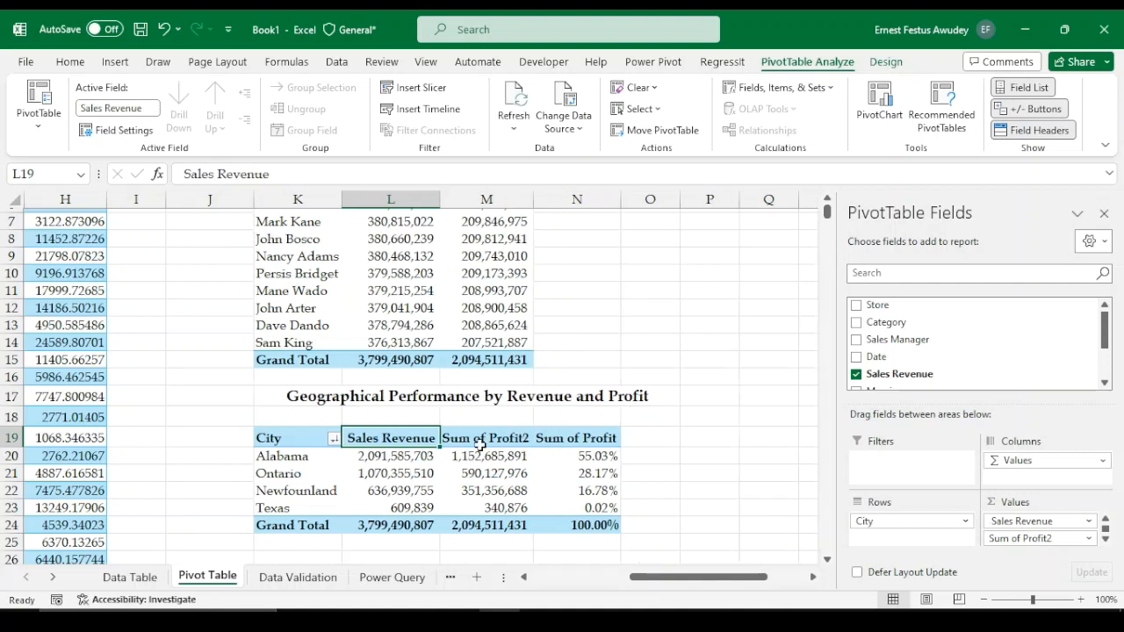
Rename the geographical table's Sum of Profit2 value field to "Profit"
click(481, 439)
double_click(481, 439)
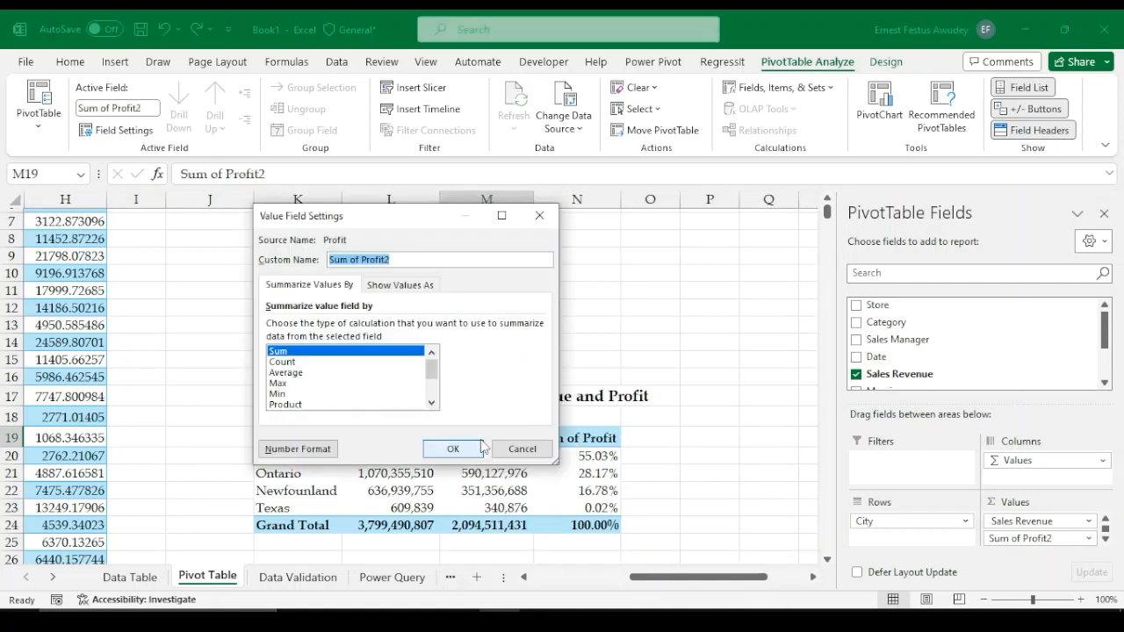
click(395, 260)
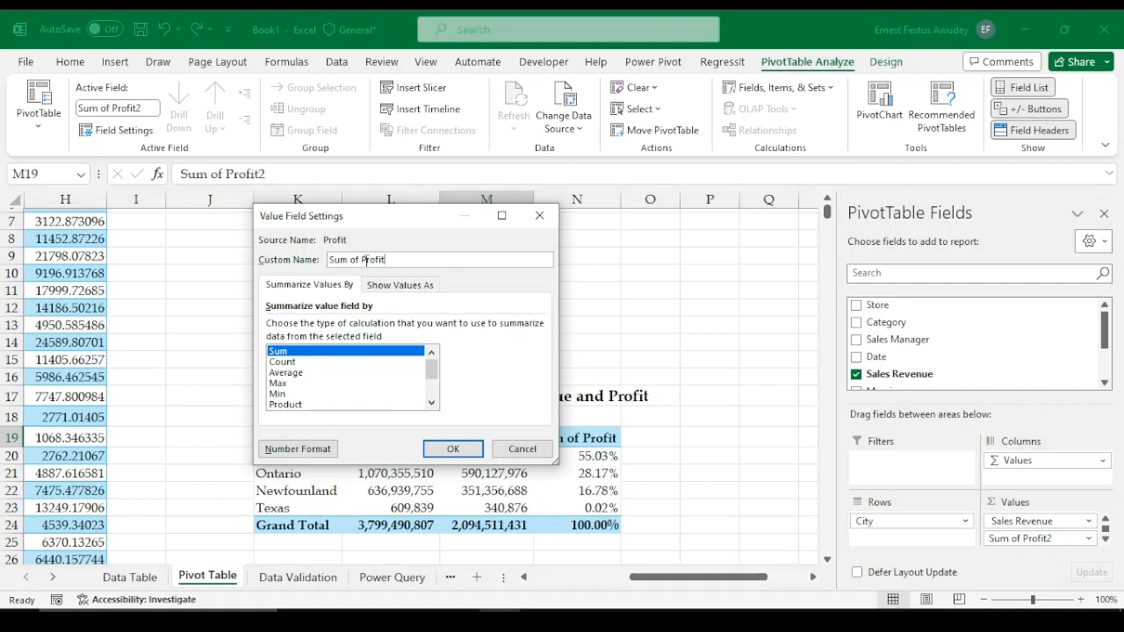
click(364, 260)
key(BackSpace)
key(BackSpace)
key(BackSpace)
key(BackSpace)
key(BackSpace)
key(BackSpace)
key(BackSpace)
click(465, 452)
Rename the geographical table's profit percentage value field to "Profit %"
double_click(571, 437)
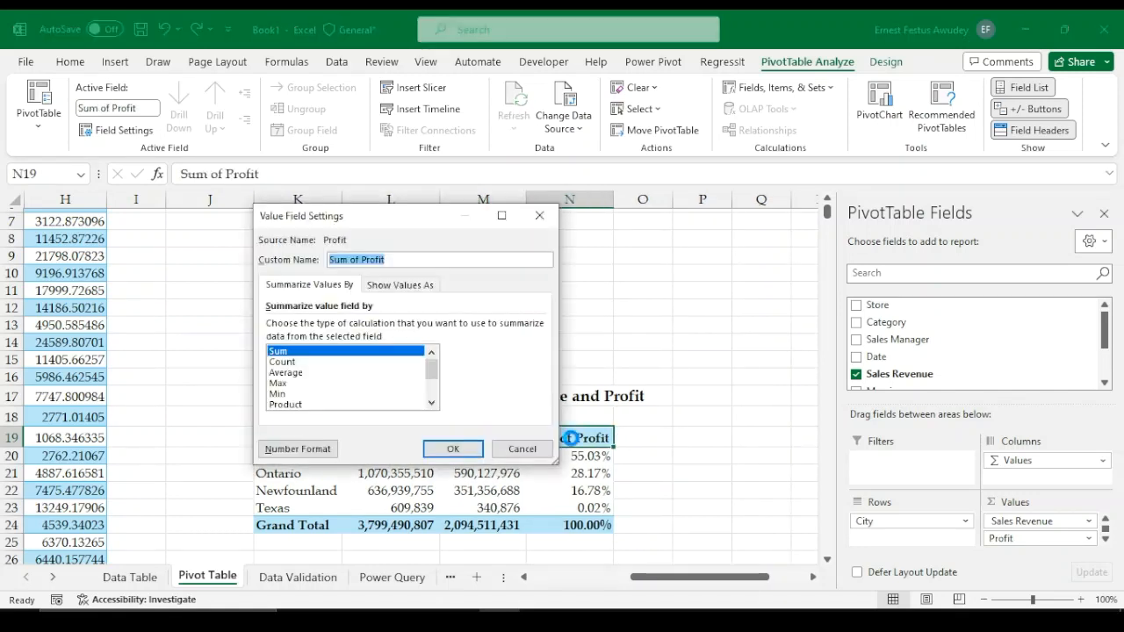
key(BackSpace)
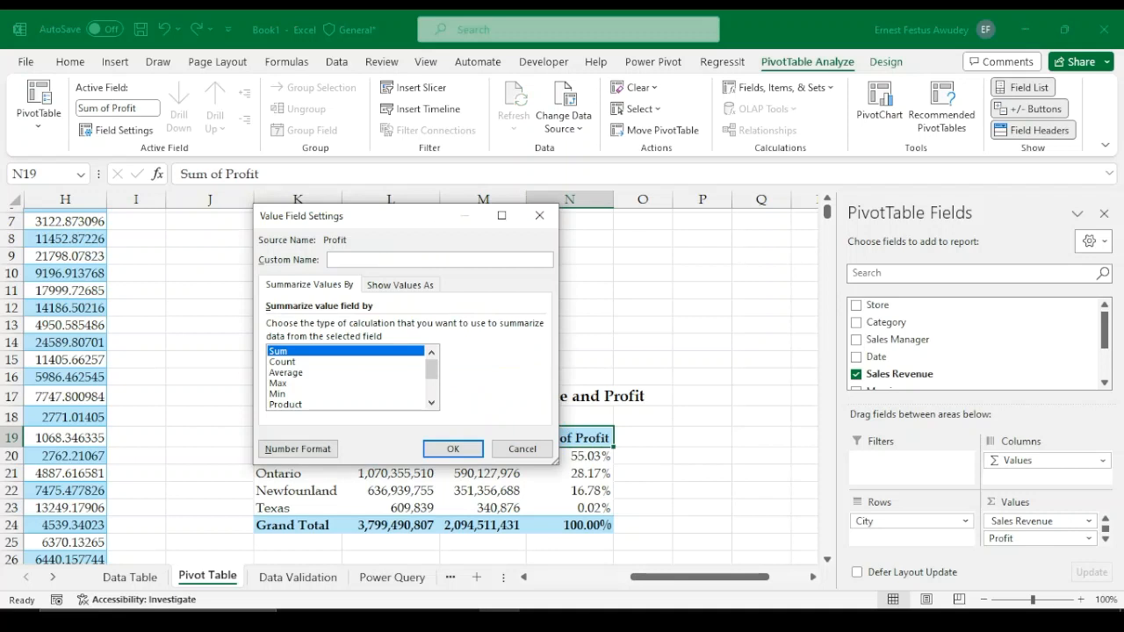
key(BackSpace)
key(BackSpace)
click(453, 449)
Insert a Category slicer for the sales manager pivot table
click(667, 470)
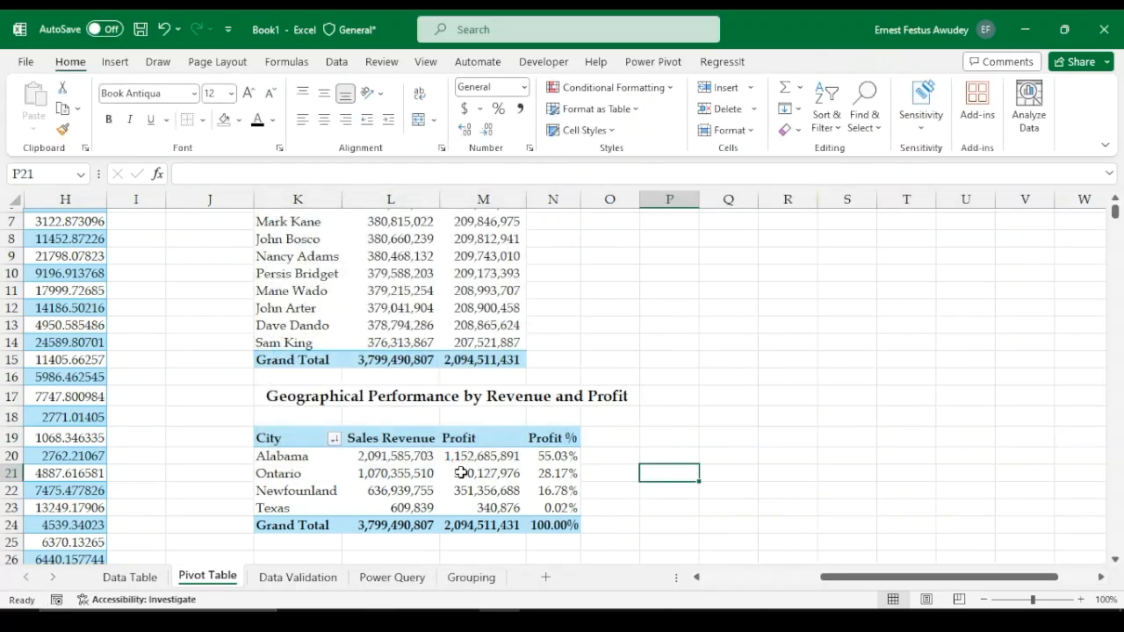
click(445, 475)
scroll(446, 475, up, 2)
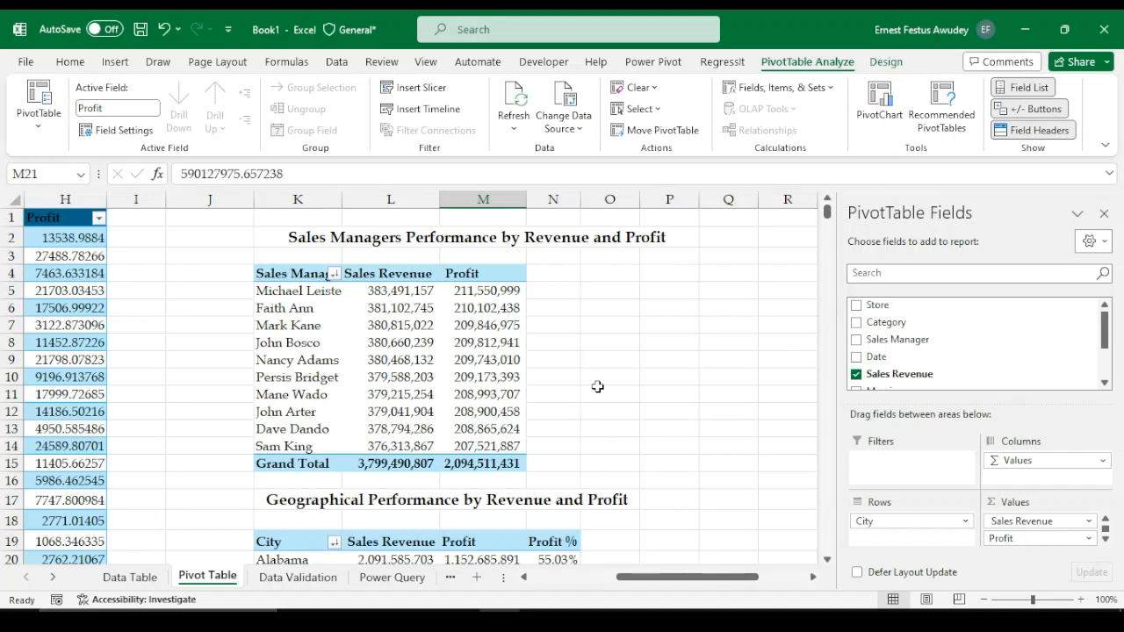
click(411, 378)
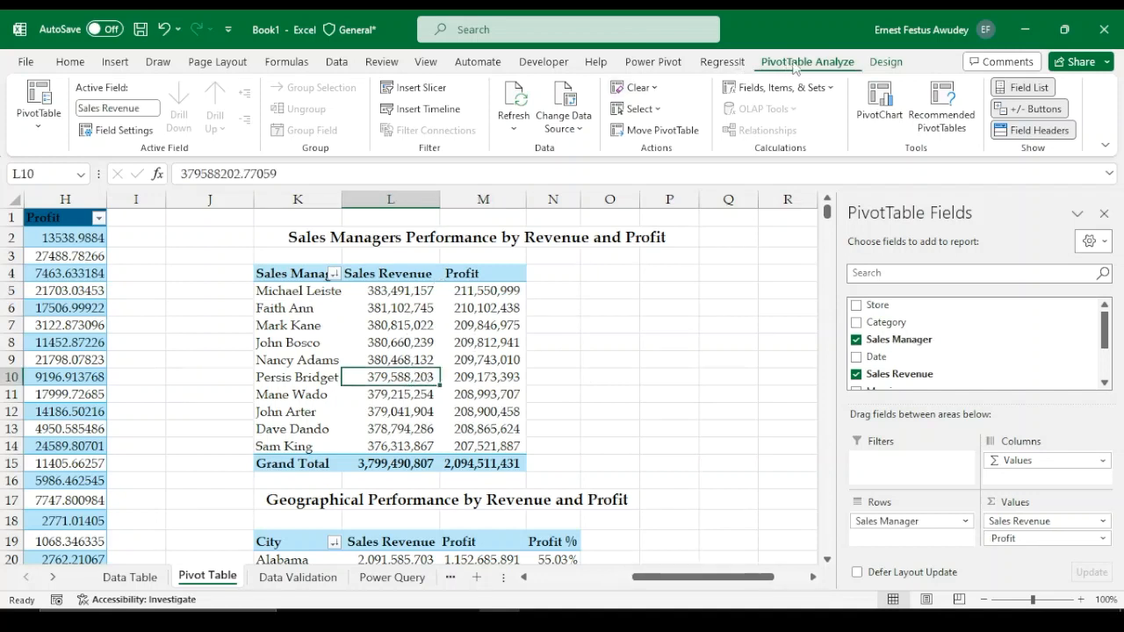
click(419, 92)
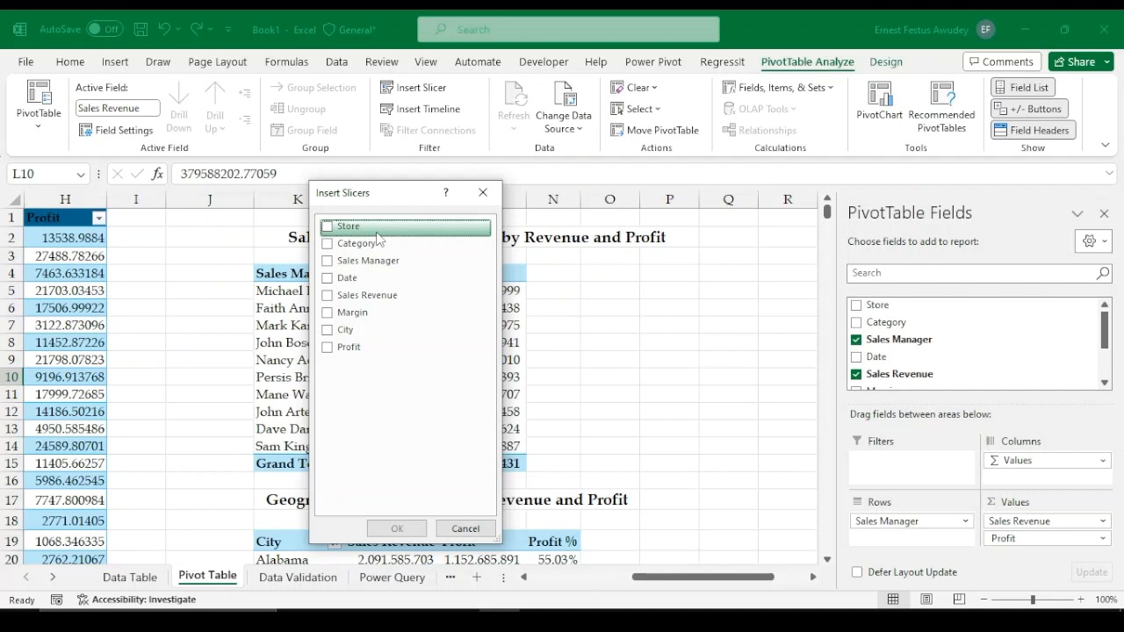
click(327, 246)
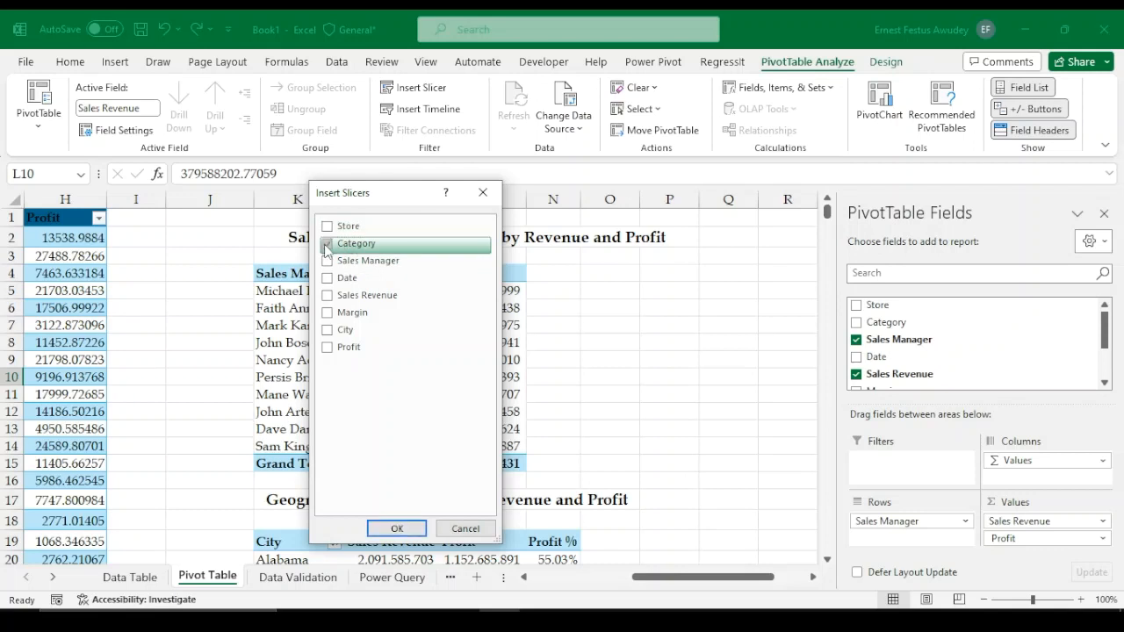
click(395, 527)
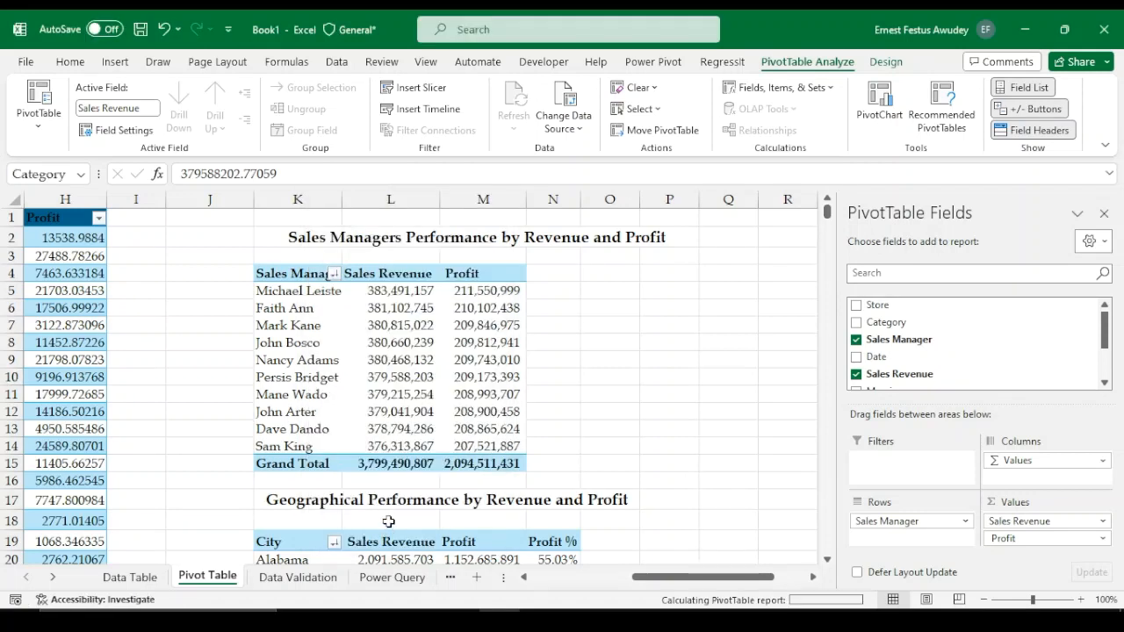
Move the Category slicer beside the sales manager table and filter it to category 1
click(347, 296)
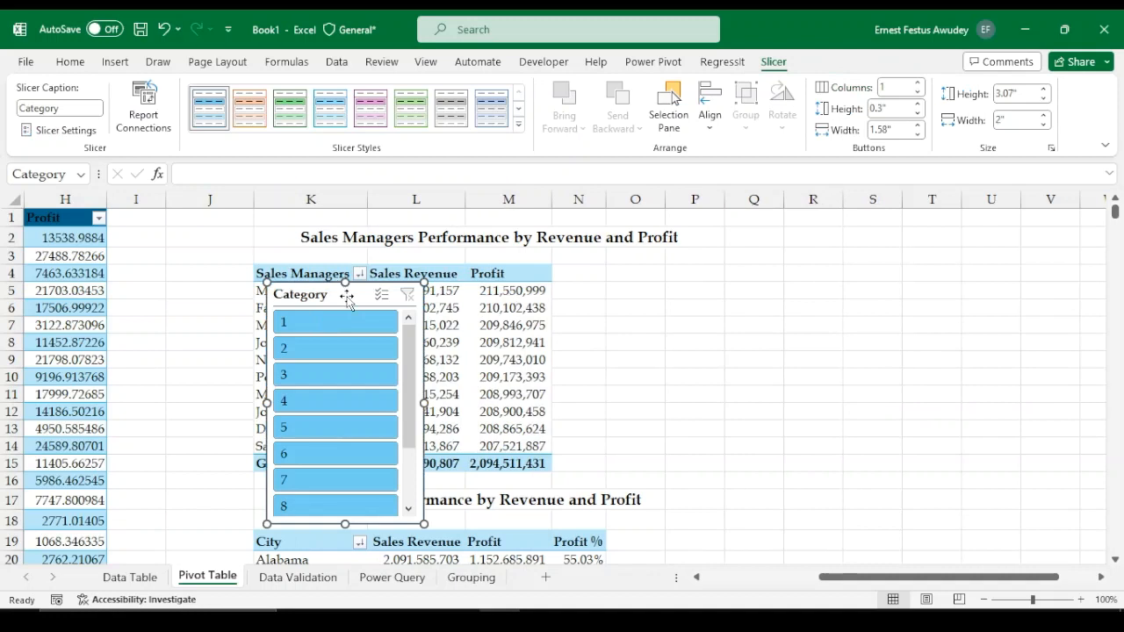
drag(348, 296, 702, 263)
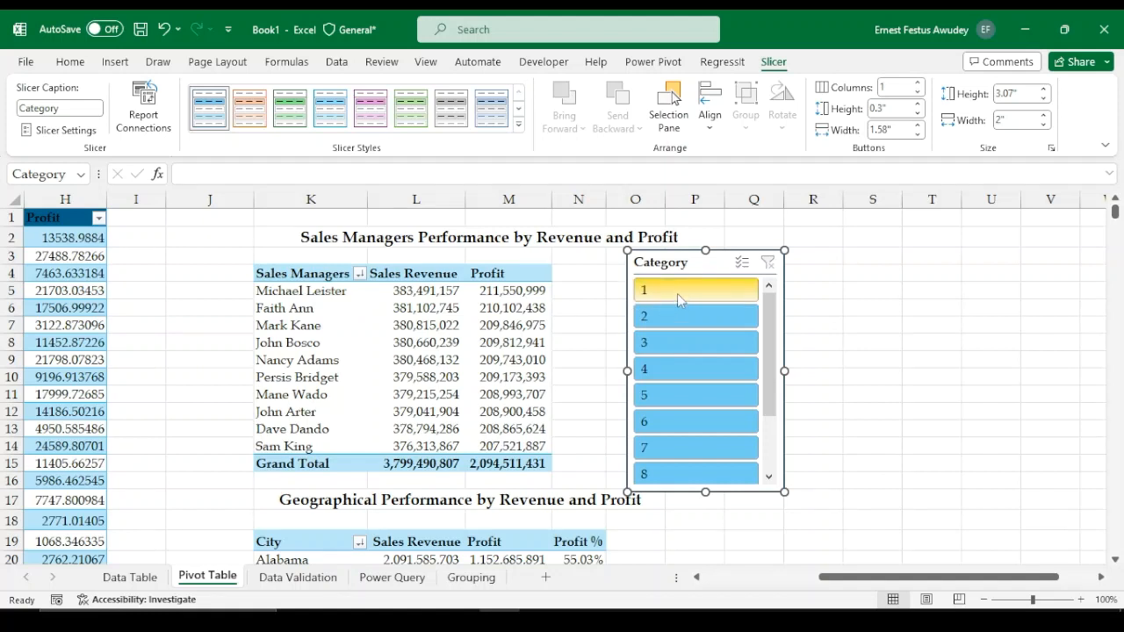
click(675, 293)
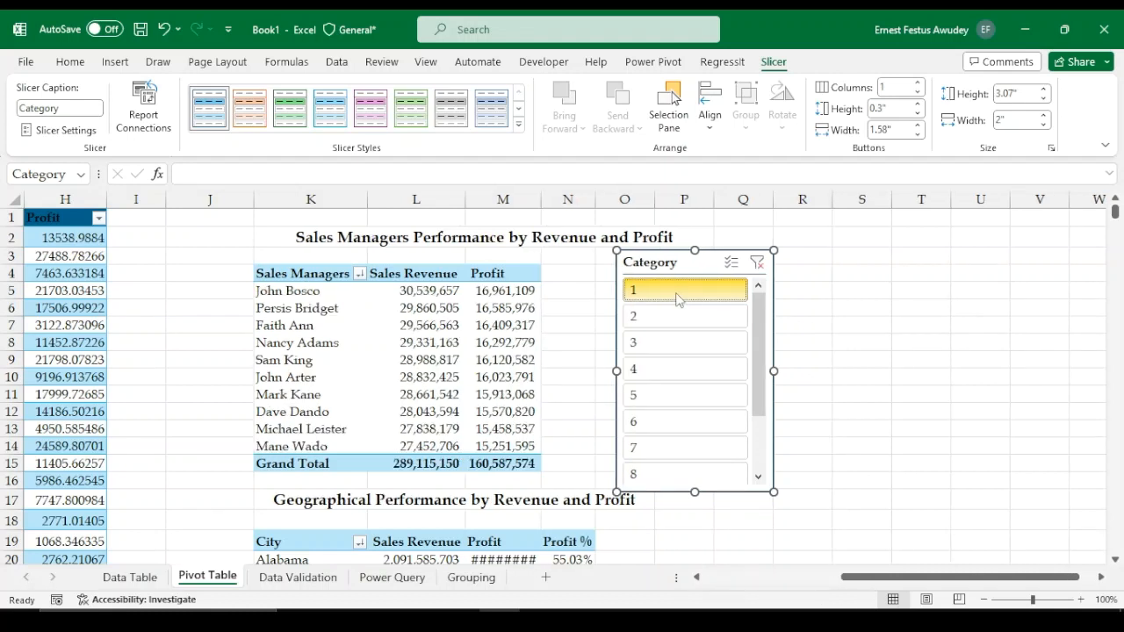
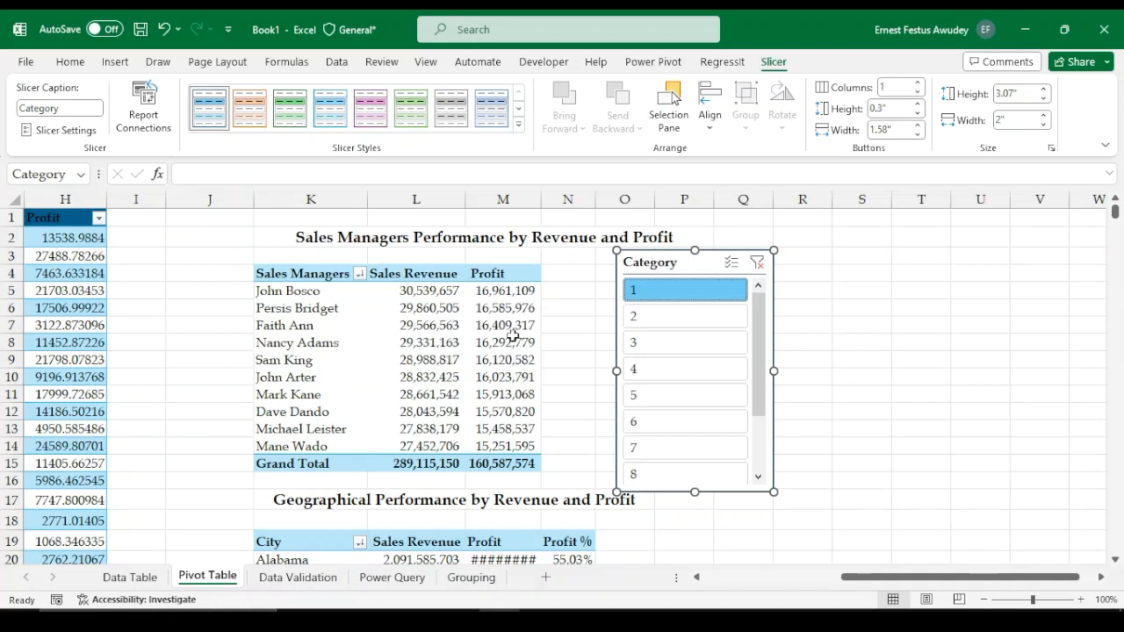
Filter the sales manager table to category 2 using the Category slicer
click(655, 316)
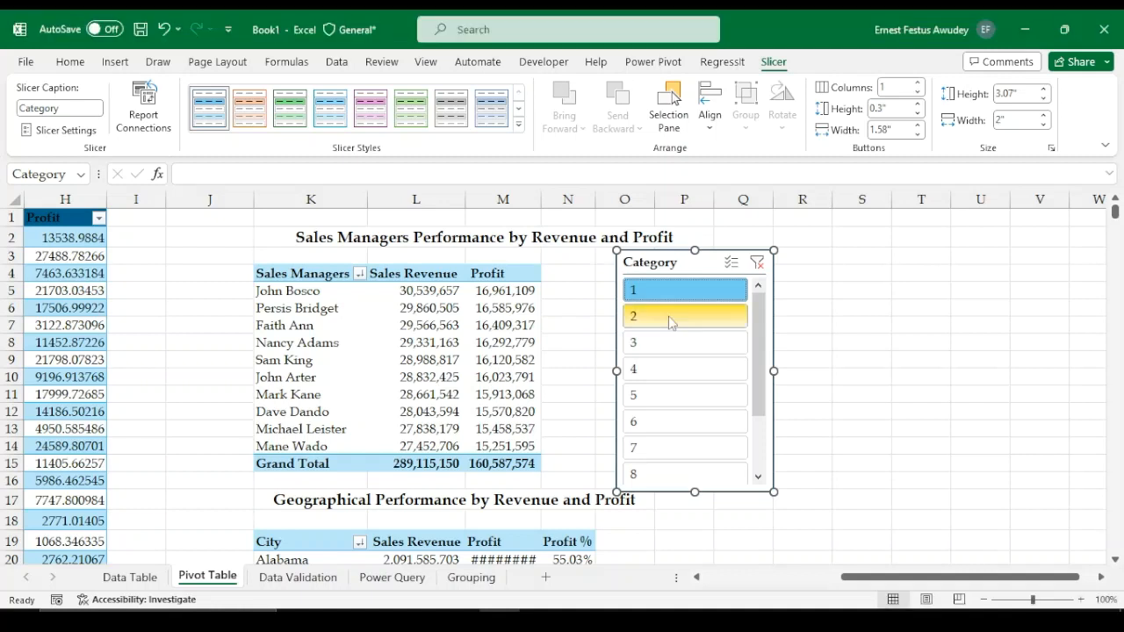
click(670, 321)
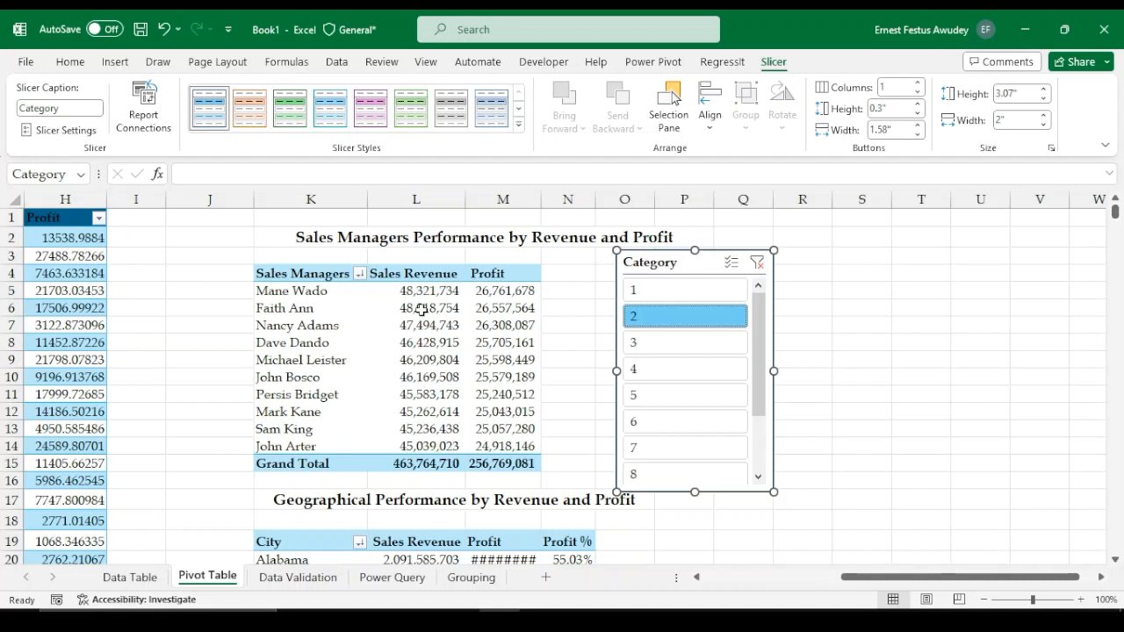
mouse_move(430, 301)
mouse_move(441, 320)
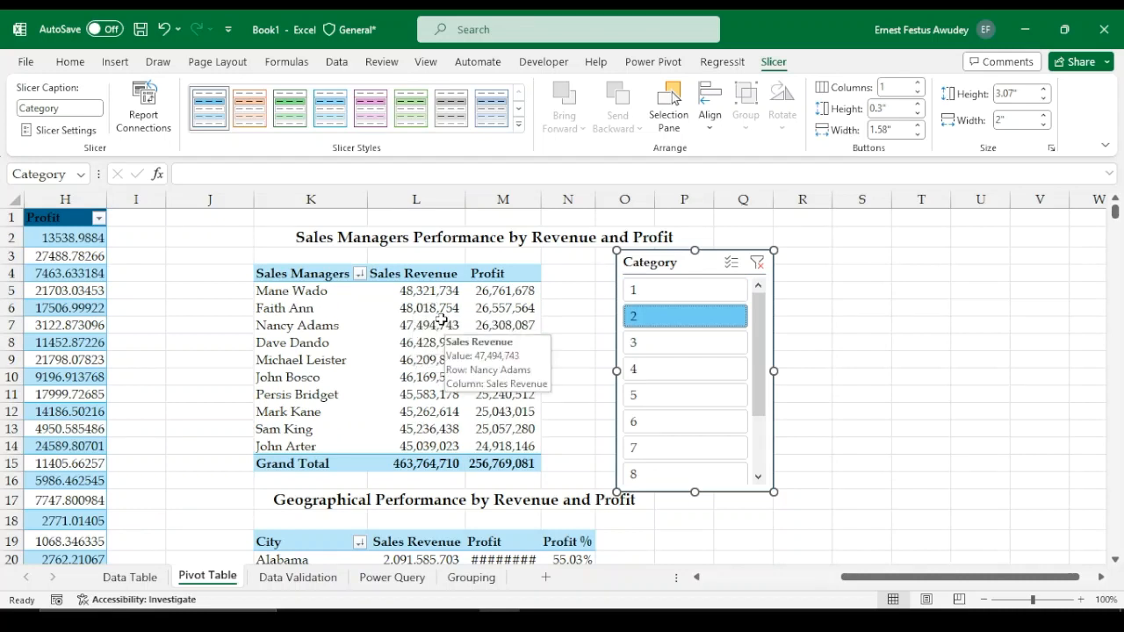
scroll(525, 434, down, 1)
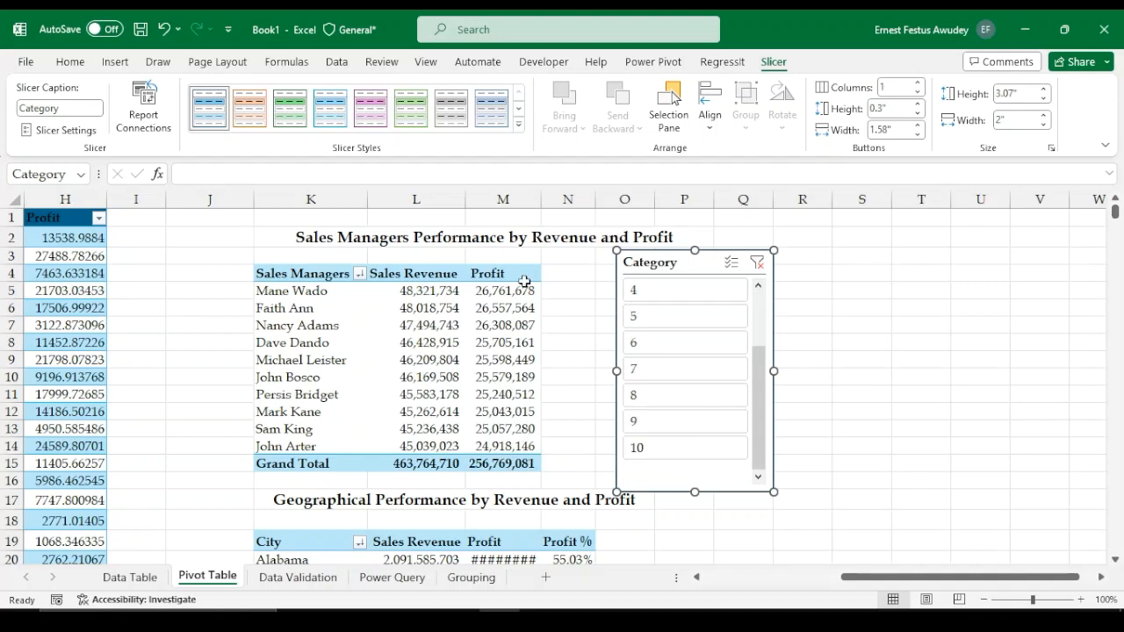
Widen column M so the sales manager table's Profit values fit
drag(534, 194, 622, 191)
drag(557, 195, 568, 195)
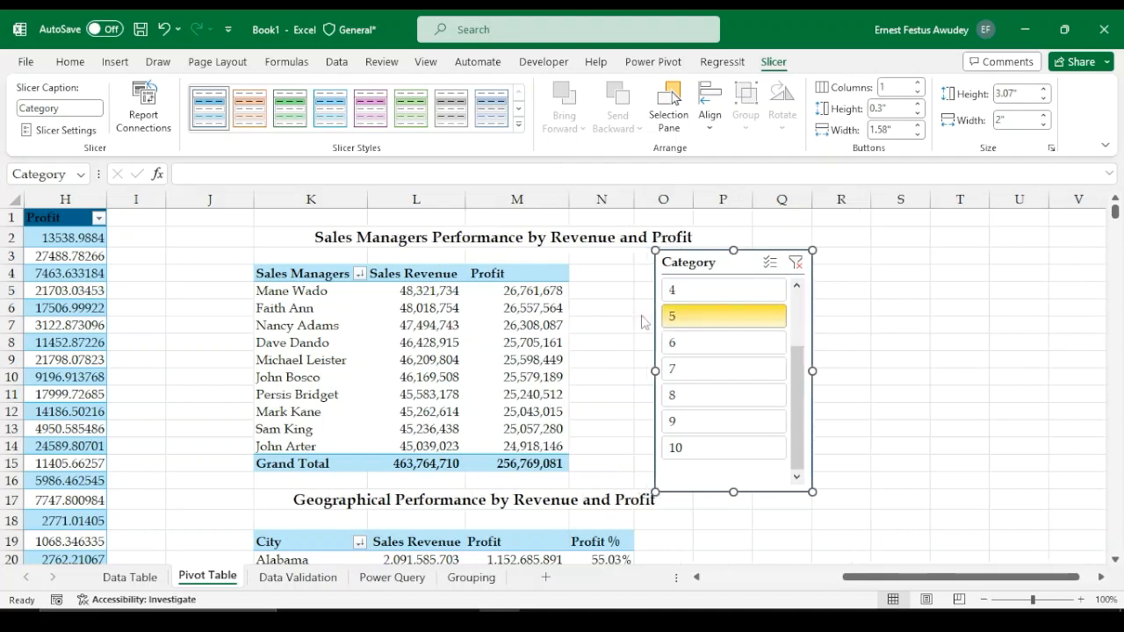
click(451, 350)
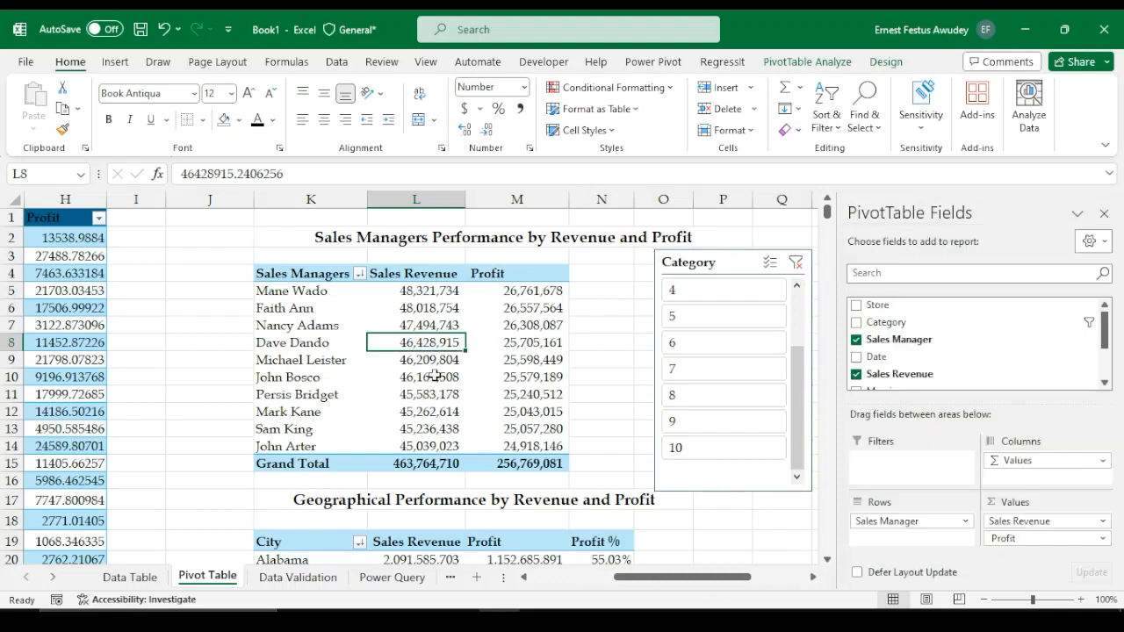
click(435, 376)
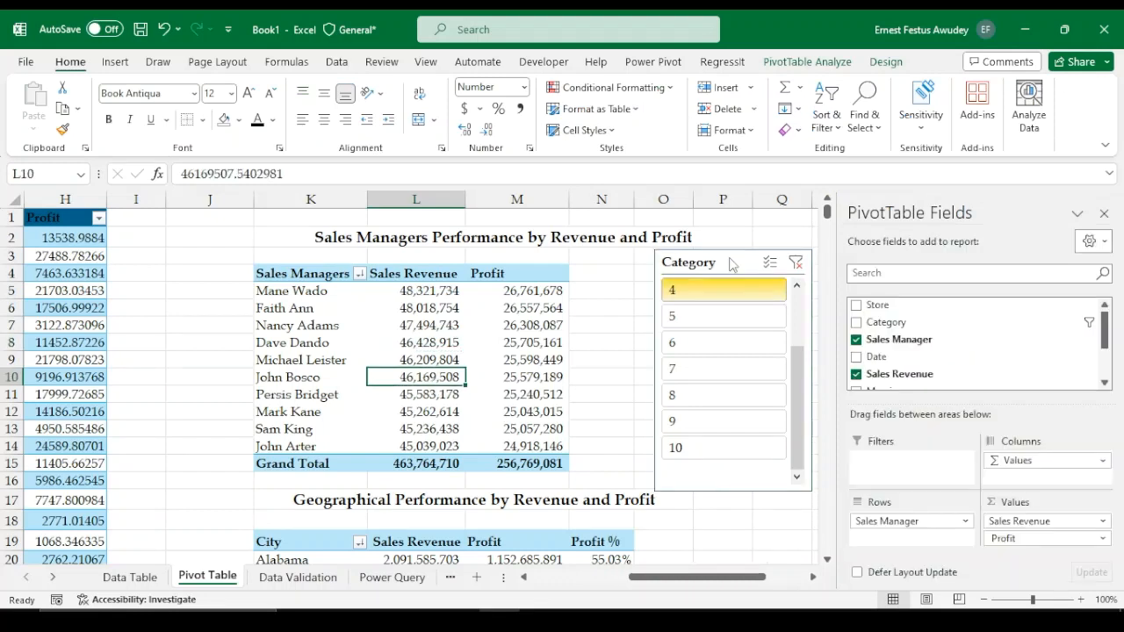
Move the Category slicer slightly closer to the sales manager table
drag(732, 265, 694, 262)
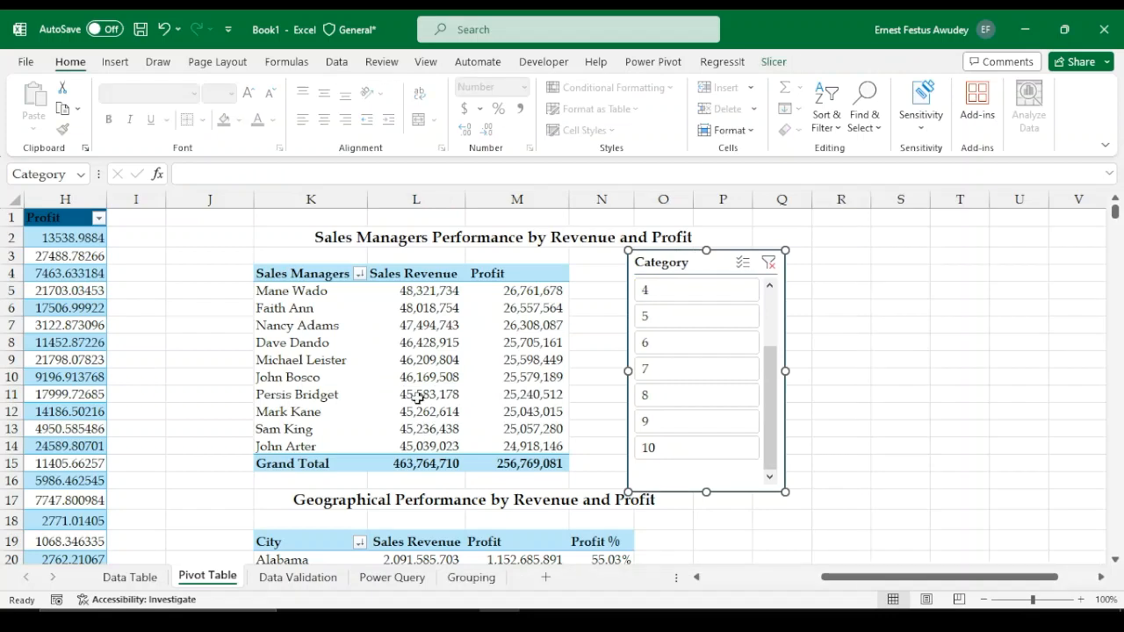
click(383, 381)
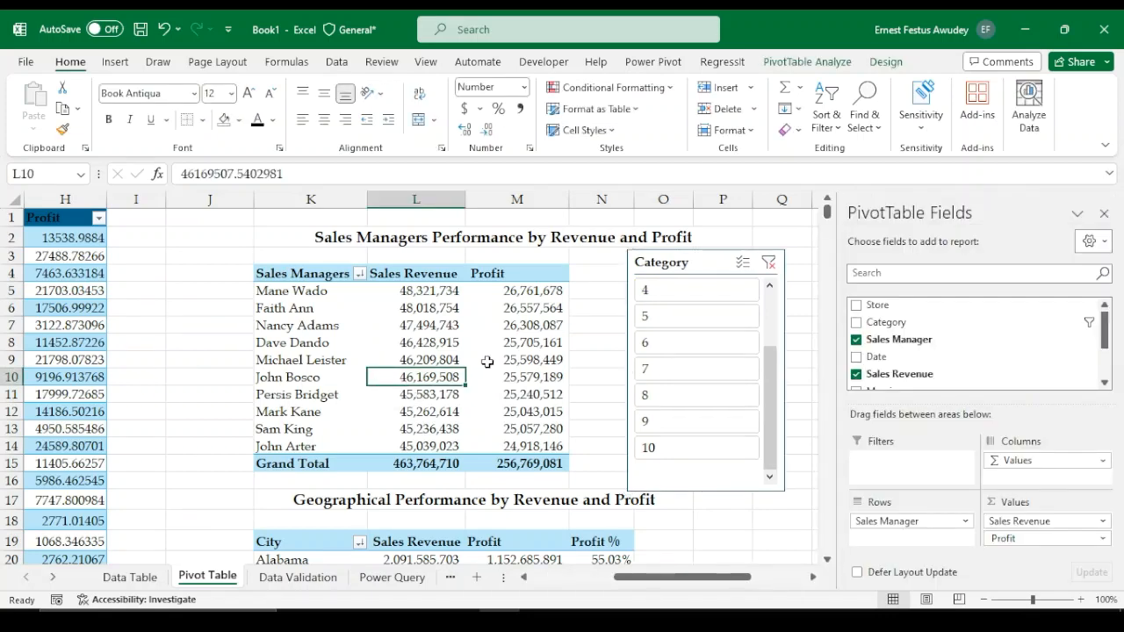
scroll(484, 362, down, 2)
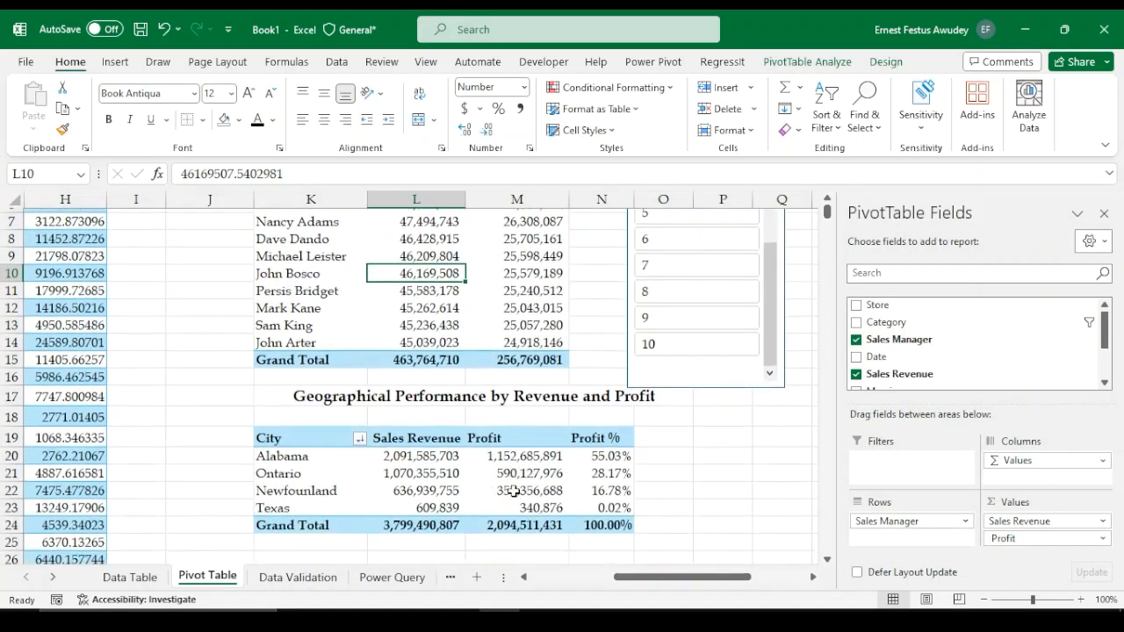
scroll(492, 346, up, 1)
scroll(497, 346, up, 1)
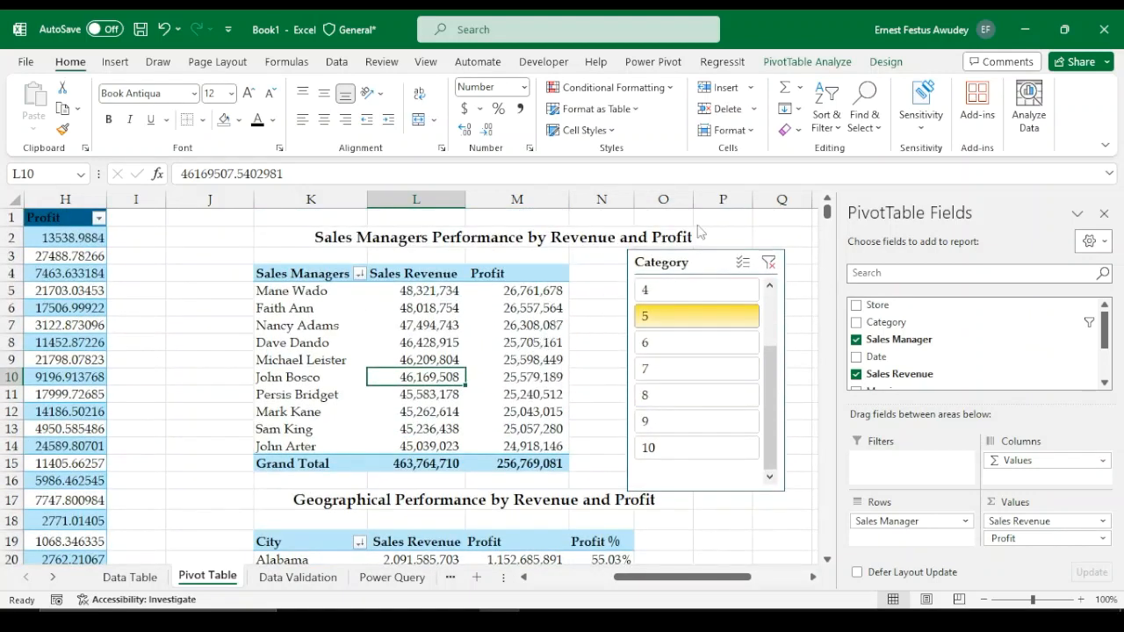
Connect the Category slicer to the geographical pivot table through its report connections
click(698, 261)
right_click(698, 262)
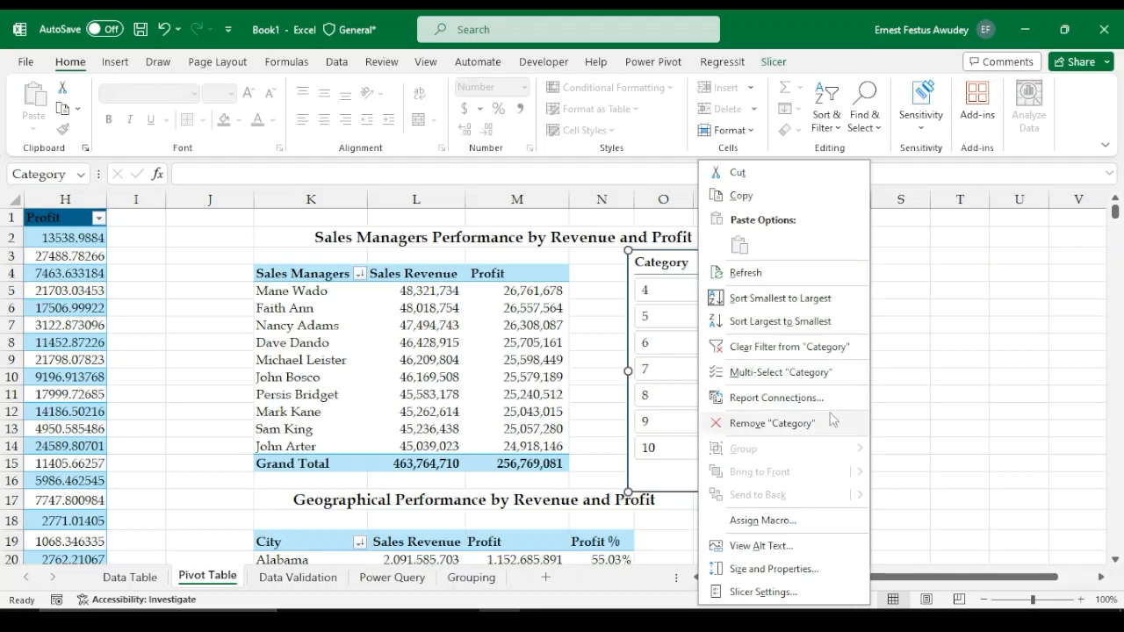
click(757, 404)
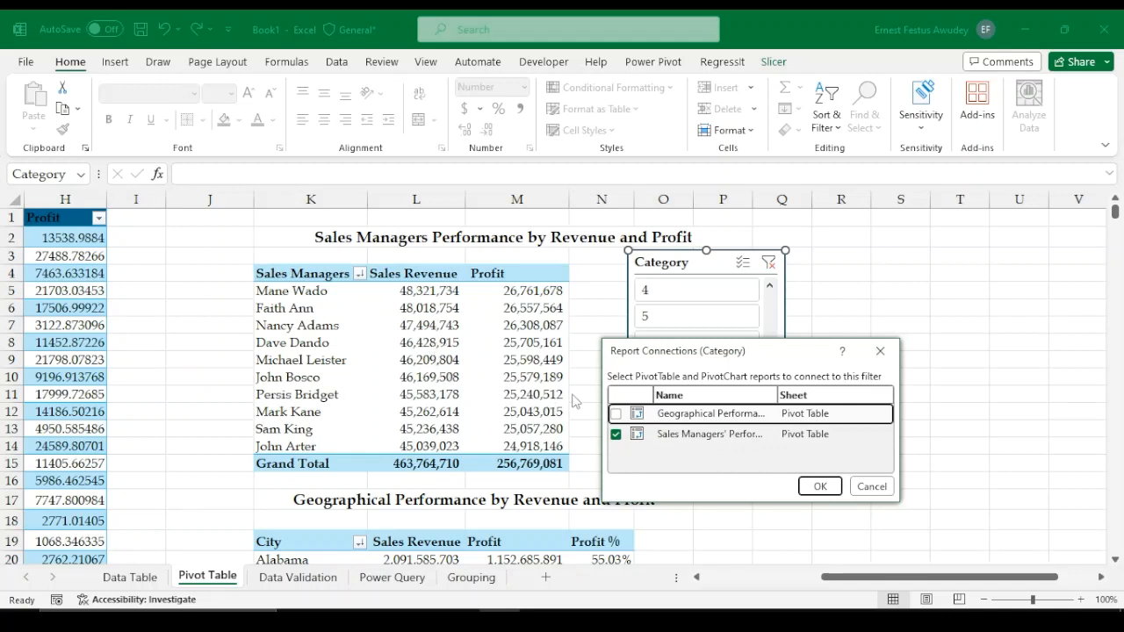
click(616, 414)
click(818, 485)
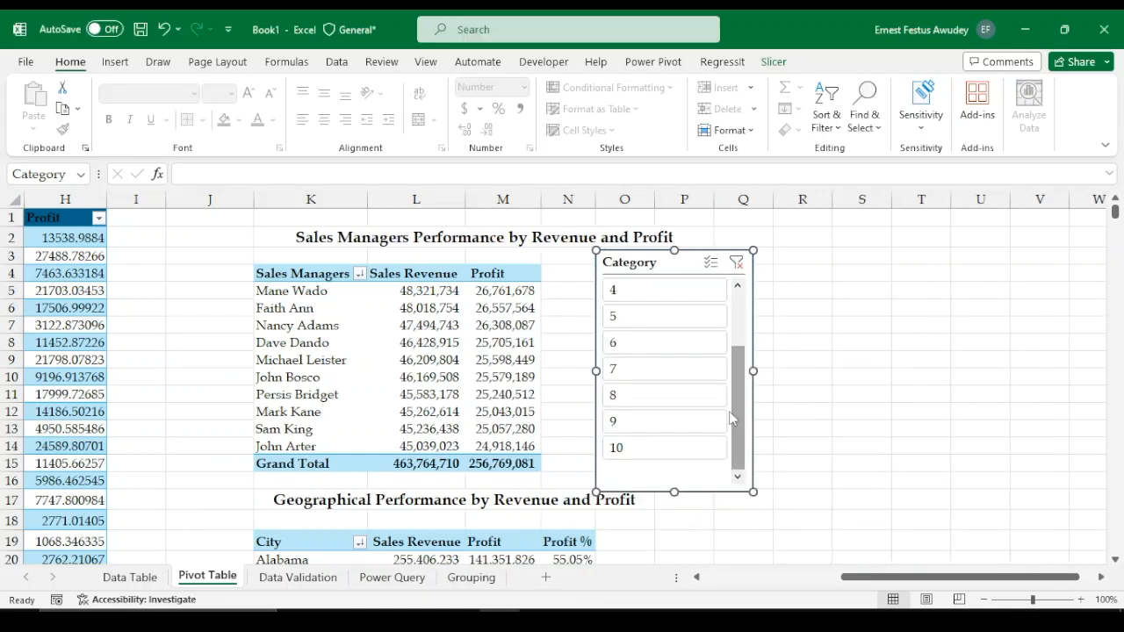
Filter both pivot tables to category 1 with the Category slicer
scroll(736, 409, up, 3)
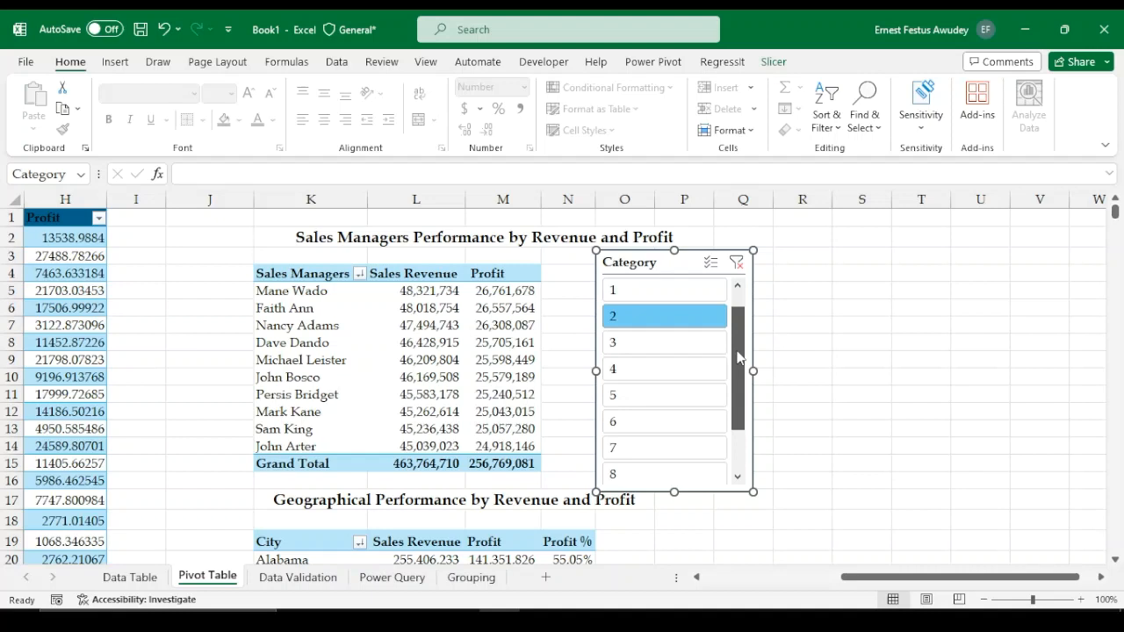
click(676, 294)
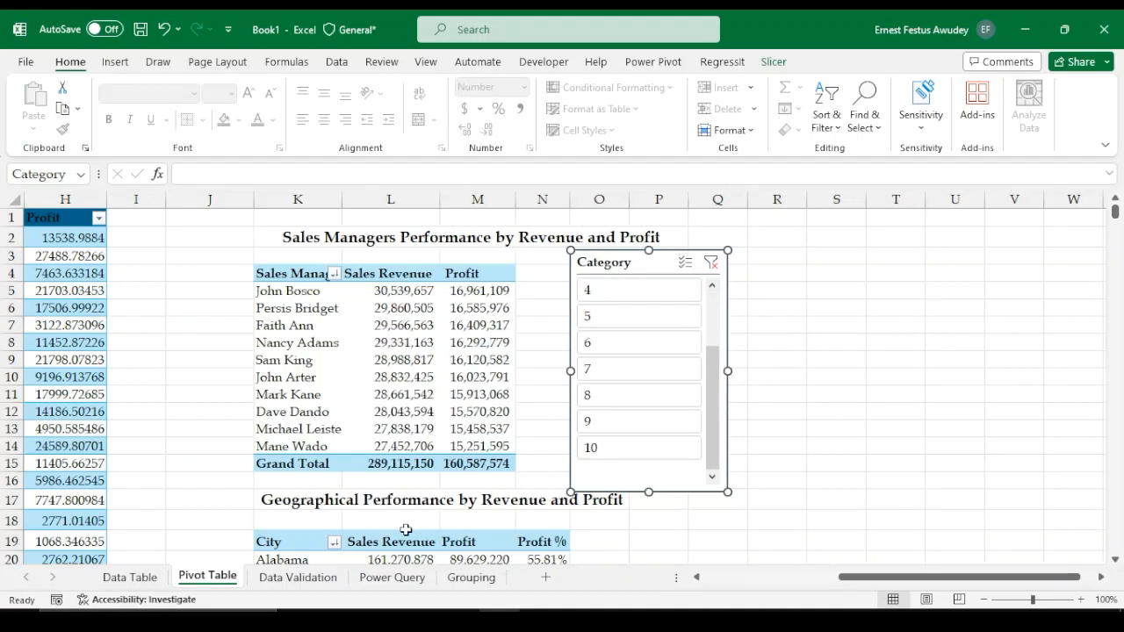
click(243, 502)
scroll(240, 505, down, 2)
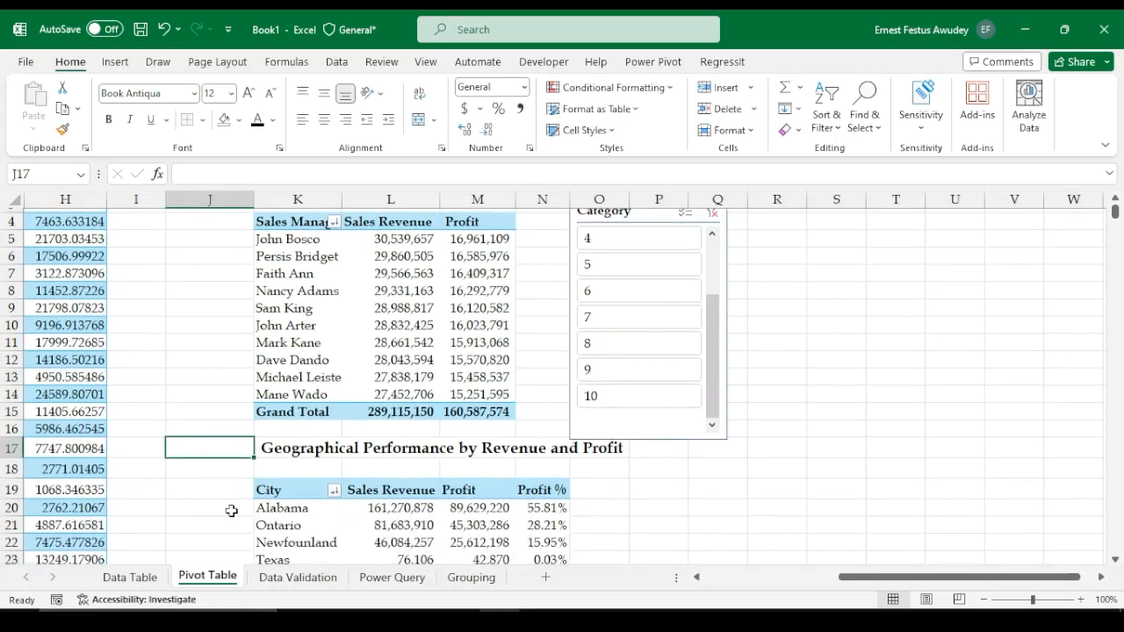
Filter the Category slicer through categories 10, 8, 7 and 6, comparing both pivot tables
click(625, 343)
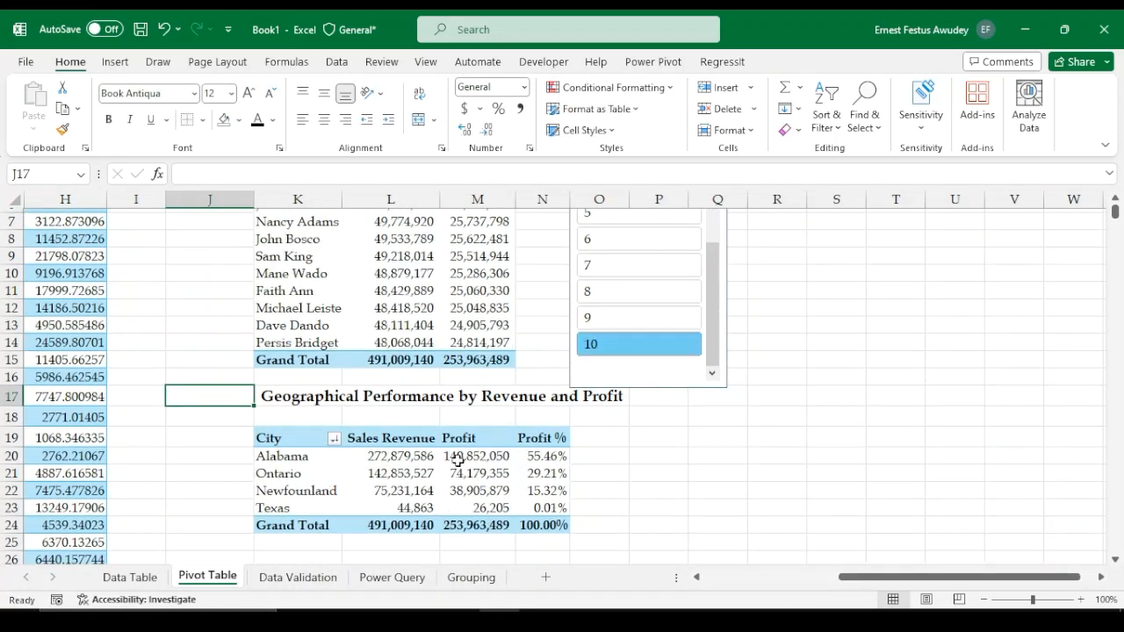
click(631, 296)
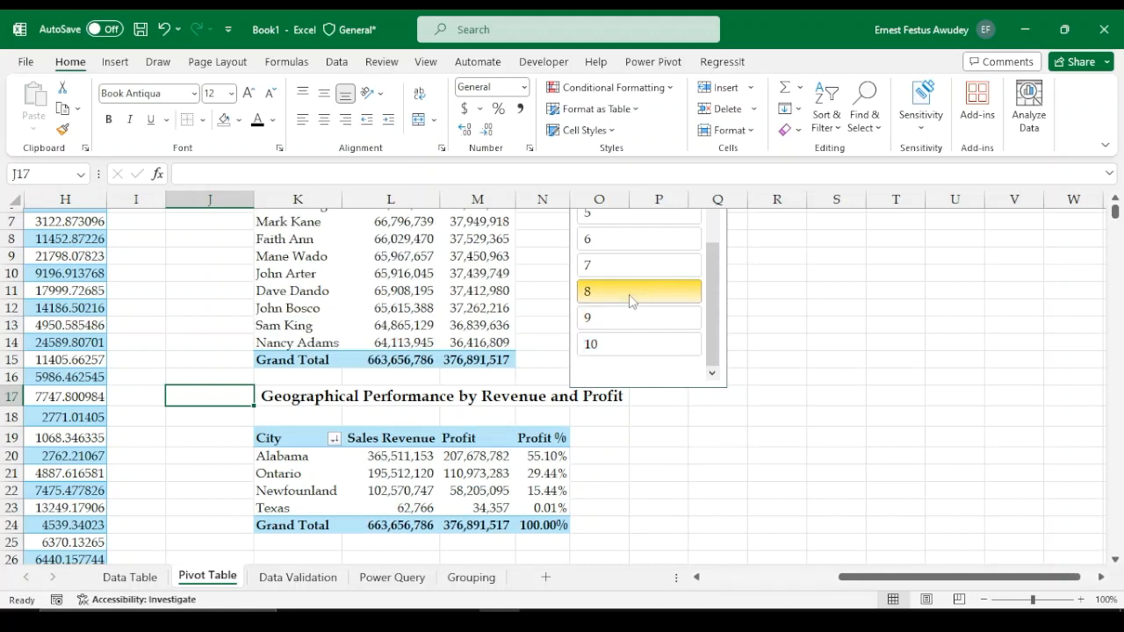
click(638, 262)
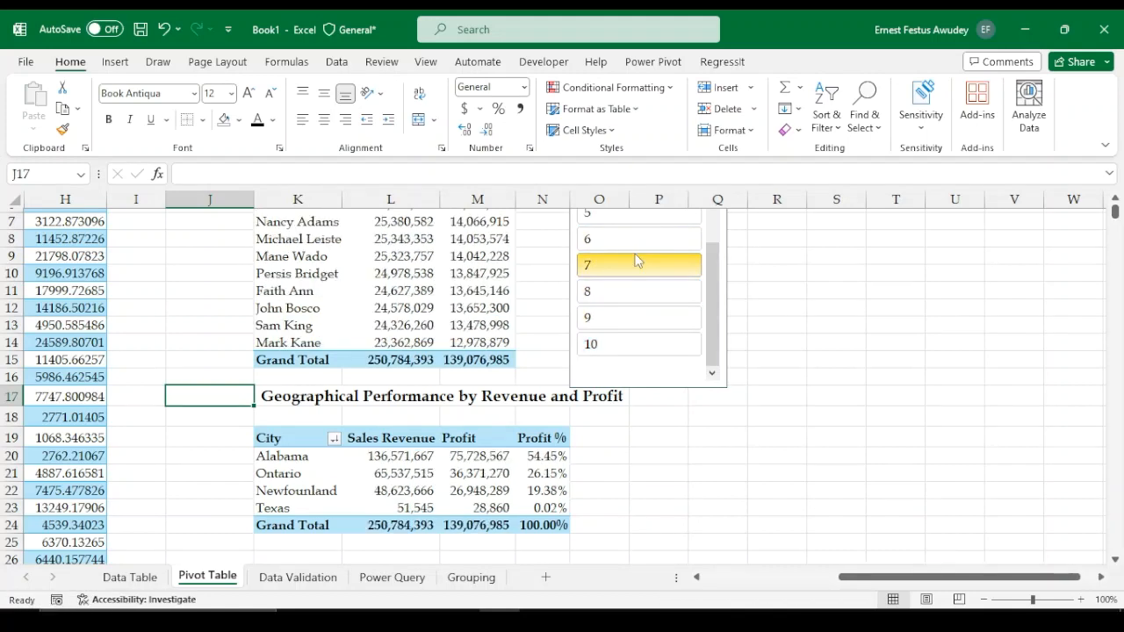
click(643, 237)
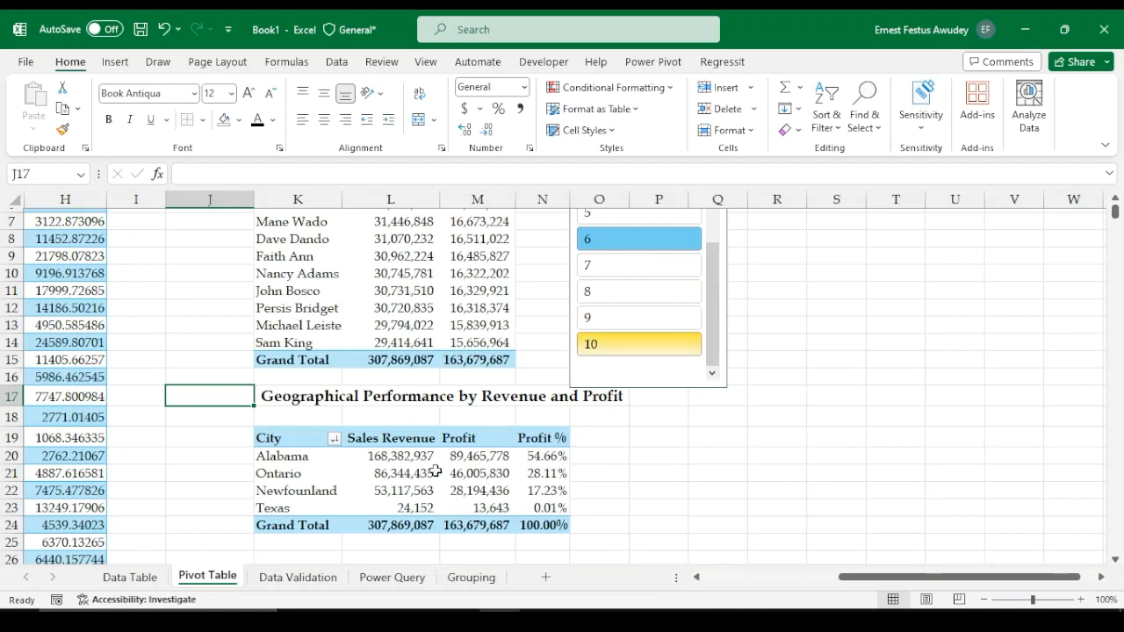
scroll(598, 353, up, 1)
scroll(608, 240, up, 1)
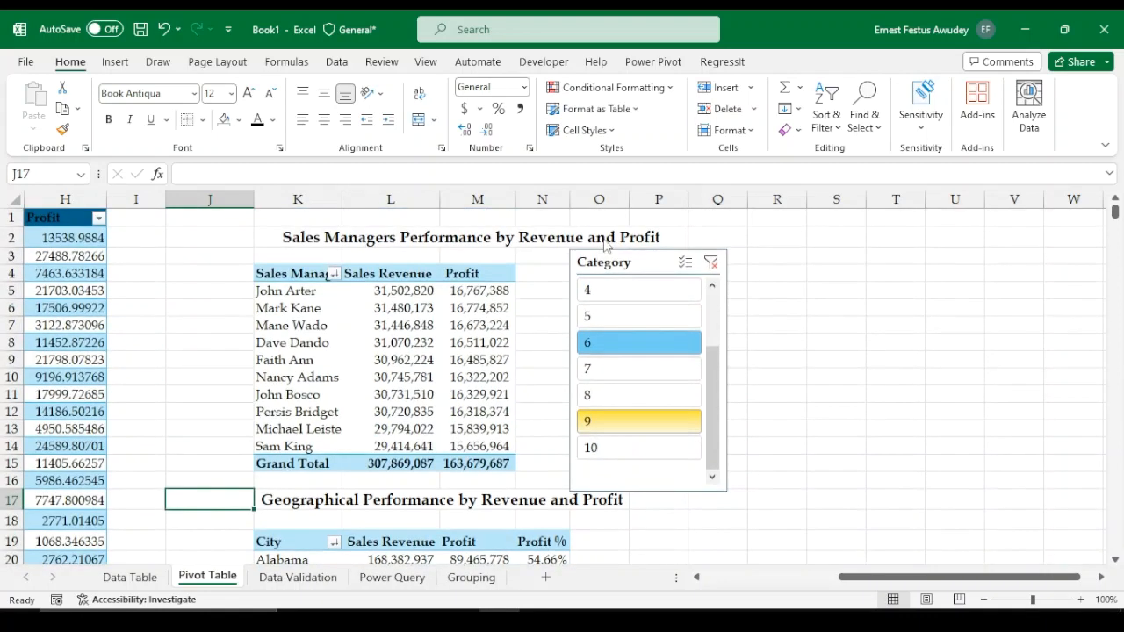
Filter the Category slicer to category 4 and back to category 1
click(608, 239)
click(619, 295)
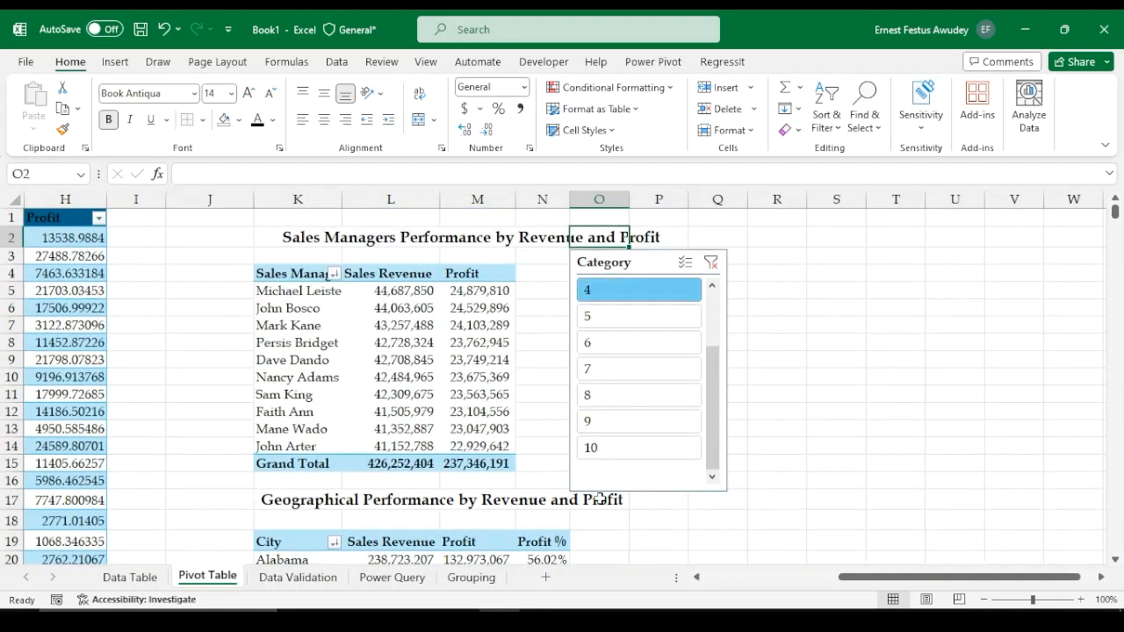
scroll(600, 498, down, 3)
scroll(664, 304, up, 3)
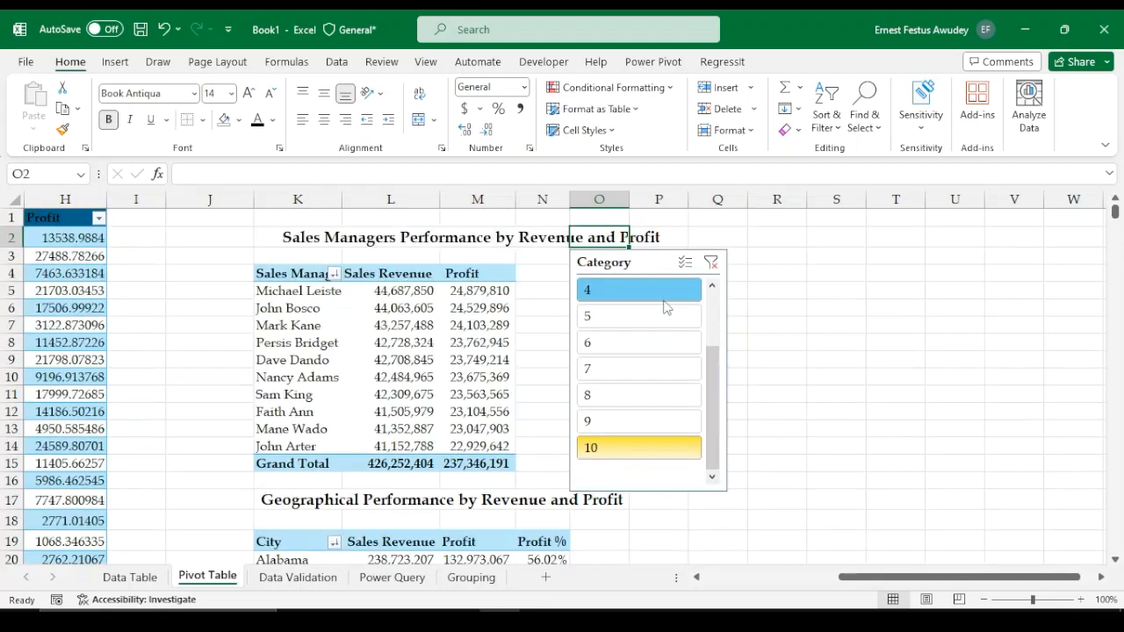
drag(711, 389, 712, 295)
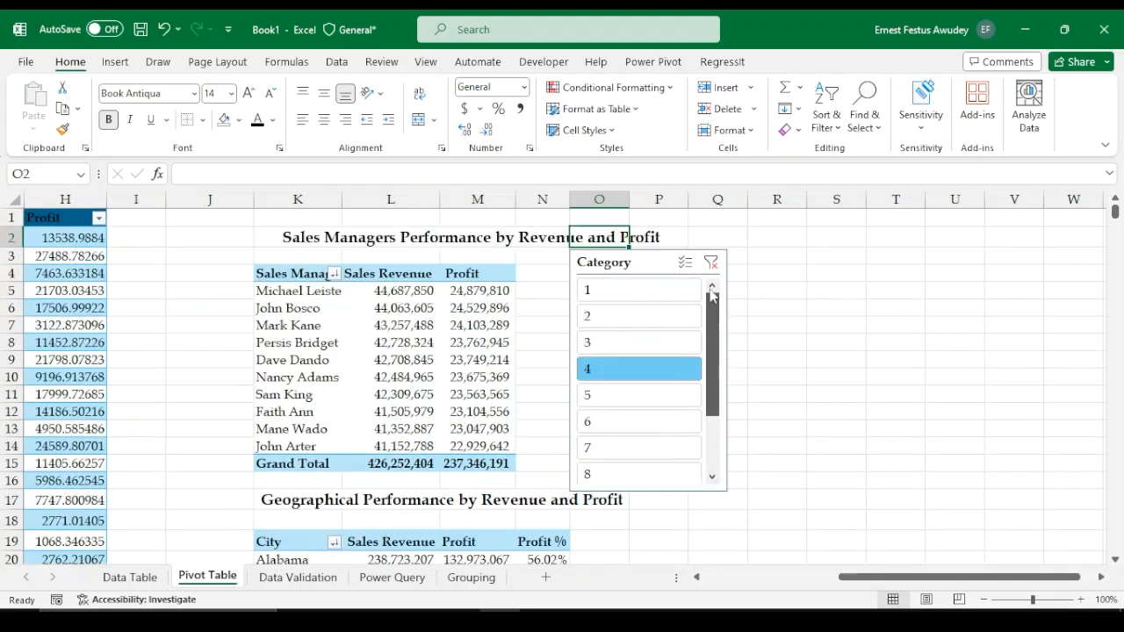
click(615, 293)
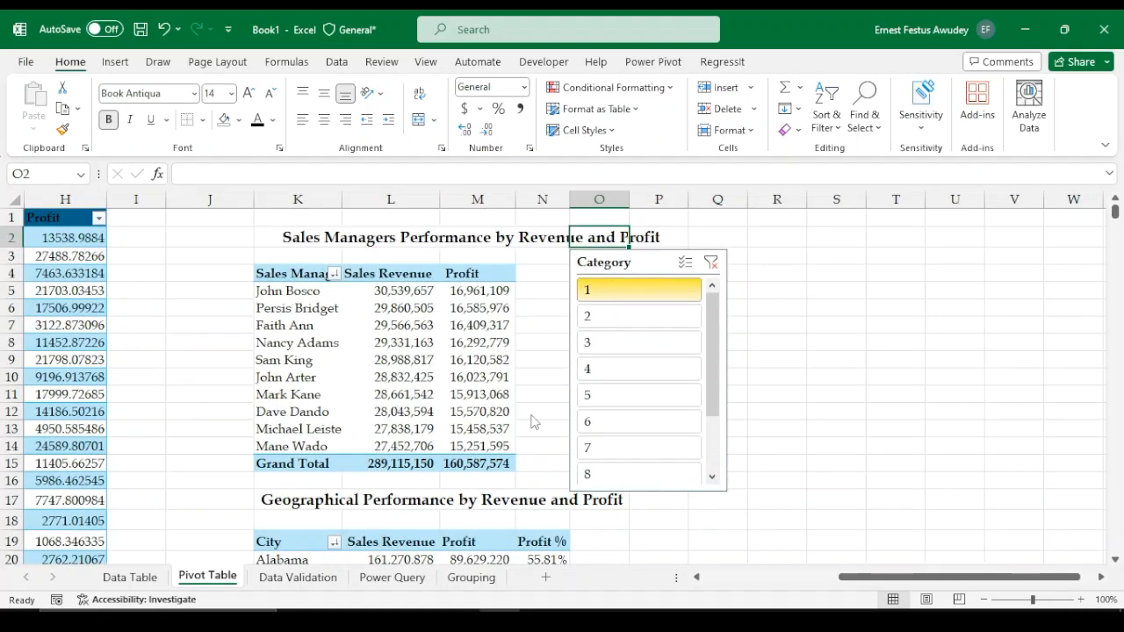
Review both pivot tables filtered by the slicer
scroll(418, 438, down, 3)
click(418, 438)
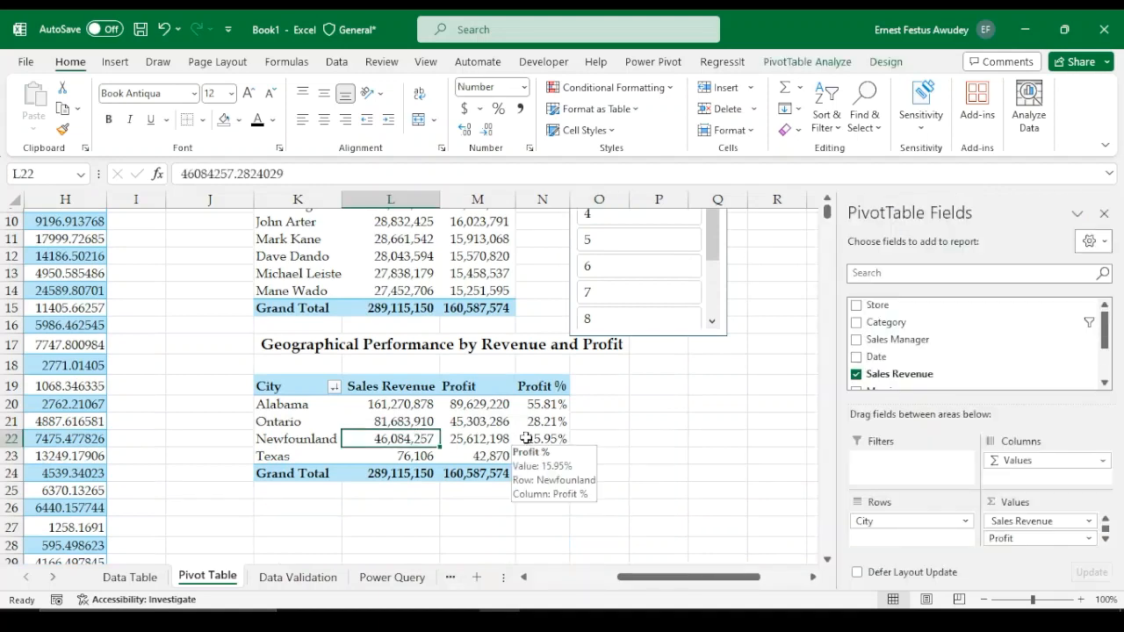
scroll(660, 431, up, 1)
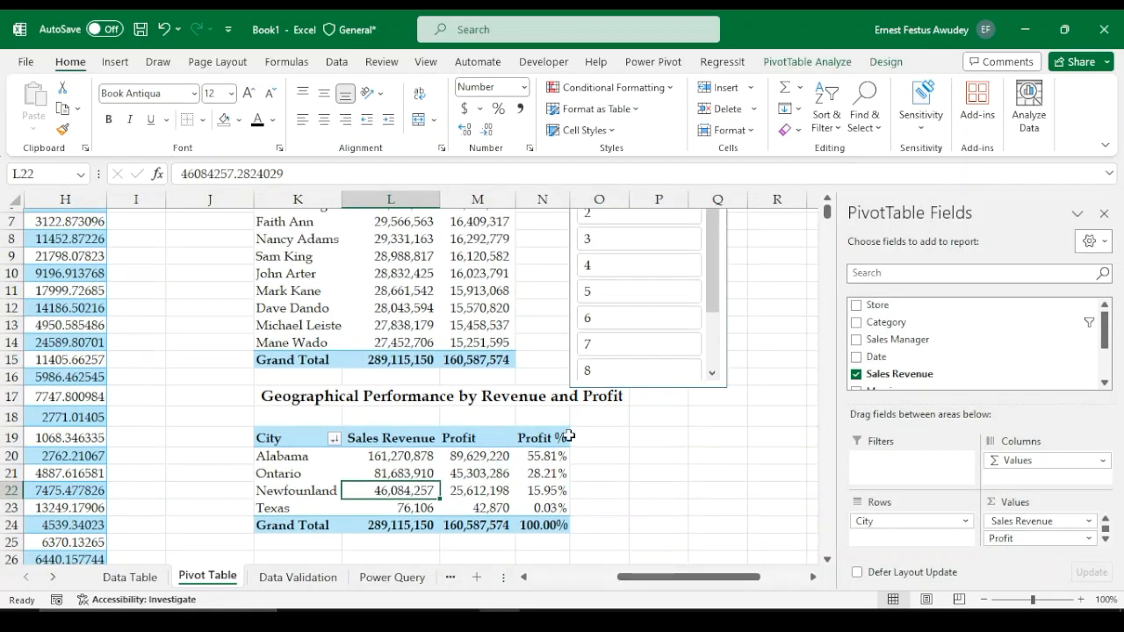
scroll(569, 436, up, 2)
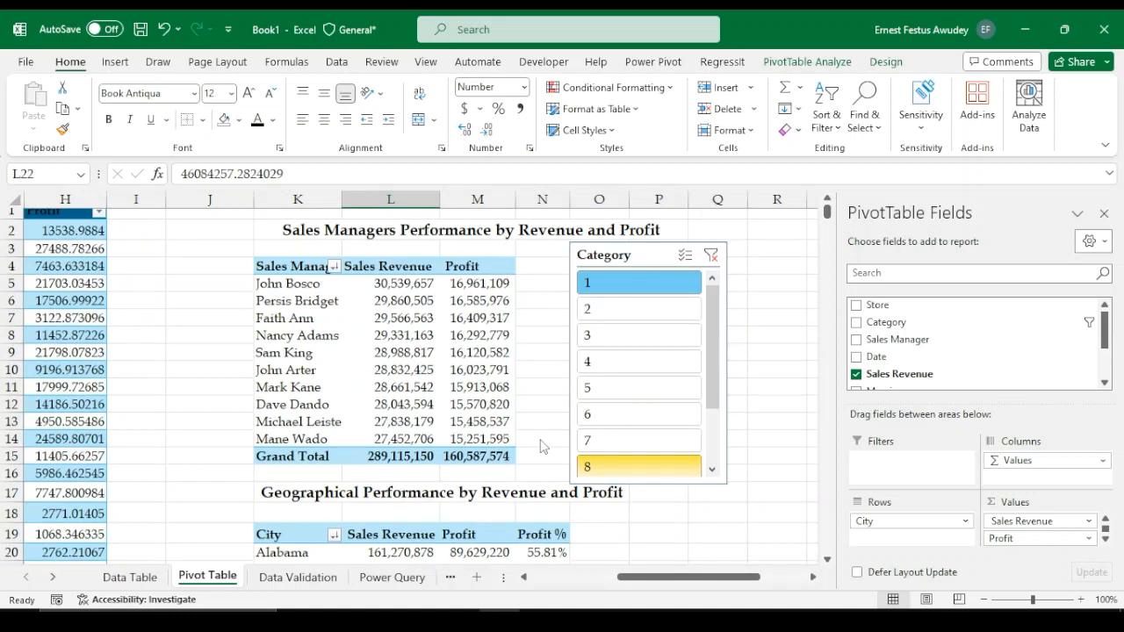
scroll(635, 342, down, 1)
scroll(632, 263, up, 1)
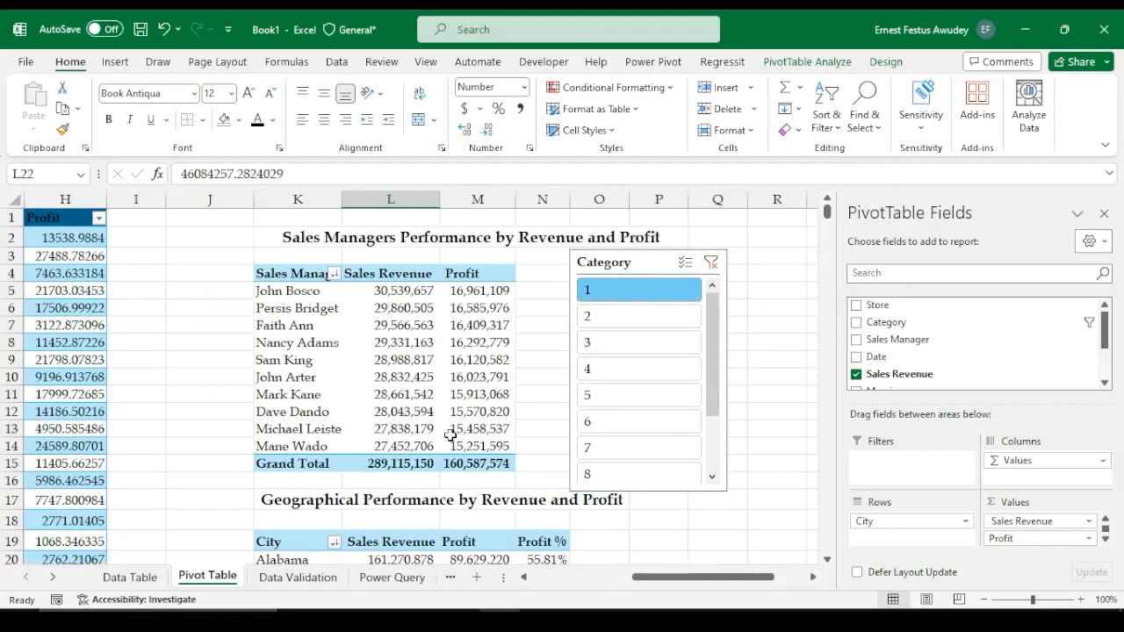
Clear the Category slicer filter so both pivot tables include every category
scroll(516, 459, down, 3)
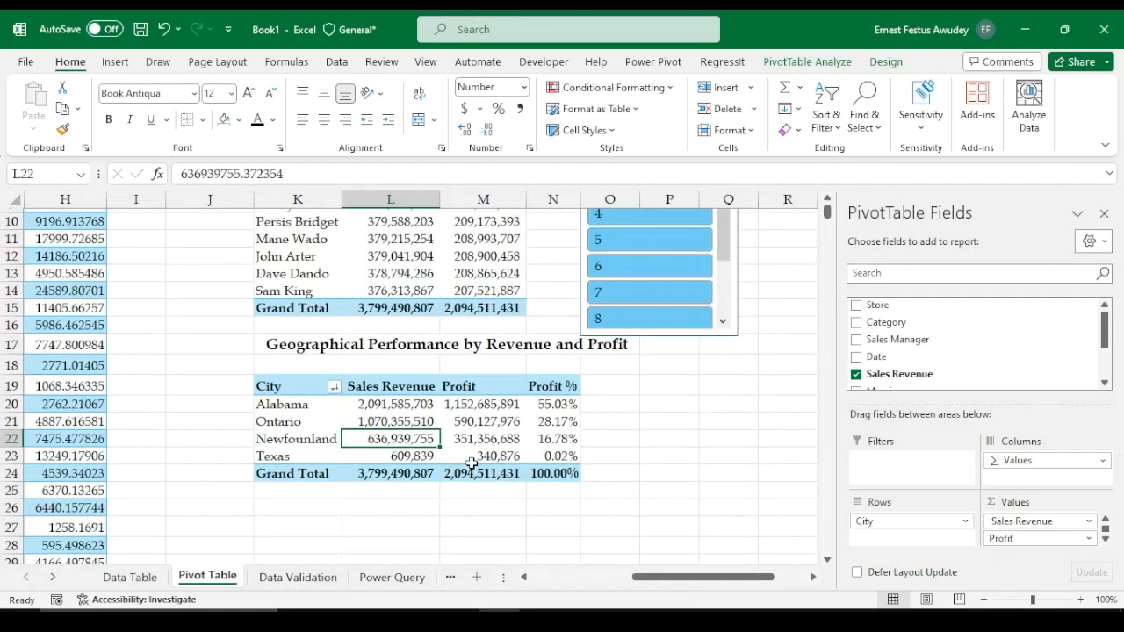
mouse_move(472, 463)
scroll(326, 498, down, 3)
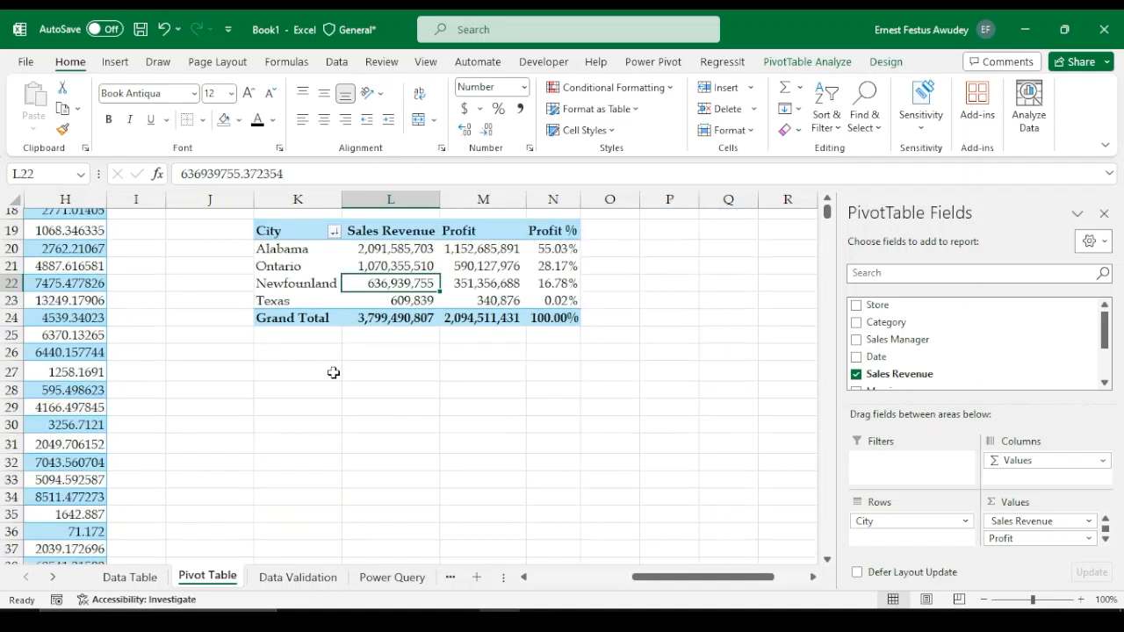
click(298, 405)
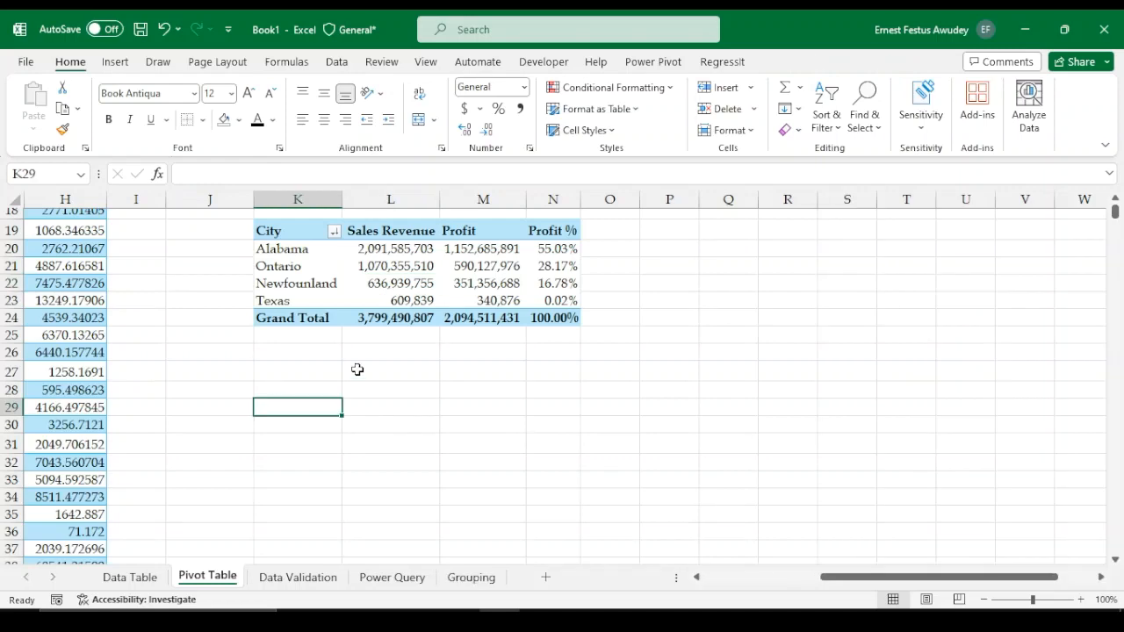
scroll(358, 368, up, 3)
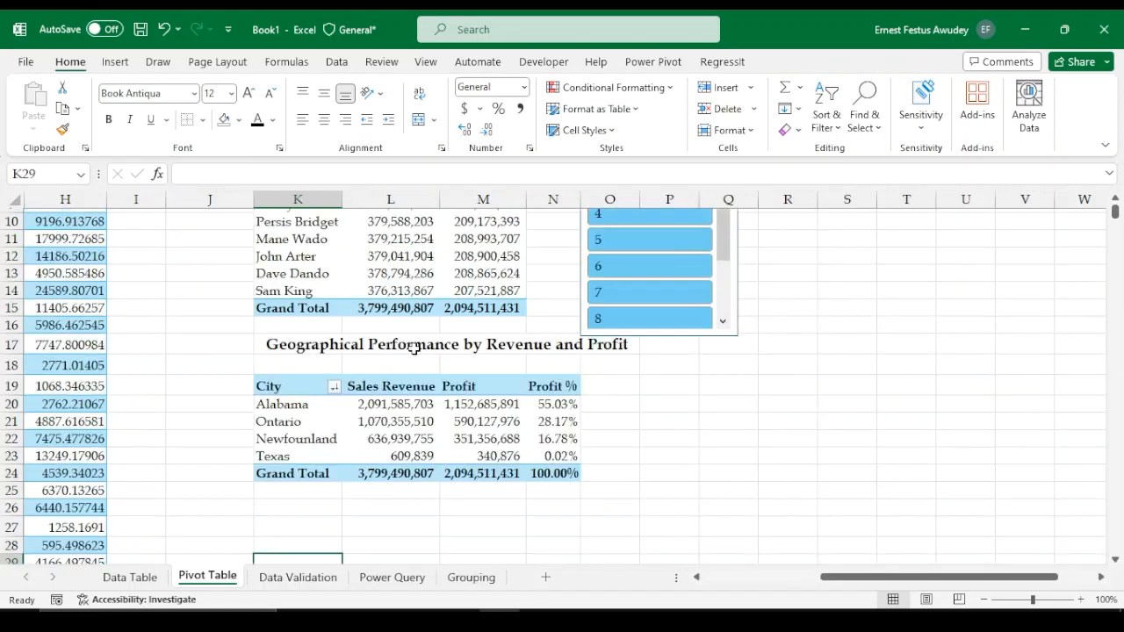
scroll(409, 334, up, 2)
click(398, 309)
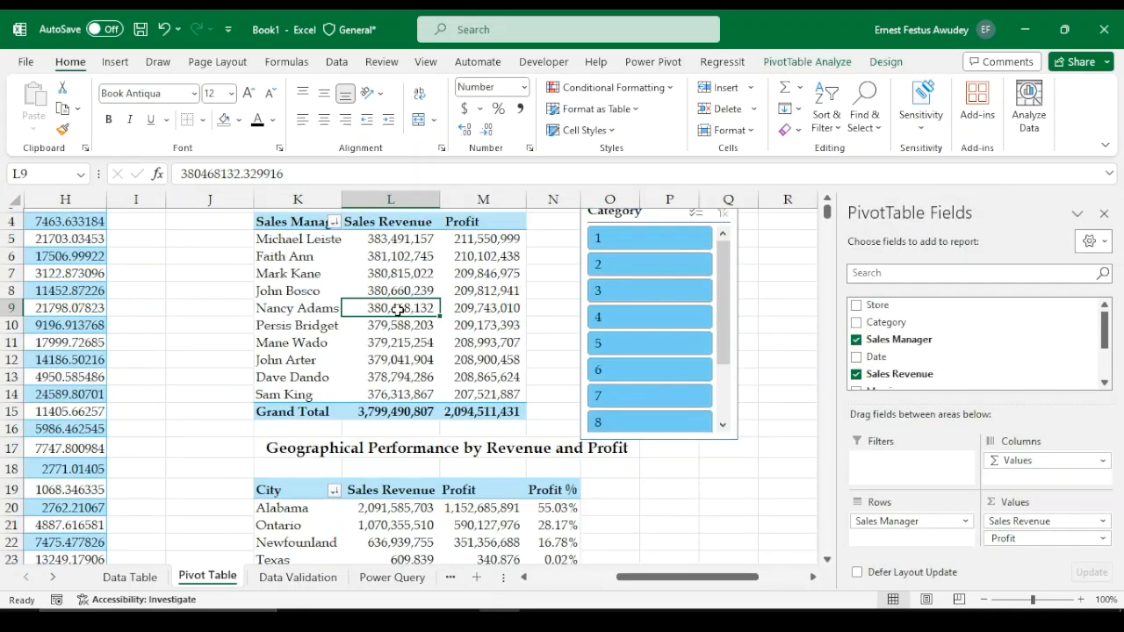
scroll(398, 309, down, 4)
click(483, 334)
click(799, 63)
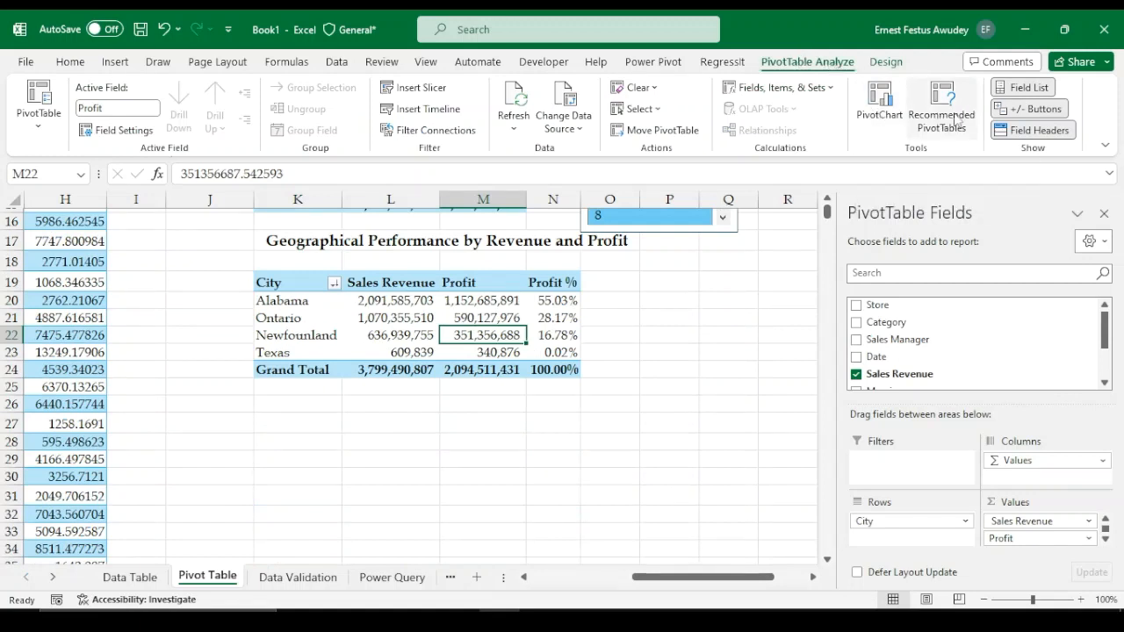
click(881, 104)
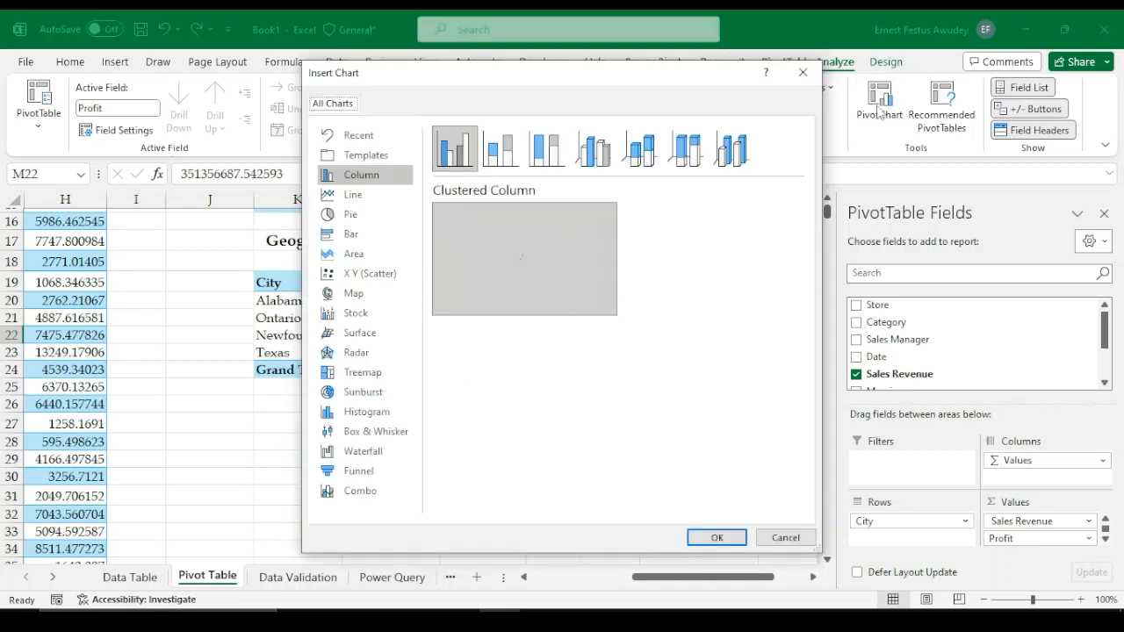
mouse_move(488, 238)
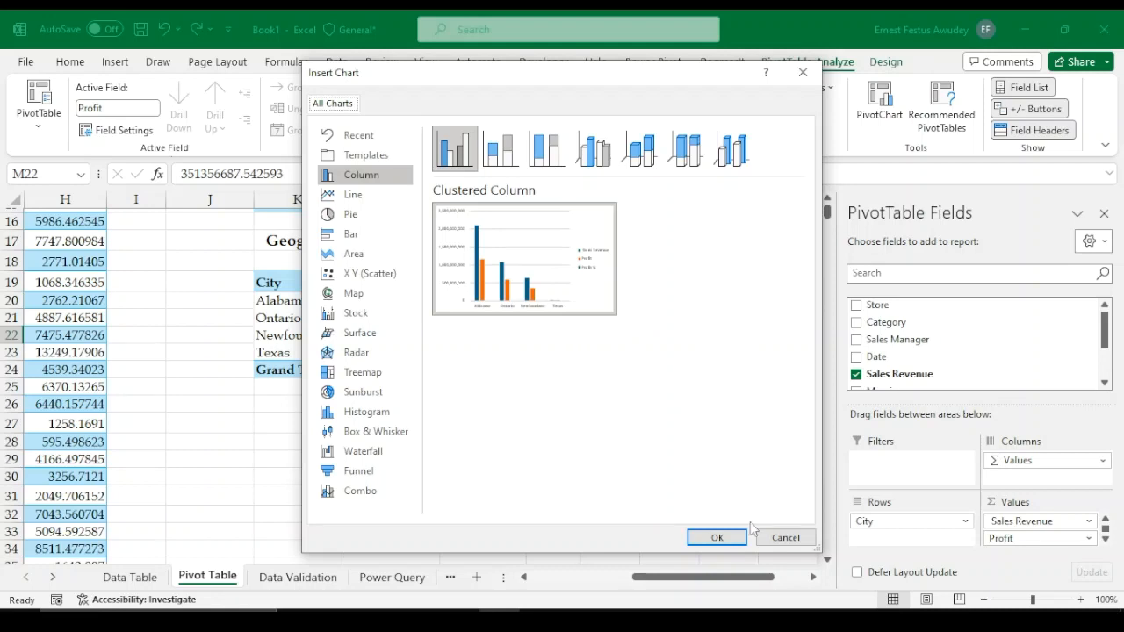
click(784, 538)
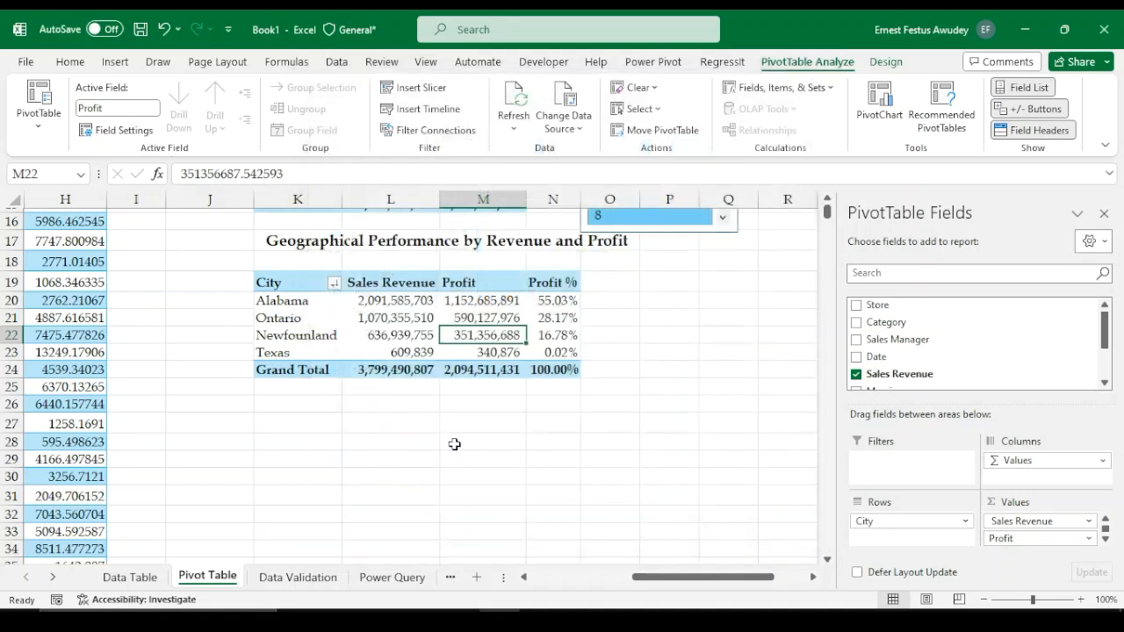
Switch to the Data Validation sheet and insert a blank row beneath the title
scroll(268, 444, up, 4)
scroll(216, 430, up, 1)
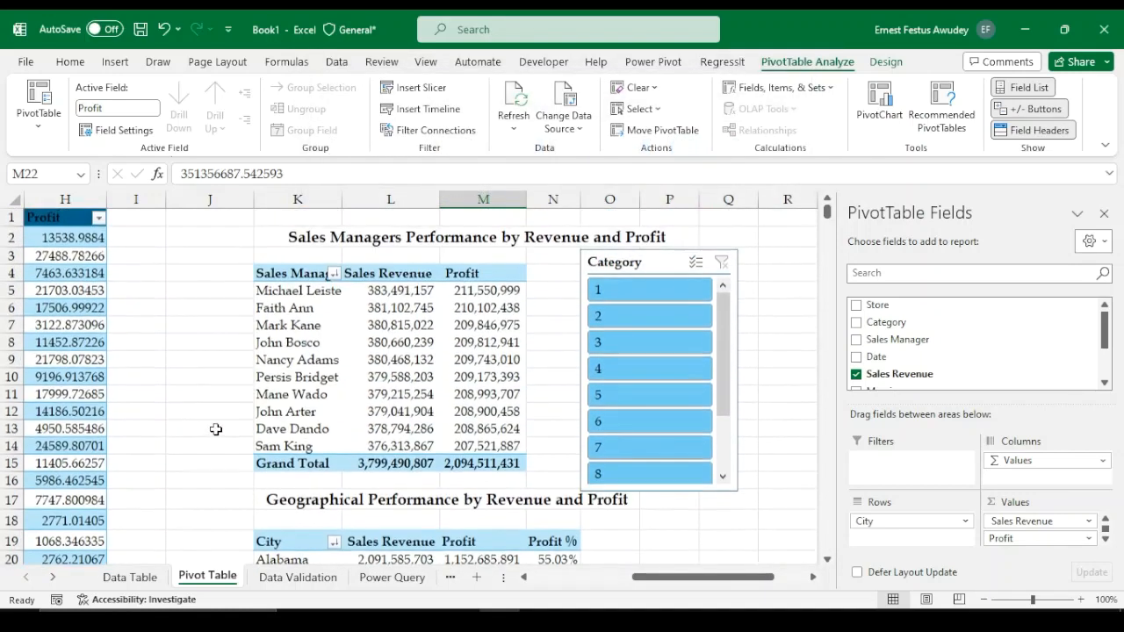
click(299, 578)
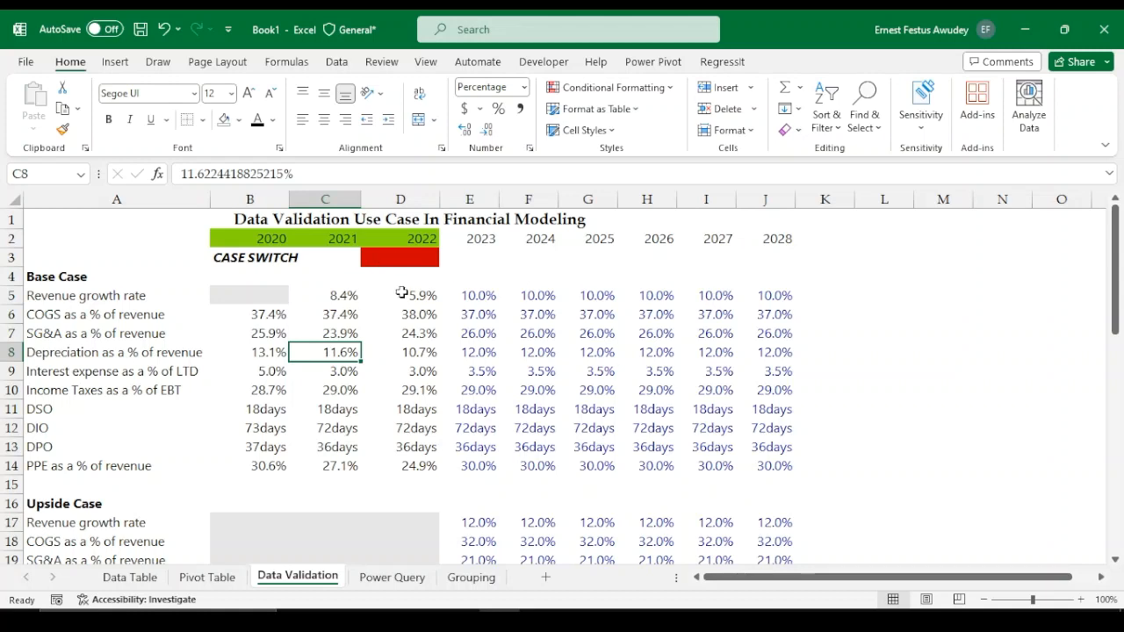
click(13, 238)
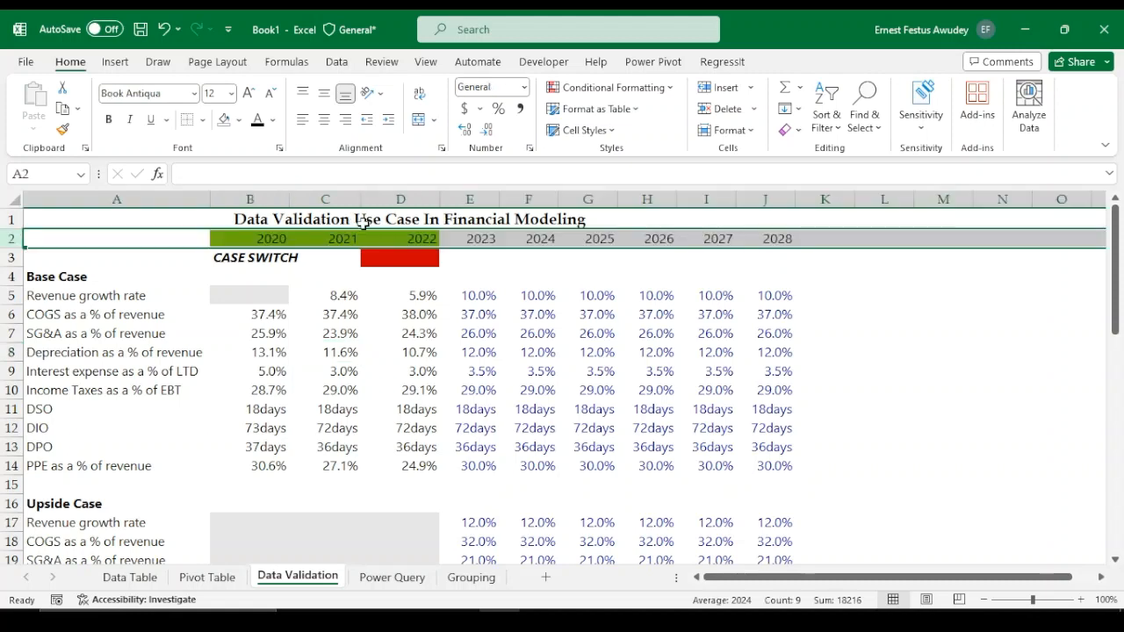
click(725, 88)
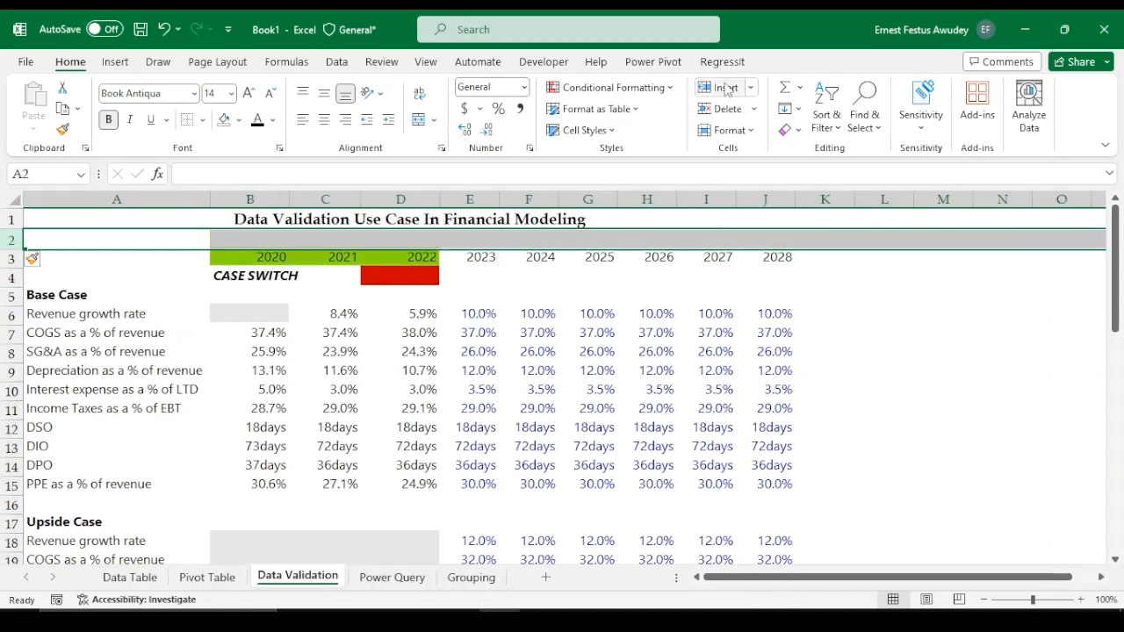
click(507, 302)
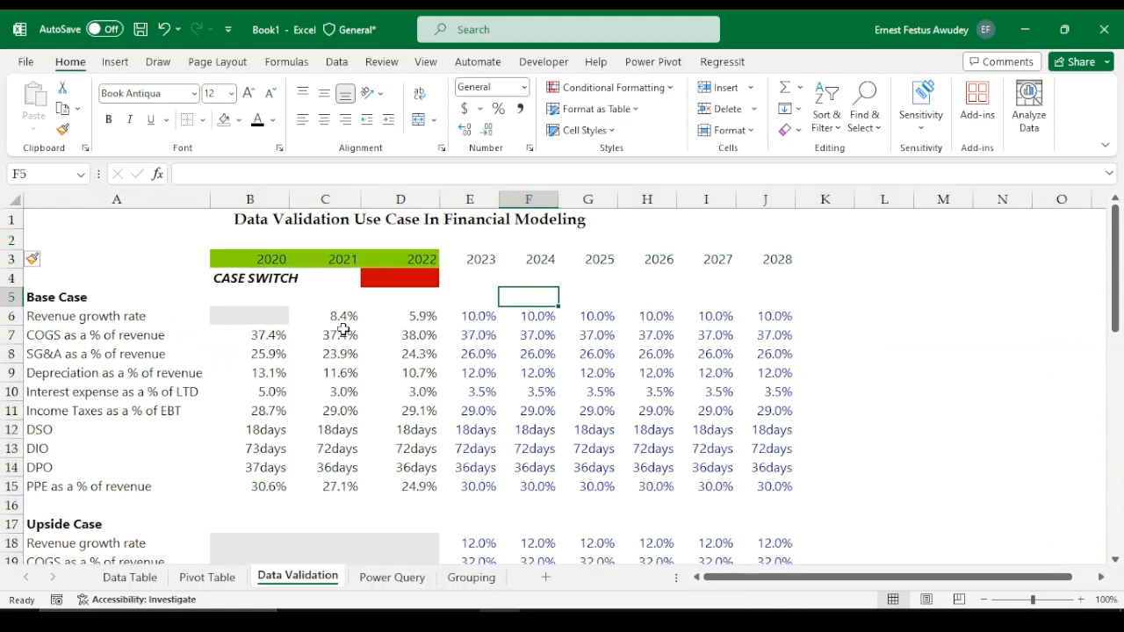
Review the Base, Upside, Downside and Active Case assumption blocks on the Data Validation sheet
scroll(406, 369, down, 1)
scroll(486, 369, down, 1)
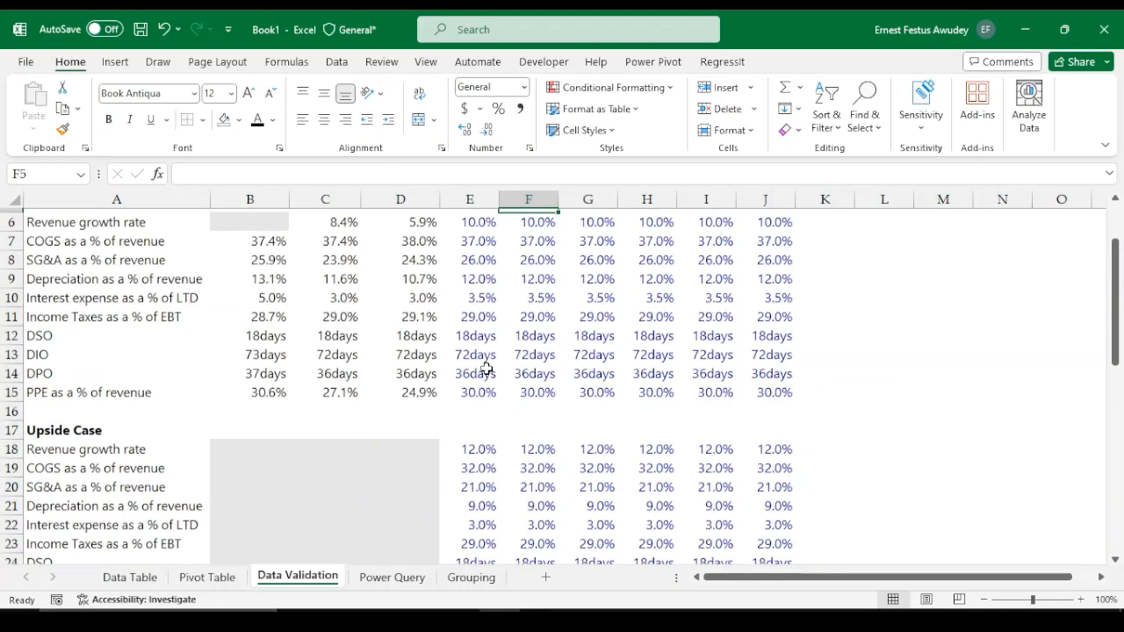
scroll(485, 368, down, 6)
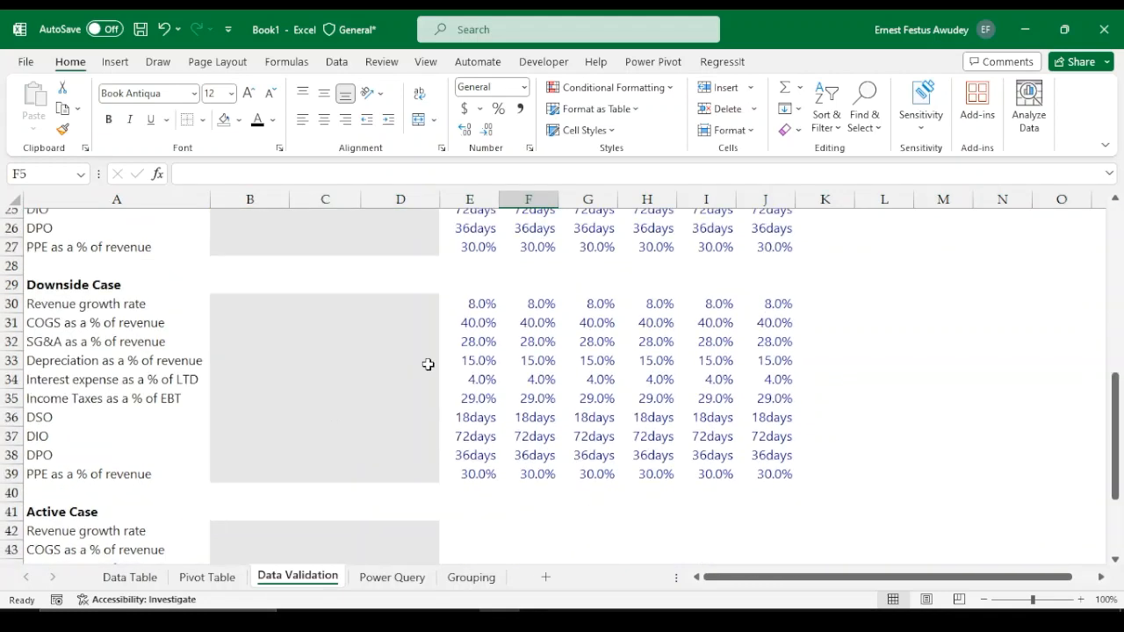
scroll(427, 364, down, 4)
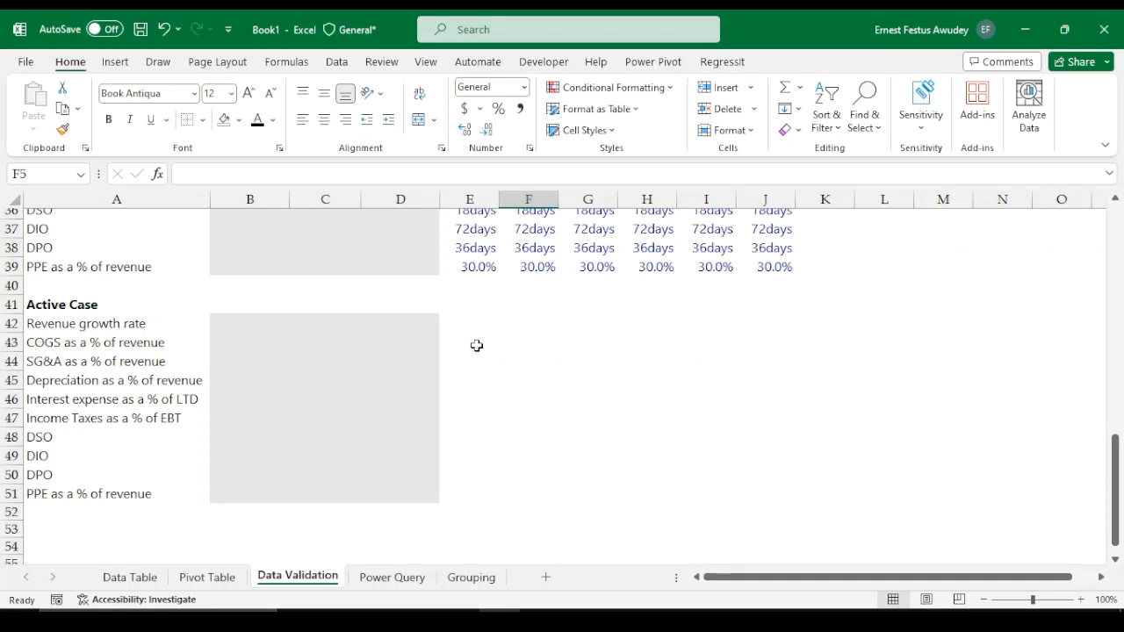
scroll(439, 290, up, 8)
scroll(123, 334, up, 3)
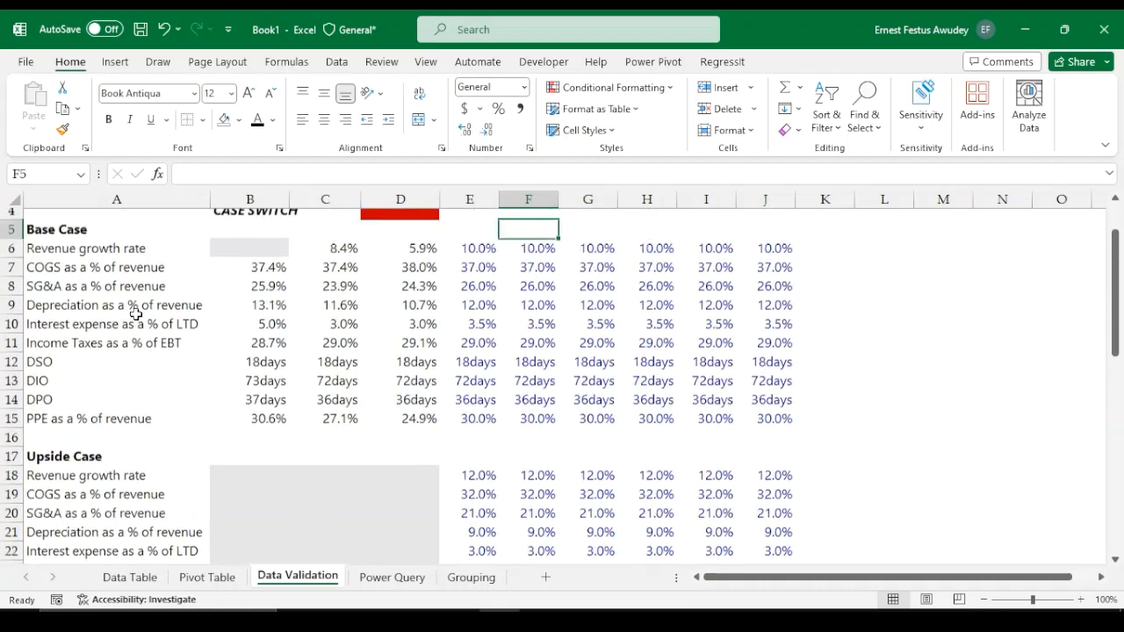
scroll(131, 314, up, 1)
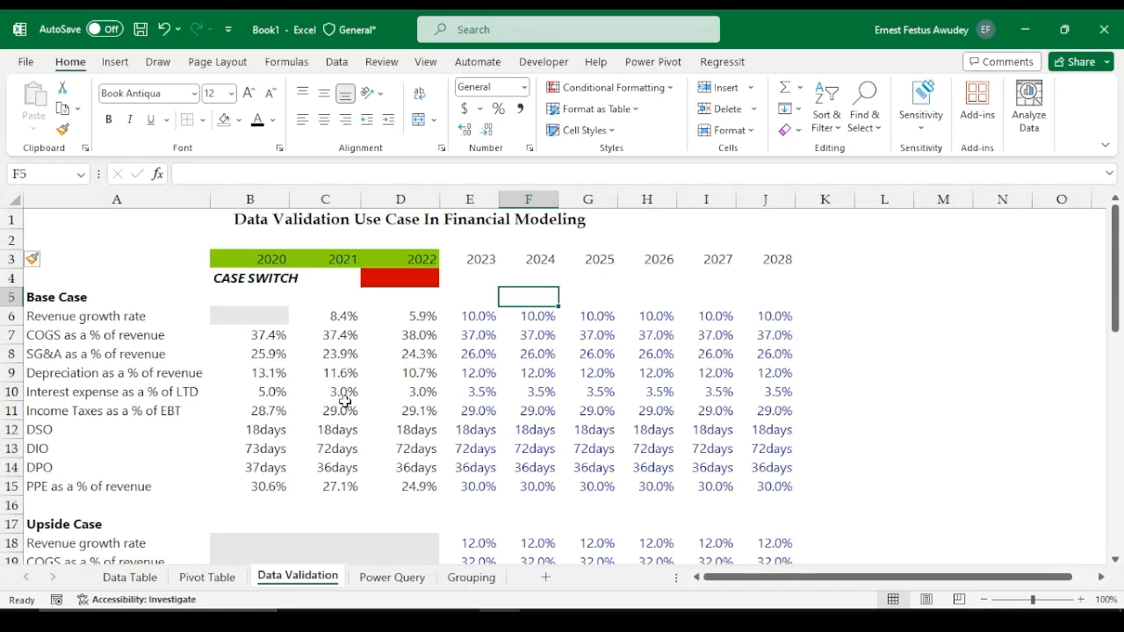
scroll(263, 386, down, 2)
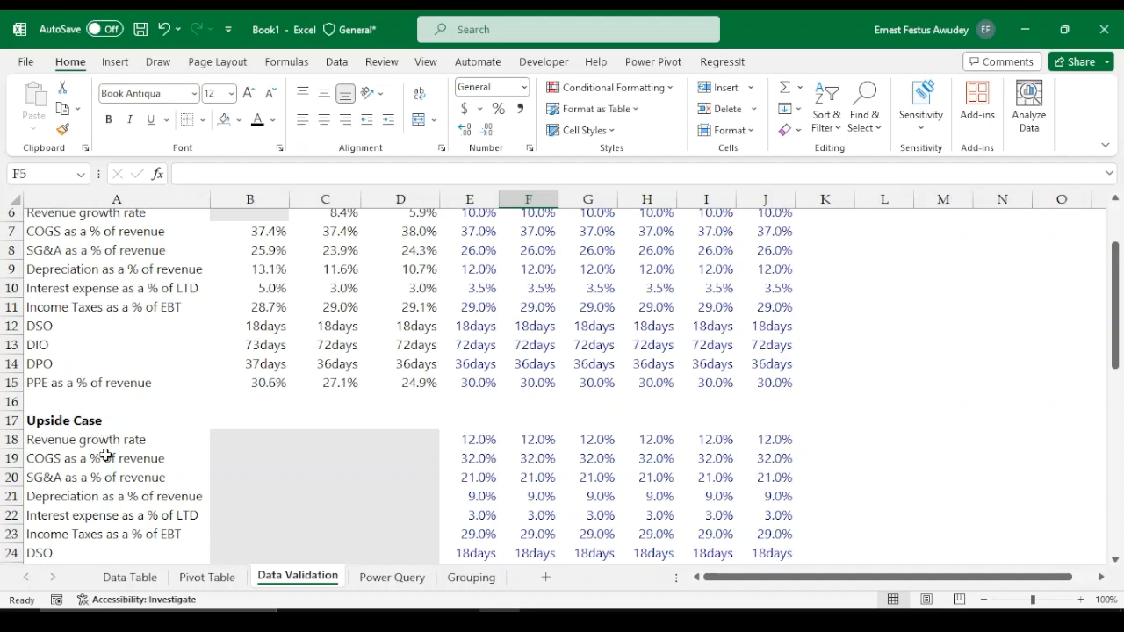
scroll(546, 427, up, 1)
scroll(546, 427, up, 1)
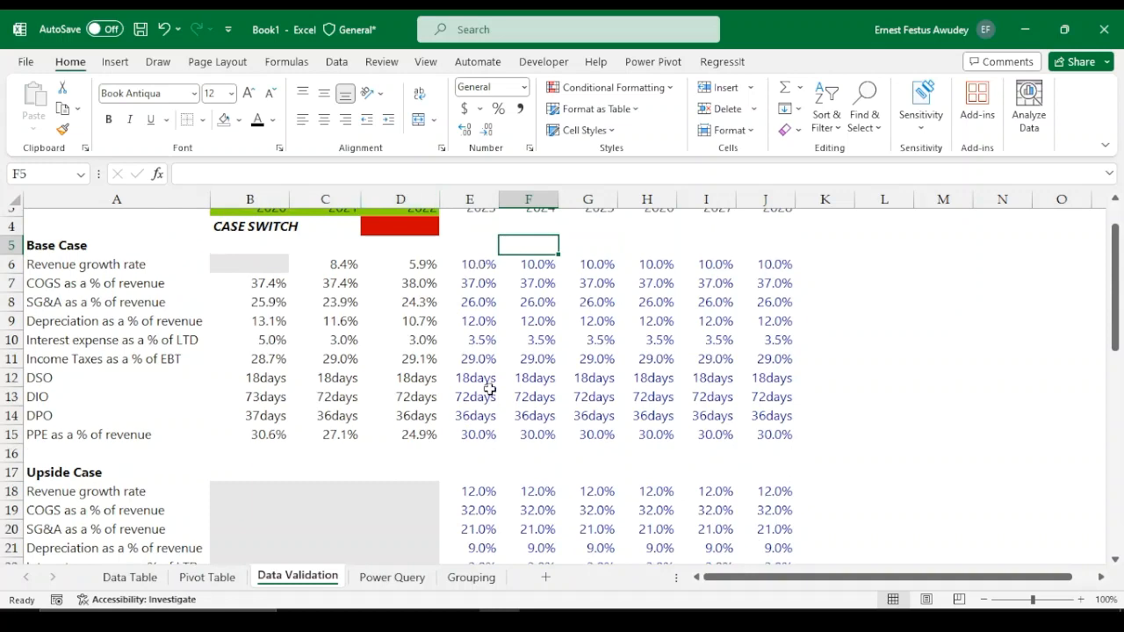
scroll(481, 478, down, 1)
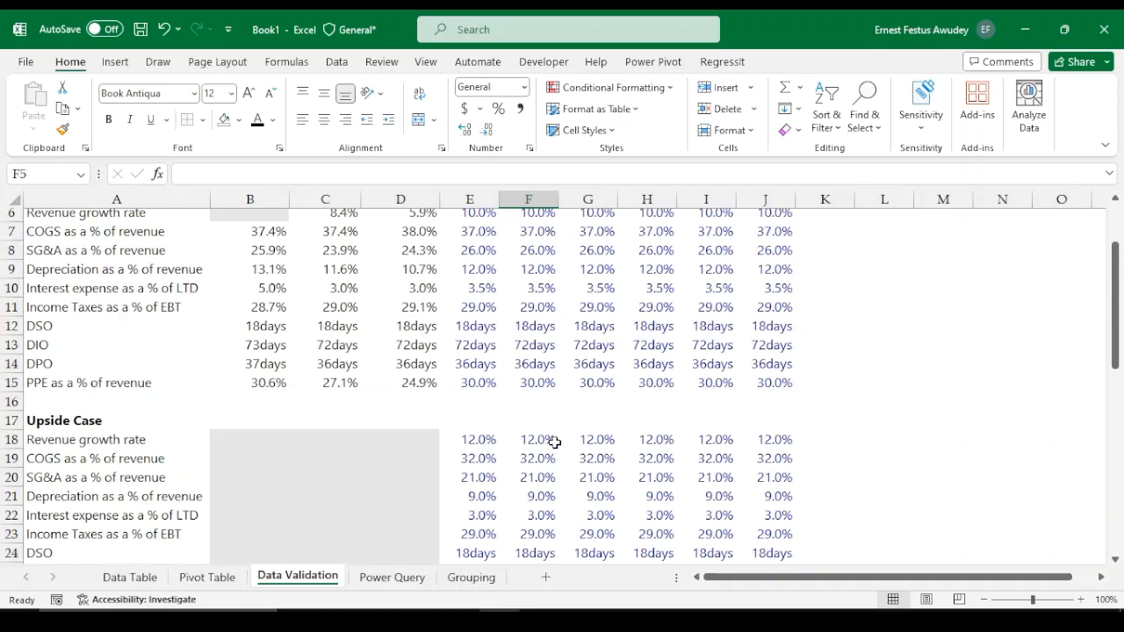
scroll(476, 443, down, 2)
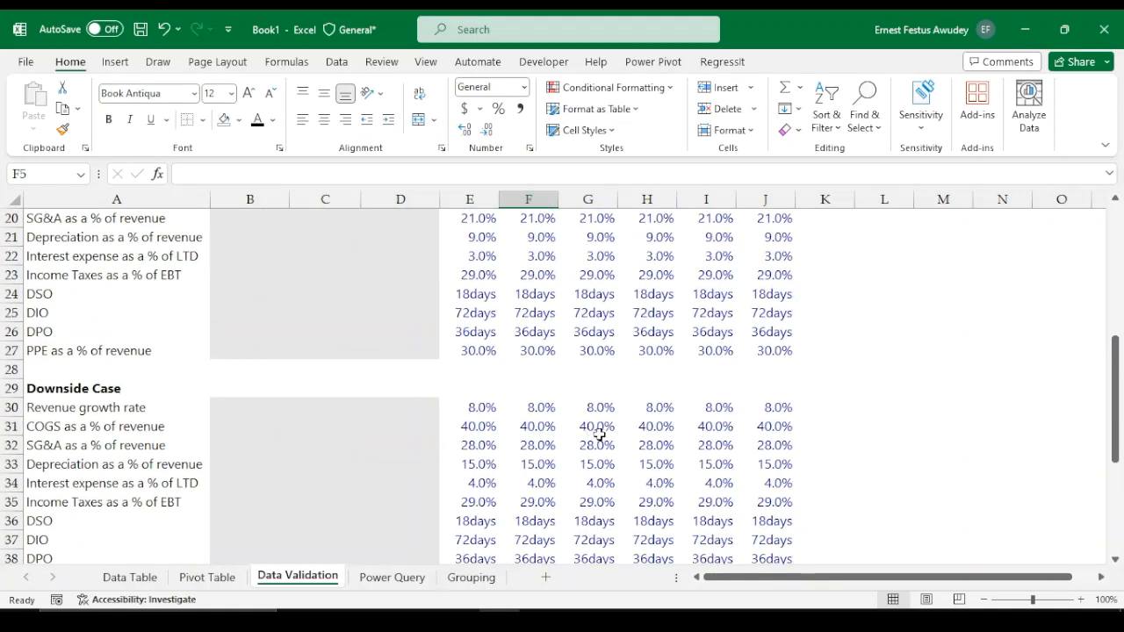
scroll(585, 433, down, 5)
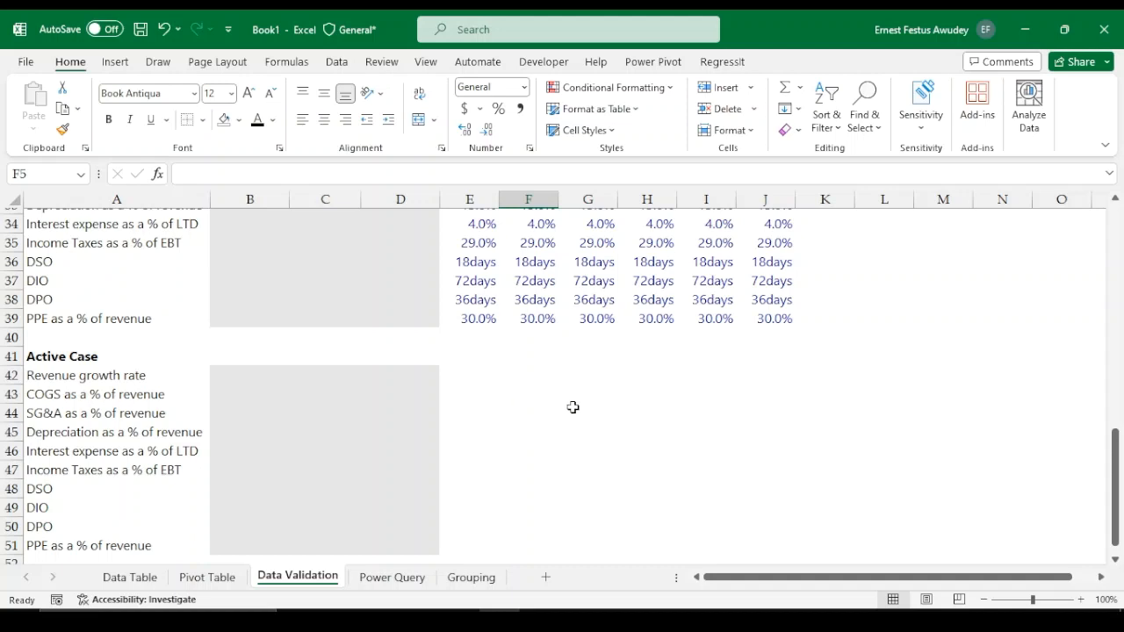
Examine the Base, Upside and Downside blocks and the case switch cell above the Active Case section
click(466, 376)
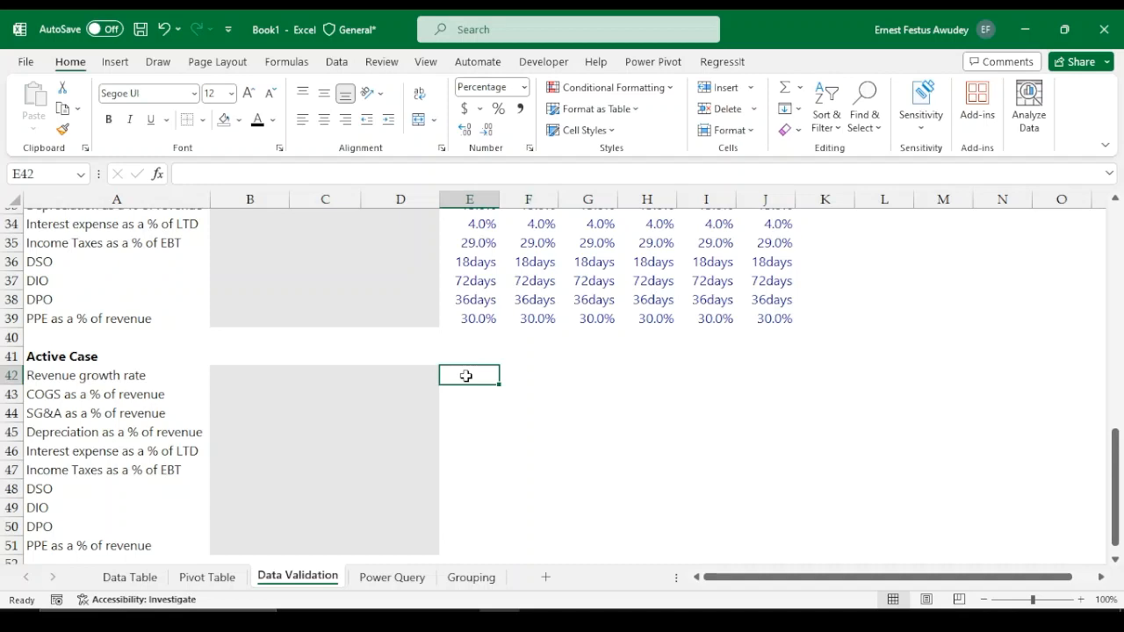
scroll(534, 321, up, 11)
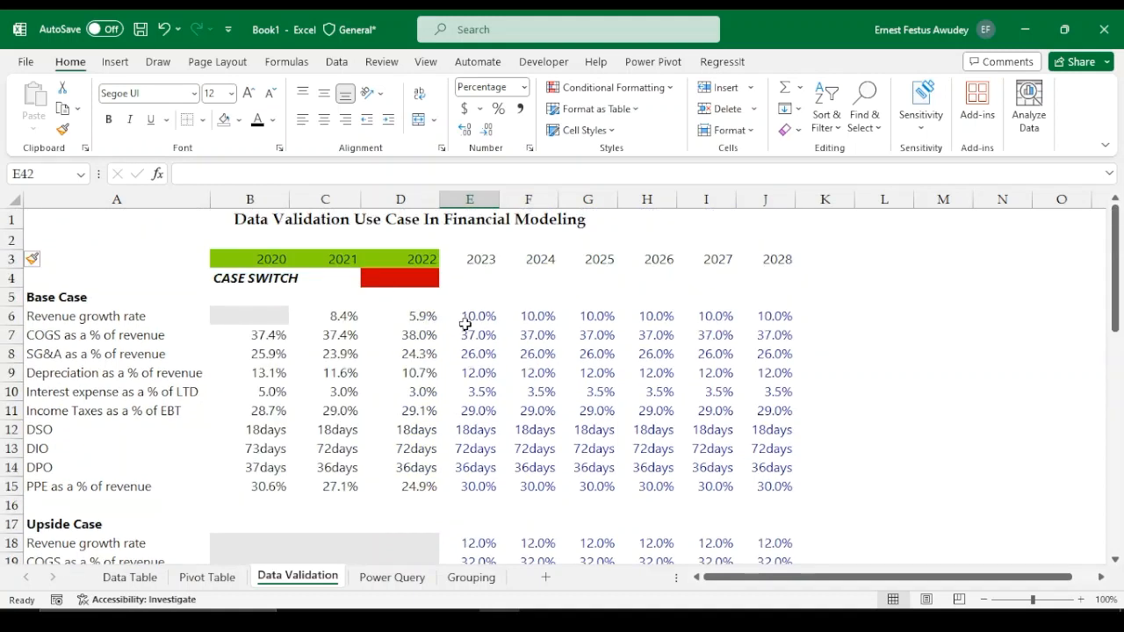
scroll(474, 338, down, 7)
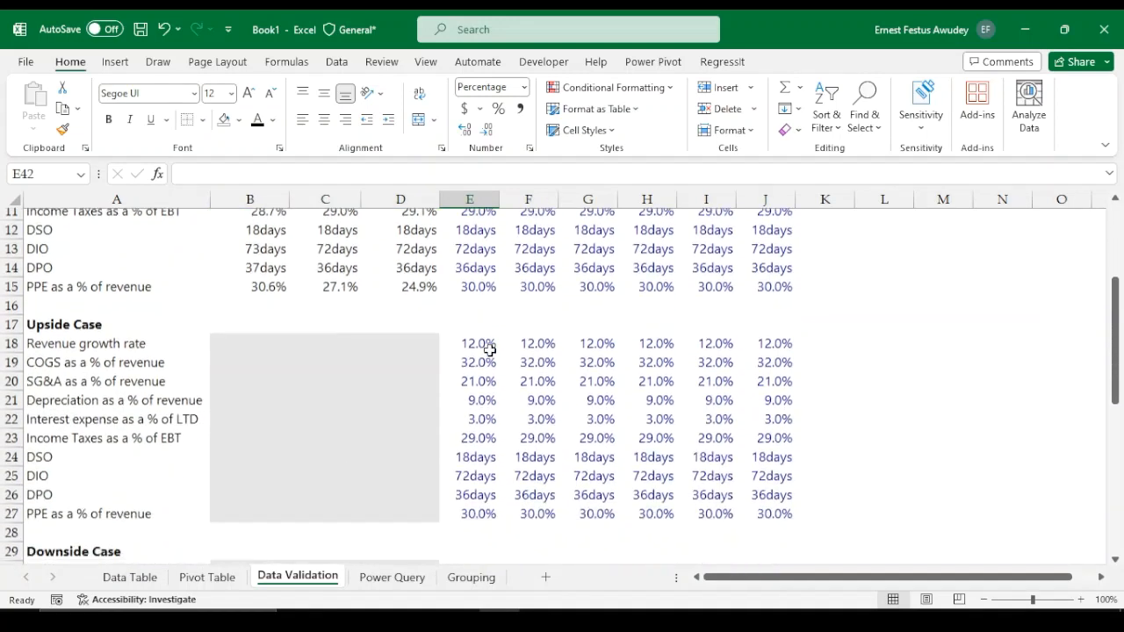
scroll(490, 350, down, 4)
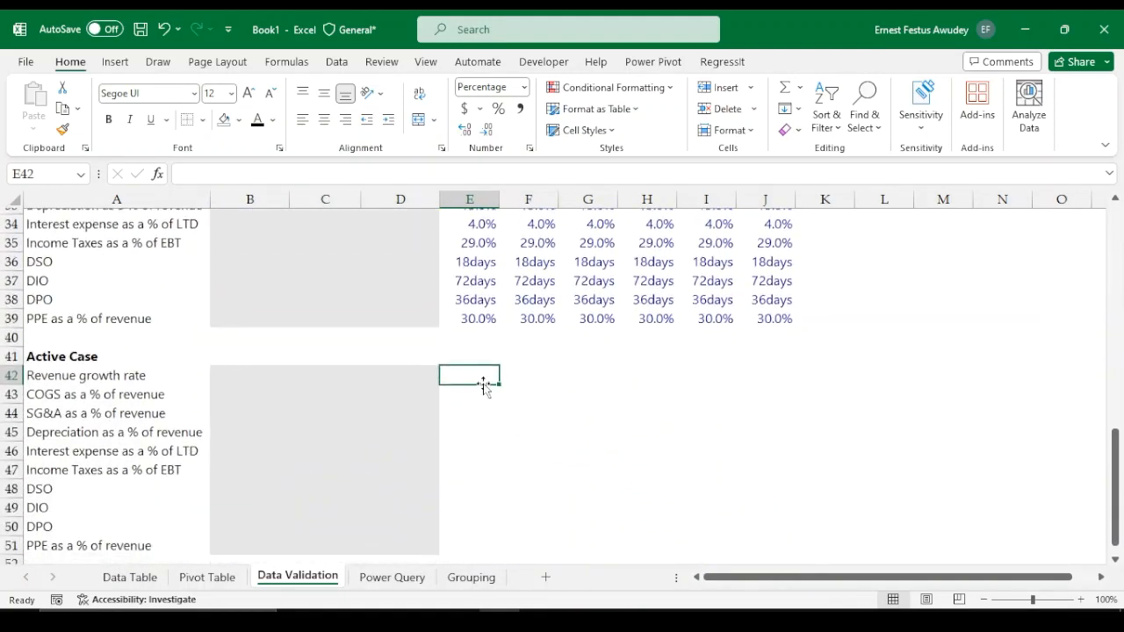
scroll(566, 293, up, 5)
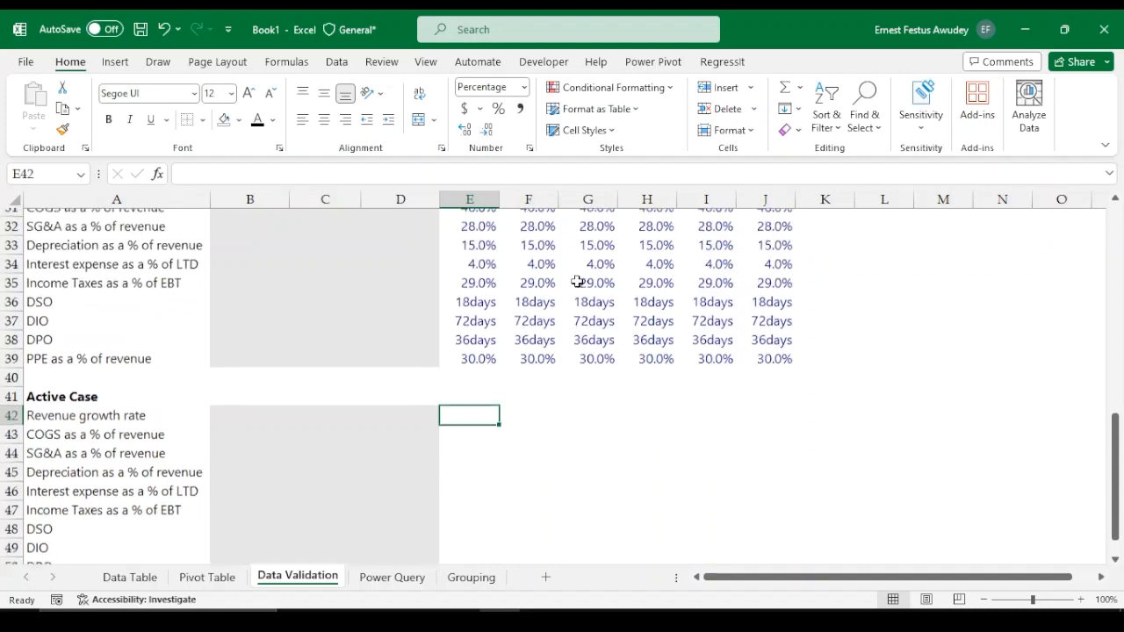
scroll(565, 328, up, 7)
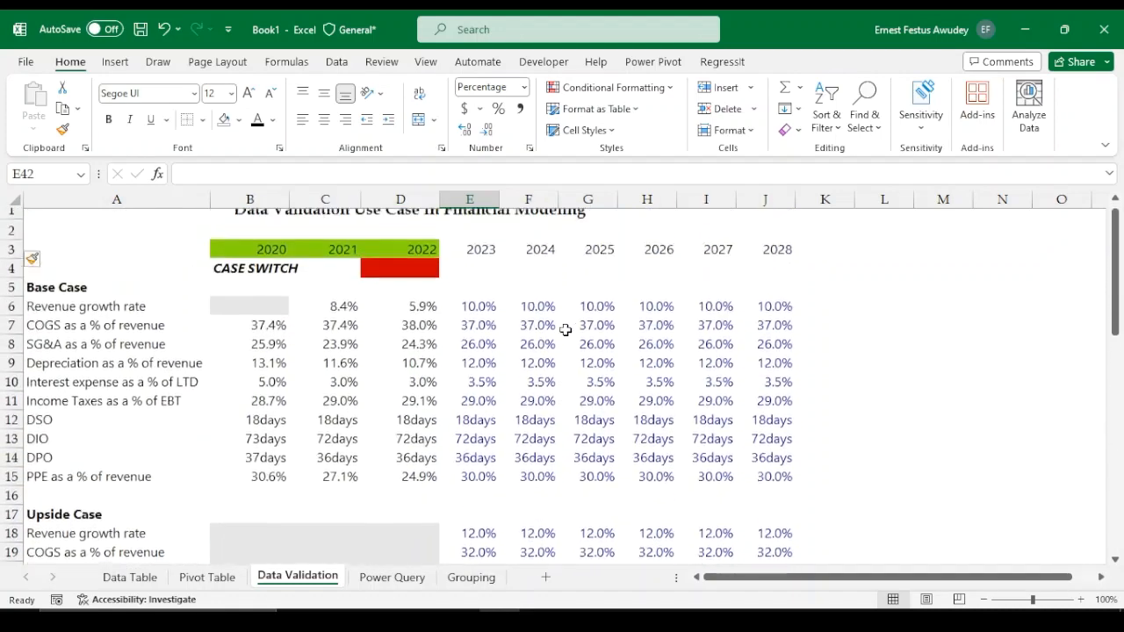
scroll(154, 331, down, 5)
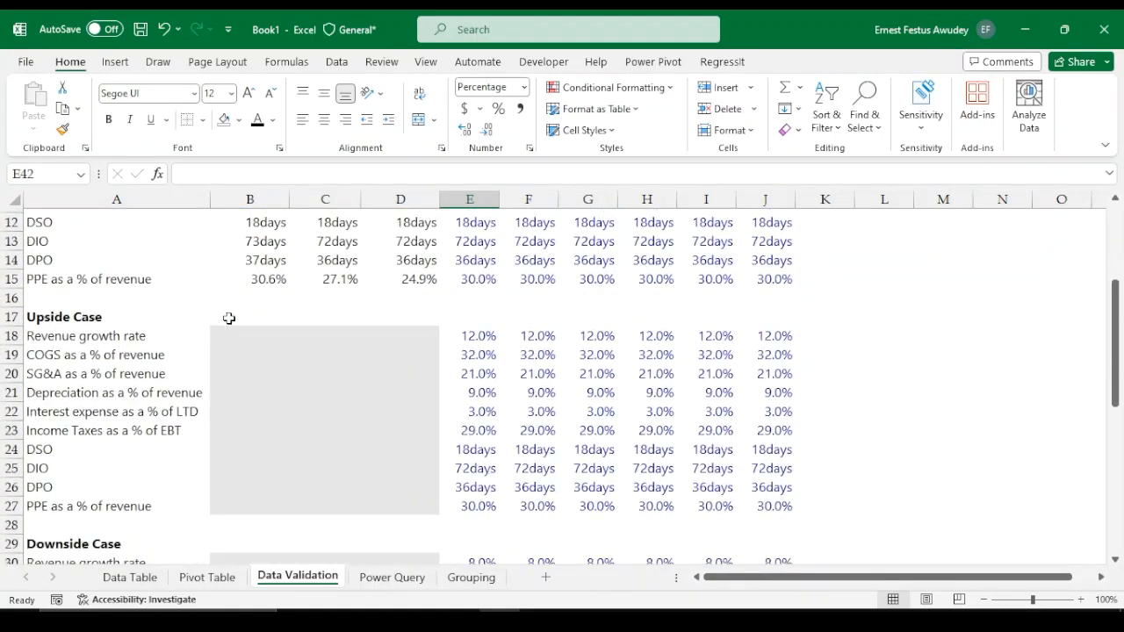
scroll(190, 384, down, 1)
scroll(360, 384, up, 6)
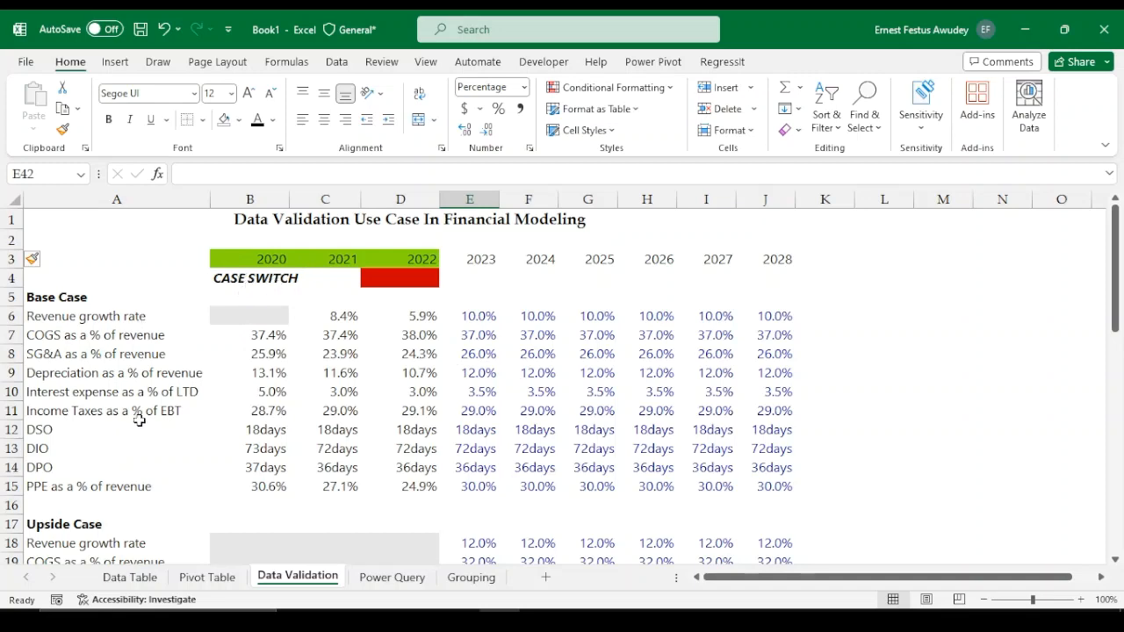
scroll(308, 354, down, 8)
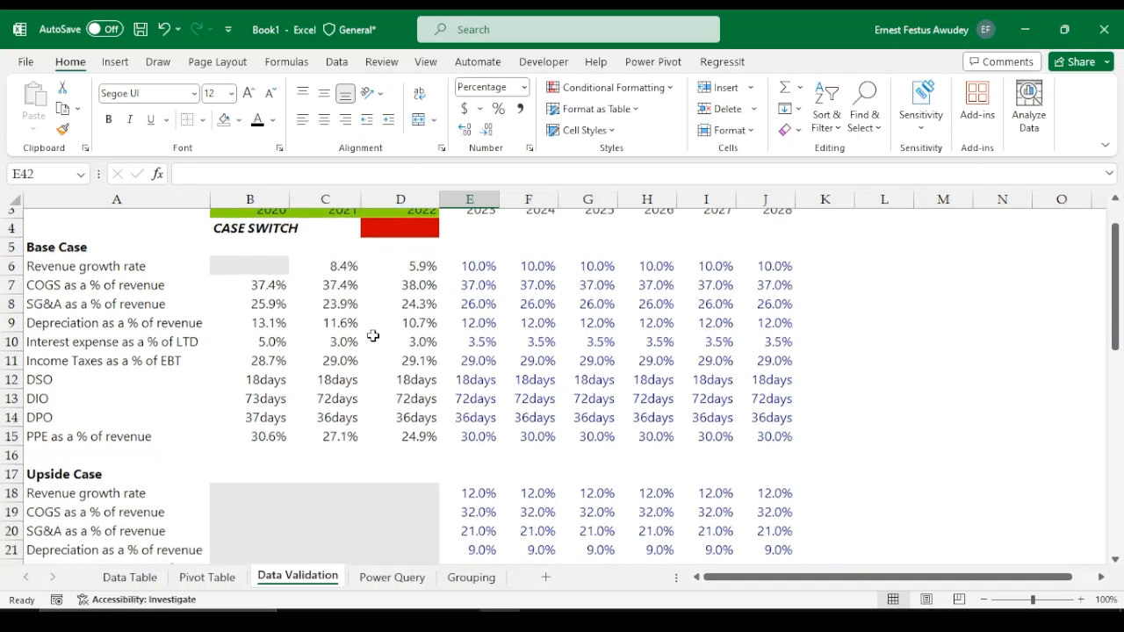
scroll(506, 386, down, 3)
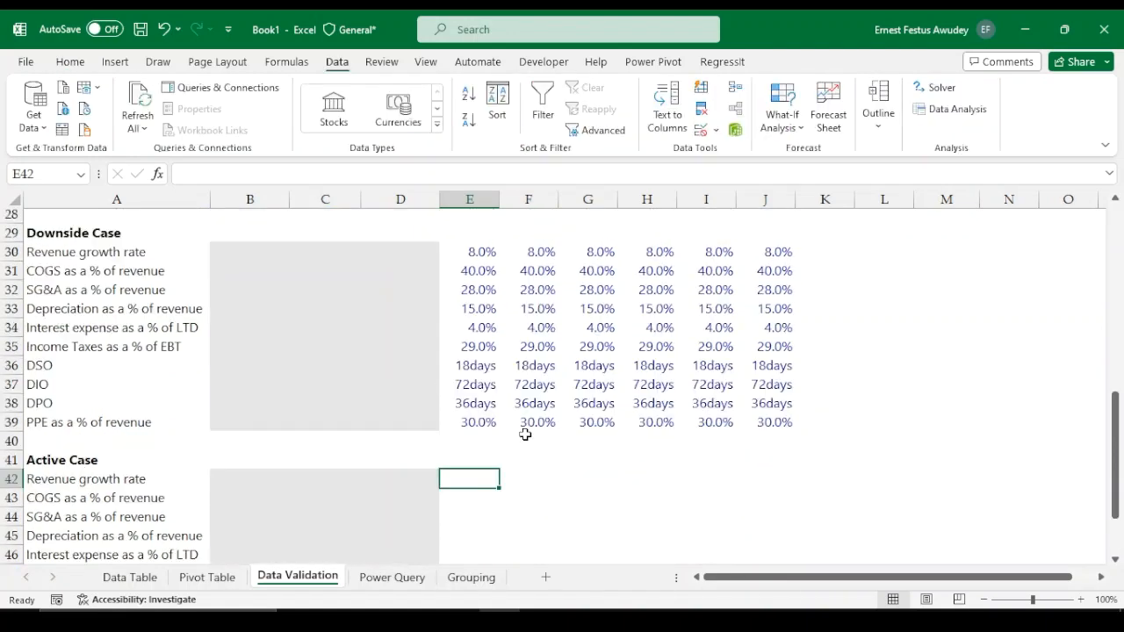
Start a CHOOSE formula in the Active Case 2023 revenue growth cell, using the absolute case switch cell $D$4 as index
text(=)
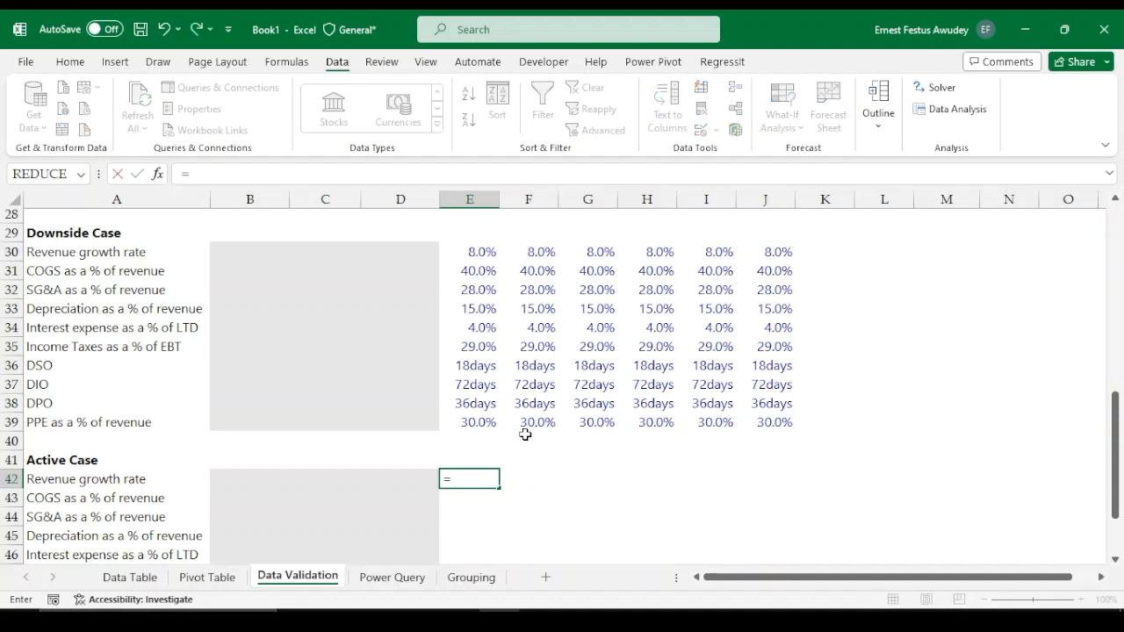
text(CHOOSE()
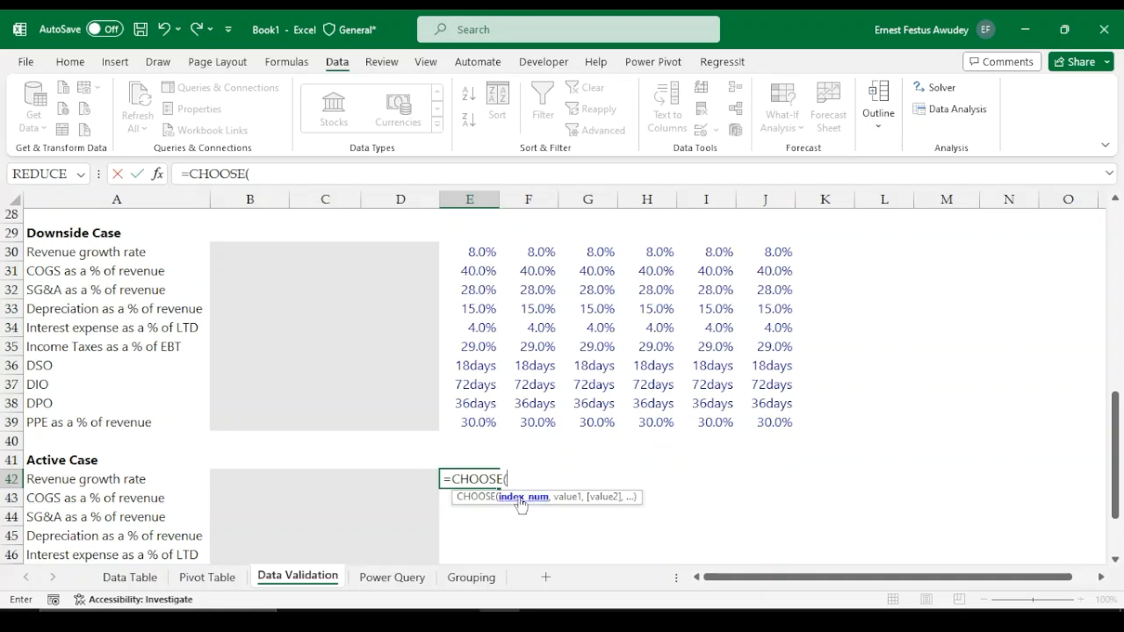
scroll(521, 407, up, 7)
scroll(515, 330, up, 2)
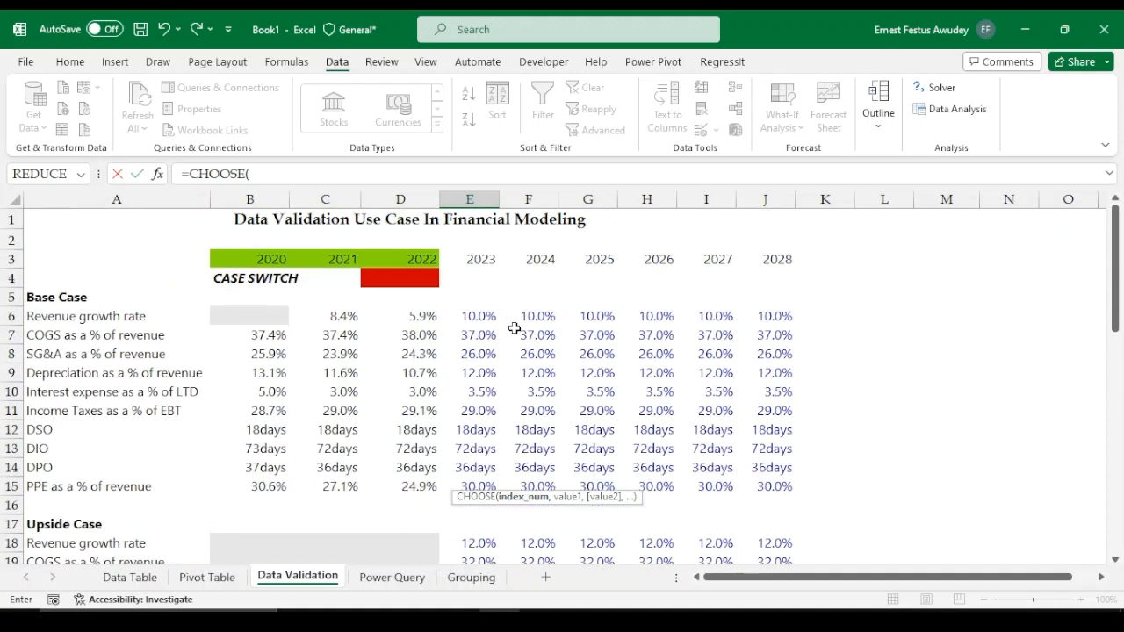
click(393, 279)
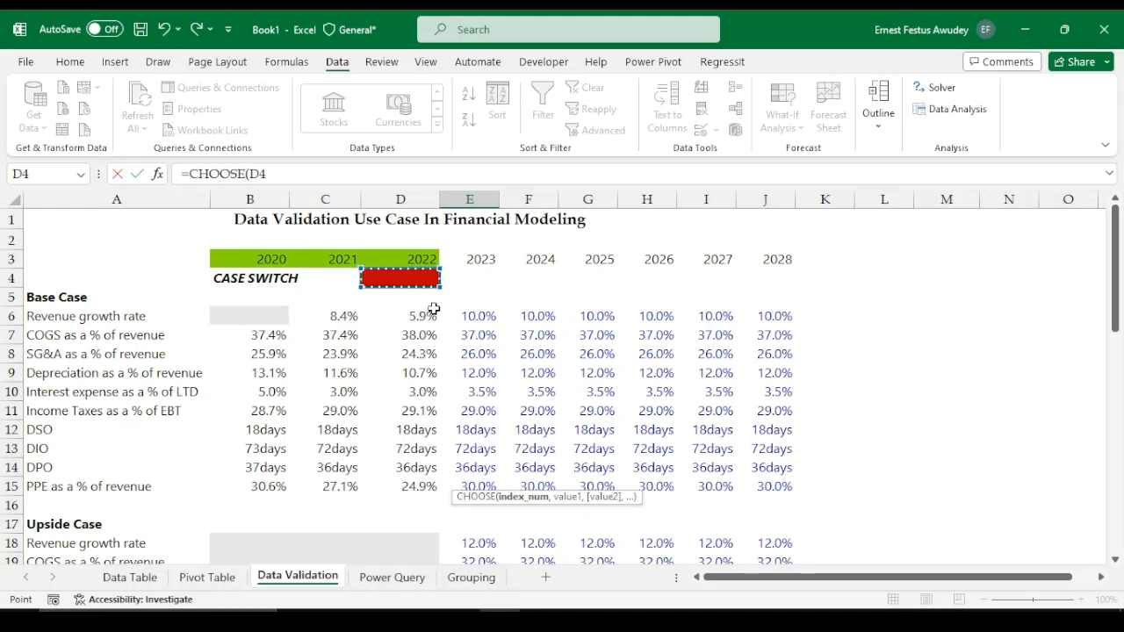
key(F4)
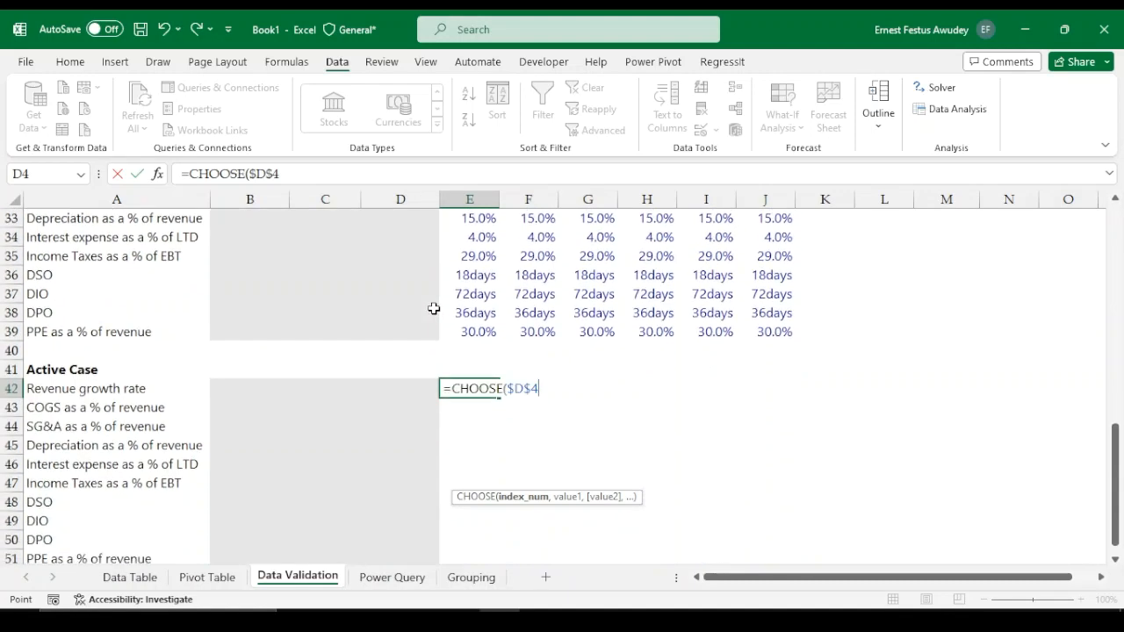
text(,)
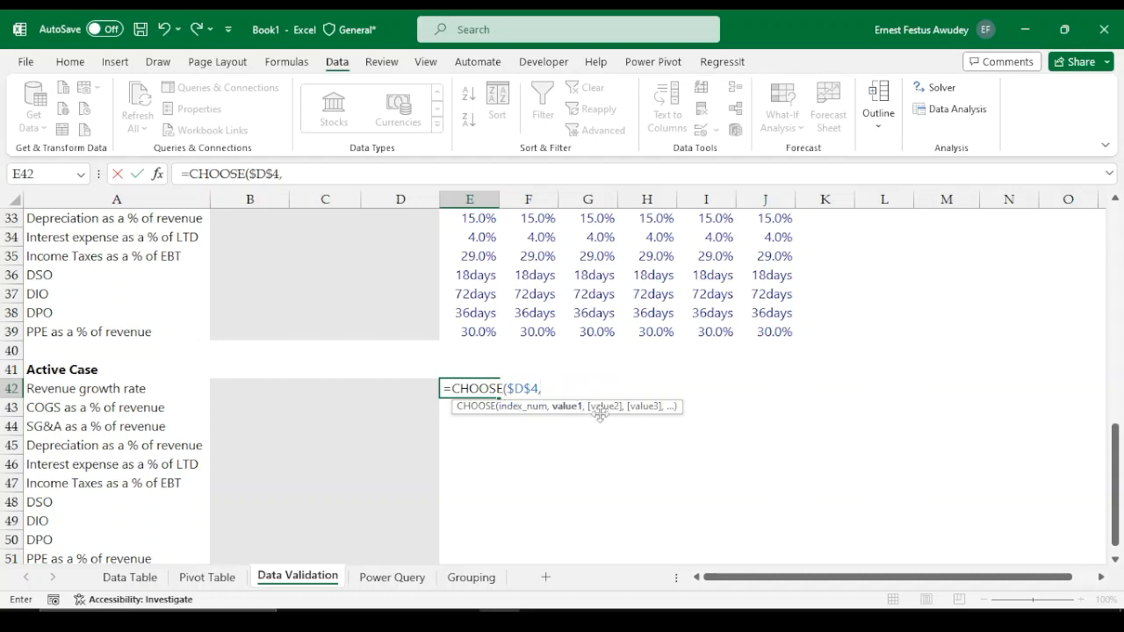
Add the Base, Upside and Downside 2023 revenue growth cells E6, E18 and E30 as choices and enter the formula
scroll(592, 318, up, 2)
scroll(592, 318, up, 8)
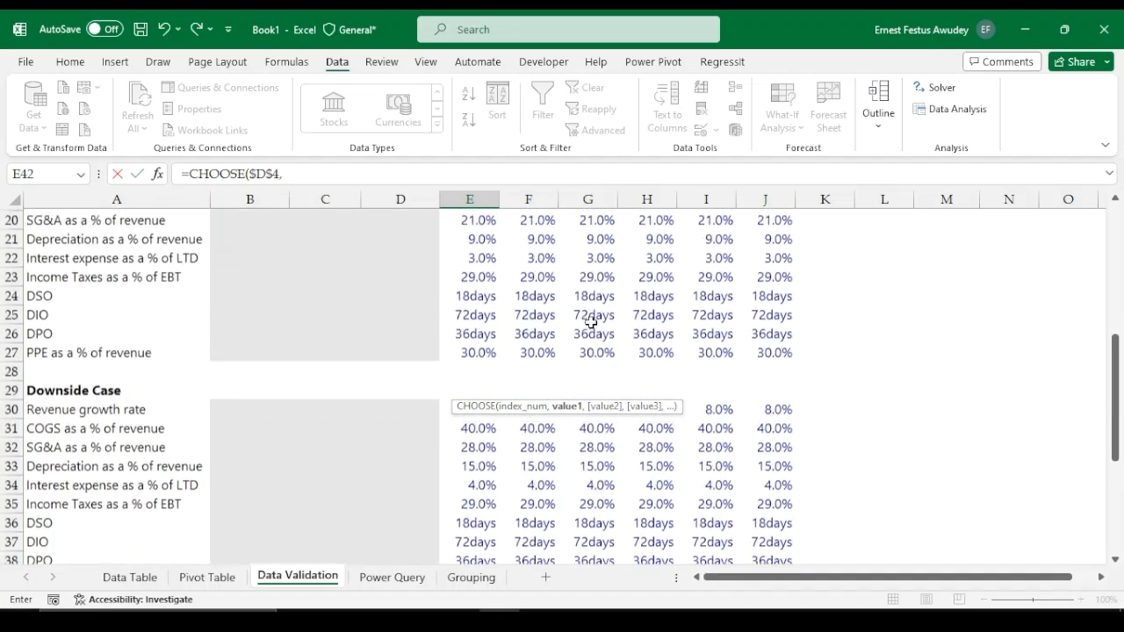
scroll(553, 319, up, 1)
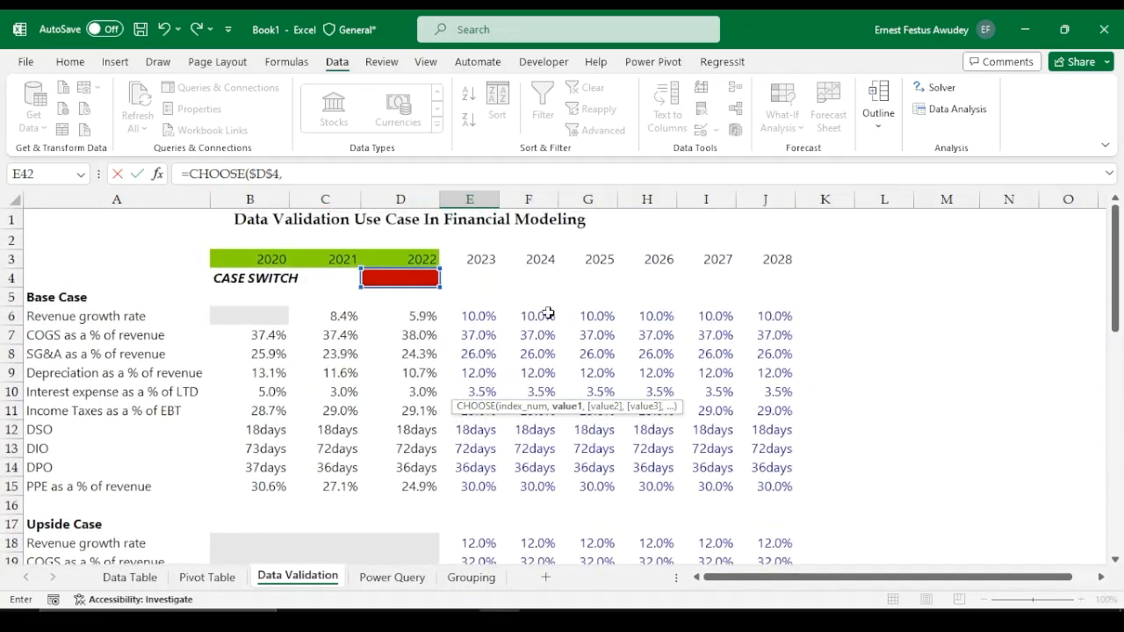
click(474, 318)
text(,)
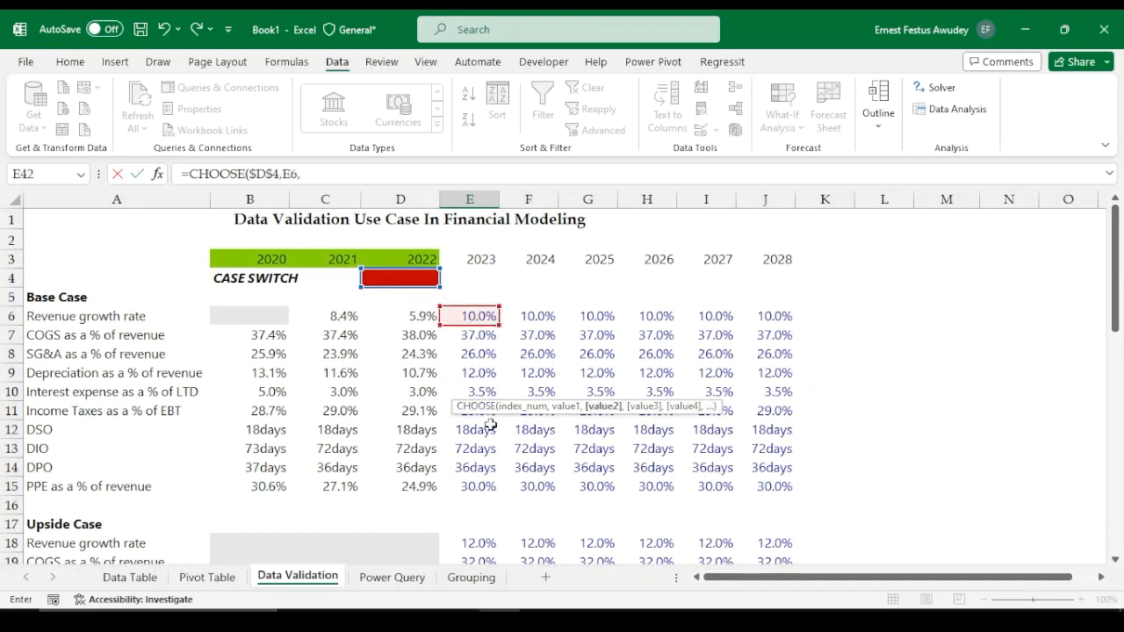
scroll(490, 461, down, 1)
scroll(491, 474, down, 2)
click(470, 387)
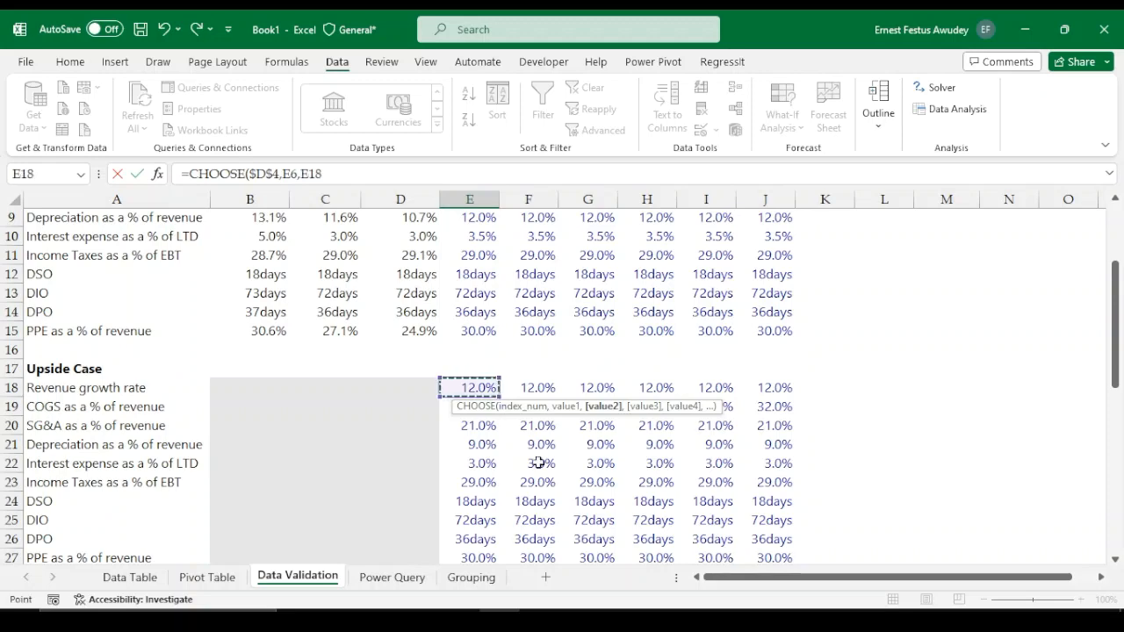
text(,)
scroll(535, 463, down, 4)
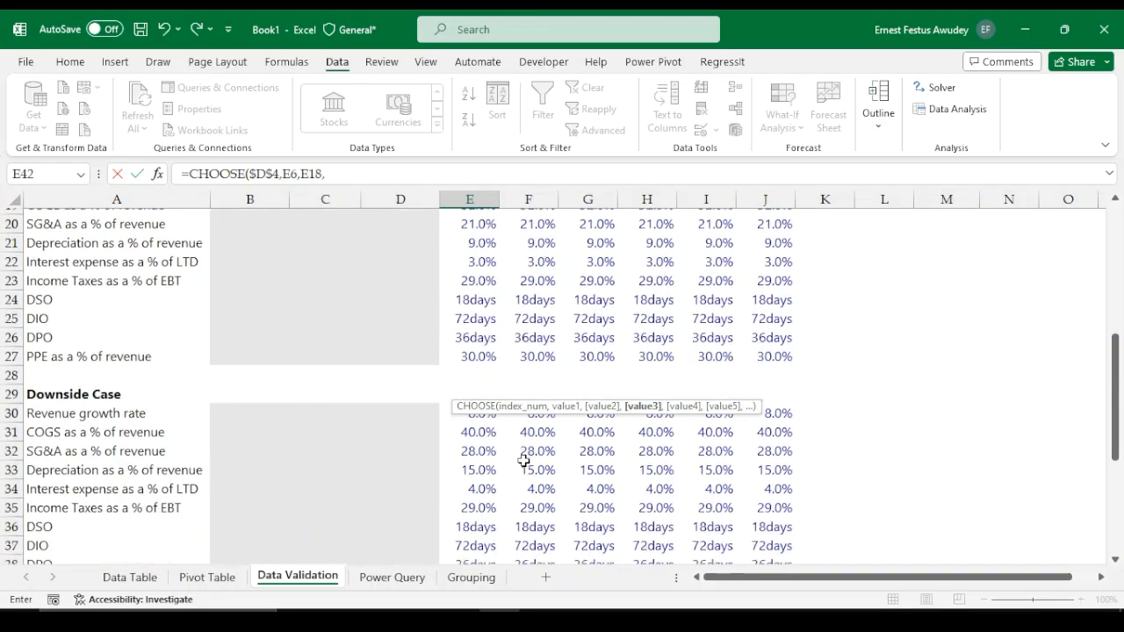
scroll(492, 376, down, 1)
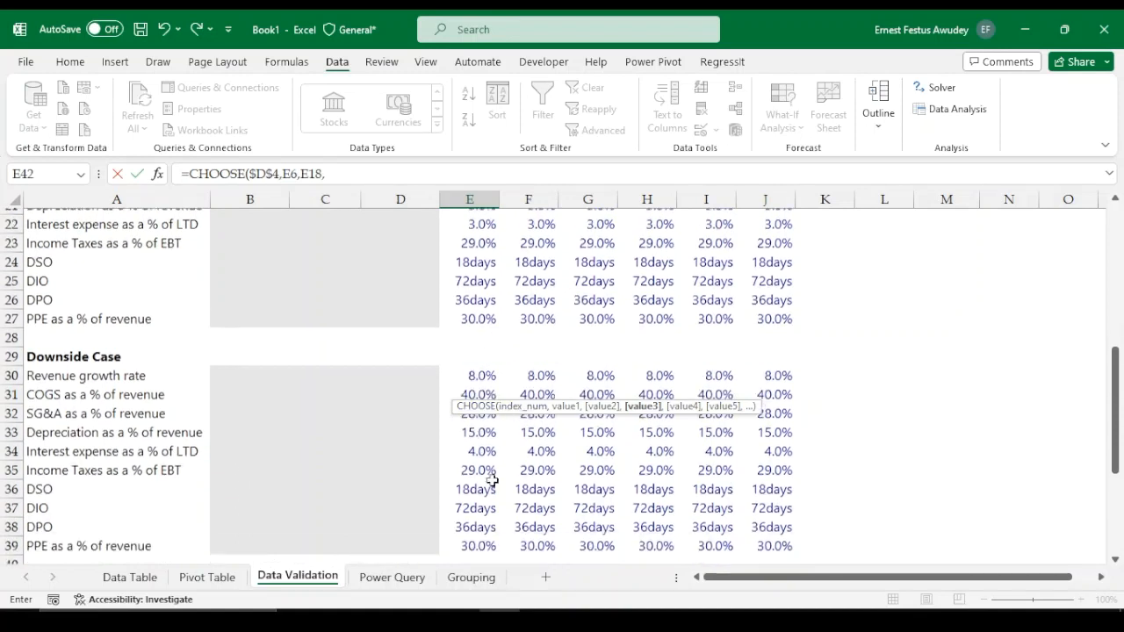
click(481, 355)
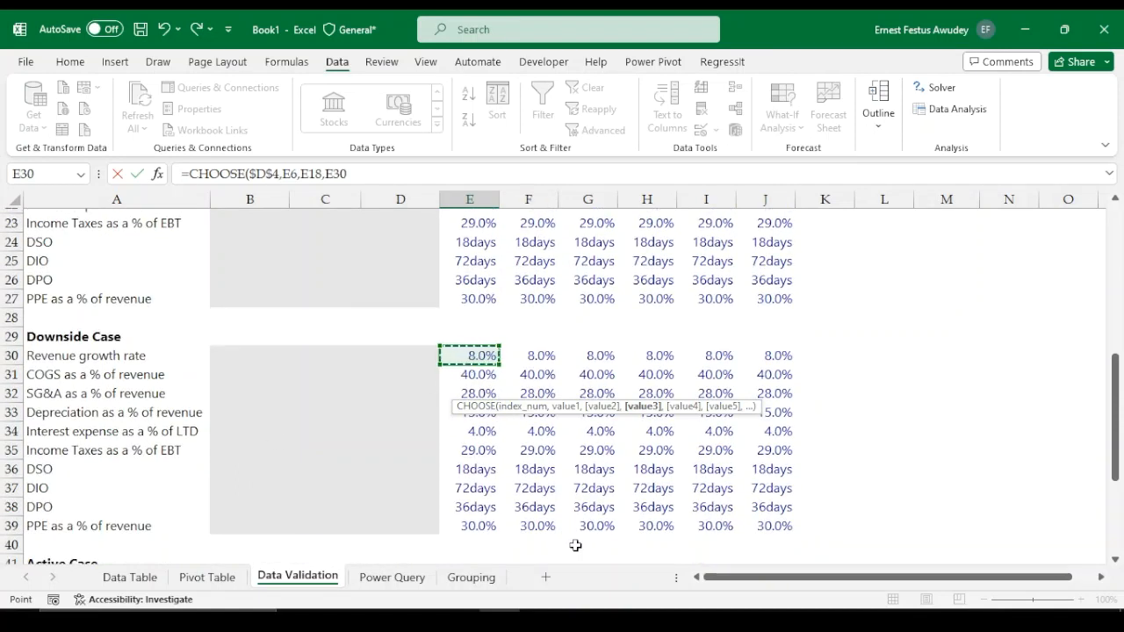
text())
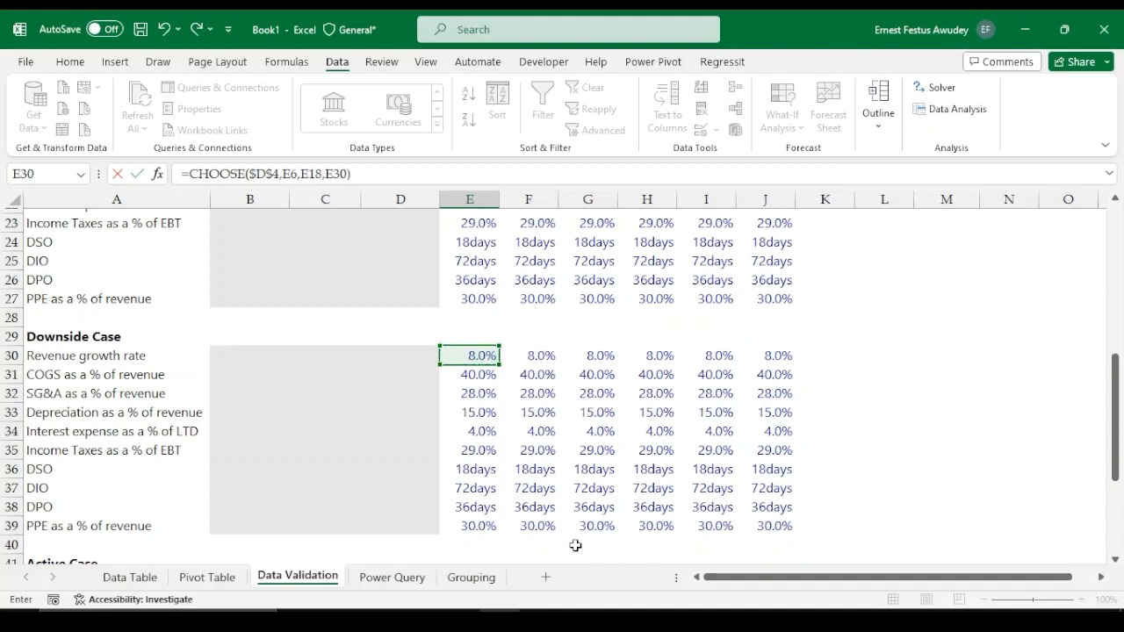
key(Return)
Copy the Active Case revenue growth formula across the 2023 to 2028 columns
click(476, 520)
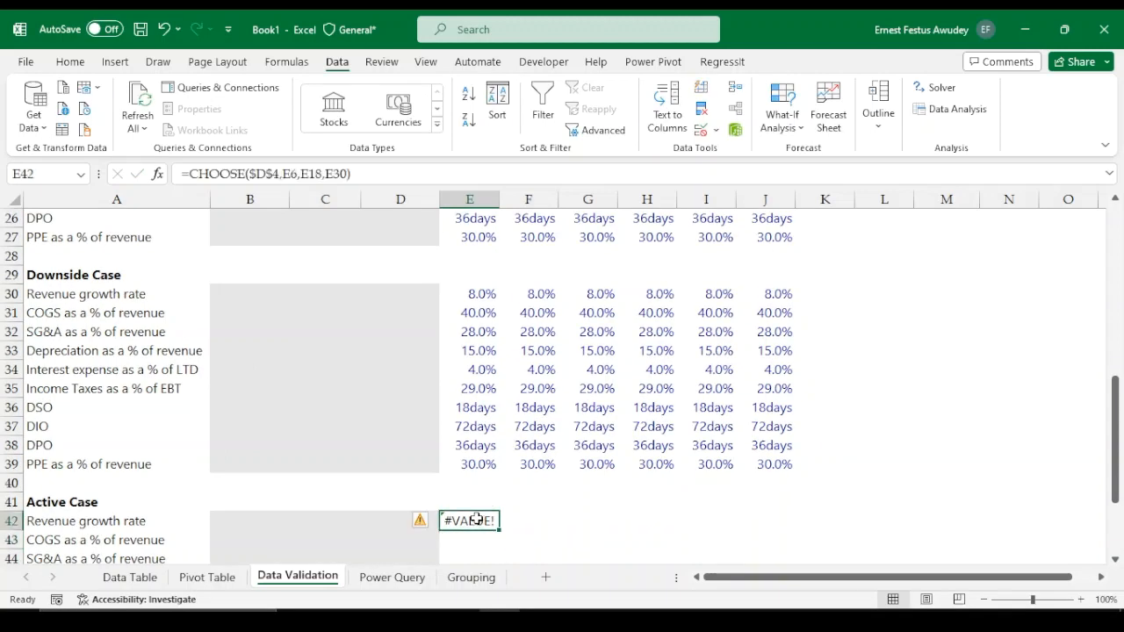
scroll(505, 369, up, 2)
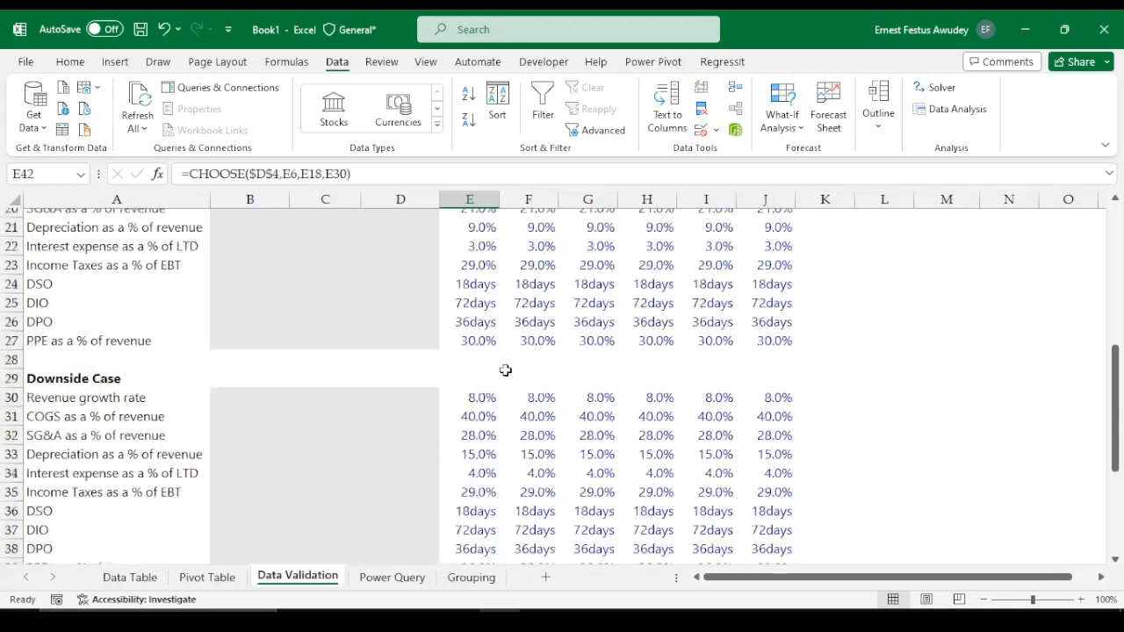
scroll(505, 370, up, 6)
click(399, 279)
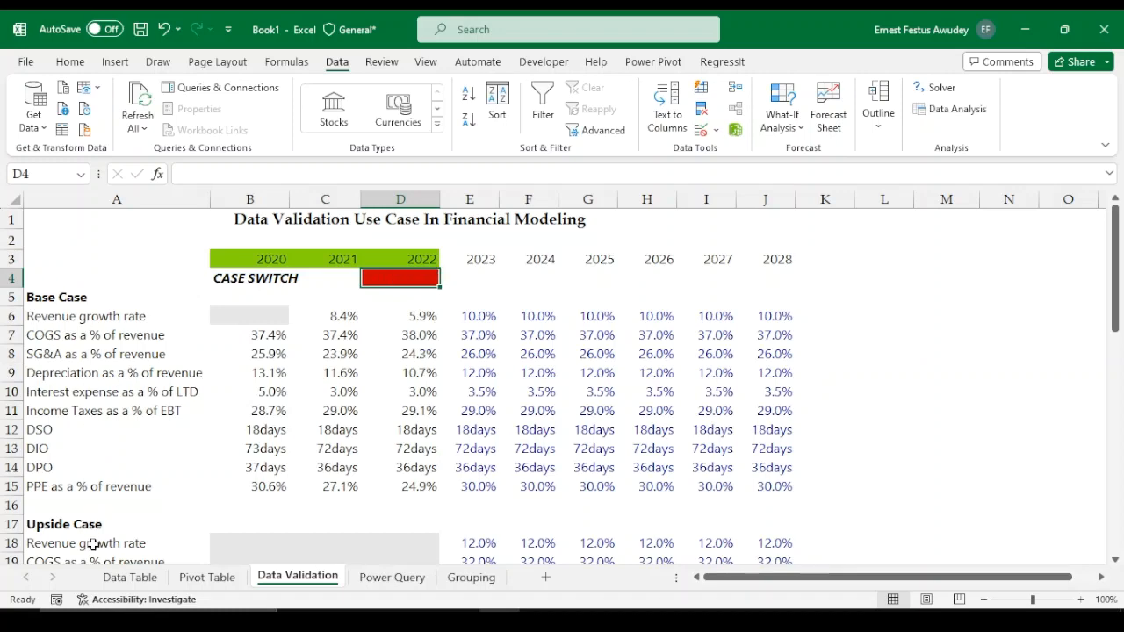
scroll(142, 463, down, 4)
scroll(138, 441, up, 5)
scroll(365, 328, down, 11)
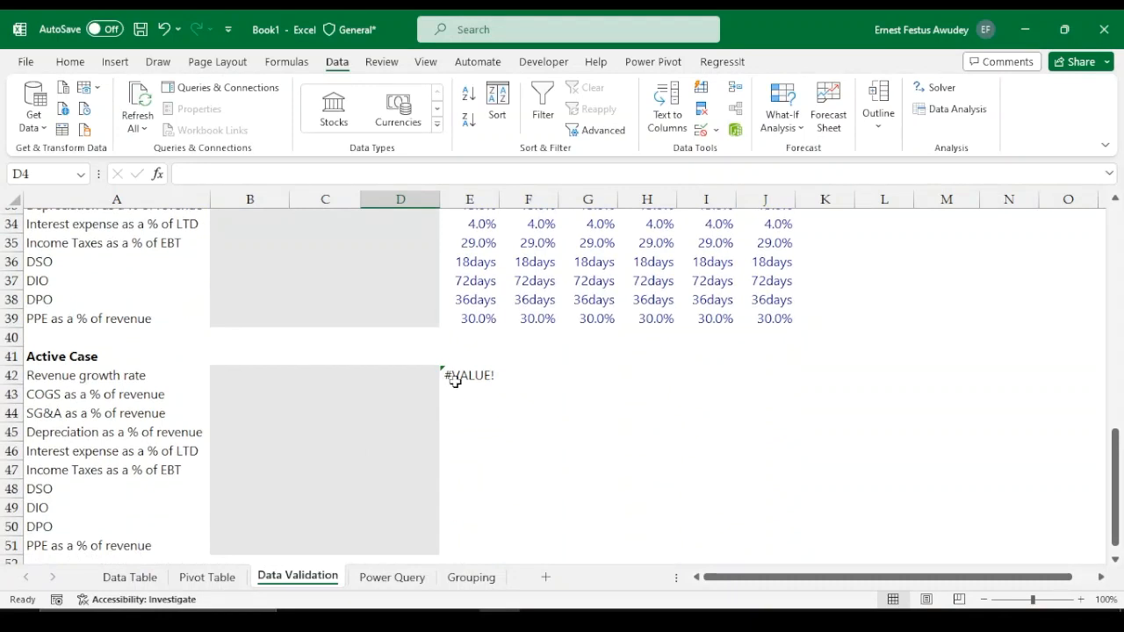
click(444, 372)
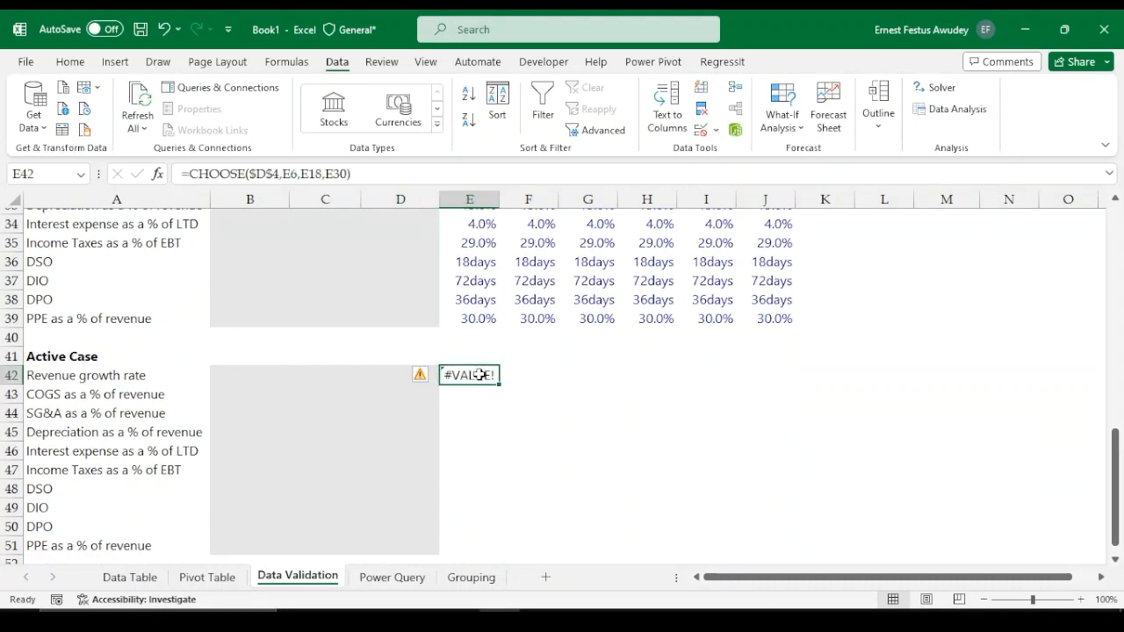
key(shift+Right)
key(shift+Right)
key(shift+Right)
key(shift+Right)
key(shift+Right)
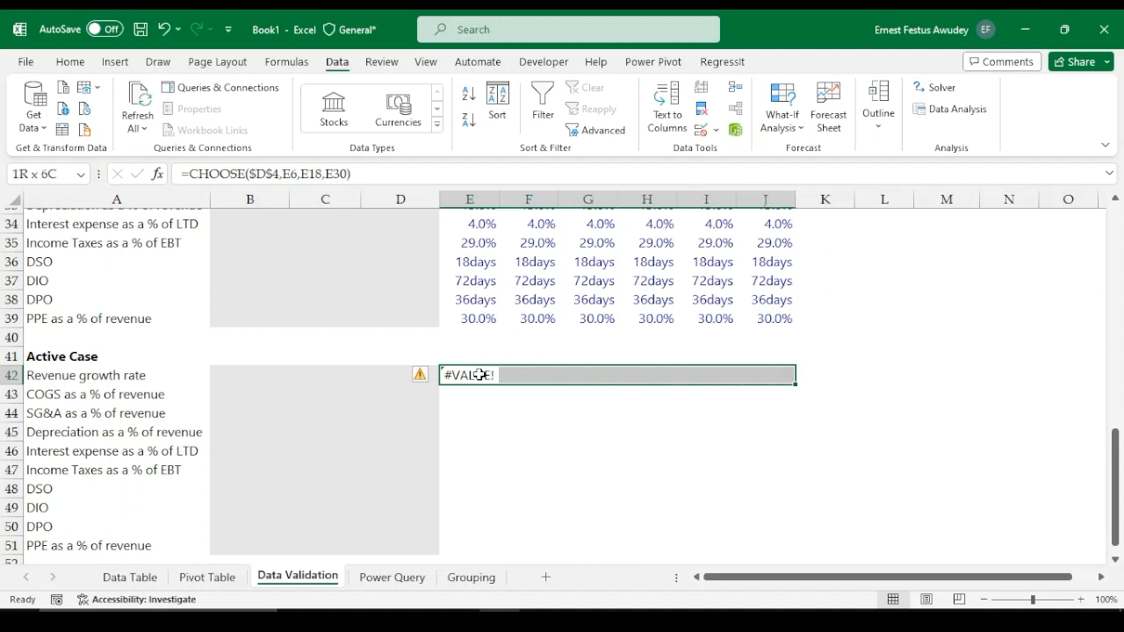
key(ctrl+r)
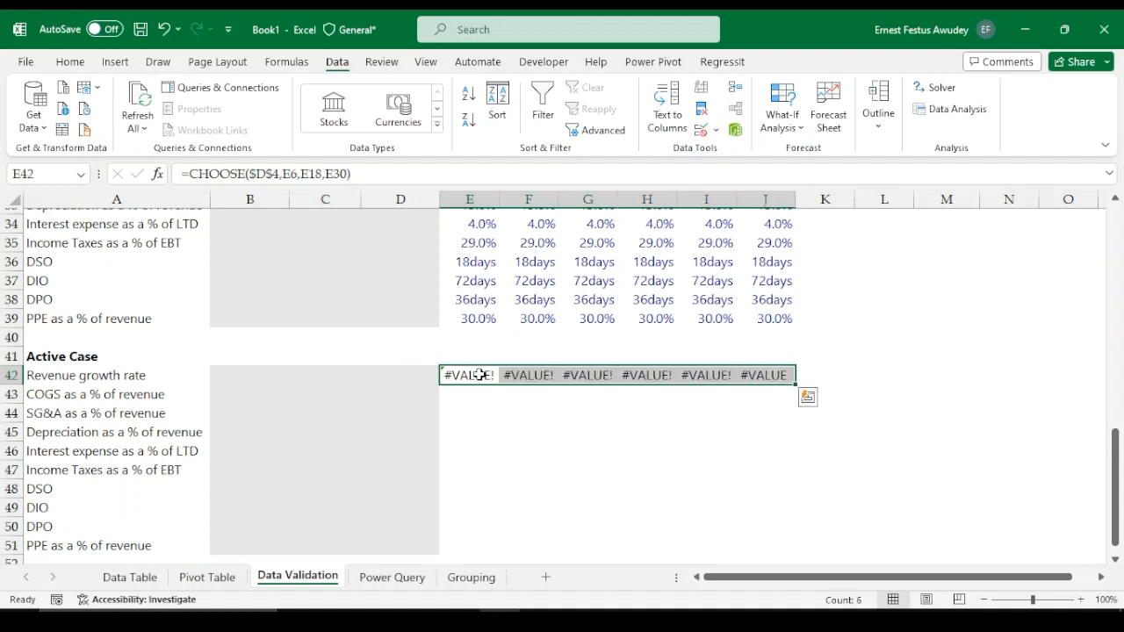
Fill the Active Case formulas down through the PPE as a % of revenue row
key(shift+Down)
key(shift+Down)
key(shift+Down)
key(shift+Down)
key(shift+Down)
key(shift+Down)
key(shift+Down)
key(shift+Down)
key(shift+Down)
key(shift+Down)
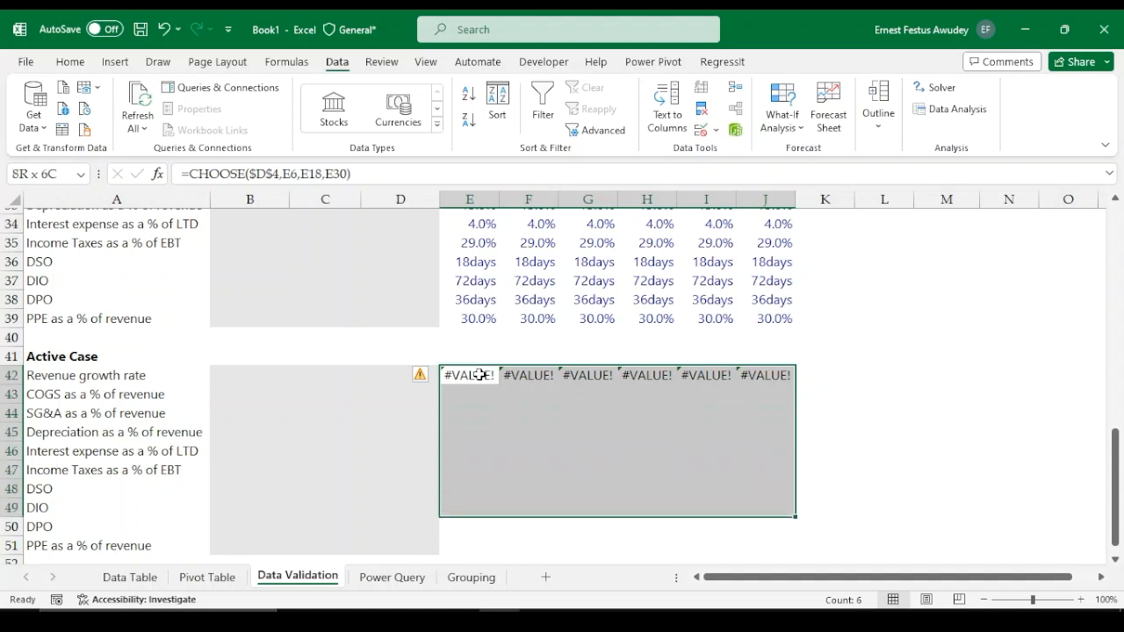
key(shift+Up)
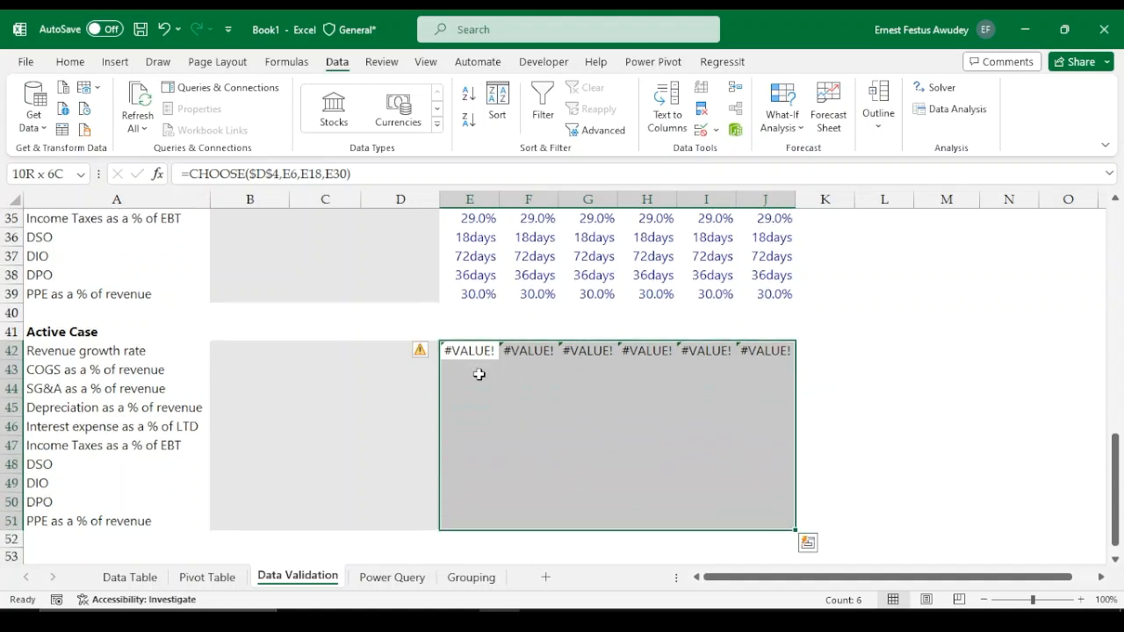
key(ctrl+d)
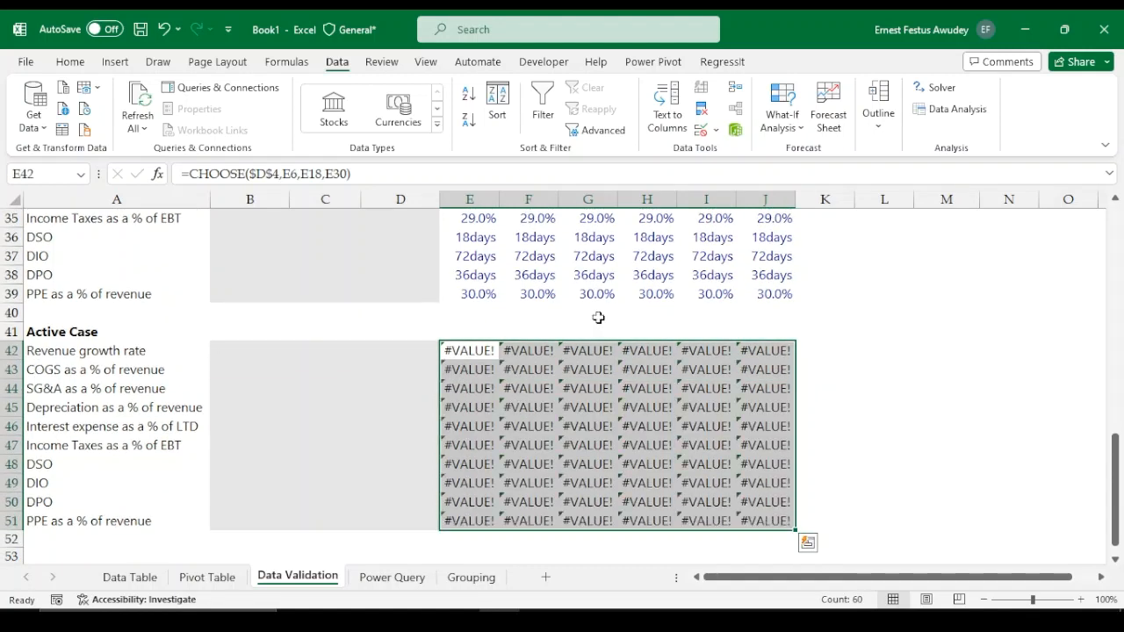
scroll(812, 318, up, 1)
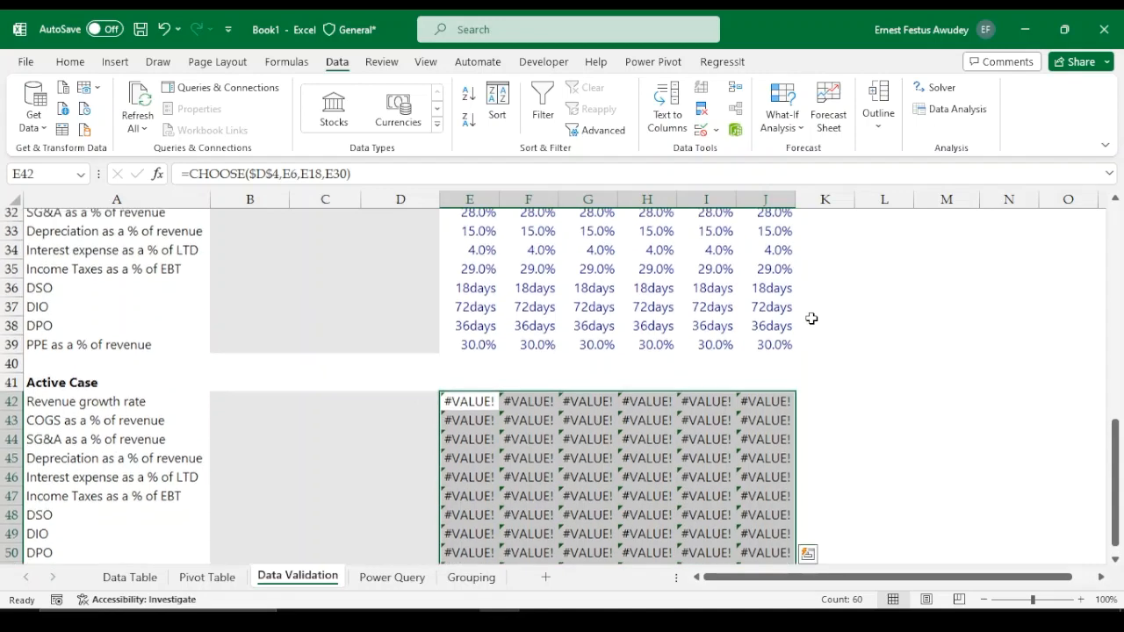
Enter a Cases label with Base, Upside and Downside beneath it in cells M1 to M4
scroll(777, 299, up, 10)
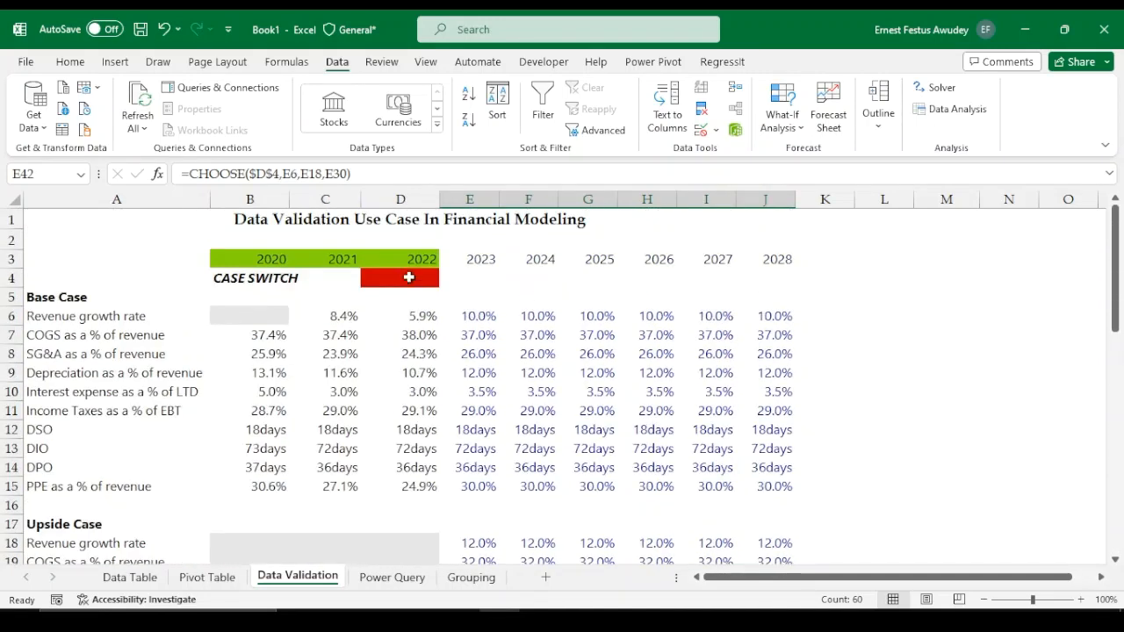
click(408, 278)
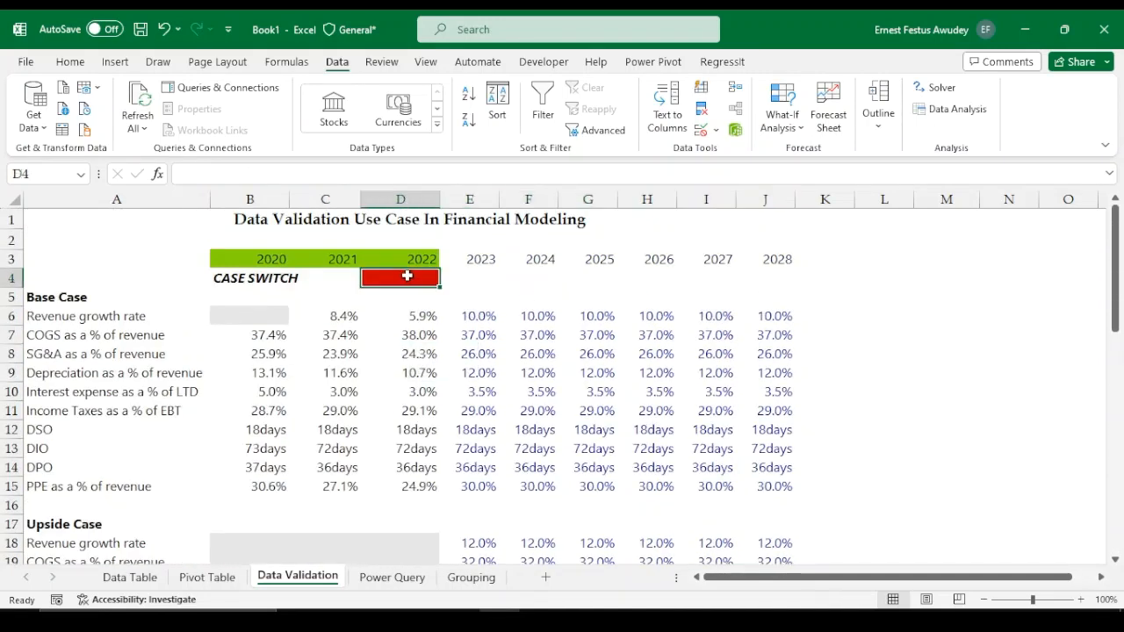
click(980, 232)
click(975, 223)
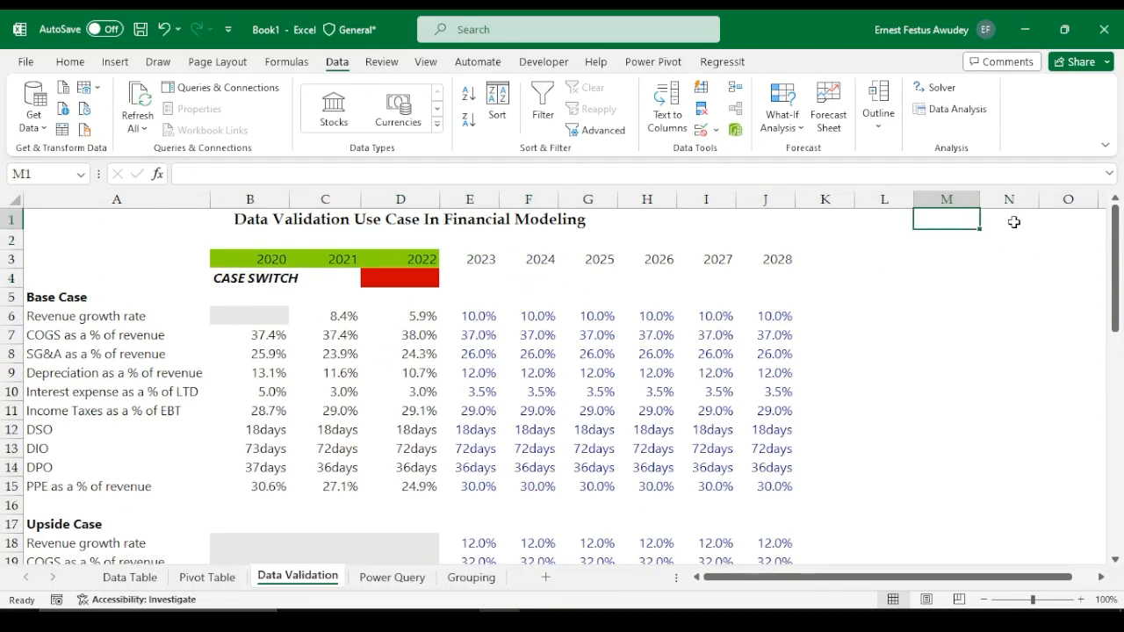
click(1011, 222)
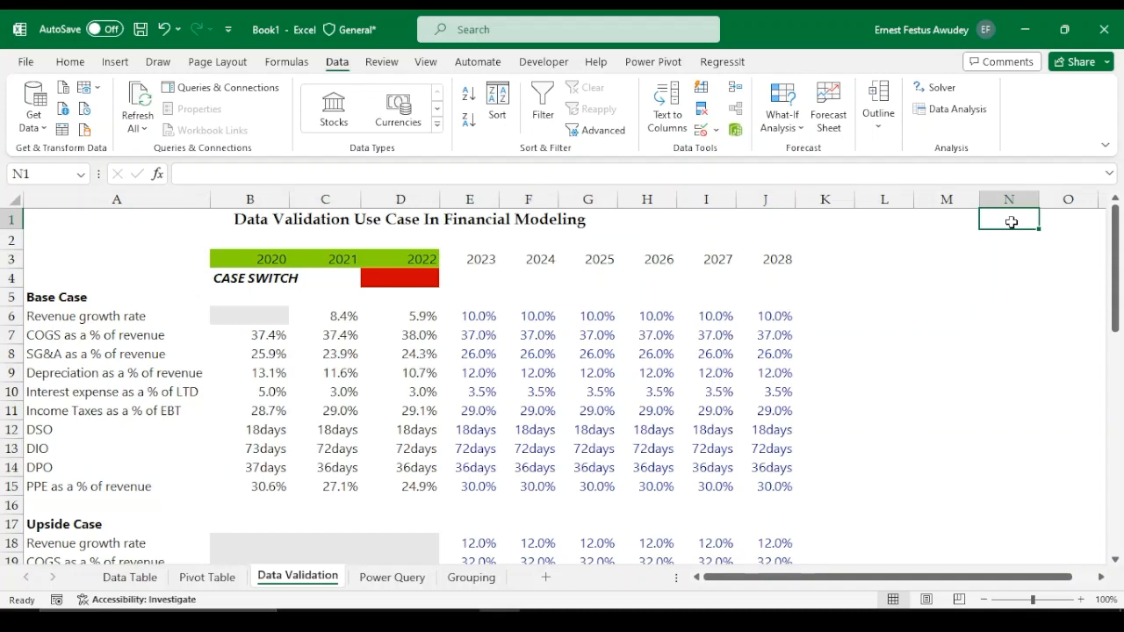
key(Left)
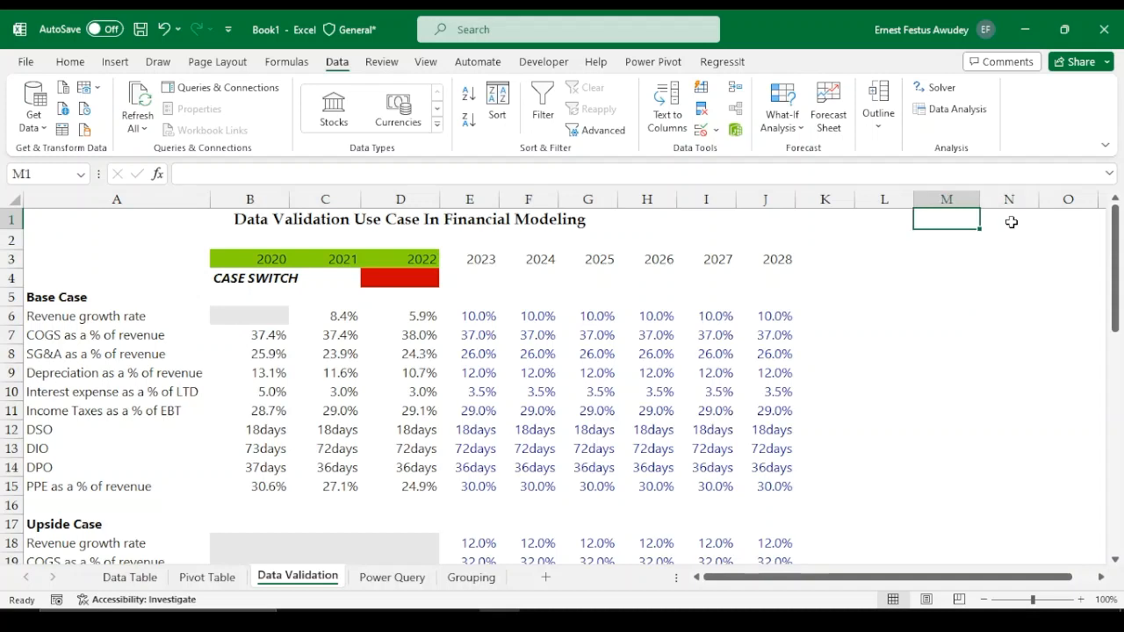
text(Cases)
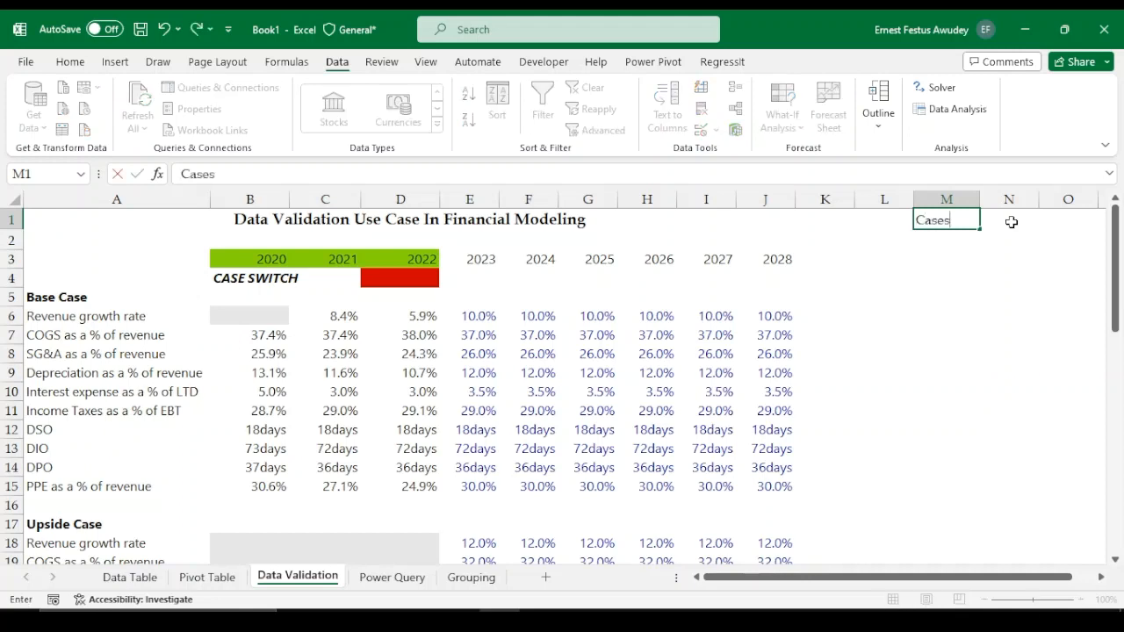
key(Return)
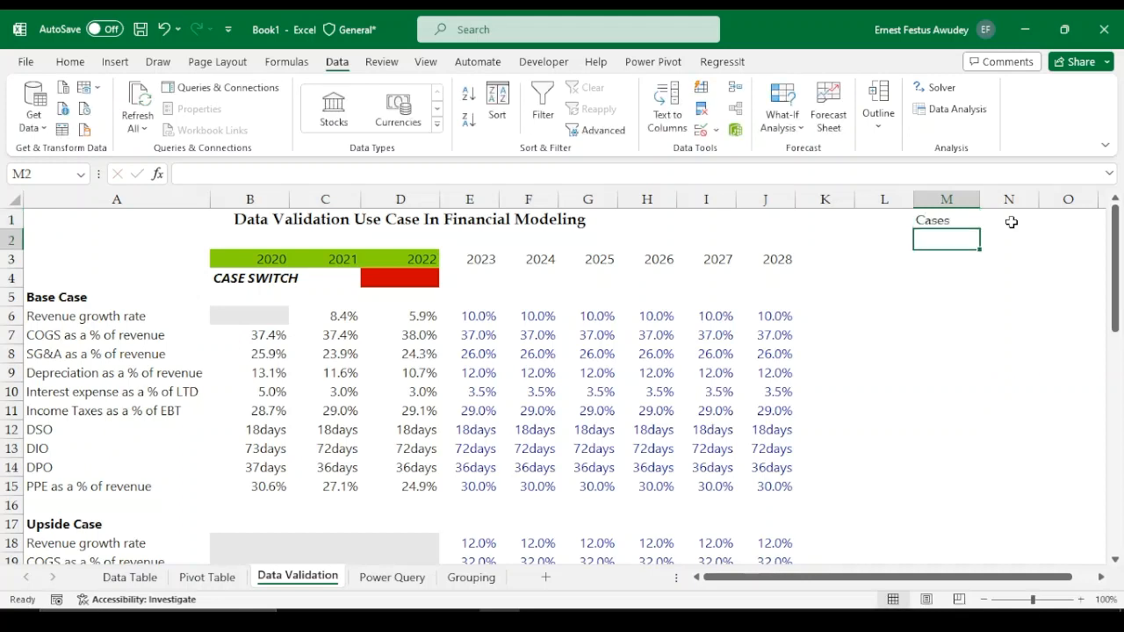
text(Base)
key(Return)
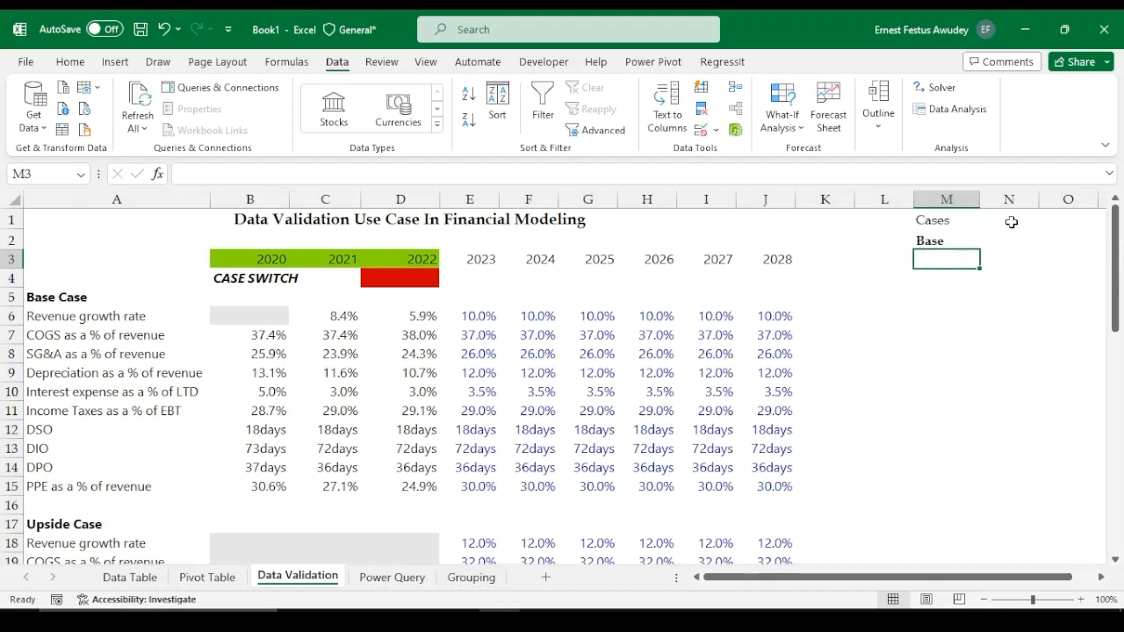
text(U)
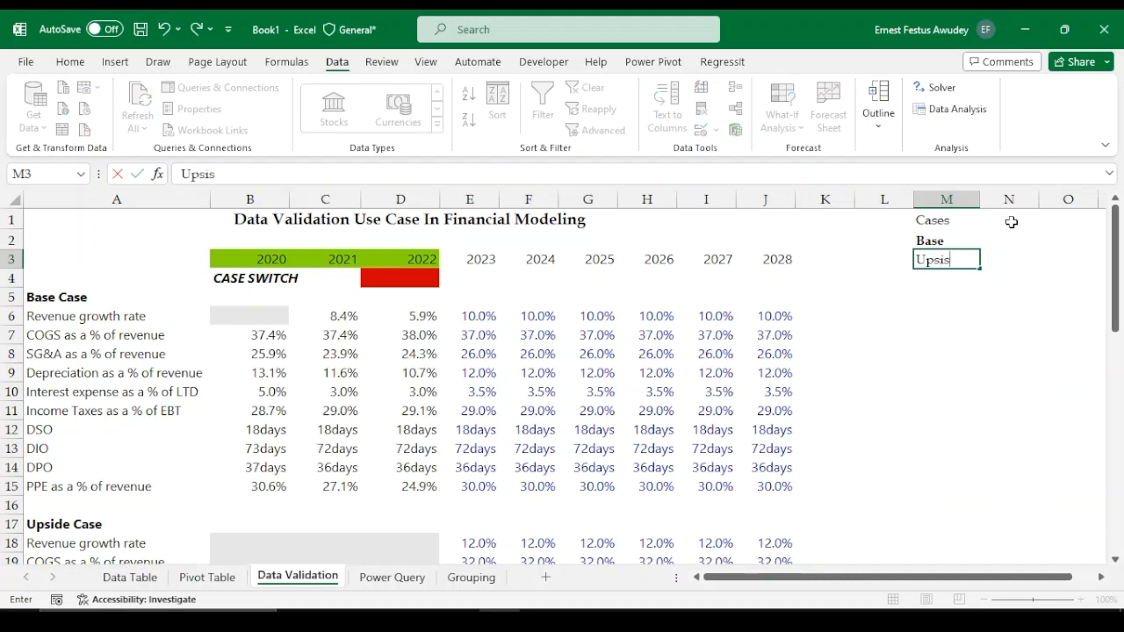
text(pside)
key(Return)
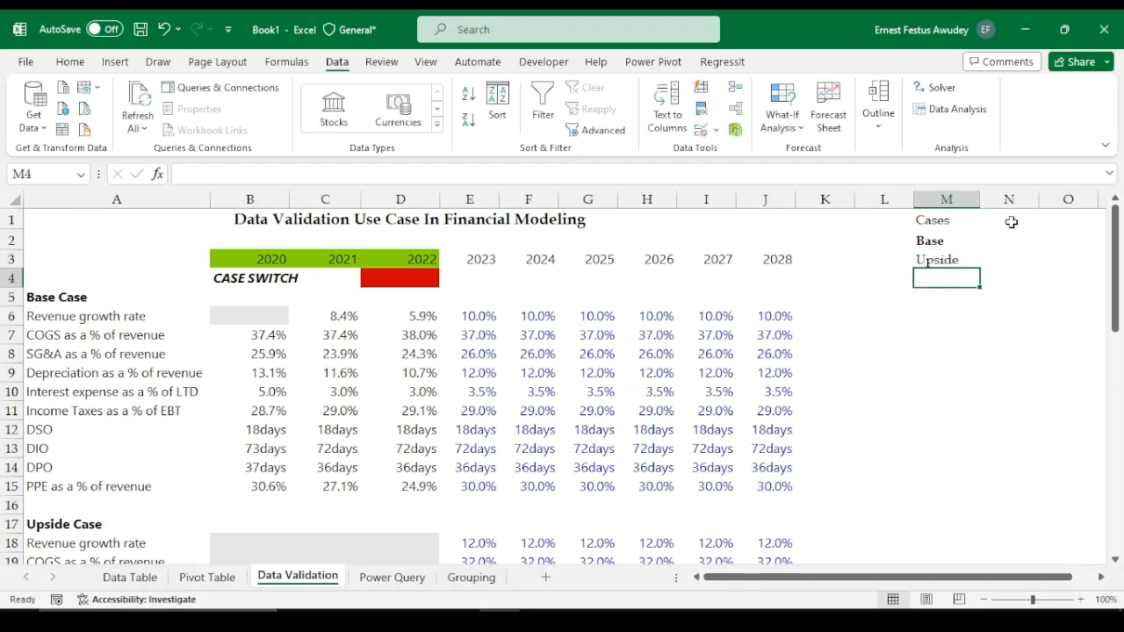
text(Down)
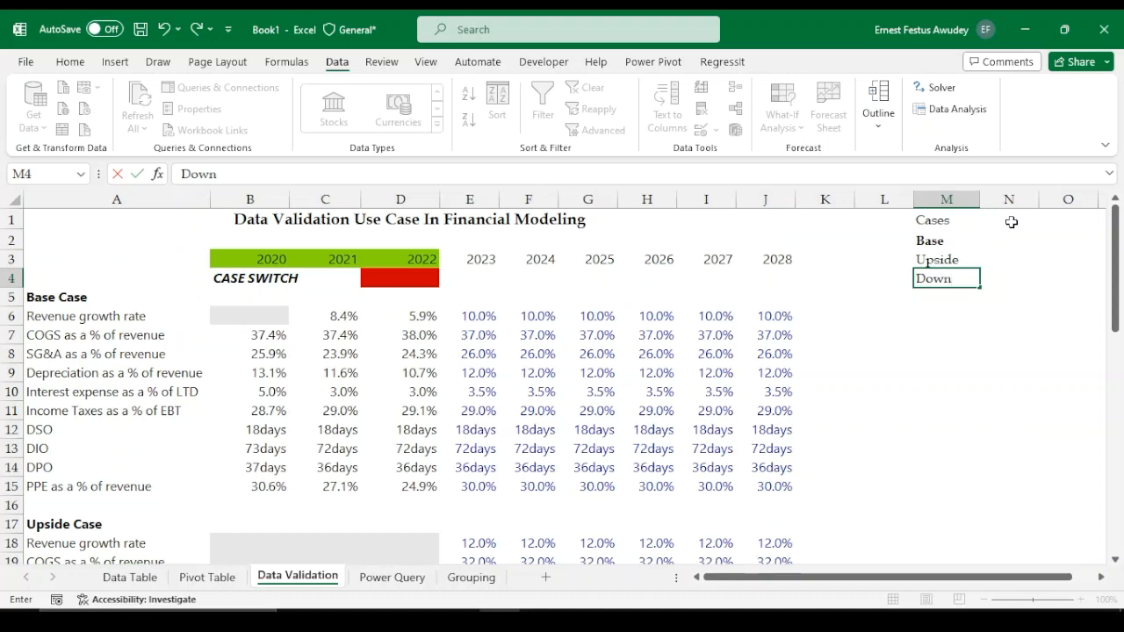
text(side)
key(Tab)
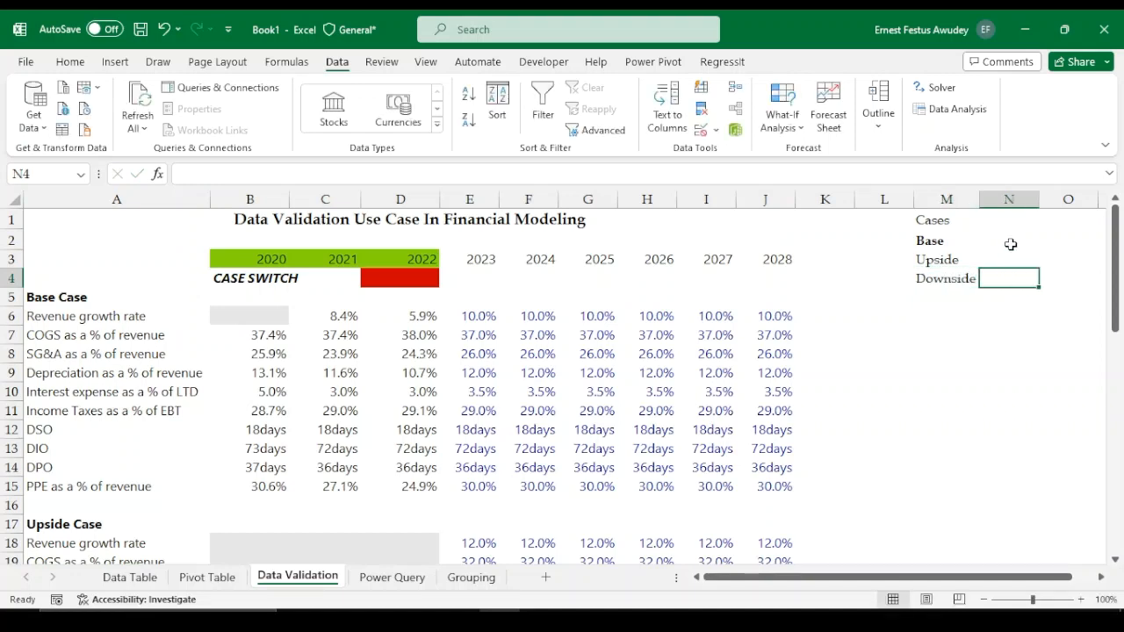
Number the cases 1, 2 and 3 in N2 to N4 beside Base, Upside and Downside
click(1011, 244)
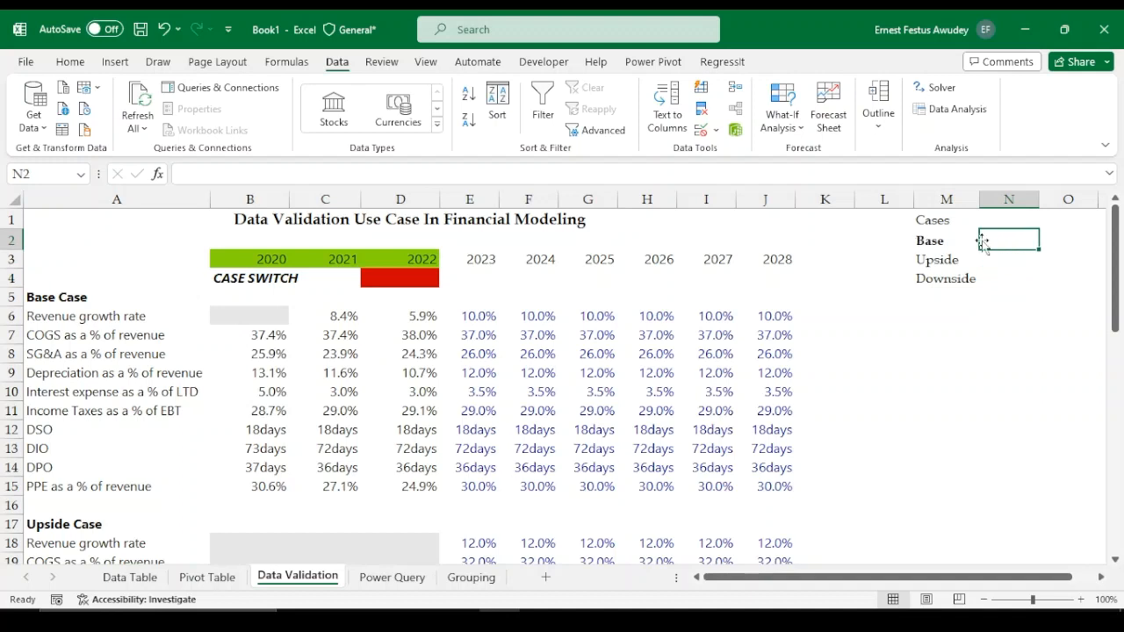
text(1)
key(Return)
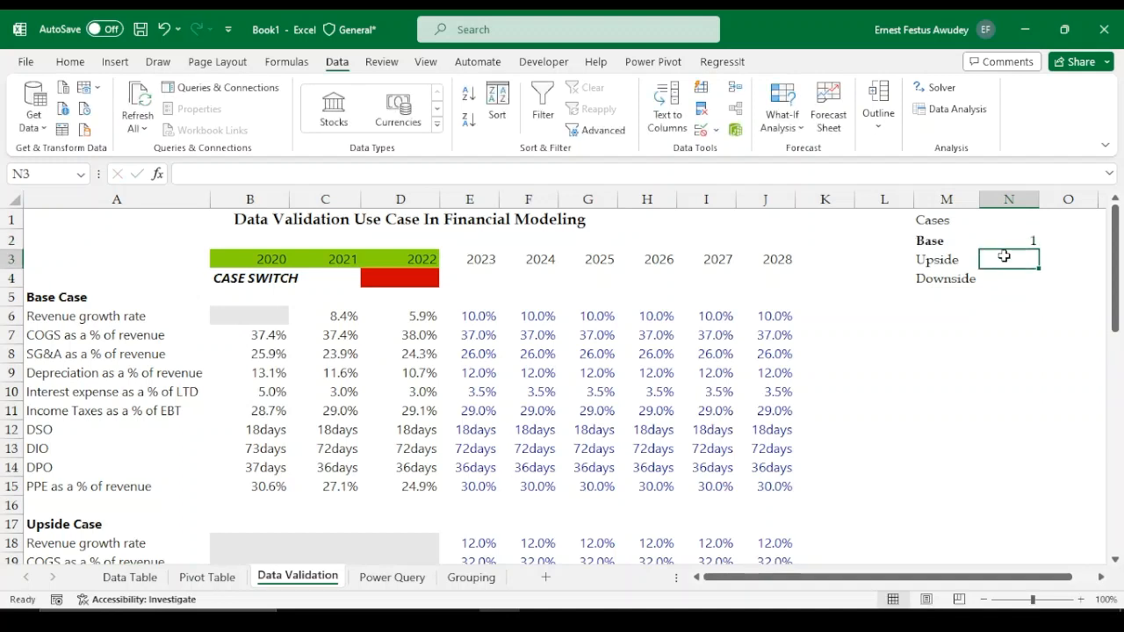
text(2)
key(Return)
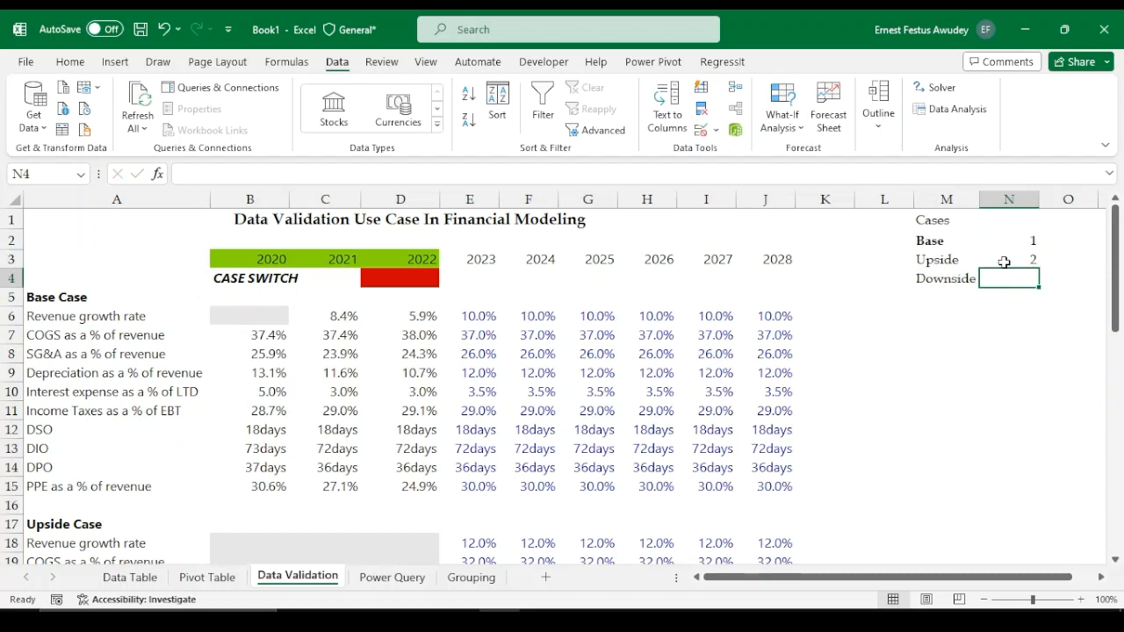
text(3)
key(Return)
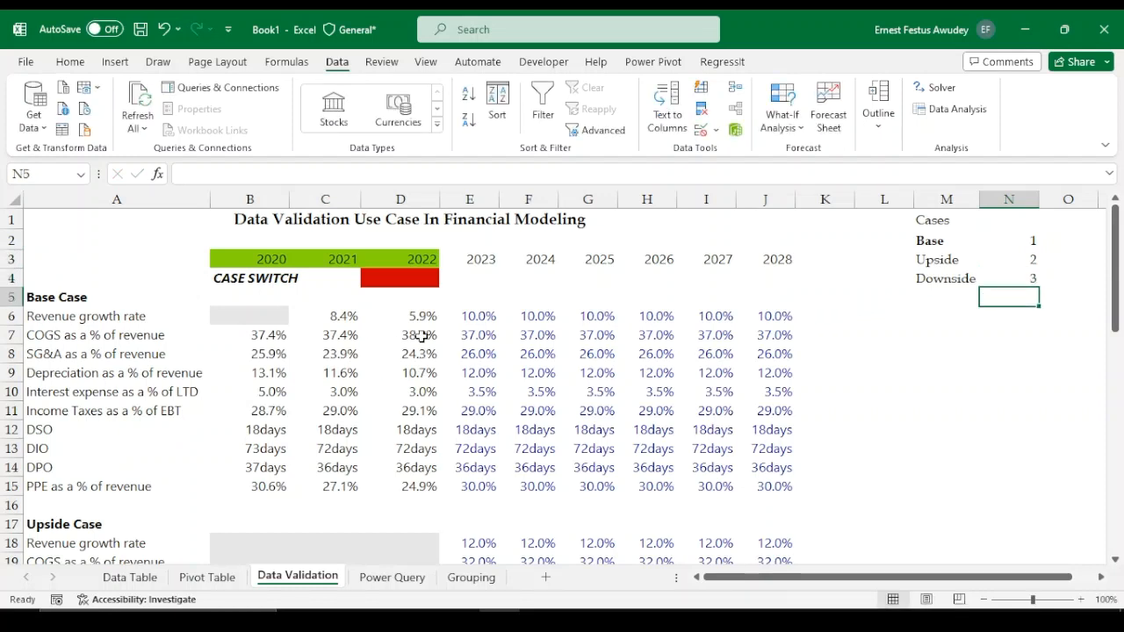
Open Data Validation for the case switch cell D4 and allow a List
click(391, 312)
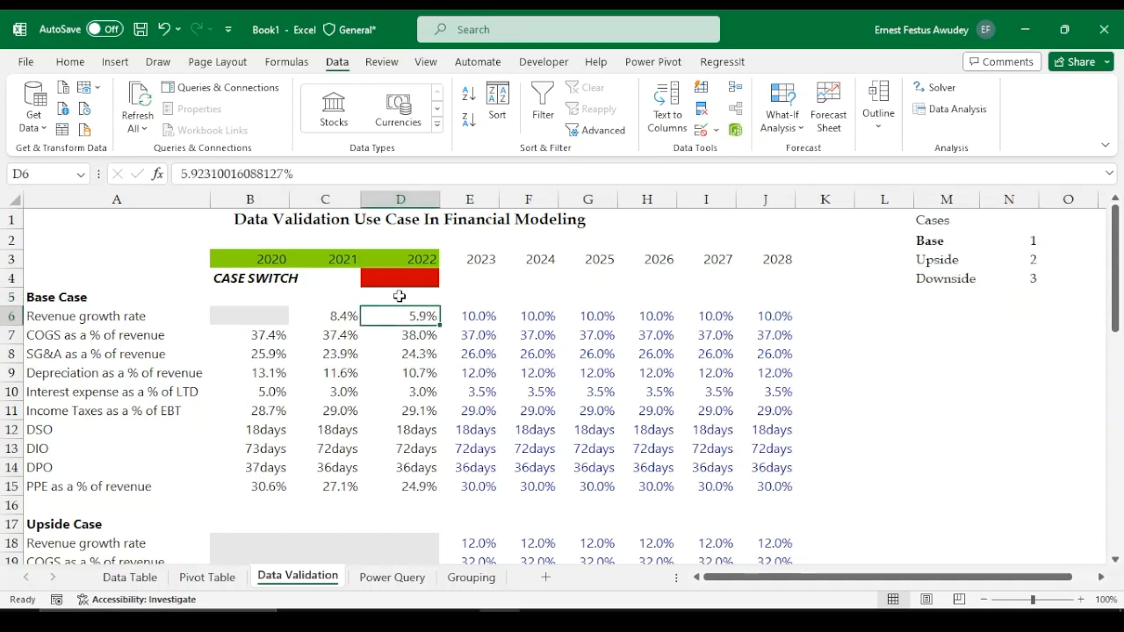
click(400, 296)
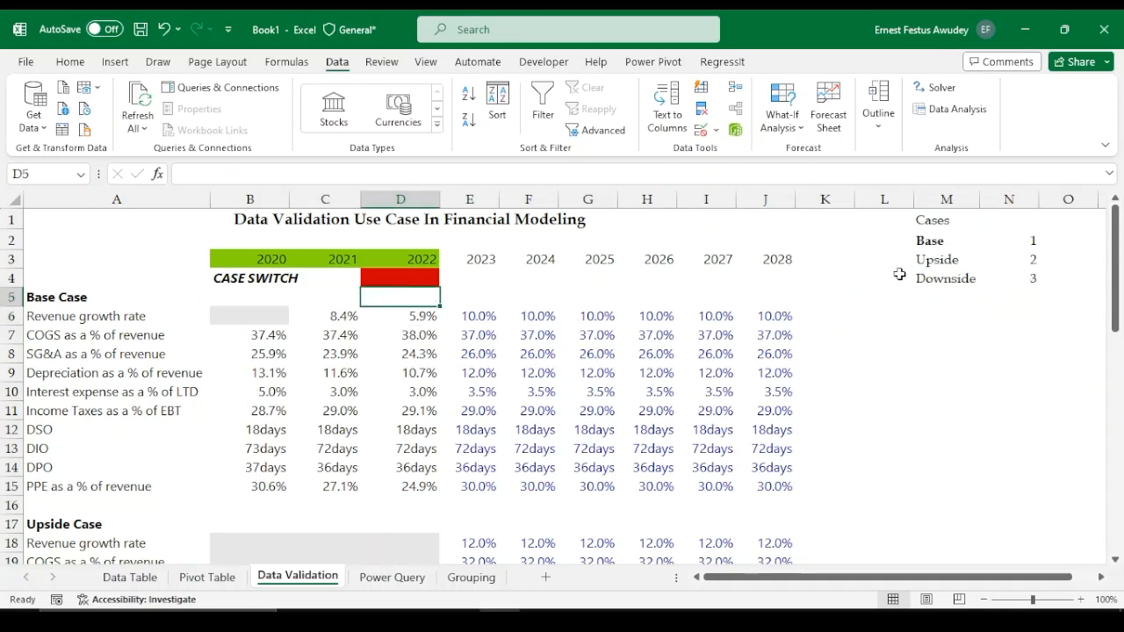
click(379, 277)
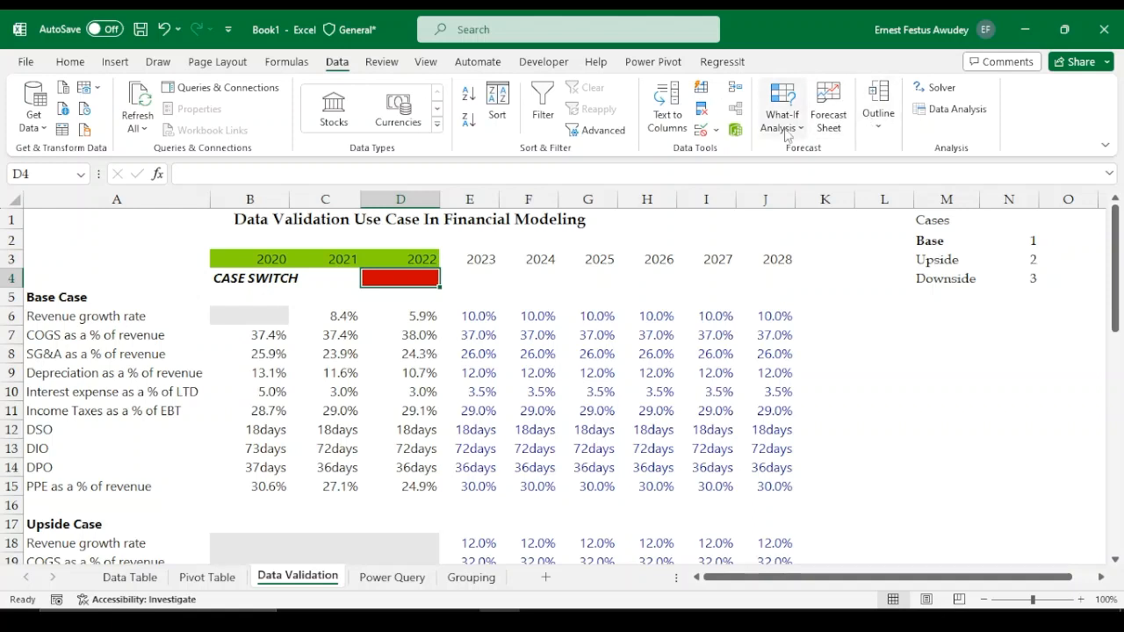
click(718, 132)
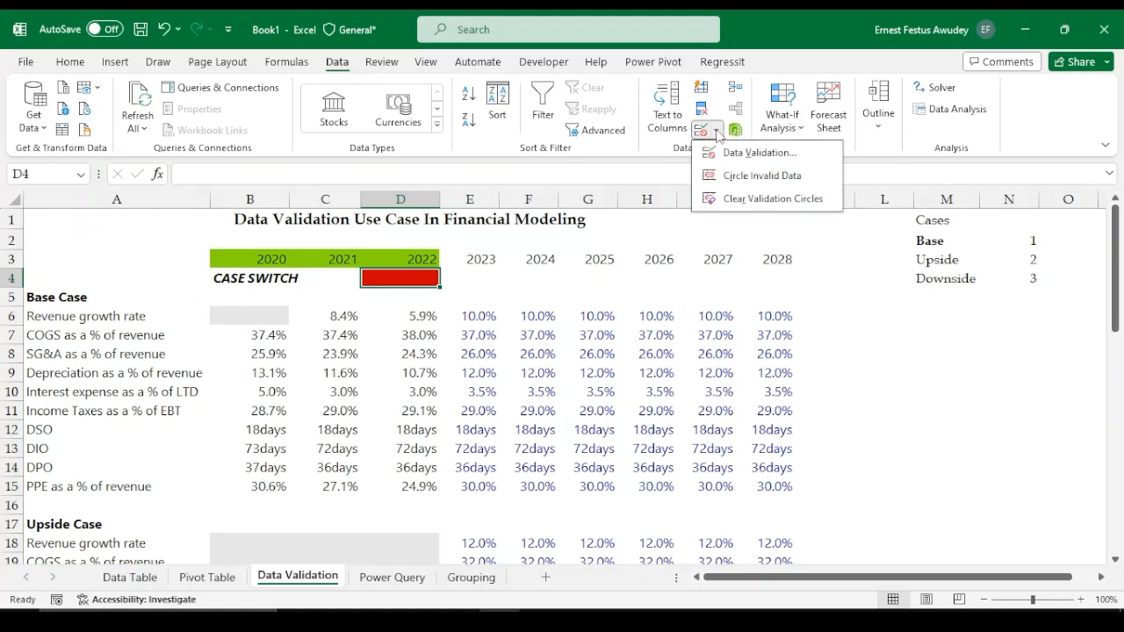
click(757, 155)
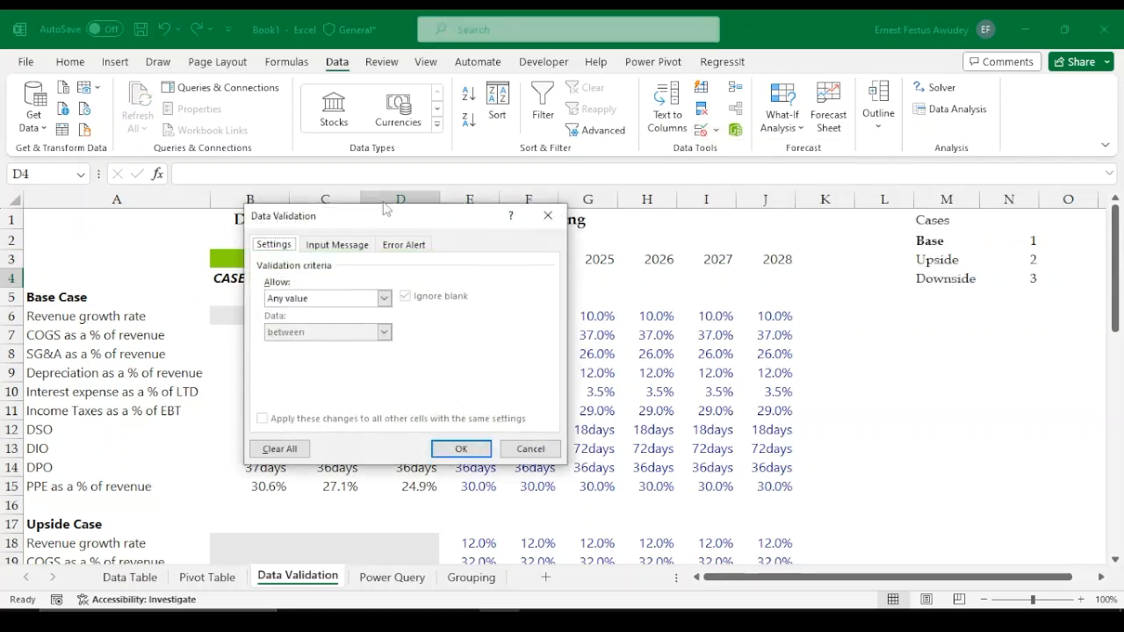
drag(347, 211, 577, 313)
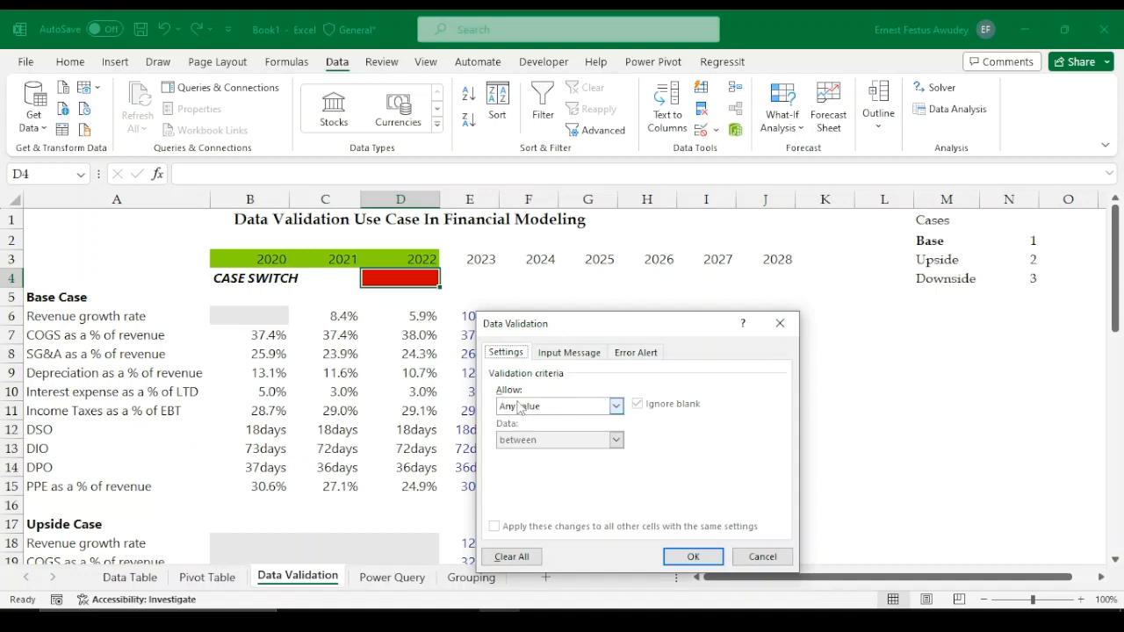
click(616, 406)
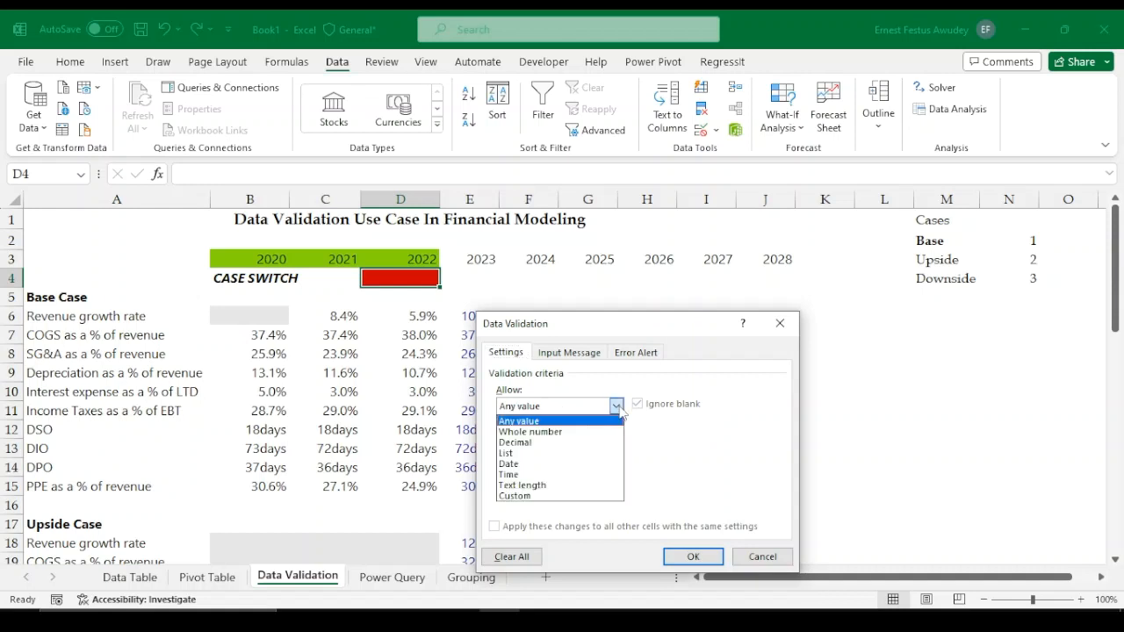
click(506, 453)
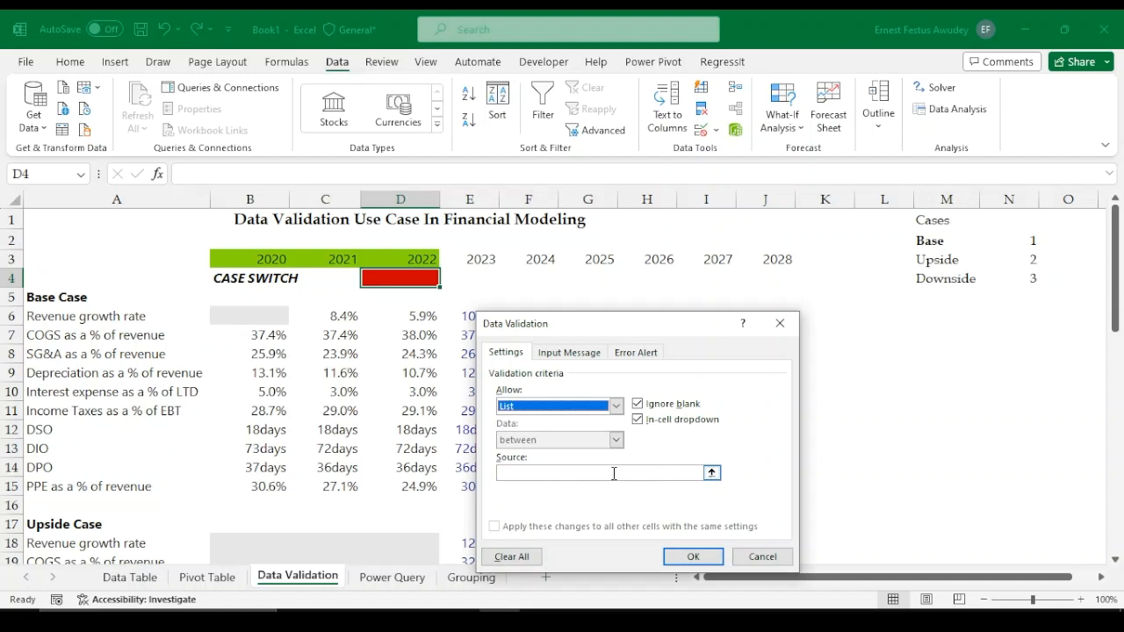
Set the list source to the case numbers $N$2:$N$4 and apply the validation
click(711, 474)
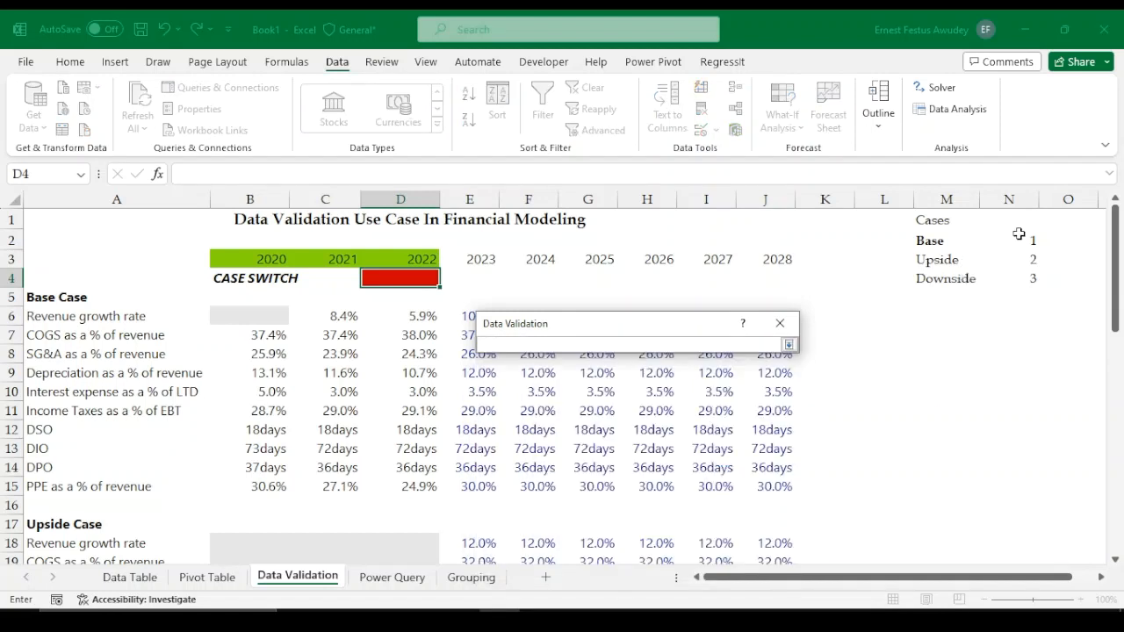
drag(1019, 233, 1029, 279)
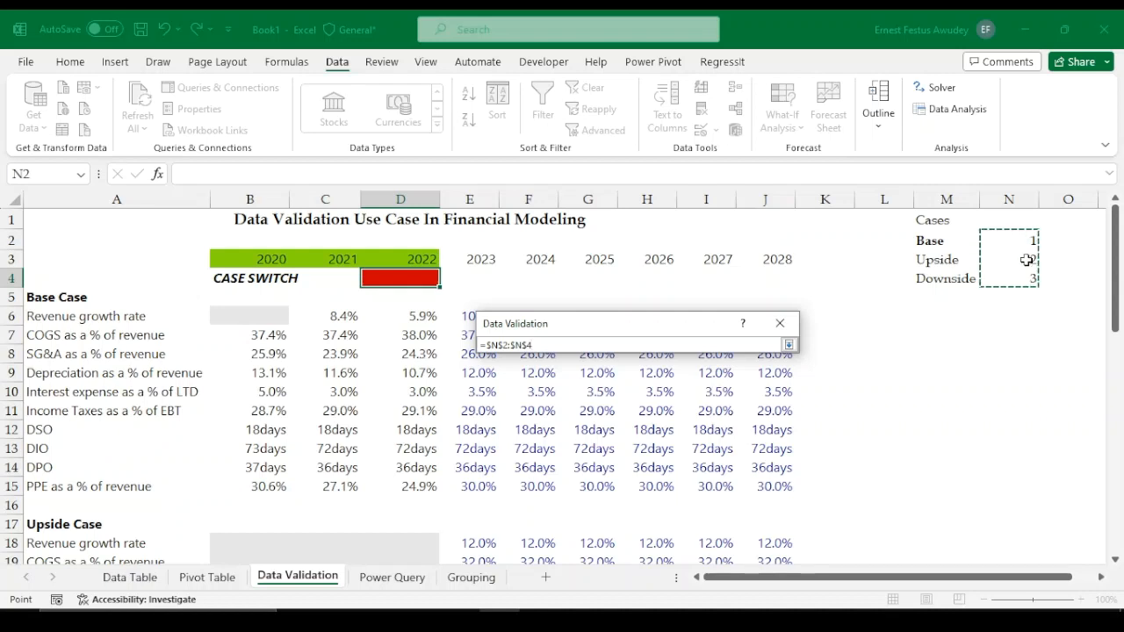
click(788, 345)
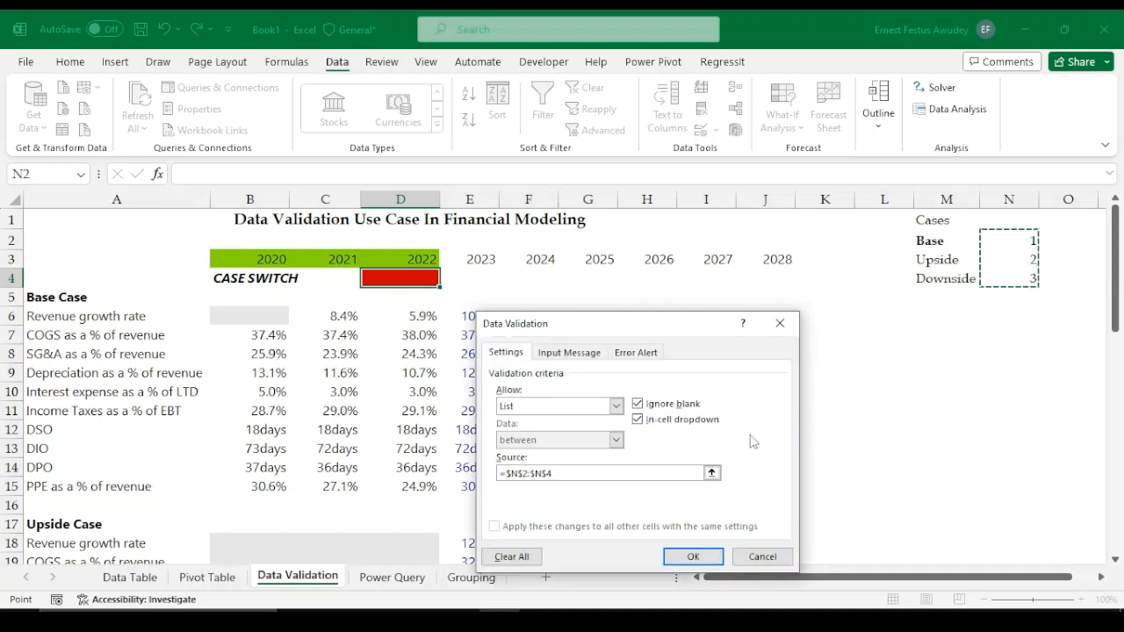
scroll(743, 450, down, 2)
drag(645, 330, 588, 258)
scroll(815, 418, down, 5)
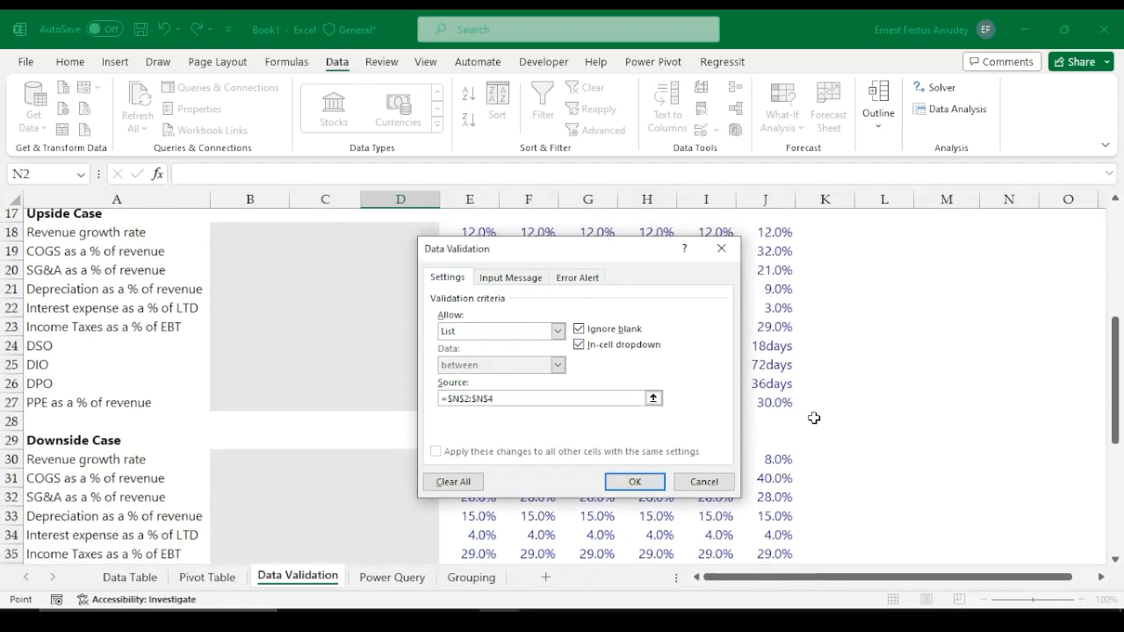
click(654, 485)
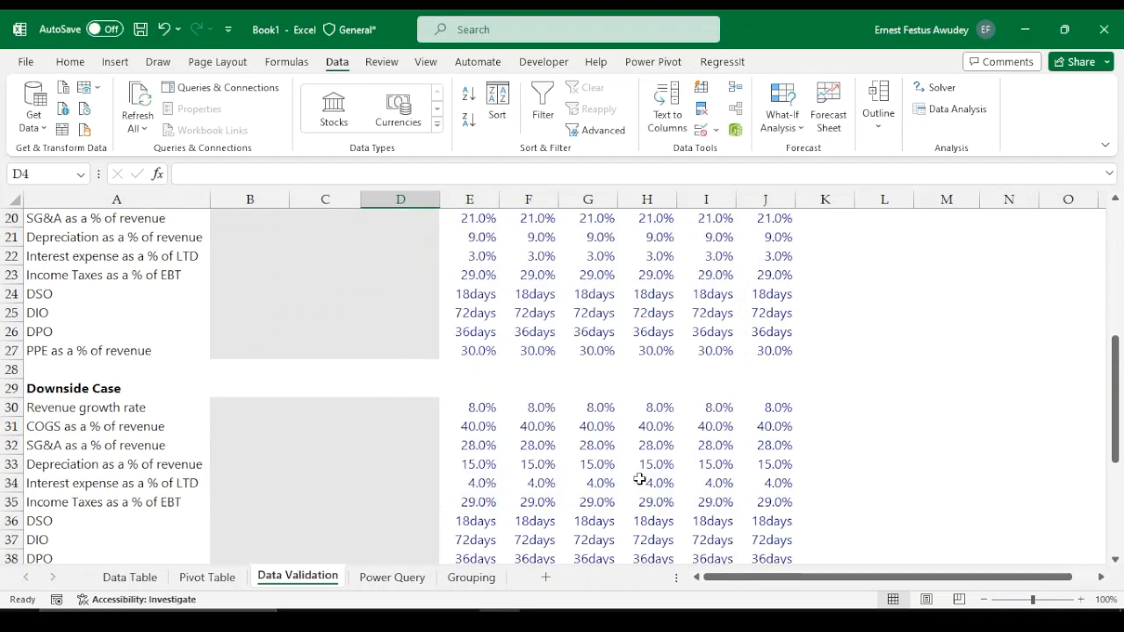
Pick 1 from the case switch dropdown in D4 and check the Active Case rows
scroll(663, 290, down, 1)
scroll(661, 299, up, 6)
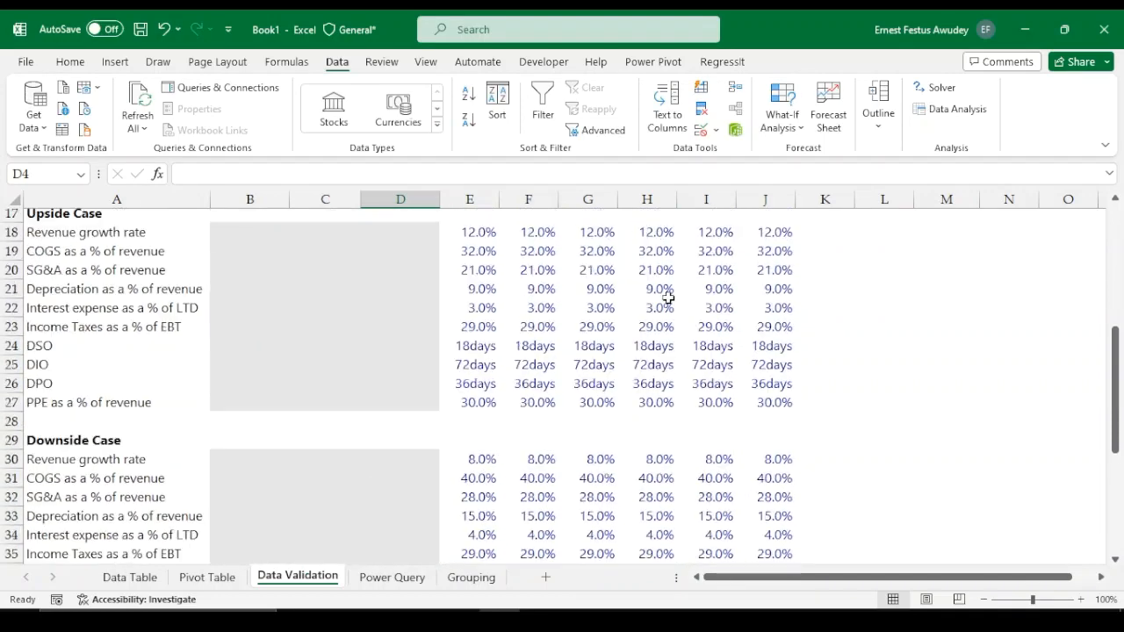
scroll(660, 299, up, 1)
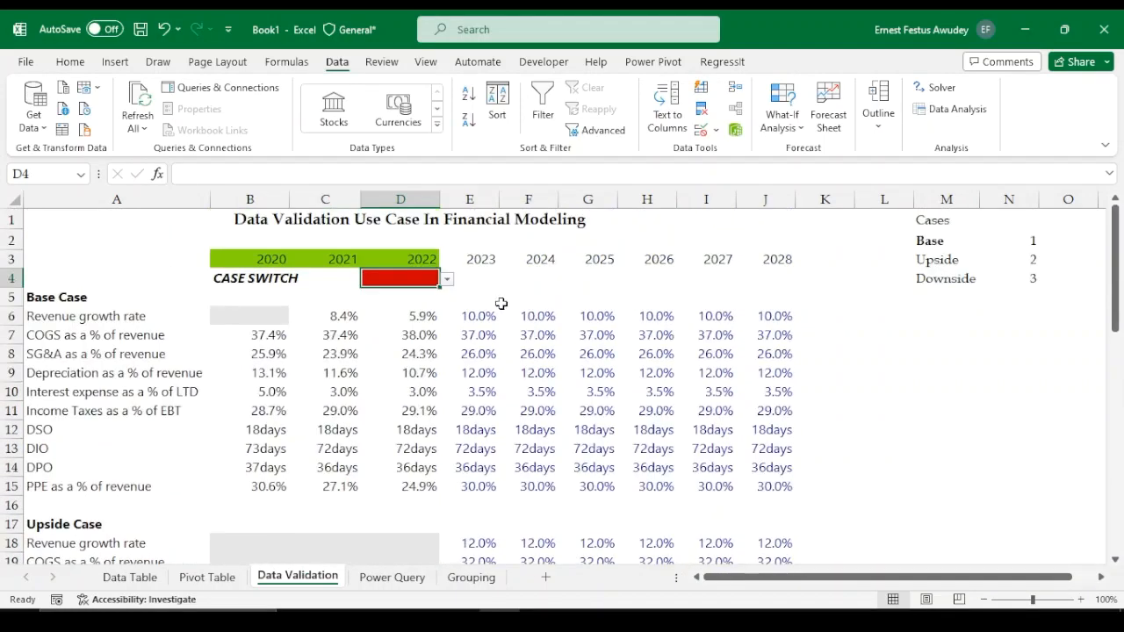
click(447, 279)
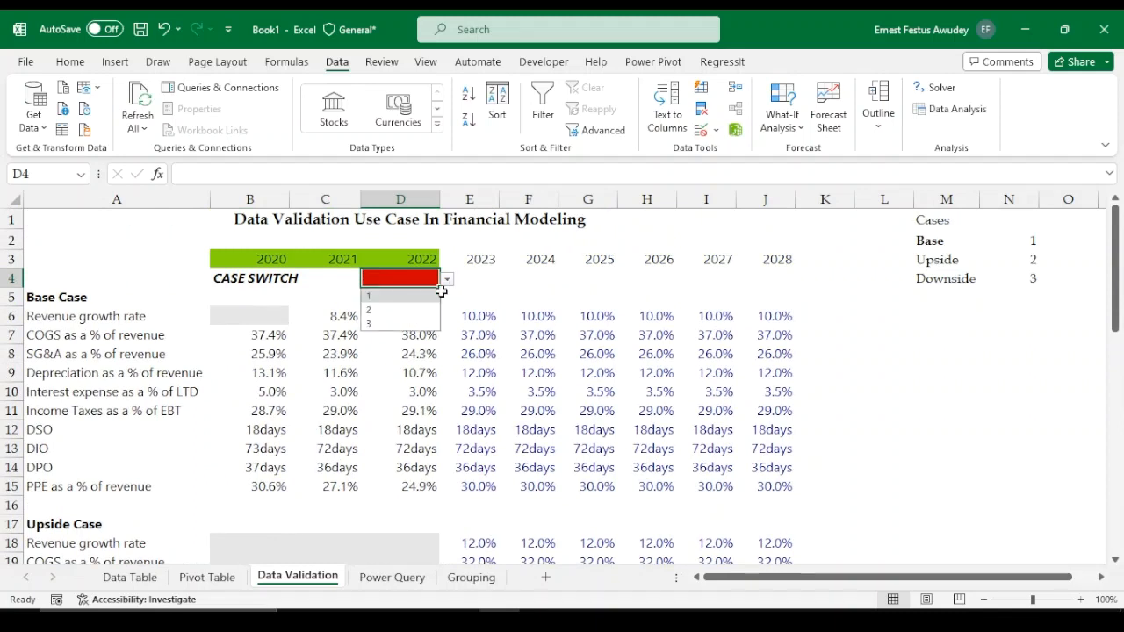
click(392, 296)
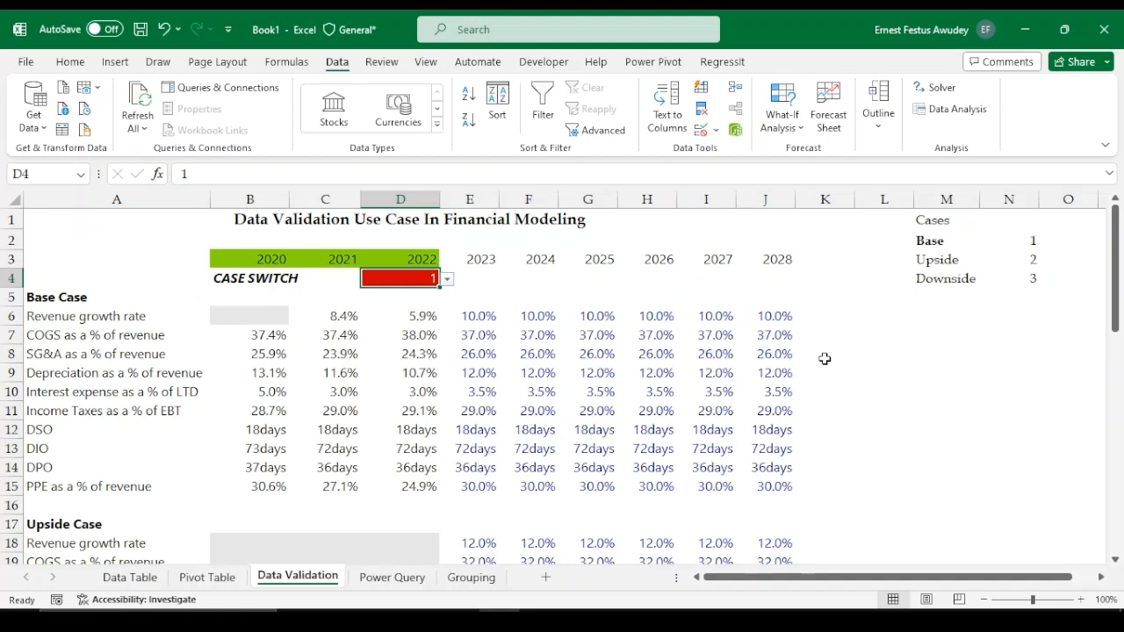
scroll(652, 363, down, 9)
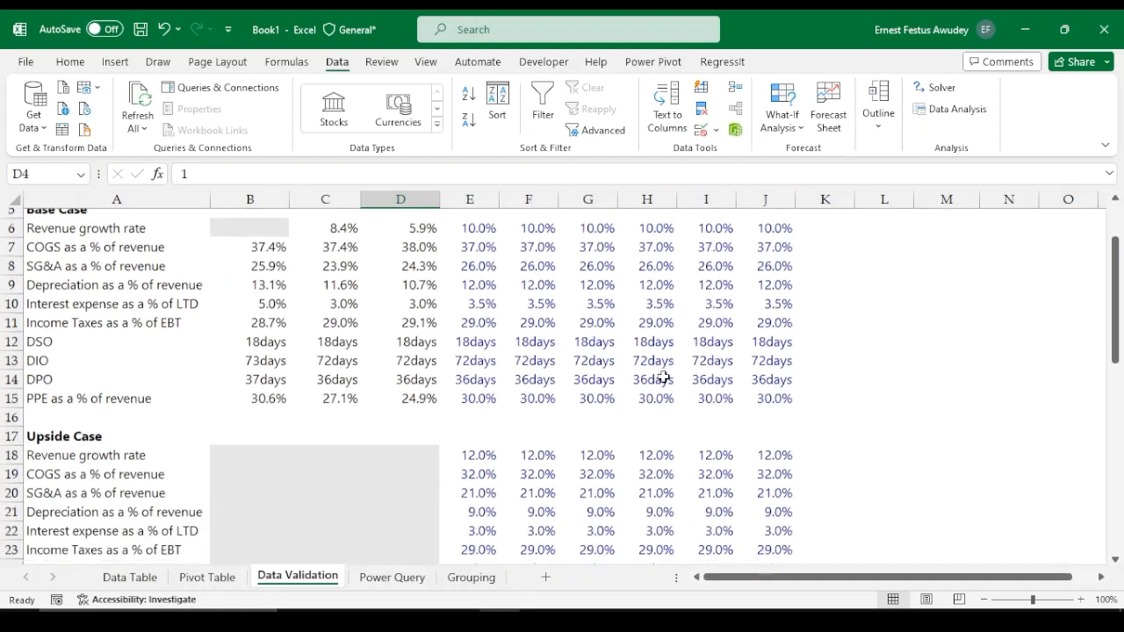
scroll(638, 373, down, 4)
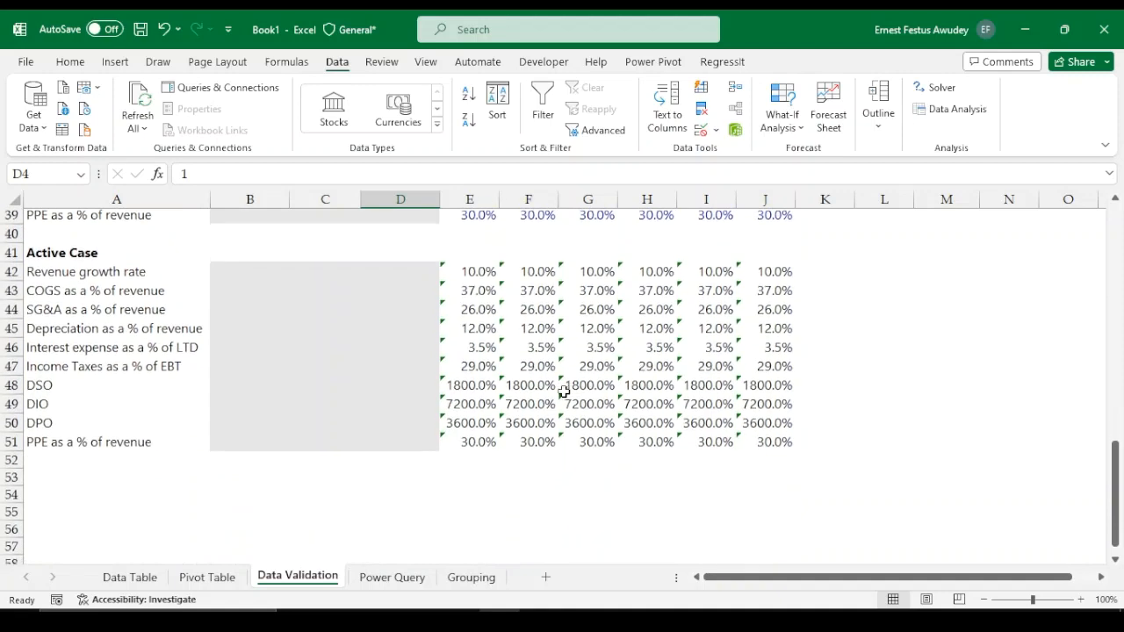
Apply the custom number format 0"days" to the Active Case DSO, DIO and DPO rows E48:J50
scroll(474, 383, up, 2)
scroll(479, 386, down, 2)
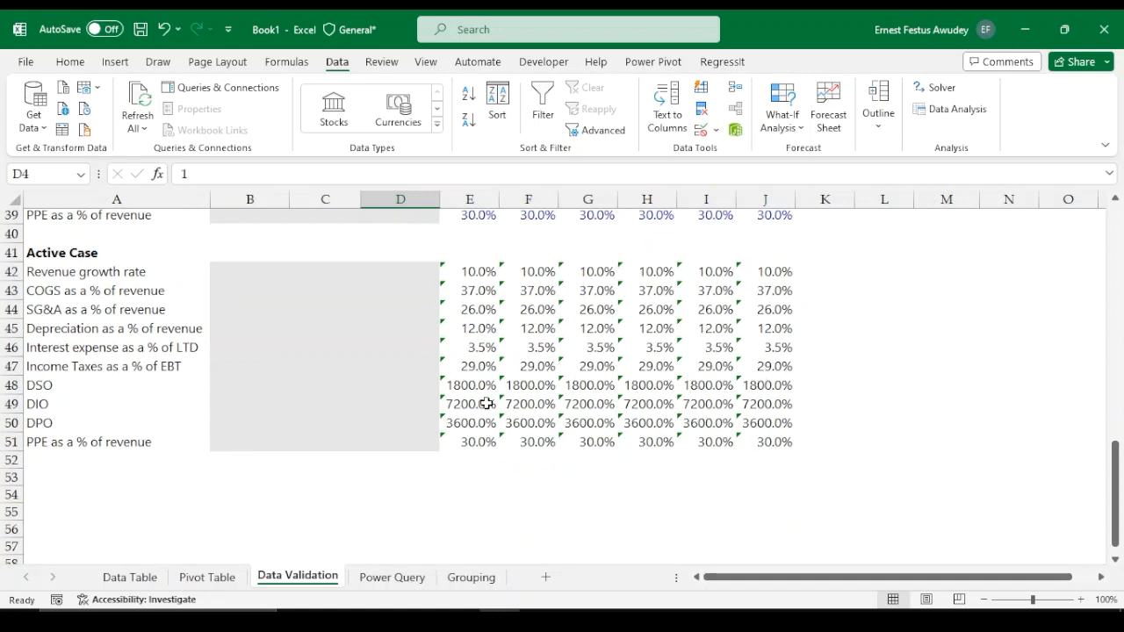
drag(448, 383, 767, 413)
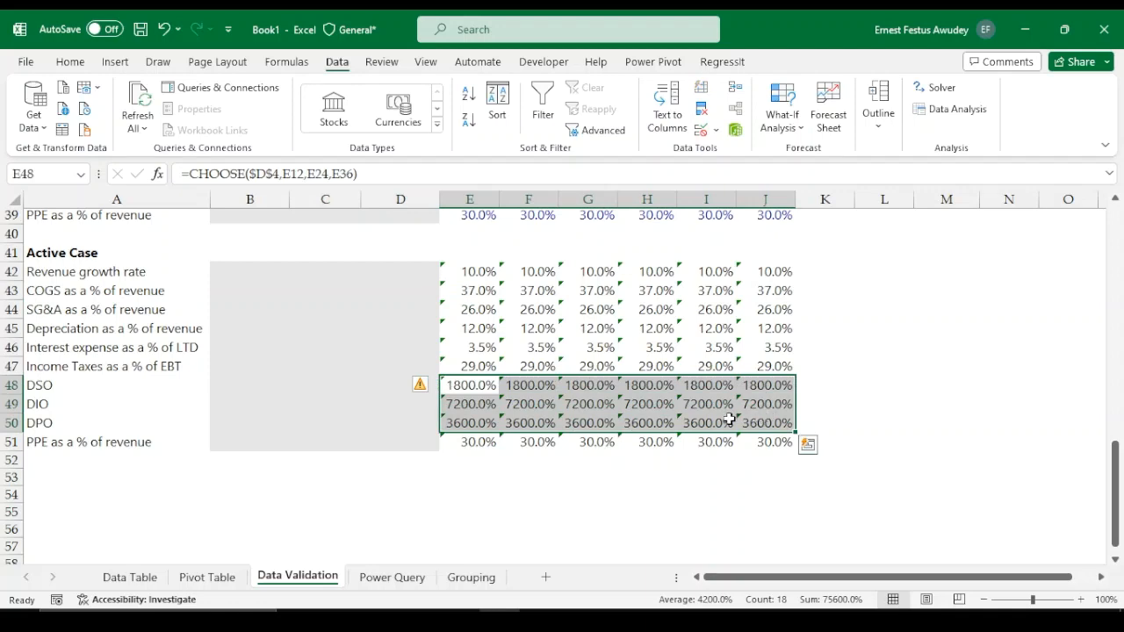
key(ctrl+1)
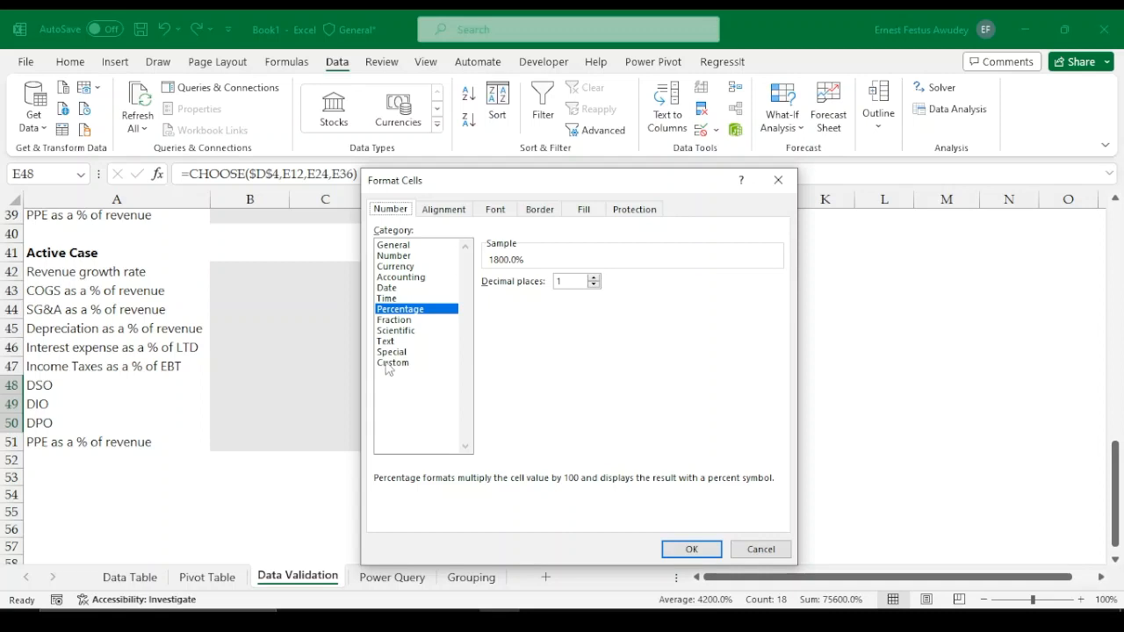
click(391, 364)
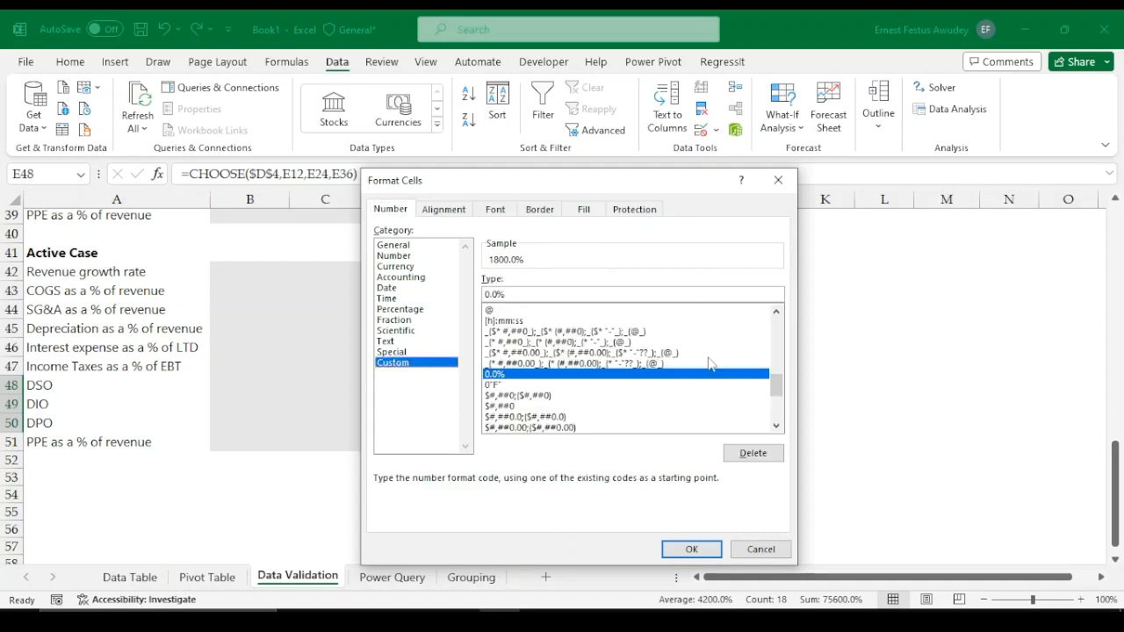
drag(775, 379, 775, 329)
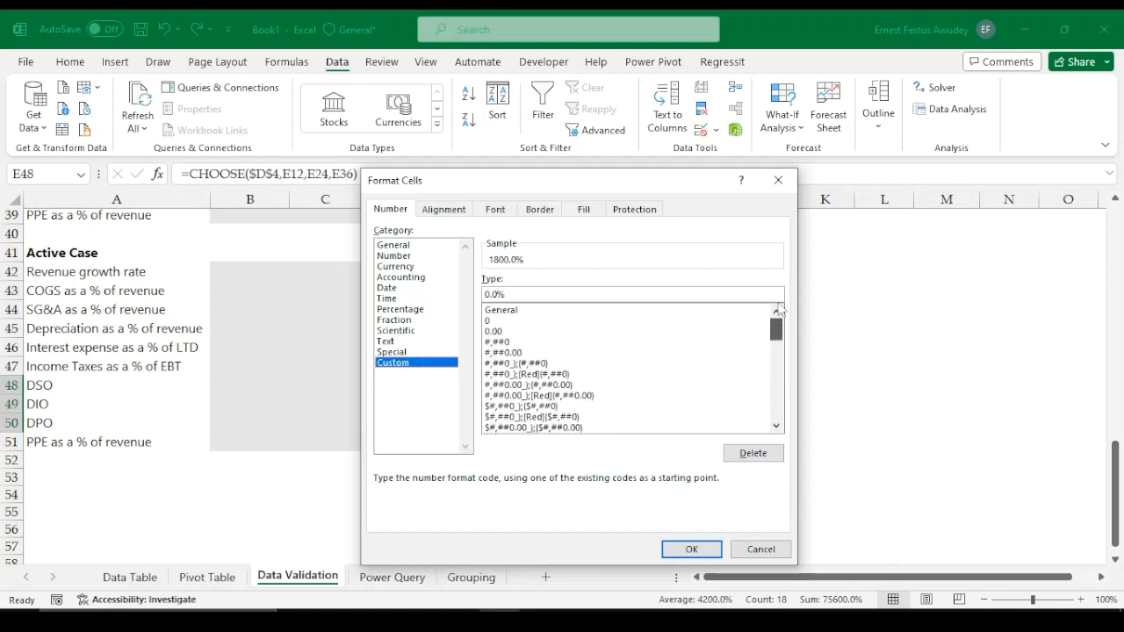
click(492, 322)
click(495, 296)
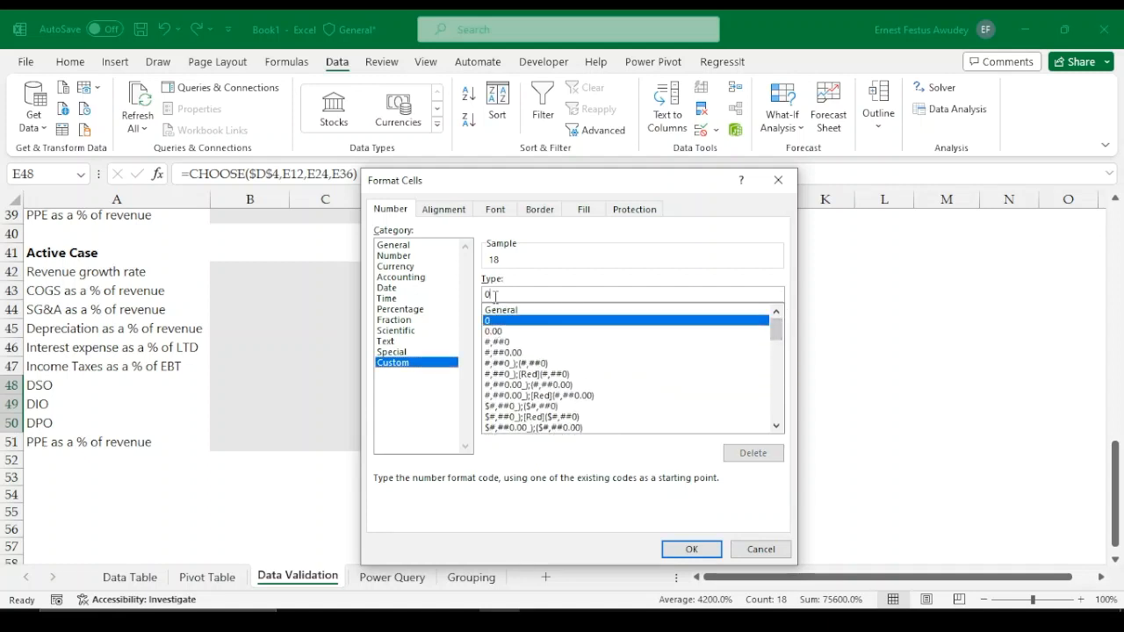
text("days)
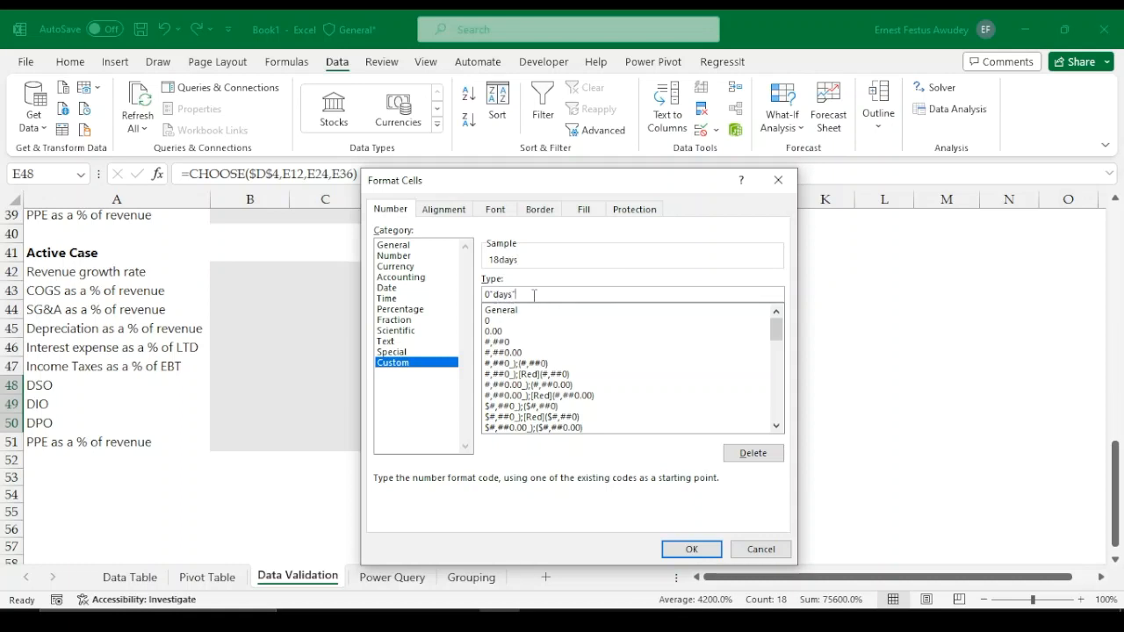
click(692, 549)
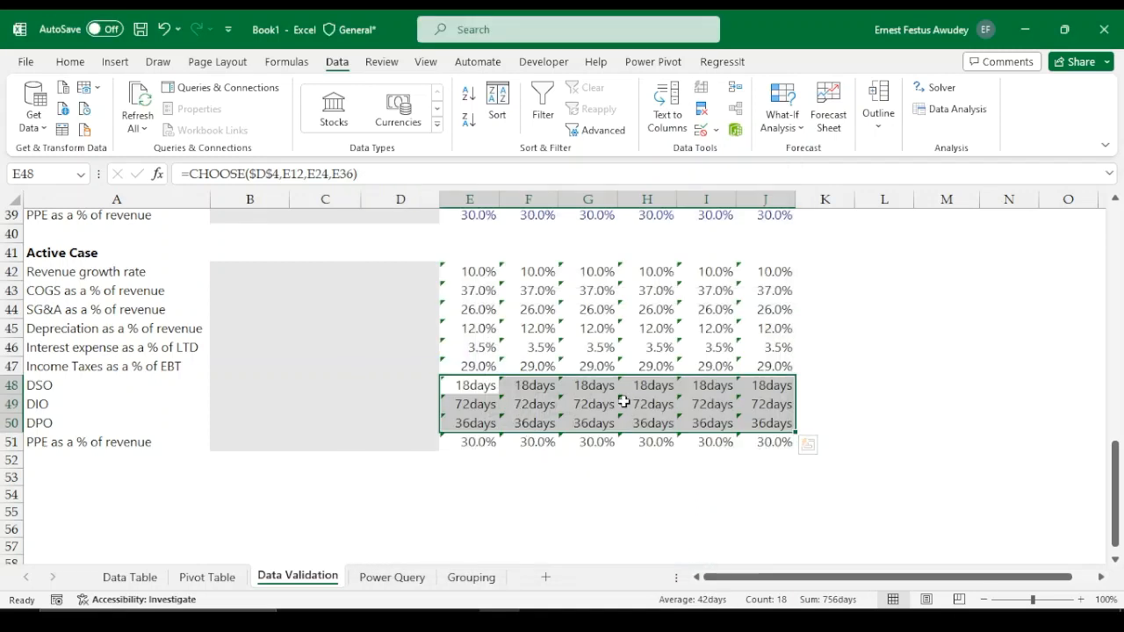
Inspect the error-check warning on the Active Case revenue growth cell E42
click(562, 353)
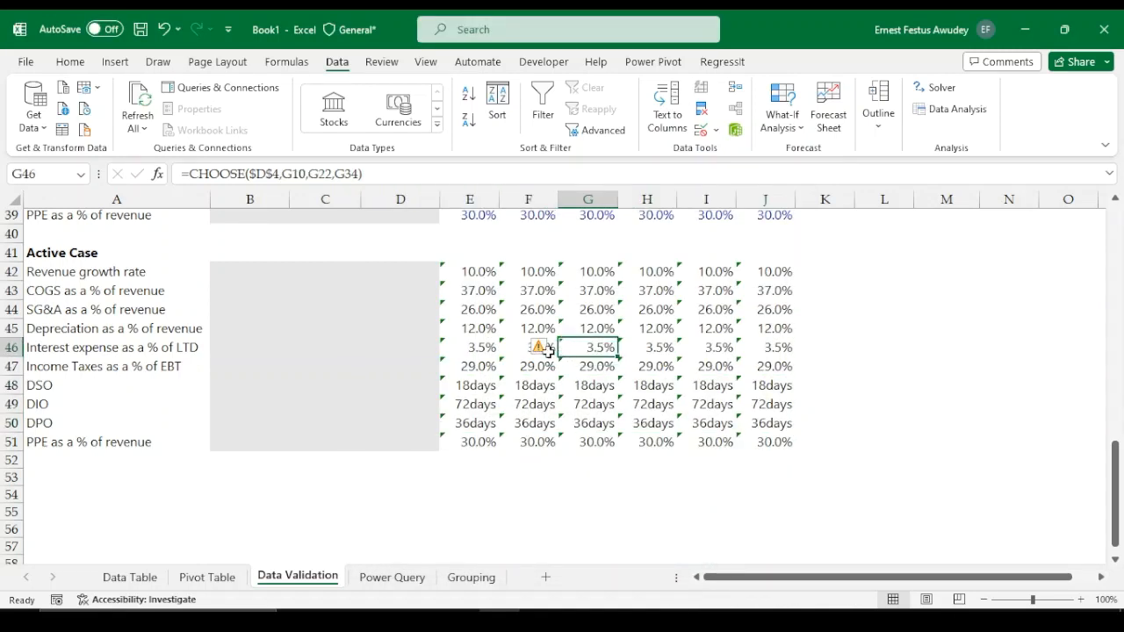
click(468, 275)
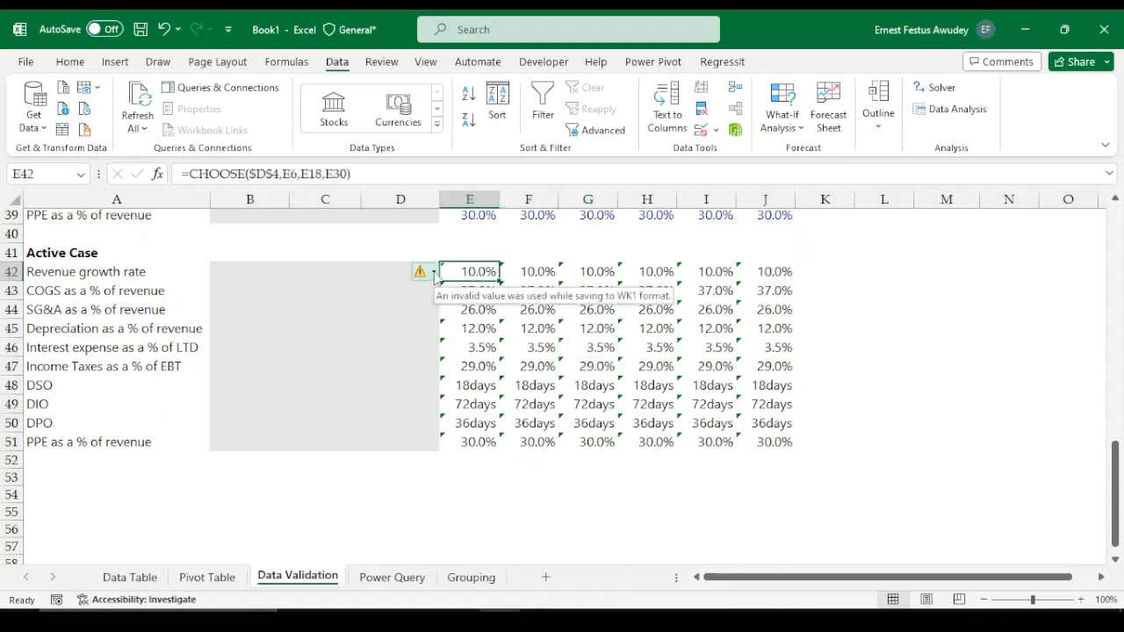
click(434, 273)
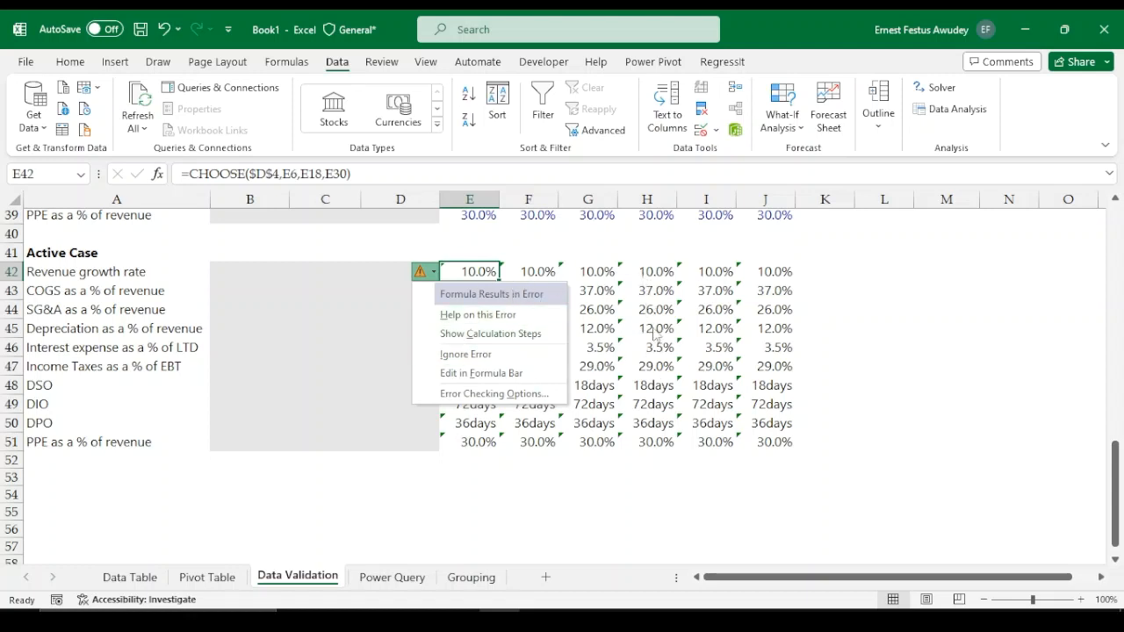
click(467, 354)
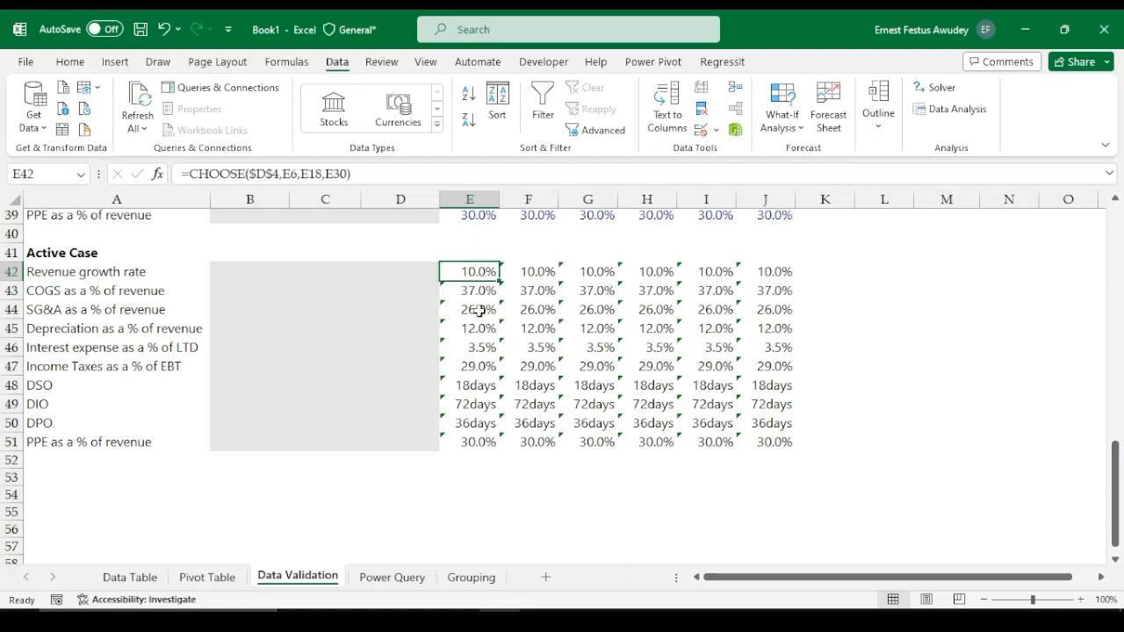
Select the Active Case block and undo the last number-format change
drag(474, 271, 757, 442)
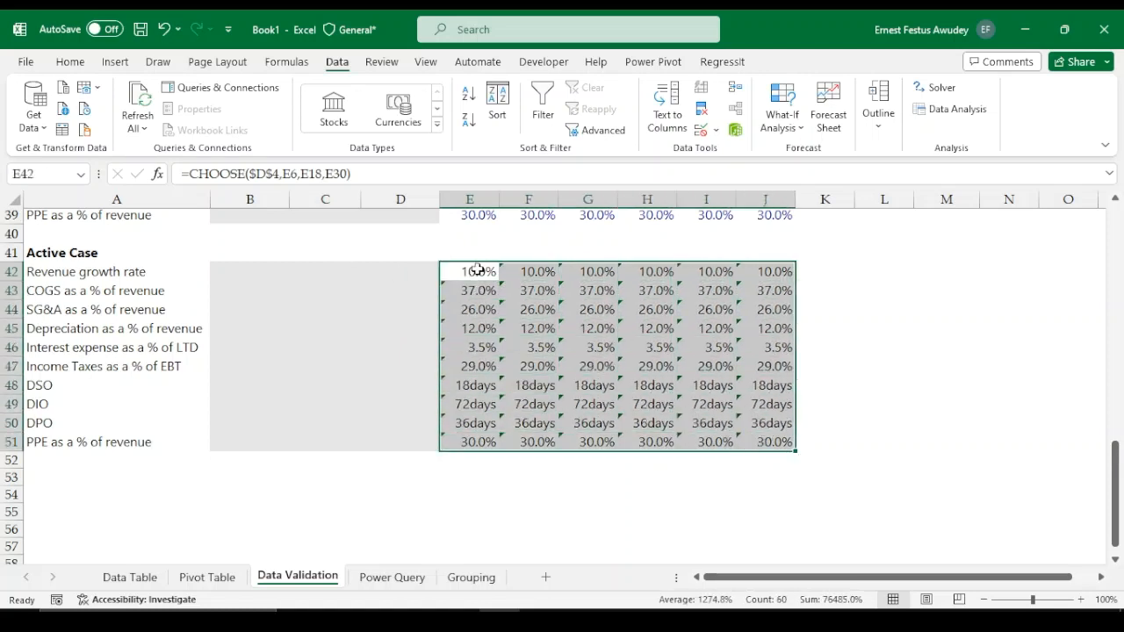
click(476, 273)
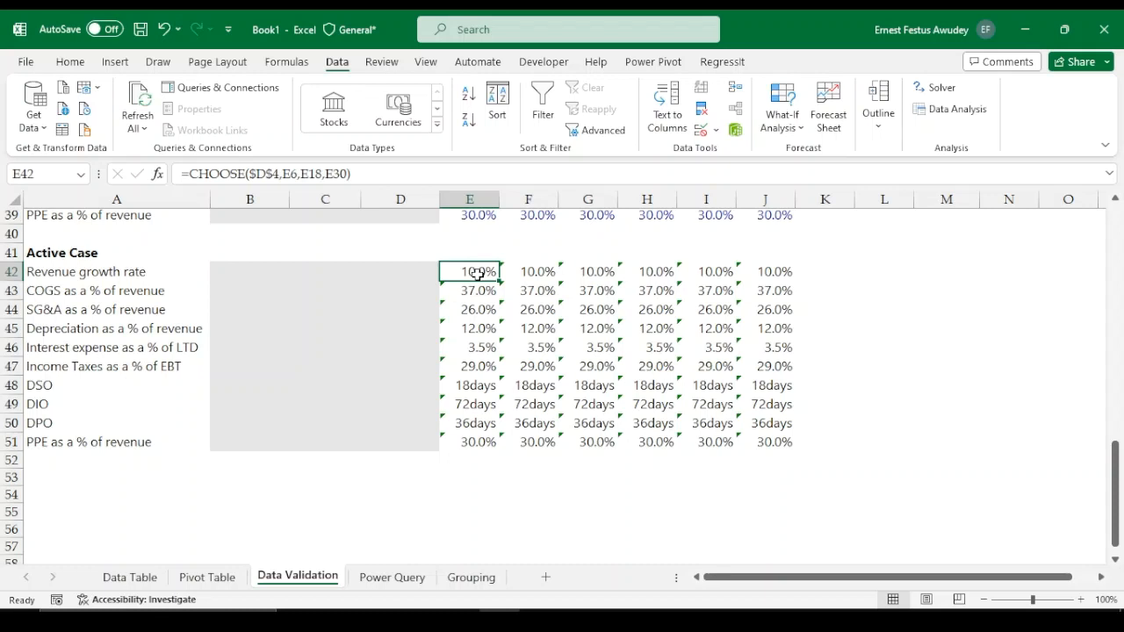
key(shift+Right)
key(shift+Right)
key(shift+Right)
key(shift+Right)
key(shift+Right)
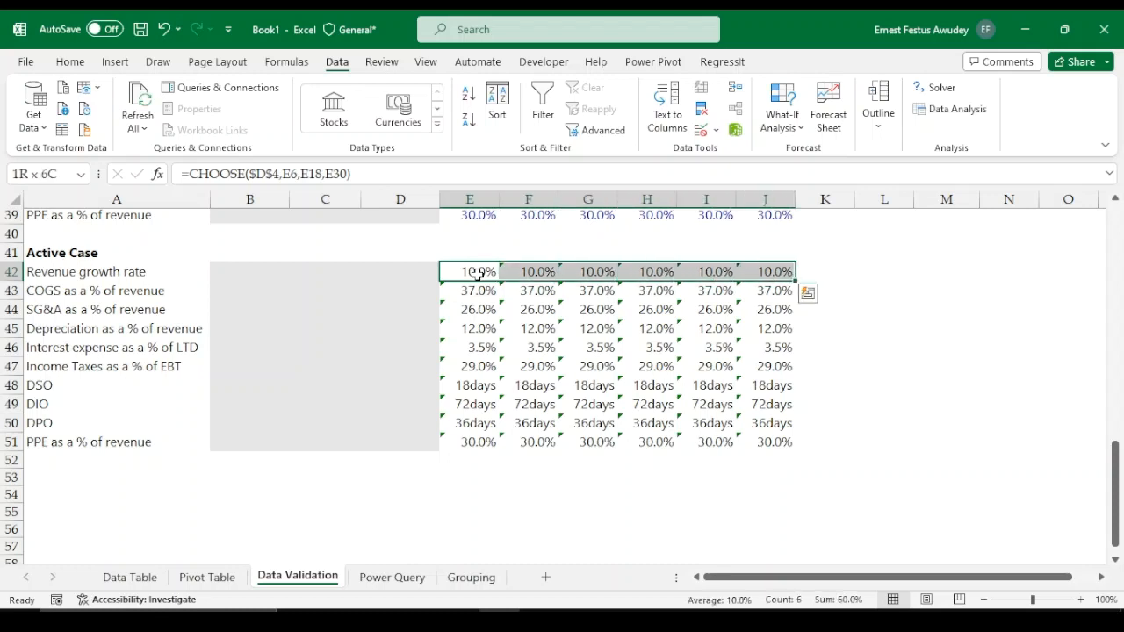
key(shift+Down)
key(shift+Down)
key(shift+Down)
key(shift+Down)
key(shift+Down)
key(shift+Down)
key(shift+Down)
key(shift+Down)
key(shift+Down)
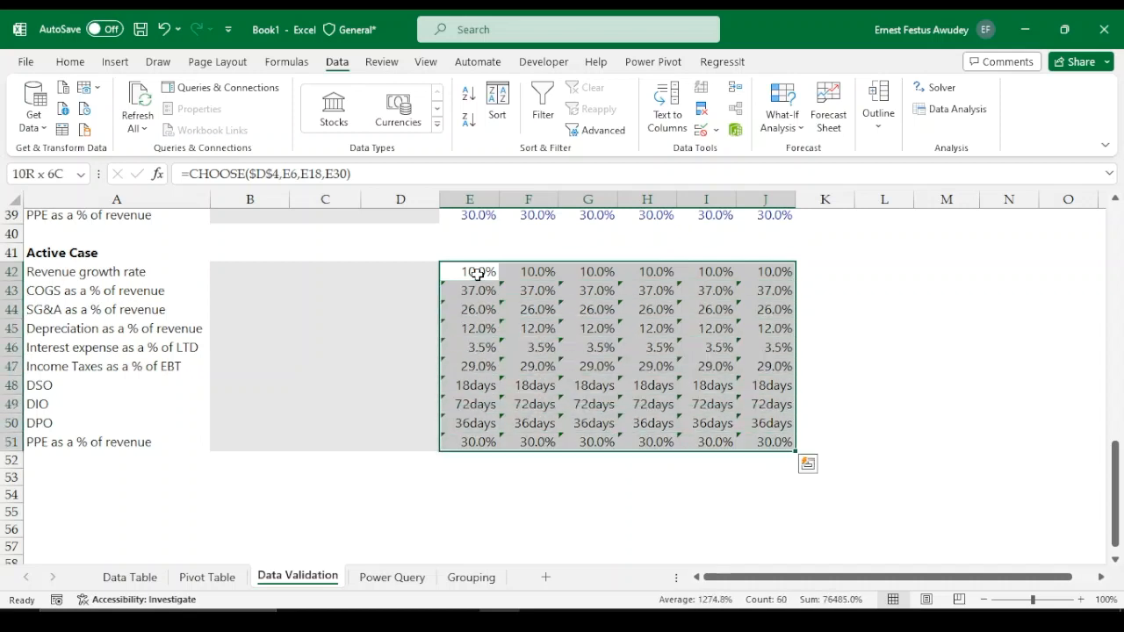
key(ctrl+z)
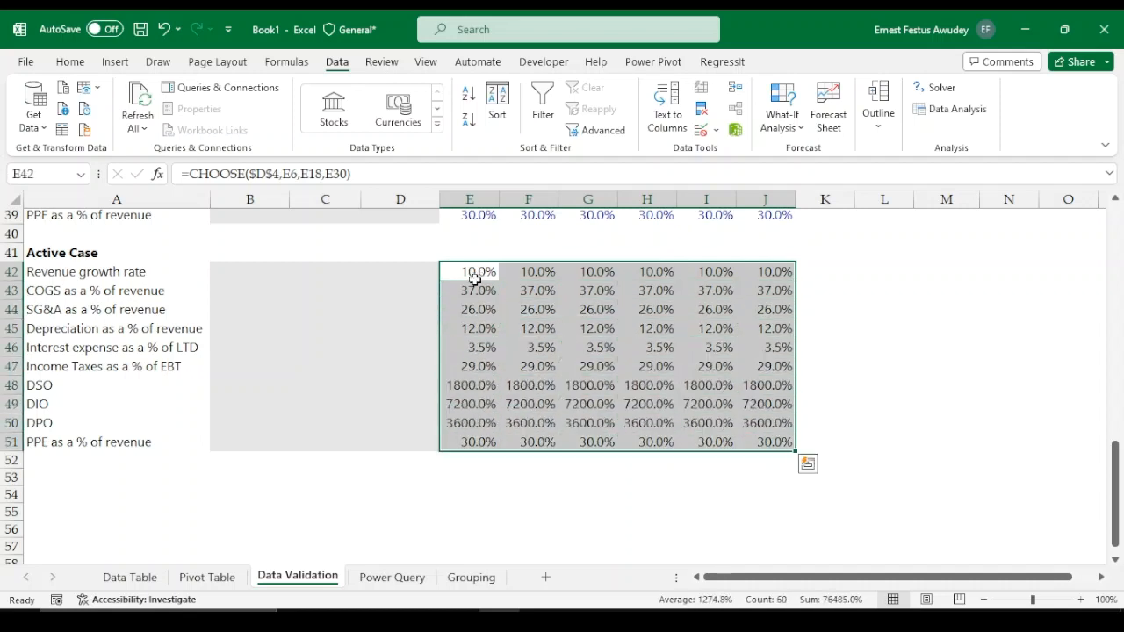
Reapply the custom 0"days" number format to the Active Case DSO, DIO and DPO rows E48:J50
drag(470, 387, 773, 427)
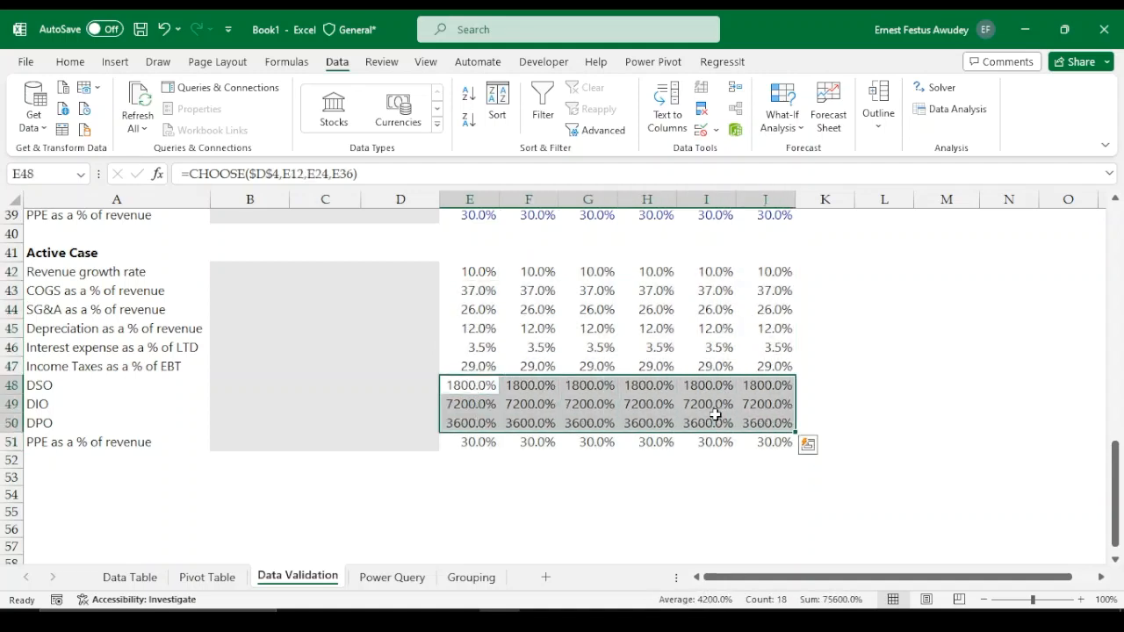
key(ctrl+1)
click(413, 365)
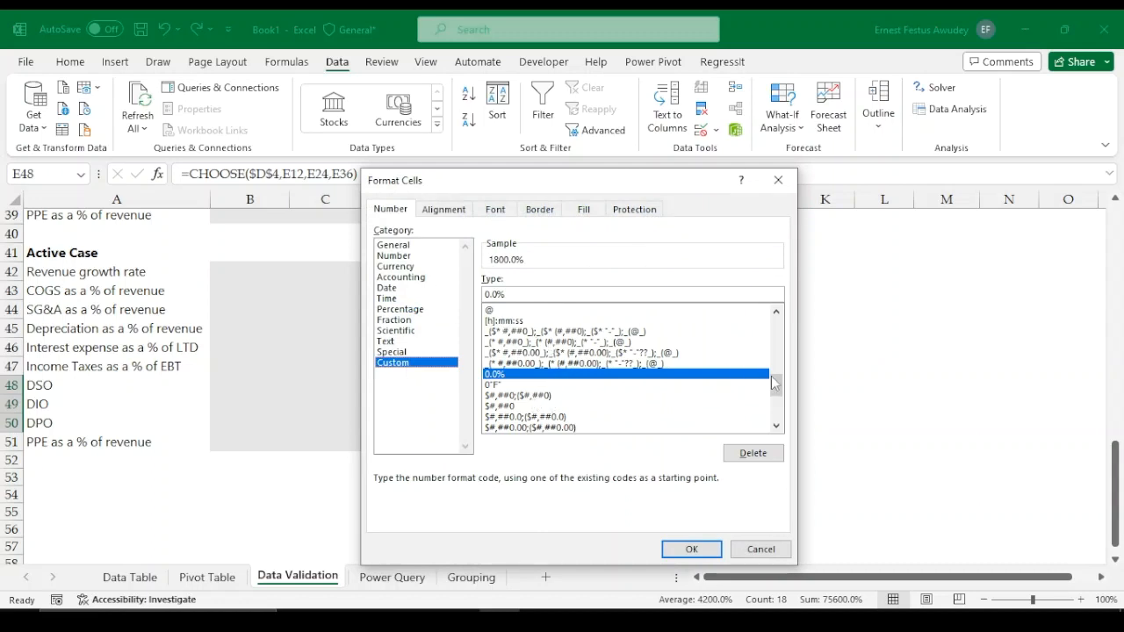
drag(774, 382, 777, 406)
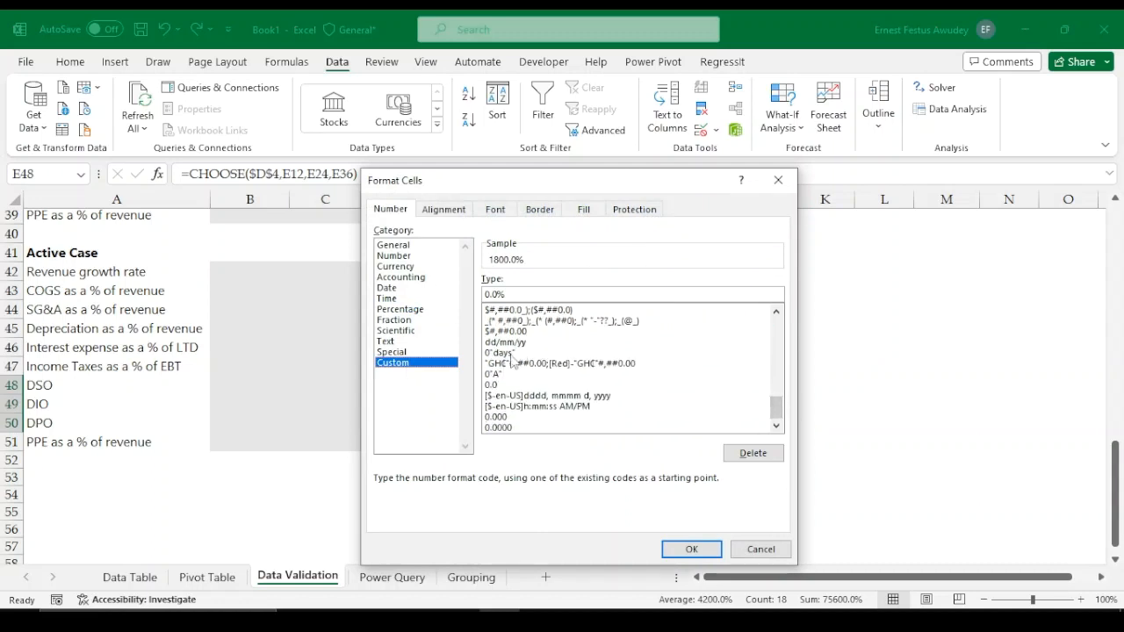
click(510, 354)
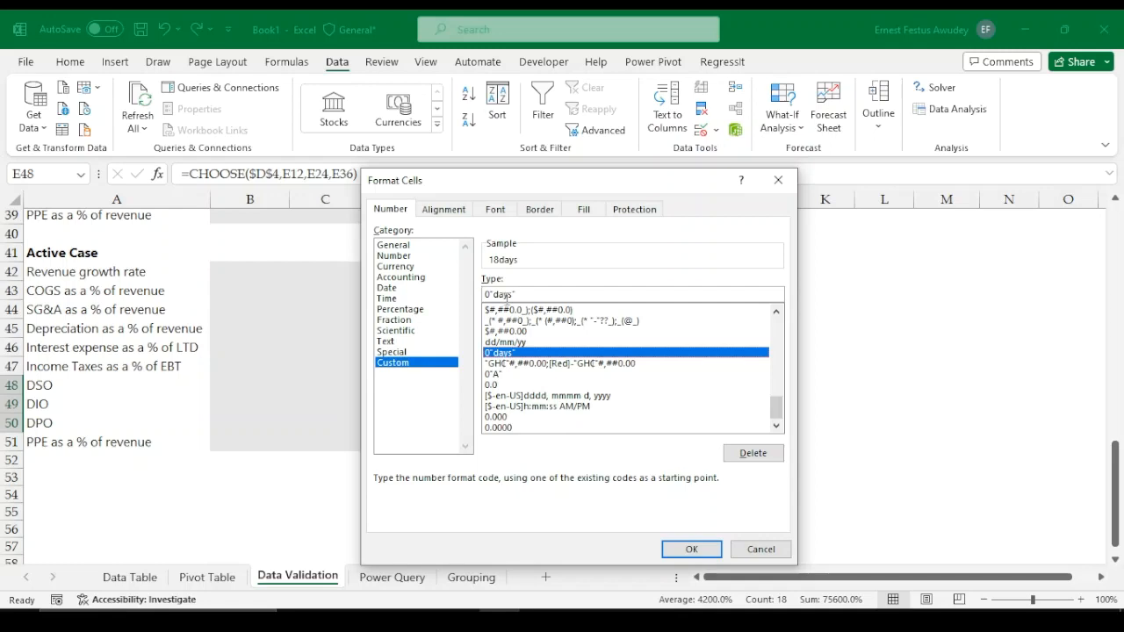
click(691, 548)
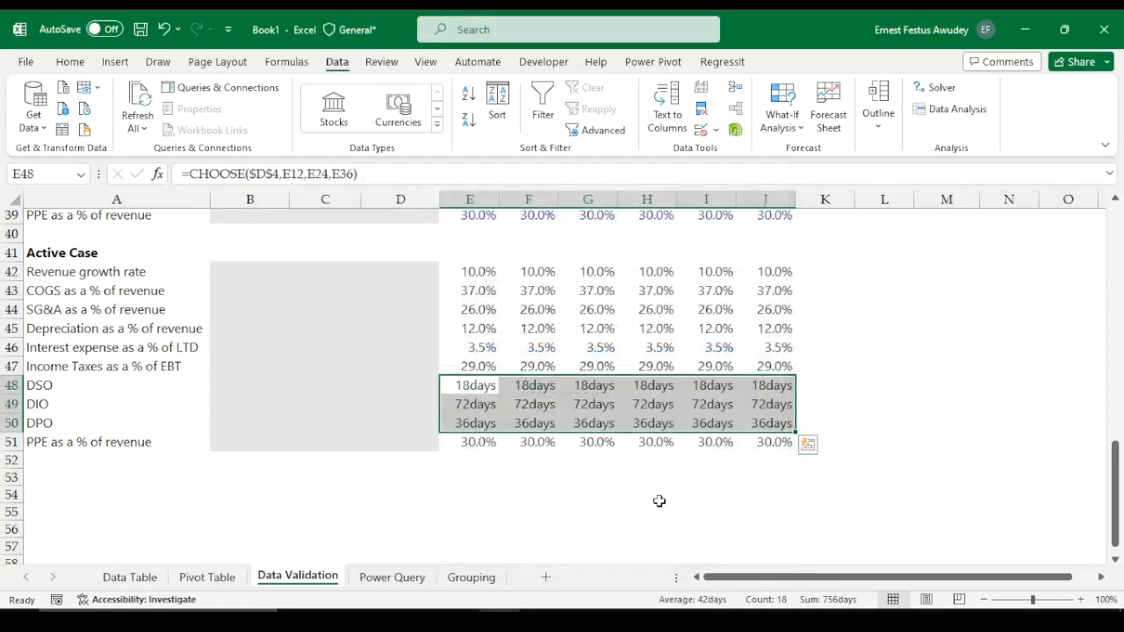
Freeze panes at cell B5 so the title, year and case switch rows stay visible
click(824, 386)
scroll(658, 319, up, 4)
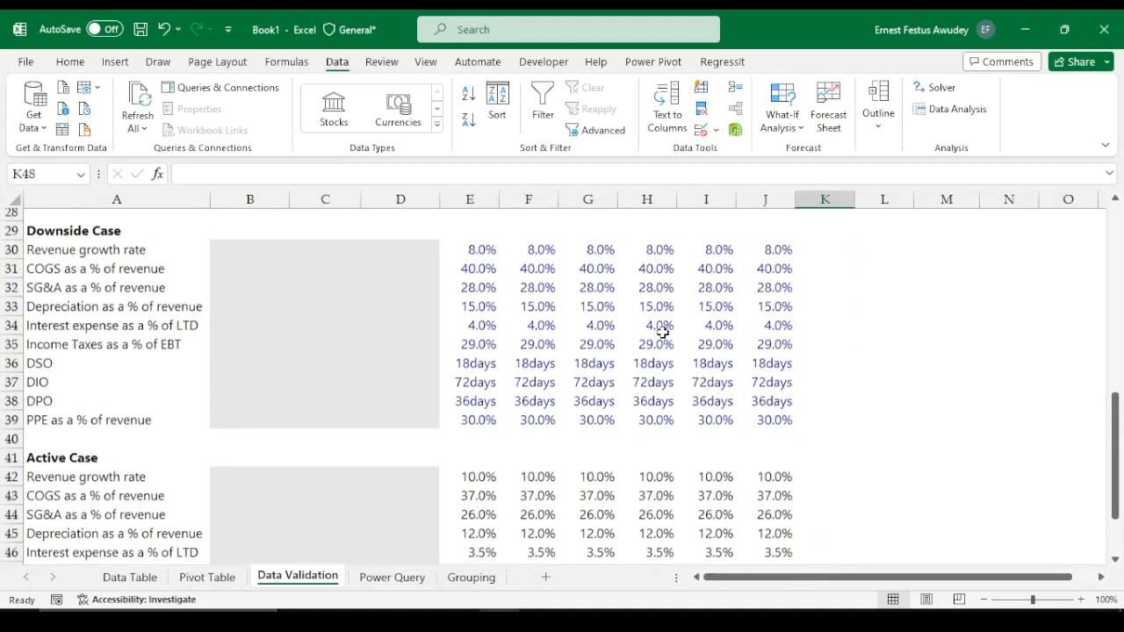
scroll(646, 338, up, 8)
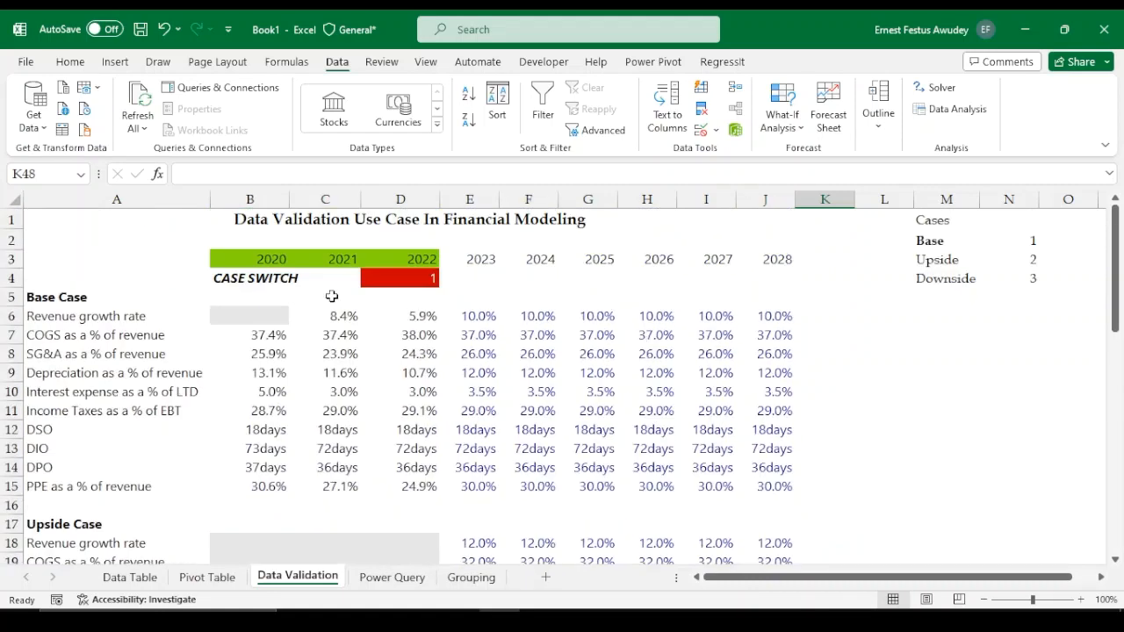
click(249, 297)
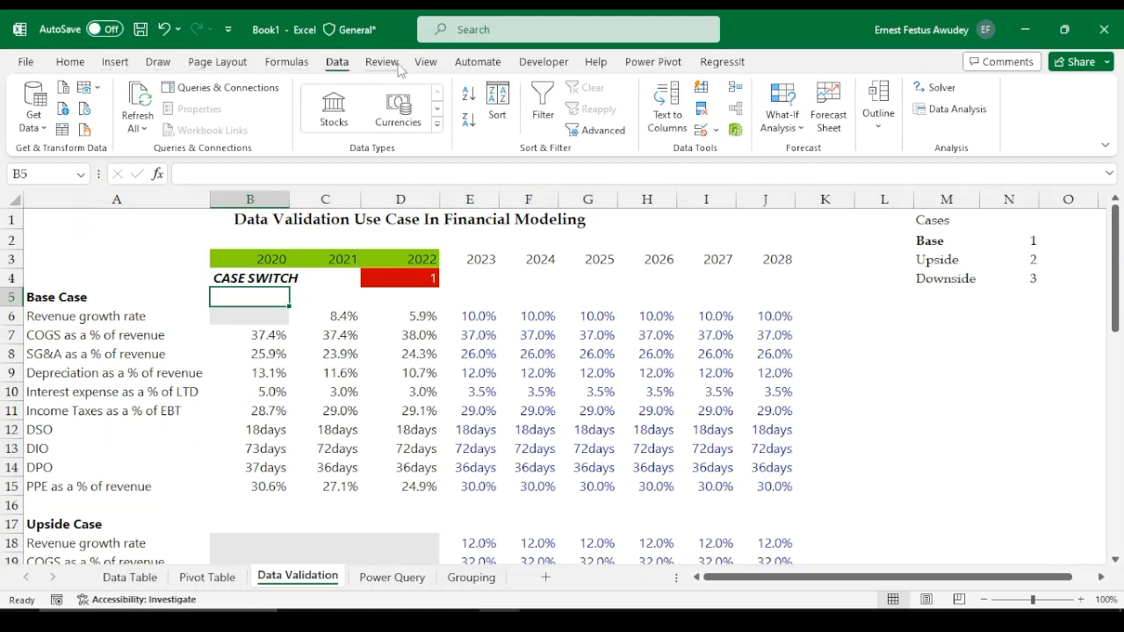
click(425, 63)
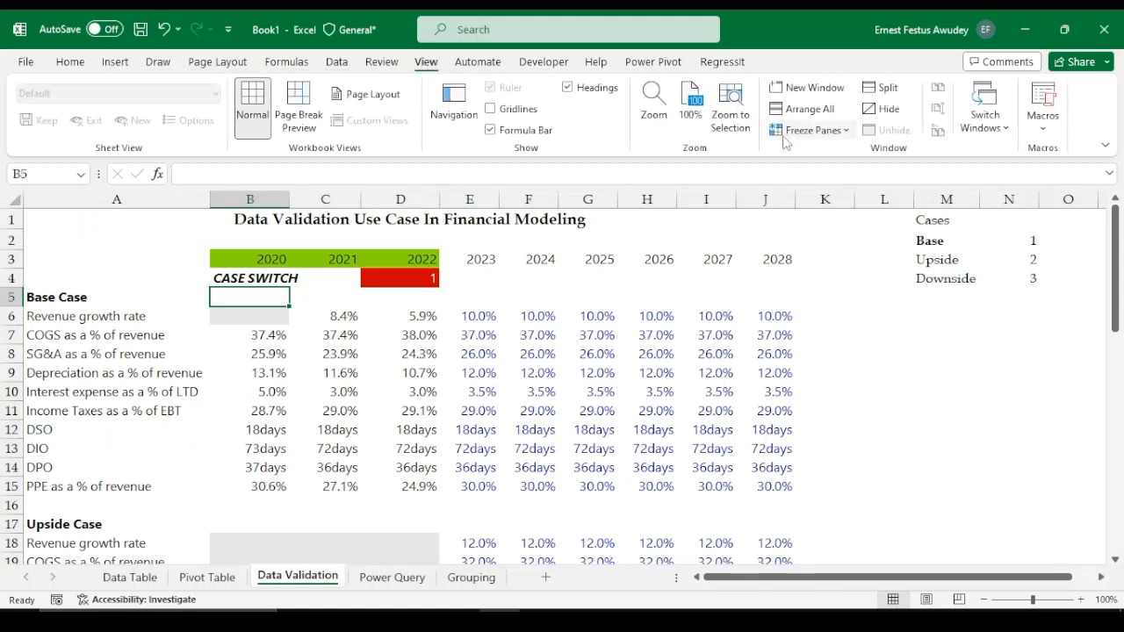
click(836, 133)
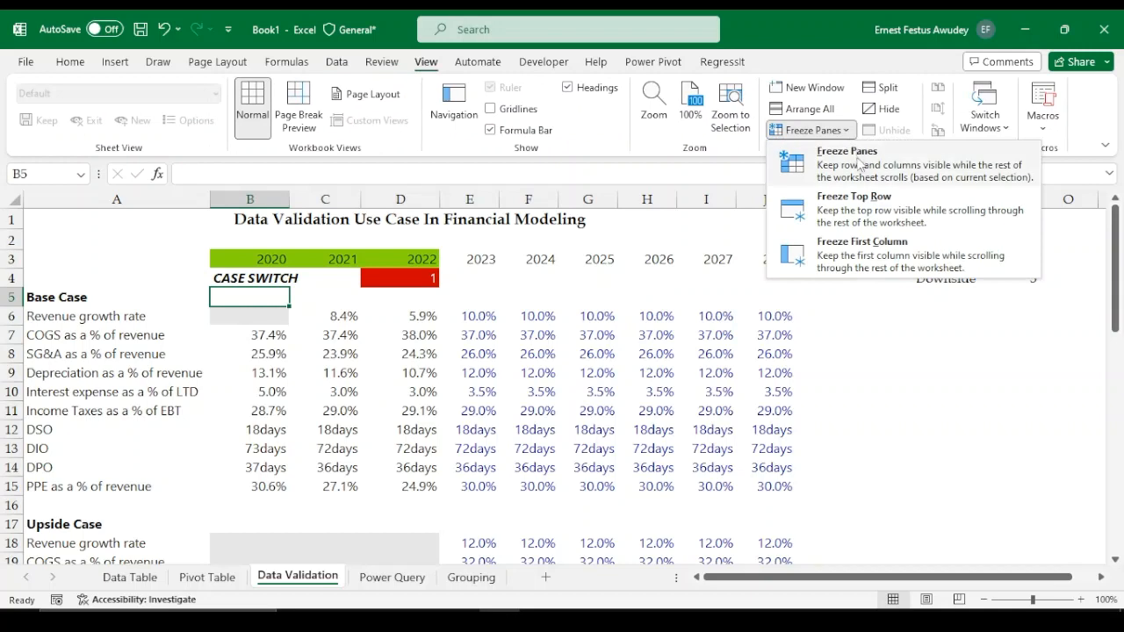
click(859, 162)
Pick 3 from the case switch dropdown in D4 and compare the Active Case rows with the Downside Case
scroll(522, 379, down, 4)
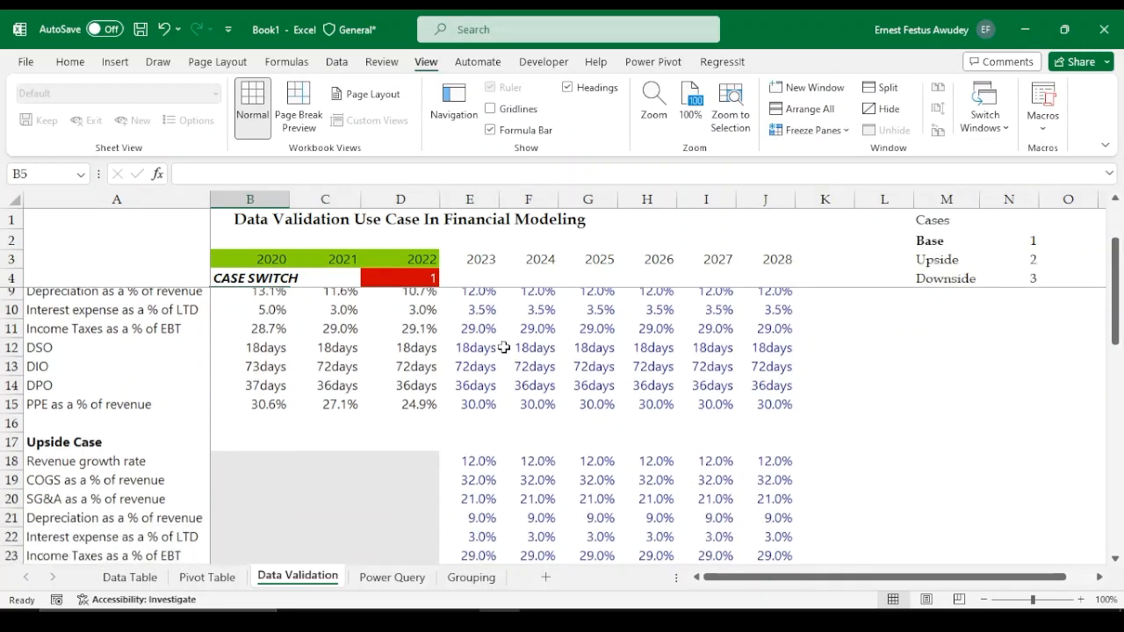
scroll(522, 380, down, 7)
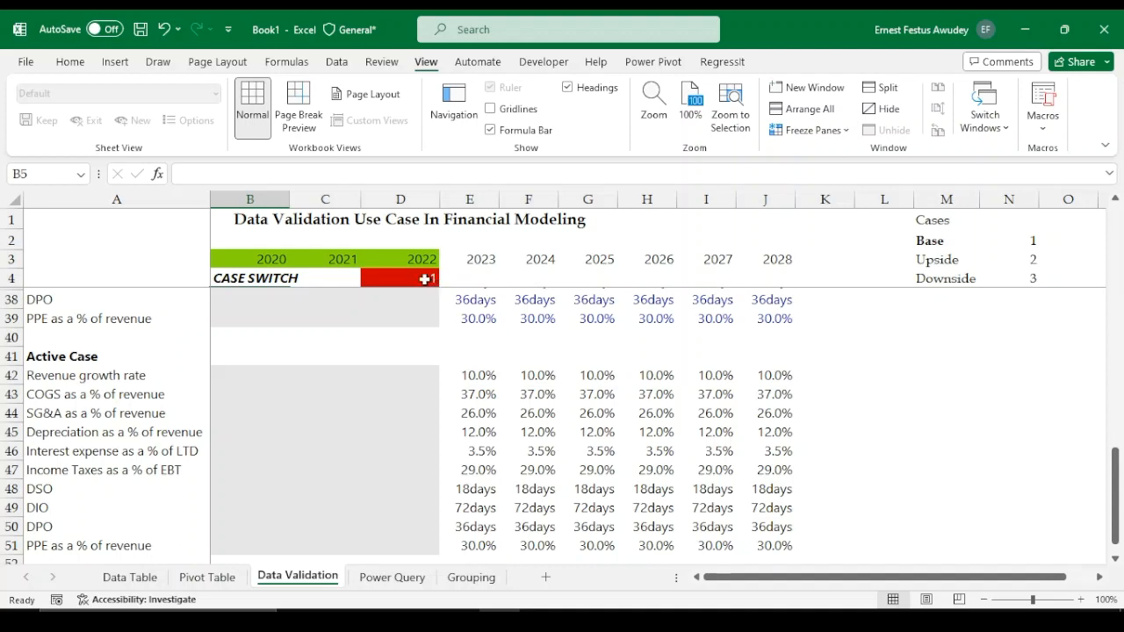
click(422, 278)
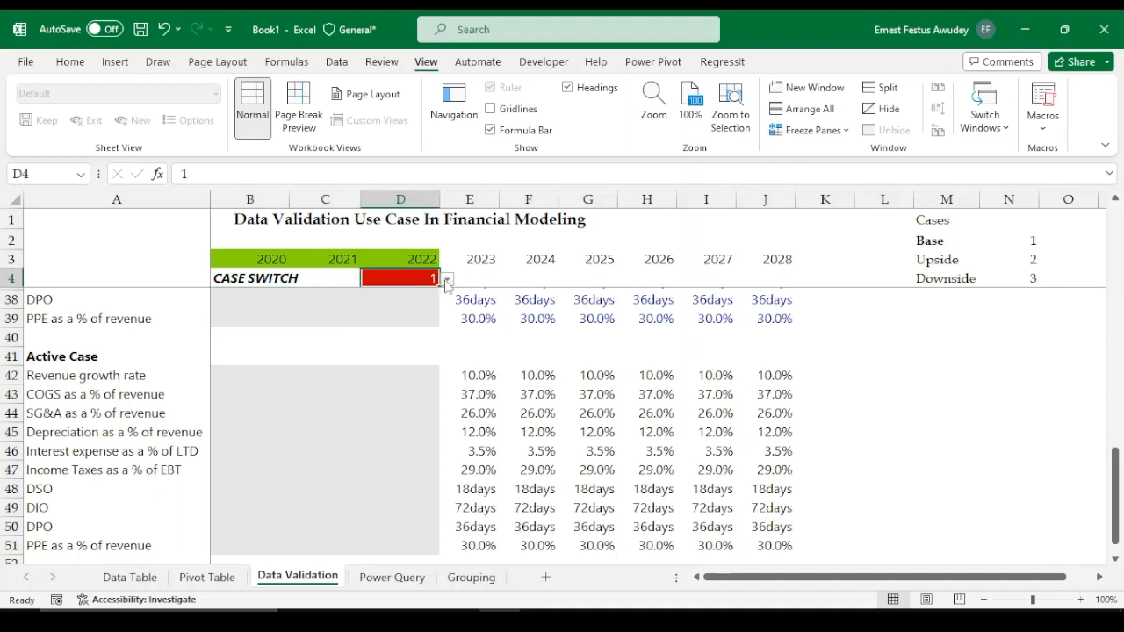
click(447, 282)
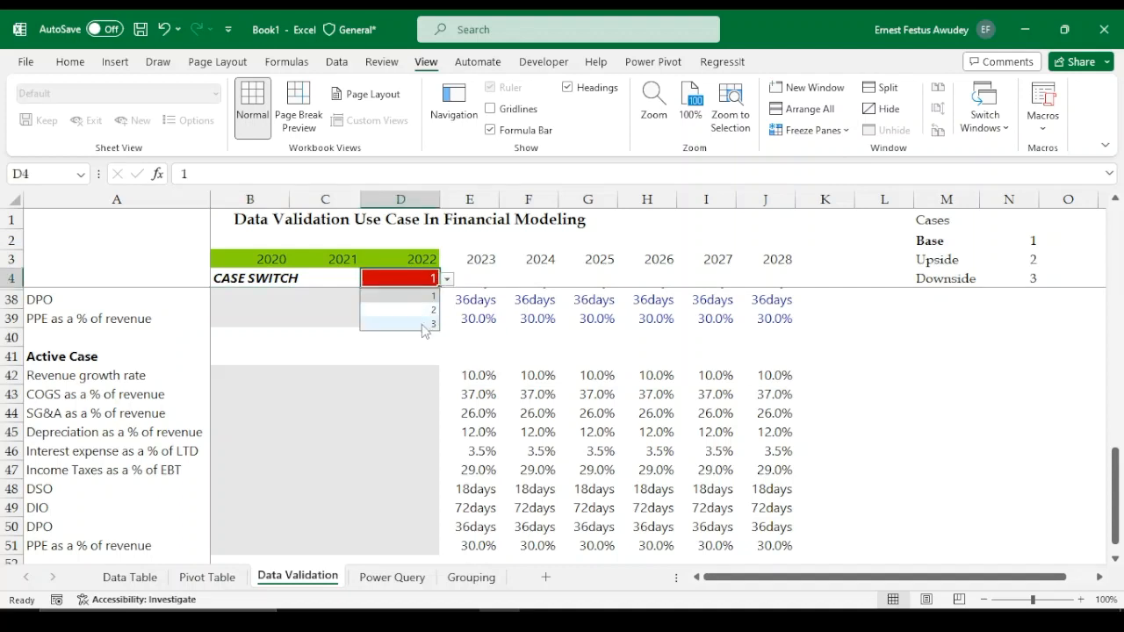
click(424, 325)
click(424, 325)
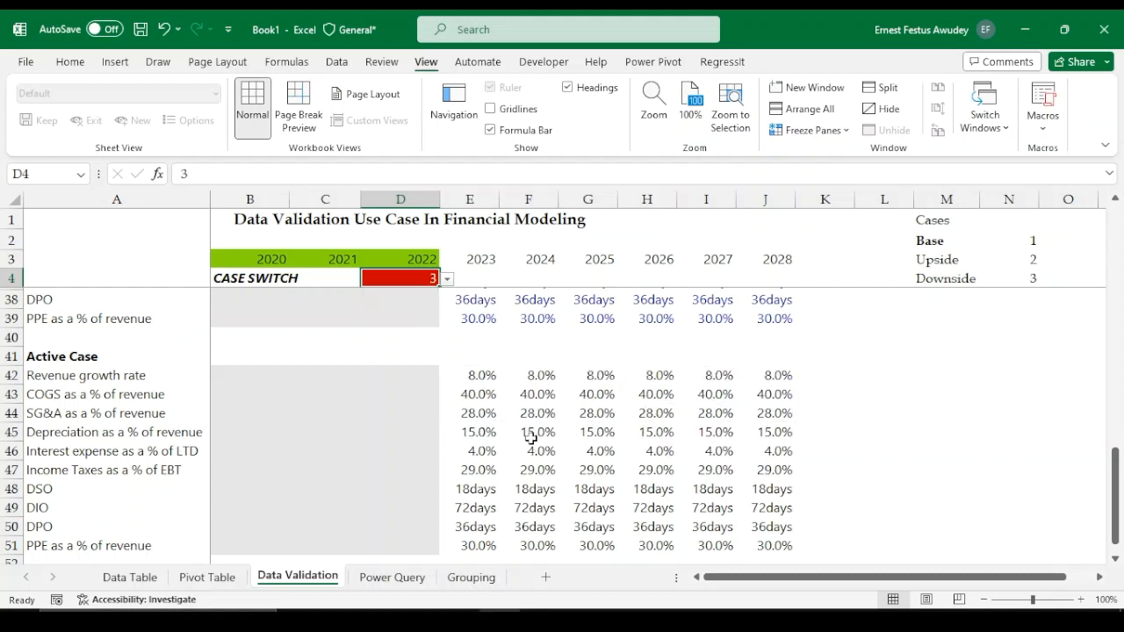
scroll(546, 412, up, 2)
scroll(548, 395, up, 1)
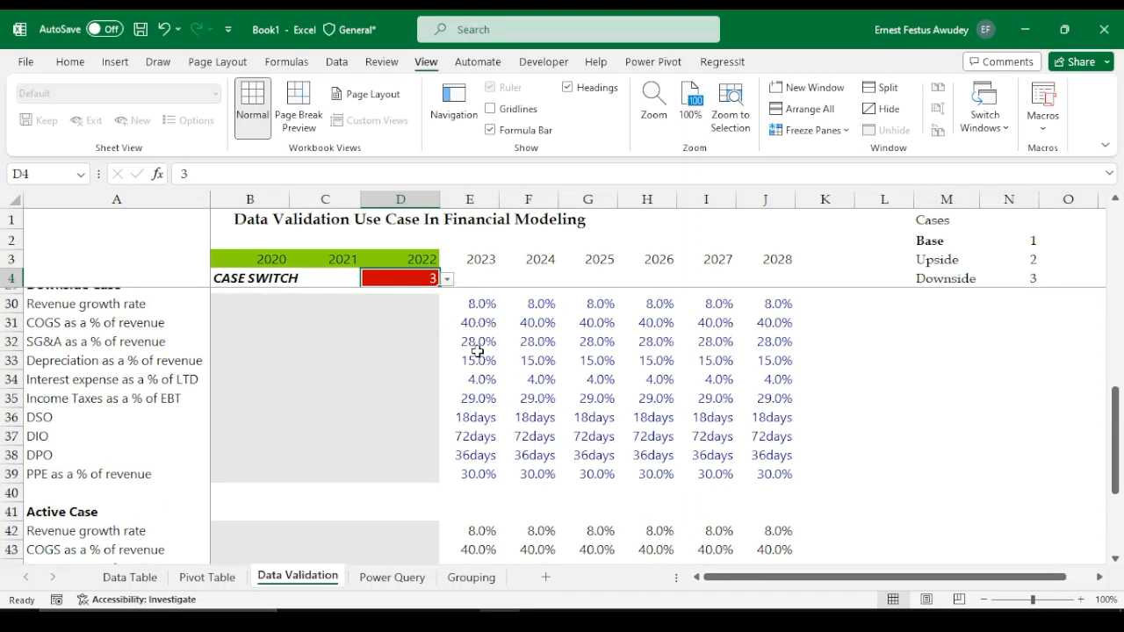
scroll(491, 390, down, 2)
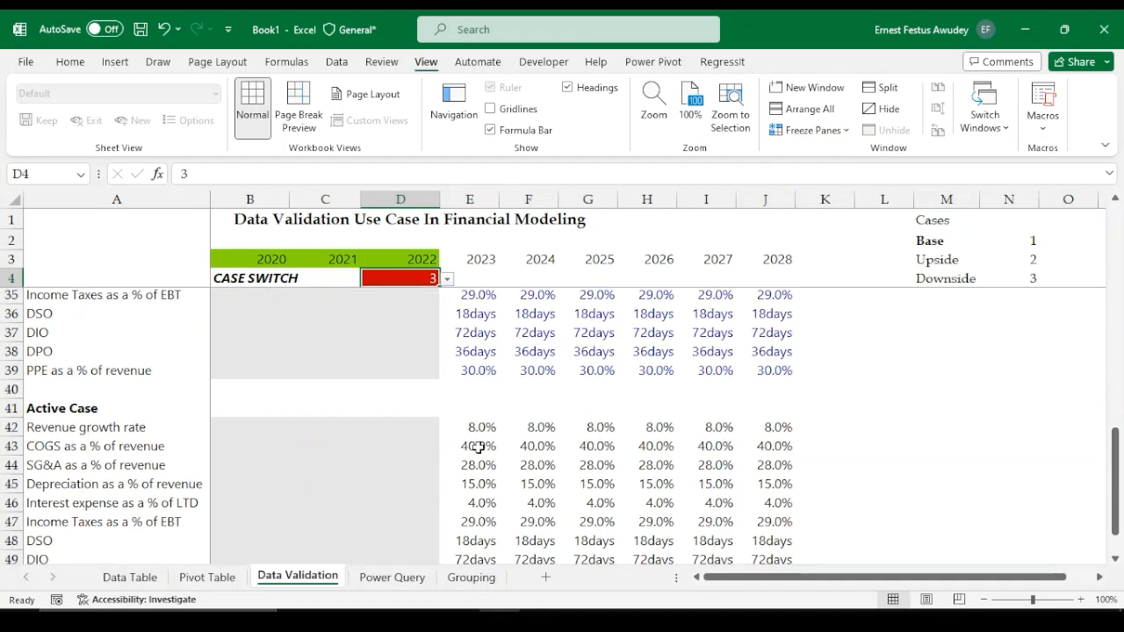
scroll(501, 502, down, 2)
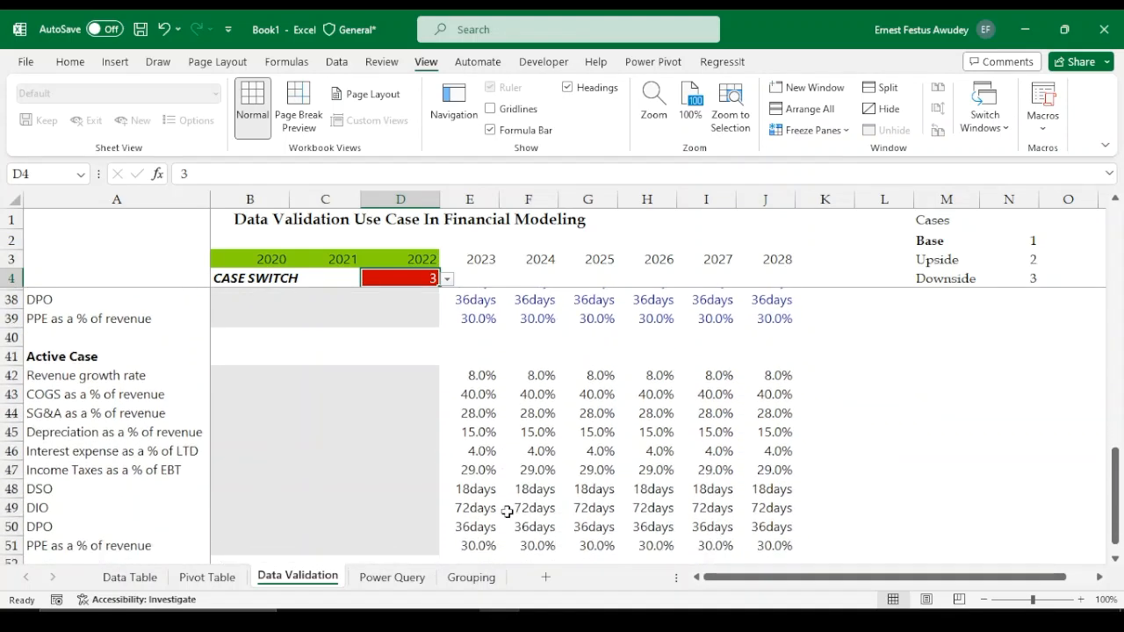
Scroll through the Base, Upside, Downside and Active Case assumption blocks to compare their values
scroll(553, 412, up, 6)
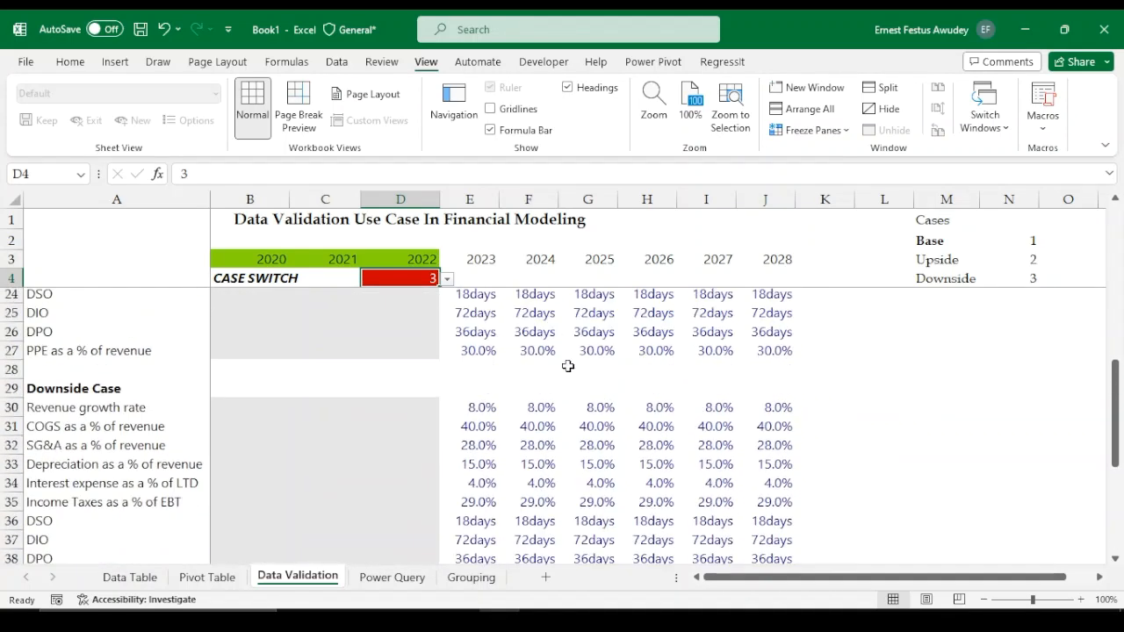
scroll(526, 384, up, 5)
scroll(531, 393, down, 7)
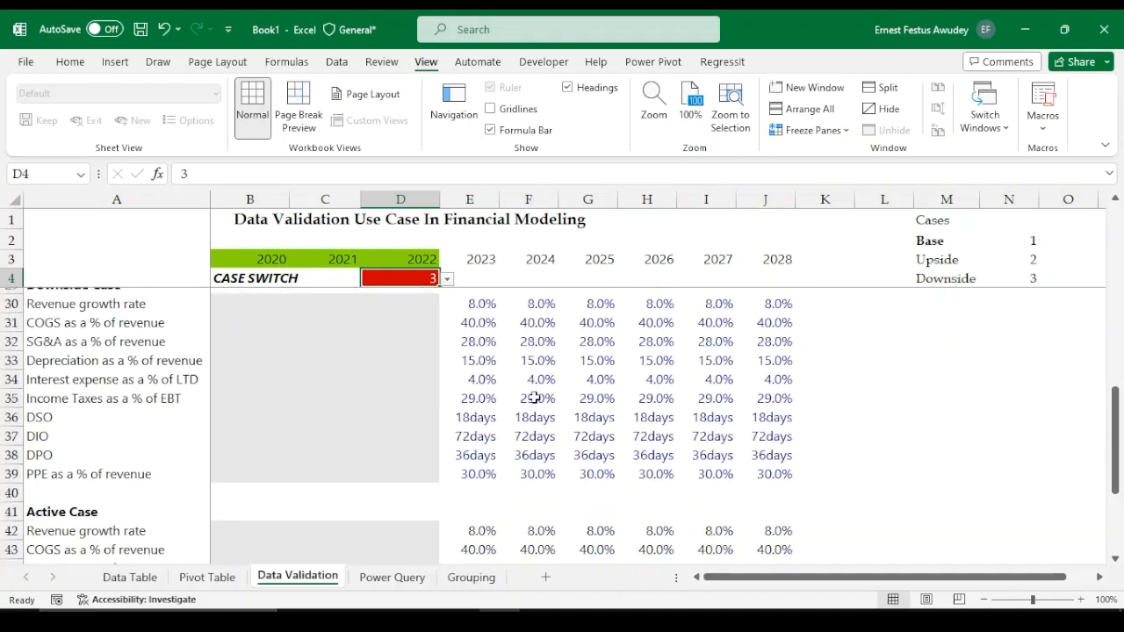
scroll(374, 362, up, 1)
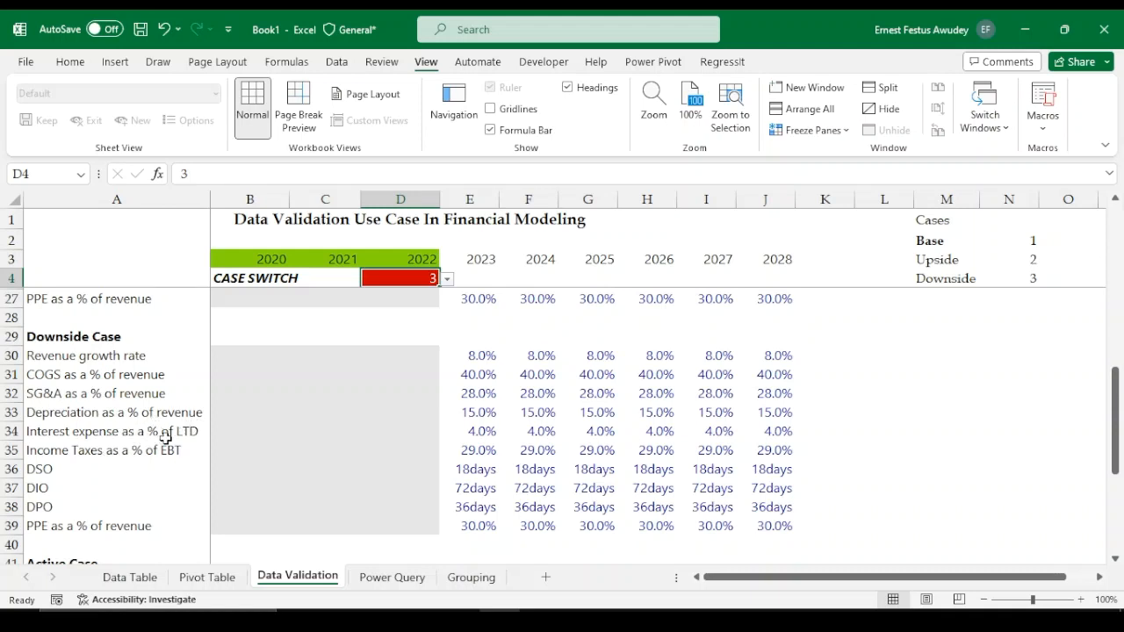
scroll(167, 439, down, 1)
scroll(431, 439, up, 7)
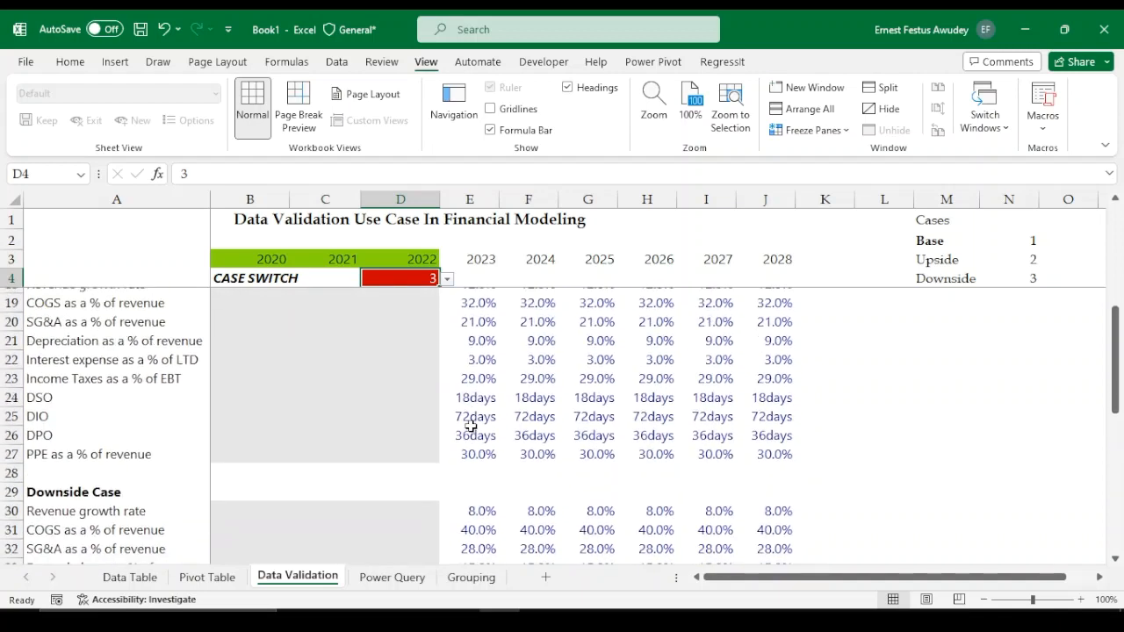
scroll(483, 414, up, 1)
scroll(492, 417, down, 1)
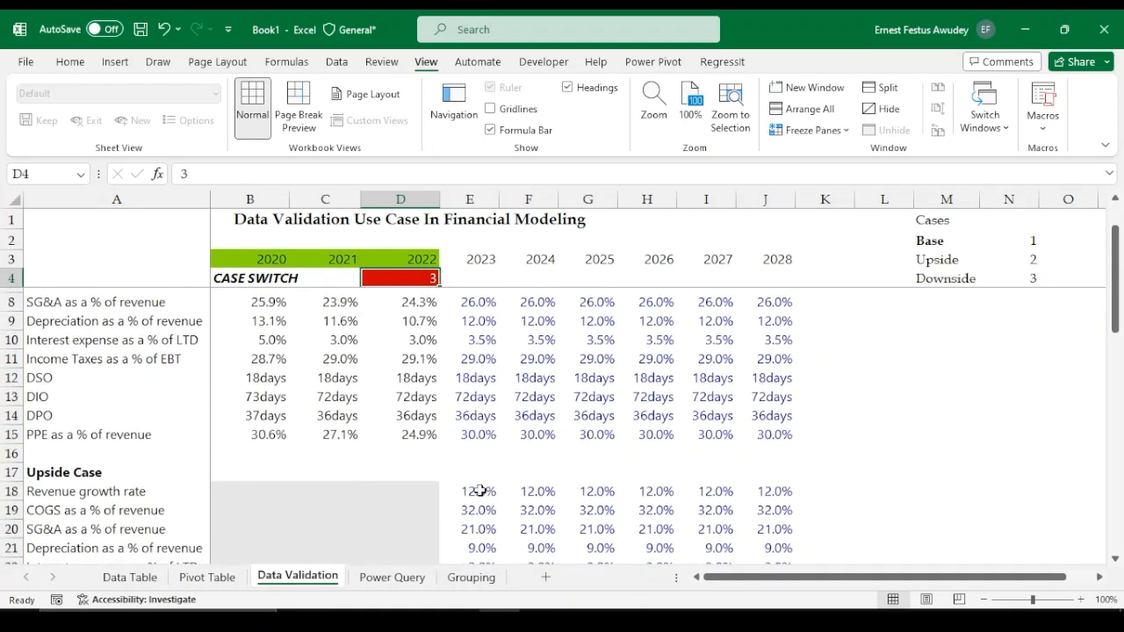
scroll(933, 287, down, 13)
scroll(933, 287, down, 2)
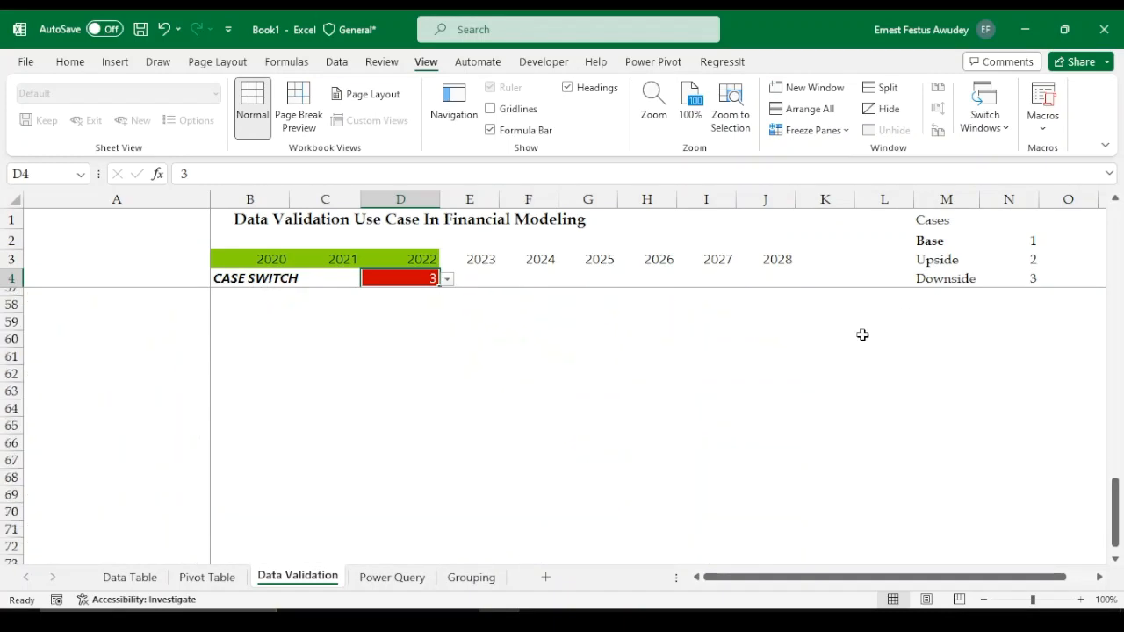
scroll(860, 333, up, 5)
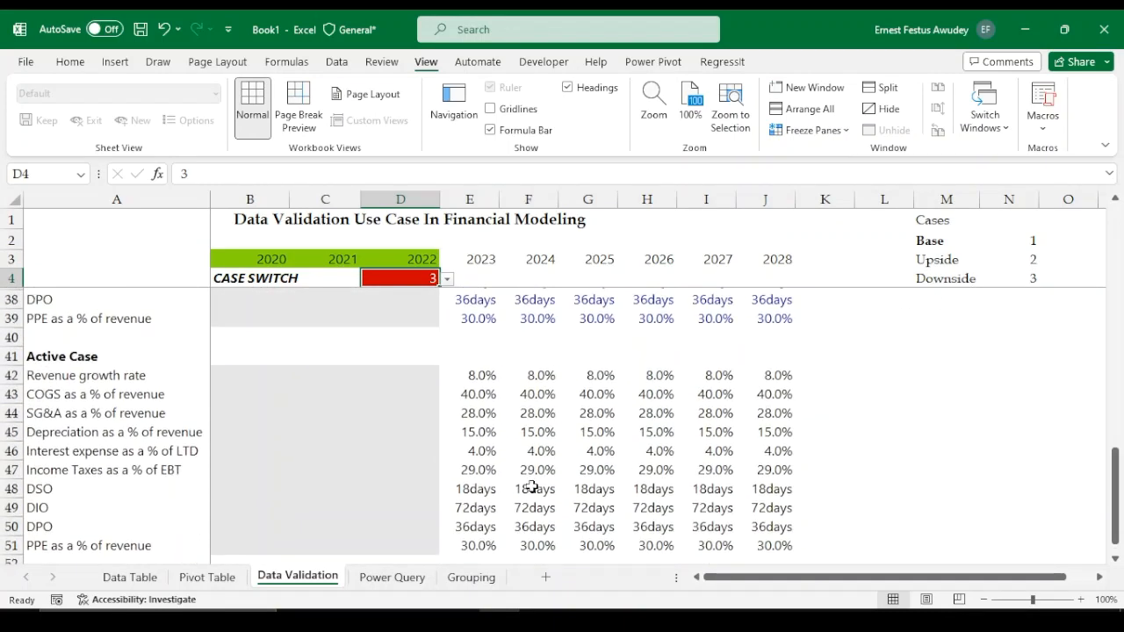
Switch the case in D4 to 2 and compare the Active Case rows against the Upside Case block
click(447, 279)
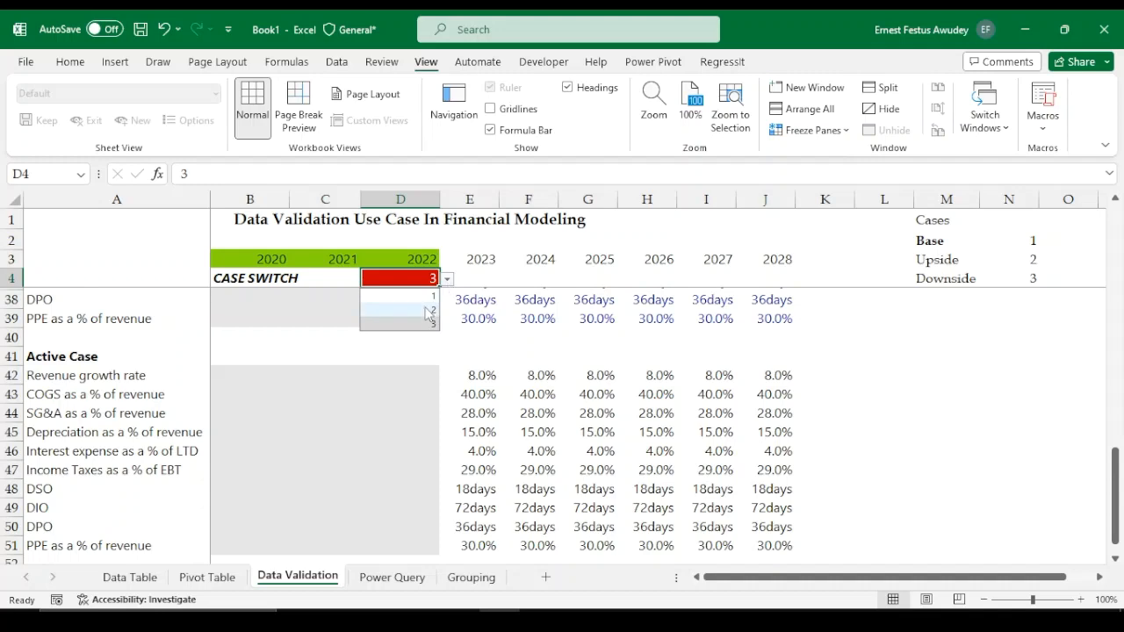
click(422, 310)
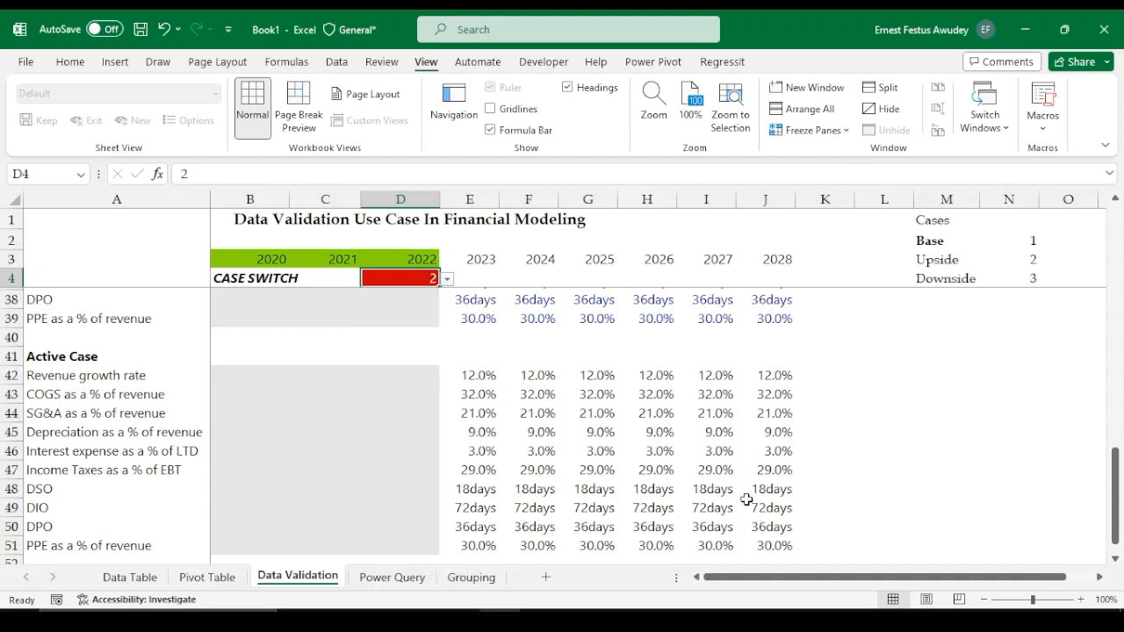
scroll(727, 483, up, 11)
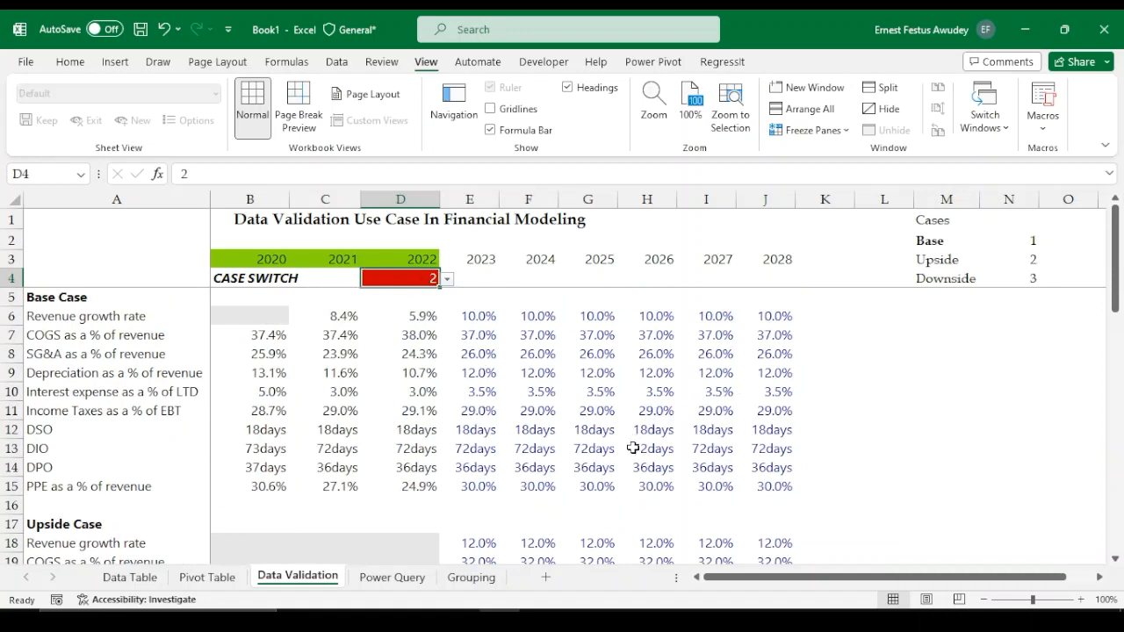
scroll(380, 394, down, 5)
scroll(380, 395, down, 9)
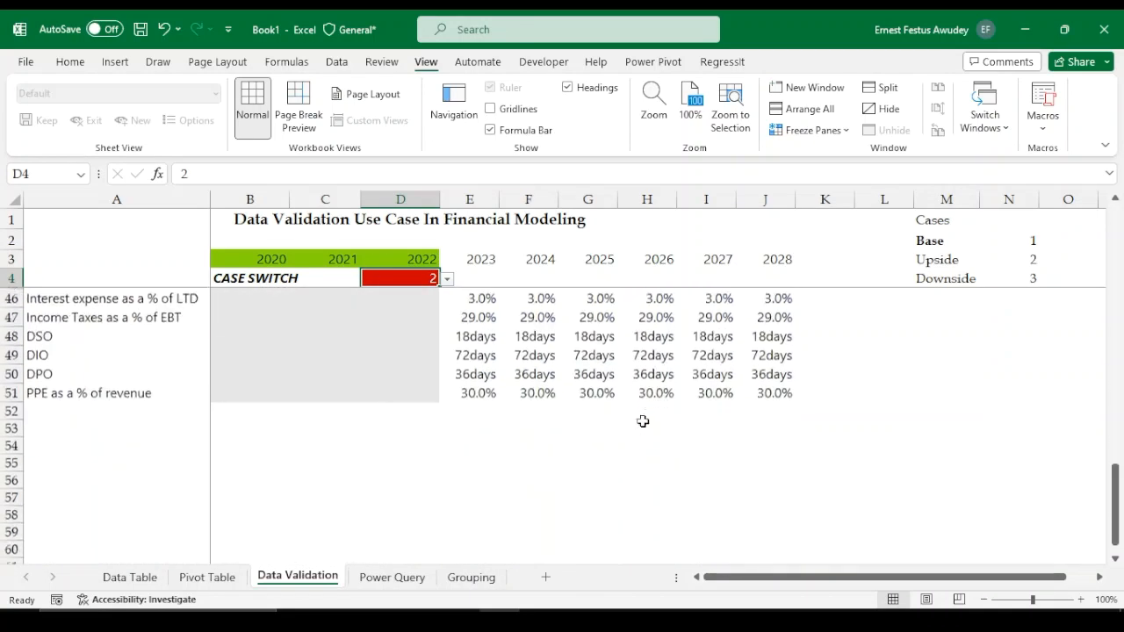
scroll(588, 415, up, 3)
Inspect the CHOOSE formula driving the Active Case SG&A cell G44 and its source rows
click(588, 413)
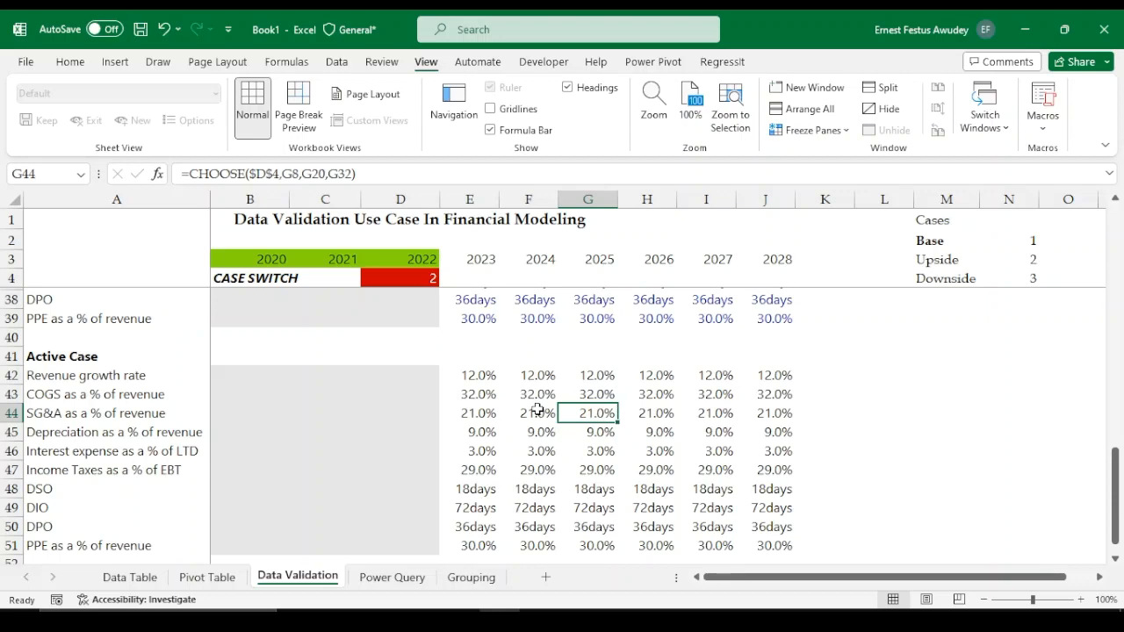
scroll(539, 414, up, 10)
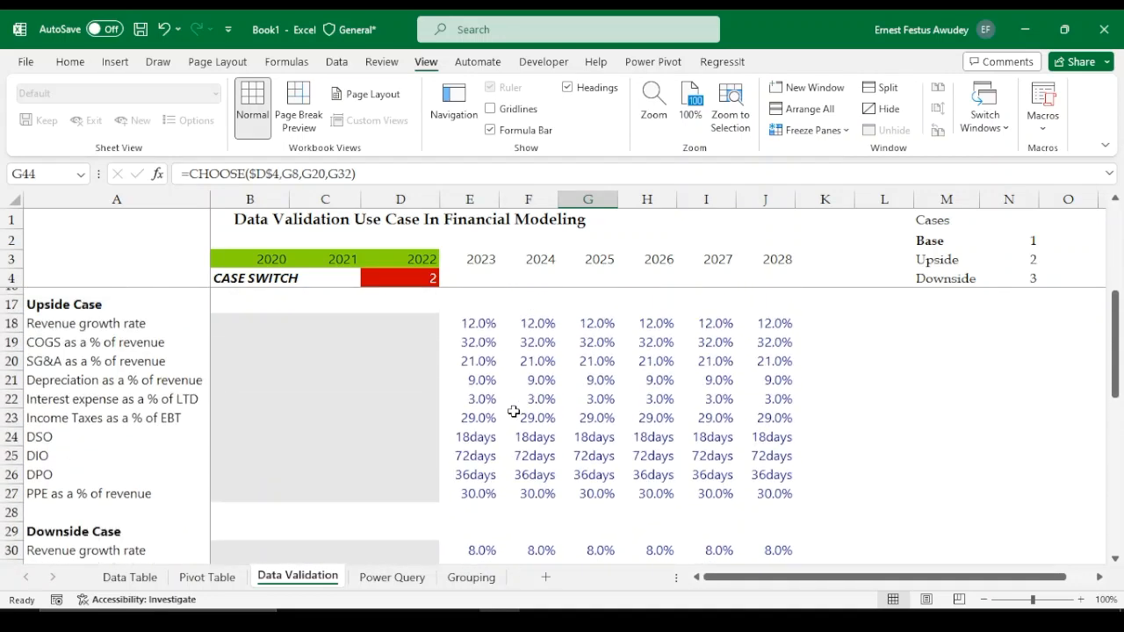
scroll(514, 407, up, 1)
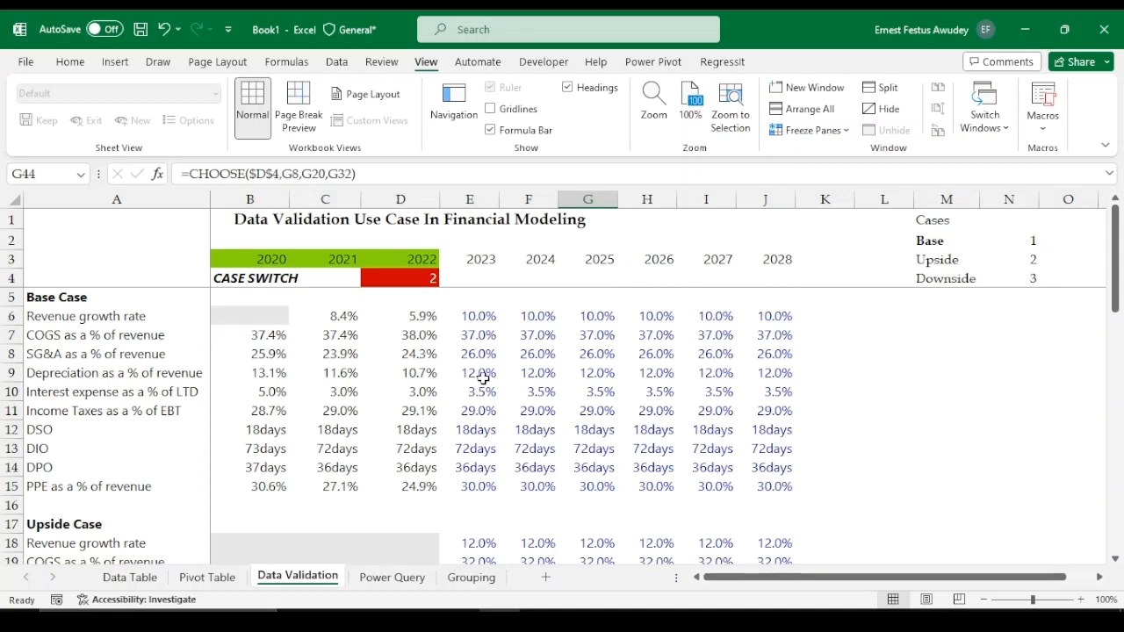
Switch to the Power Query sheet and examine the order data columns and rows
click(75, 64)
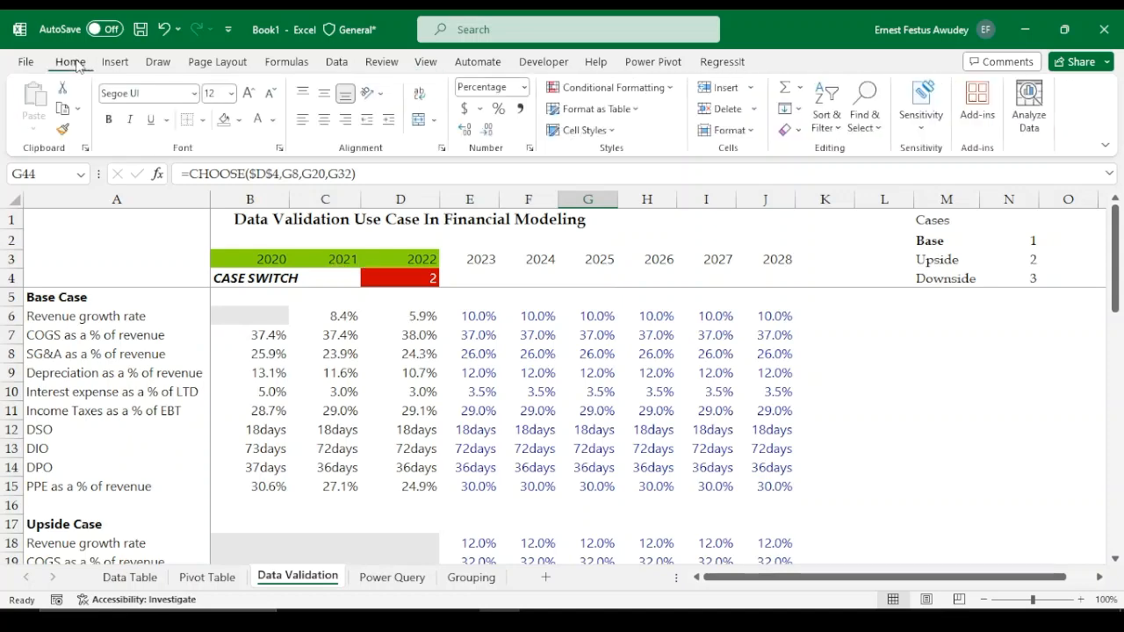
click(402, 581)
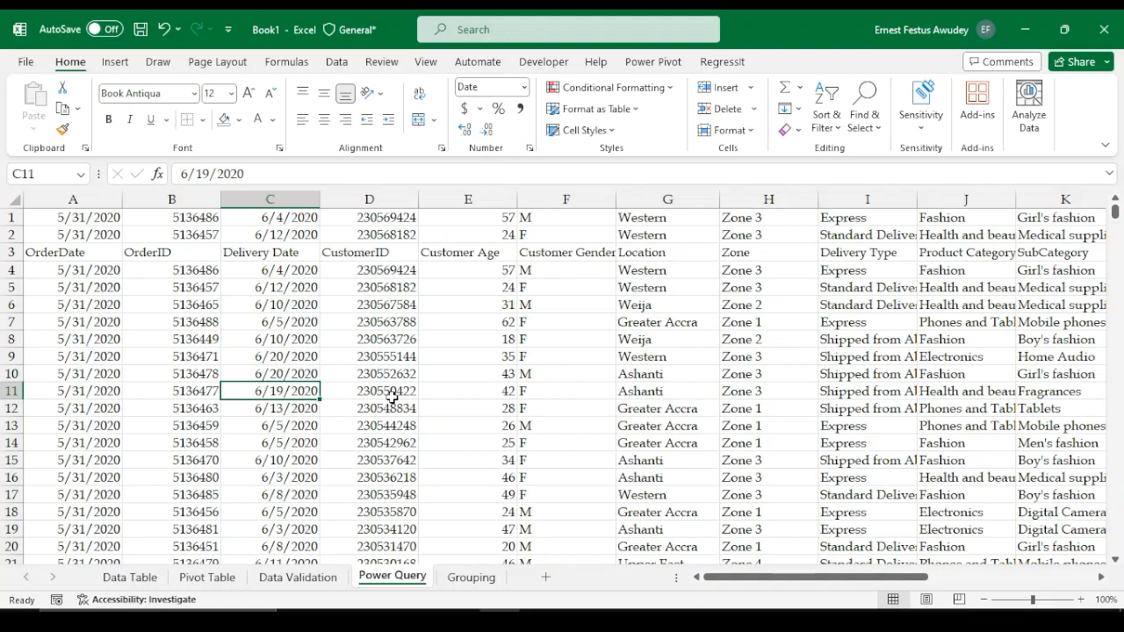
click(583, 407)
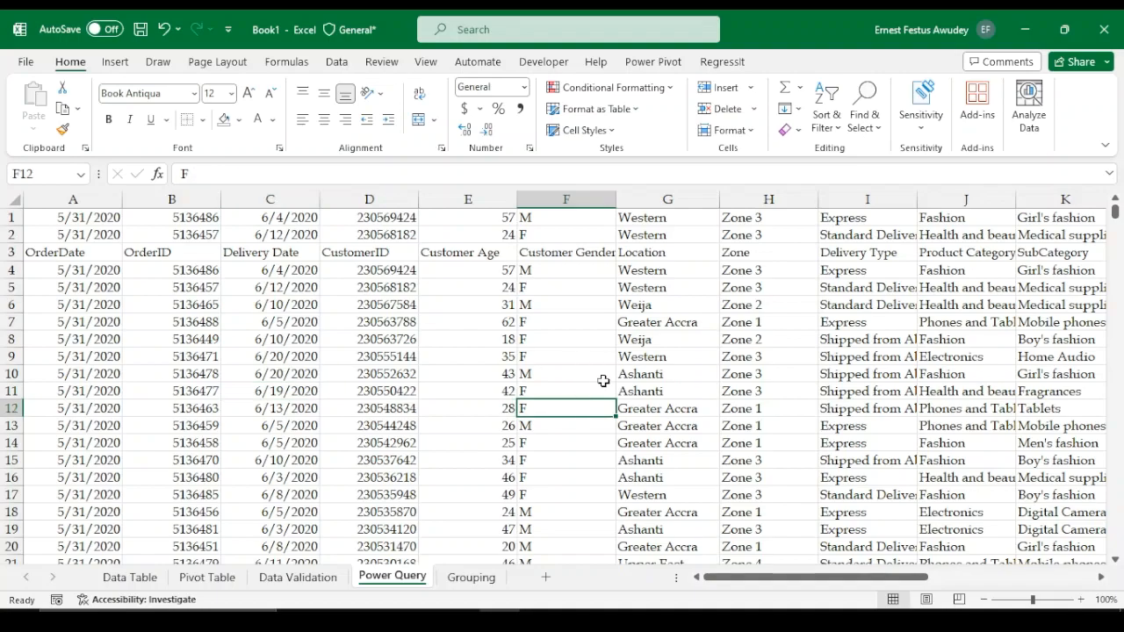
drag(772, 577, 813, 577)
click(383, 358)
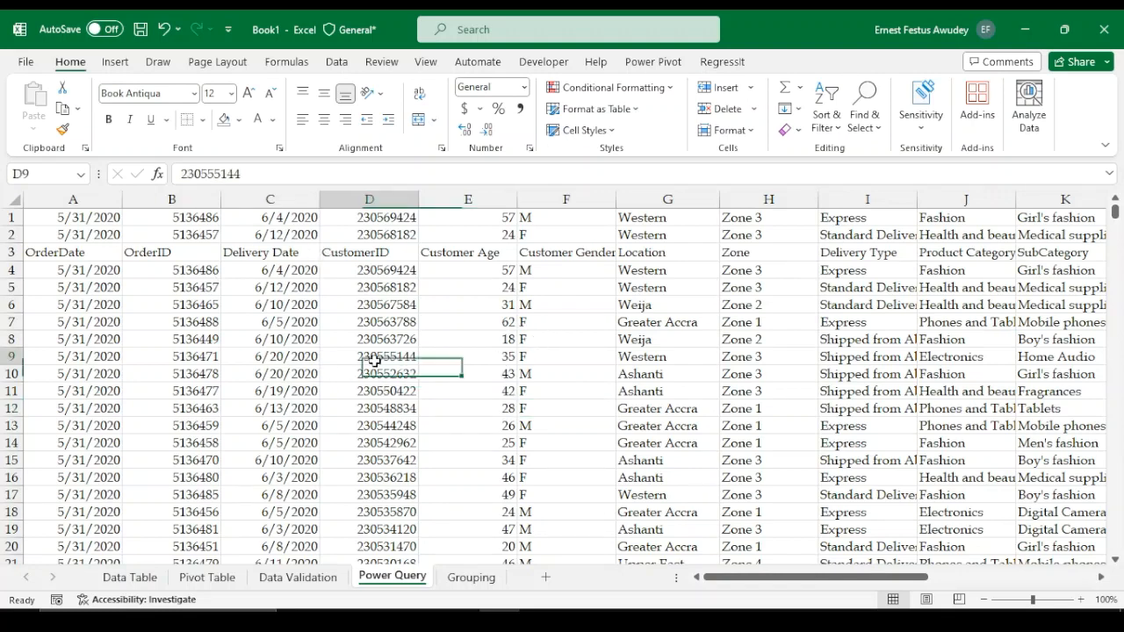
click(487, 392)
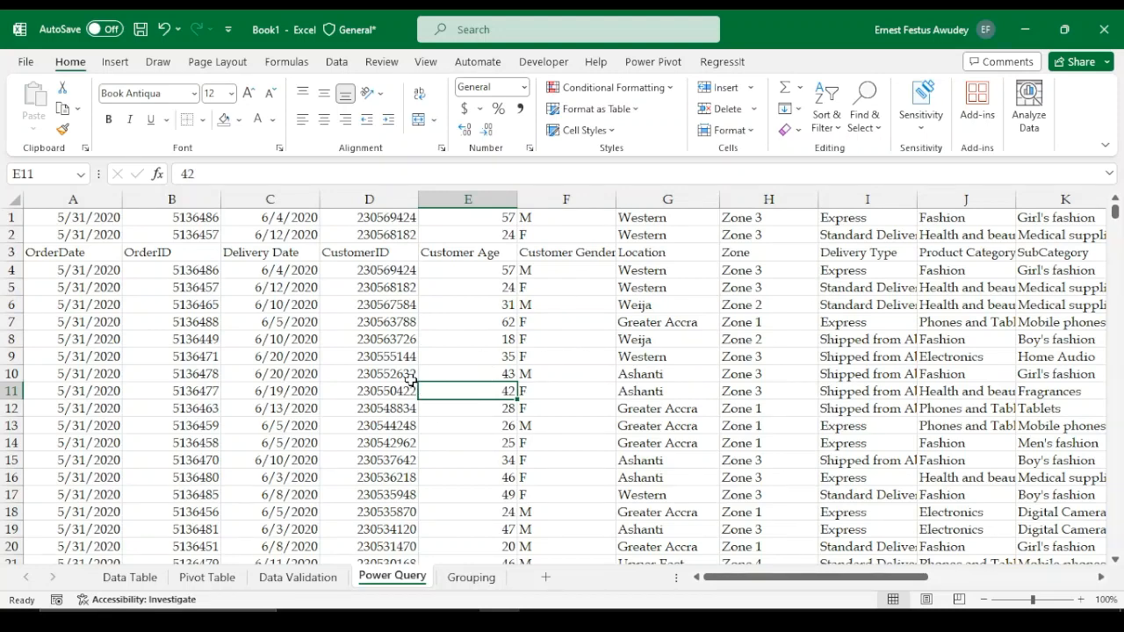
click(337, 63)
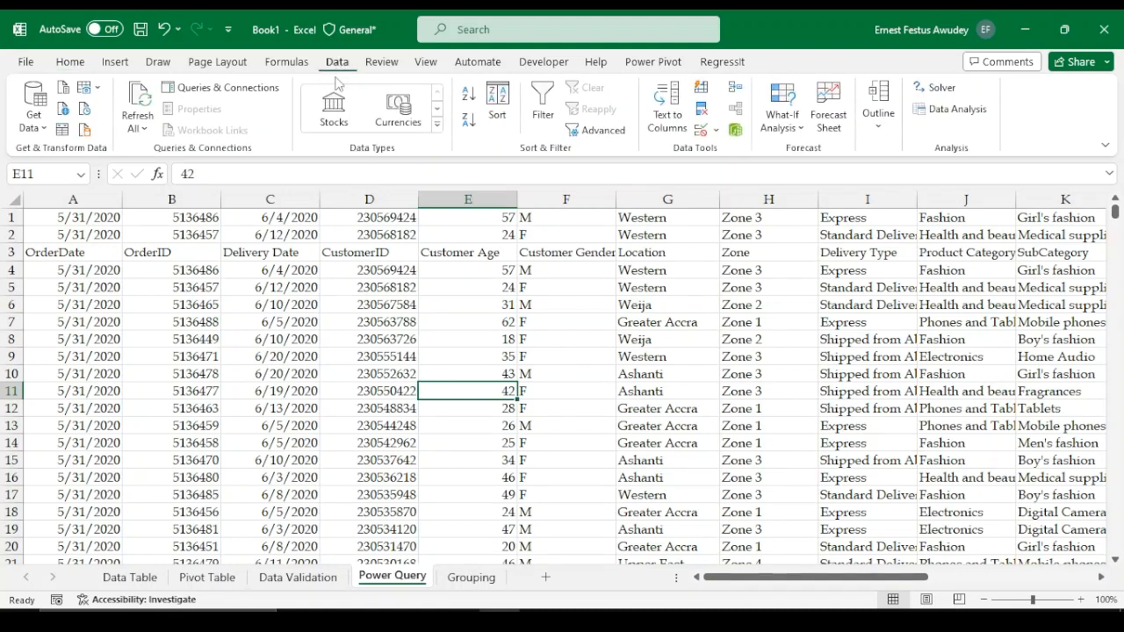
click(374, 355)
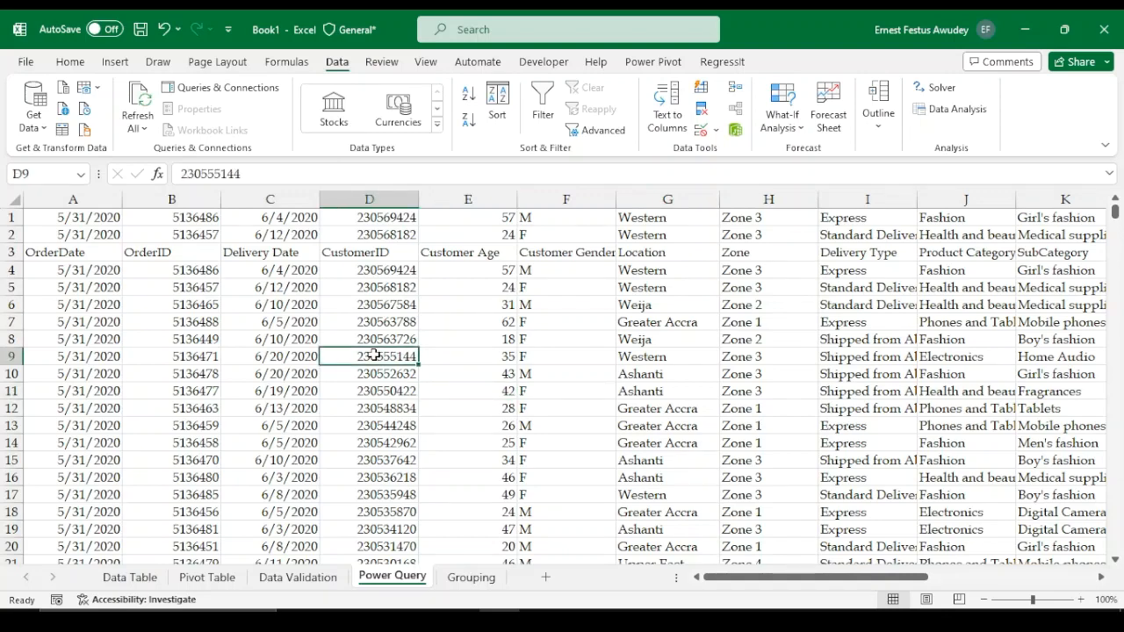
mouse_move(745, 580)
mouse_down()
mouse_move(926, 579)
mouse_move(760, 580)
mouse_up()
click(552, 422)
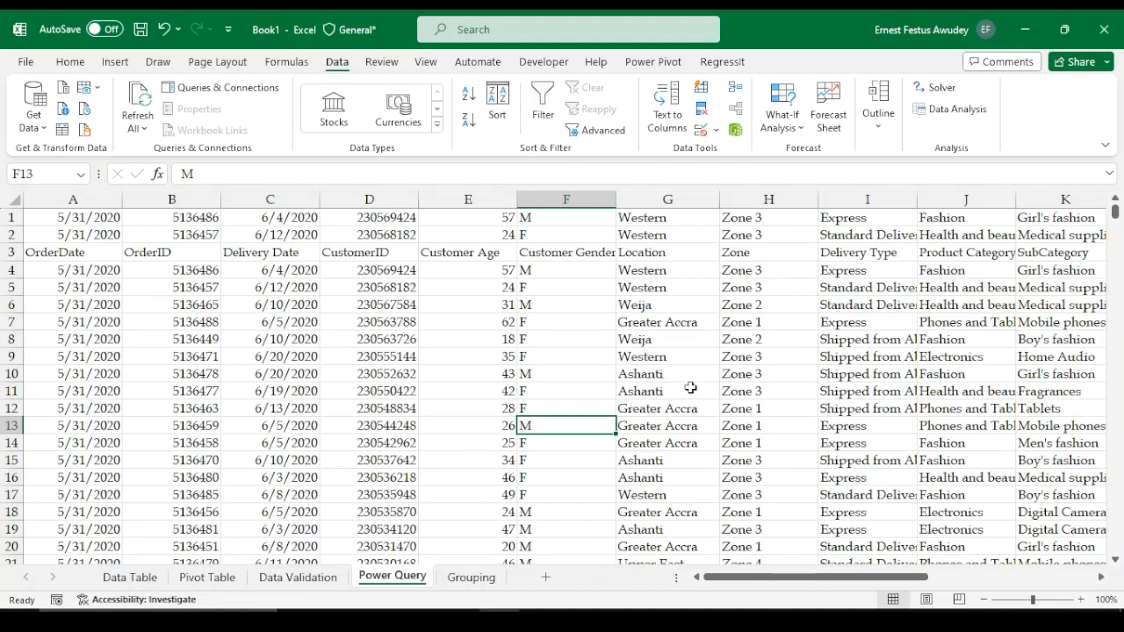
click(656, 376)
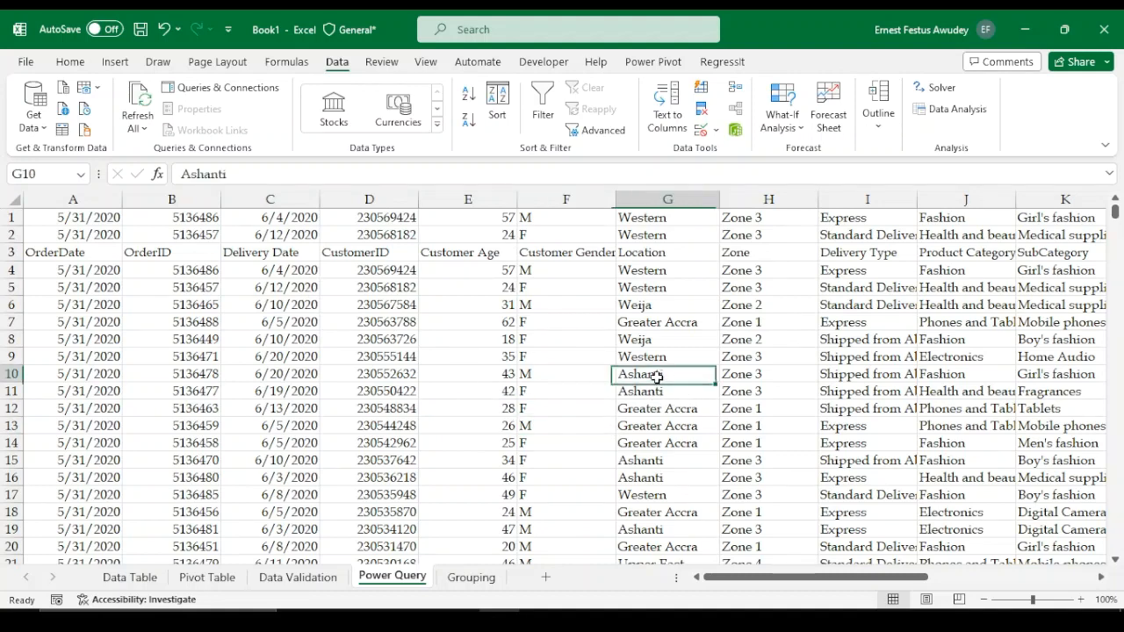
click(792, 390)
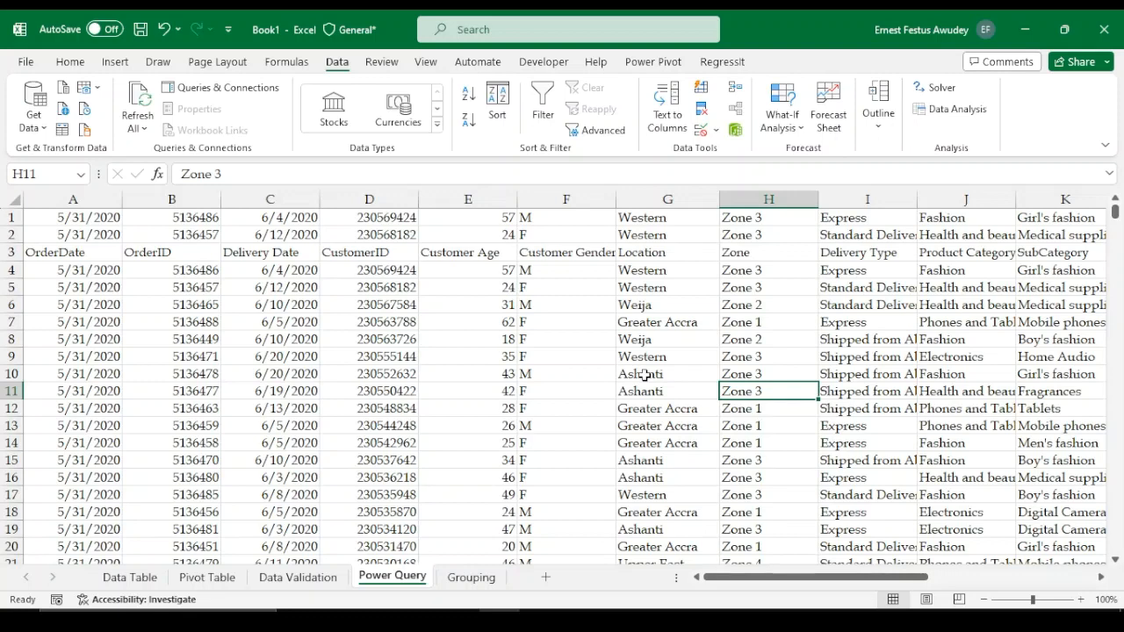
click(551, 370)
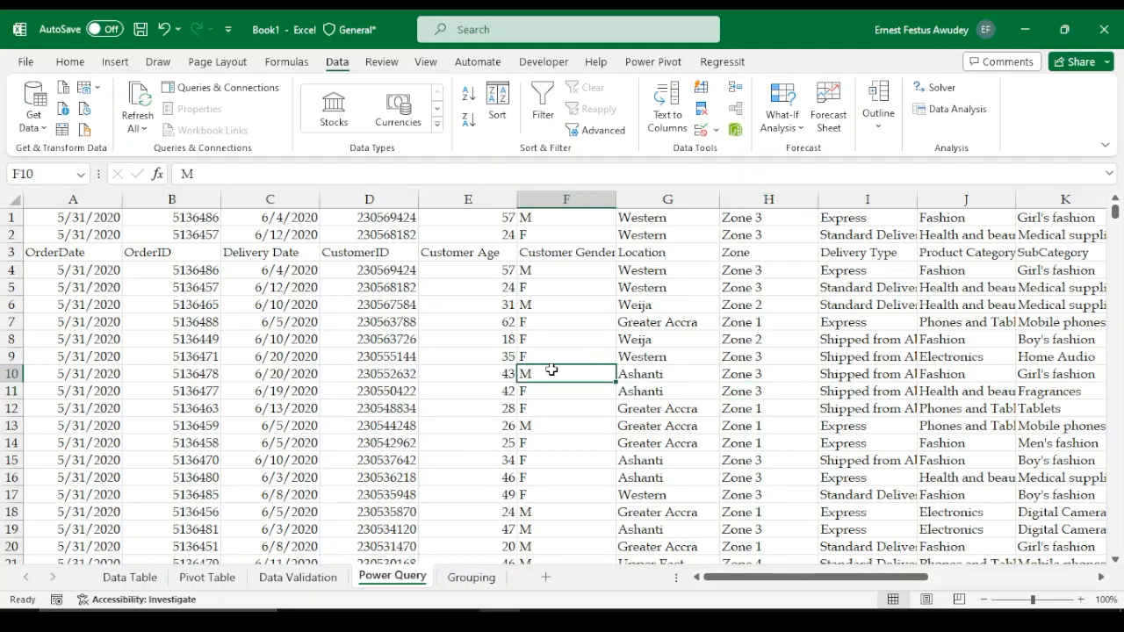
Convert the data range $A$1:$S$67732 into a table without treating the first row as headers
key(ctrl+t)
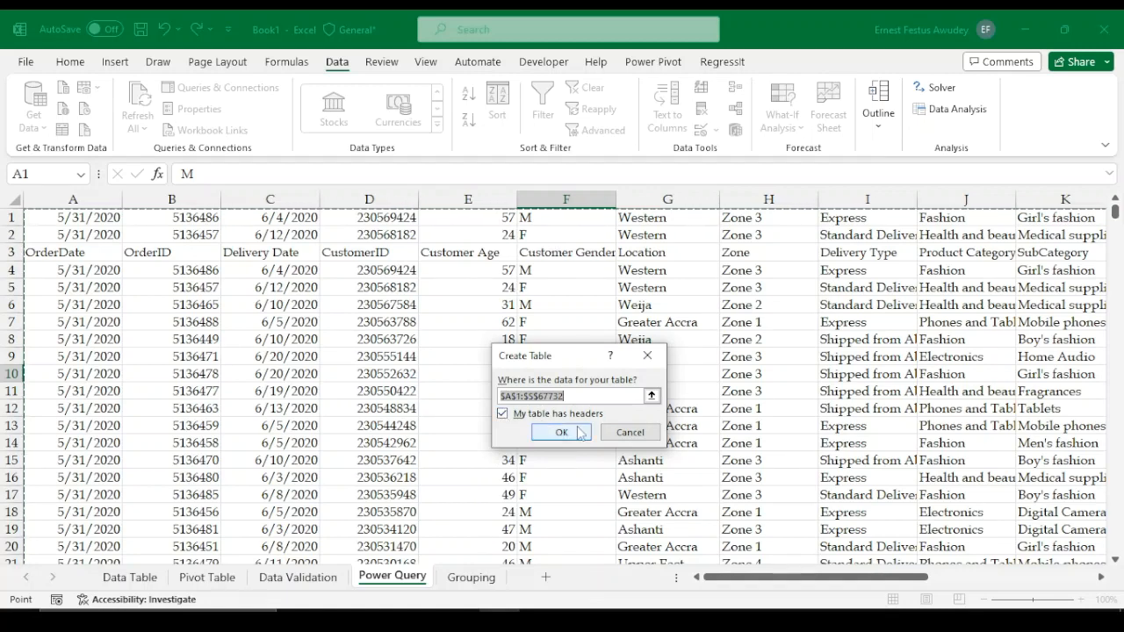
click(503, 413)
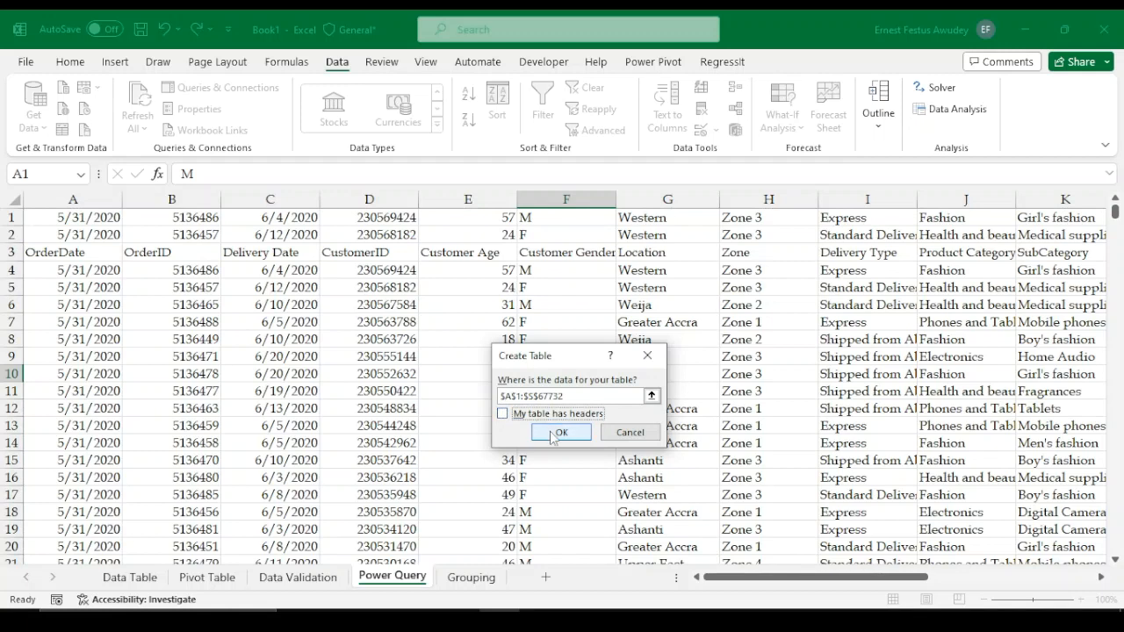
click(559, 432)
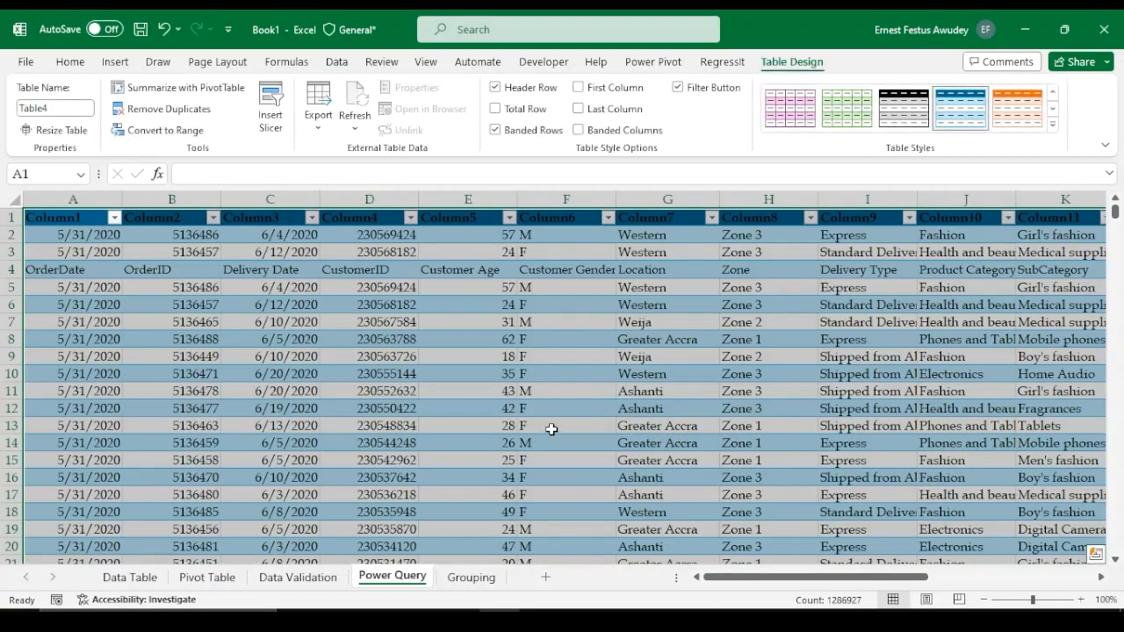
click(422, 409)
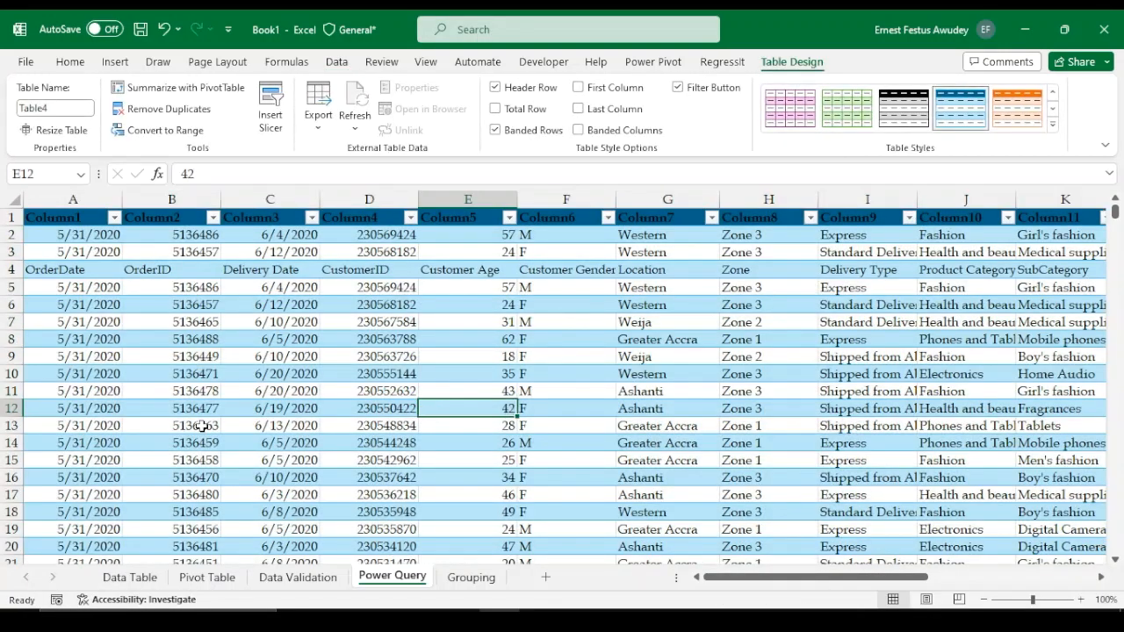
key(Right)
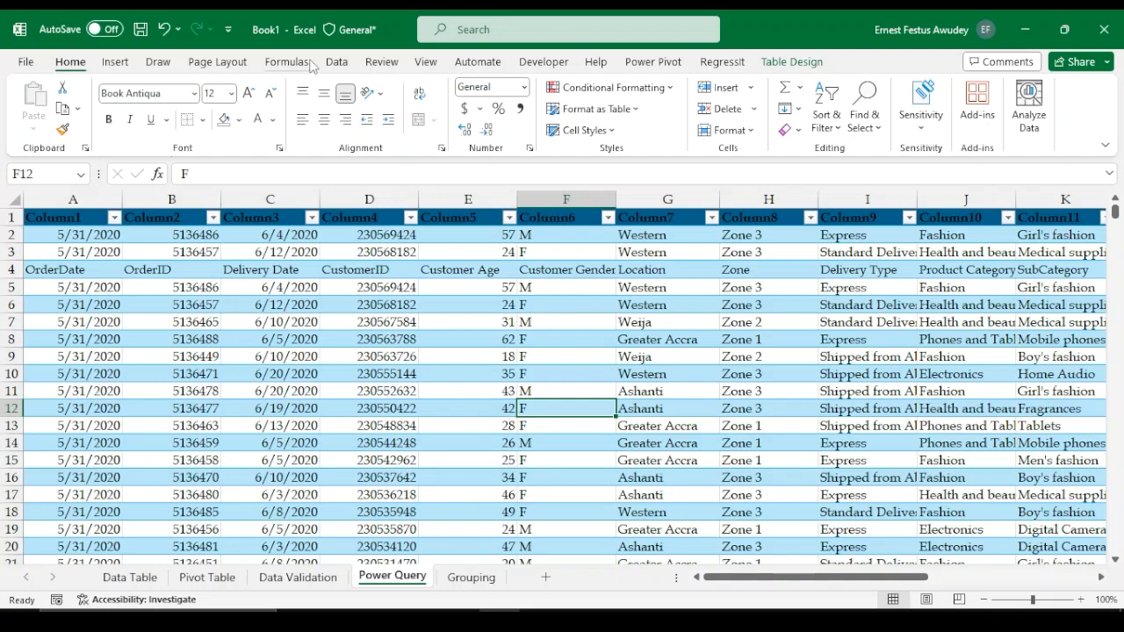
Review the Get Data source options, including the database and file connectors
click(339, 63)
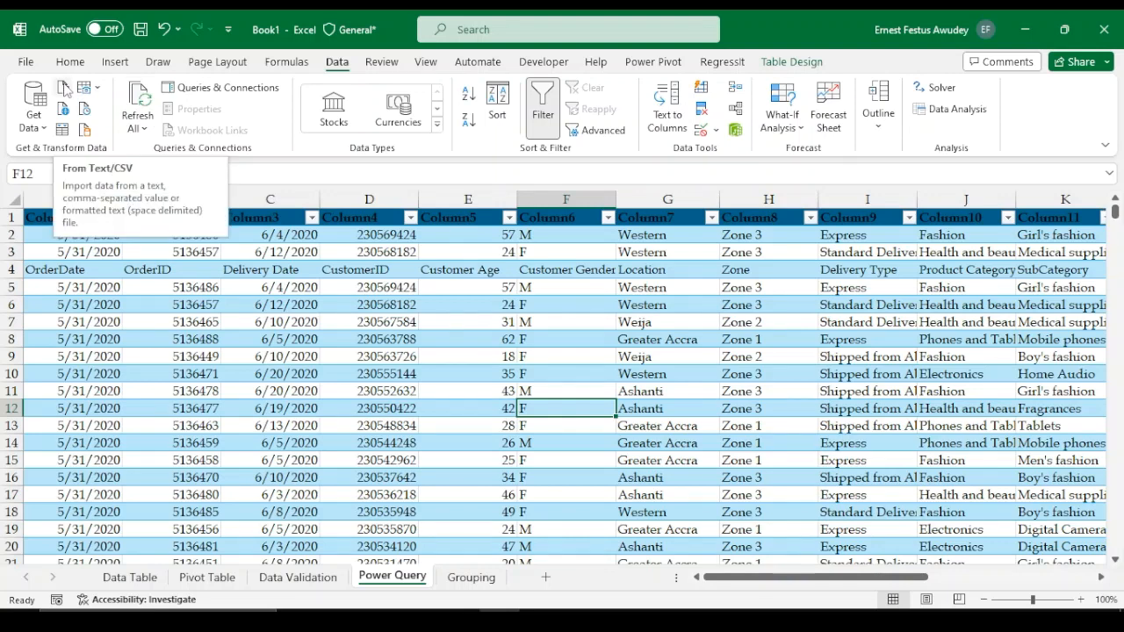
click(37, 123)
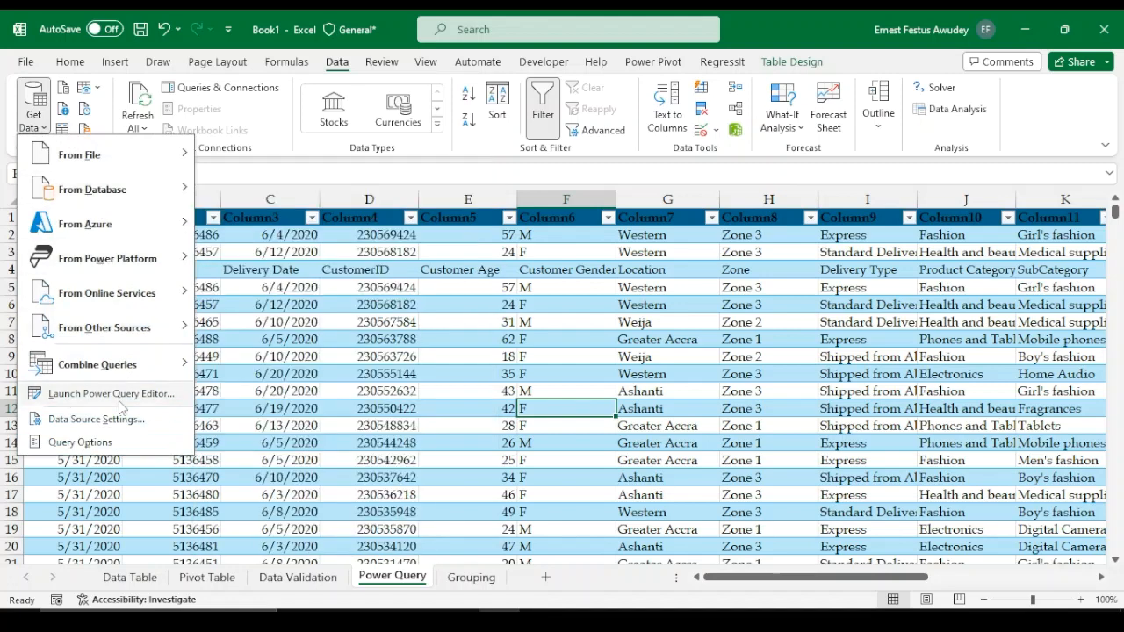
mouse_move(110, 375)
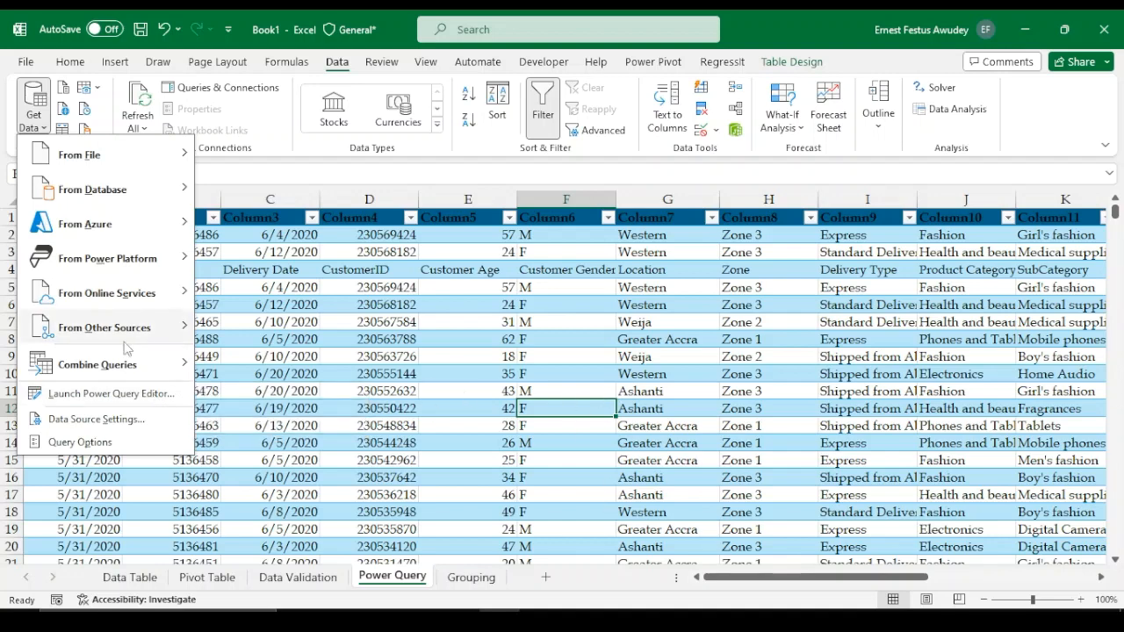
mouse_move(167, 327)
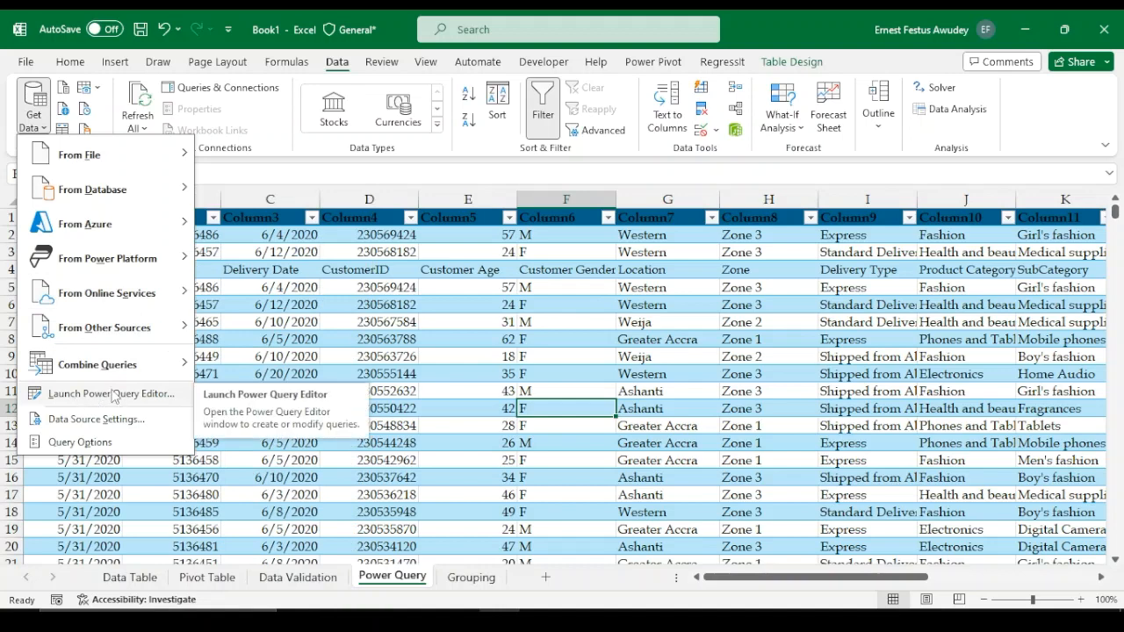
mouse_move(115, 155)
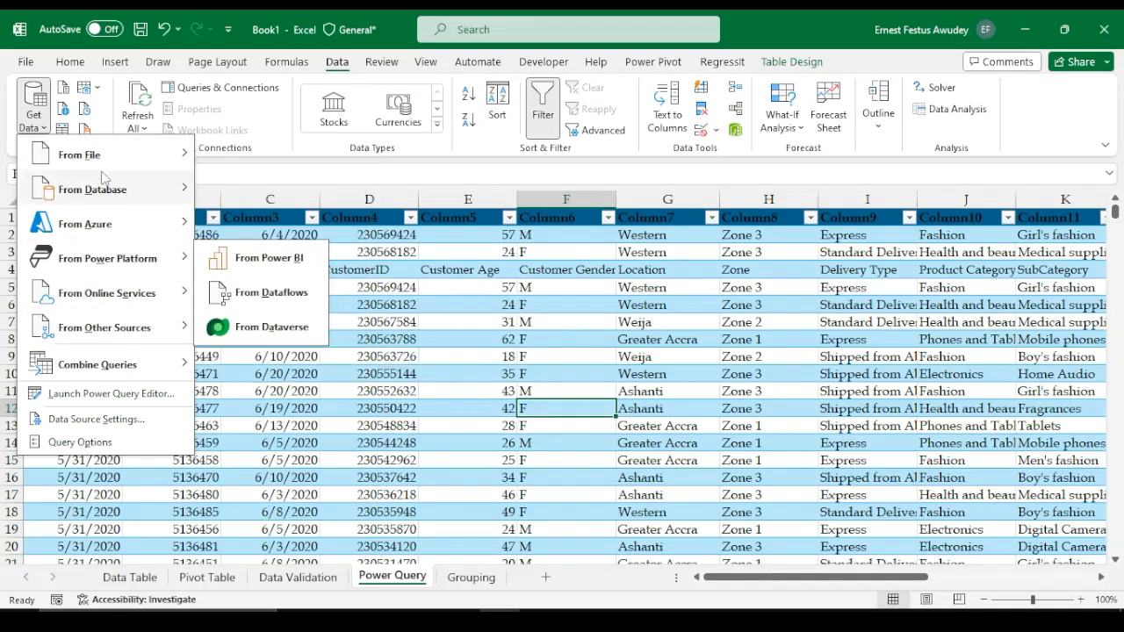
mouse_move(131, 189)
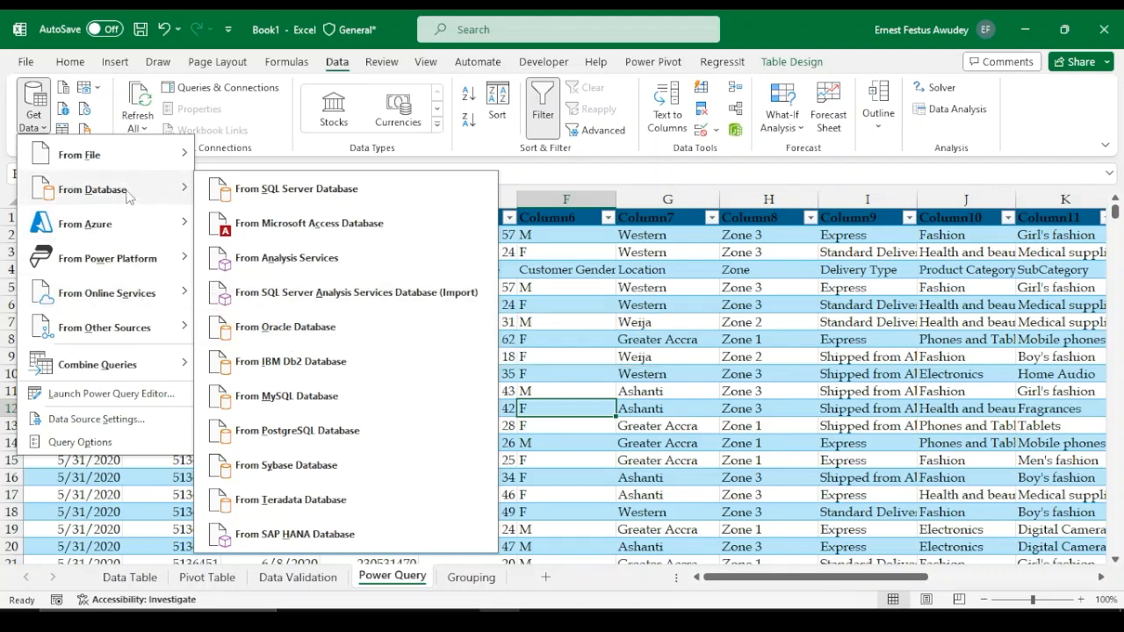
mouse_move(40, 154)
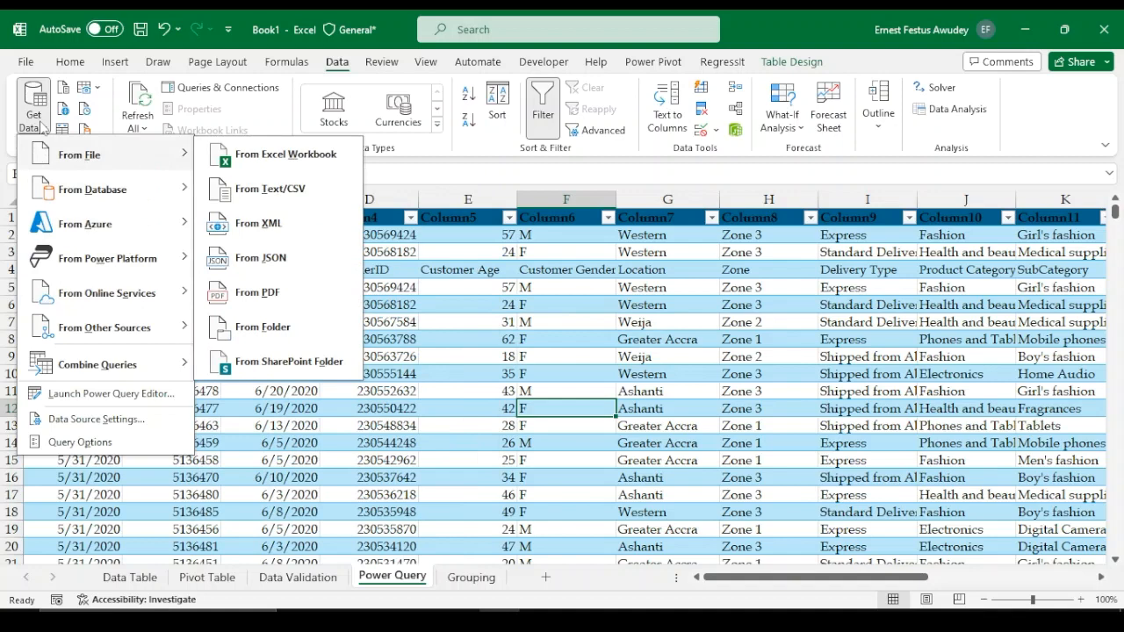
click(42, 127)
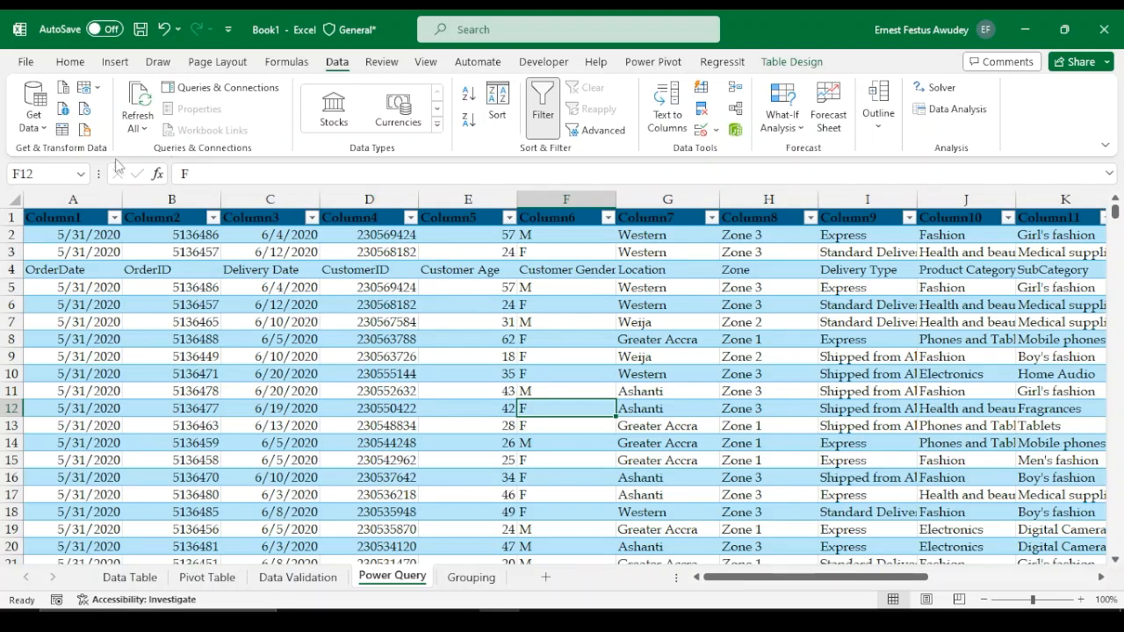
Create a new query from the table range to open it in the Power Query Editor
click(62, 130)
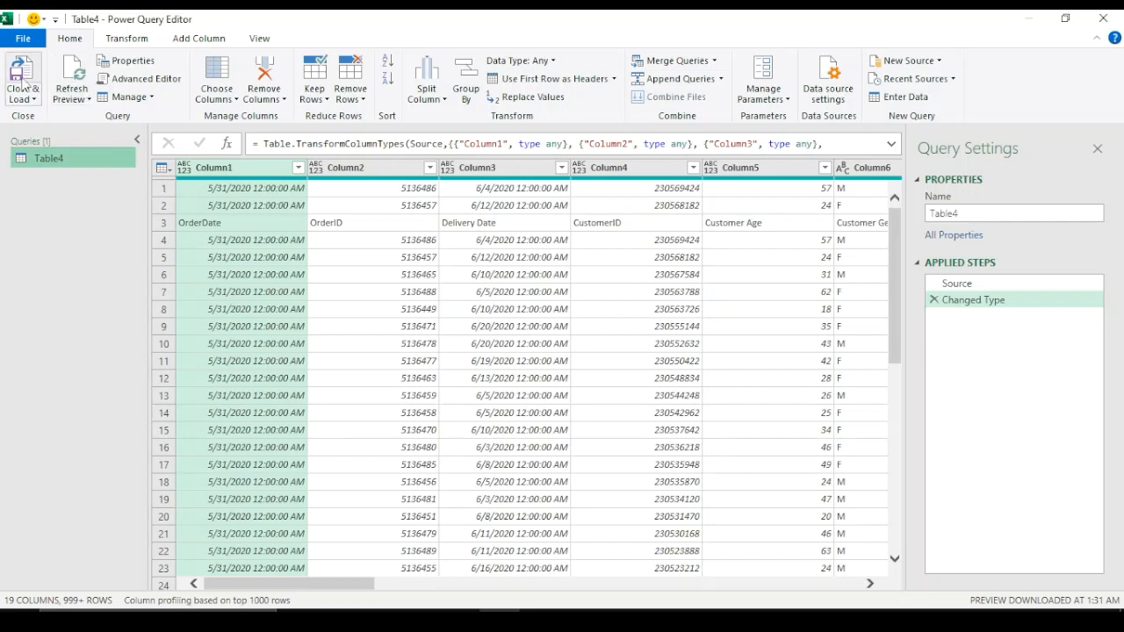
click(24, 39)
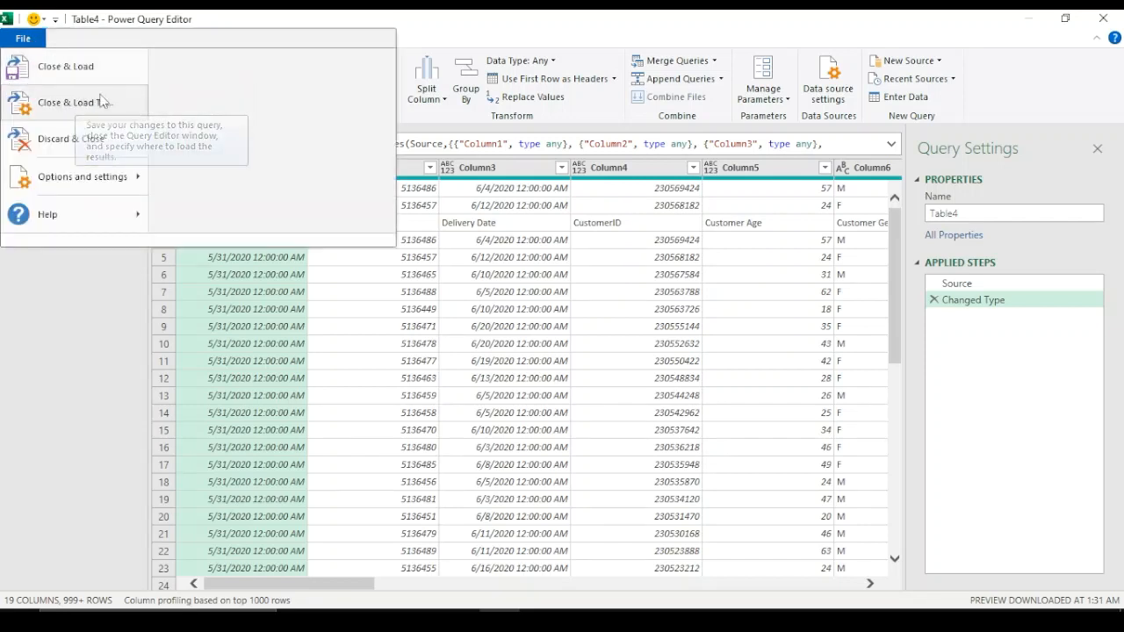
click(67, 337)
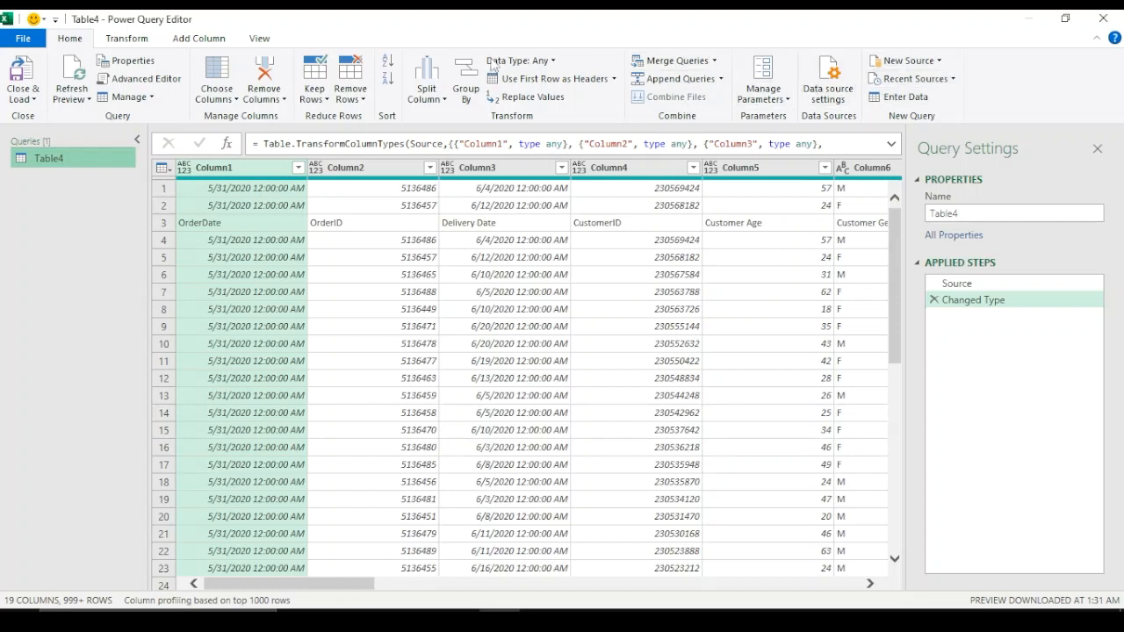
Remove the top 2 rows from the query
click(128, 38)
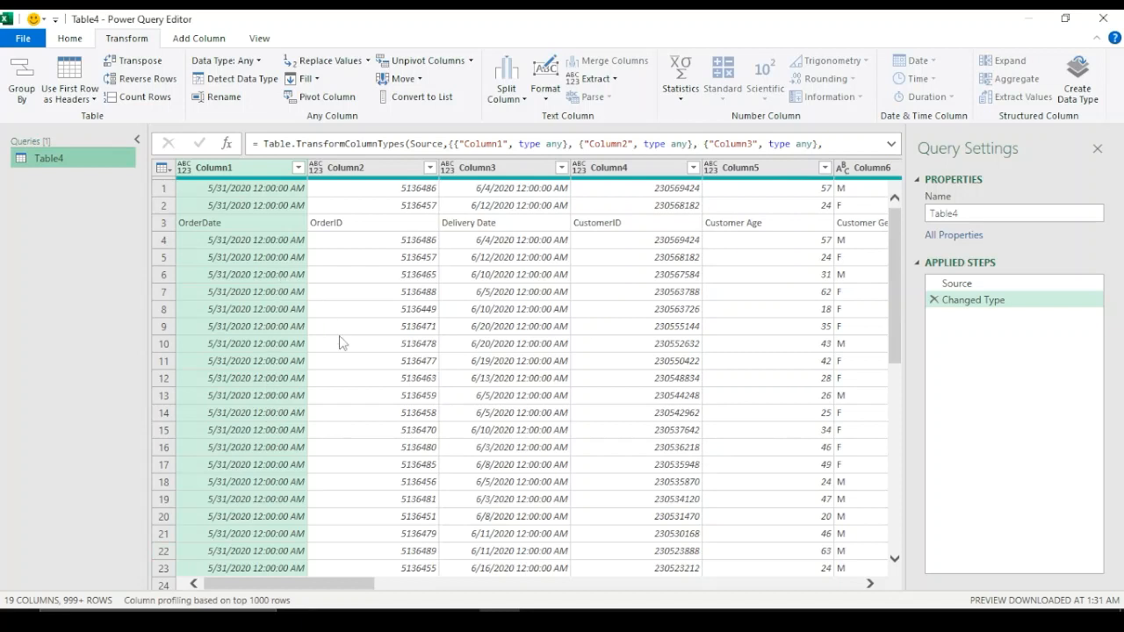
click(165, 223)
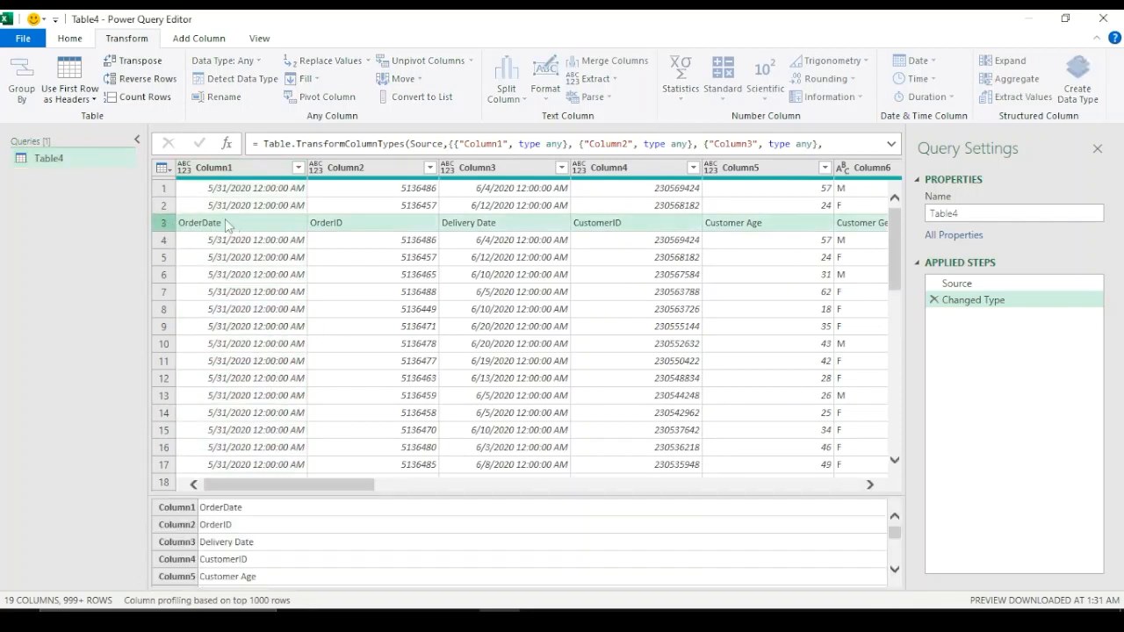
click(164, 189)
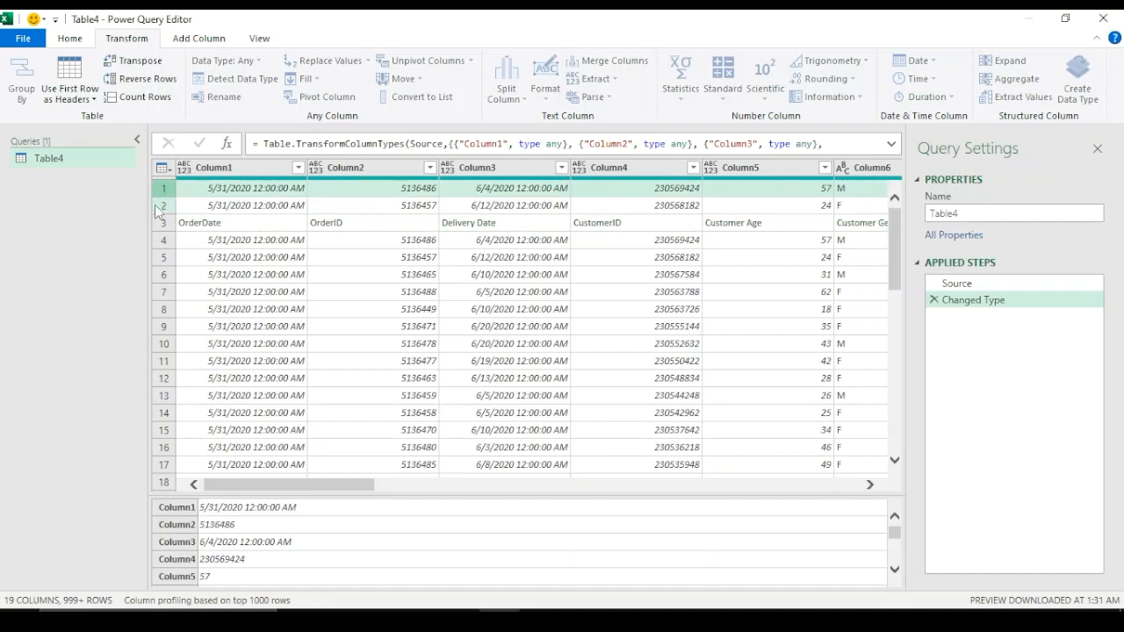
click(160, 207)
click(166, 189)
click(73, 40)
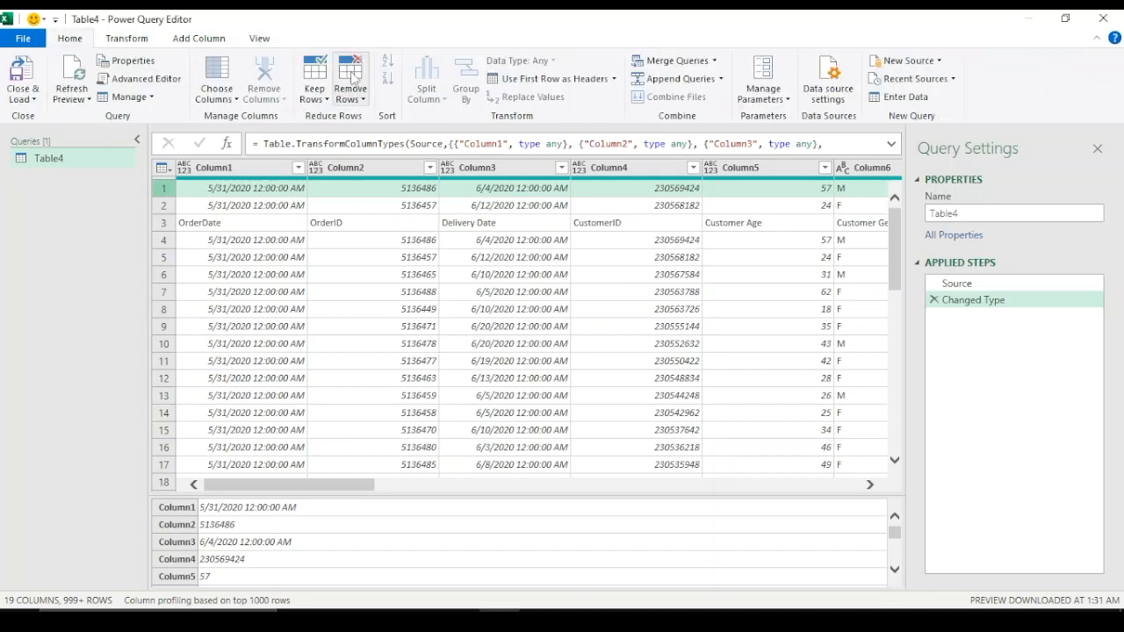
click(350, 74)
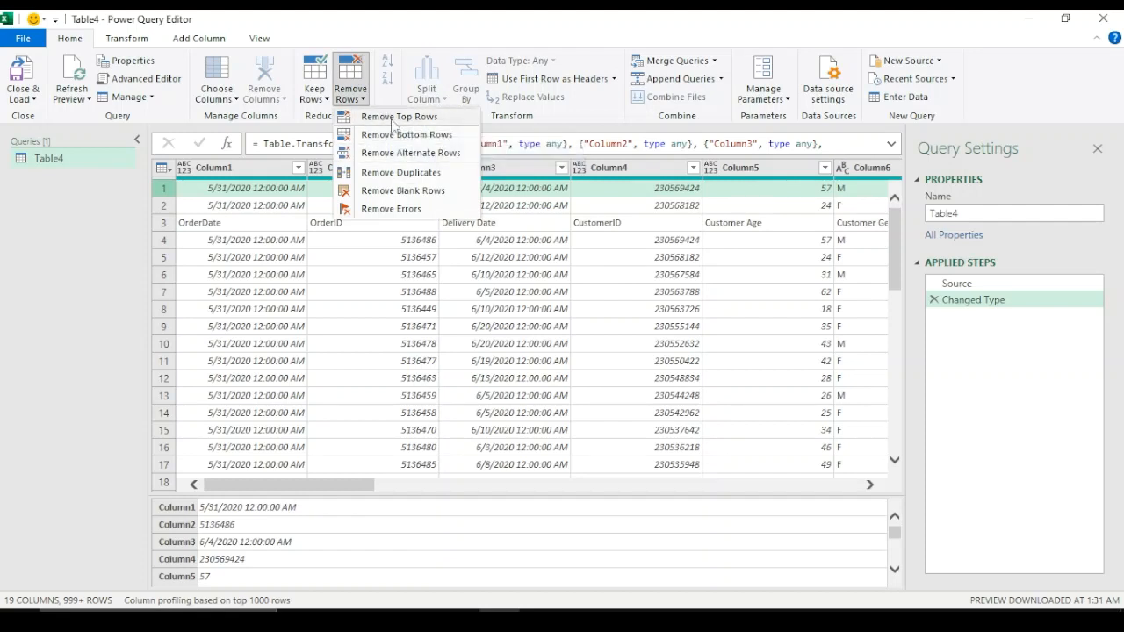
click(392, 120)
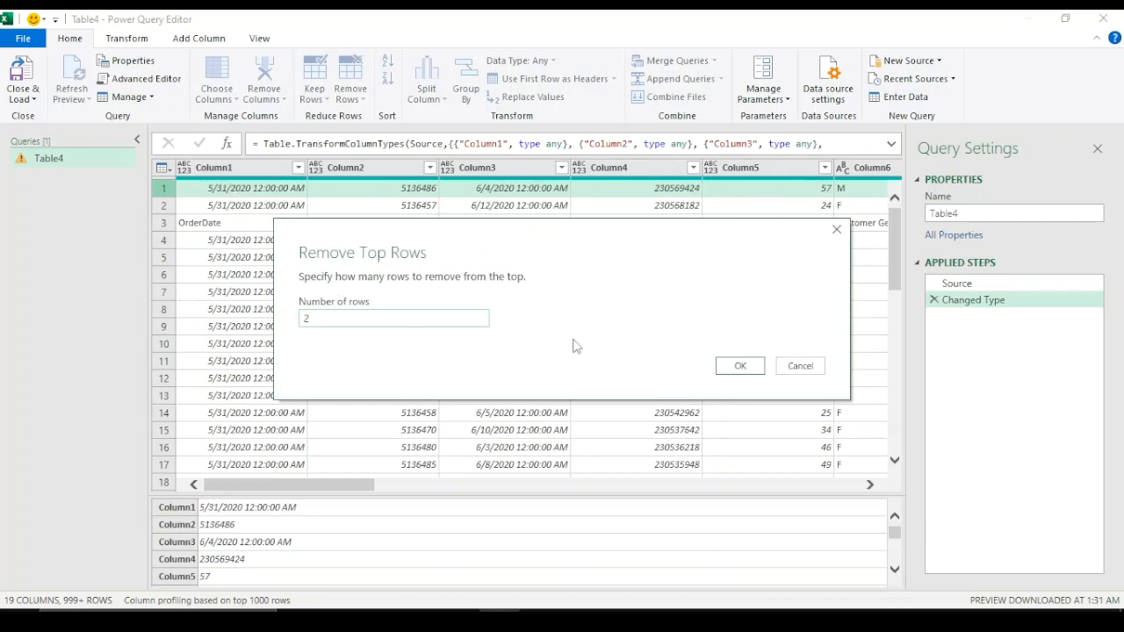
click(740, 365)
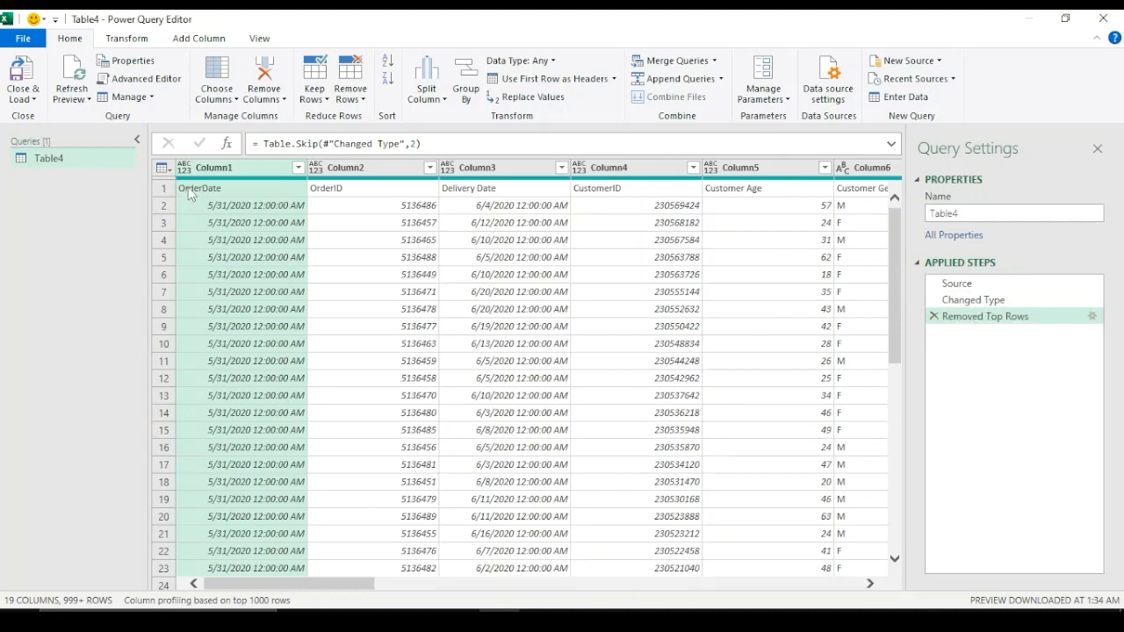
Promote the first row of the query to column headers
click(128, 39)
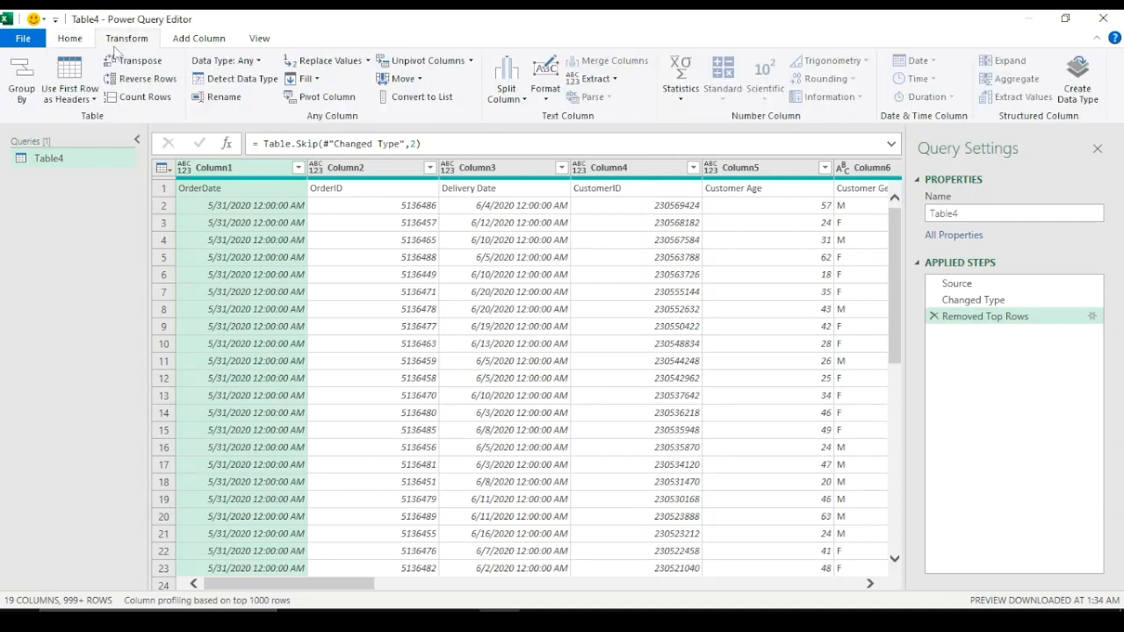
click(91, 99)
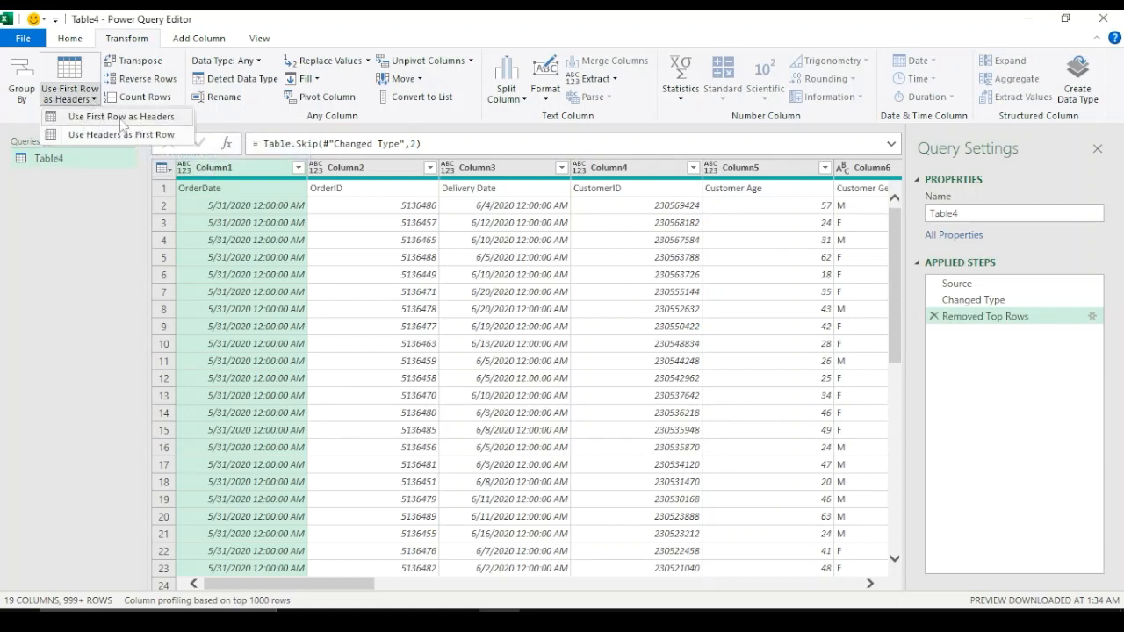
click(124, 117)
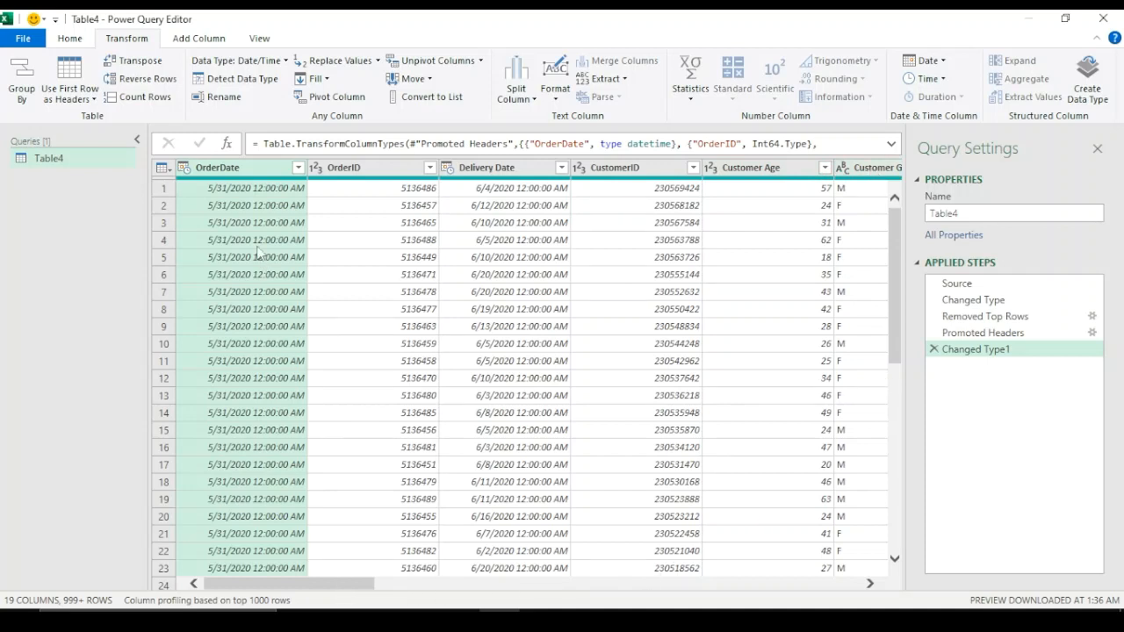
Change the OrderDate column's data type to Date, adding it as a new step
click(260, 173)
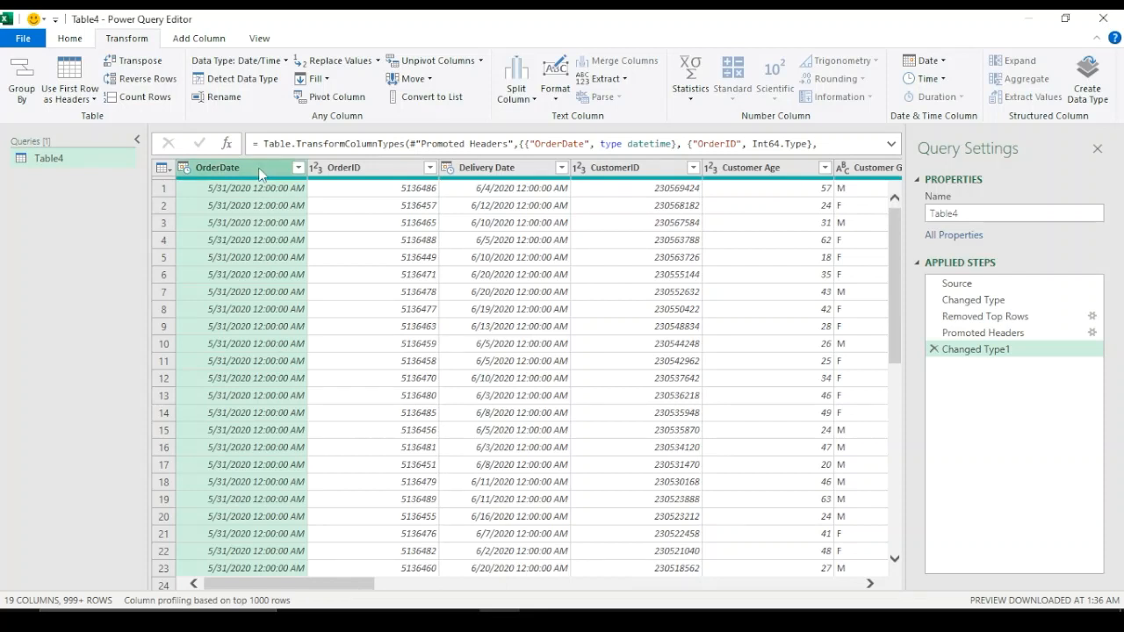
click(942, 61)
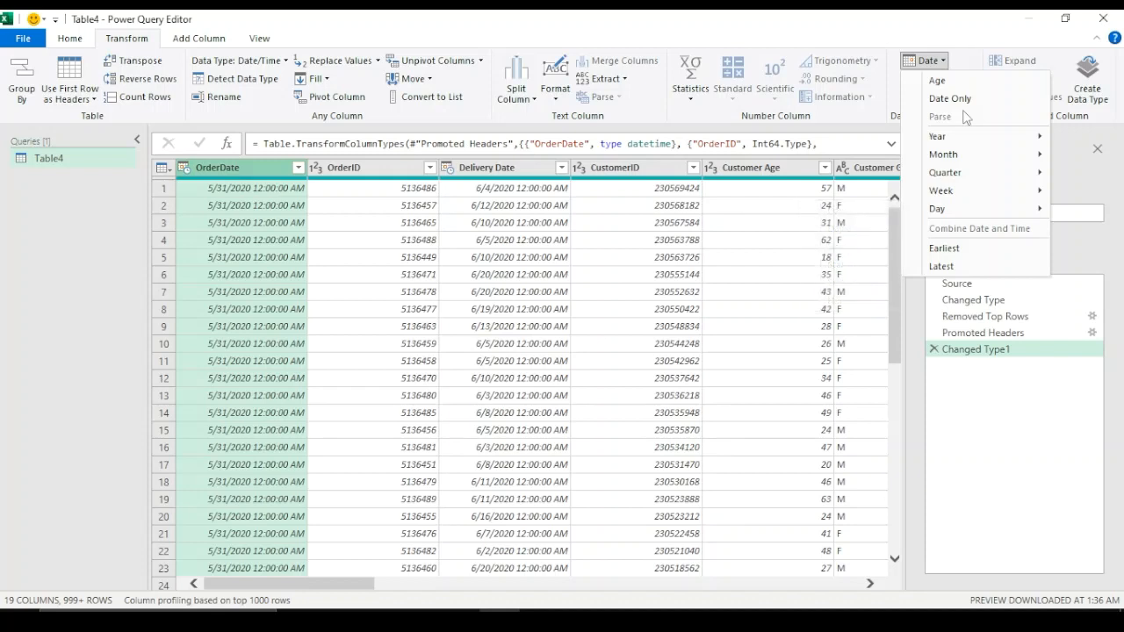
click(930, 62)
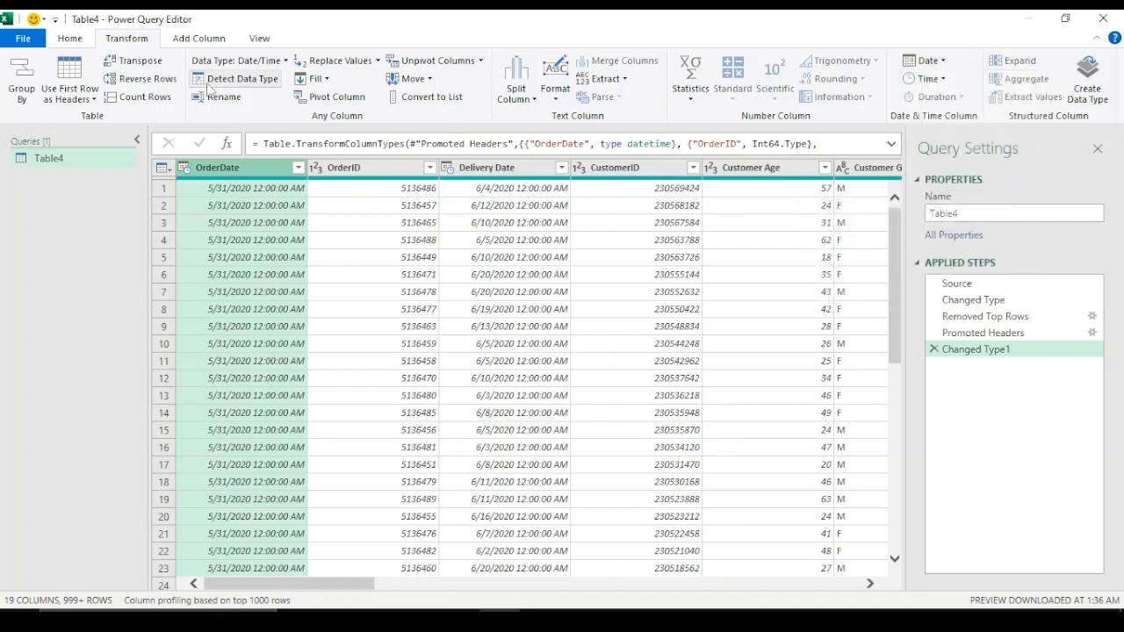
click(71, 42)
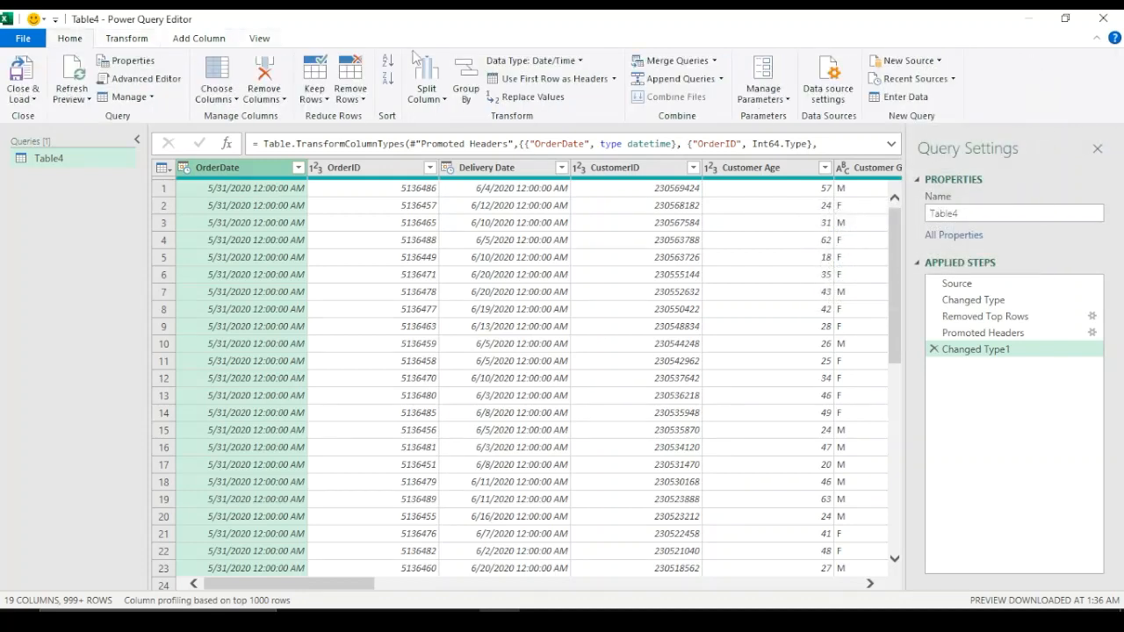
click(579, 61)
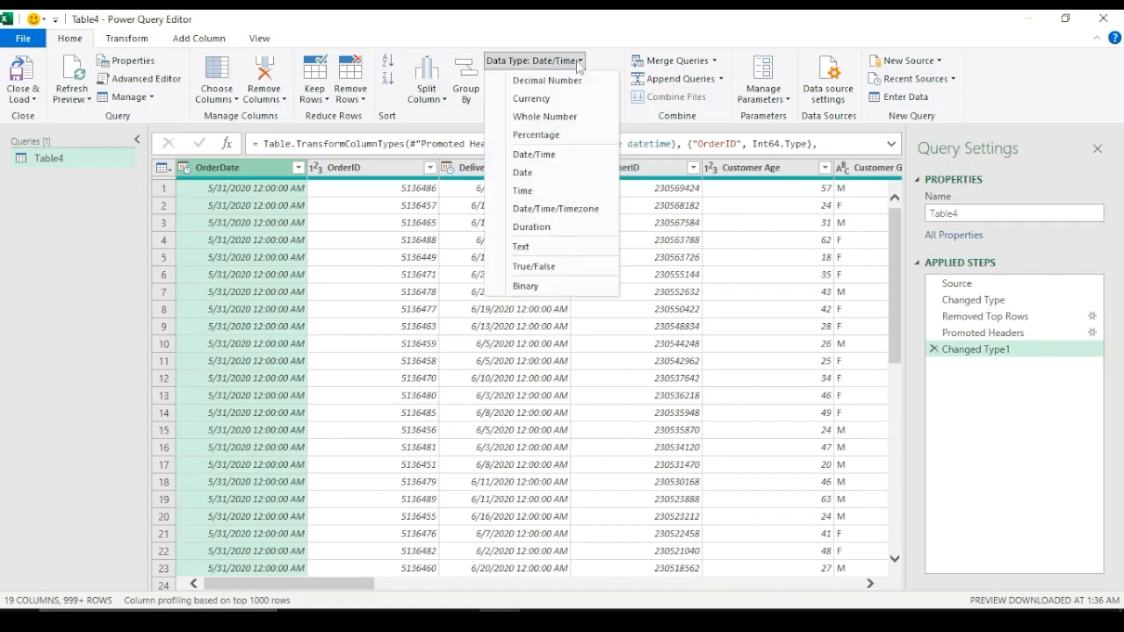
click(530, 174)
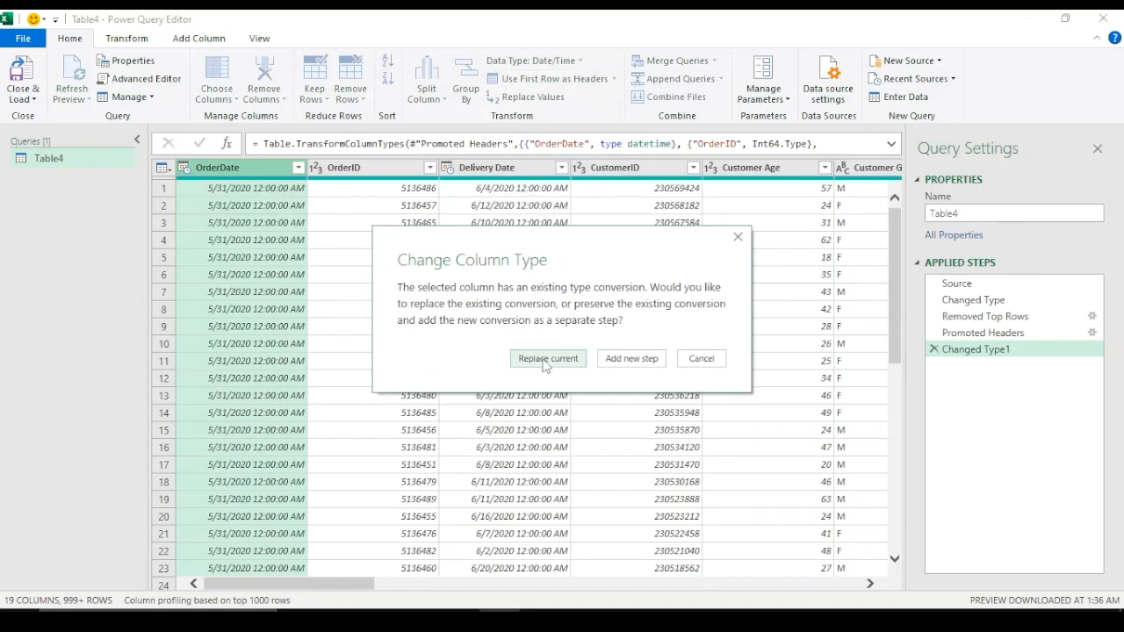
click(631, 359)
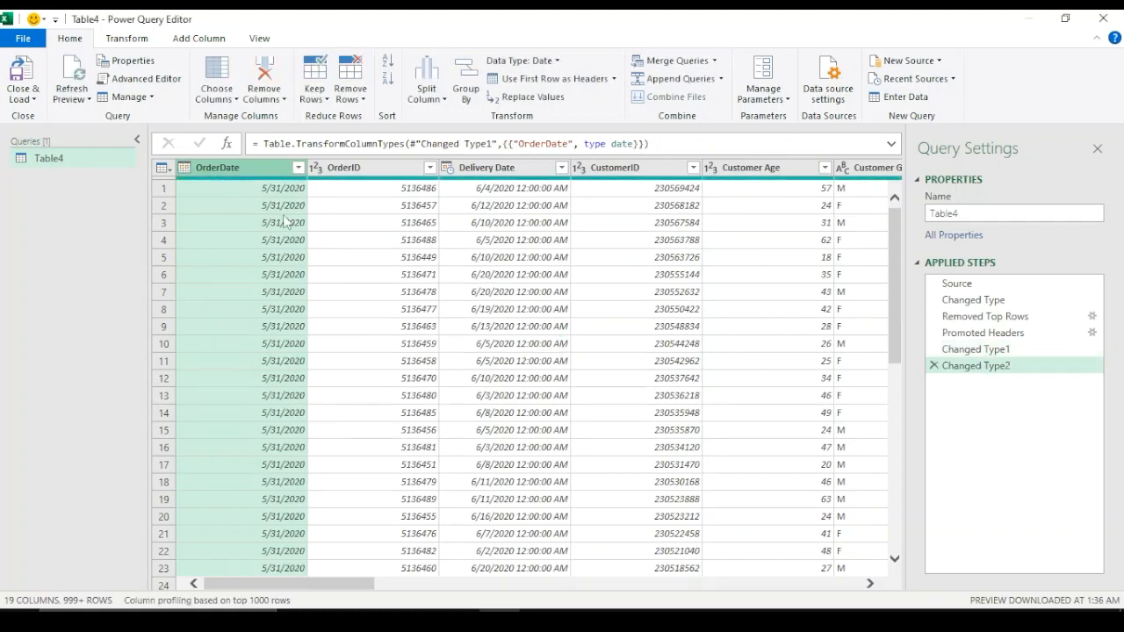
Change the Delivery Date column's data type to Date
click(528, 172)
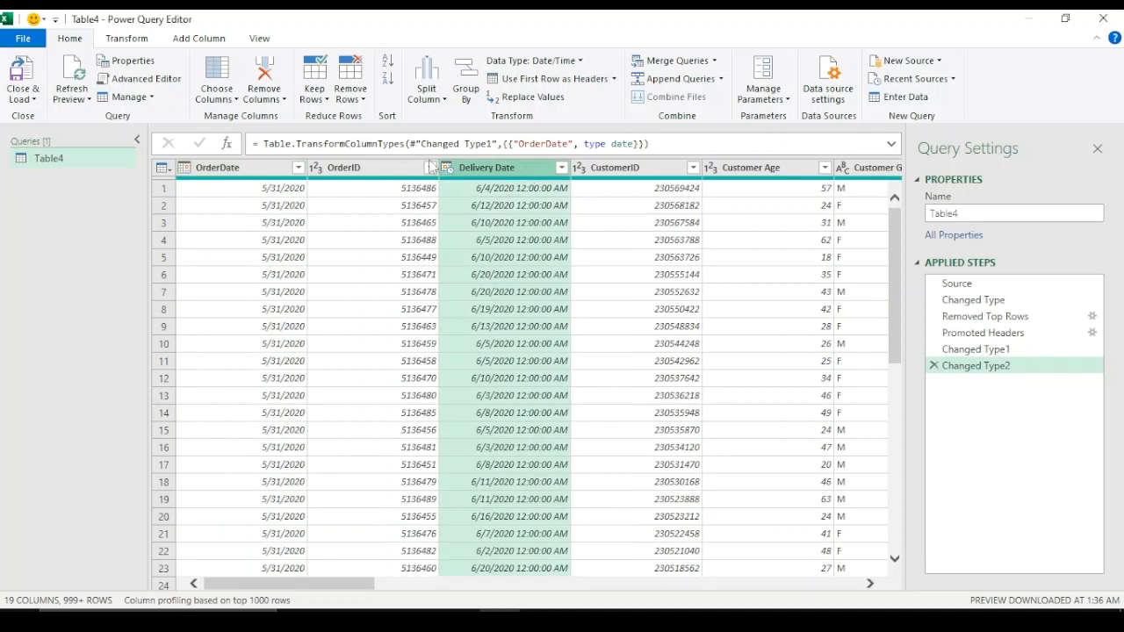
click(579, 61)
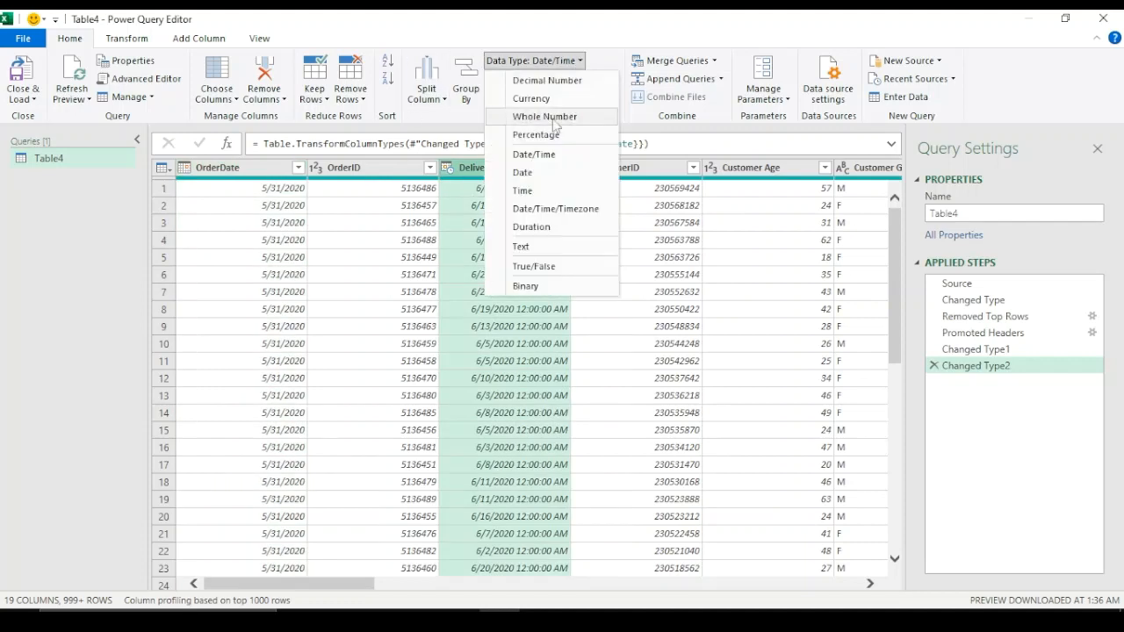
click(538, 173)
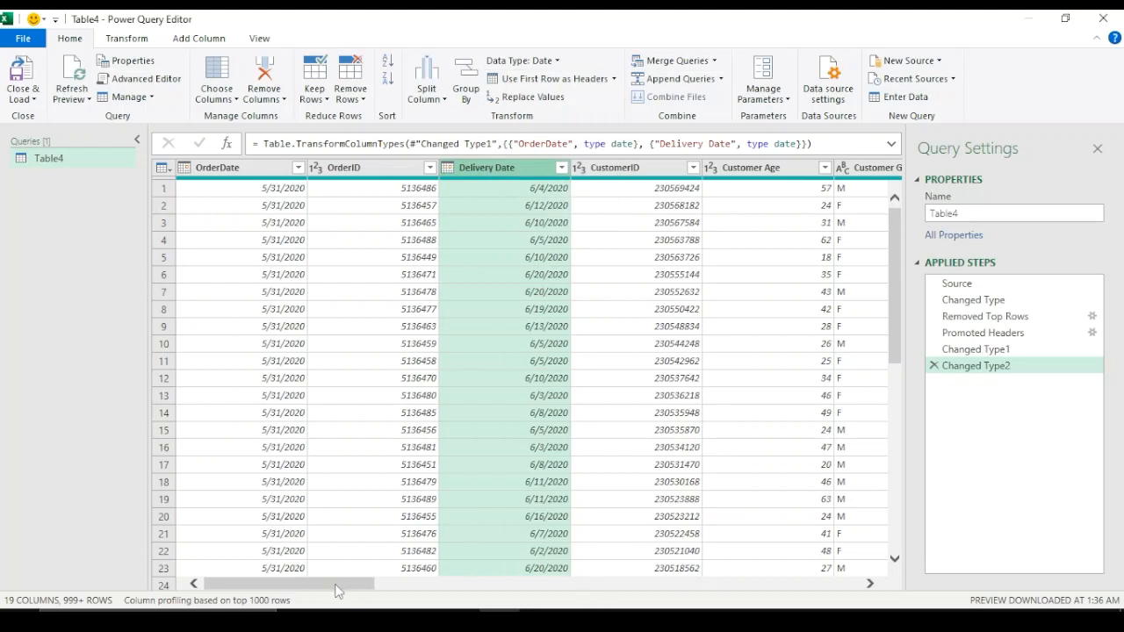
Remove the Product column from the query
drag(340, 579, 645, 567)
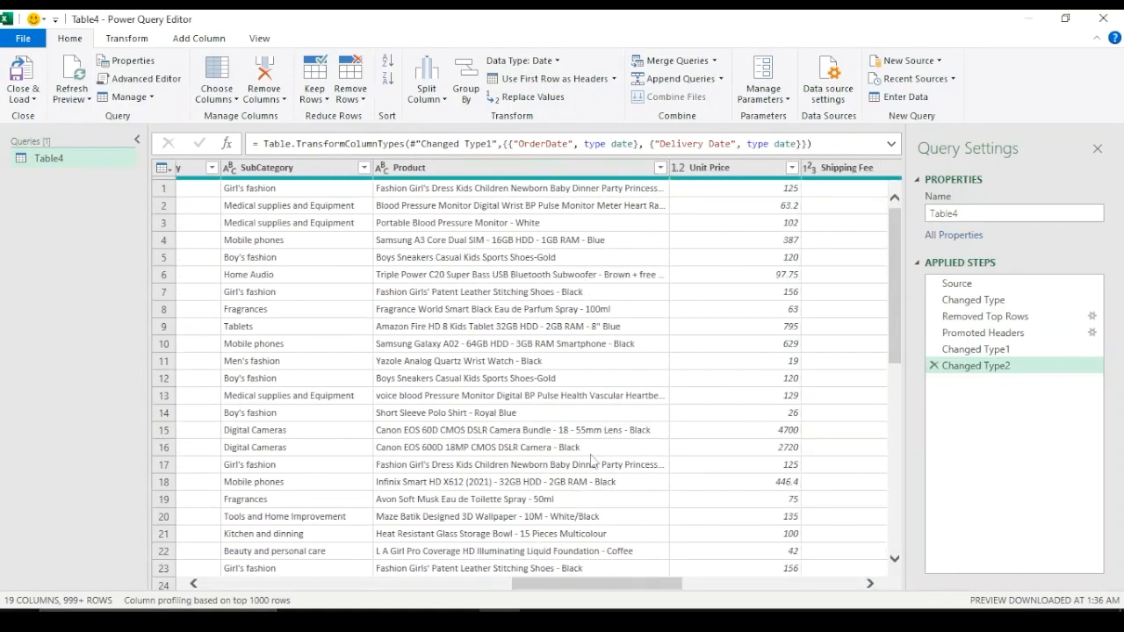
drag(565, 586, 524, 584)
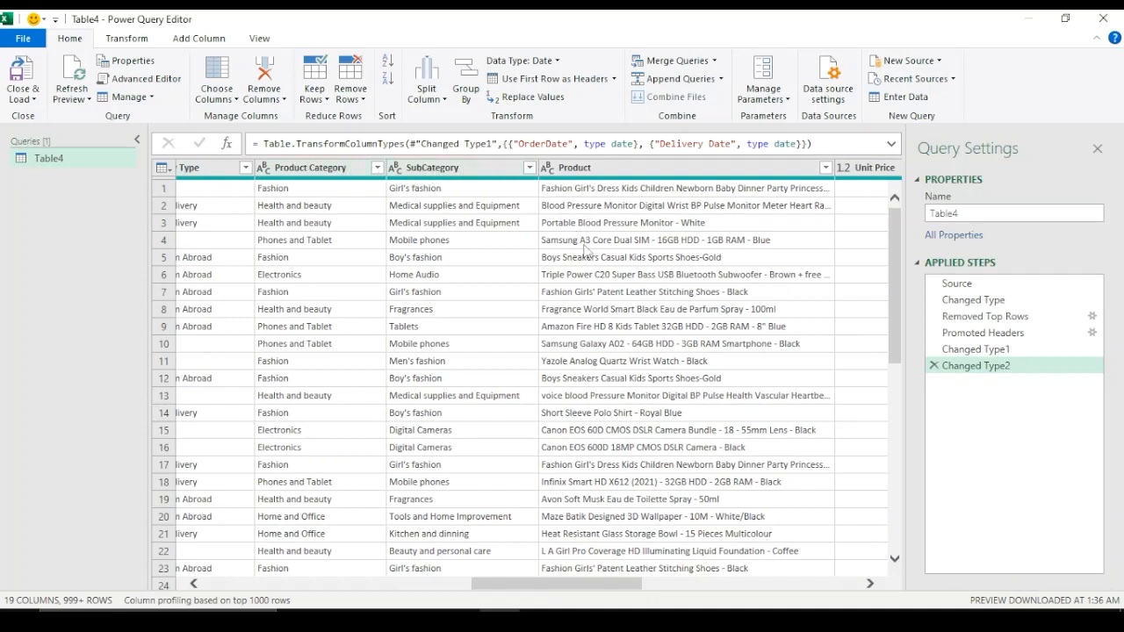
click(672, 169)
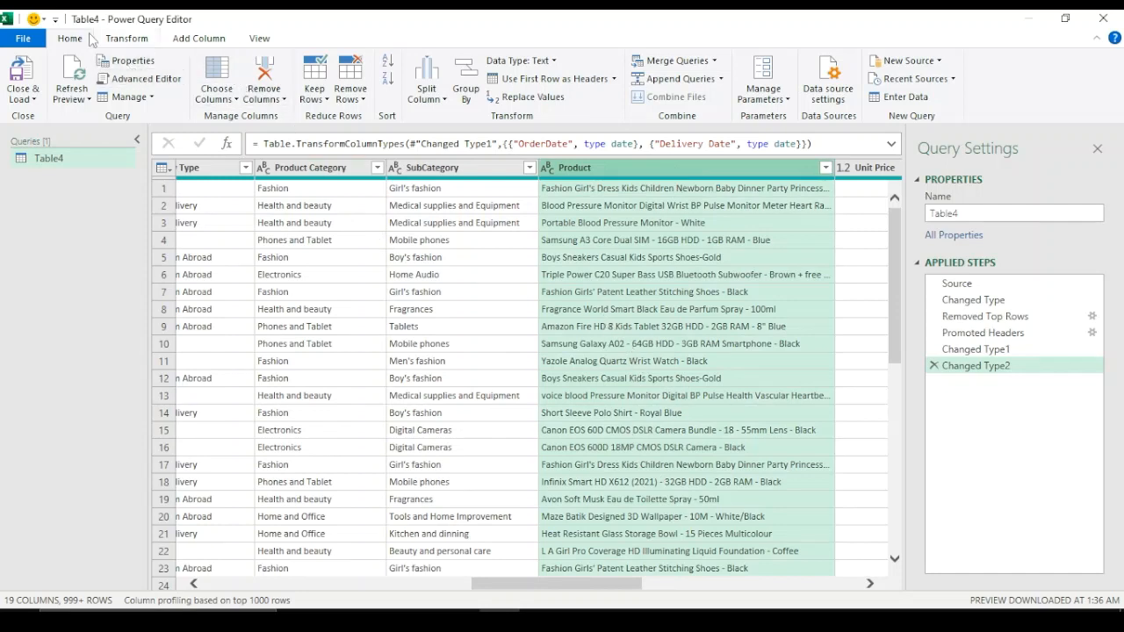
click(121, 39)
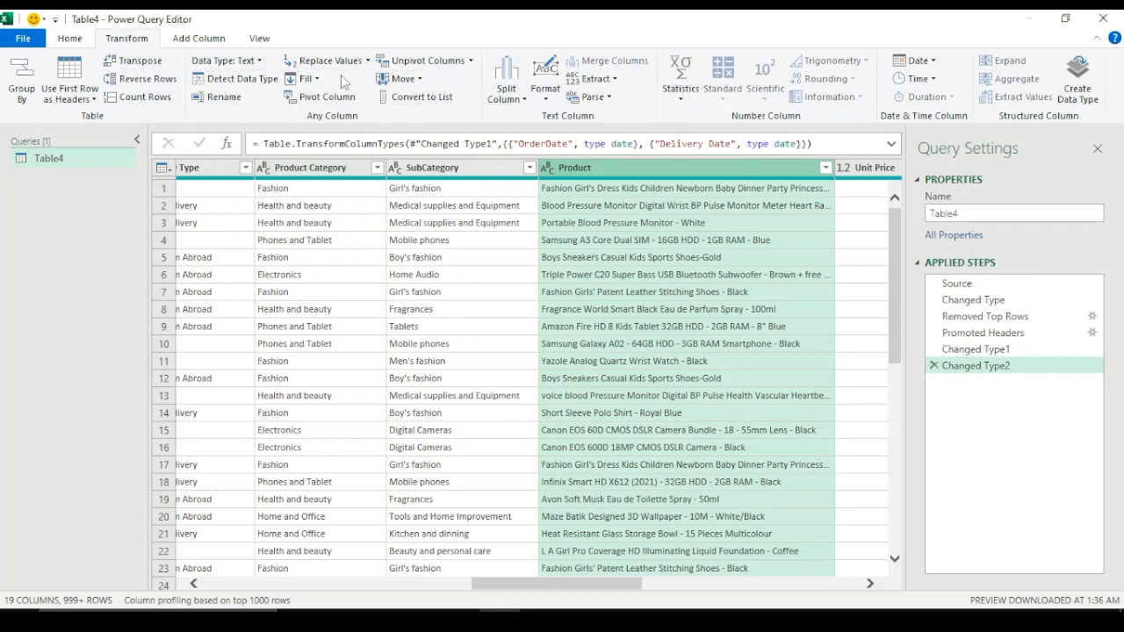
click(75, 39)
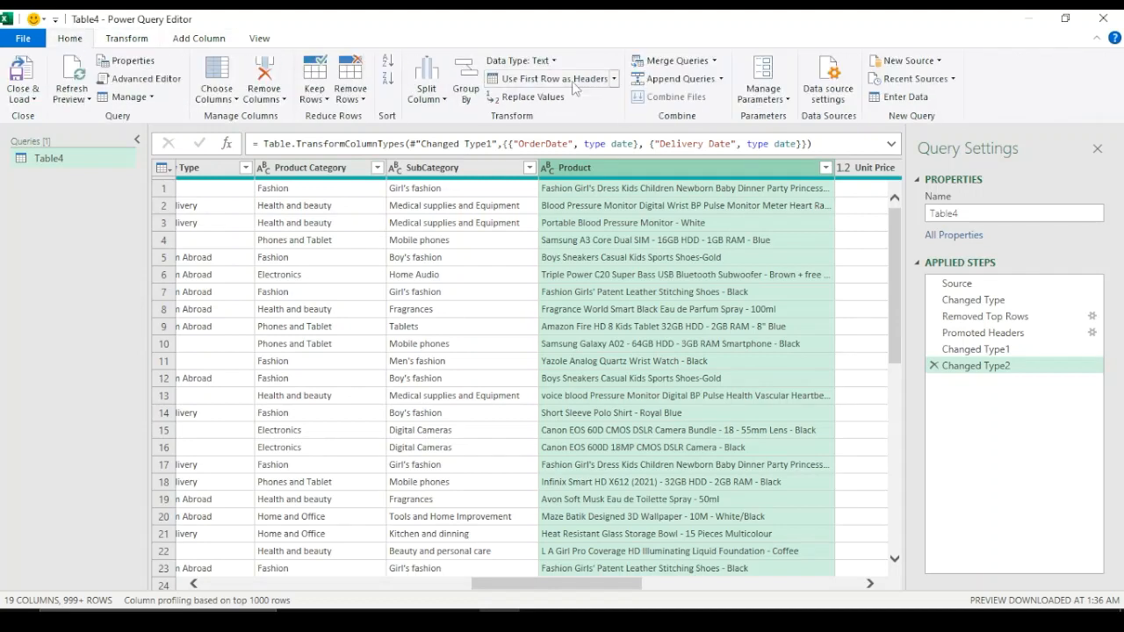
click(266, 73)
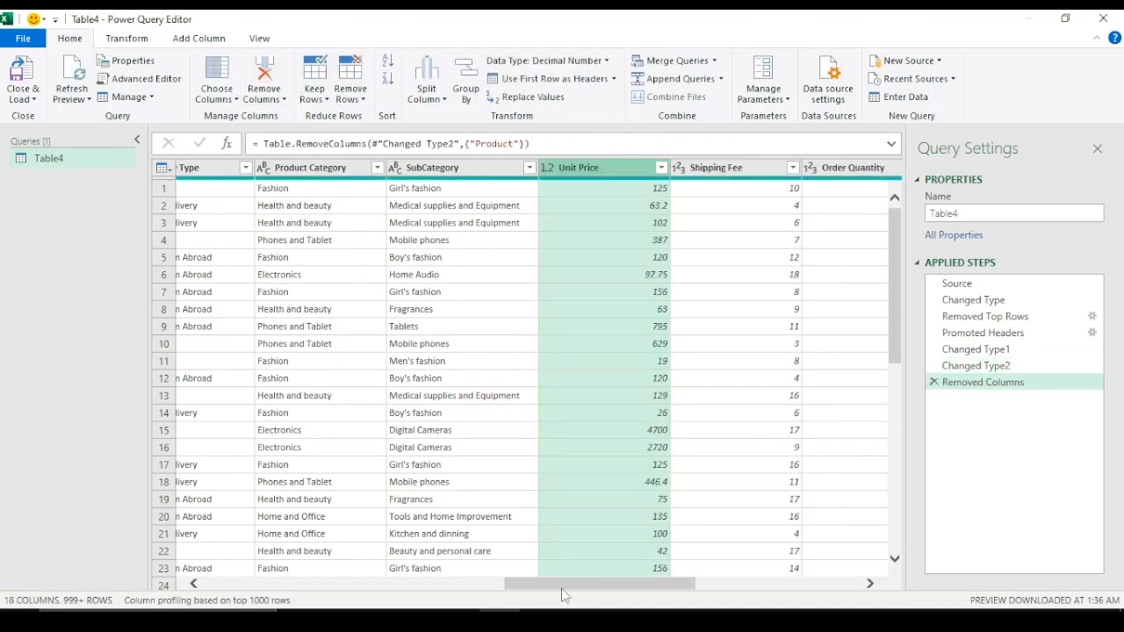
Add a new column multiplying Order Quantity by Sale Price
drag(561, 588, 650, 594)
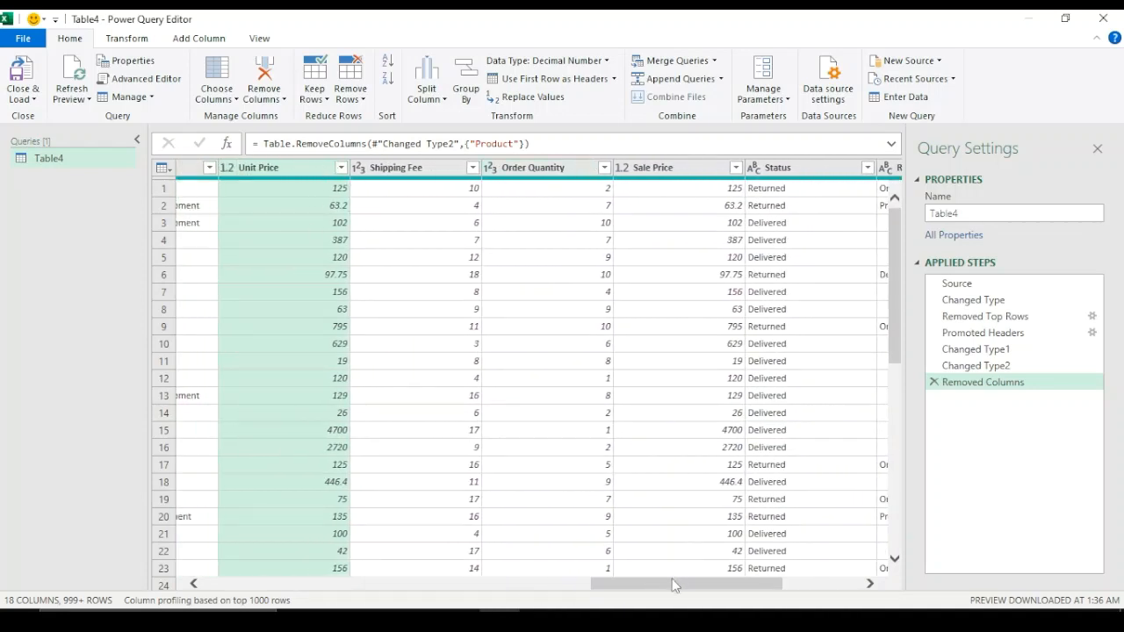
drag(676, 575, 764, 586)
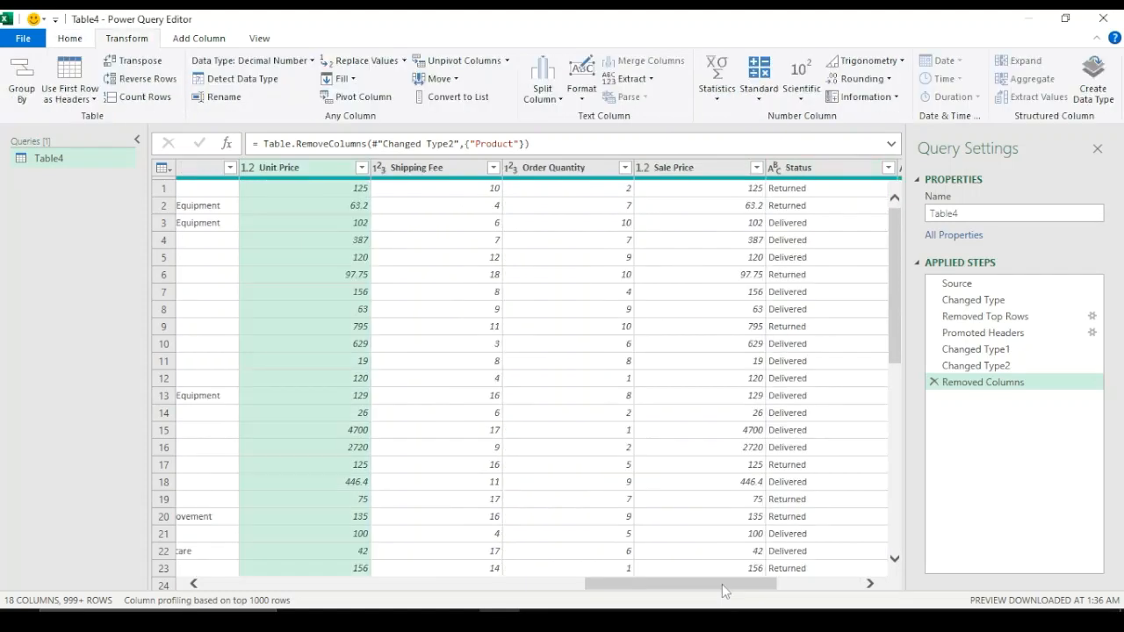
scroll(721, 584, right, 3)
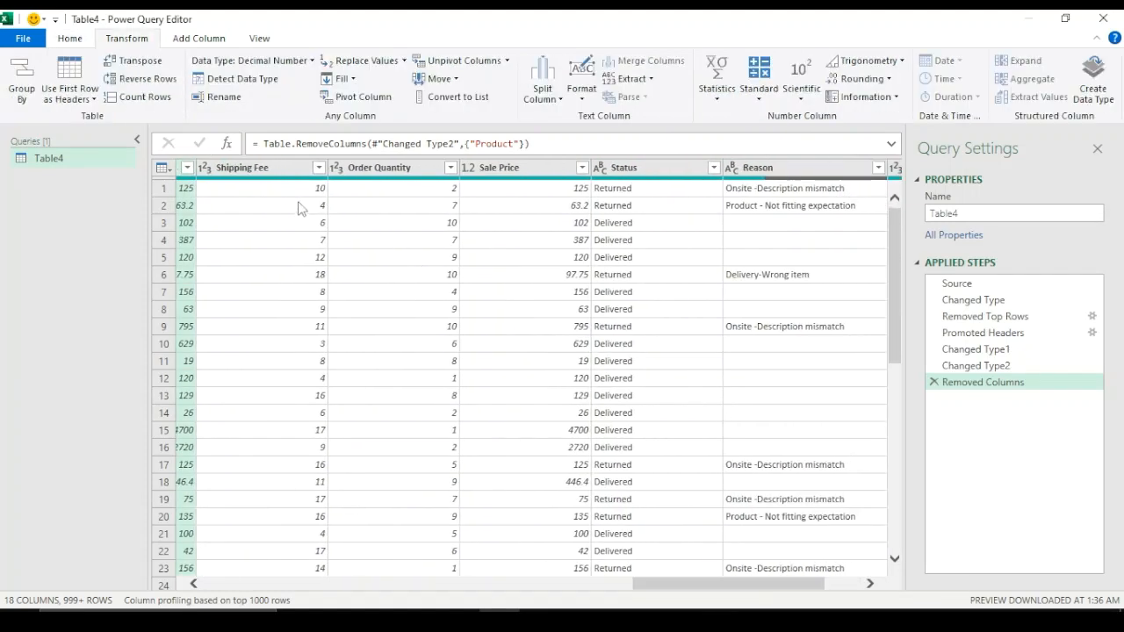
click(404, 170)
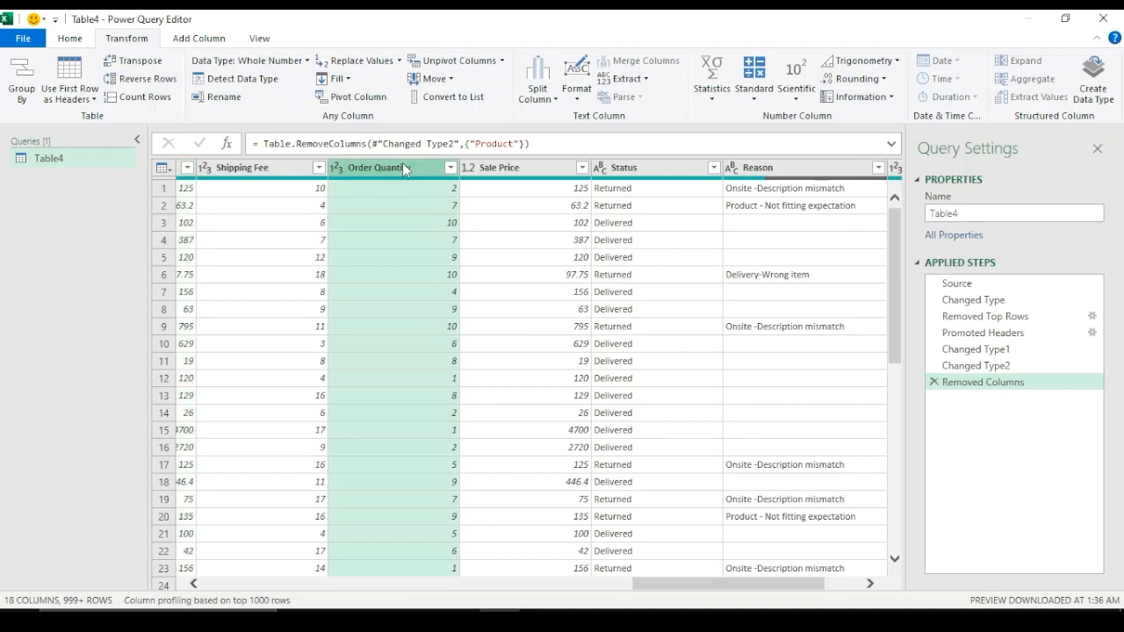
ctrl+click(530, 169)
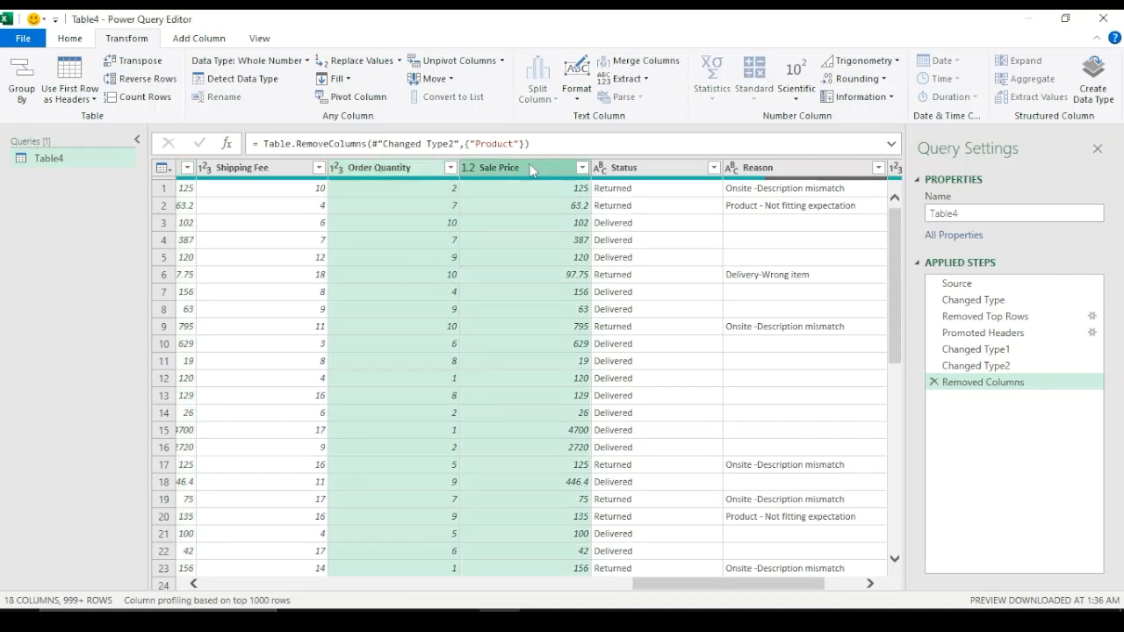
click(211, 42)
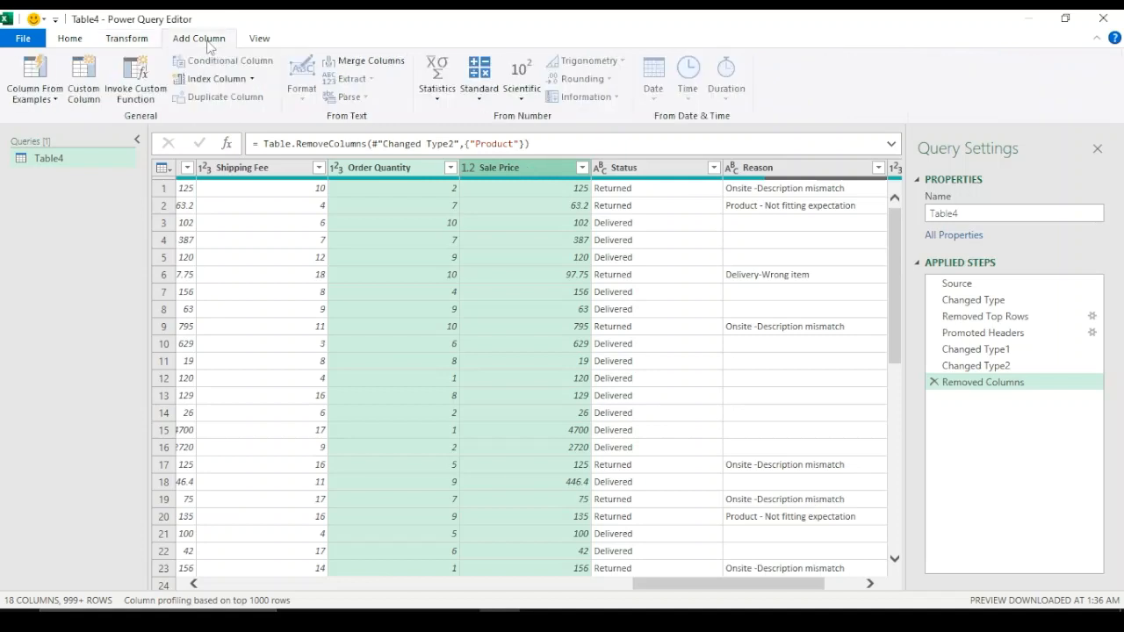
click(480, 95)
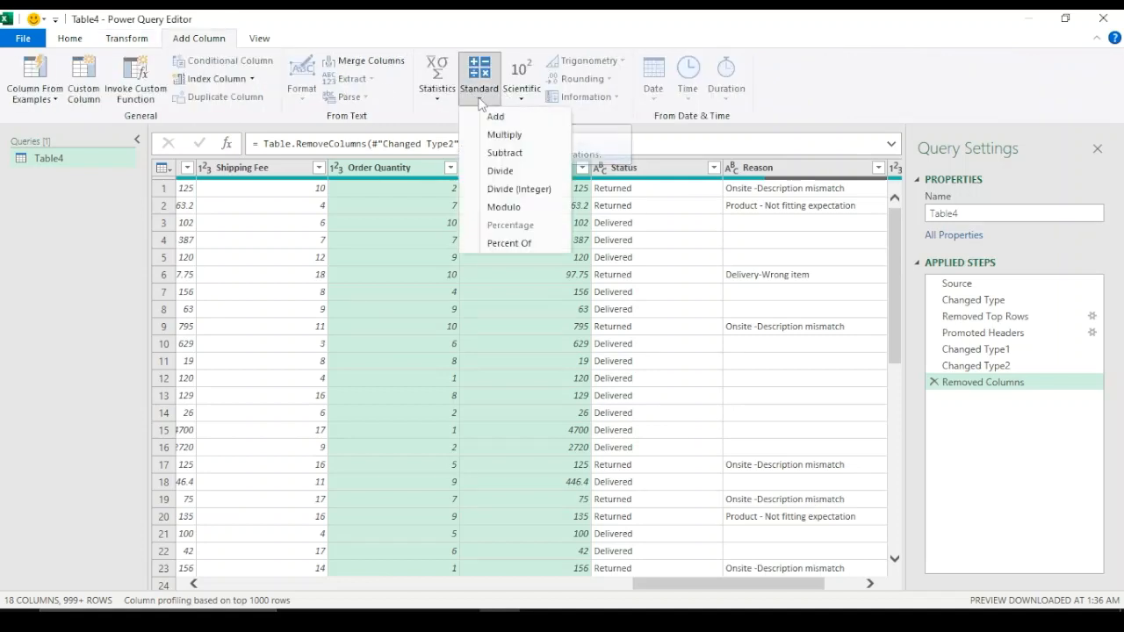
click(505, 136)
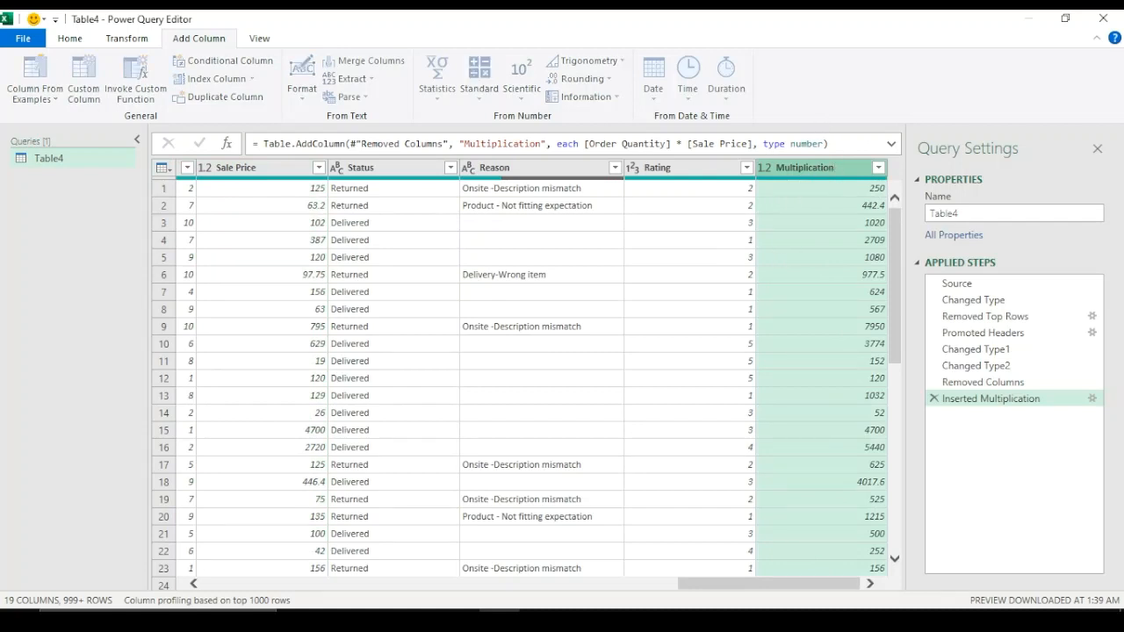
Rename the new Multiplication column to Sales Revenue
double_click(834, 171)
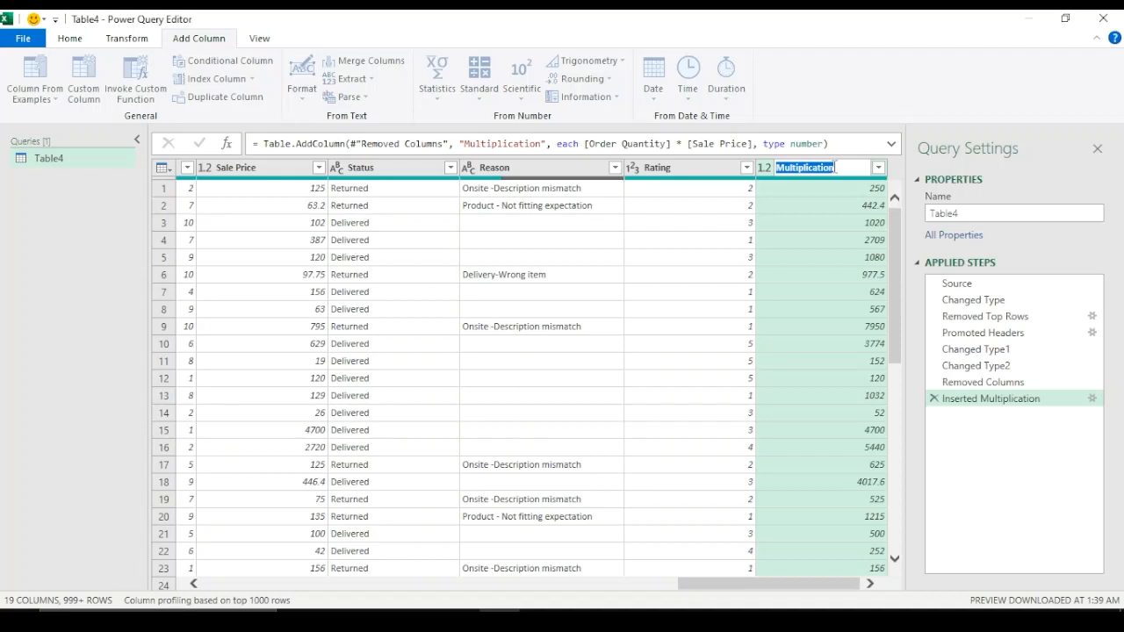
text(S)
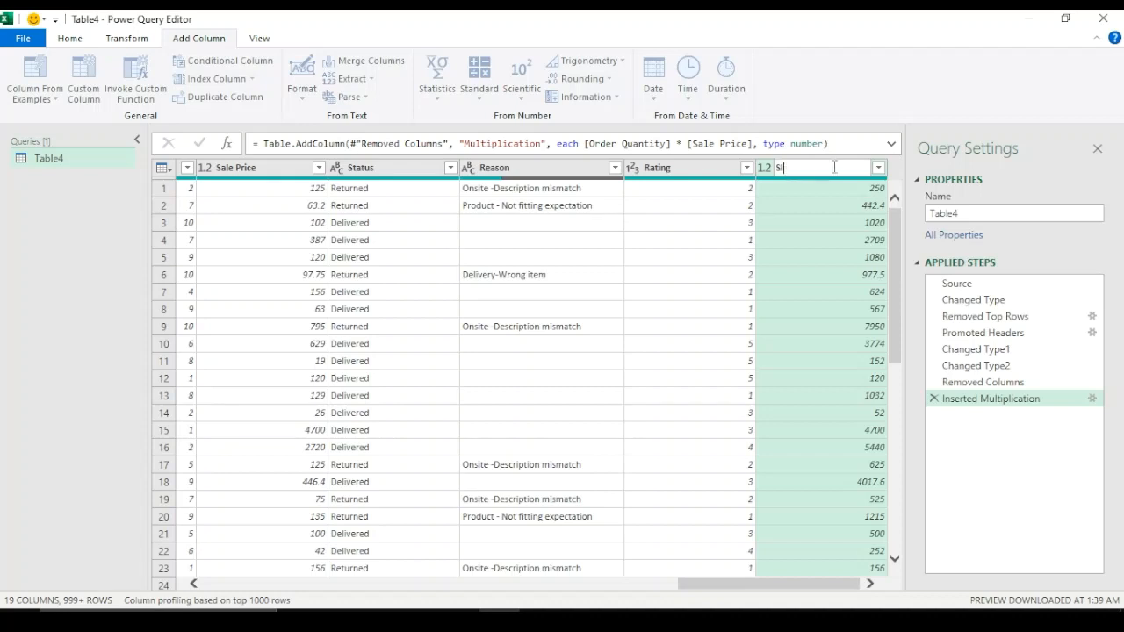
text(ales Revenue)
key(Return)
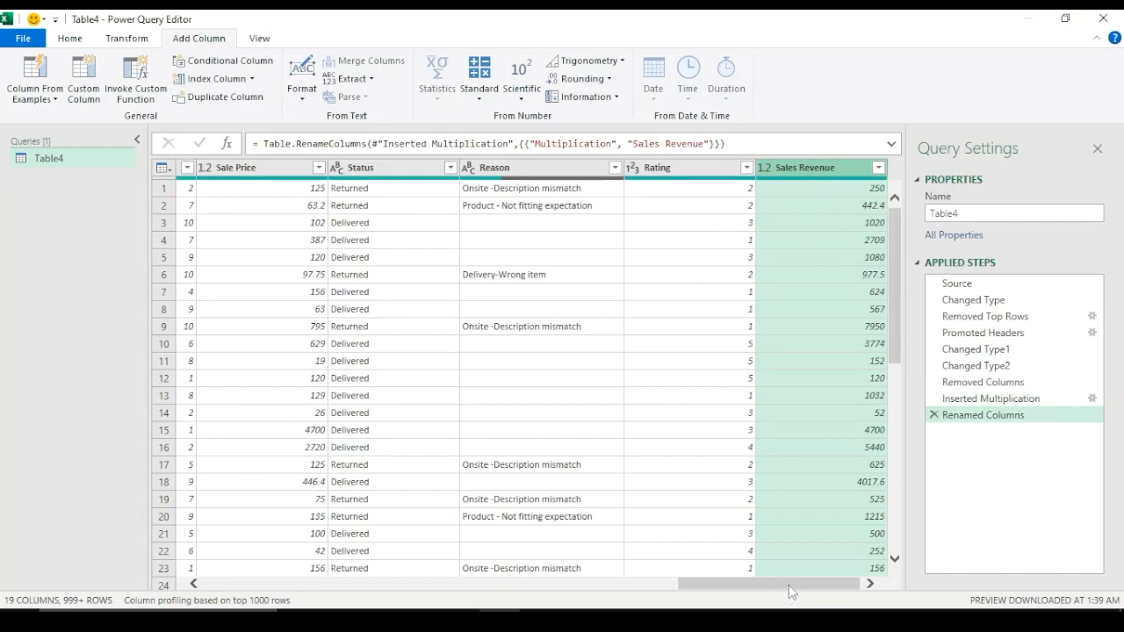
Scroll back through the query's columns to review the cleaned data
drag(790, 587, 647, 586)
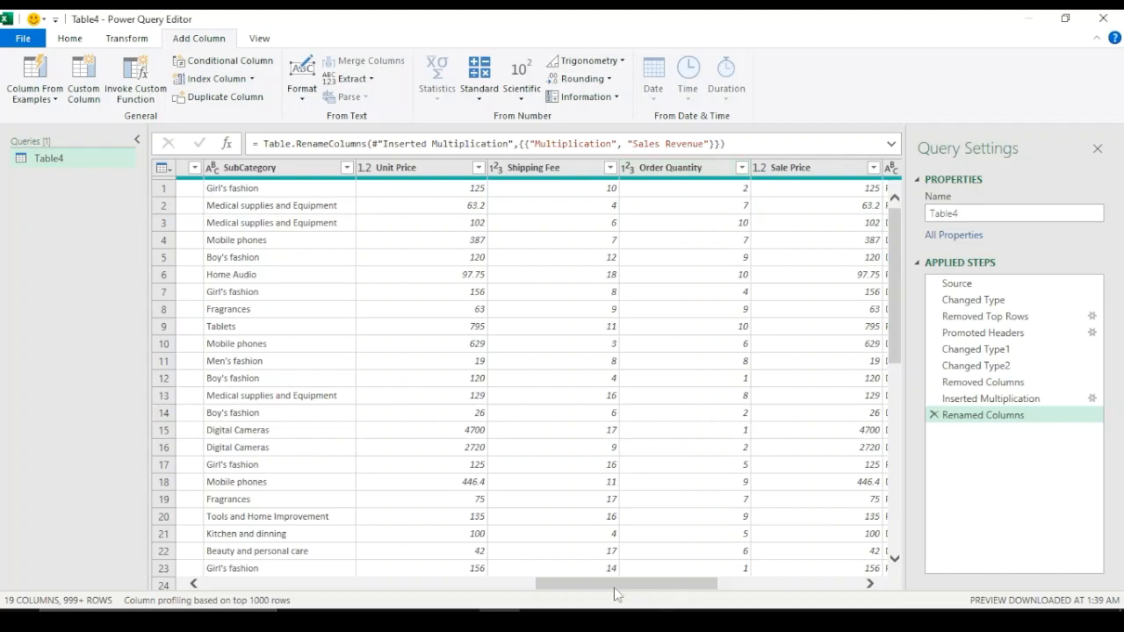
drag(618, 594, 577, 567)
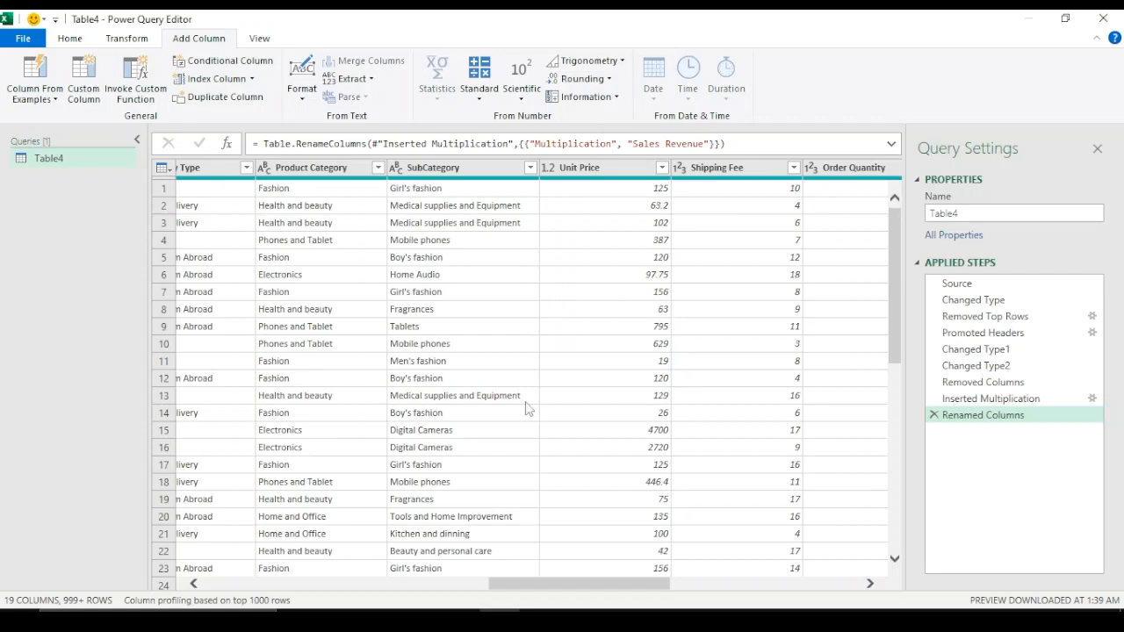
drag(553, 581, 211, 585)
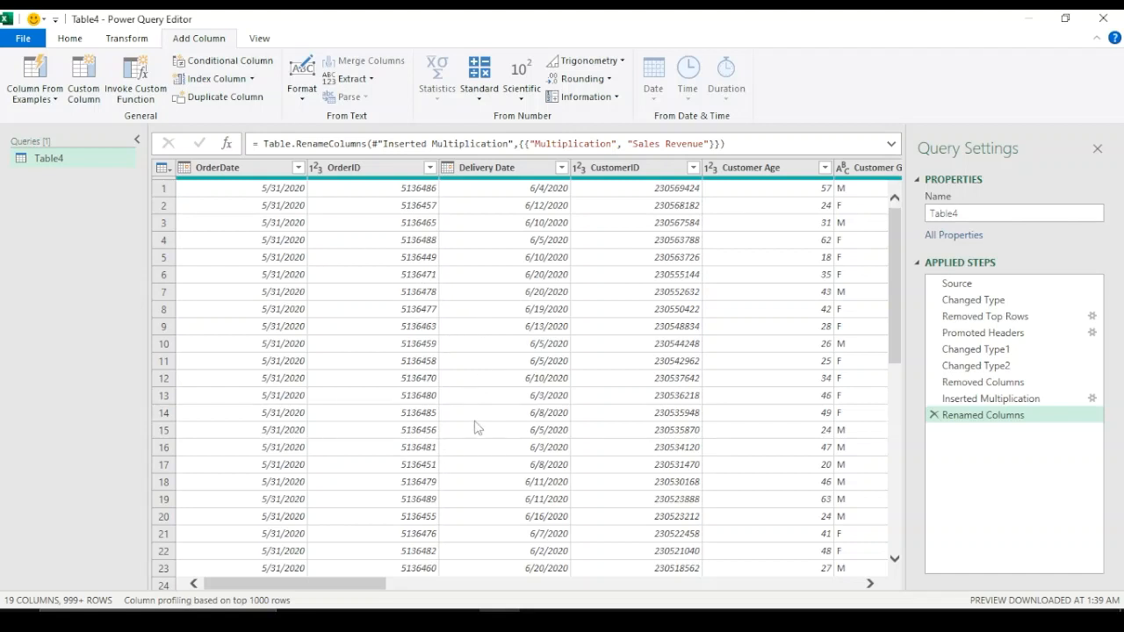
drag(359, 587, 261, 562)
click(253, 344)
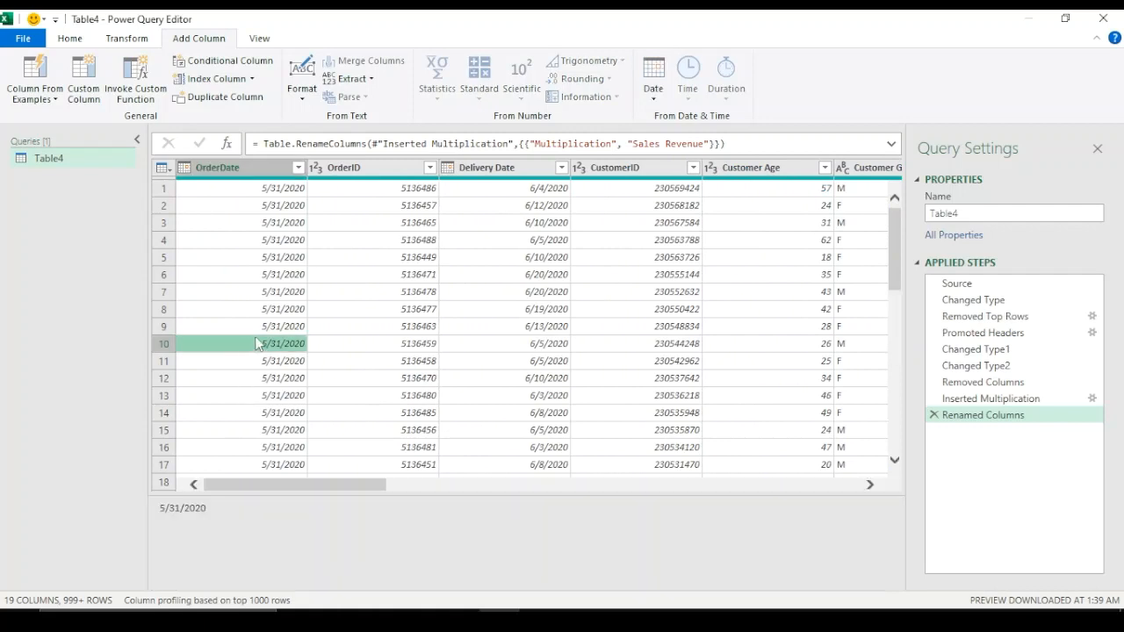
click(263, 165)
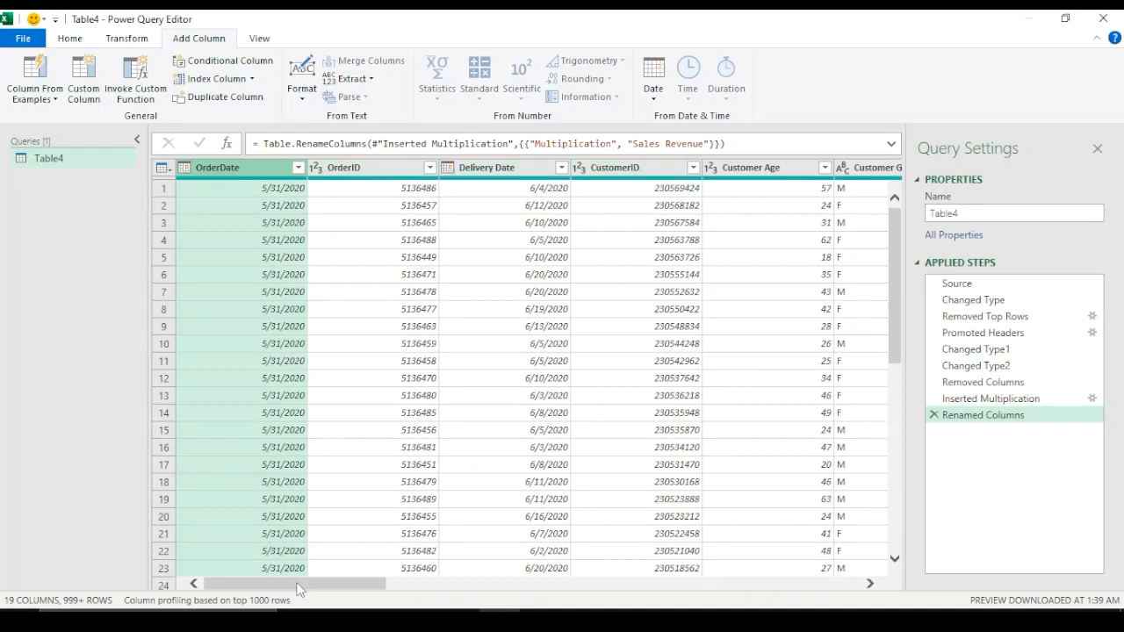
drag(297, 584, 268, 585)
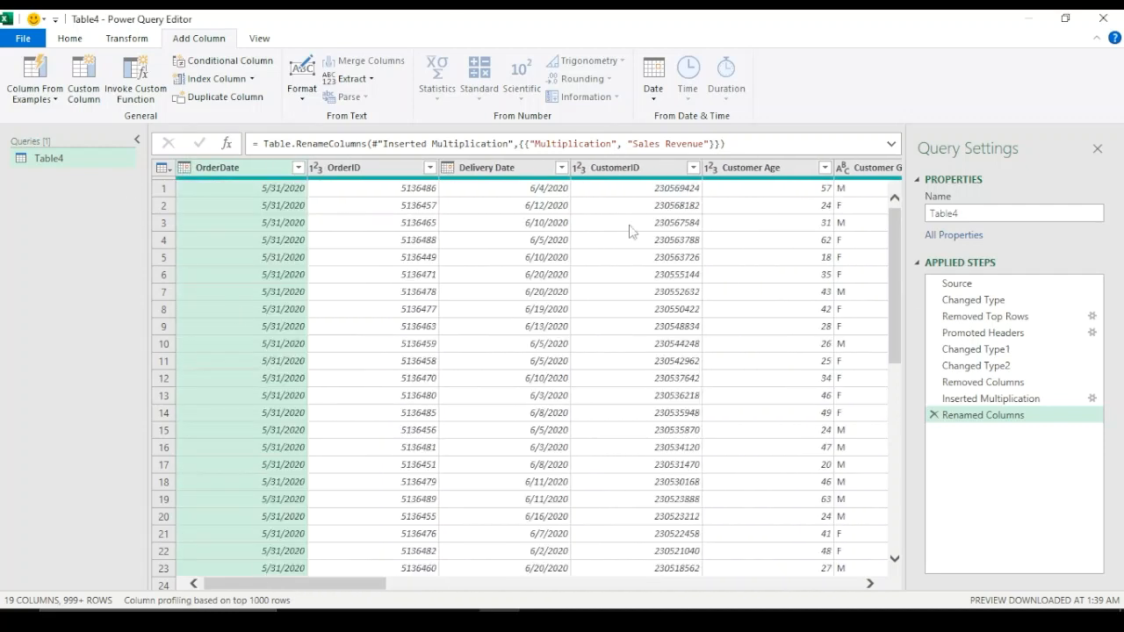
click(637, 377)
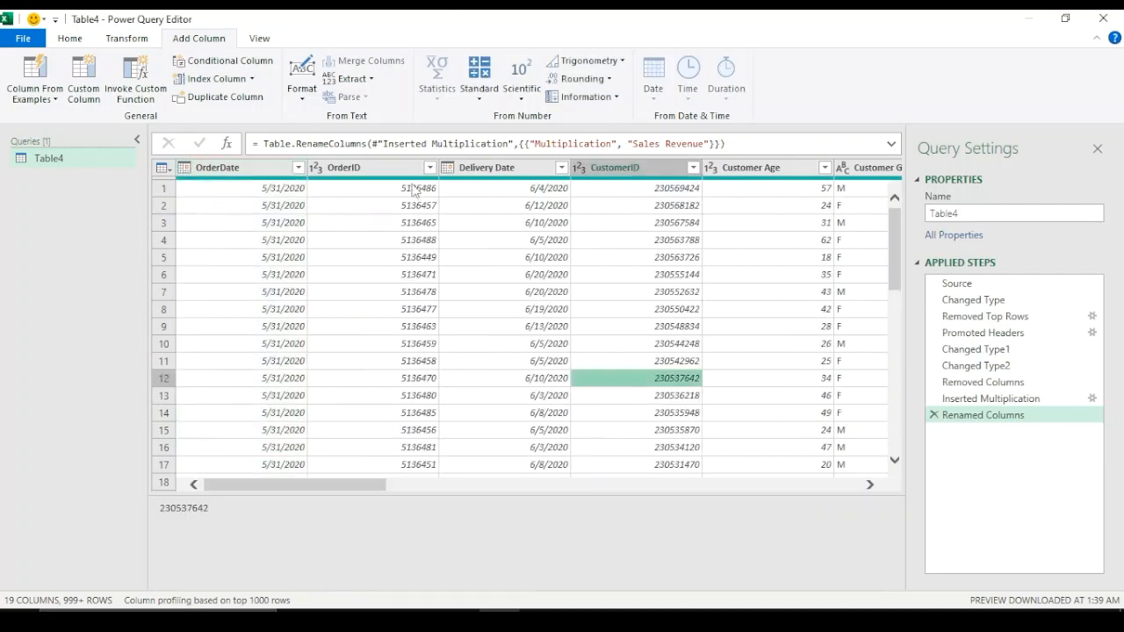
Close the editor and load the query as a table on a new worksheet
click(70, 39)
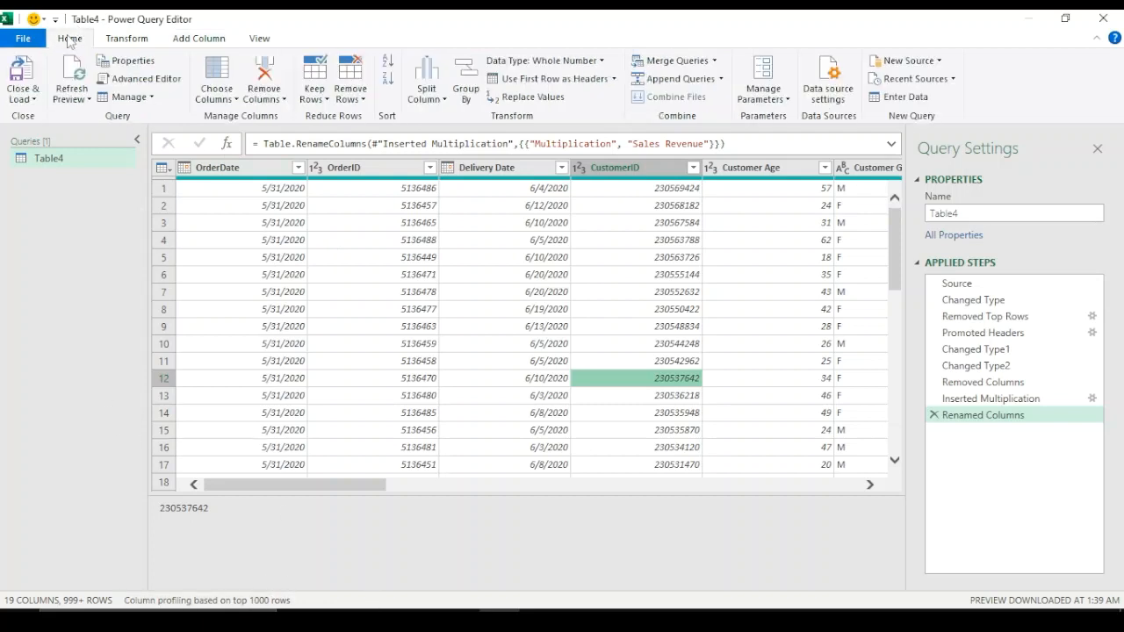
click(34, 100)
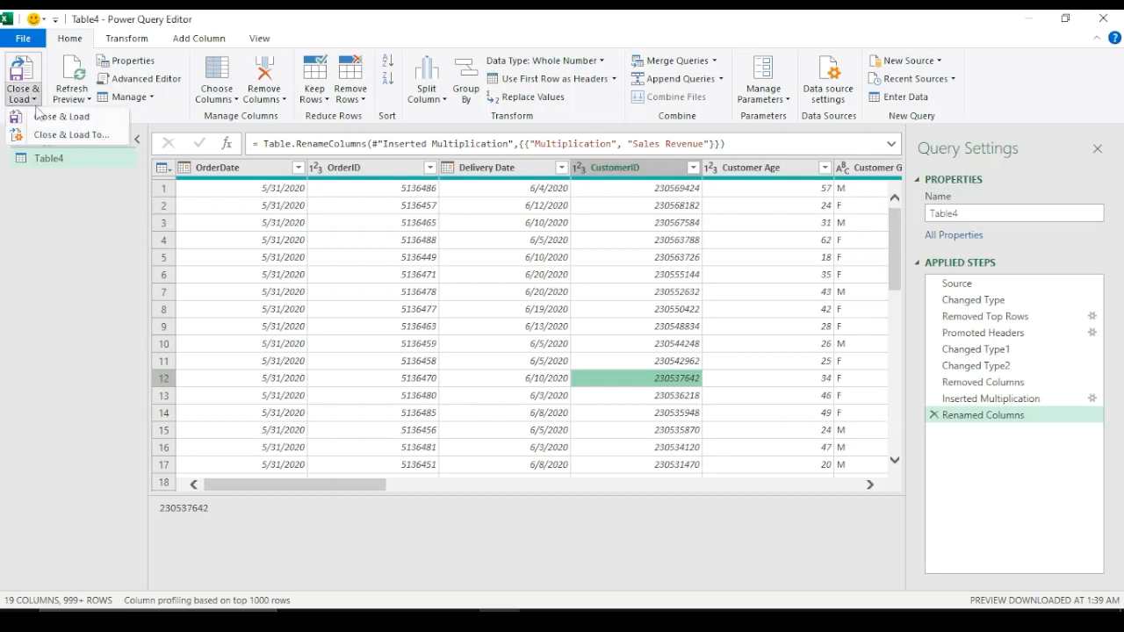
click(75, 136)
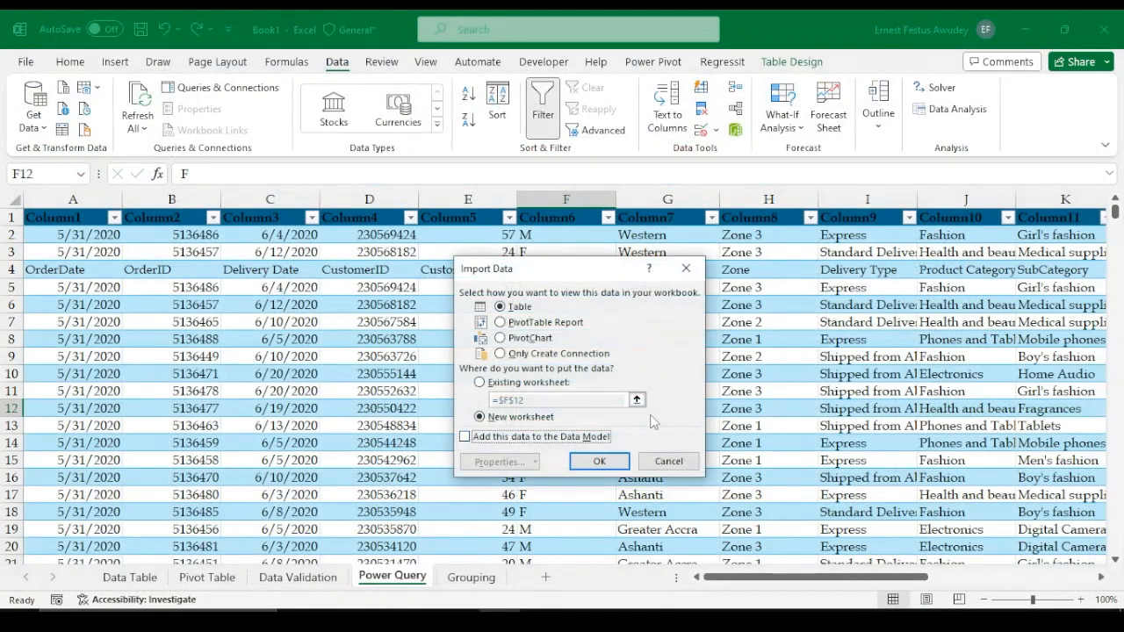
drag(584, 272, 562, 193)
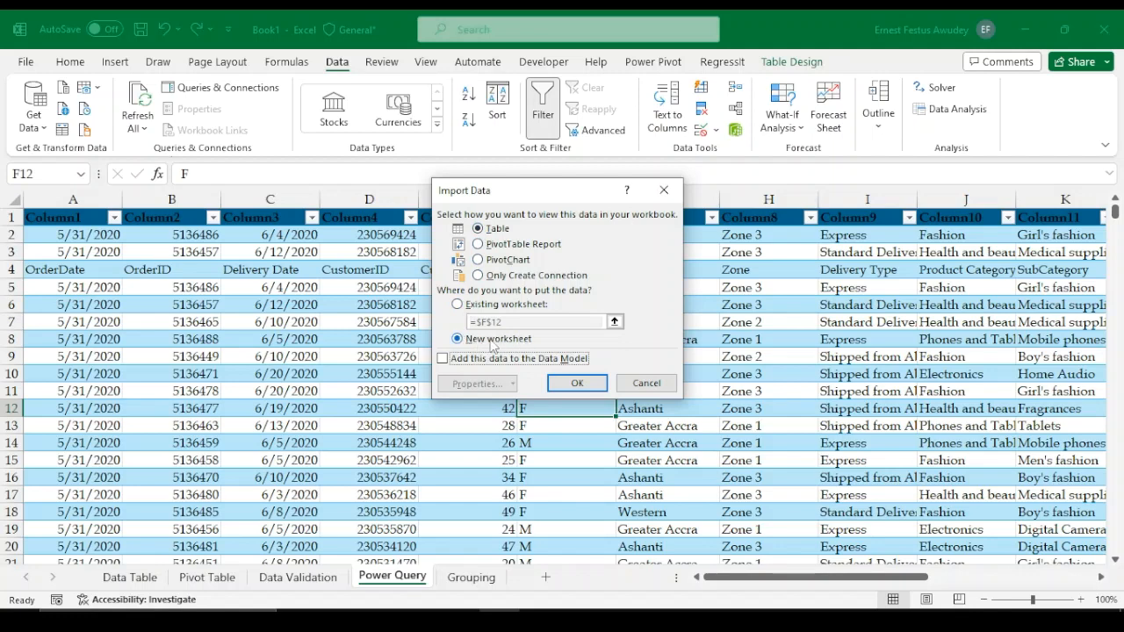
click(577, 382)
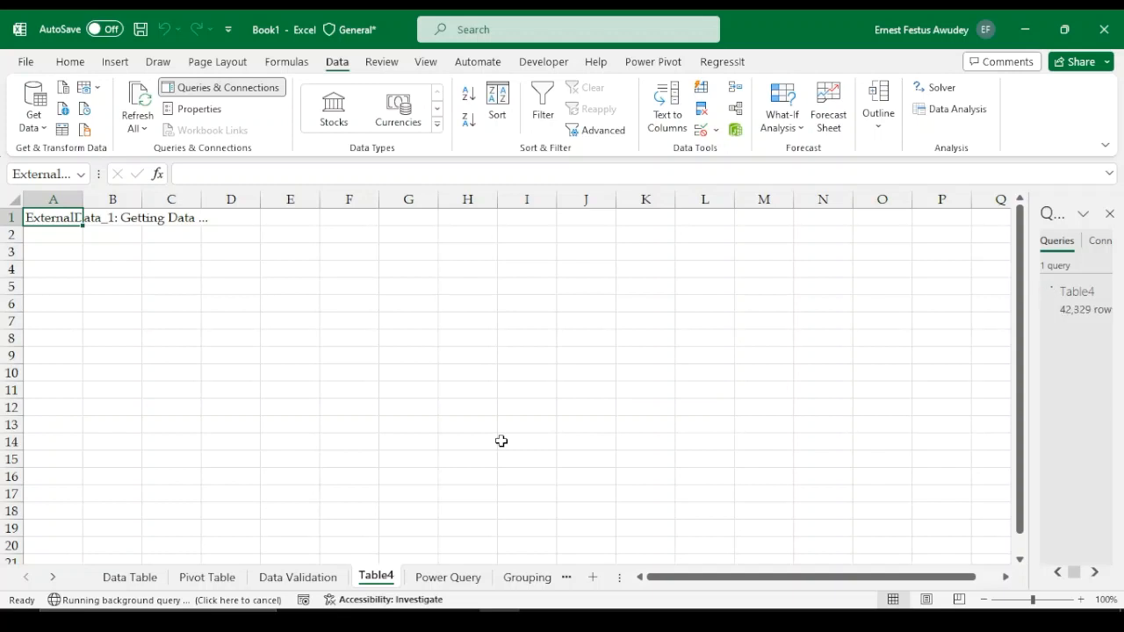
Review the loaded Table4 sheet and the Queries & Connections pane
drag(697, 577, 860, 577)
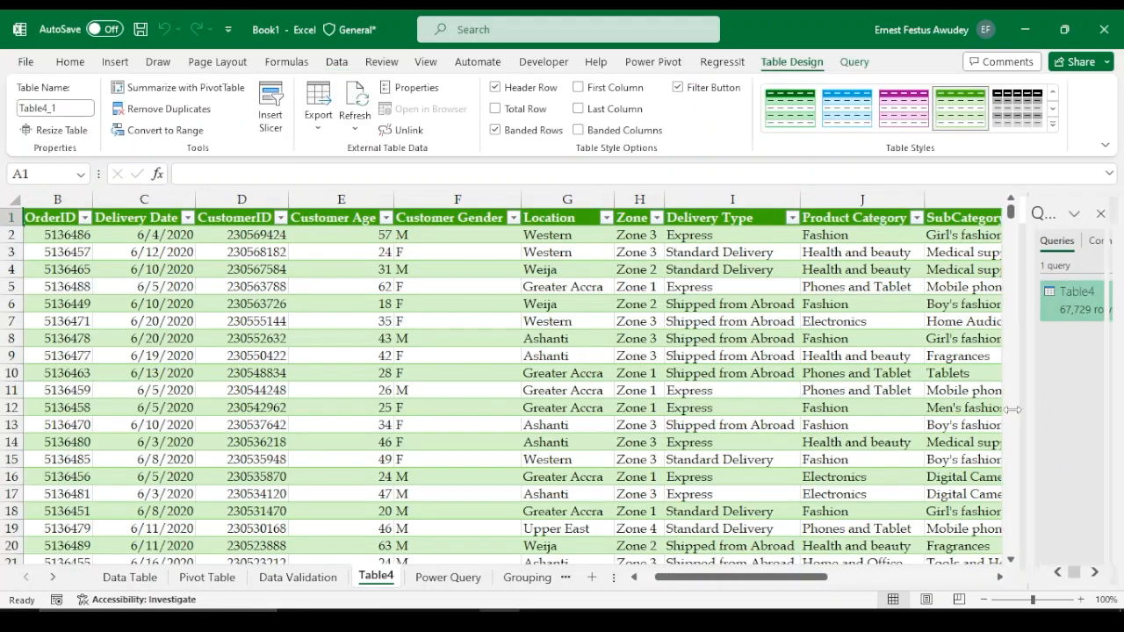
drag(1028, 409, 922, 409)
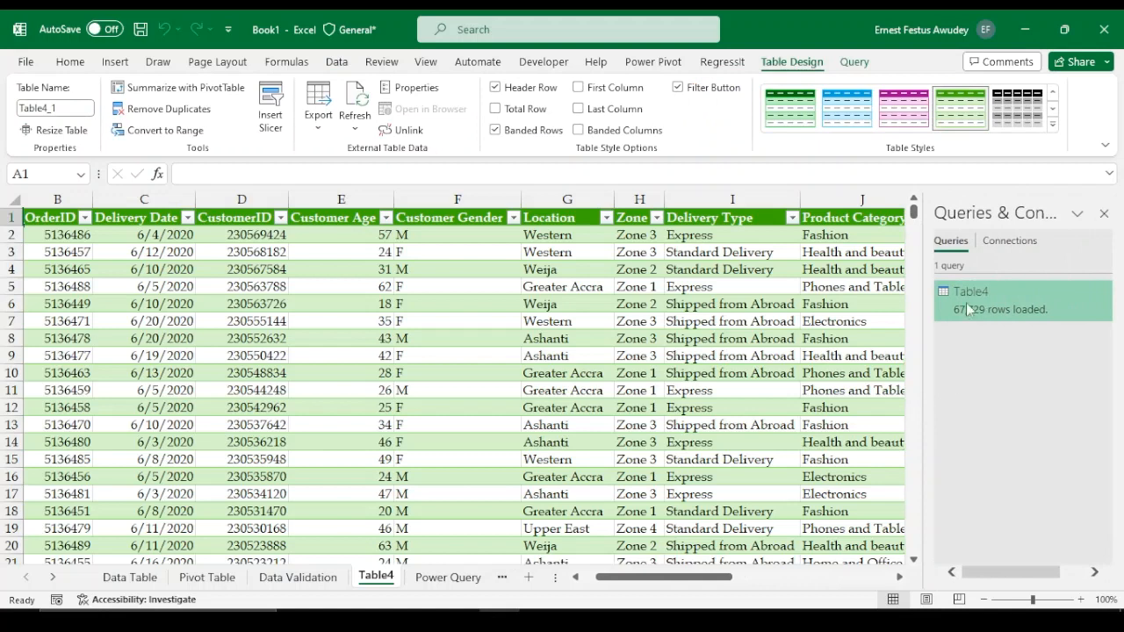
mouse_move(986, 312)
click(428, 376)
click(127, 360)
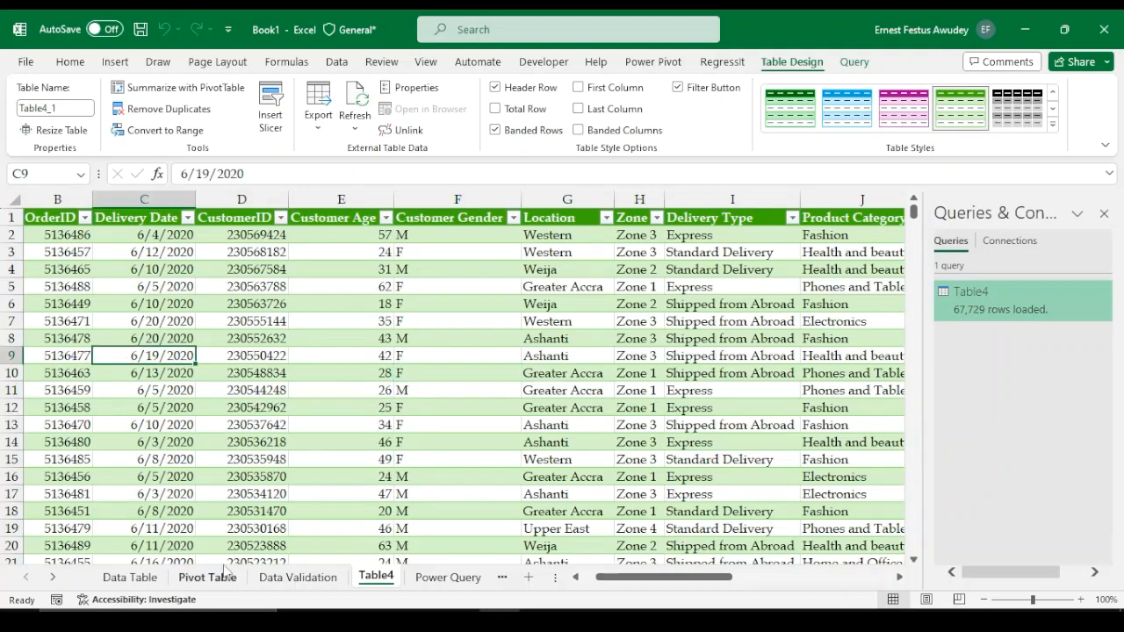
mouse_move(638, 583)
mouse_down()
mouse_move(834, 583)
mouse_move(619, 582)
mouse_up()
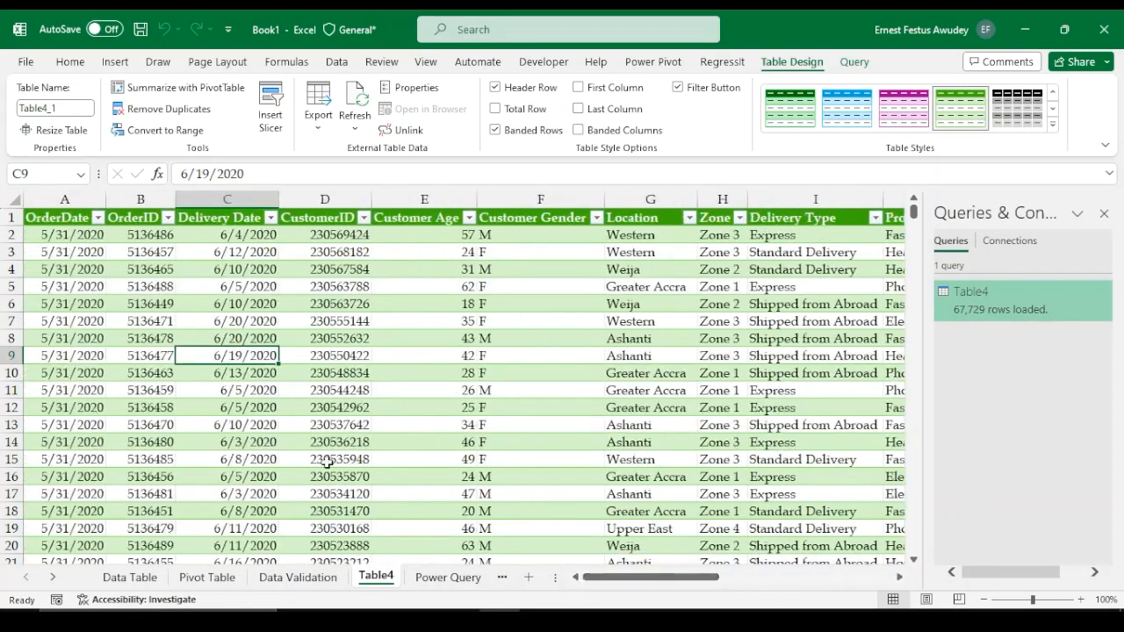
click(150, 287)
click(296, 321)
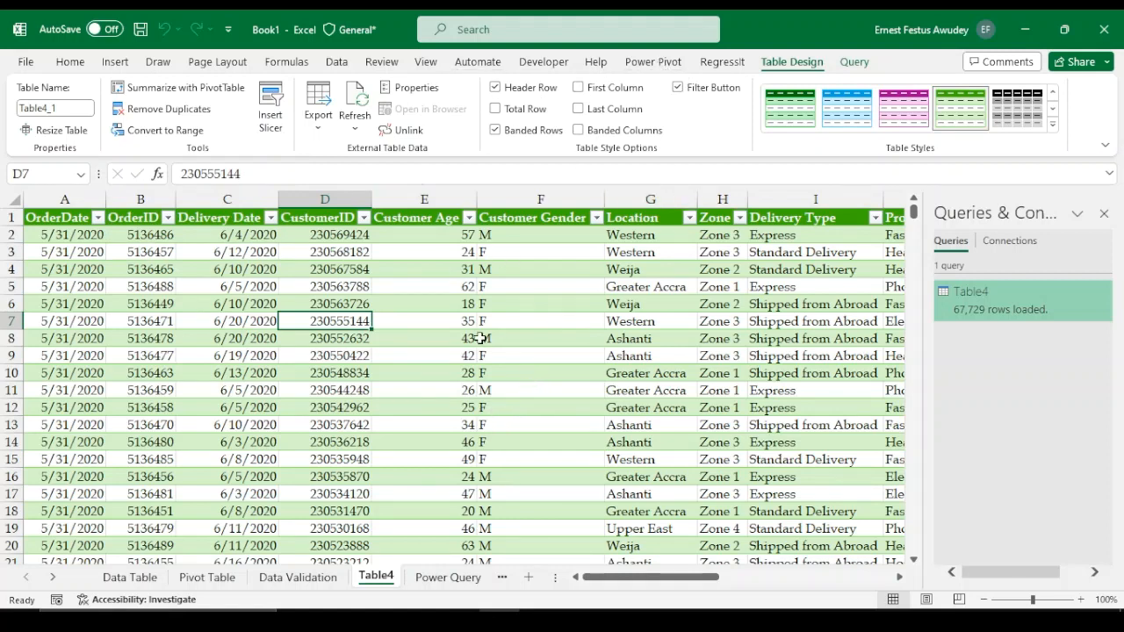
Switch to the Grouping worksheet
click(504, 578)
click(443, 577)
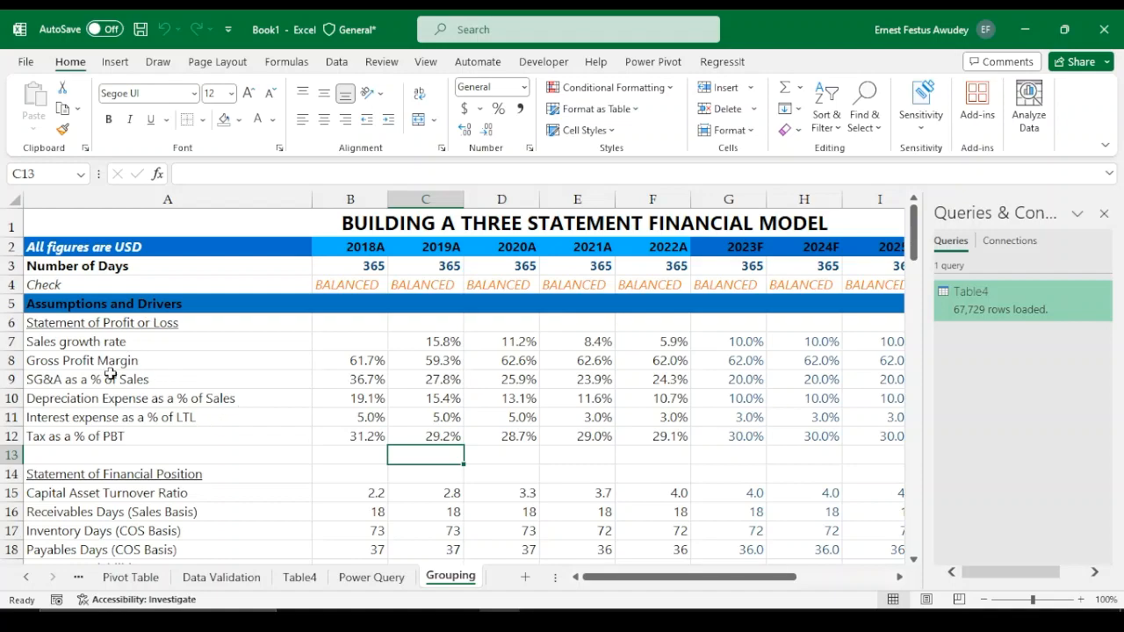
Scroll through the Grouping worksheet's three-statement financial model to review its sections
scroll(170, 407, down, 8)
click(259, 400)
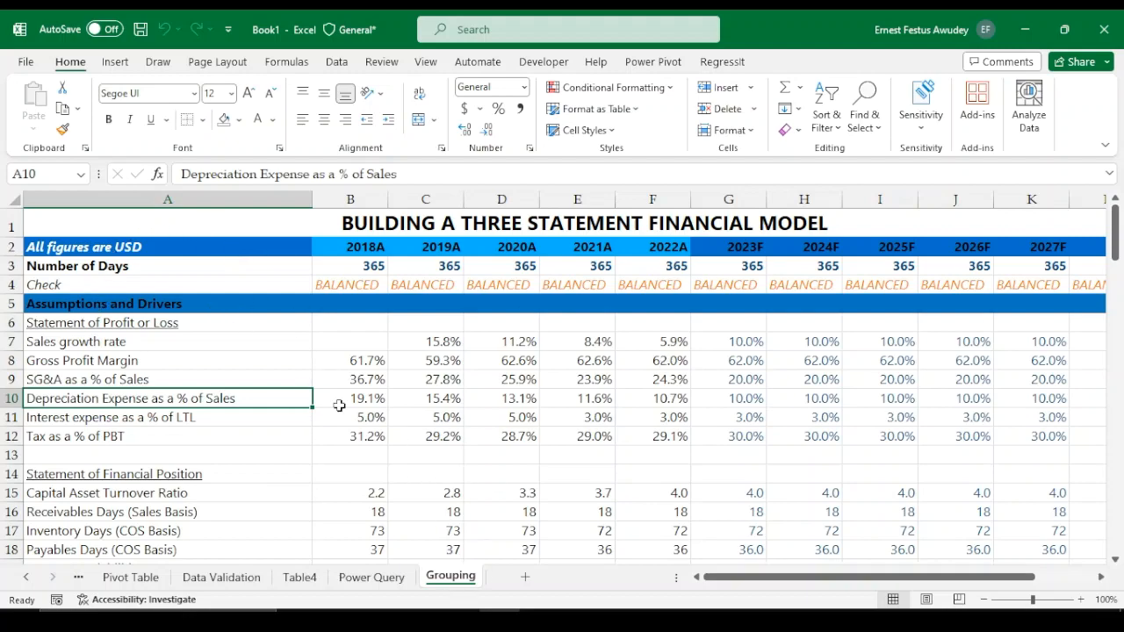
scroll(339, 406, down, 11)
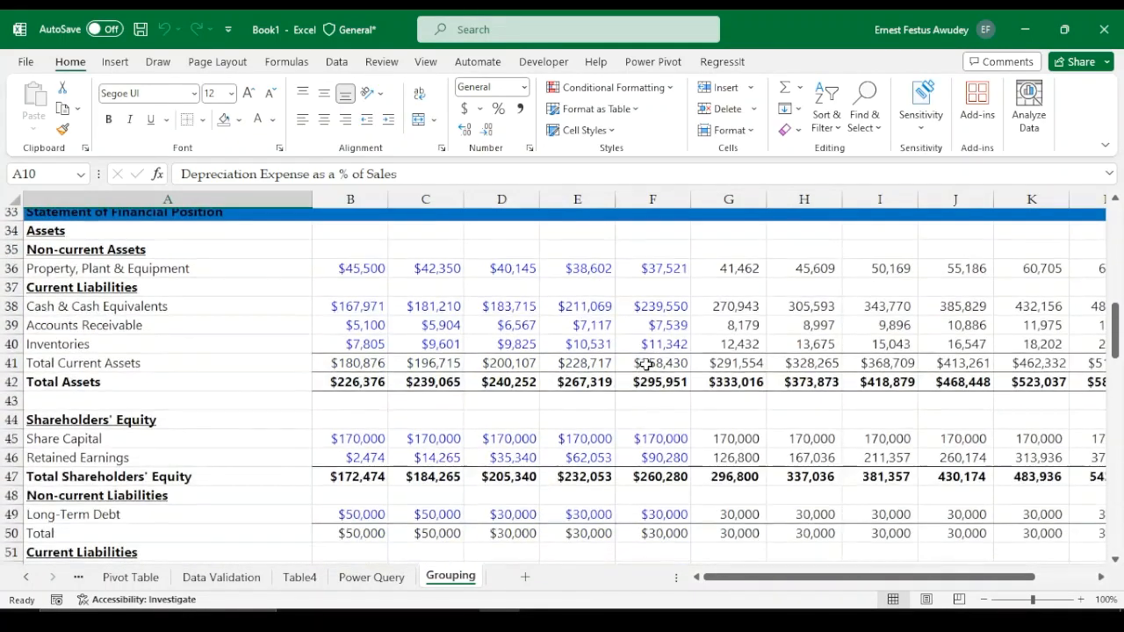
scroll(646, 364, down, 9)
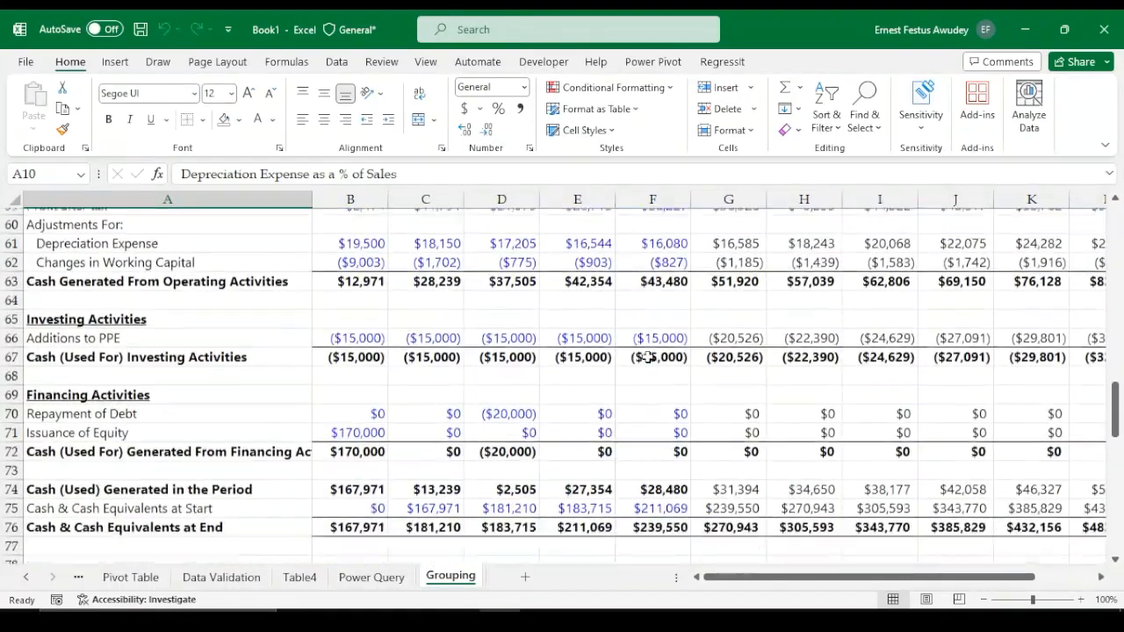
scroll(646, 357, down, 1)
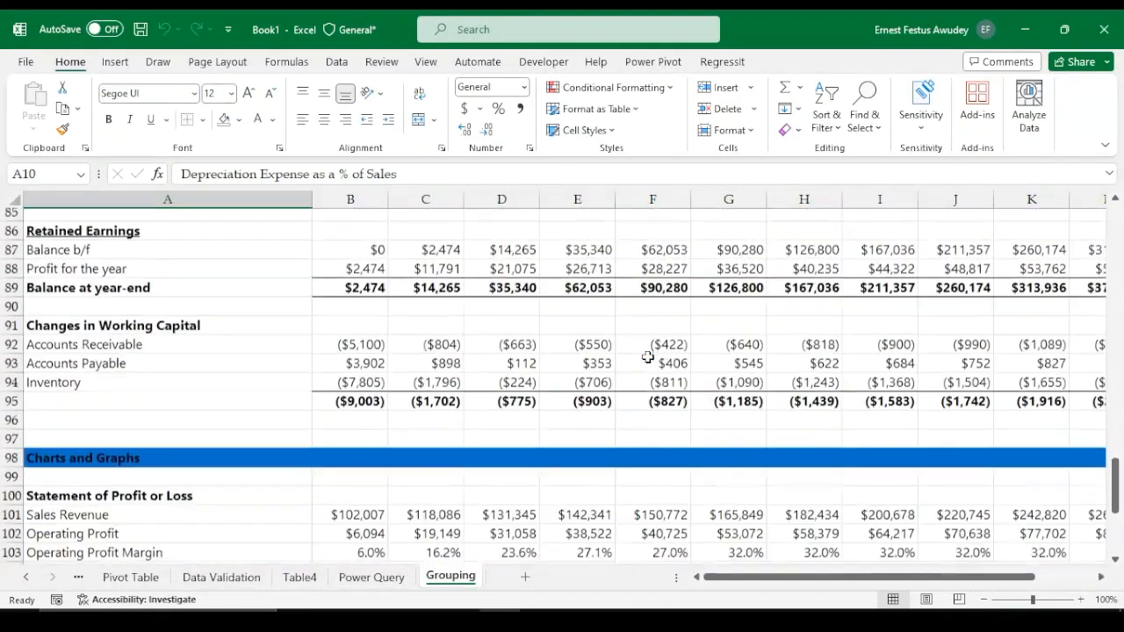
scroll(647, 357, down, 2)
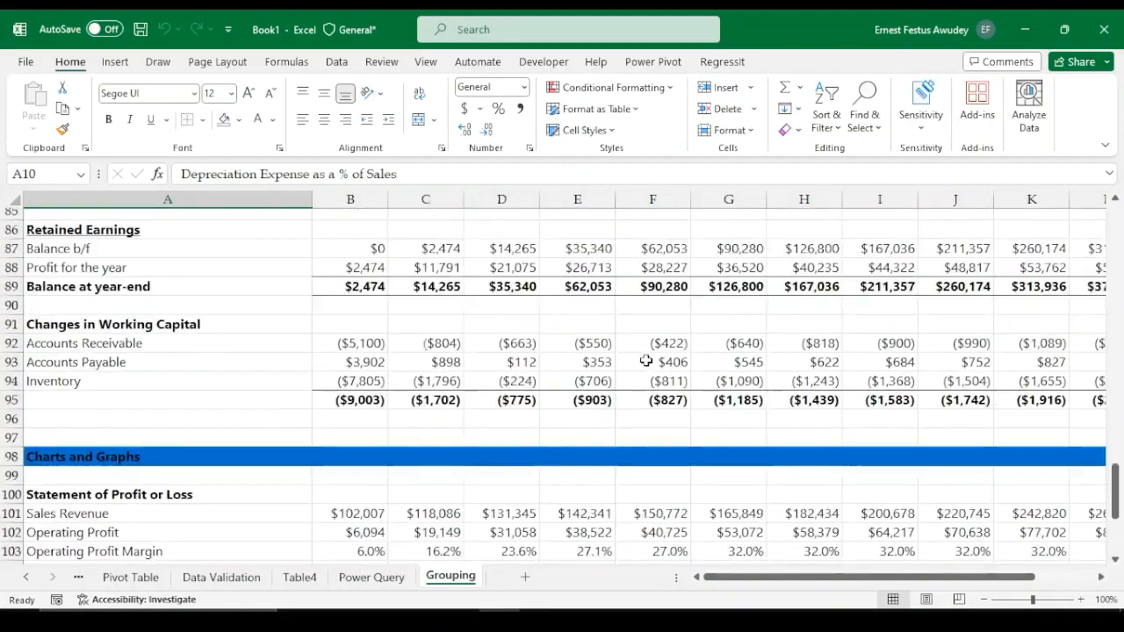
scroll(646, 361, up, 19)
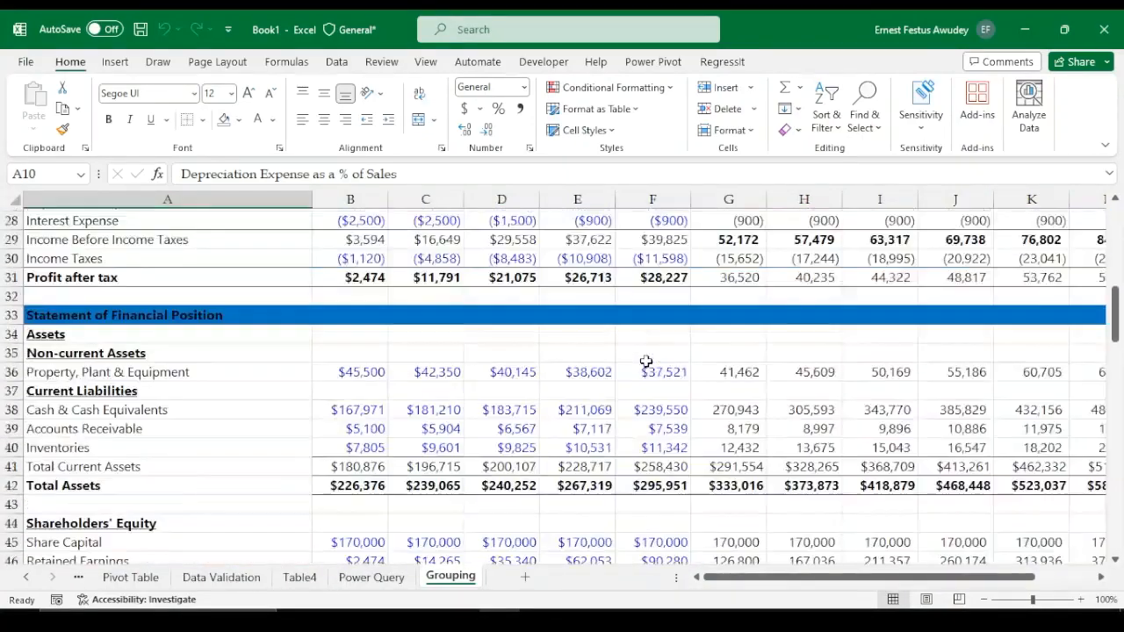
scroll(645, 361, up, 9)
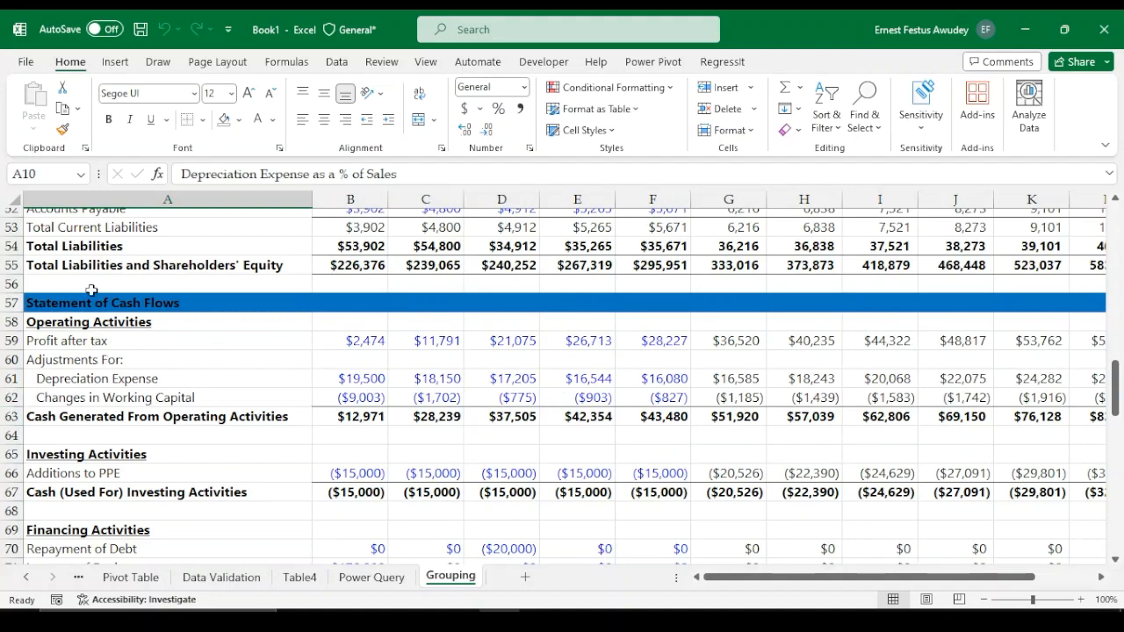
scroll(190, 321, down, 4)
scroll(189, 322, down, 9)
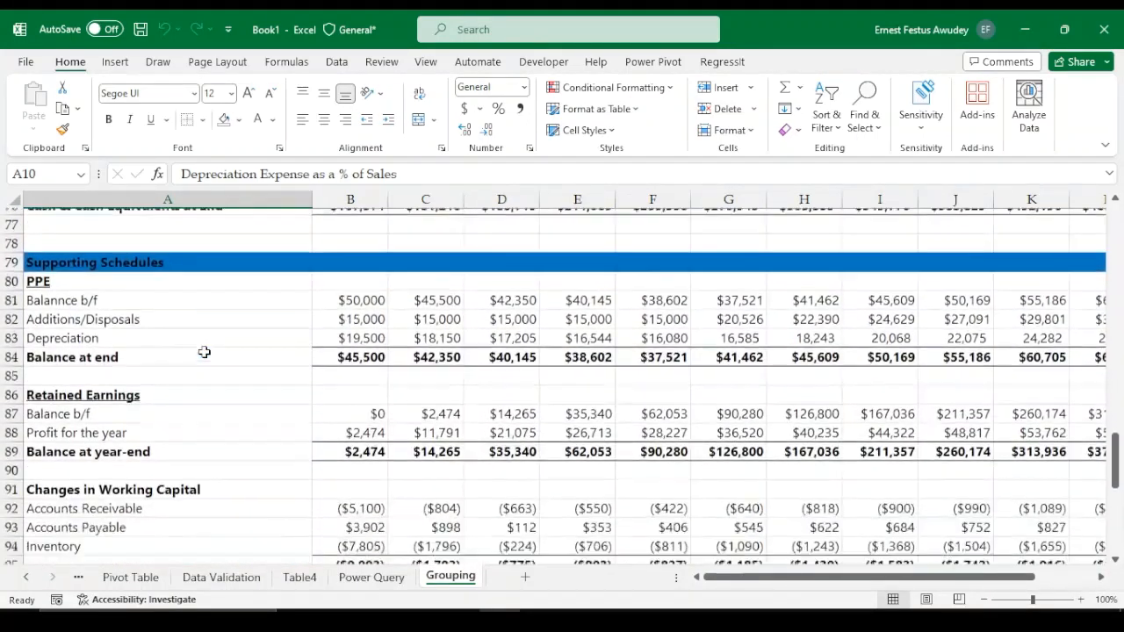
scroll(206, 349, down, 3)
scroll(206, 348, up, 3)
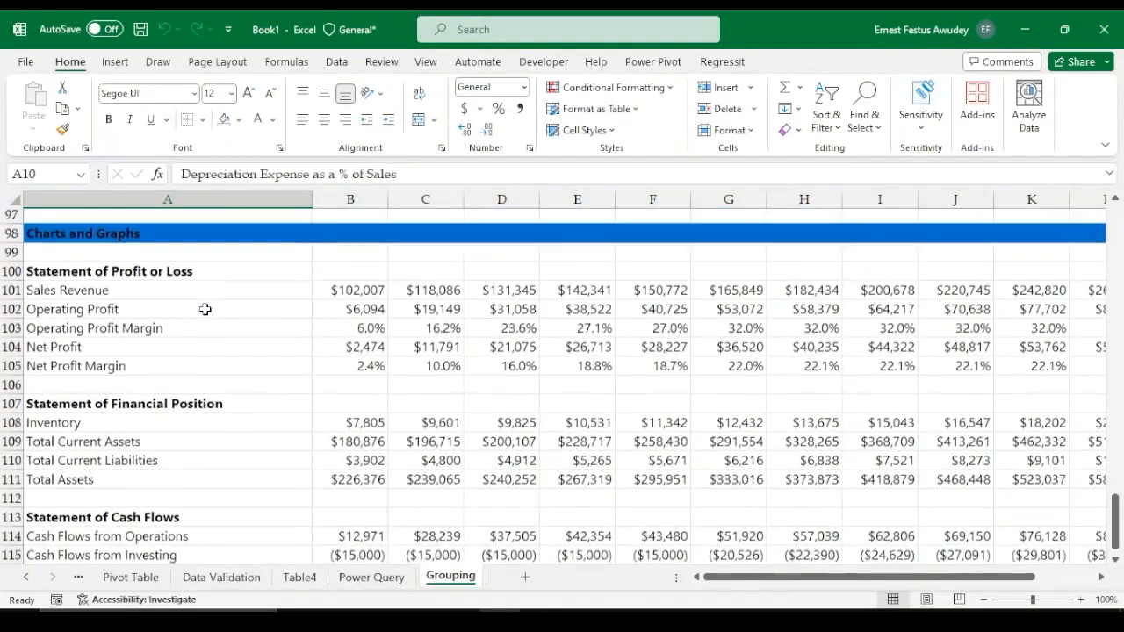
scroll(225, 367, down, 1)
scroll(360, 430, down, 2)
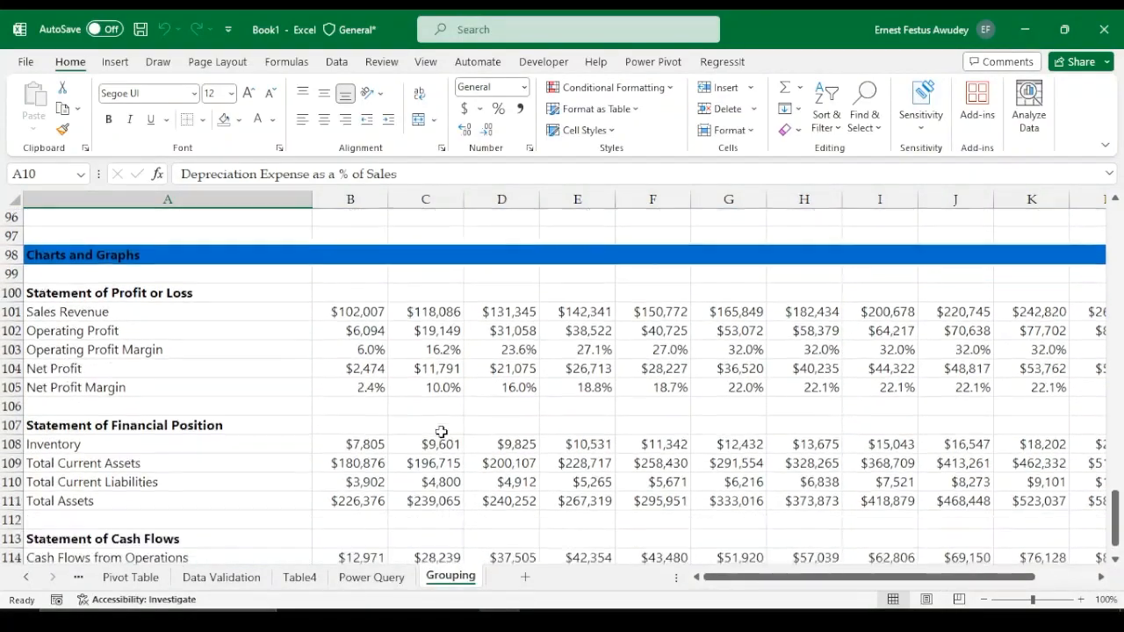
scroll(368, 388, up, 20)
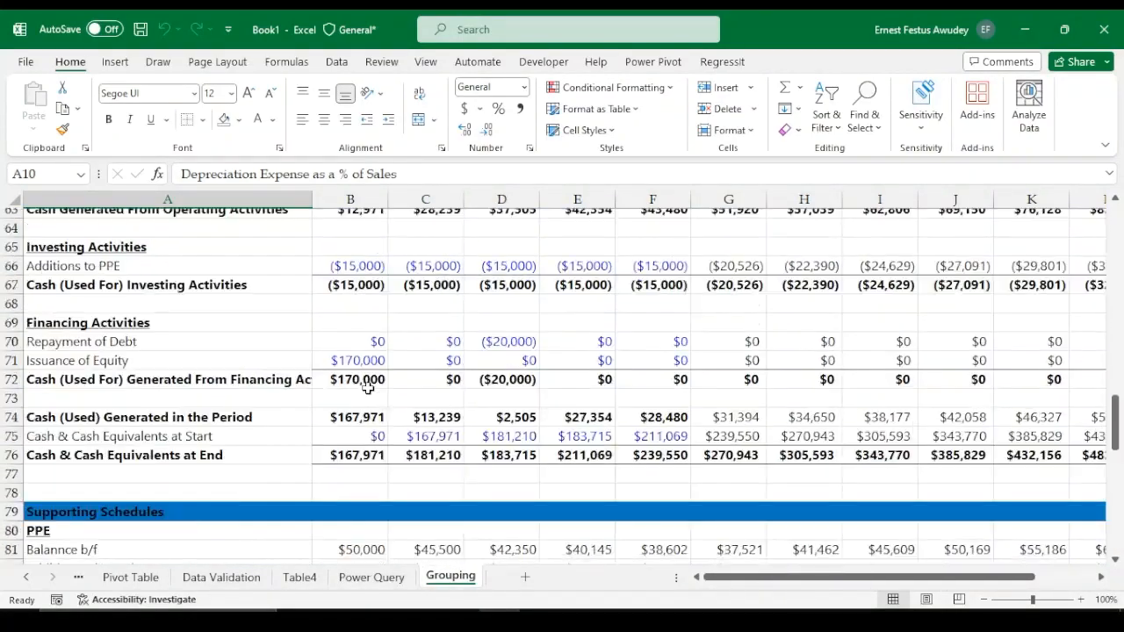
scroll(367, 388, up, 5)
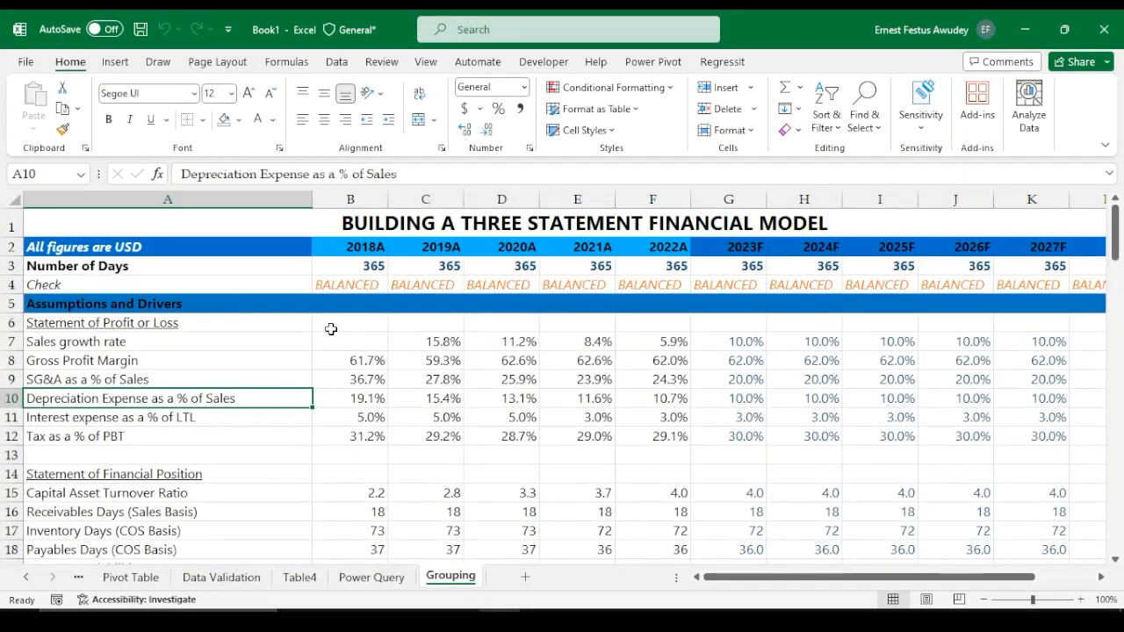
scroll(540, 404, down, 2)
scroll(547, 405, up, 2)
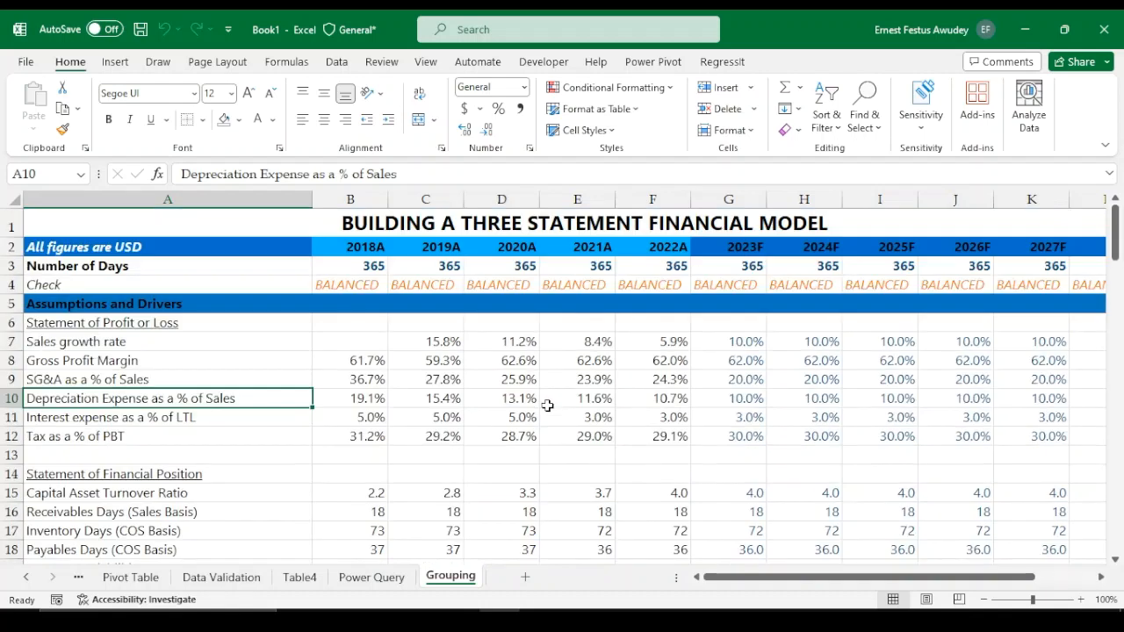
Group rows 6 to 19 under Assumptions and Drivers into an outline group
click(11, 322)
scroll(15, 386, down, 3)
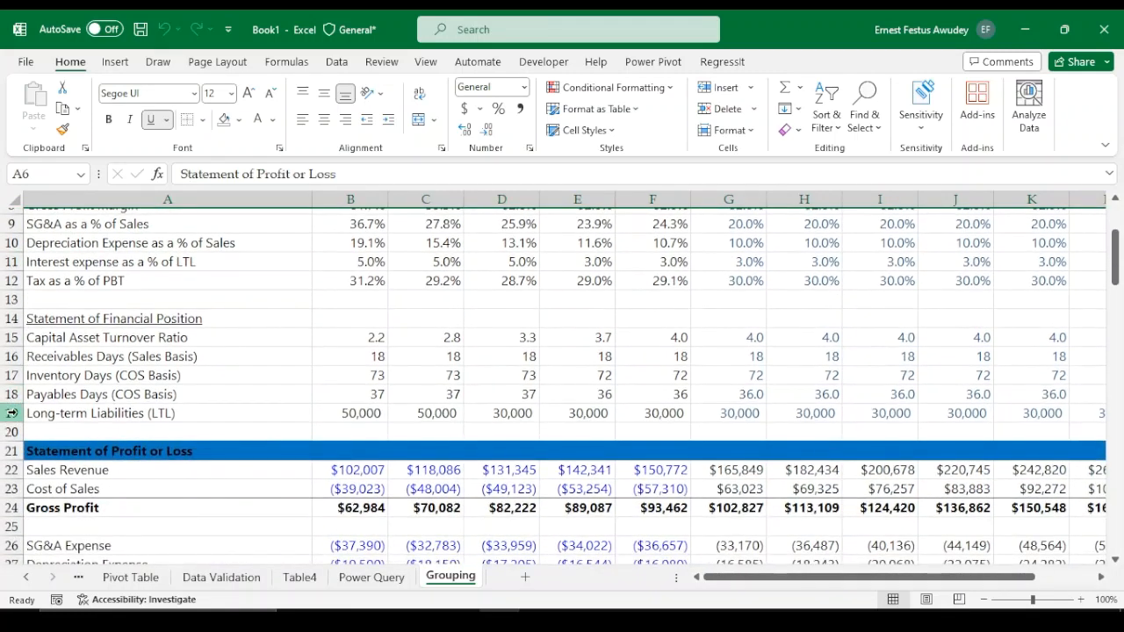
shift+click(11, 413)
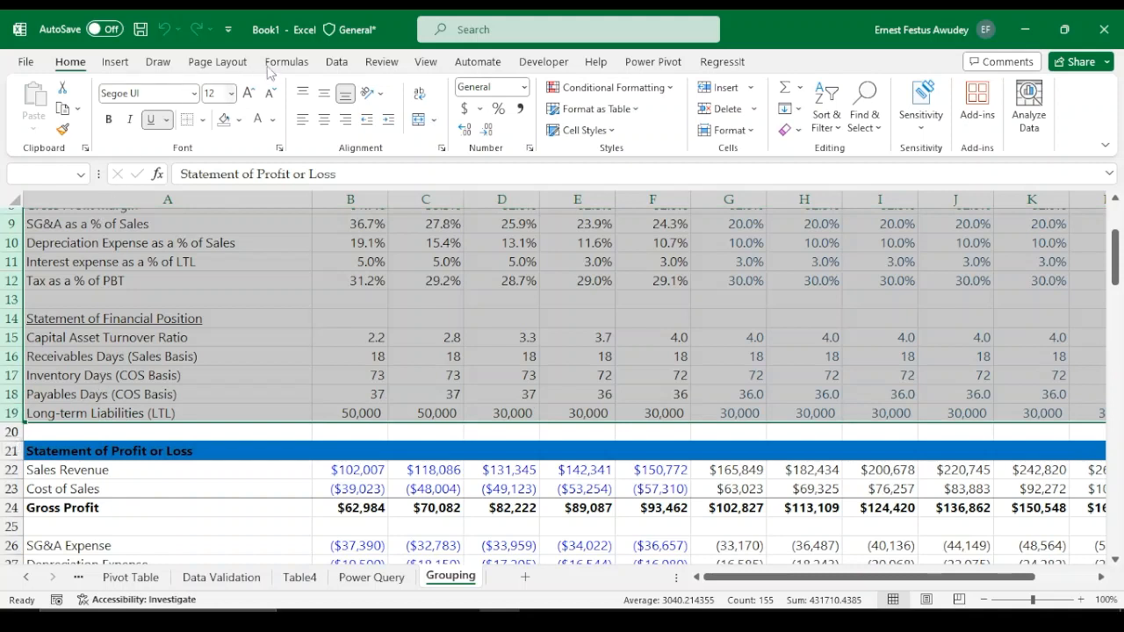
click(426, 63)
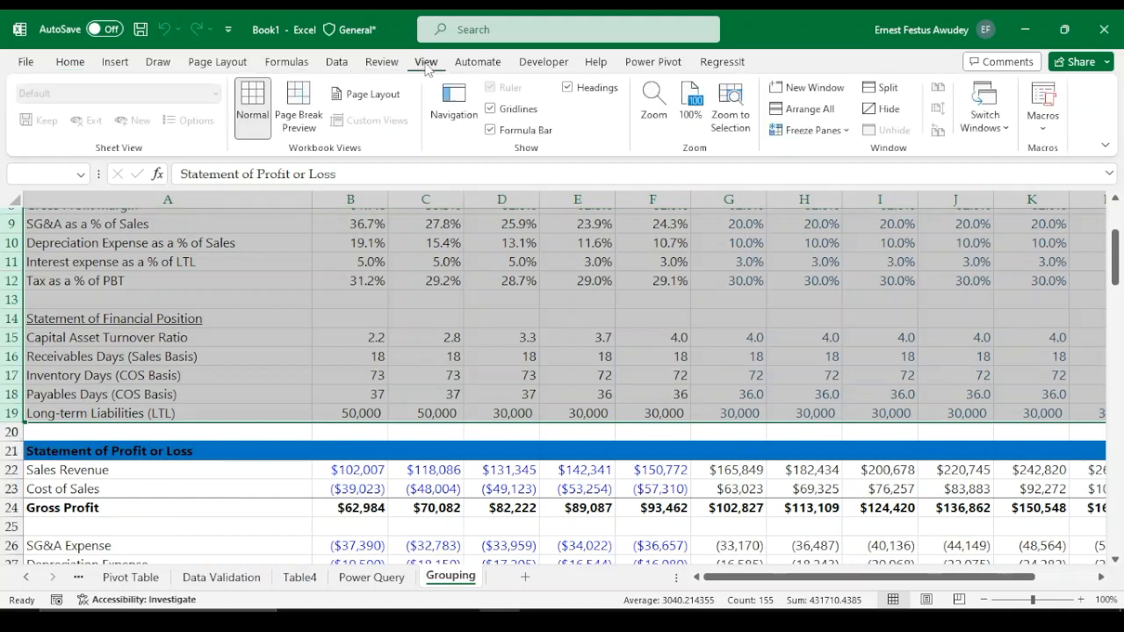
click(338, 63)
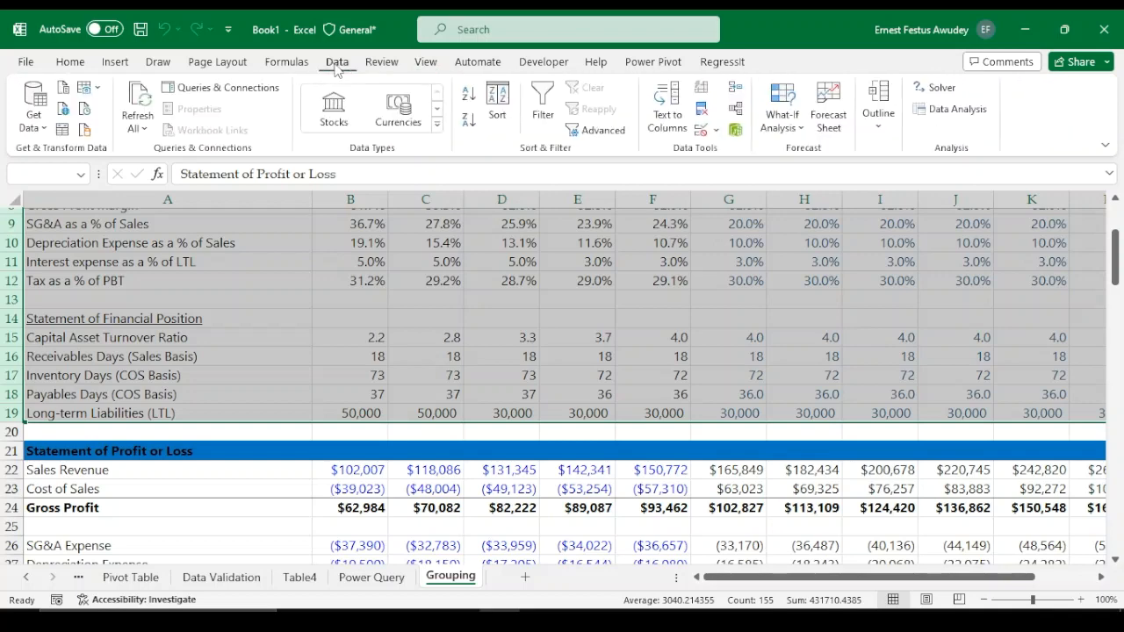
click(879, 127)
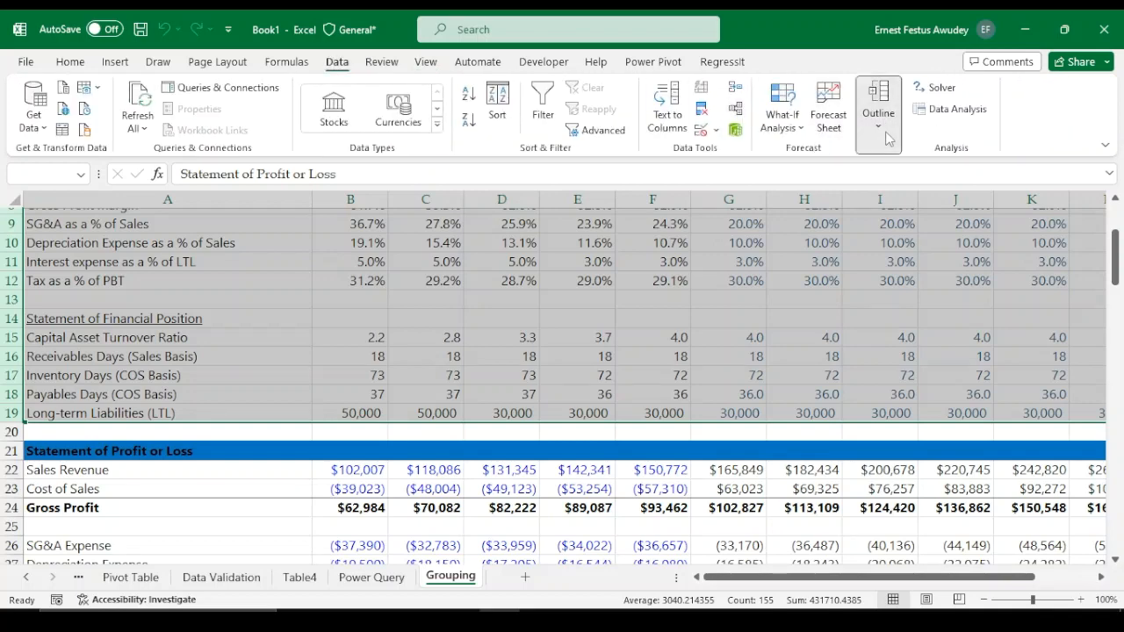
click(878, 176)
Collapse the Assumptions and Drivers row group, expand it, and collapse it again
scroll(101, 404, up, 3)
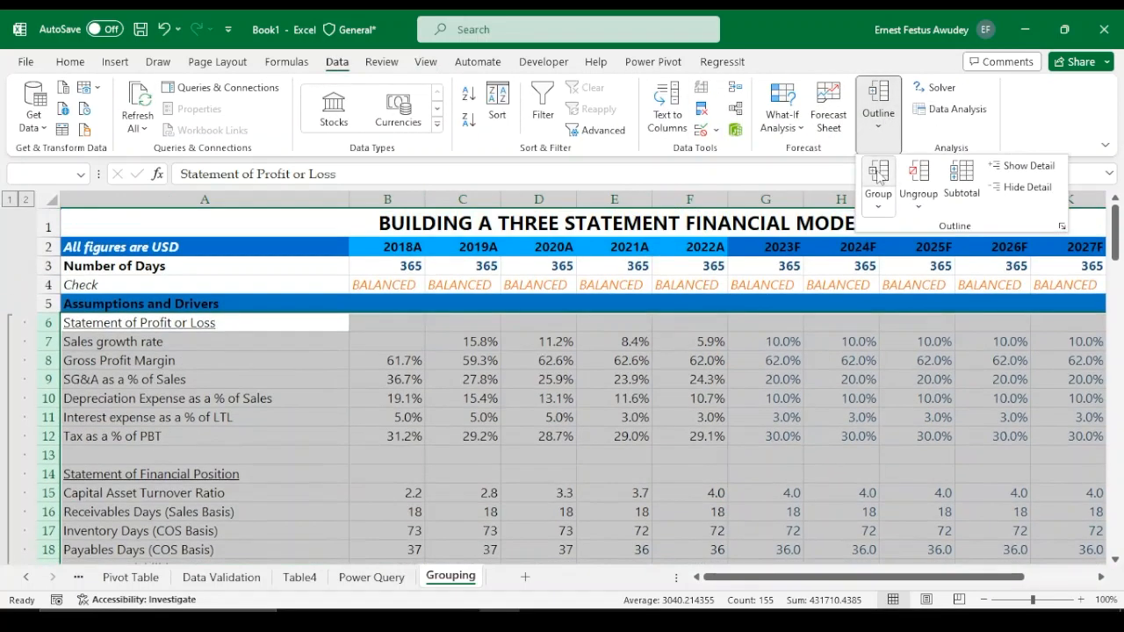
scroll(126, 390, down, 3)
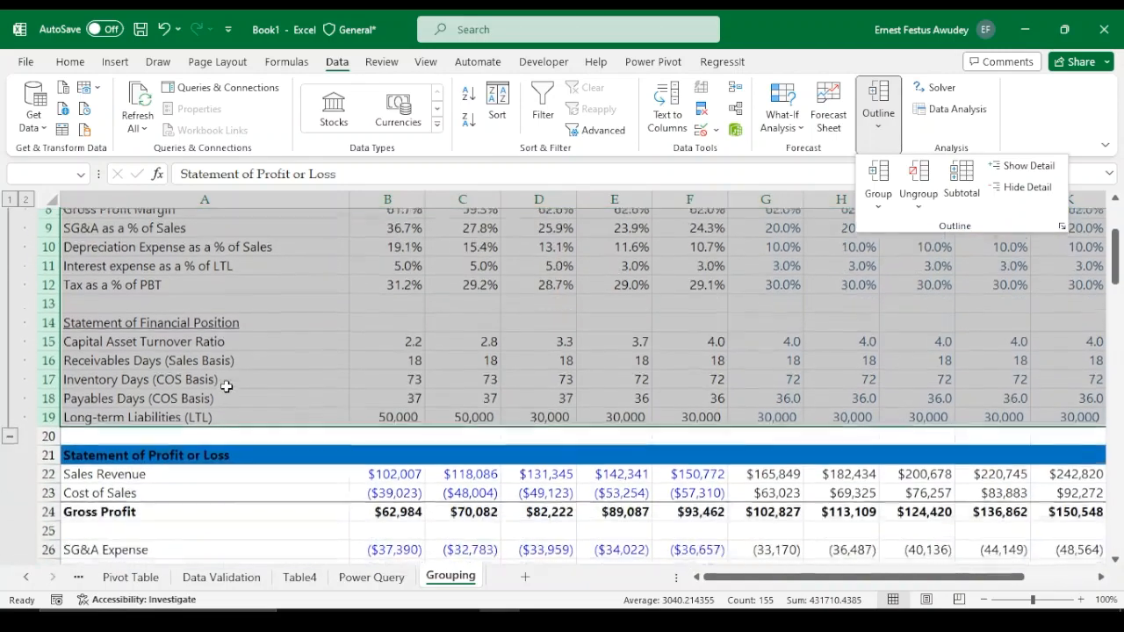
click(9, 432)
click(9, 432)
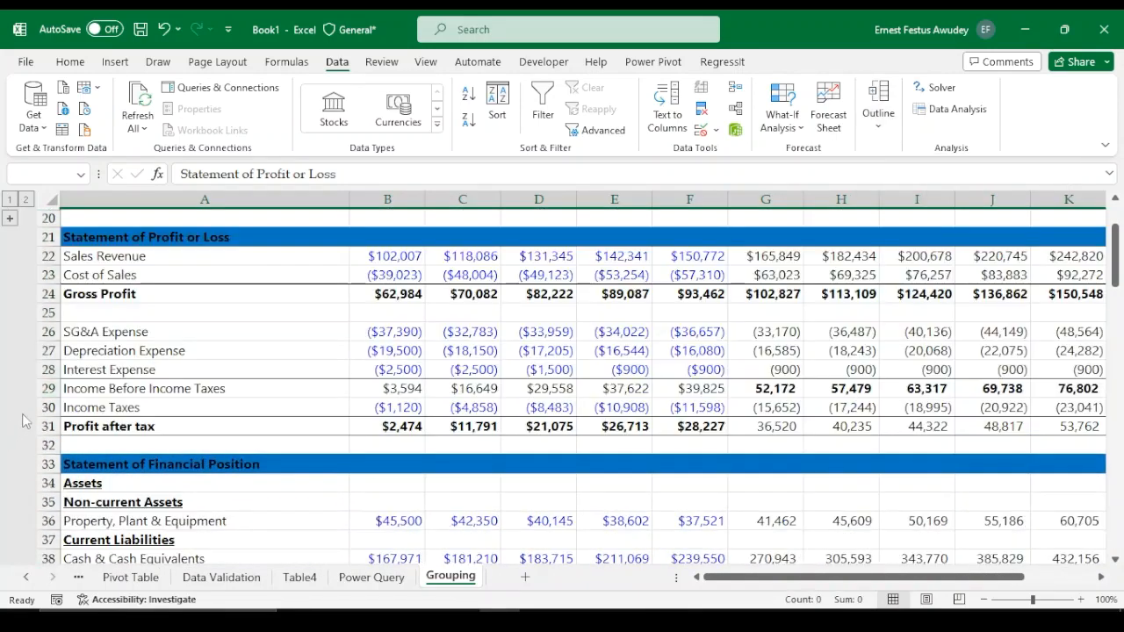
scroll(144, 399, up, 3)
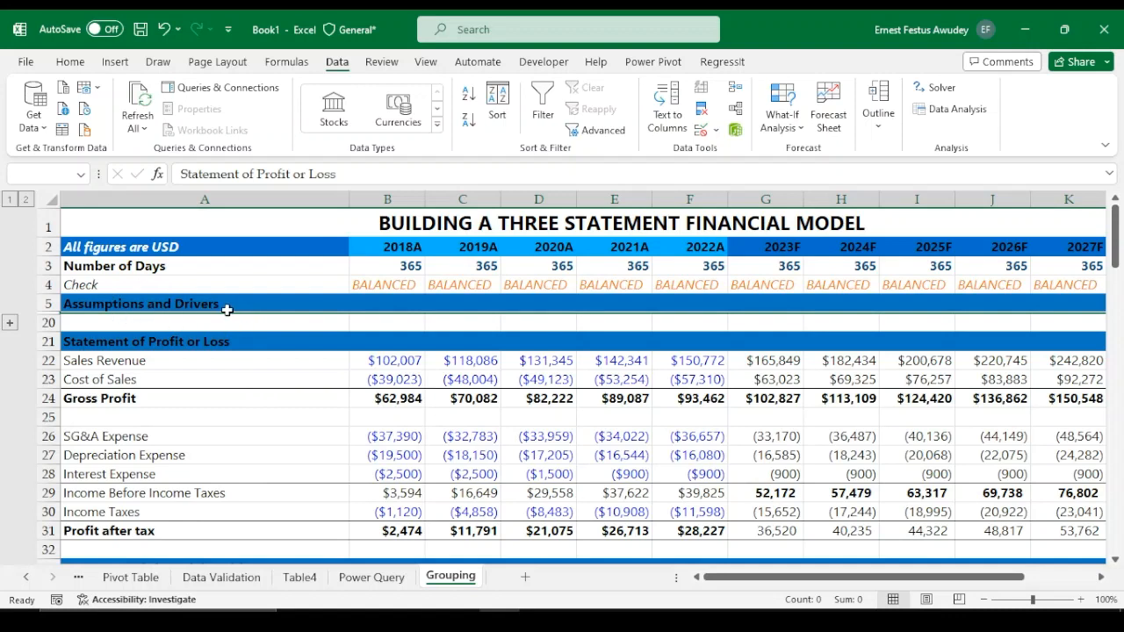
click(10, 322)
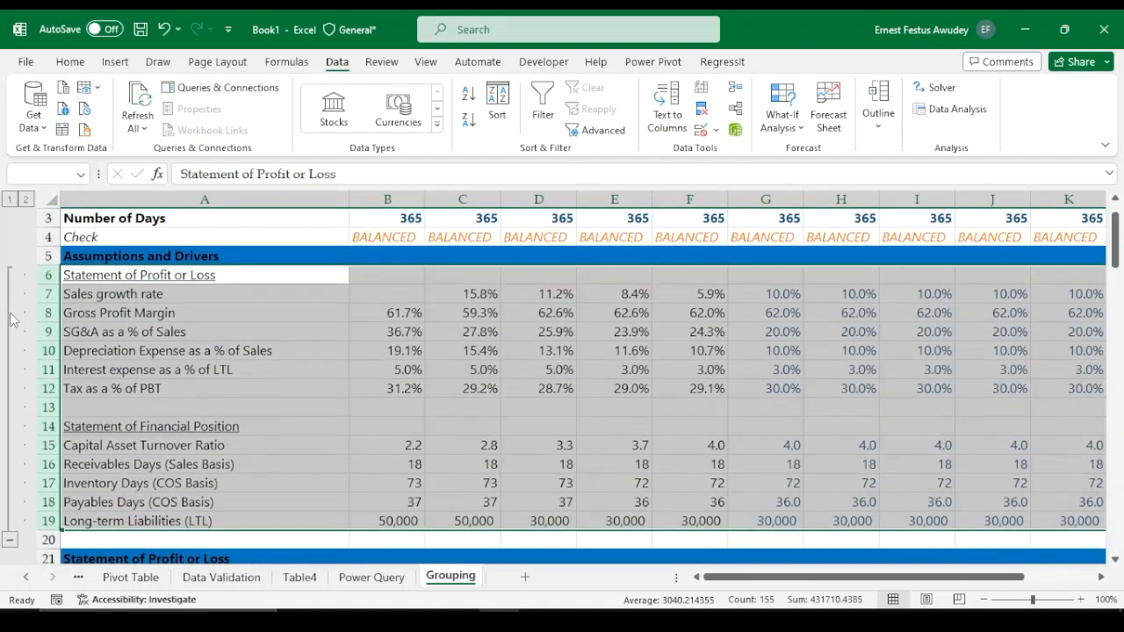
scroll(12, 320, up, 1)
scroll(35, 422, down, 1)
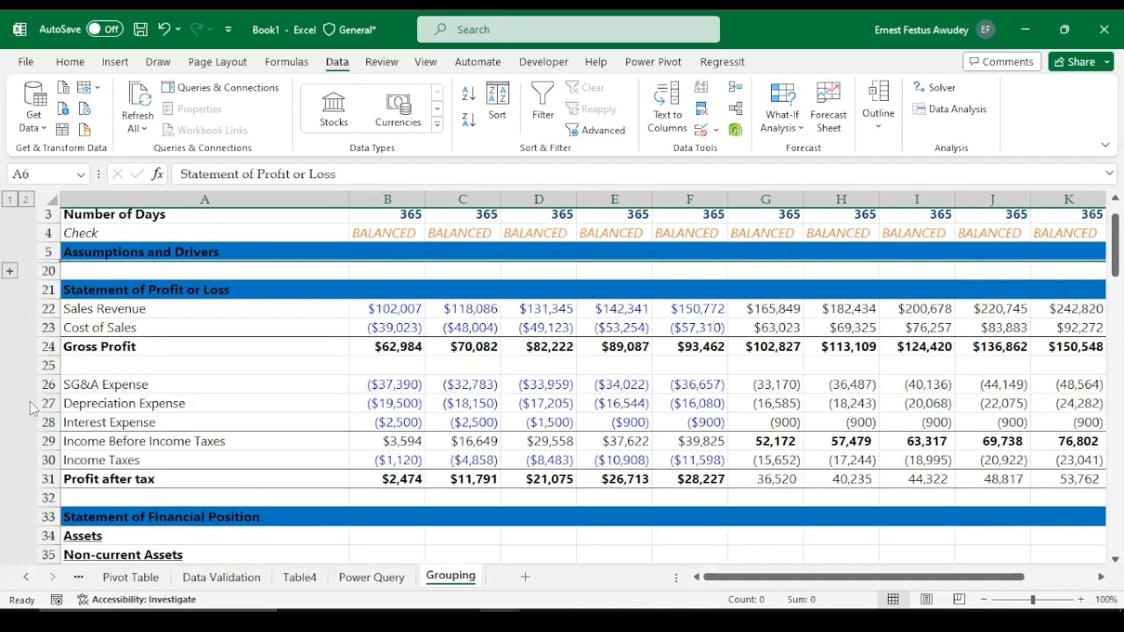
click(10, 535)
Group rows 22 to 31 of the Statement of Profit or Loss and collapse that group
click(47, 308)
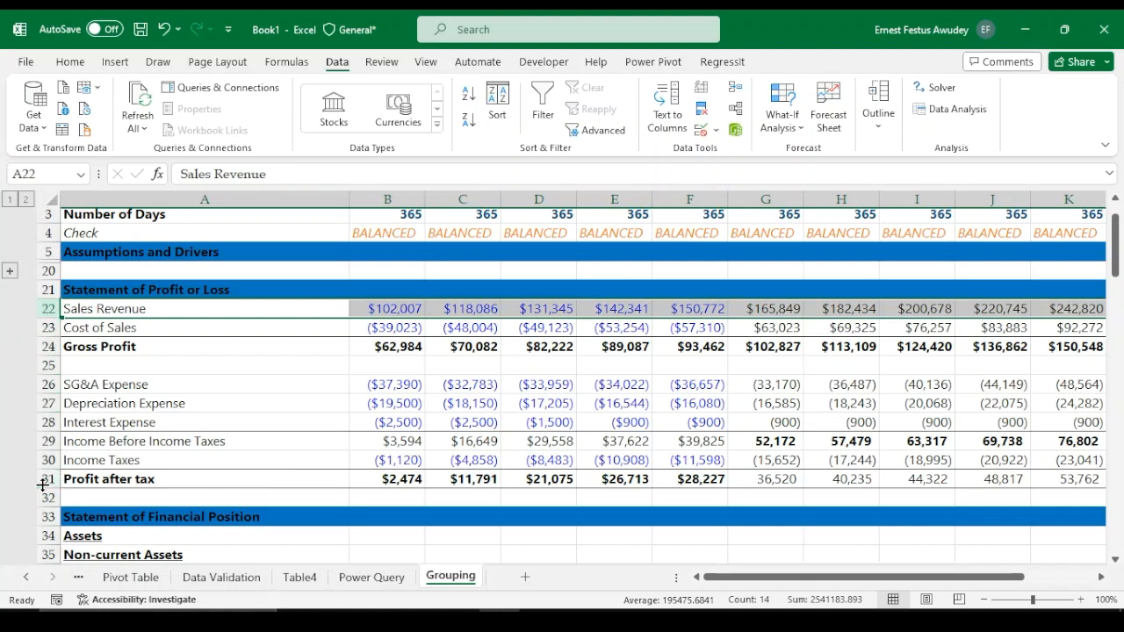
shift+click(42, 480)
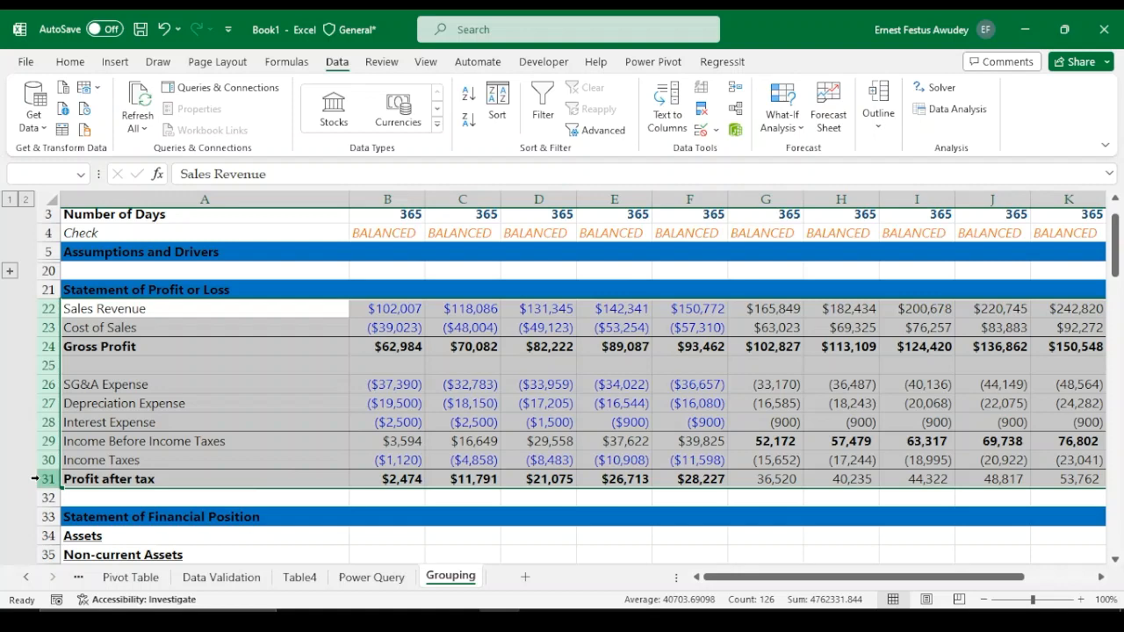
key(shift+alt+Right)
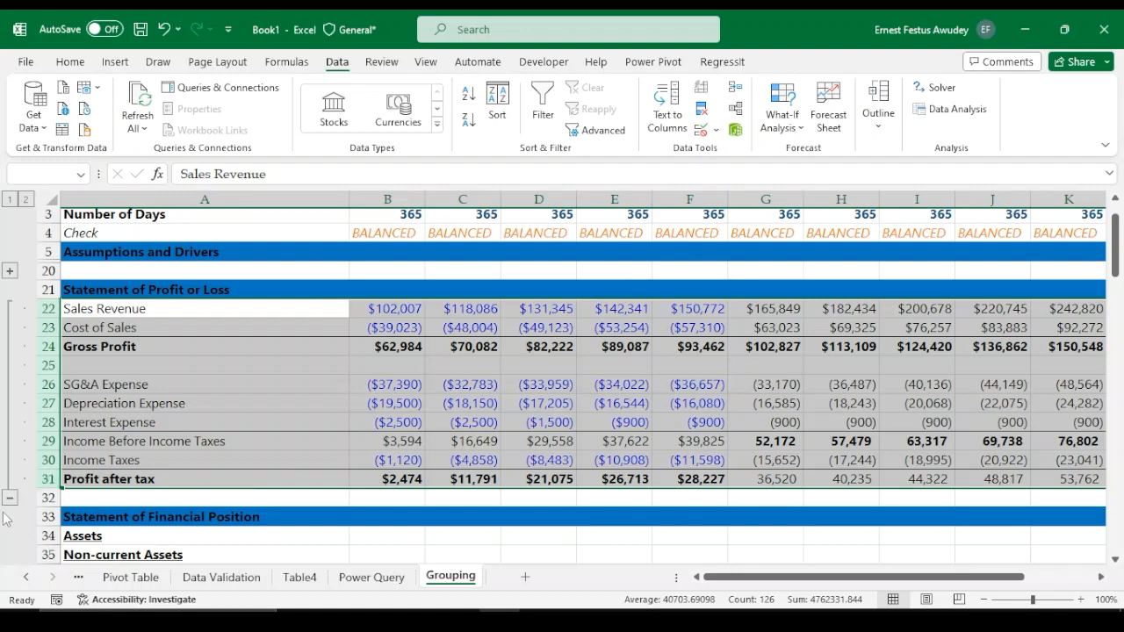
click(10, 497)
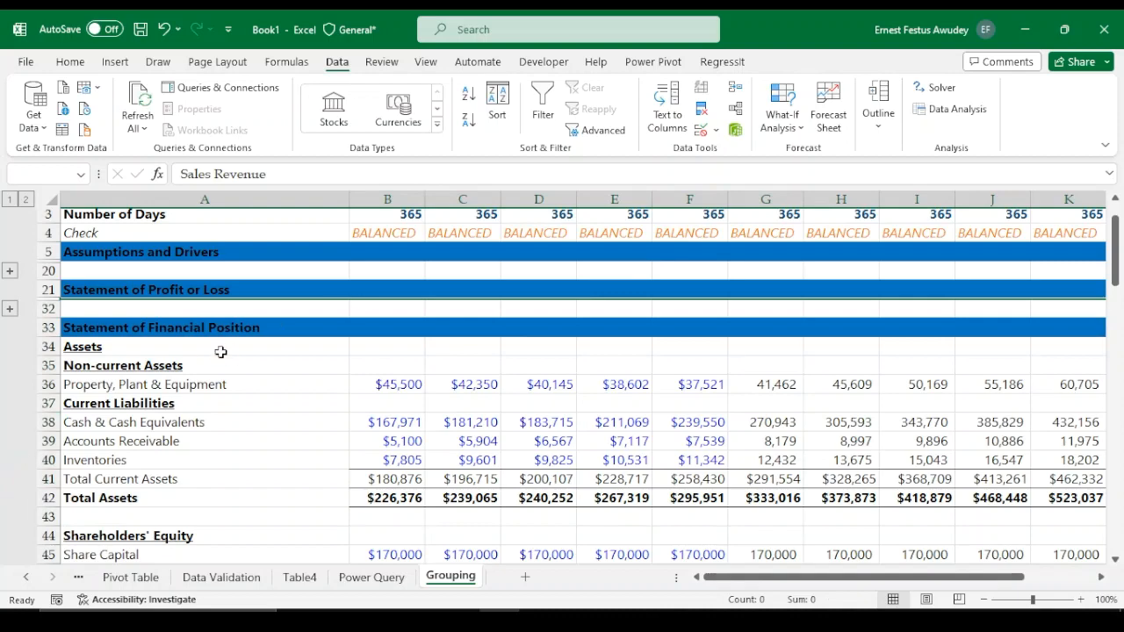
Group rows 34 to 55 of the Statement of Financial Position
click(44, 347)
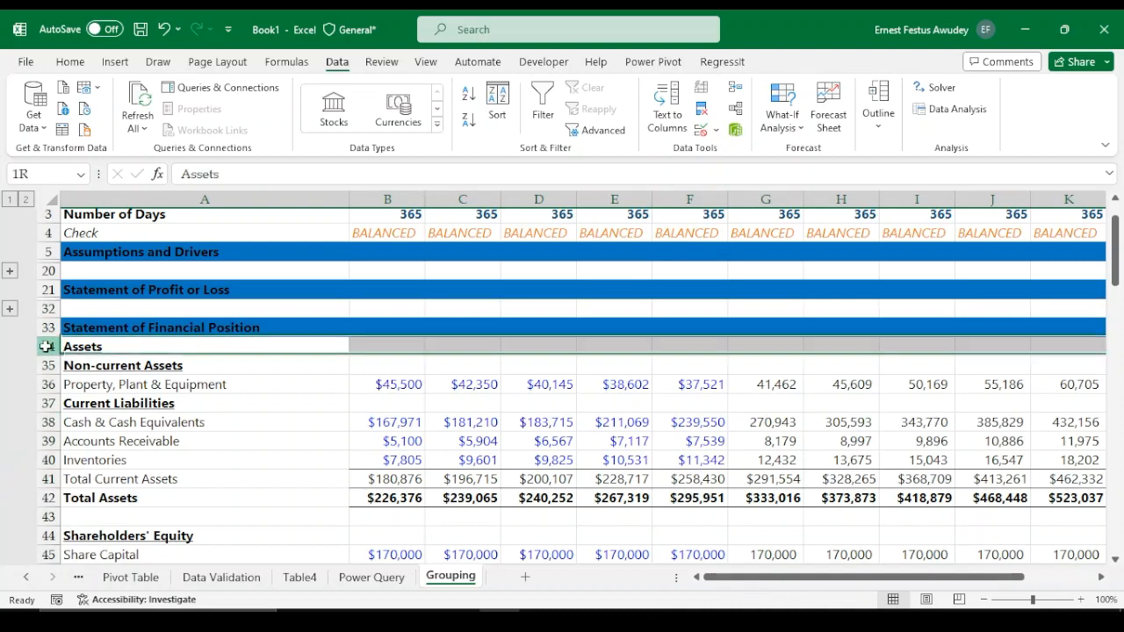
scroll(159, 412, down, 2)
scroll(159, 412, down, 4)
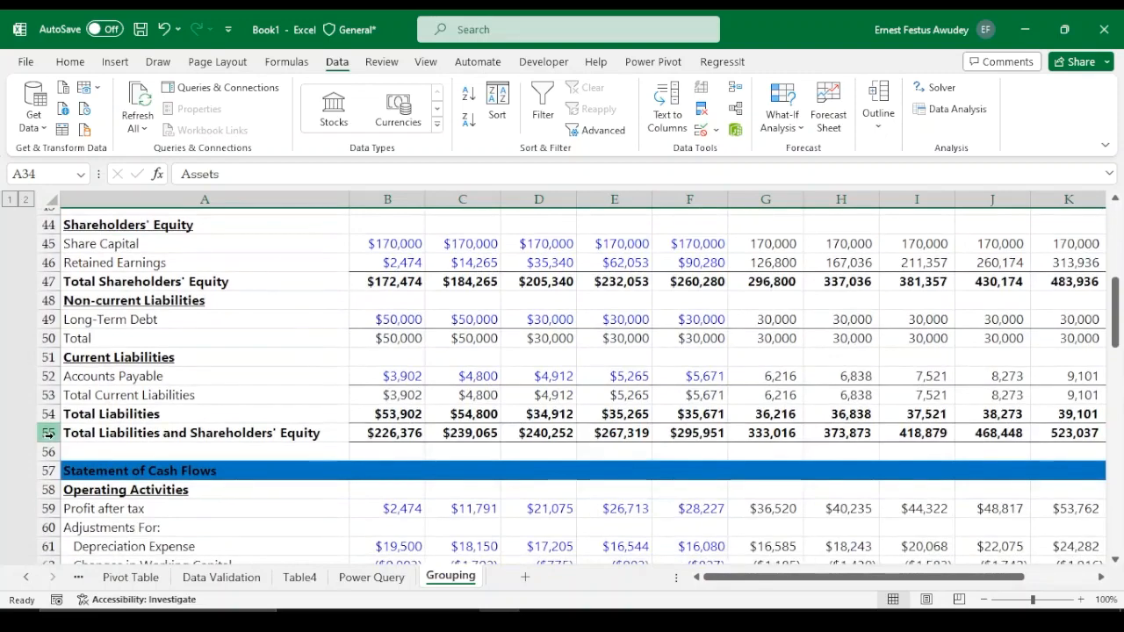
shift+click(48, 432)
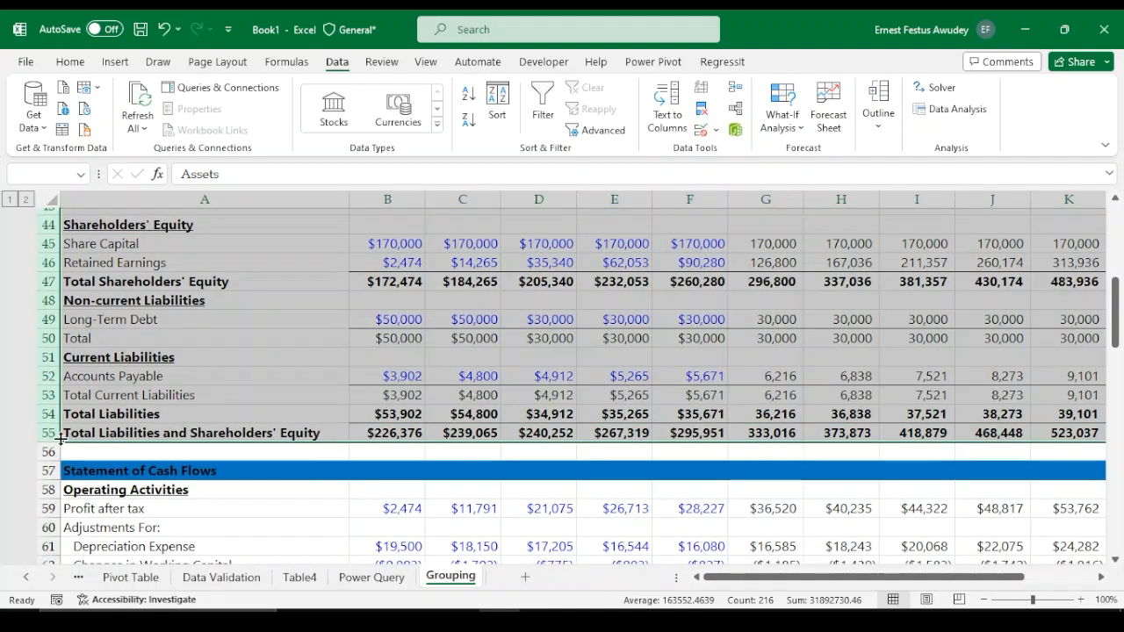
key(shift+alt+Right)
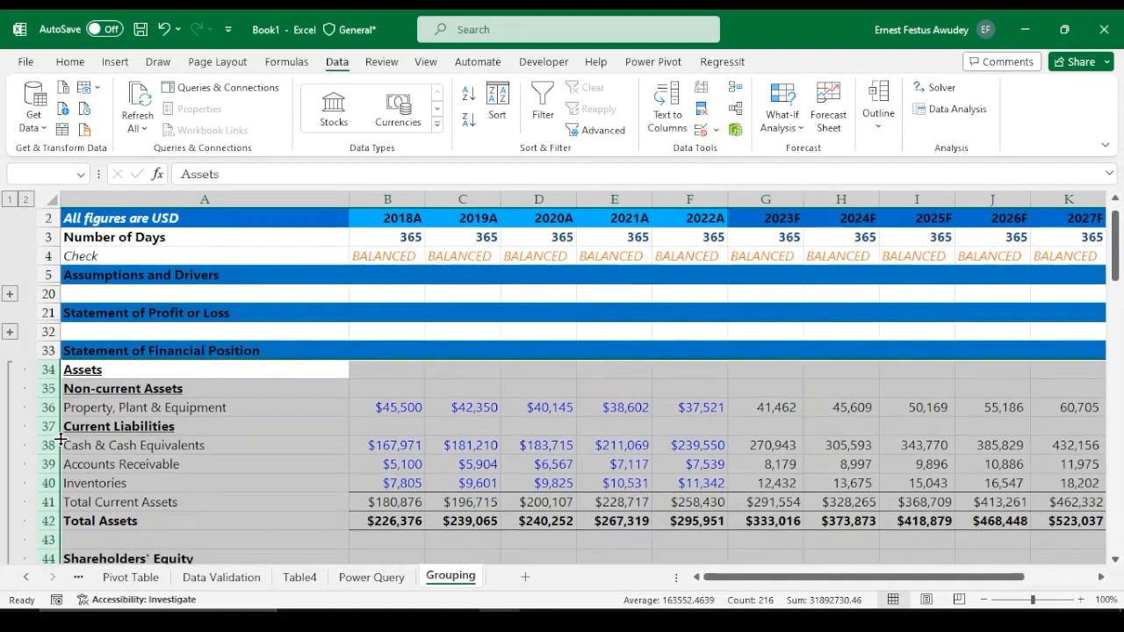
scroll(39, 546, down, 4)
scroll(37, 546, down, 1)
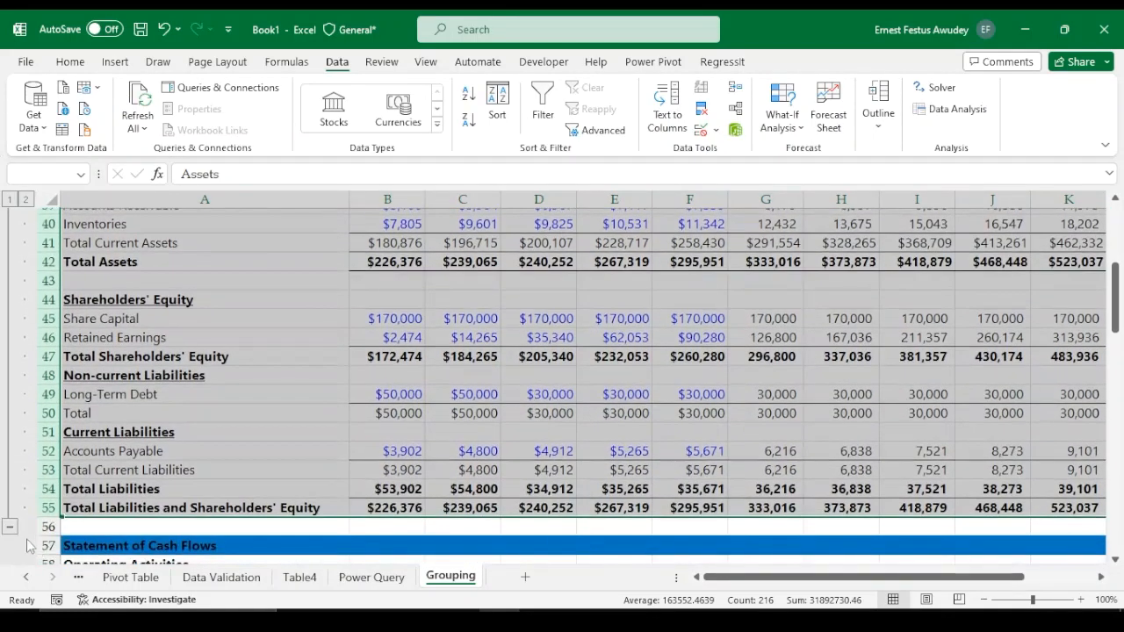
Collapse the Statement of Financial Position row group
click(14, 528)
scroll(93, 483, down, 1)
scroll(95, 482, up, 2)
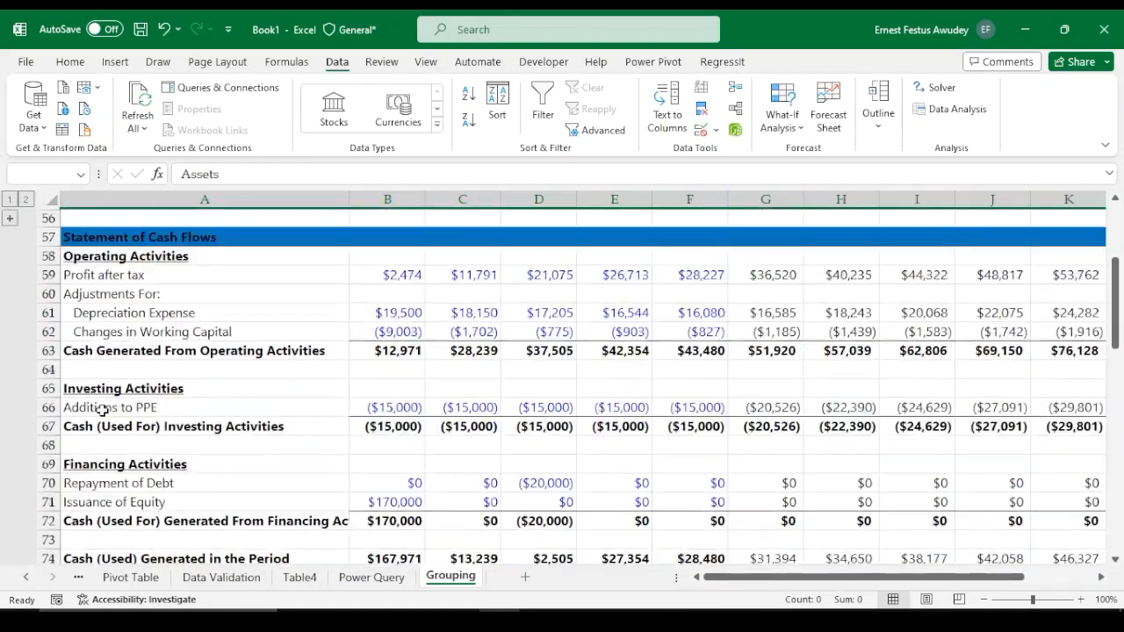
Group rows 58 to 77 of the Statement of Cash Flows and collapse that group
click(35, 307)
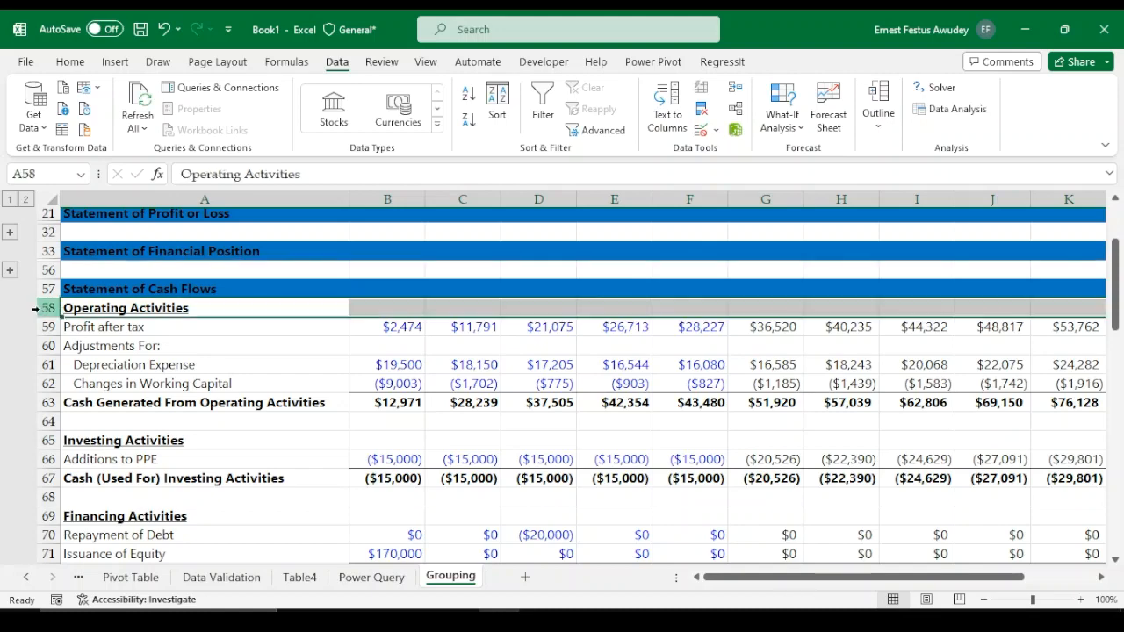
scroll(44, 395, down, 4)
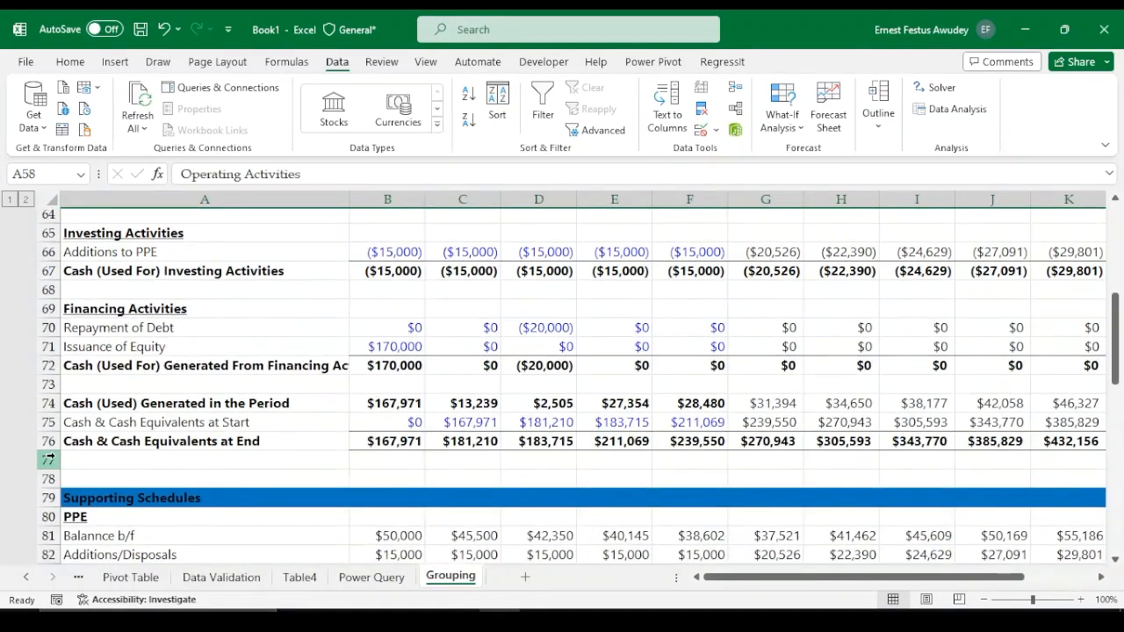
shift+click(48, 457)
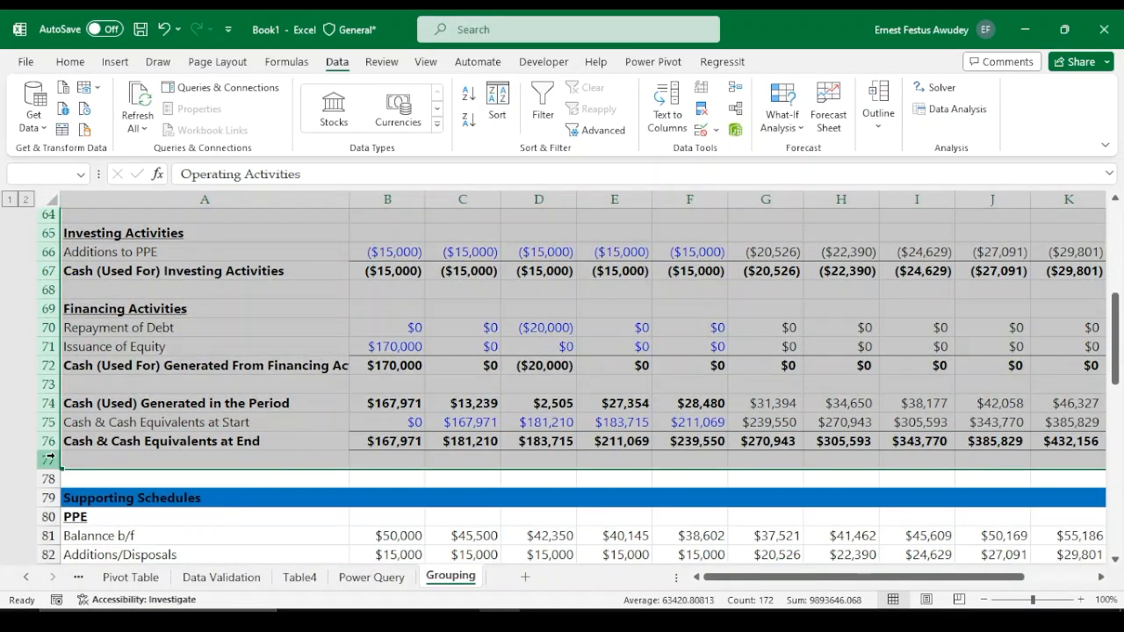
key(alt+shift+Right)
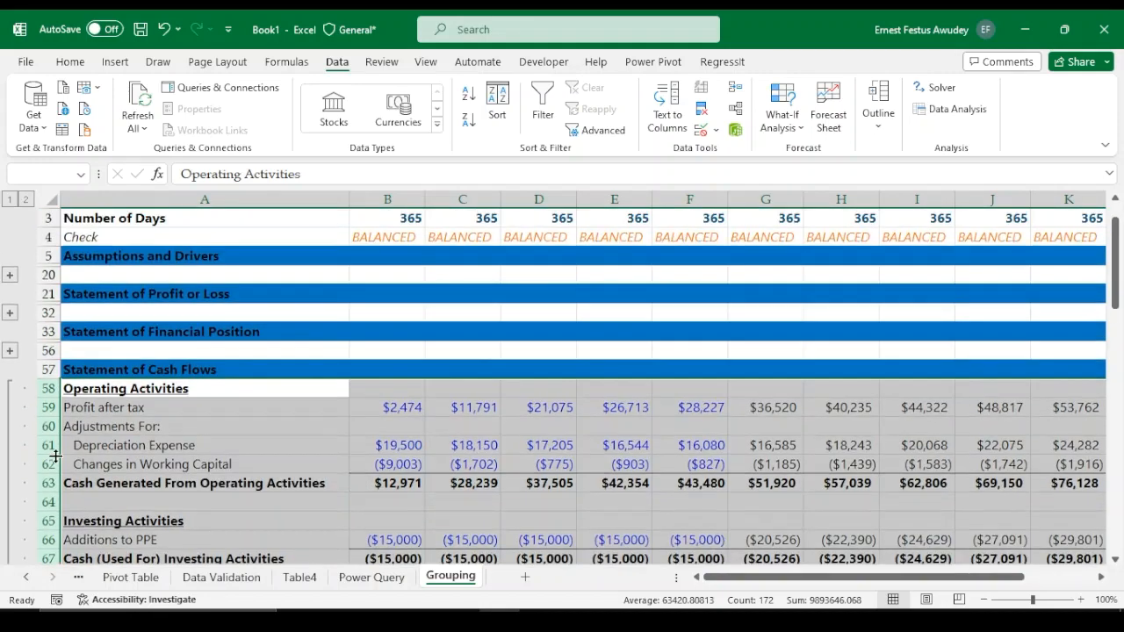
scroll(109, 393, down, 5)
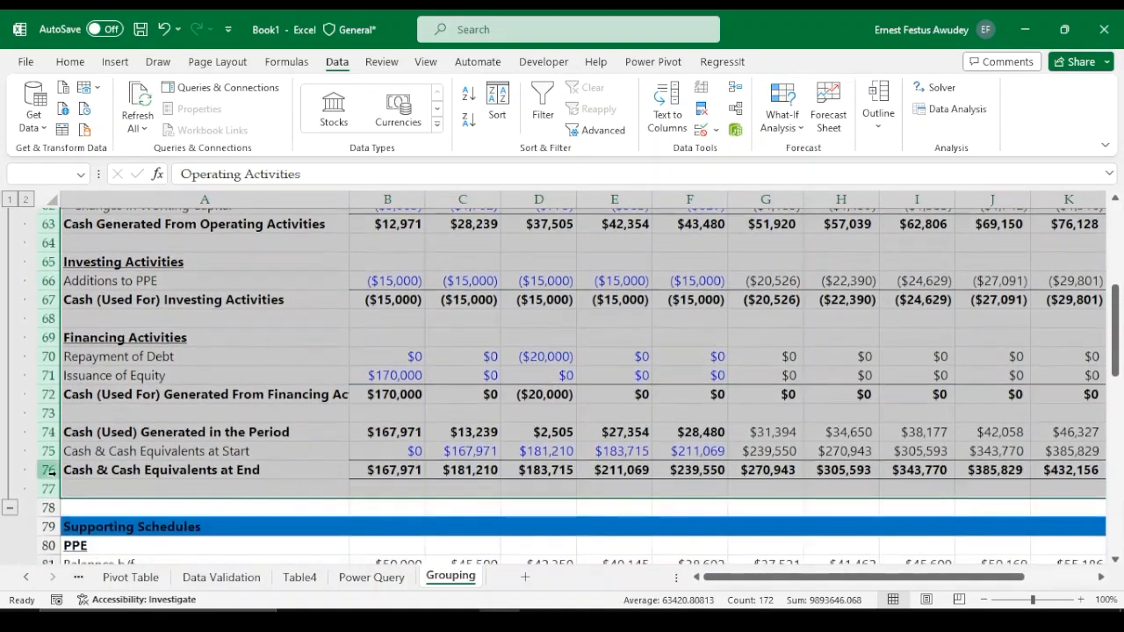
click(10, 508)
Group rows 80 to 96 under Supporting Schedules and collapse that group
scroll(103, 428, down, 2)
scroll(103, 428, up, 1)
scroll(103, 428, up, 2)
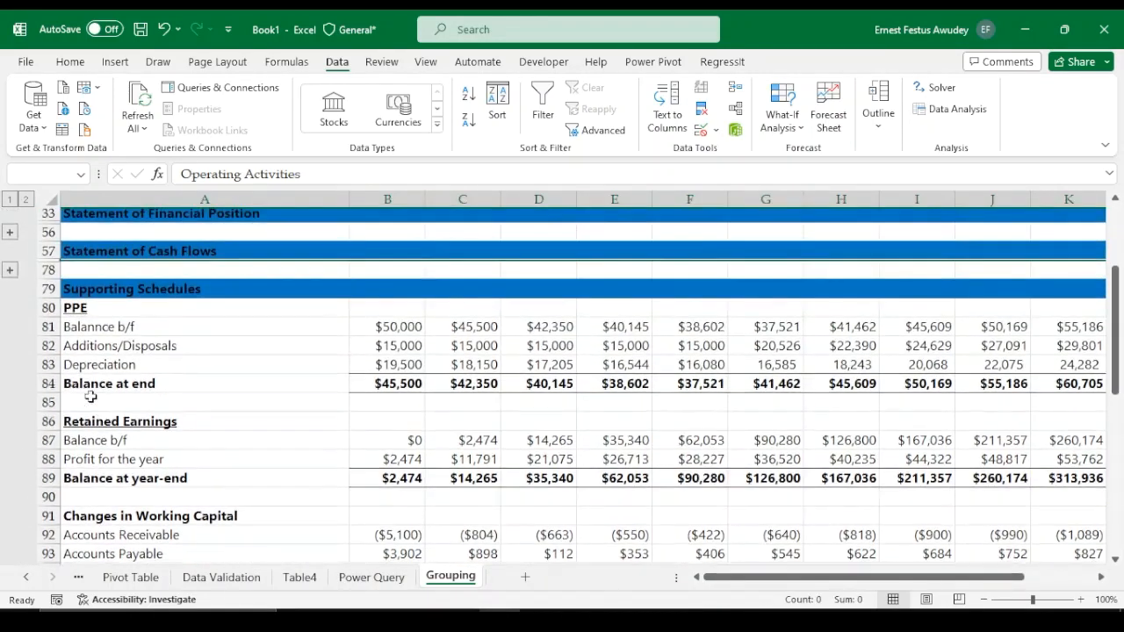
click(49, 308)
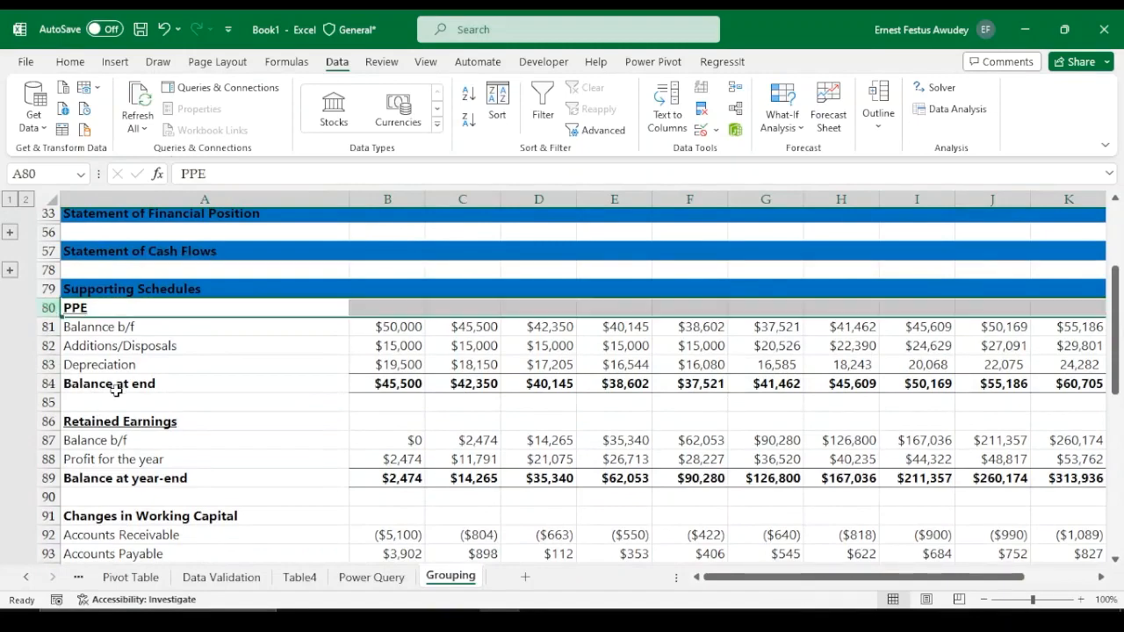
scroll(103, 516, down, 2)
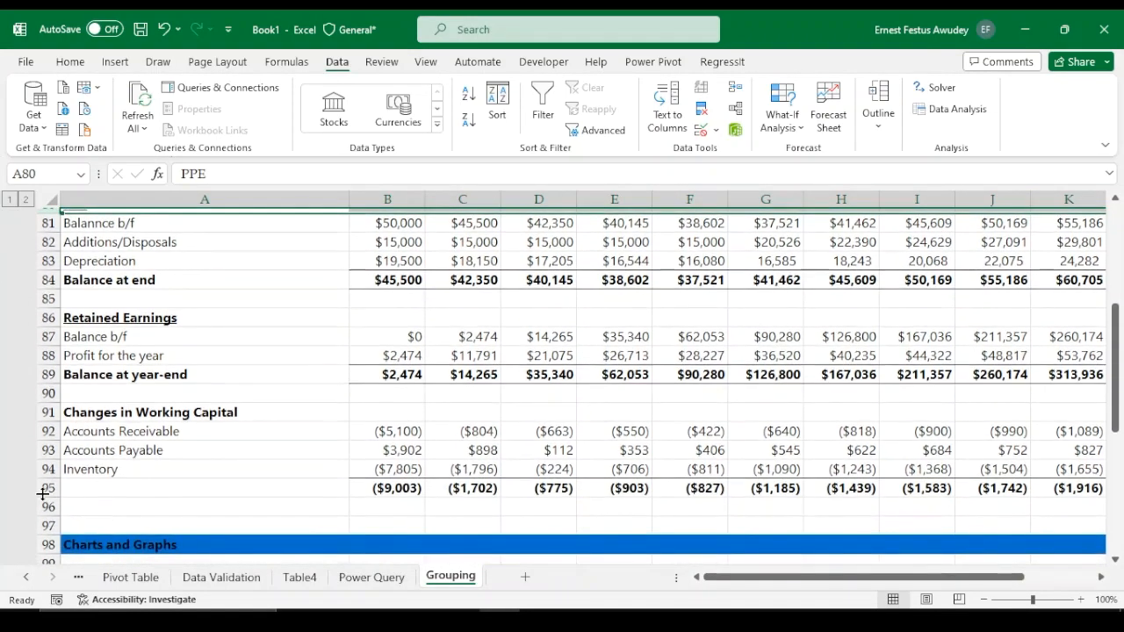
shift+click(42, 495)
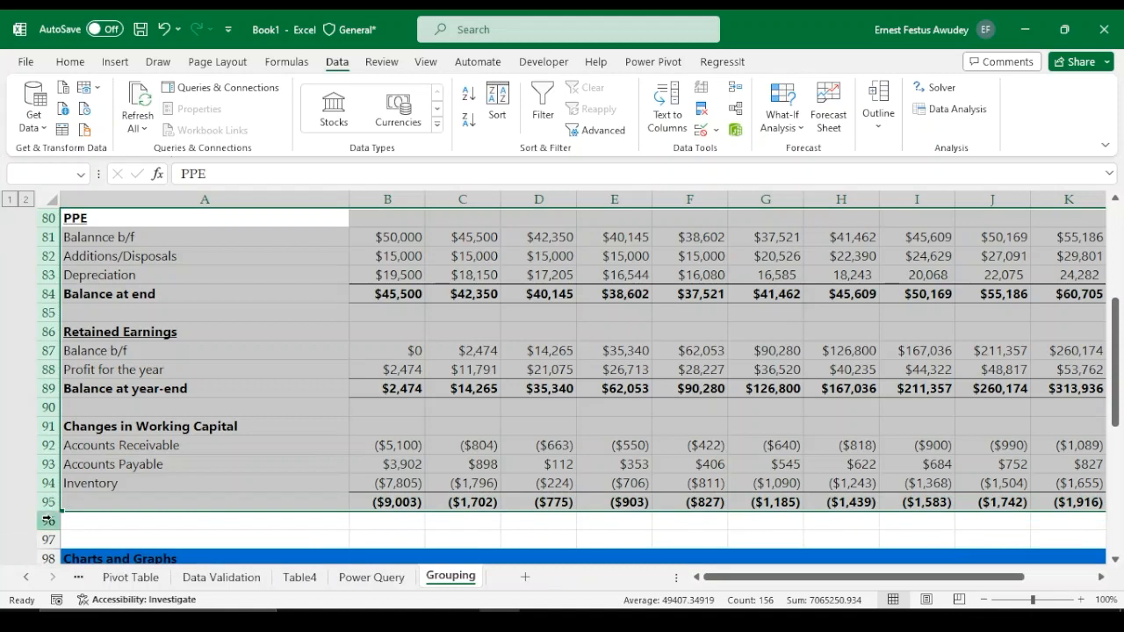
shift+click(48, 521)
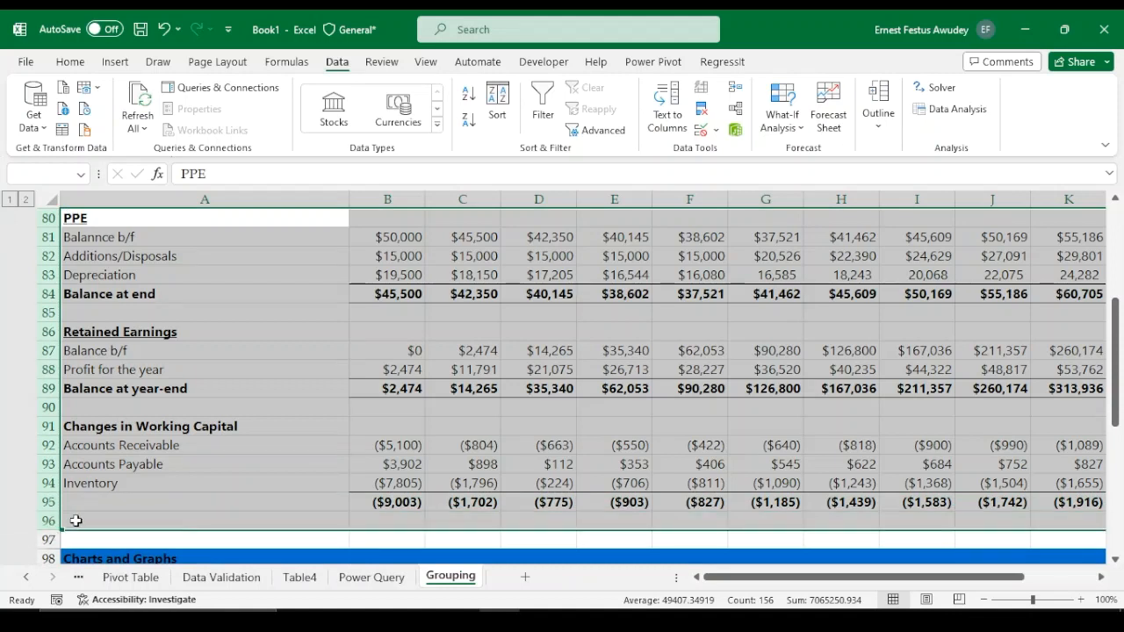
key(shift+alt+Right)
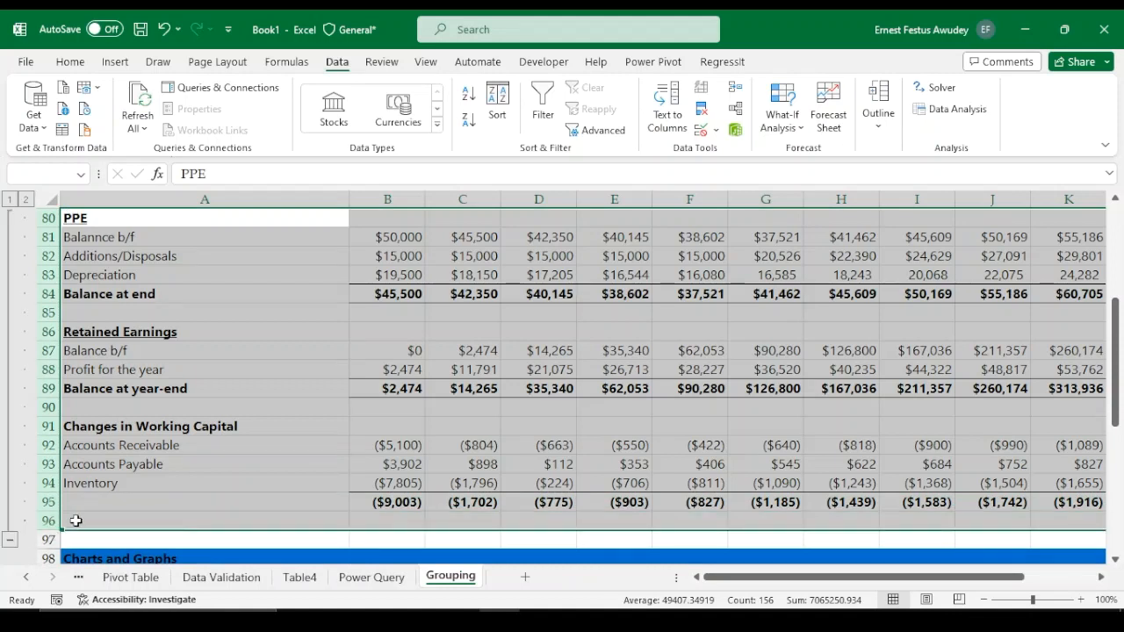
click(10, 540)
Group rows 99 to 117 under Charts and Graphs and collapse that group
scroll(38, 461, down, 1)
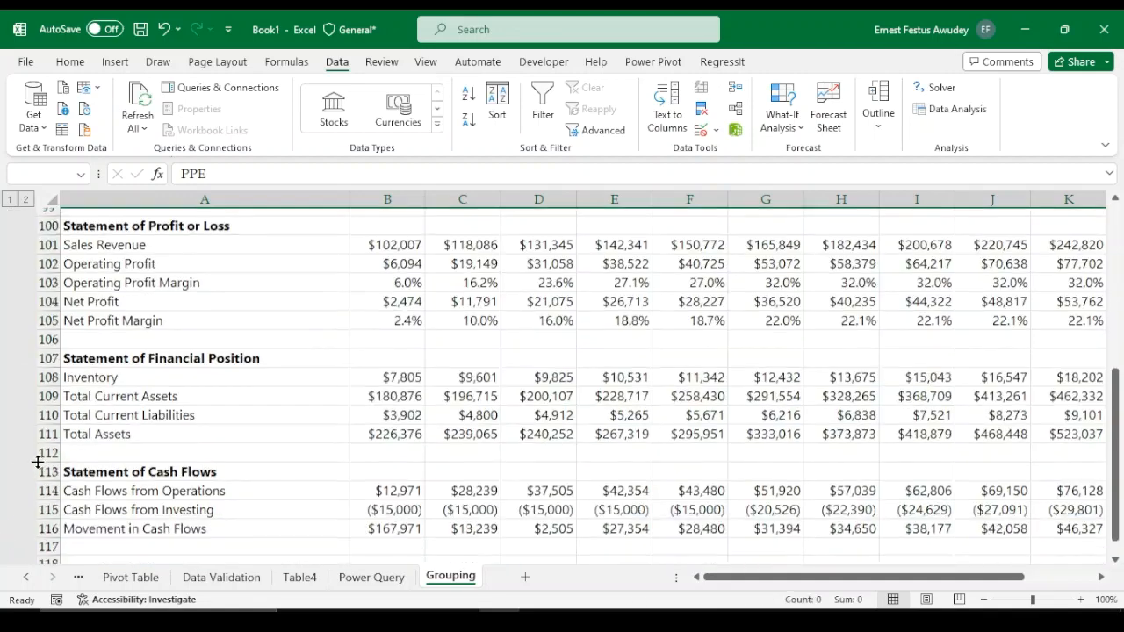
scroll(38, 452, up, 2)
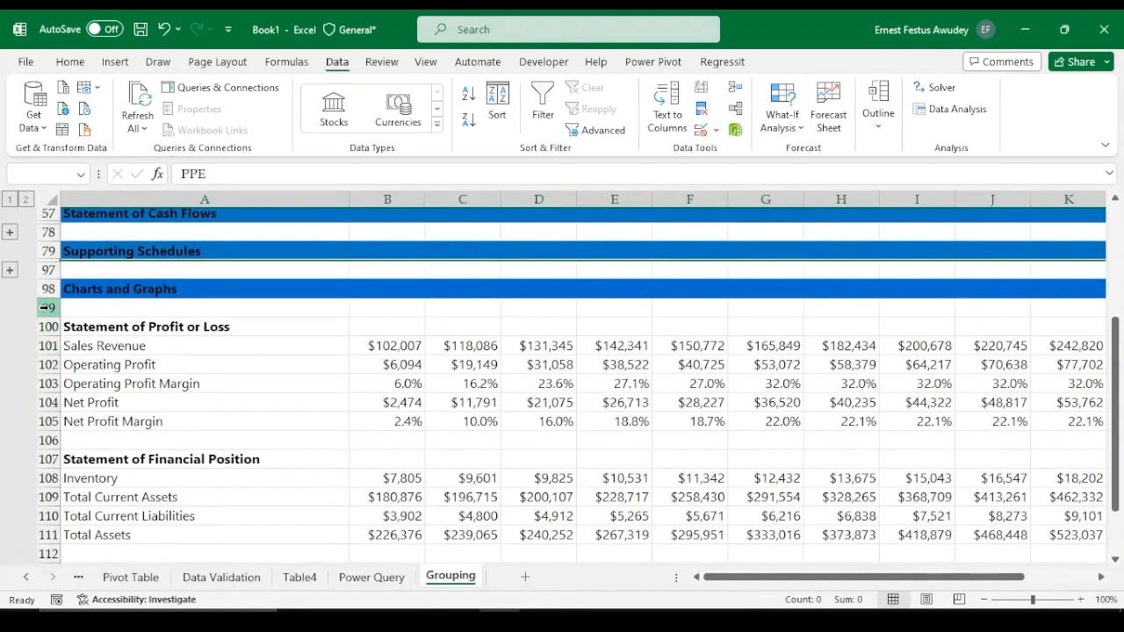
click(44, 307)
scroll(48, 369, down, 3)
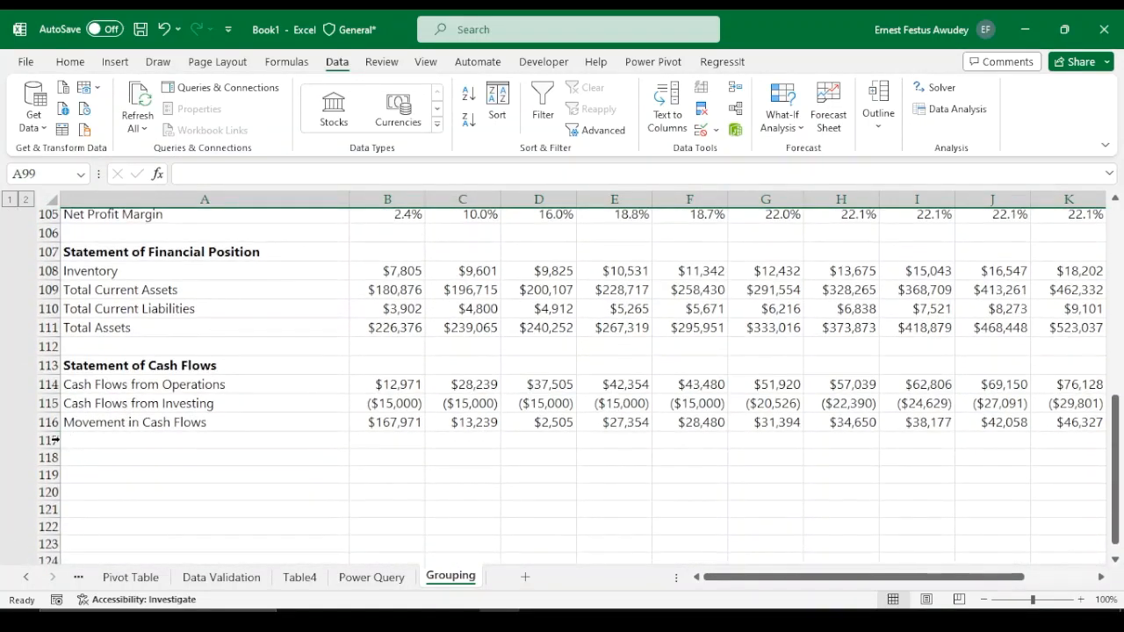
shift+click(48, 441)
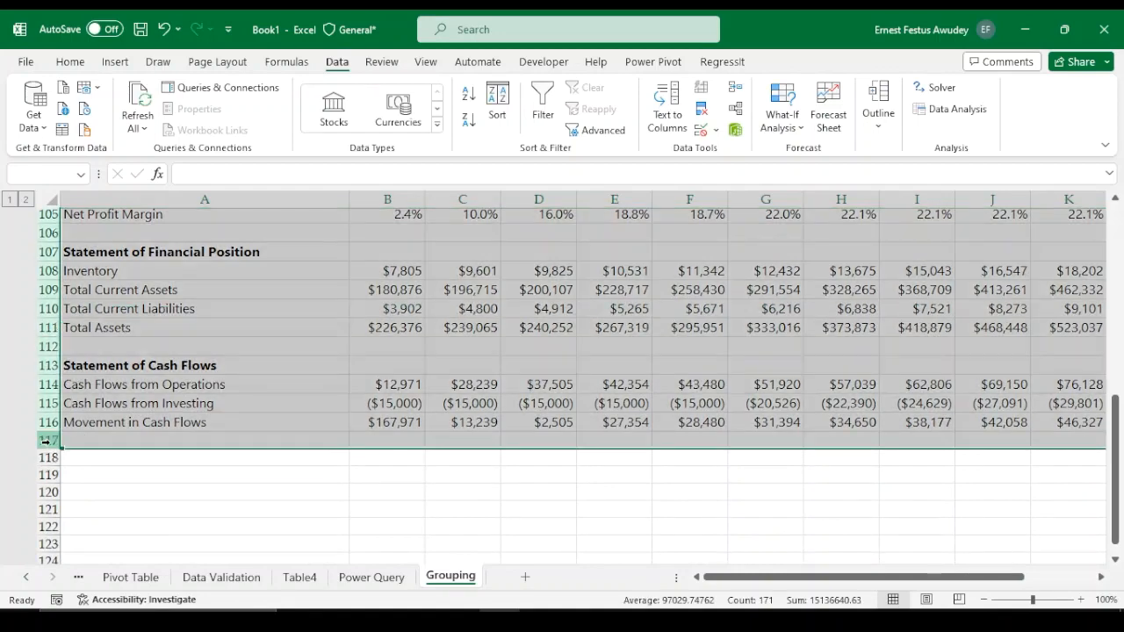
key(shift+alt+Right)
scroll(46, 441, up, 4)
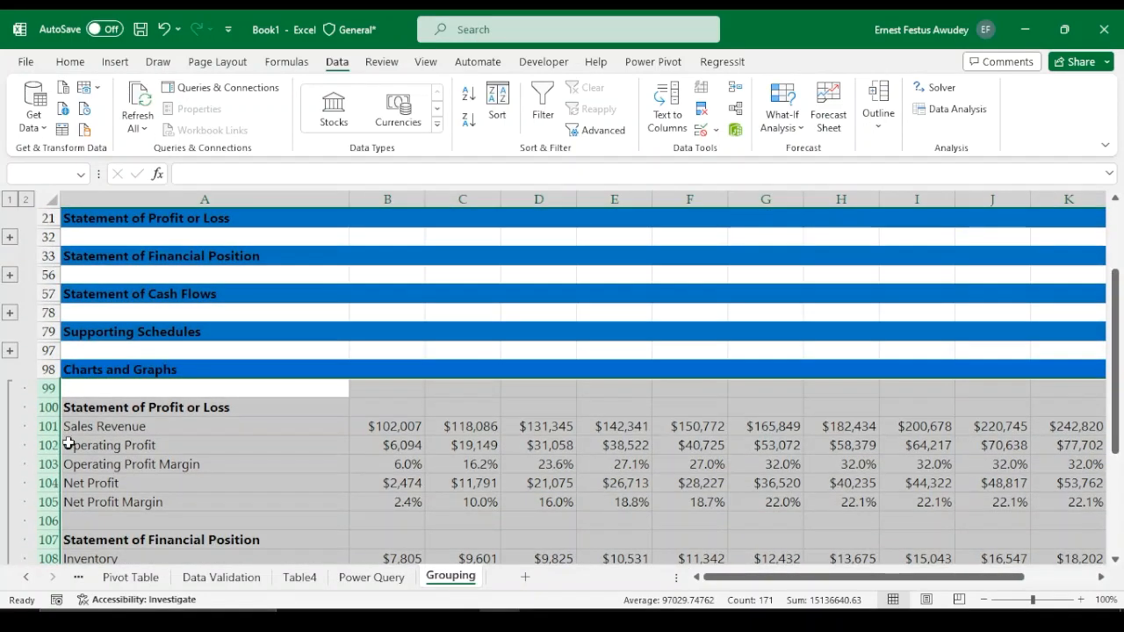
scroll(62, 444, down, 3)
scroll(52, 456, down, 1)
click(10, 487)
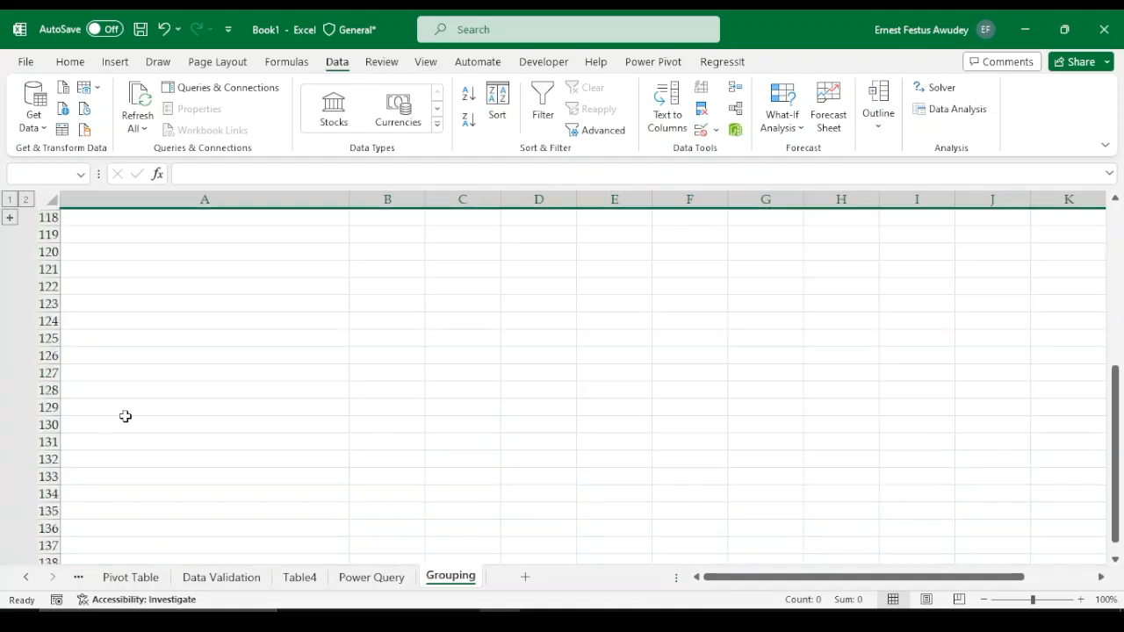
Expand the Statement of Cash Flows row group and collapse it again
scroll(379, 381, up, 5)
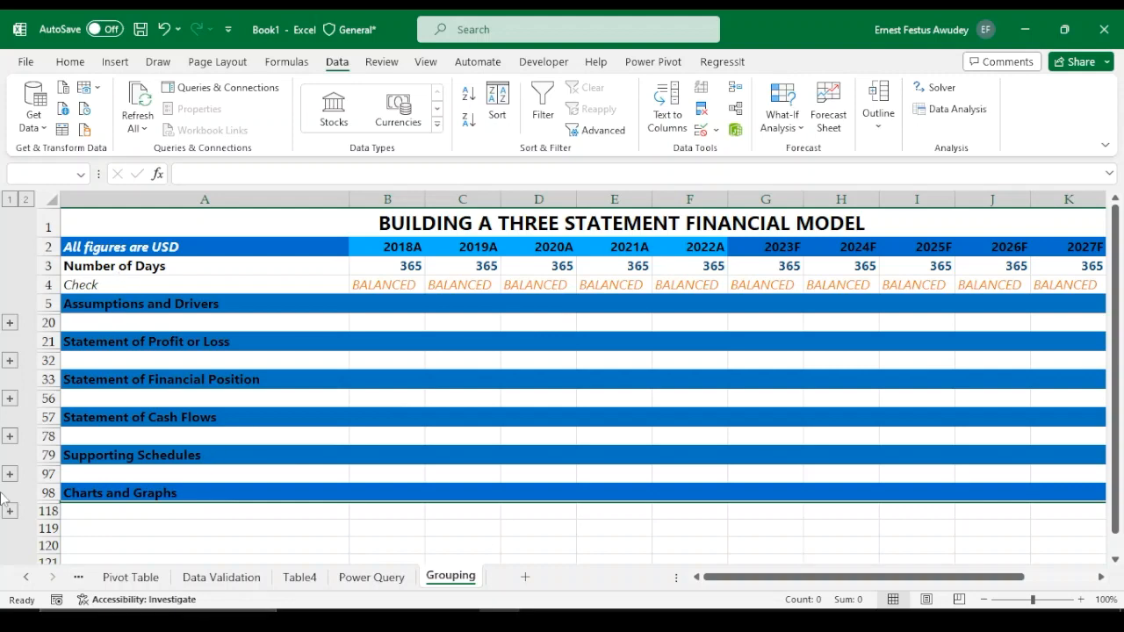
click(10, 436)
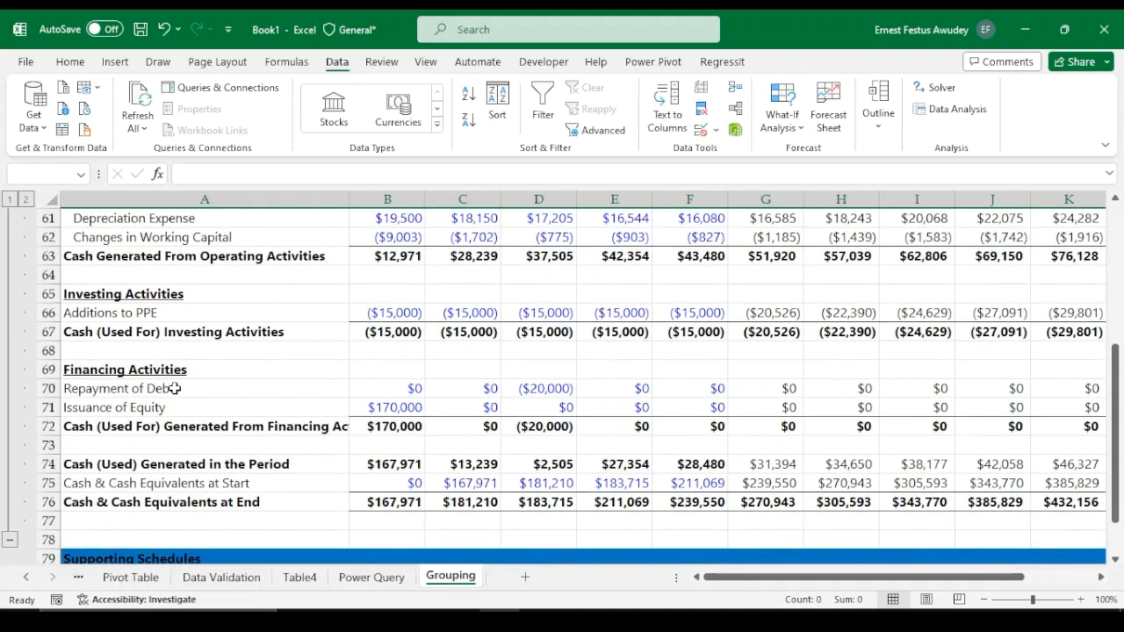
scroll(461, 358, up, 1)
scroll(461, 358, up, 4)
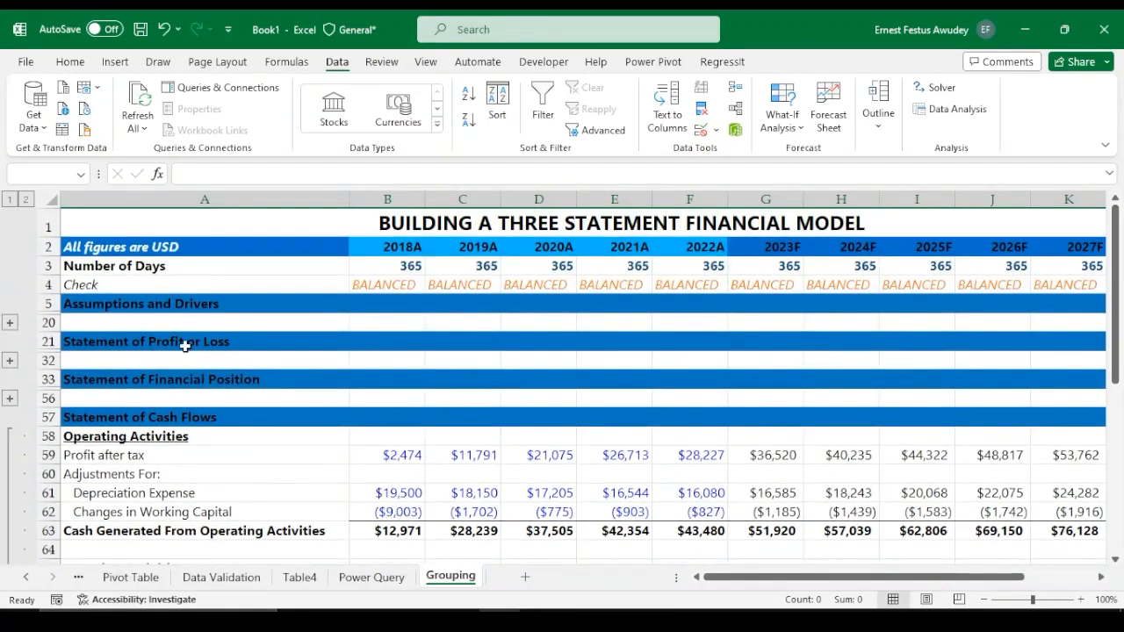
scroll(267, 395, down, 5)
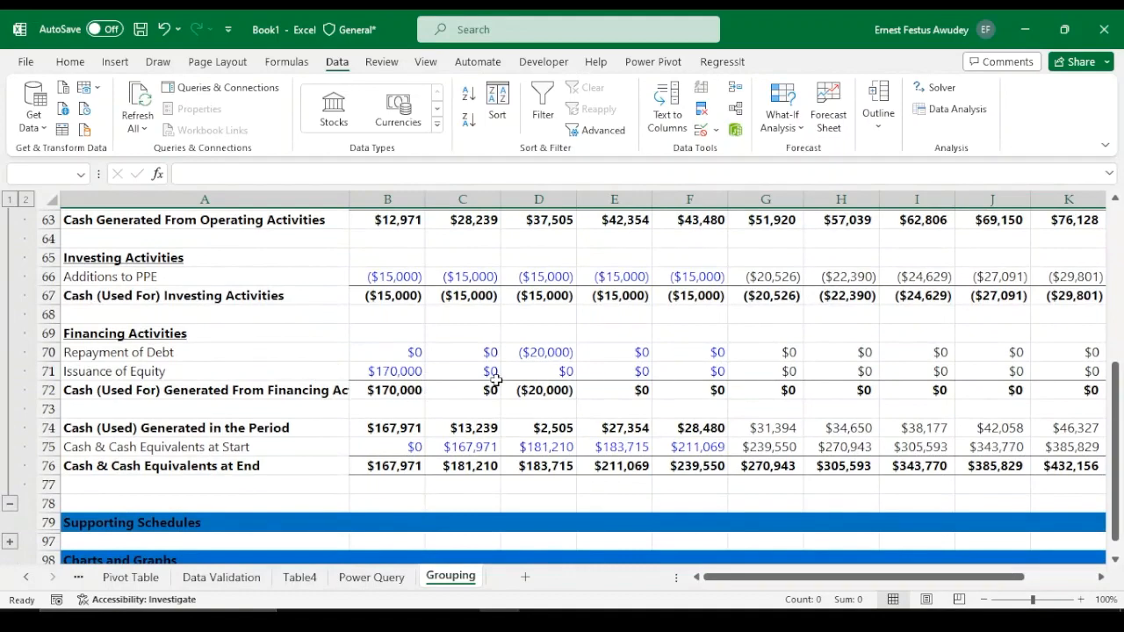
scroll(373, 382, up, 2)
scroll(373, 382, up, 2)
scroll(246, 401, down, 5)
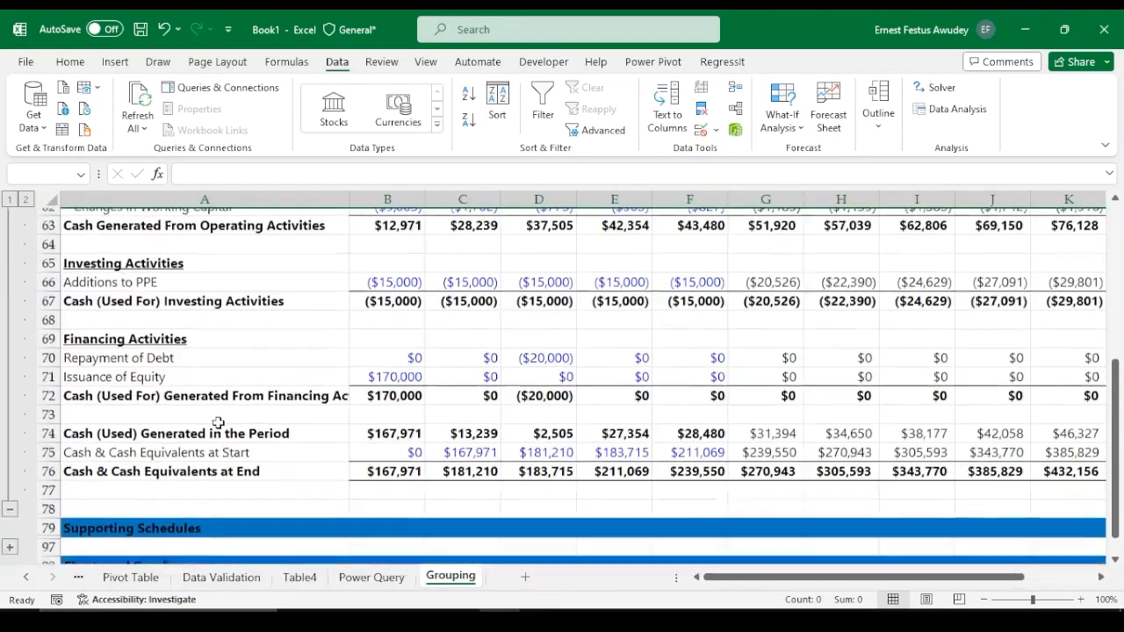
click(10, 451)
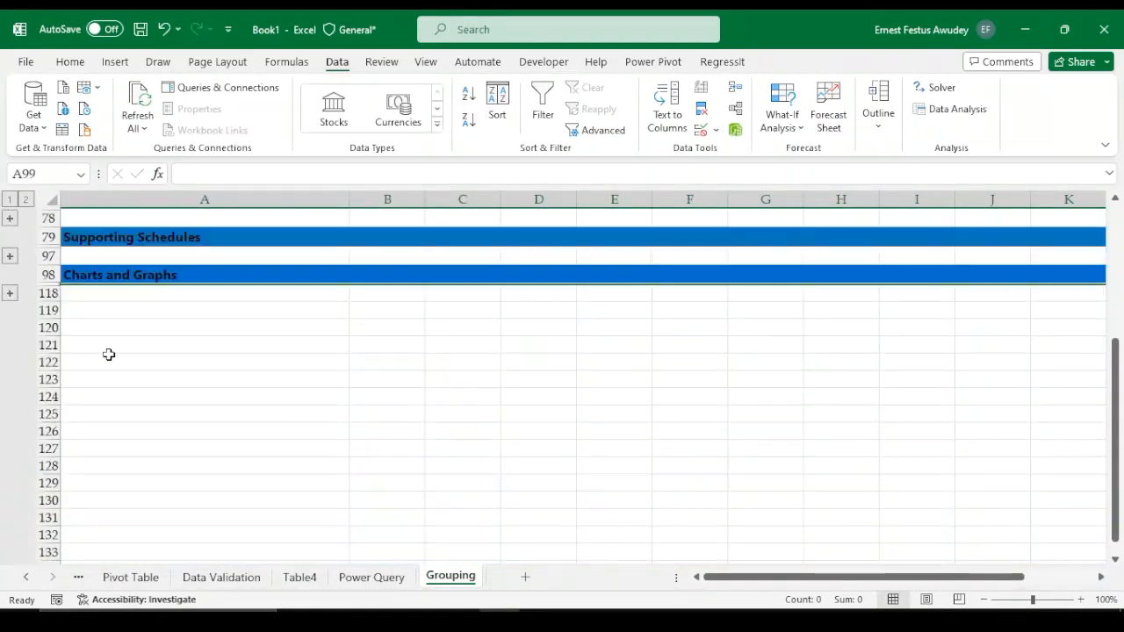
Expand the Statement of Profit or Loss row group and collapse it again
scroll(153, 357, up, 3)
click(10, 360)
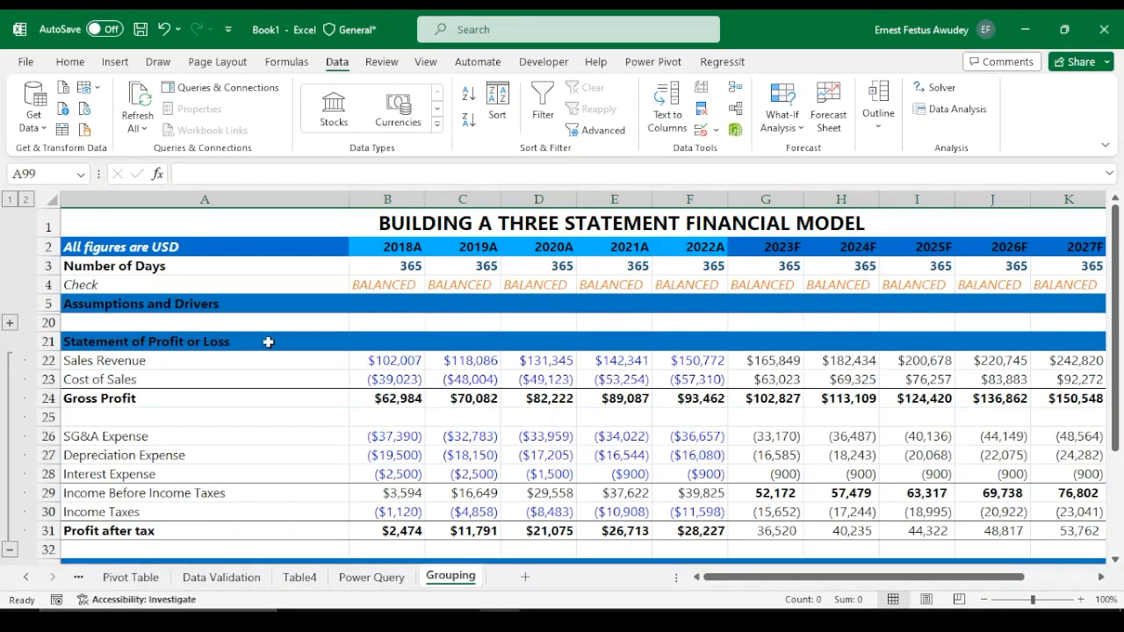
scroll(268, 341, down, 2)
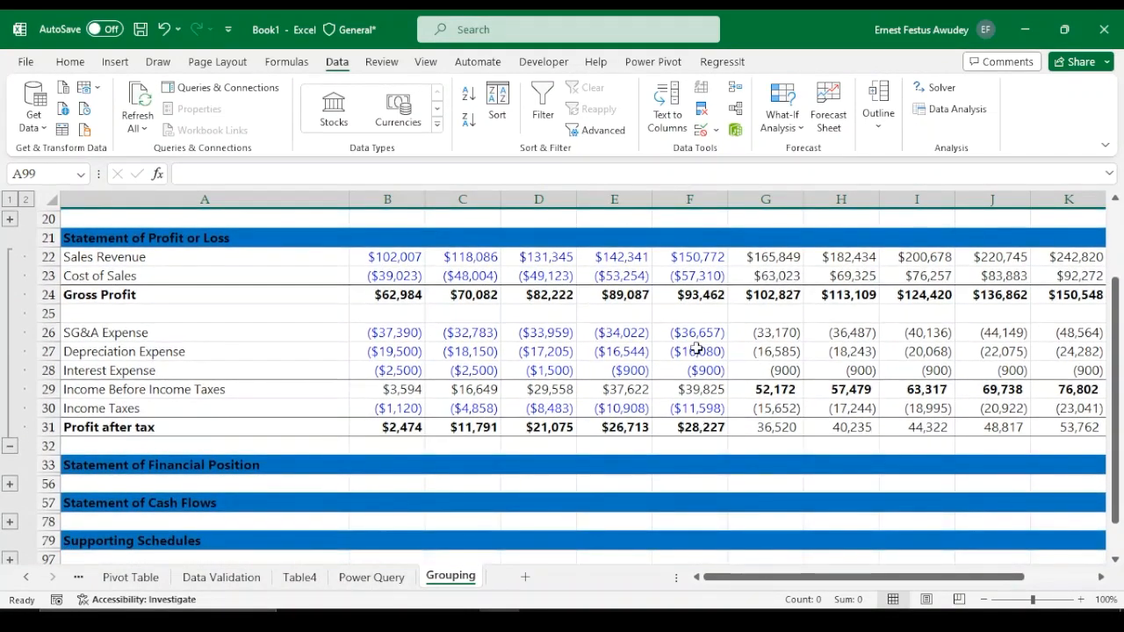
scroll(264, 369, up, 2)
scroll(20, 486, down, 2)
click(10, 446)
scroll(153, 351, up, 2)
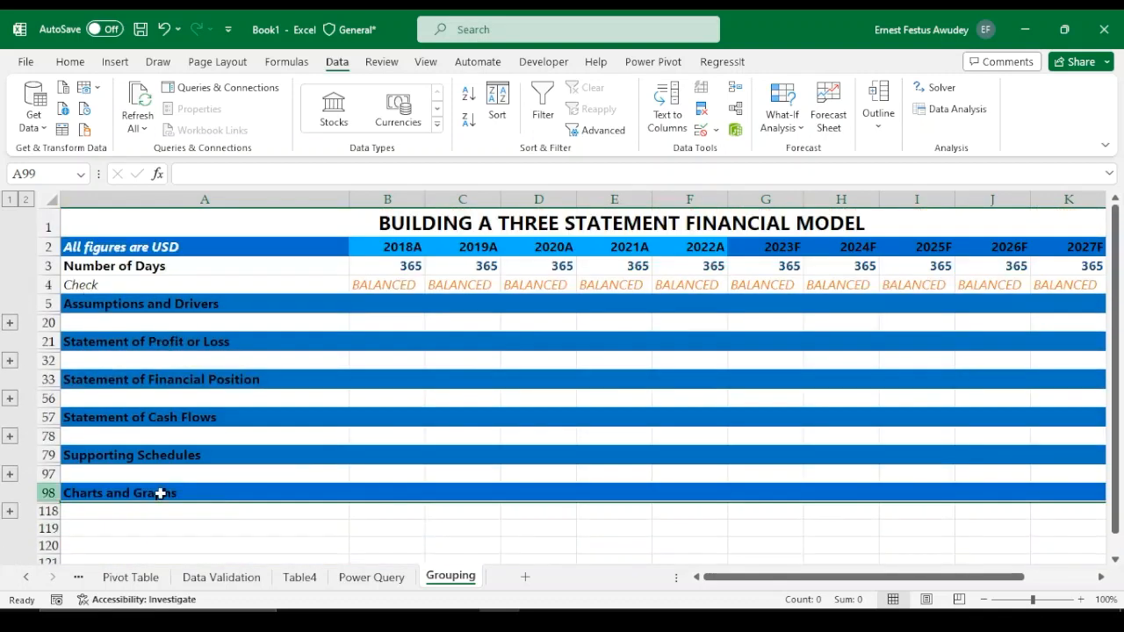
Show all grouped rows at outline level 2, then collapse everything back to outline level 1
click(27, 202)
scroll(225, 329, down, 8)
scroll(228, 324, down, 9)
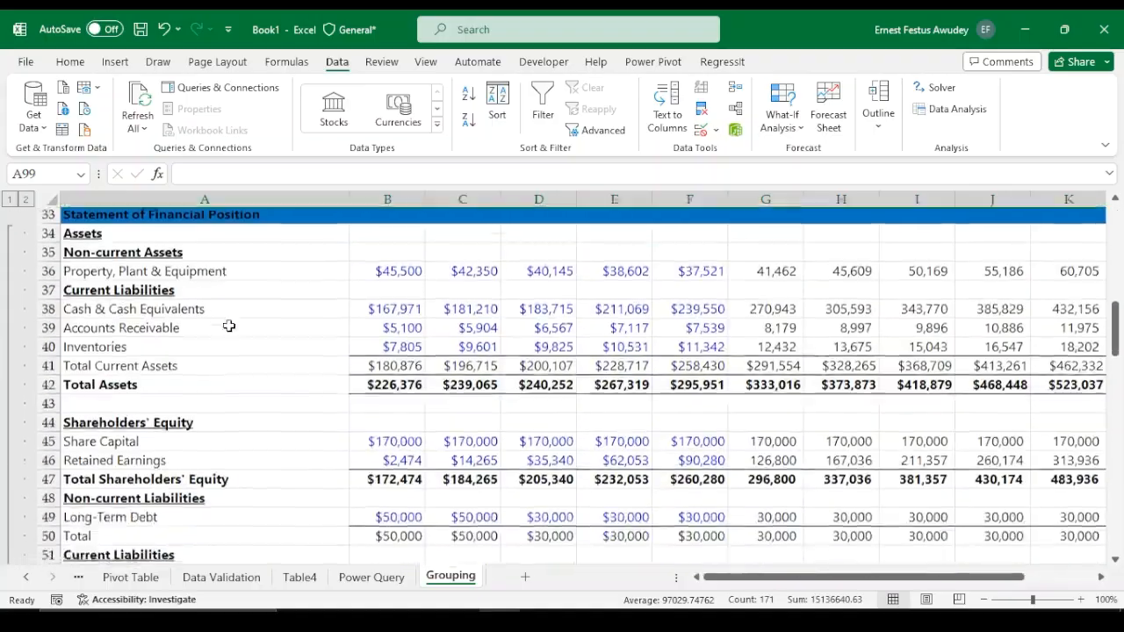
scroll(229, 323, up, 9)
scroll(229, 321, down, 17)
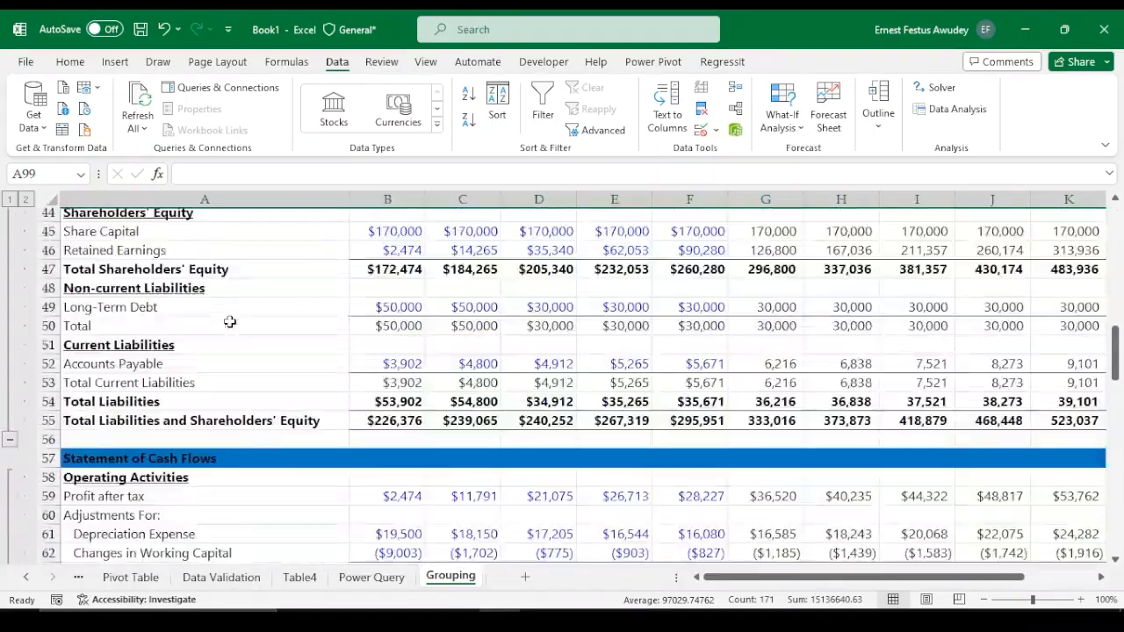
scroll(224, 317, up, 8)
scroll(223, 317, up, 17)
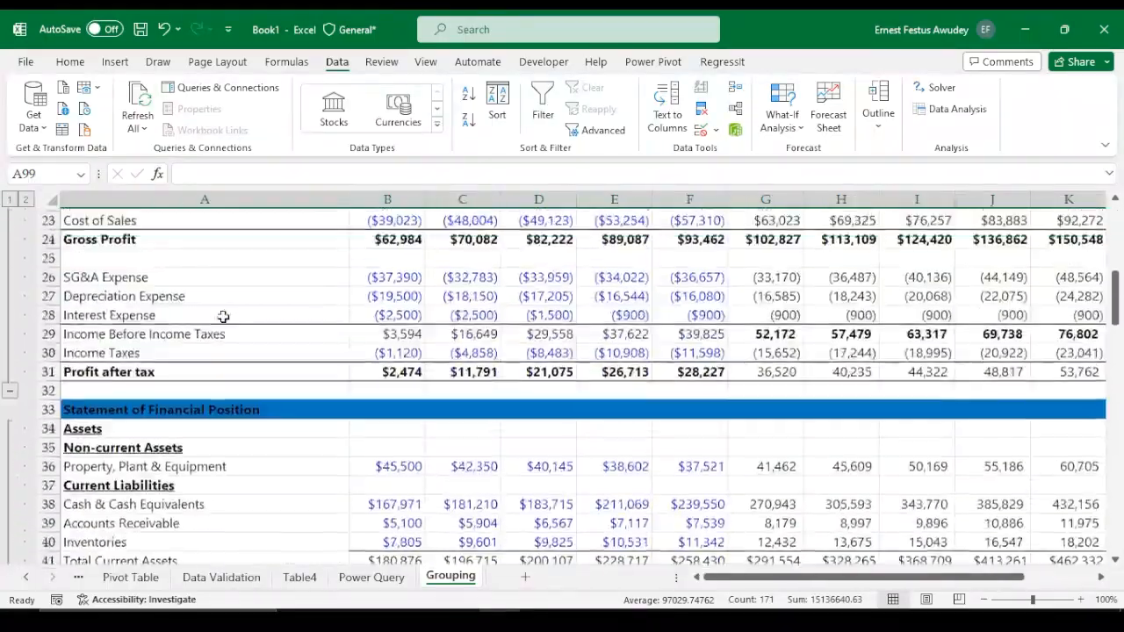
click(10, 200)
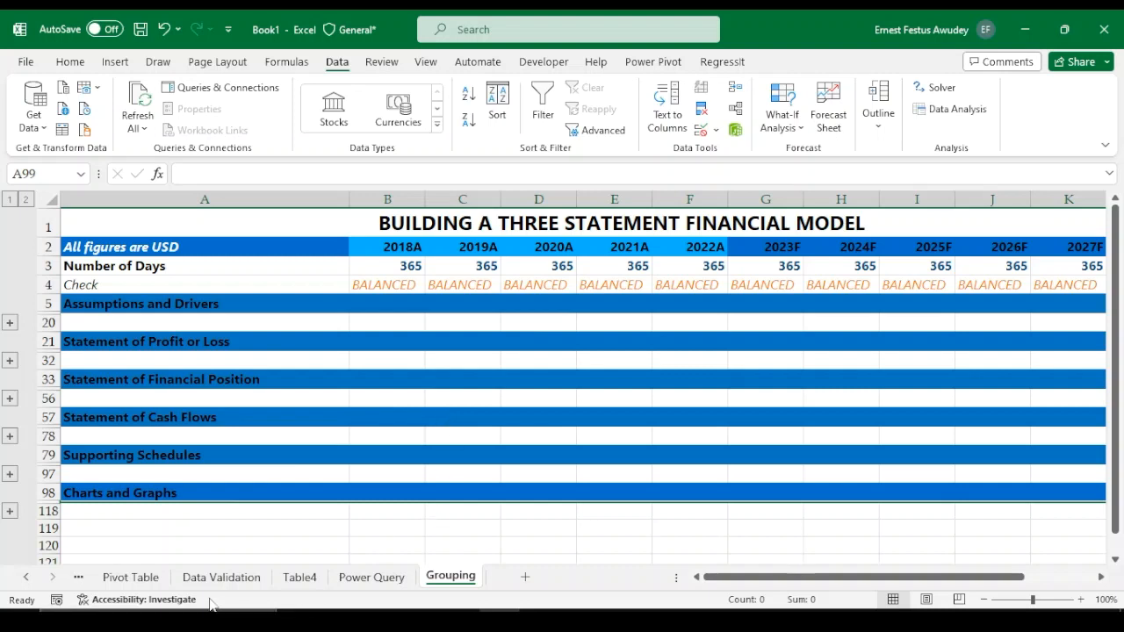
Switch through the workbook's sheets to review each demonstrated feature, ending on the Data Table sheet
click(130, 578)
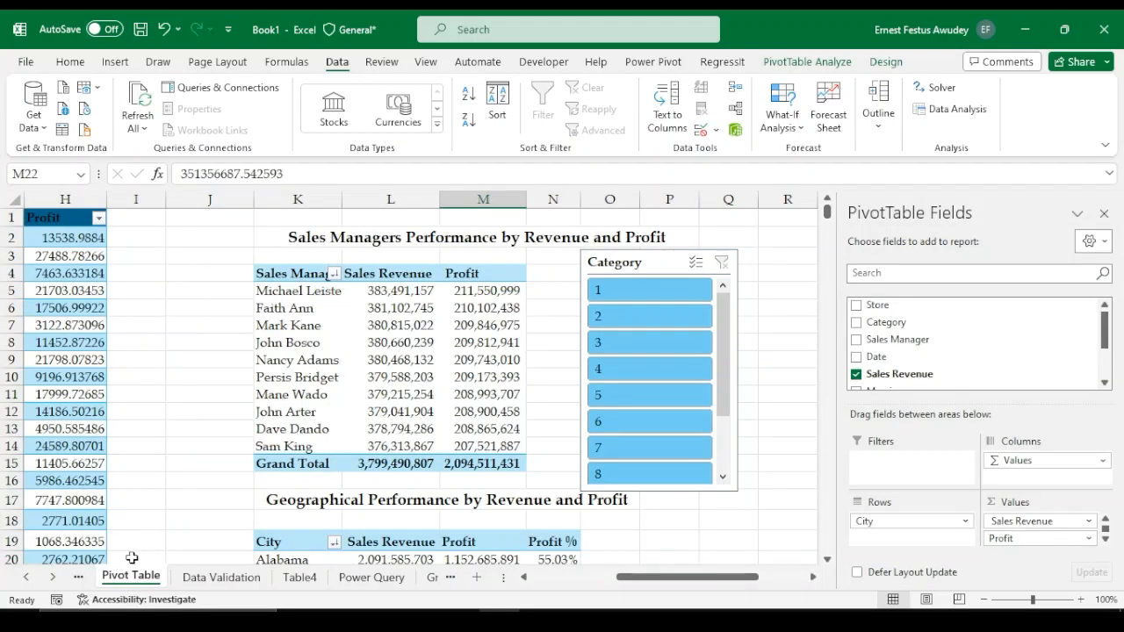
click(80, 578)
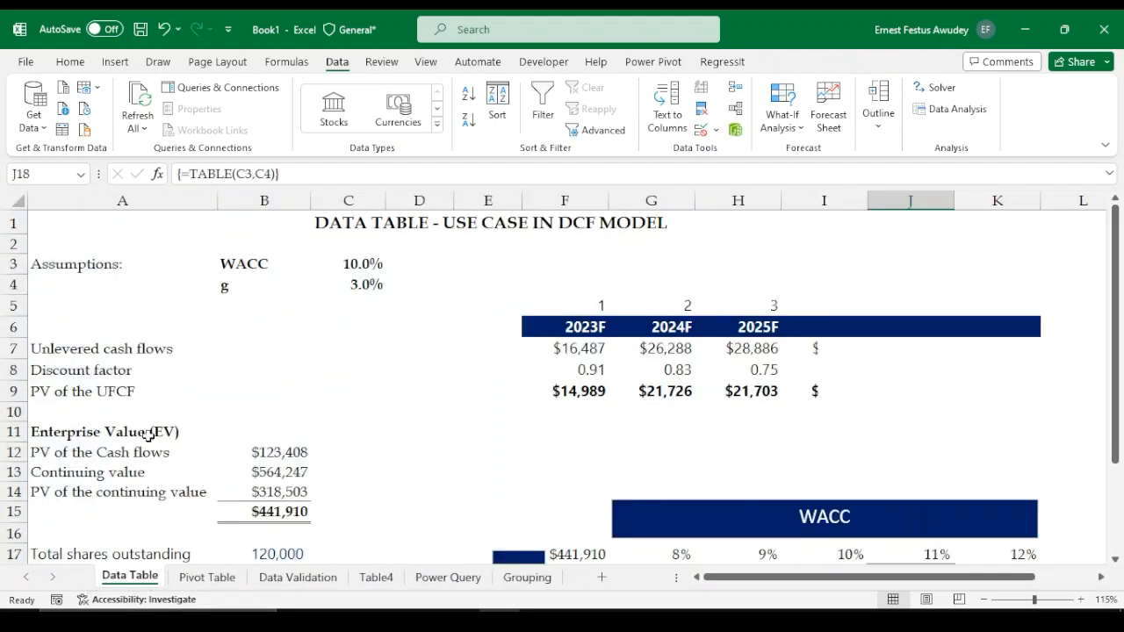
click(243, 352)
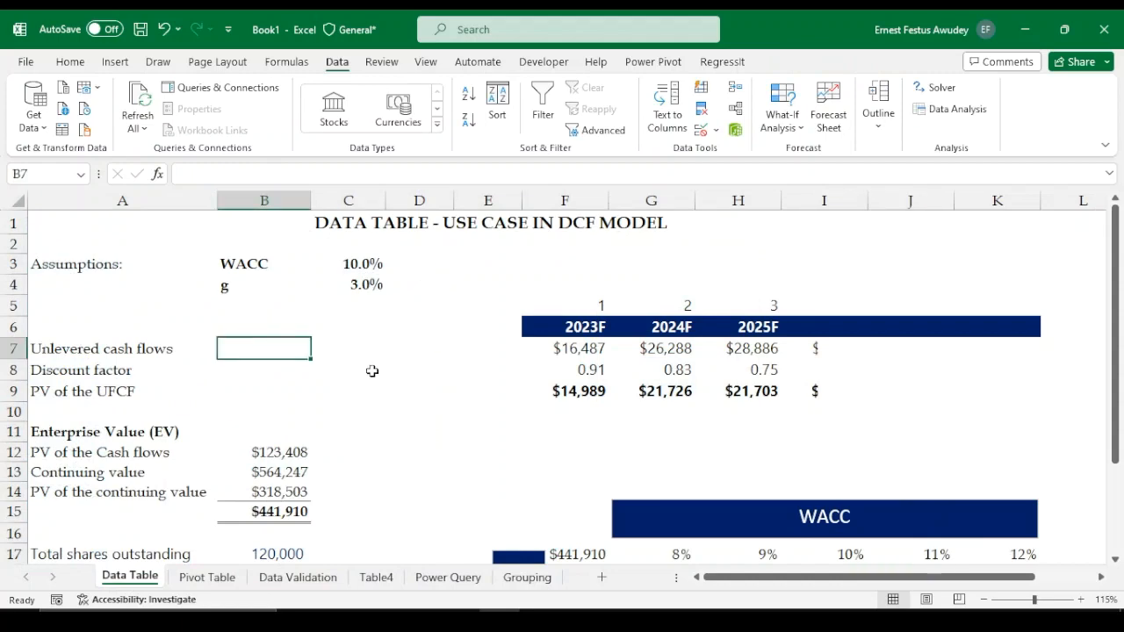
click(204, 583)
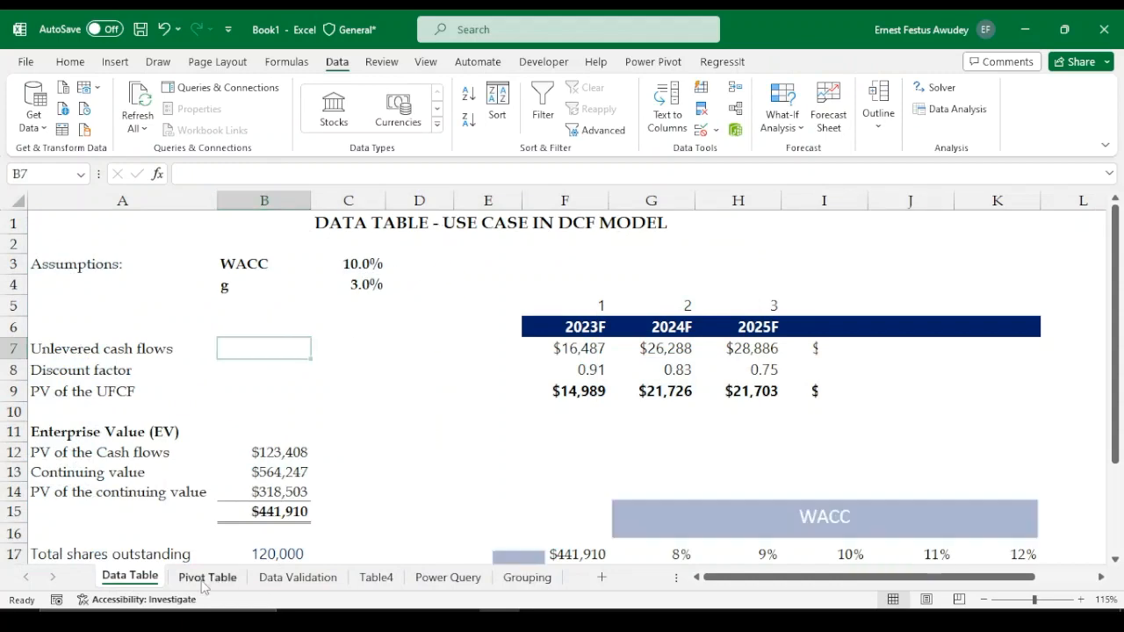
click(298, 579)
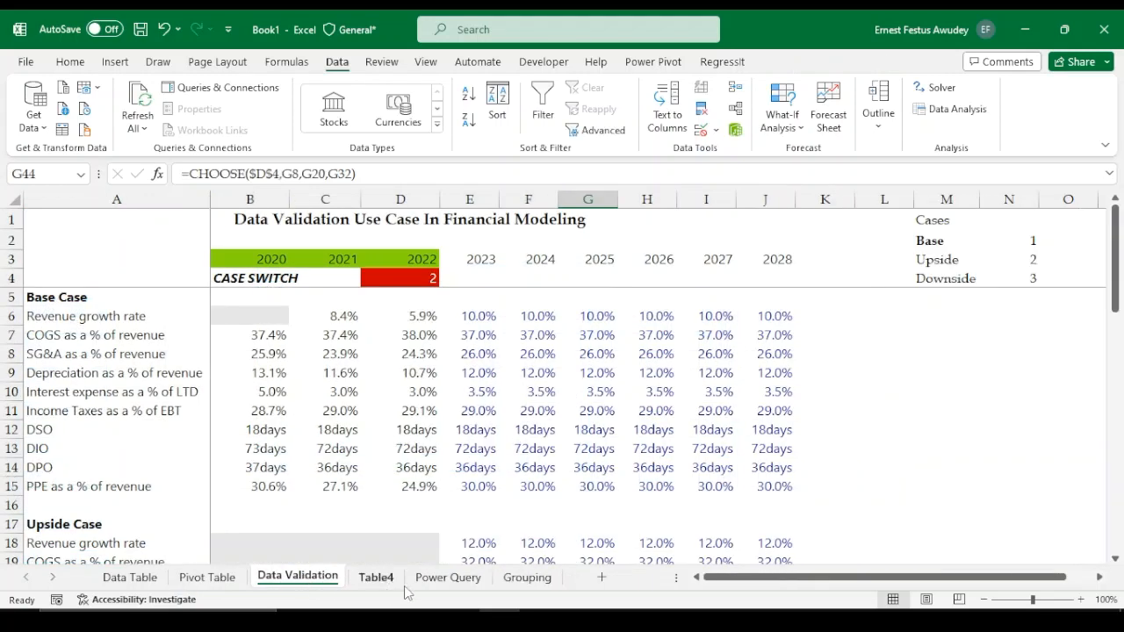
click(448, 577)
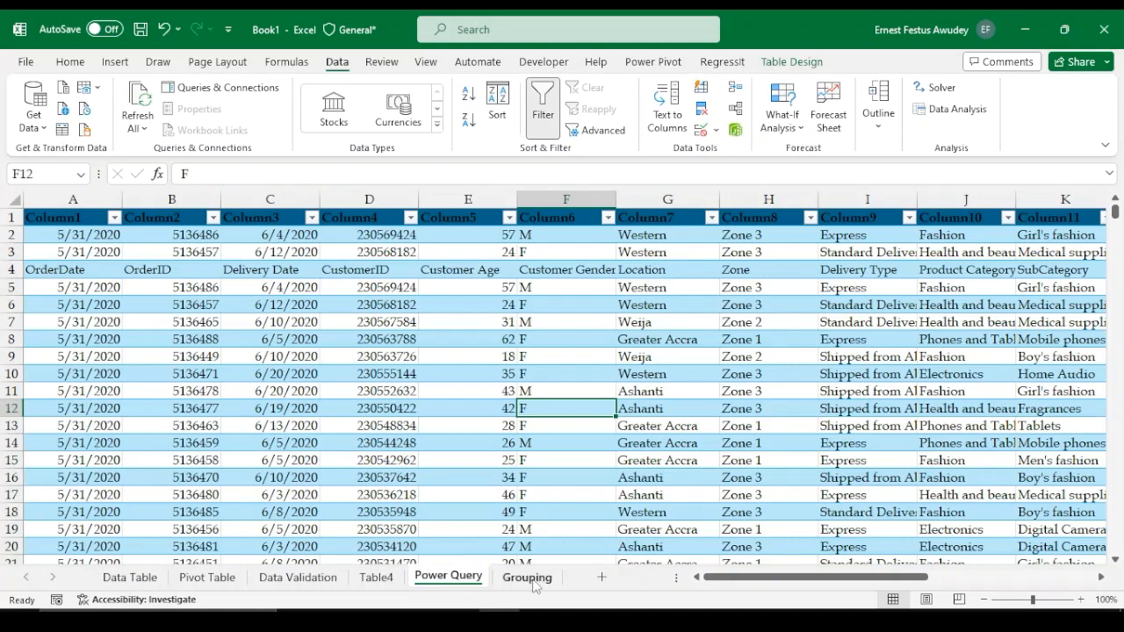
click(527, 577)
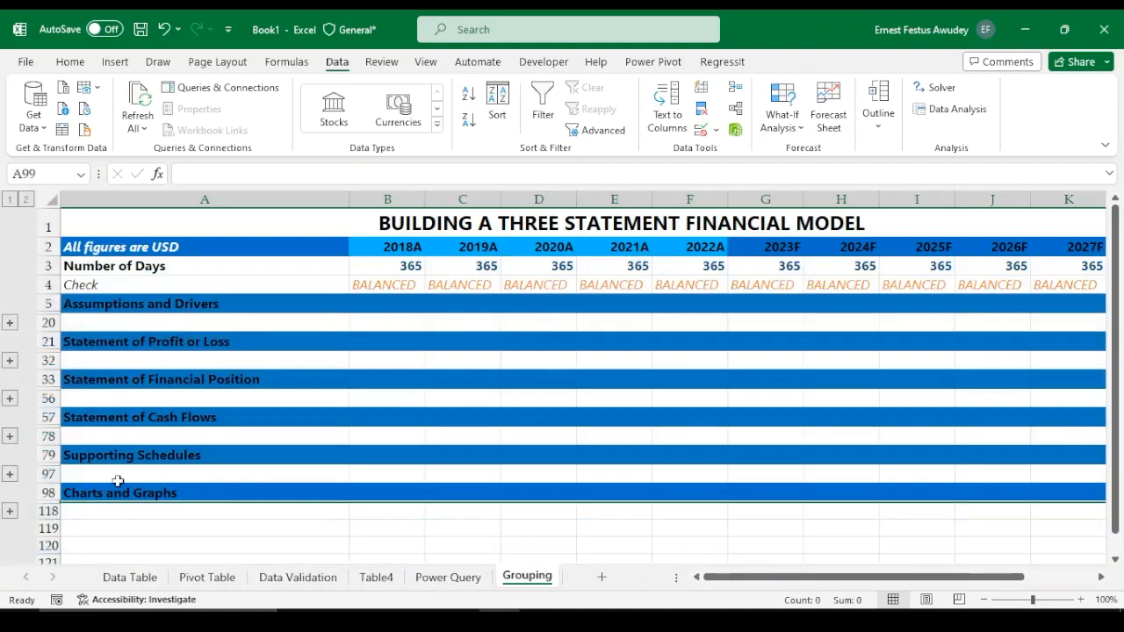
click(130, 578)
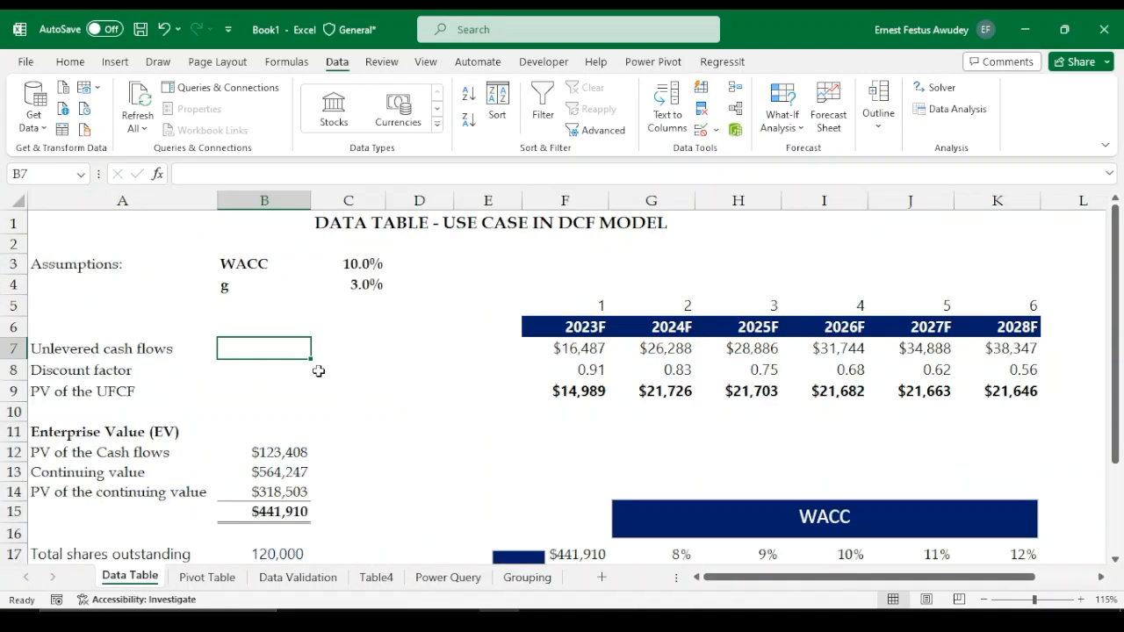